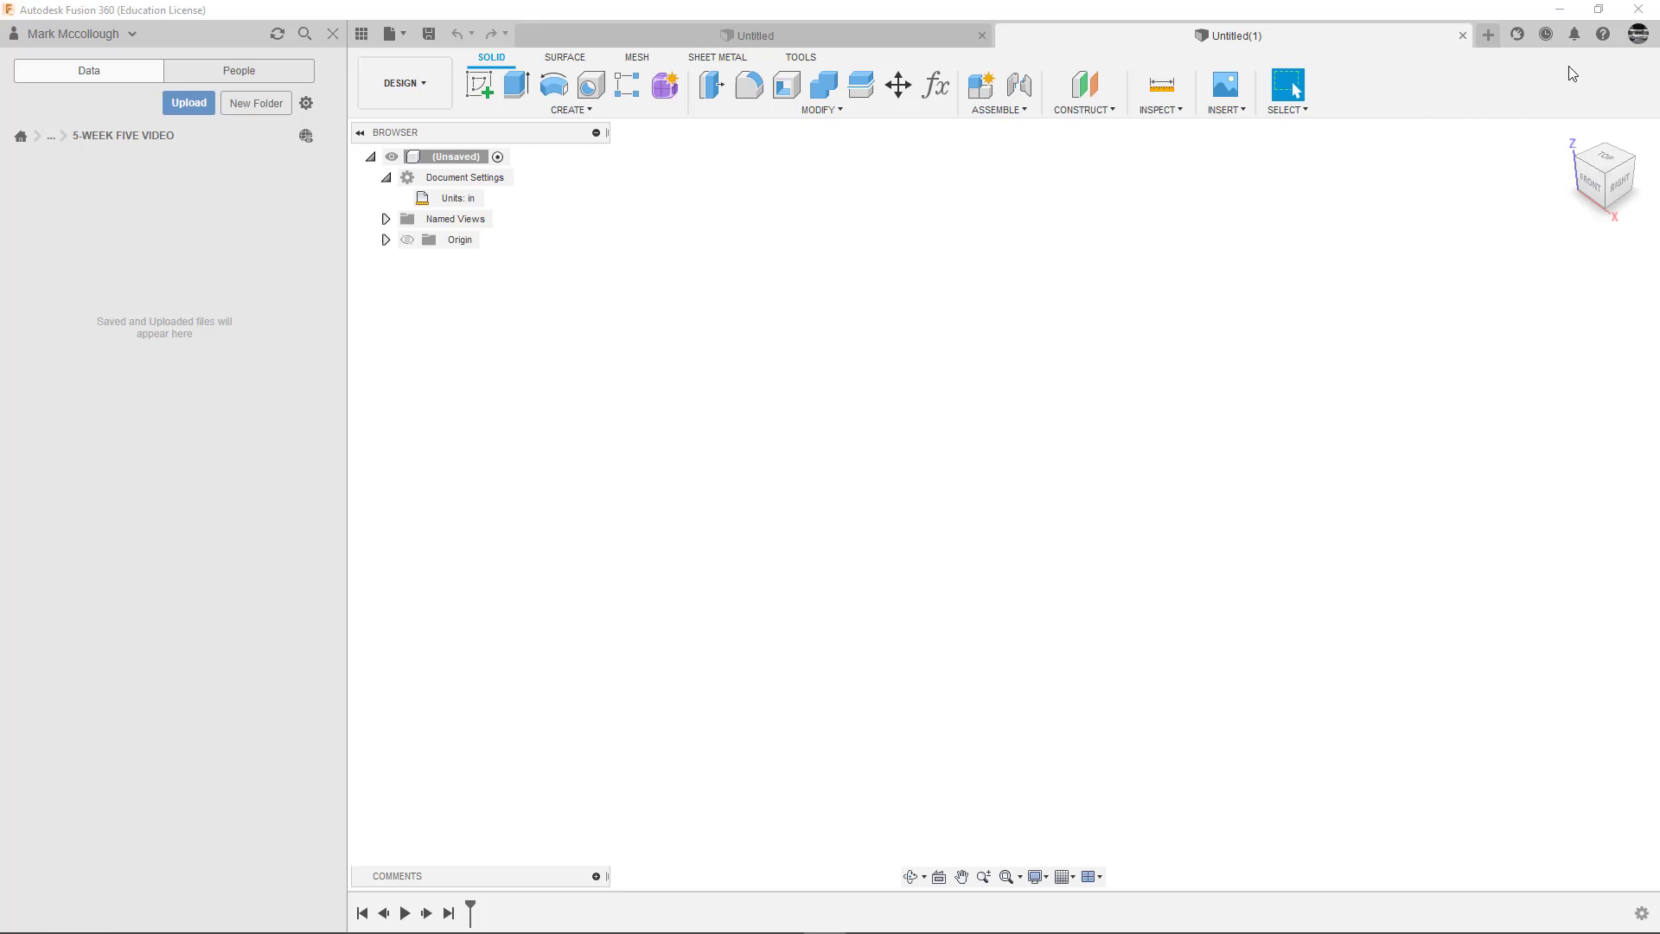
# - In the general preferences, choose Z up as default modeling orientation and Solidworks for the pan, zoom and orbit shortcuts
pyautogui.click(1638, 36)
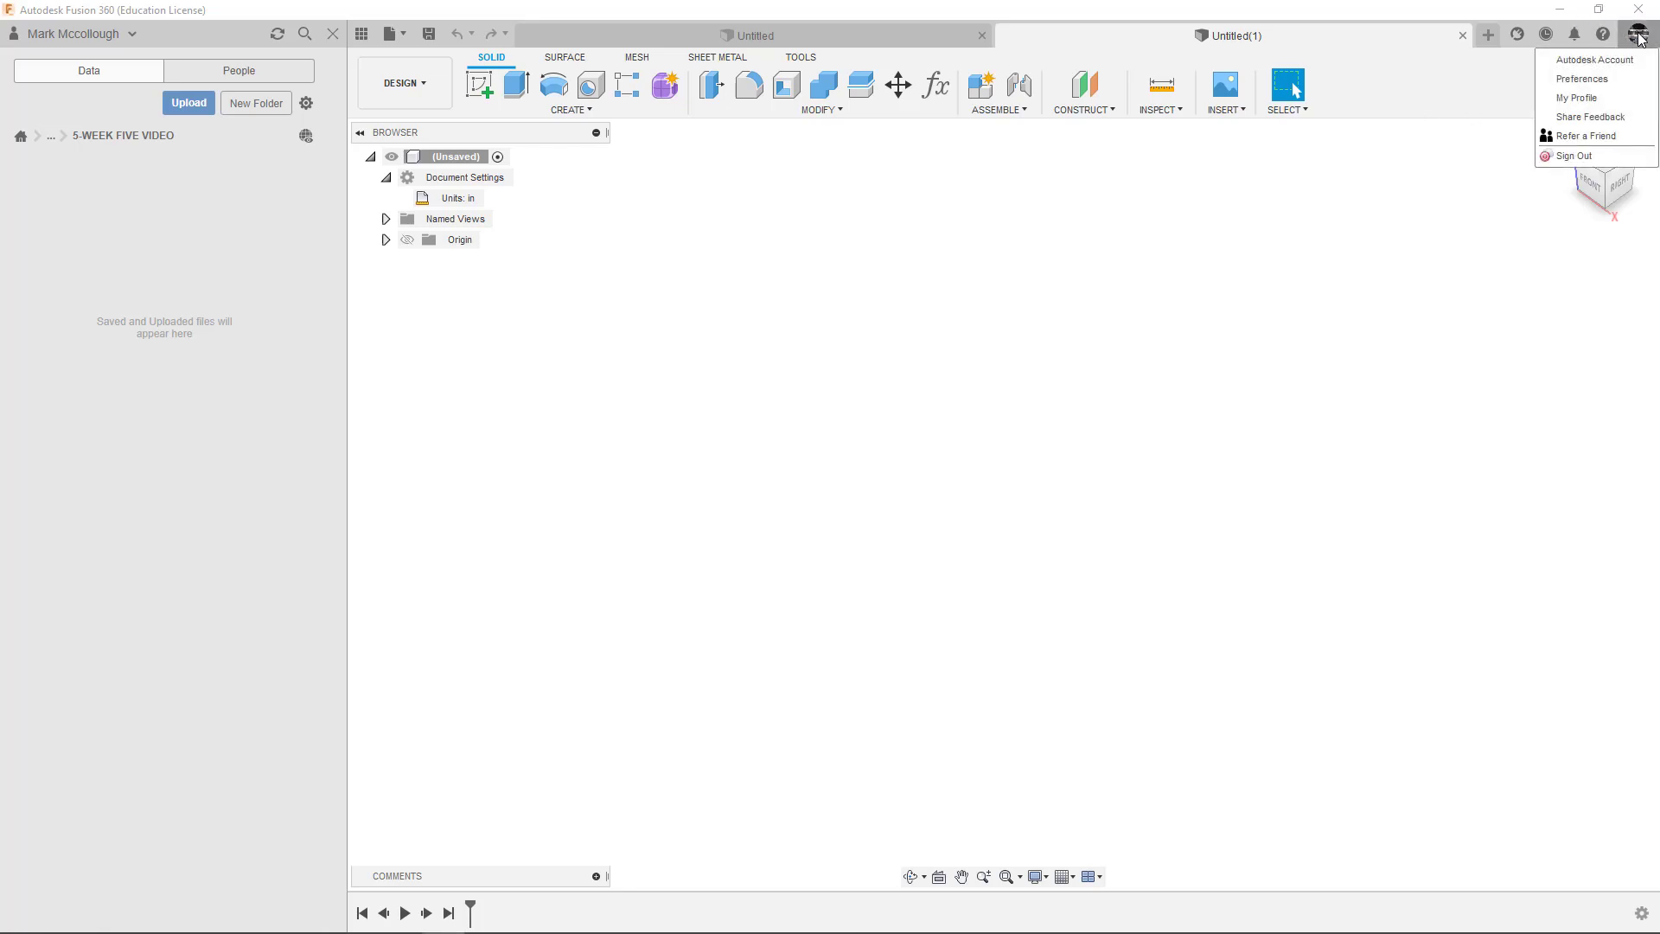
pyautogui.click(1582, 78)
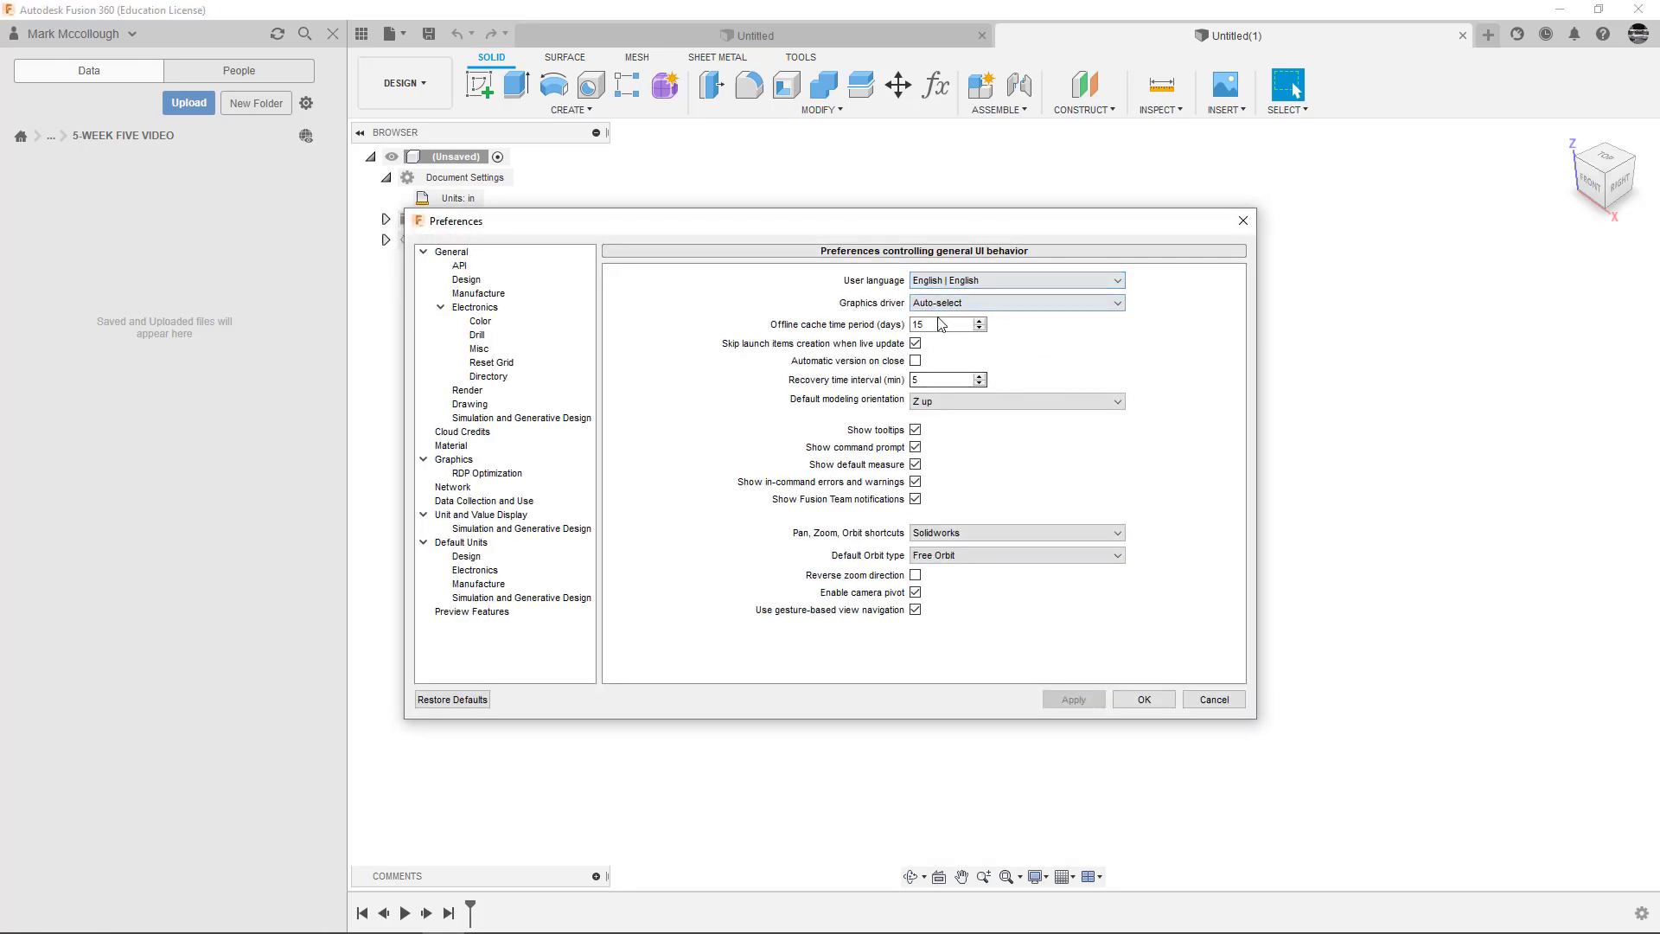
pyautogui.click(972, 402)
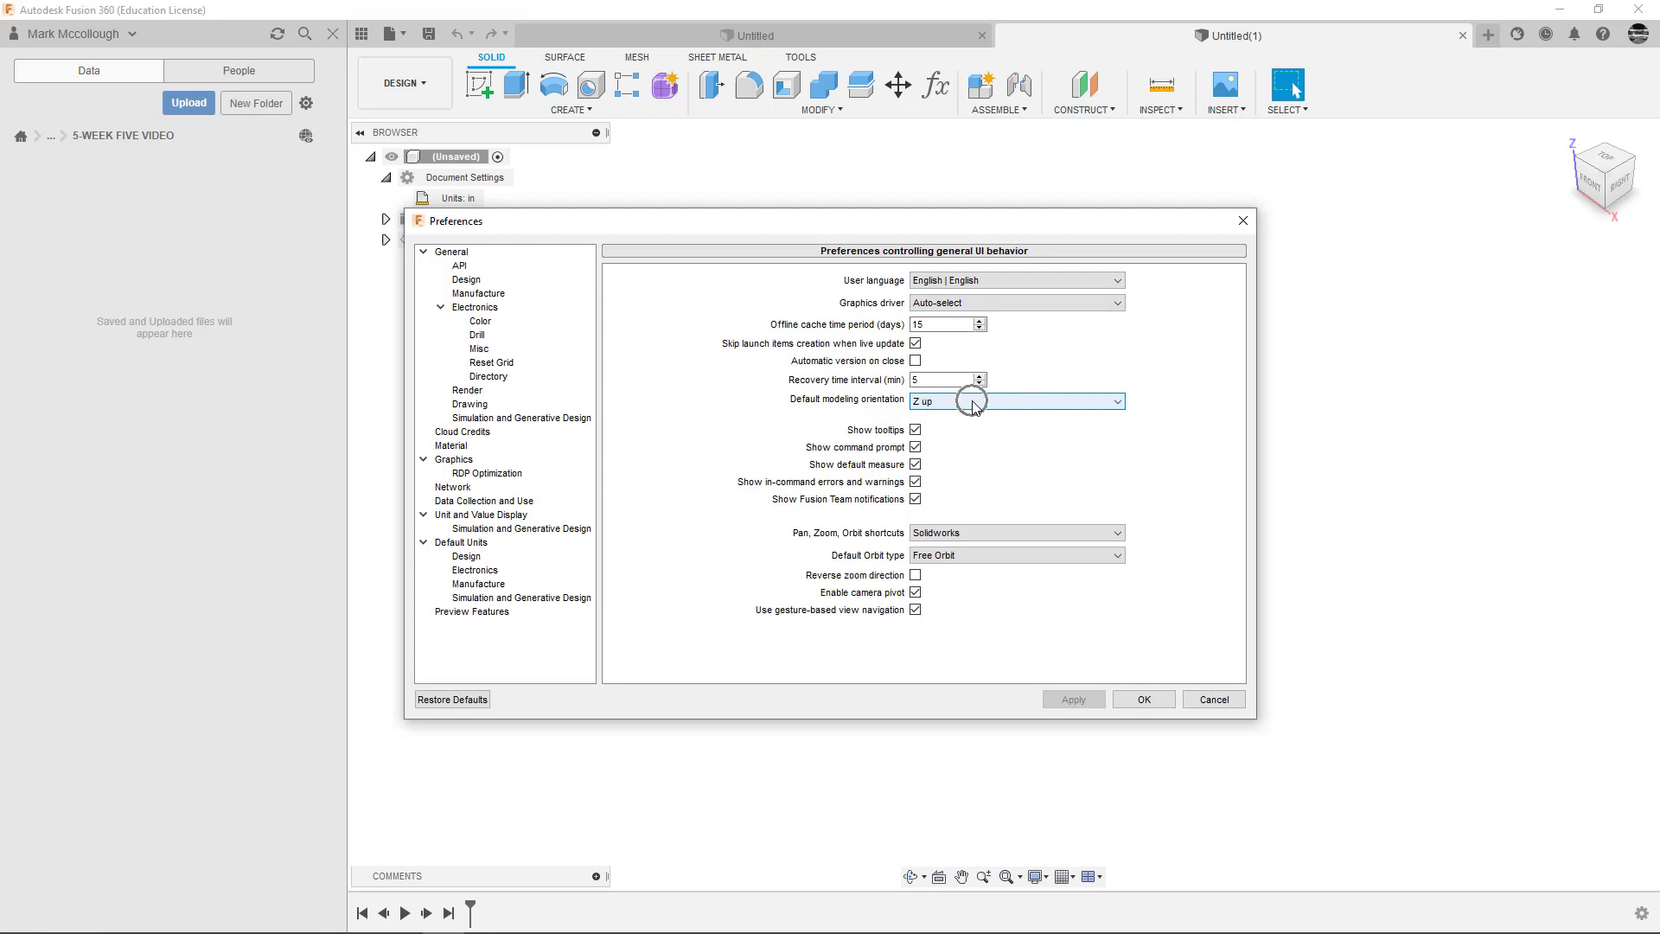
pyautogui.click(961, 429)
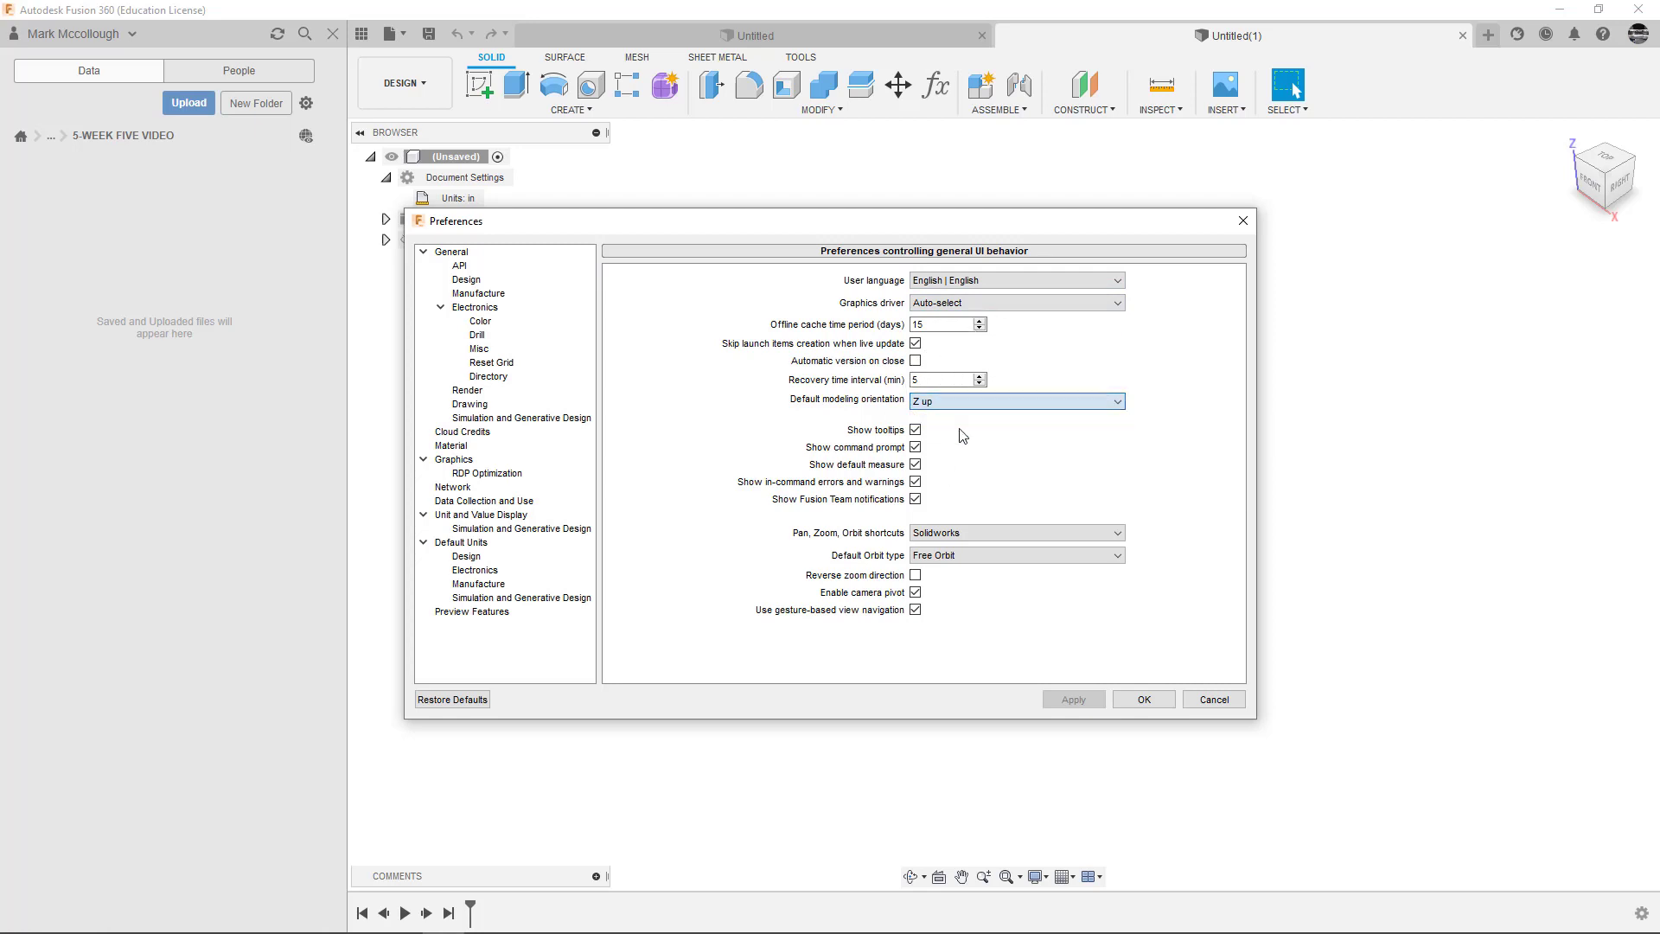
pyautogui.click(991, 533)
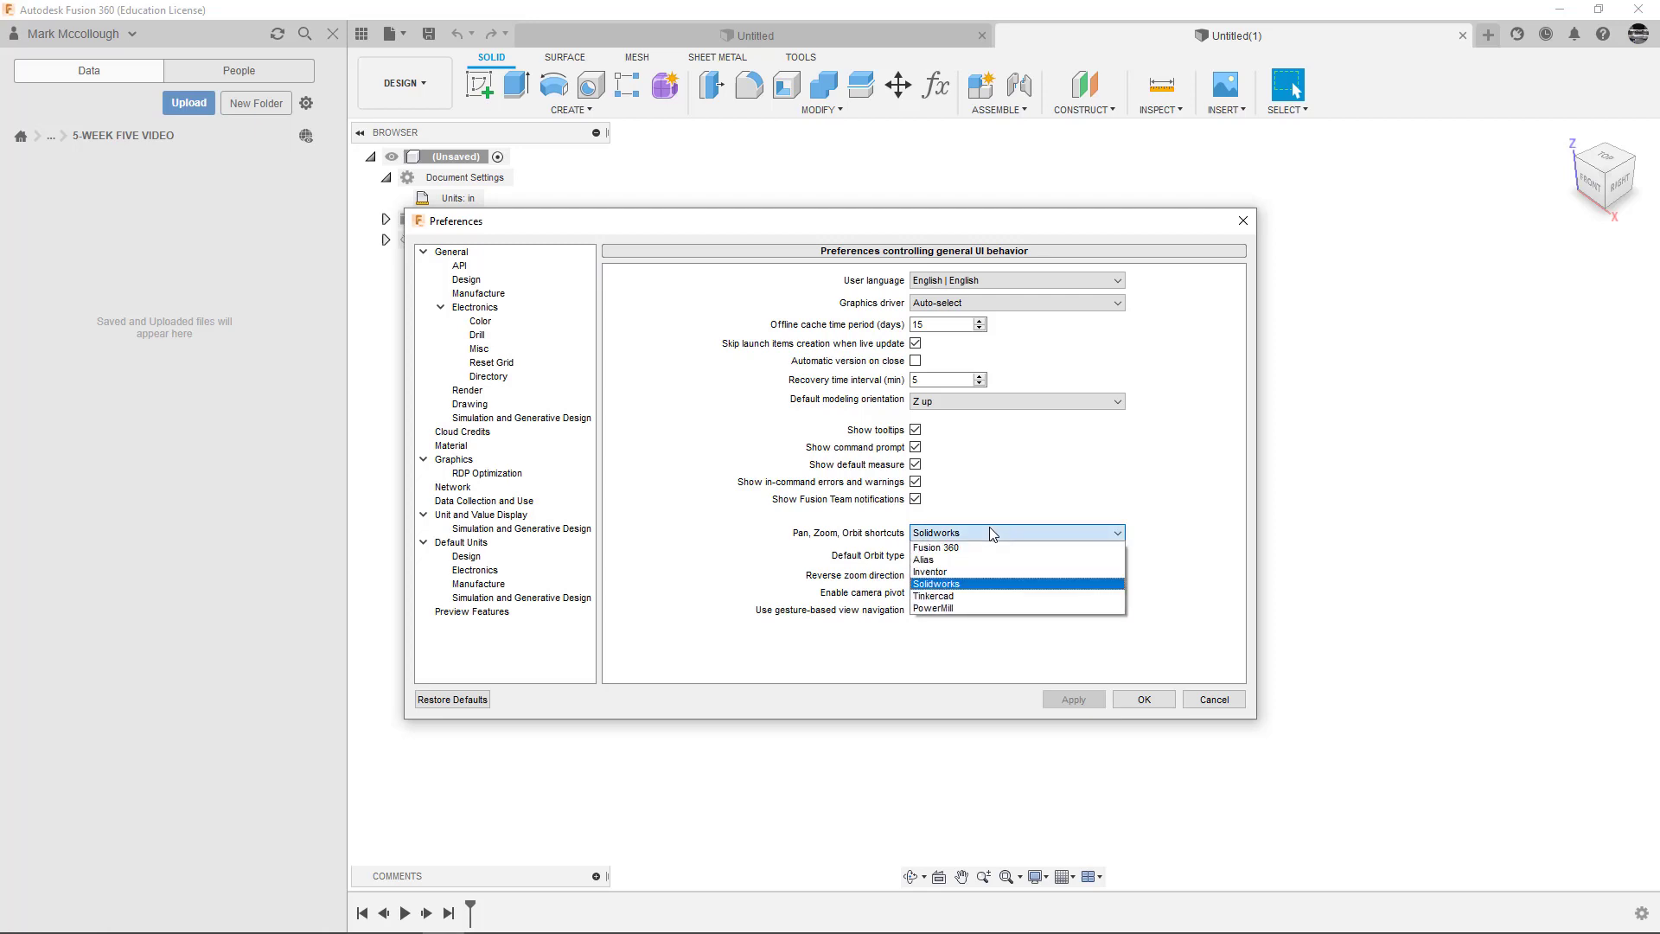
pyautogui.click(983, 587)
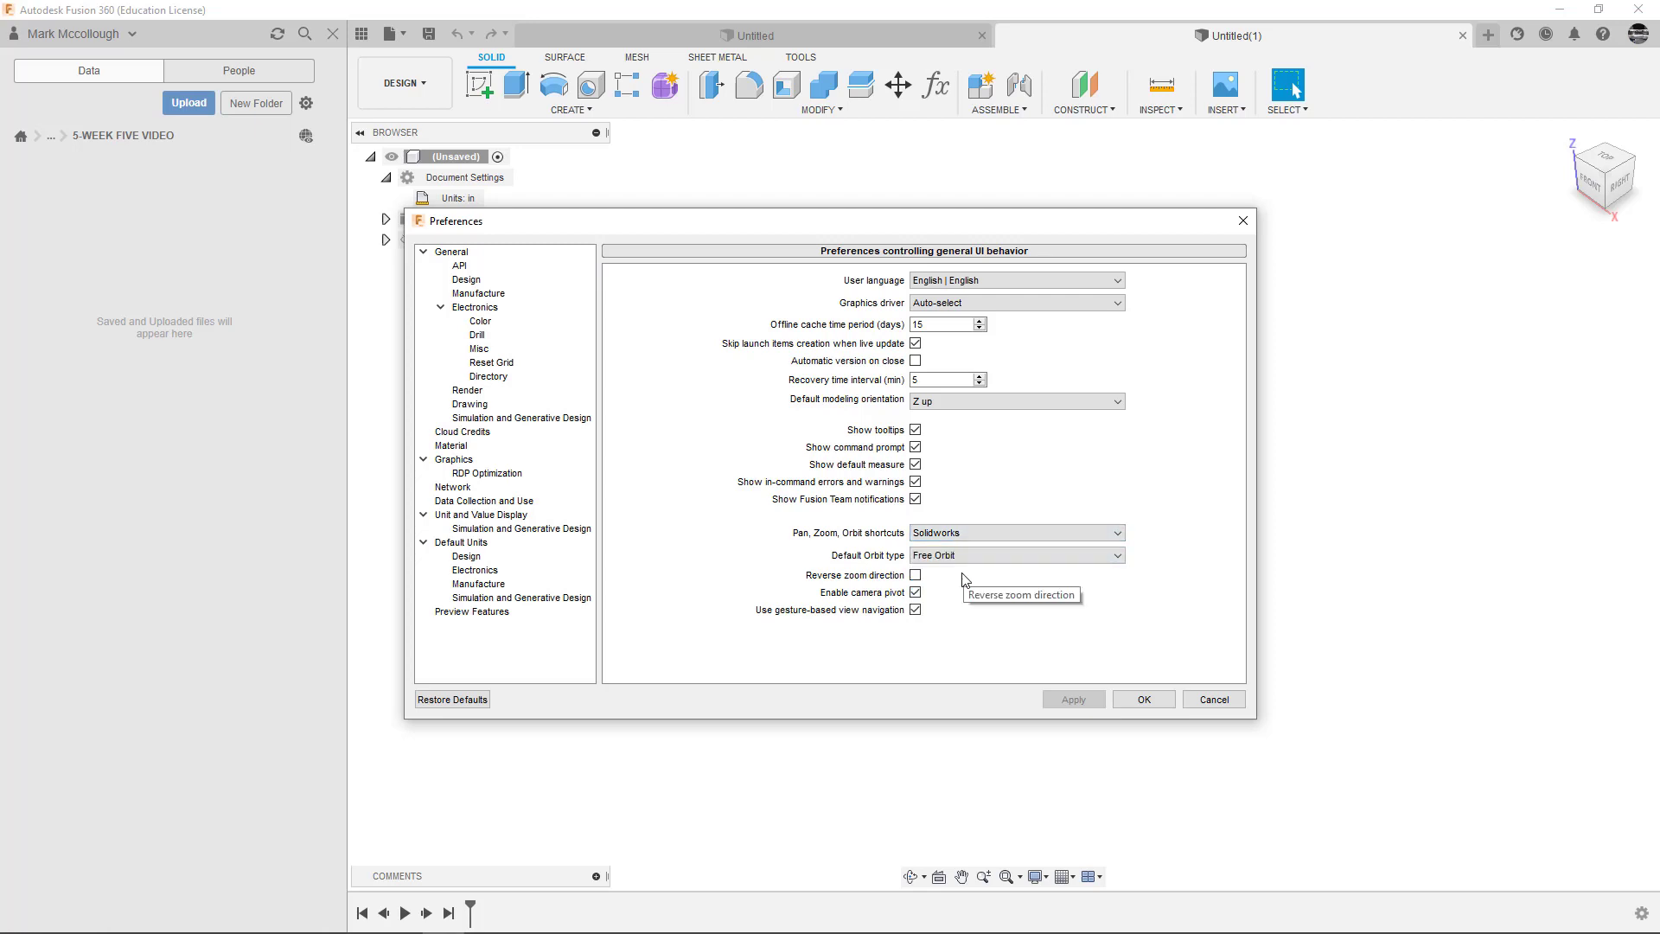
# - Enable cloud libraries for the Manufacture workspace and set the default units for new designs to in
pyautogui.click(488, 293)
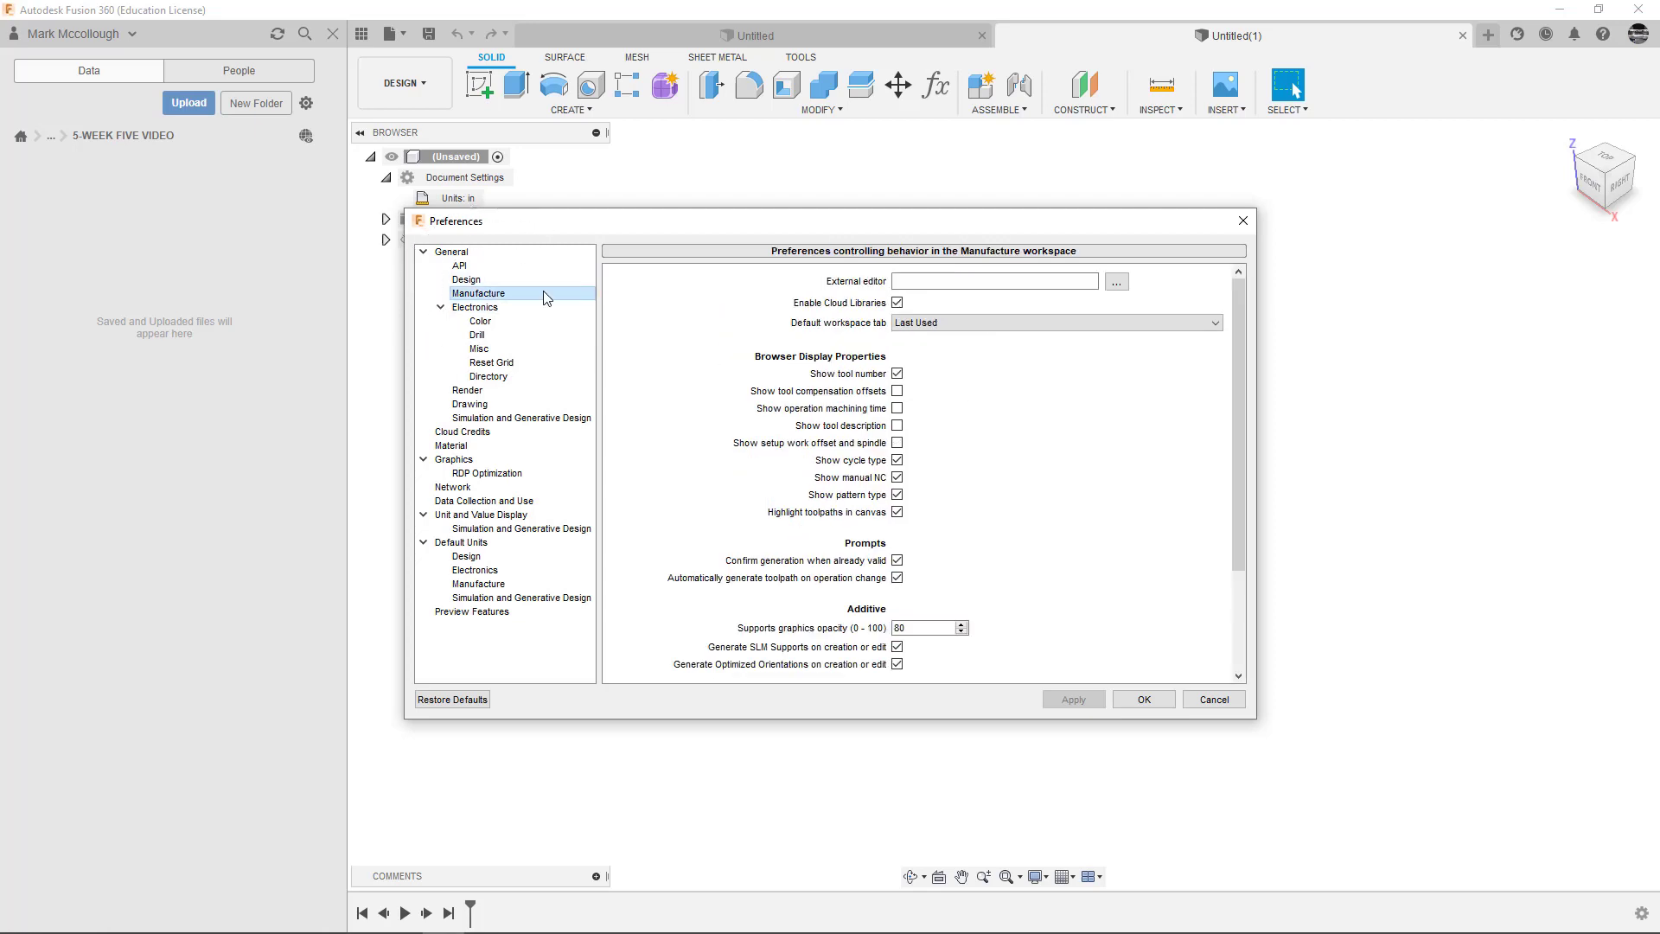
pyautogui.click(898, 305)
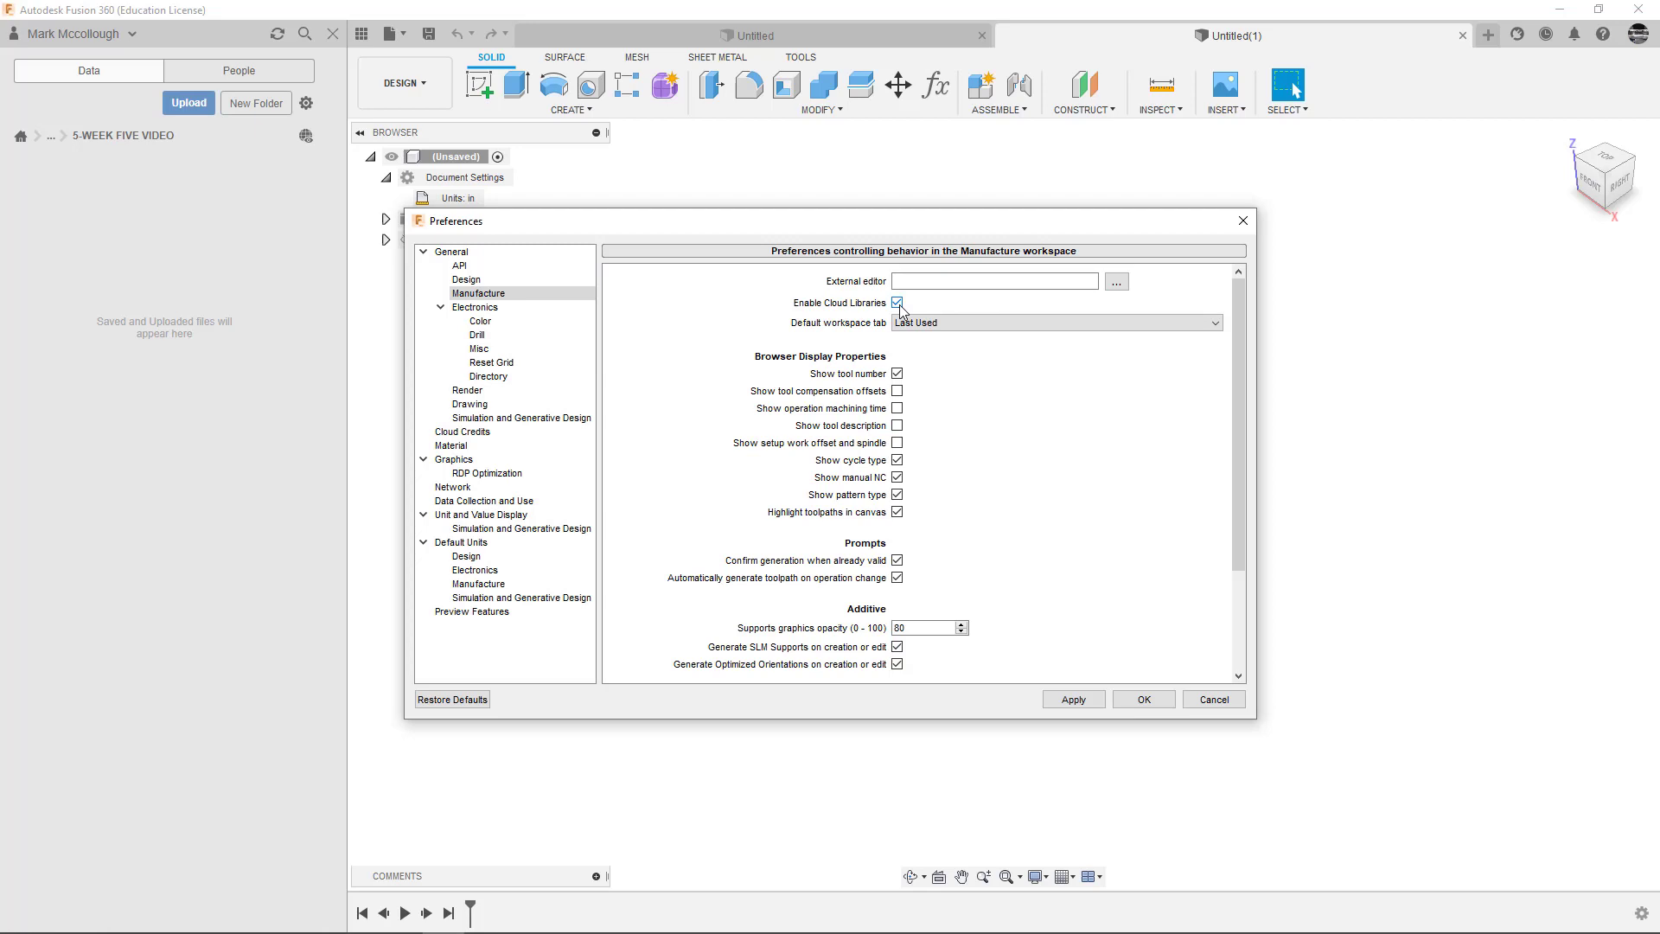
pyautogui.click(484, 558)
pyautogui.click(980, 281)
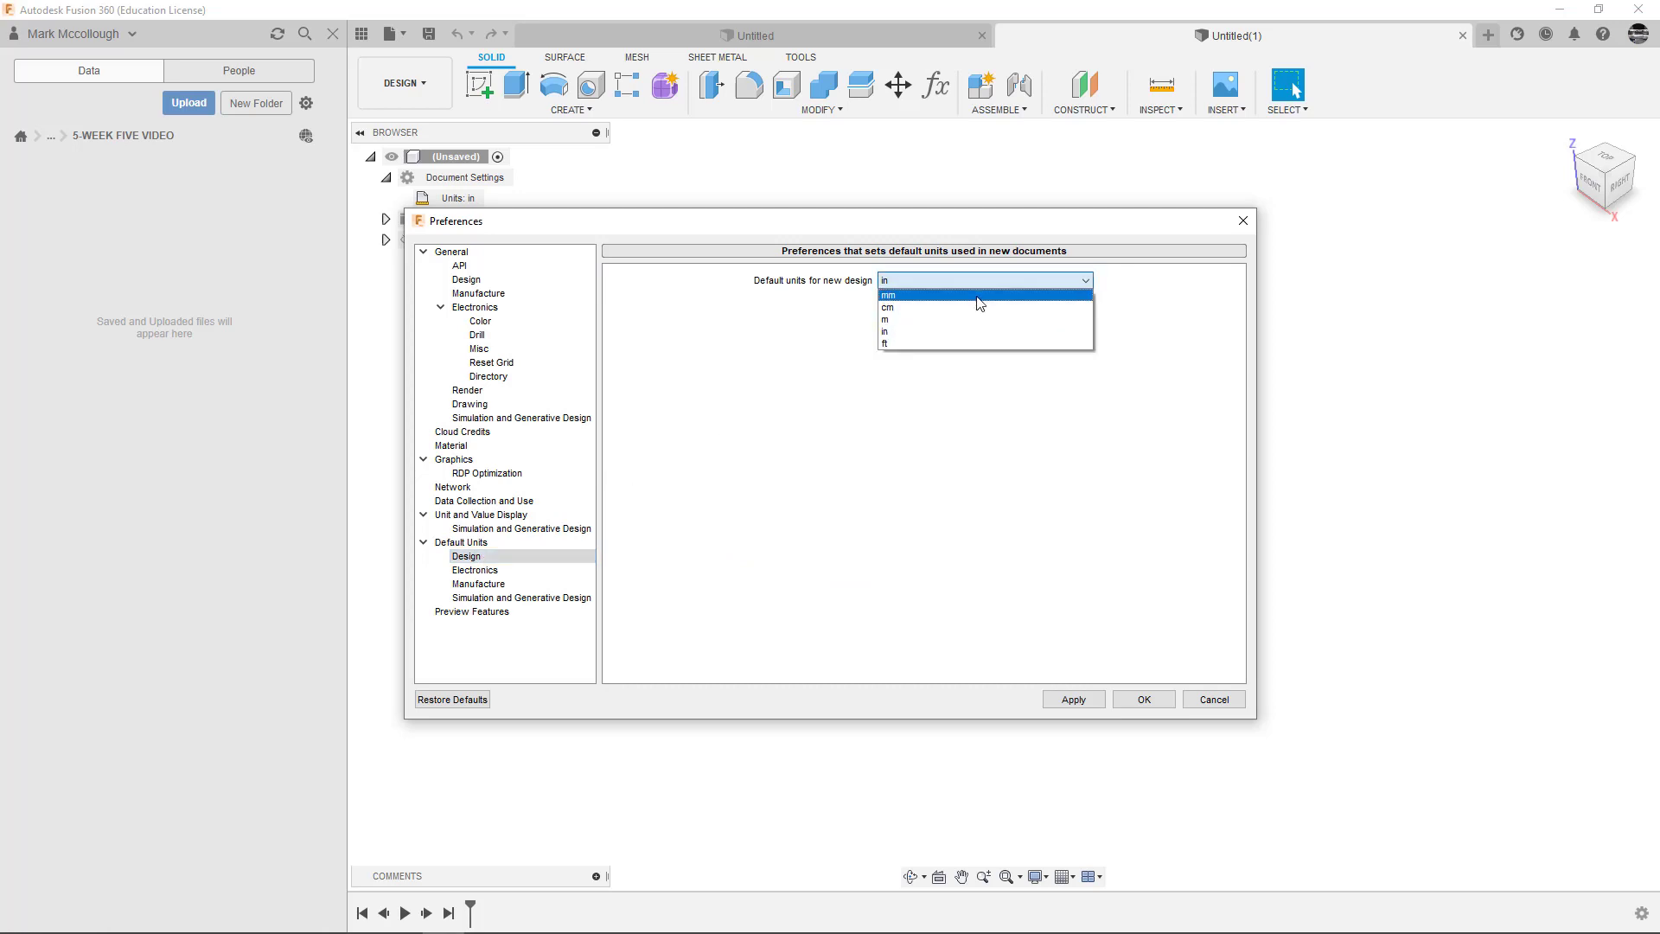
pyautogui.click(979, 296)
pyautogui.click(973, 282)
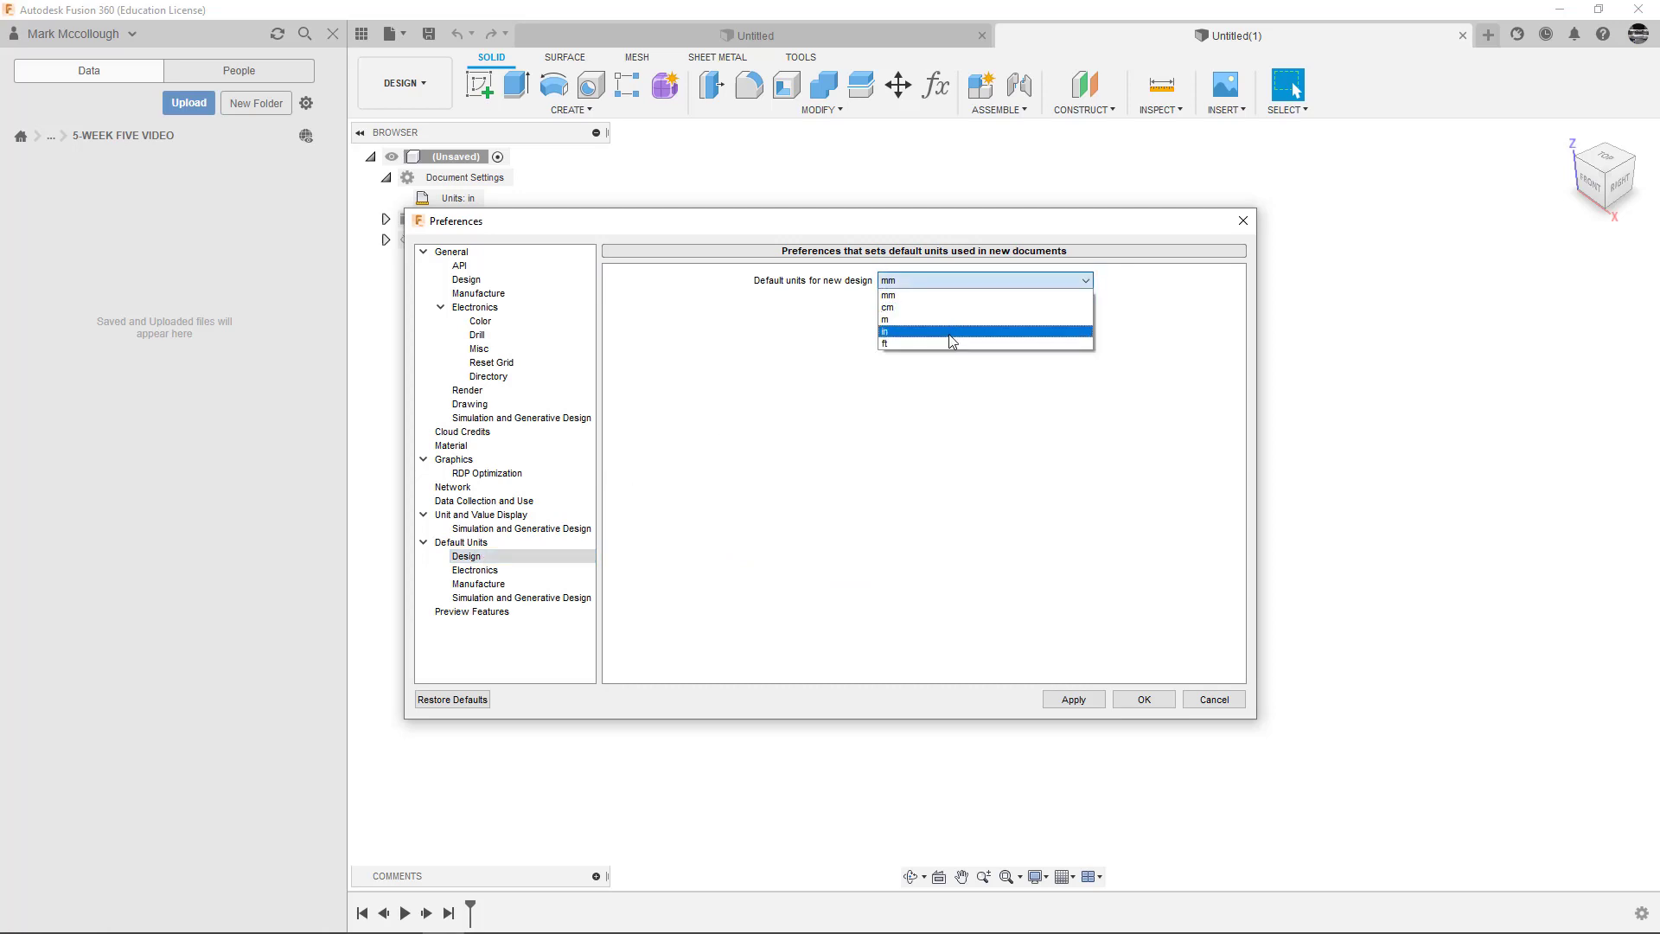
pyautogui.click(949, 334)
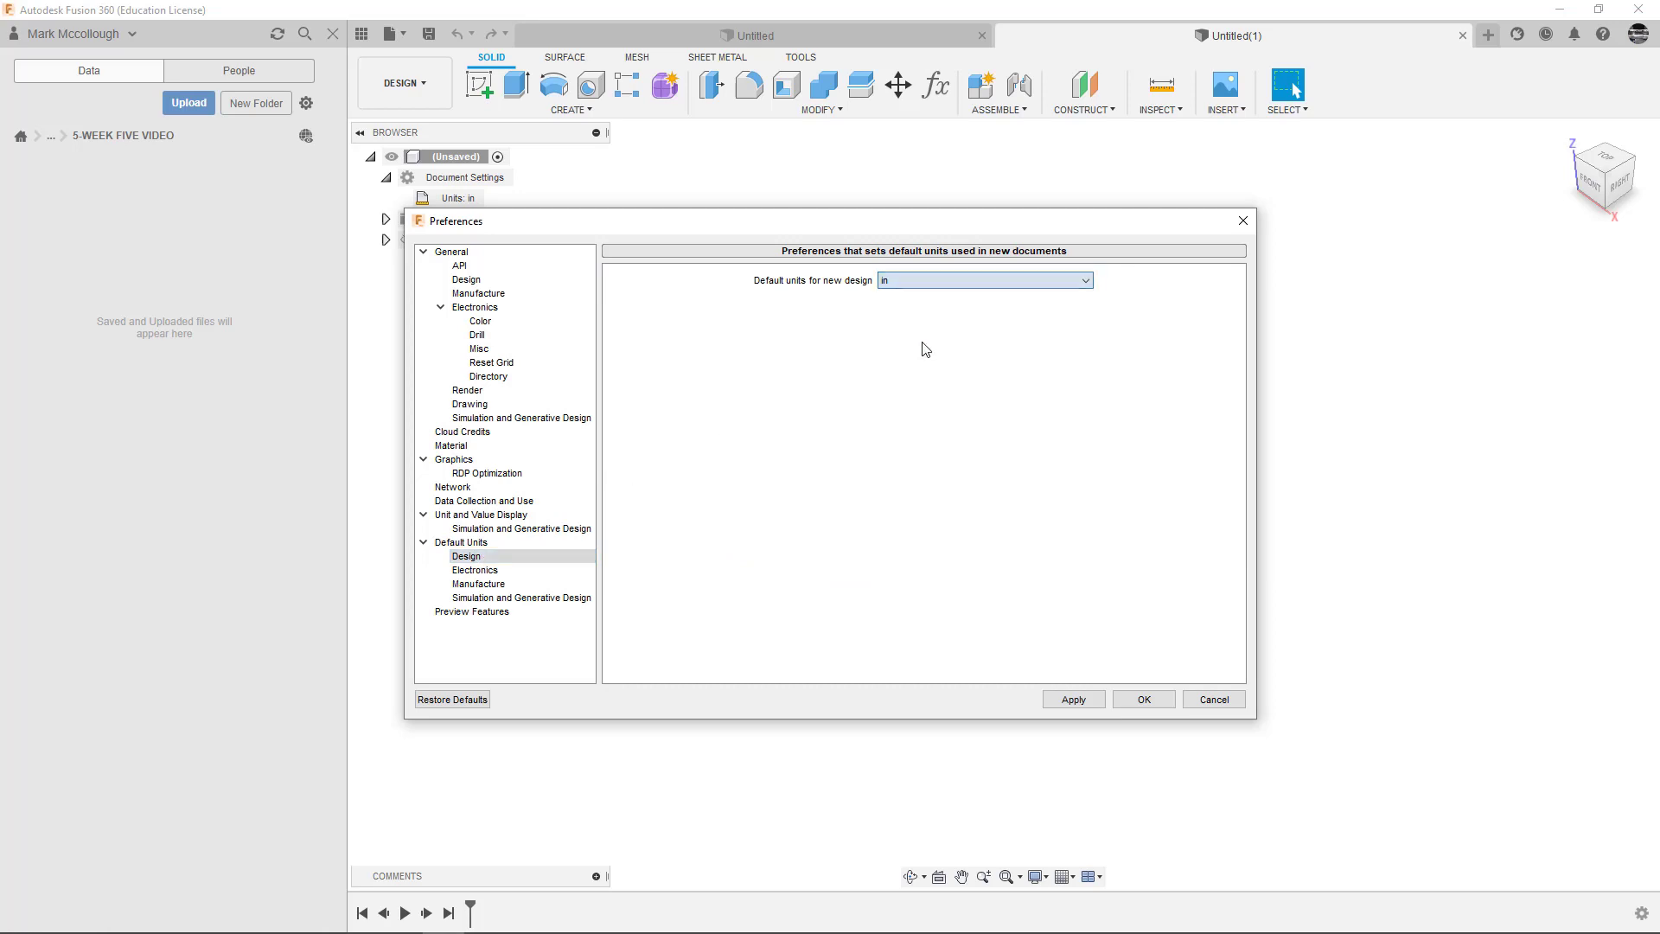
# - Set the default Manufacture units to in and the Simulation and Generative Design units to English (in), and accept the preferences
pyautogui.click(493, 572)
pyautogui.click(498, 586)
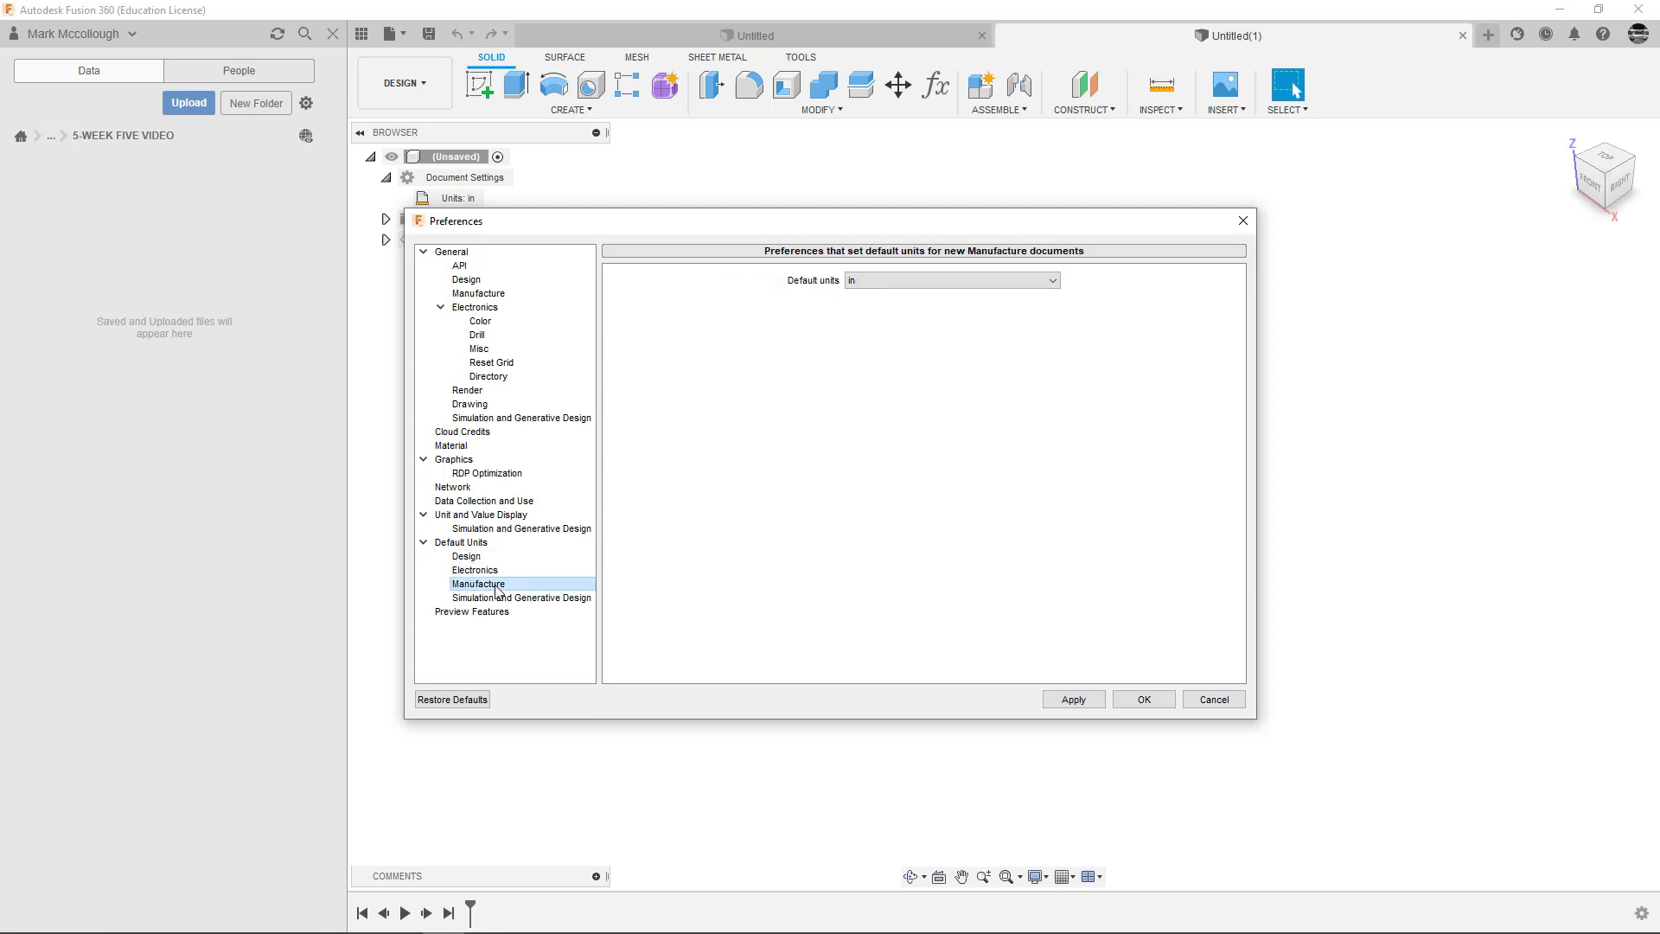
pyautogui.click(895, 281)
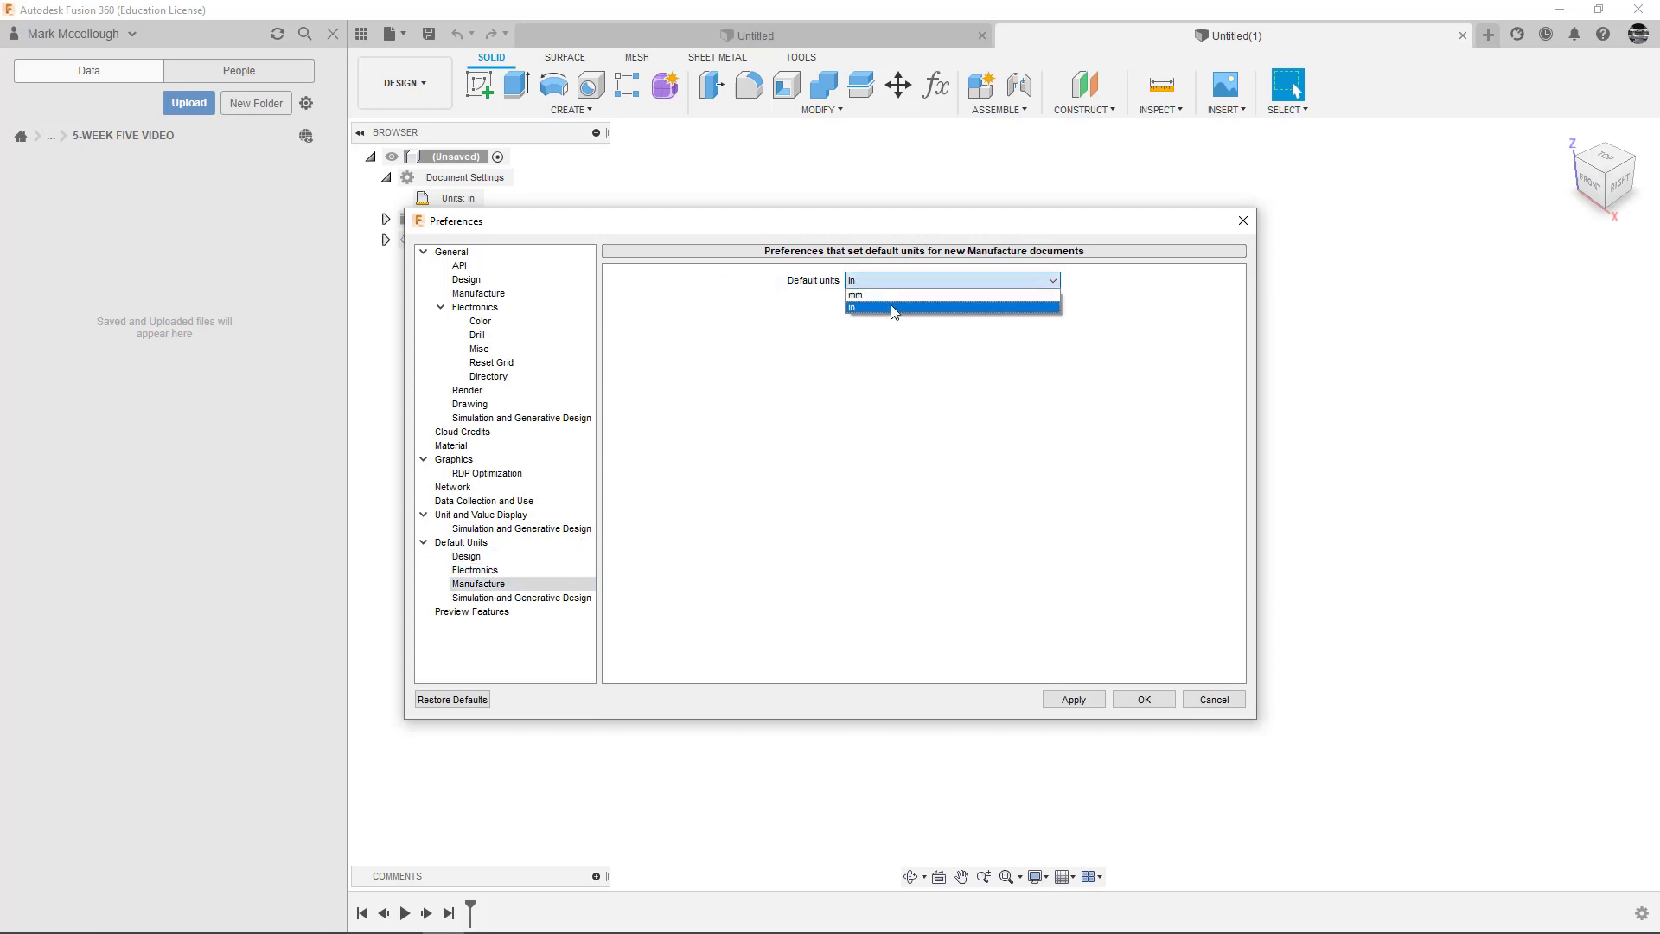
pyautogui.click(893, 317)
pyautogui.click(557, 599)
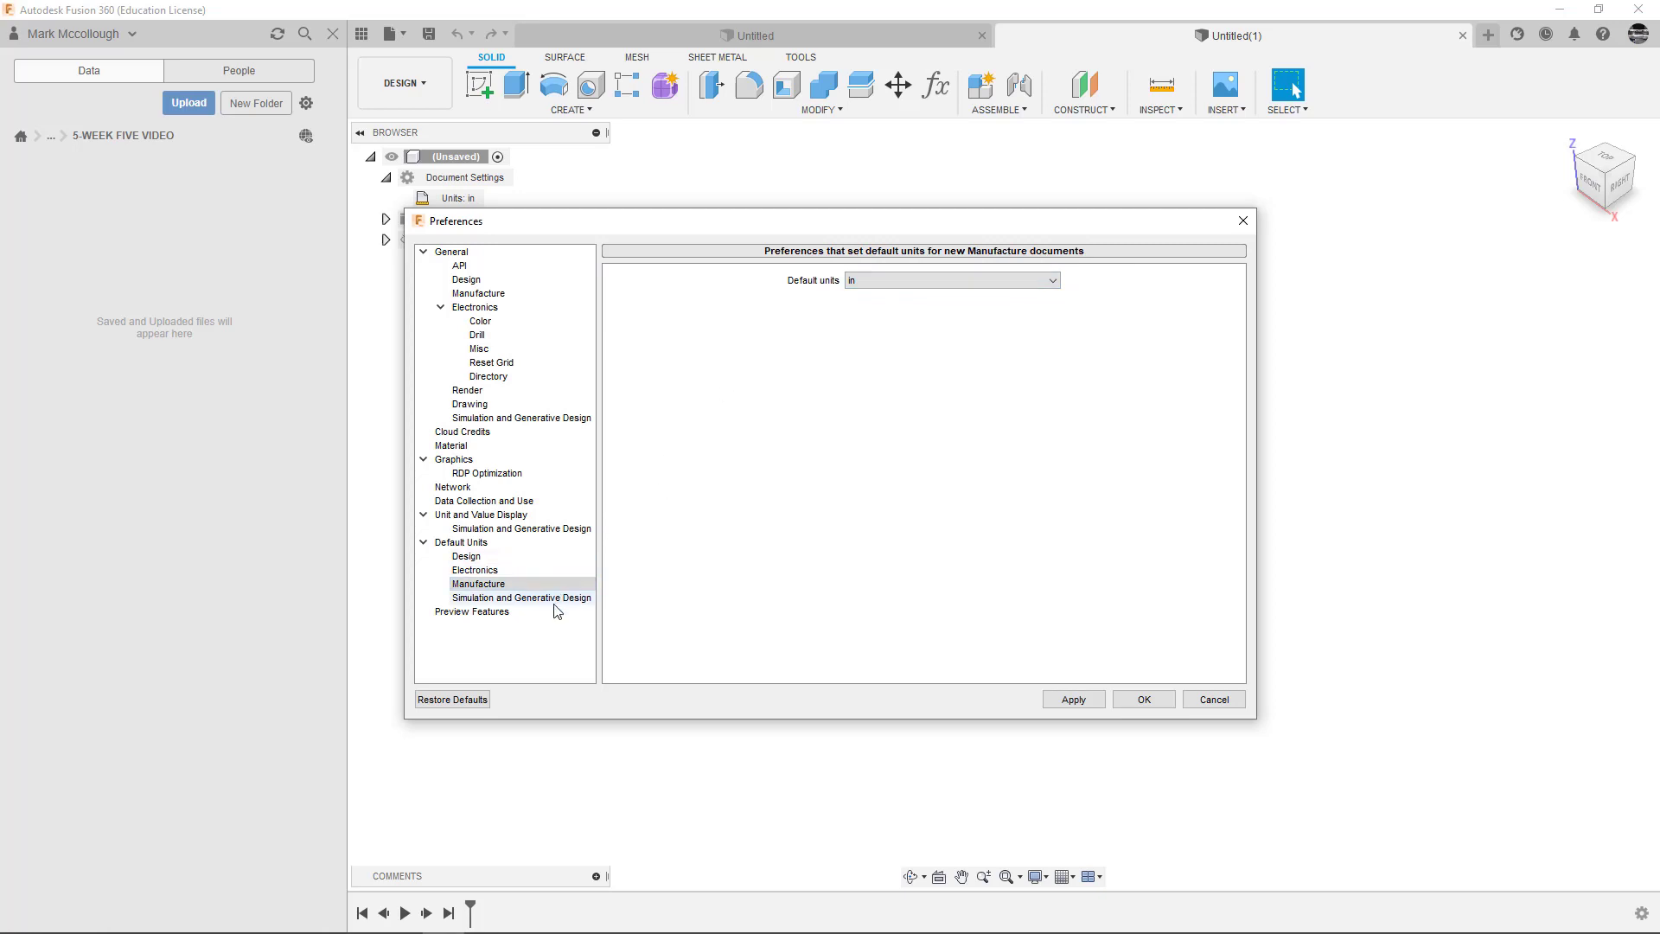
pyautogui.click(1020, 279)
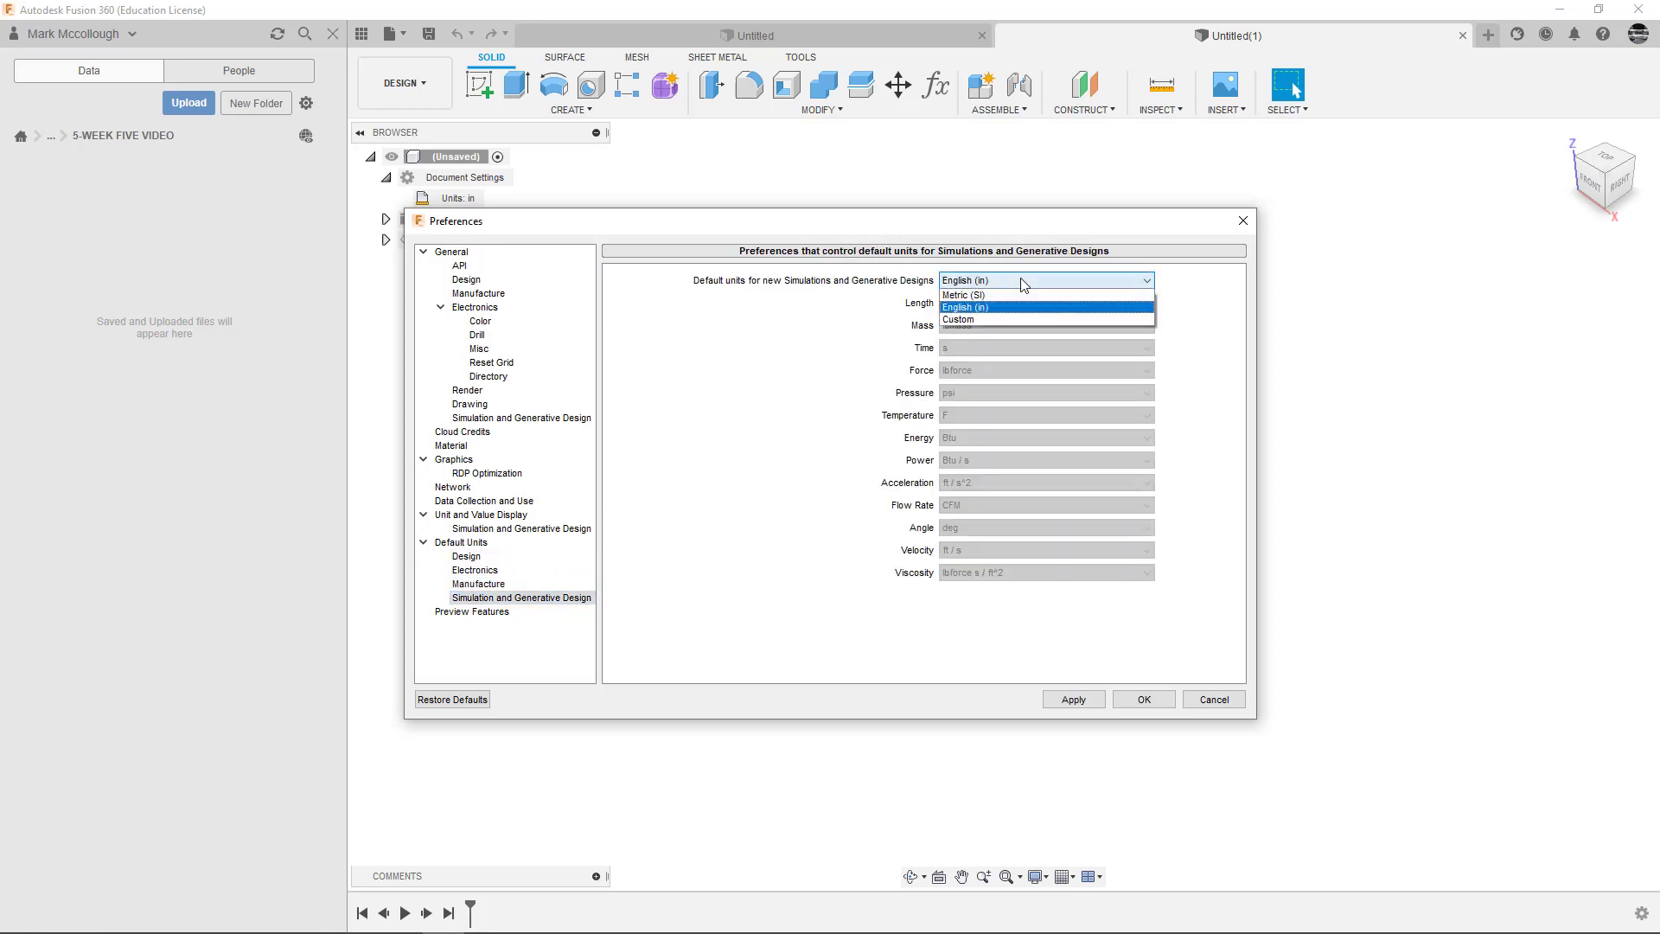
pyautogui.click(1008, 308)
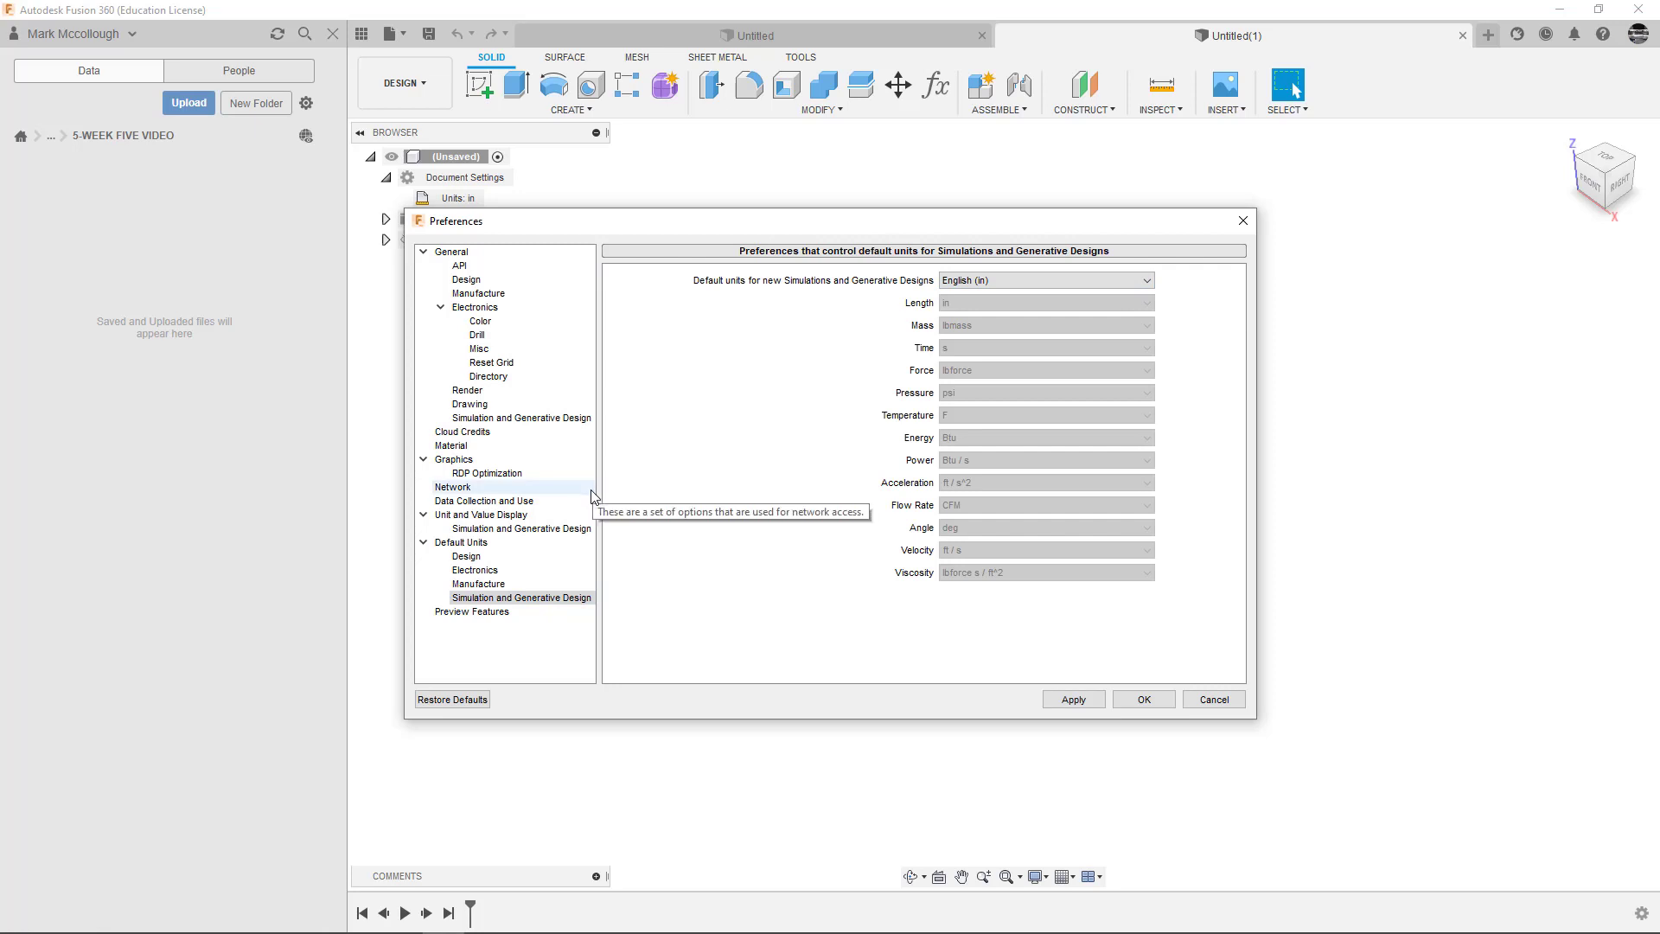
pyautogui.click(1143, 699)
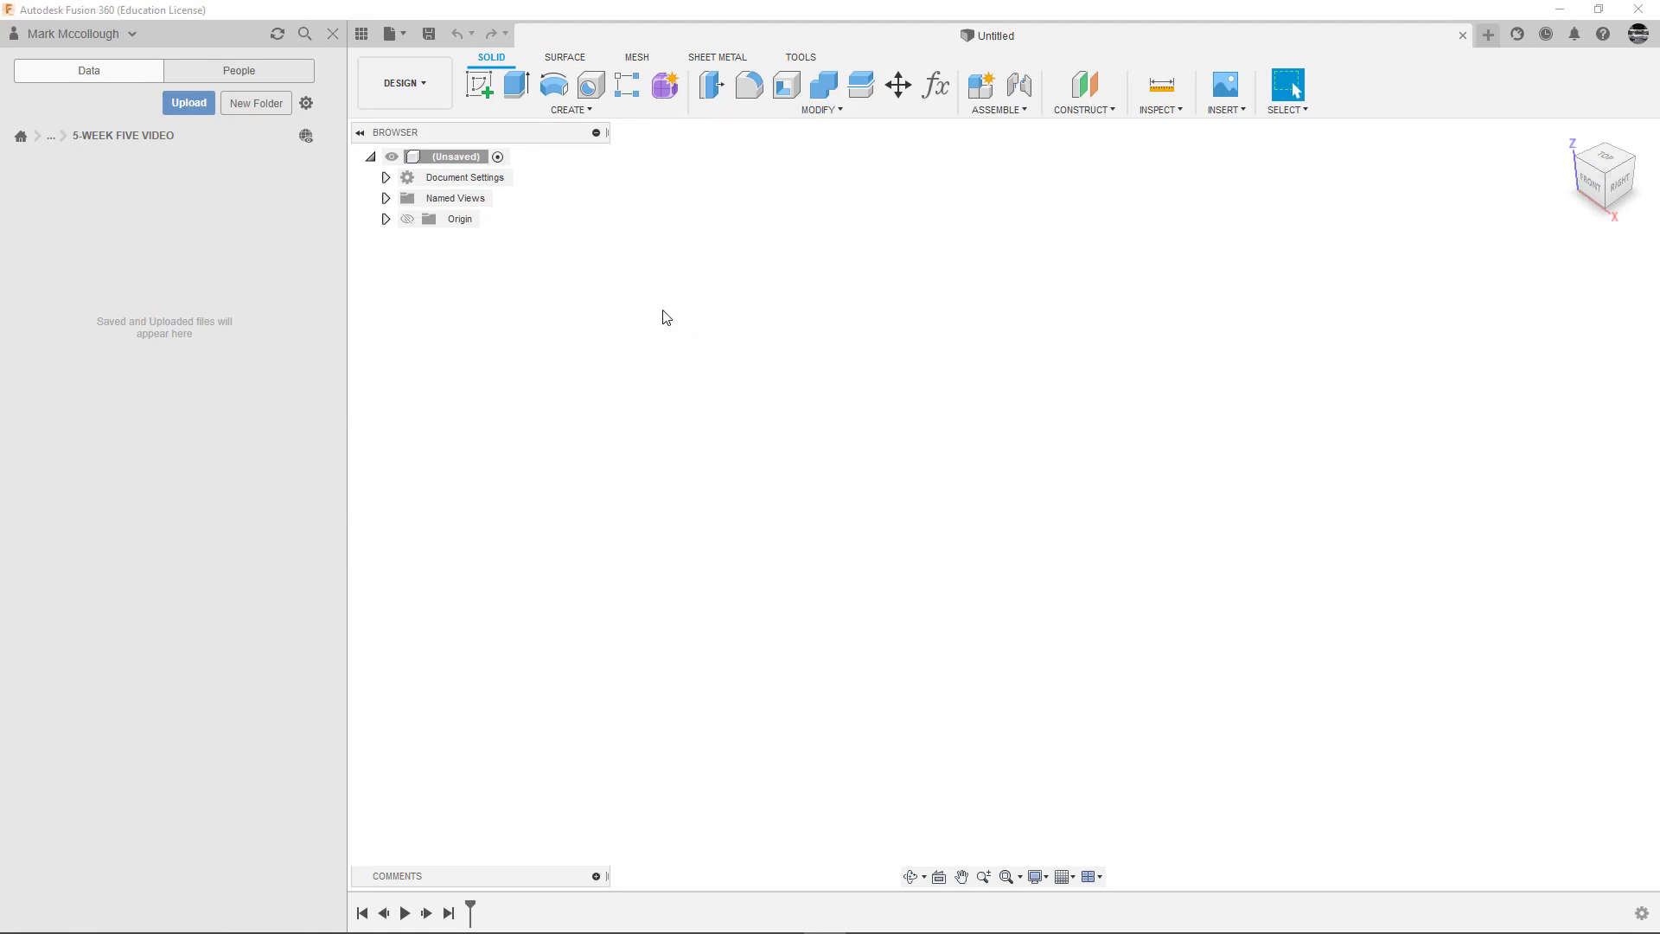
# - Browse the 1-1 CAM-15-2021FA project to the 5-WEEK FIVE VIDEO folder inside VIDEO FILES
pyautogui.click(361, 35)
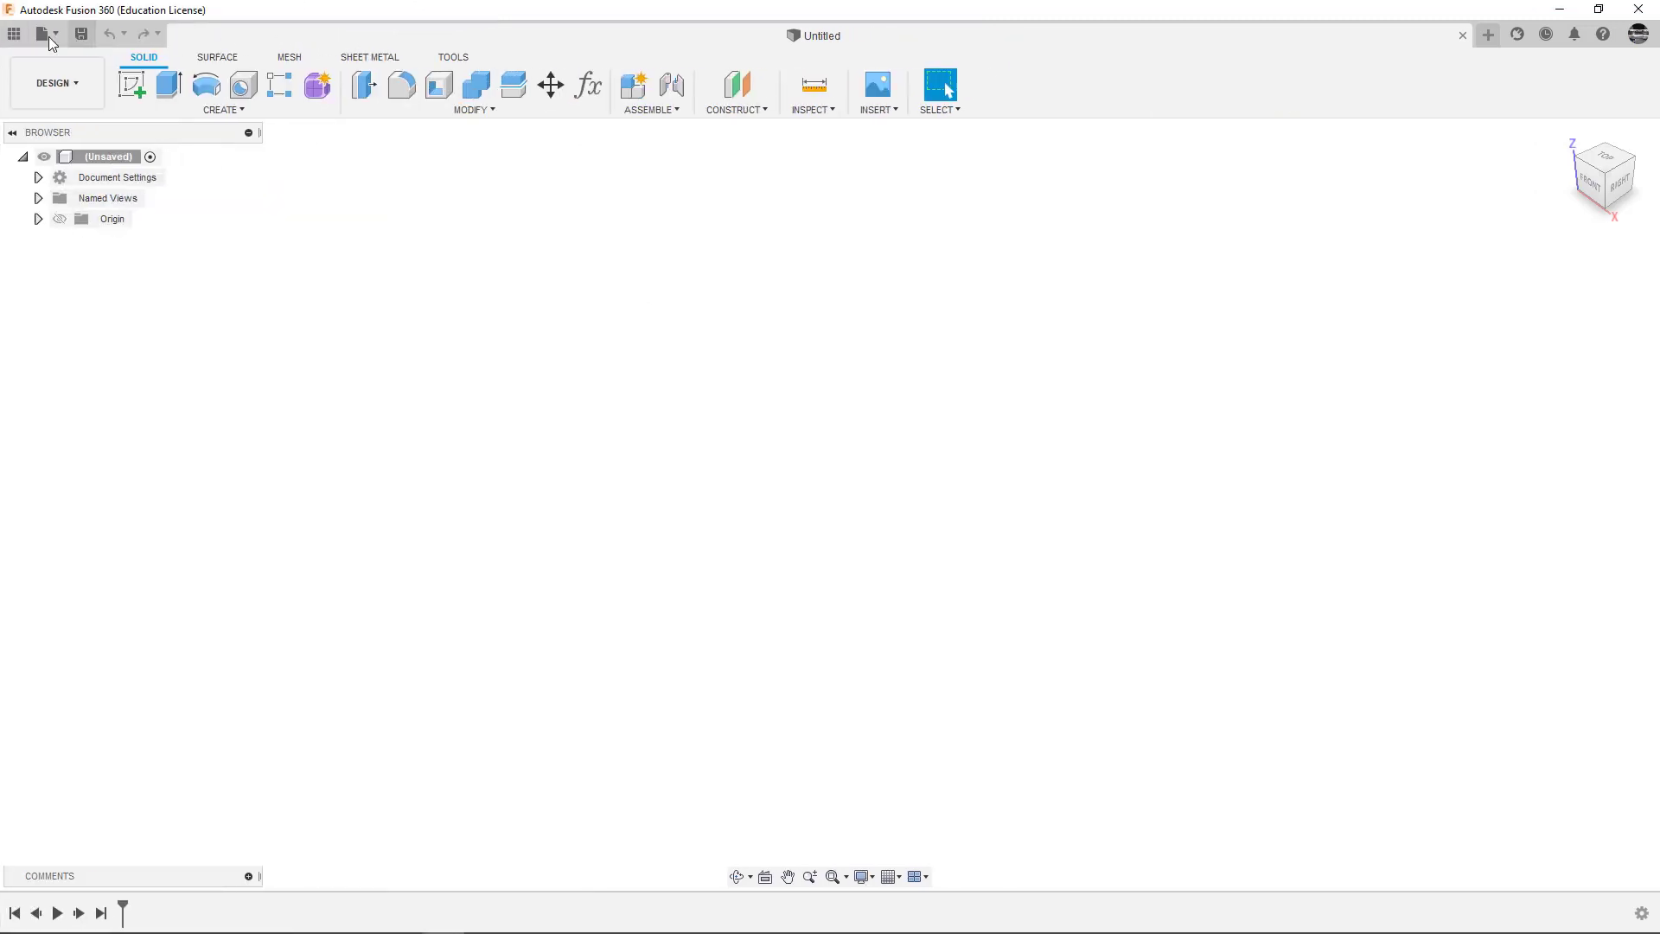
pyautogui.click(13, 35)
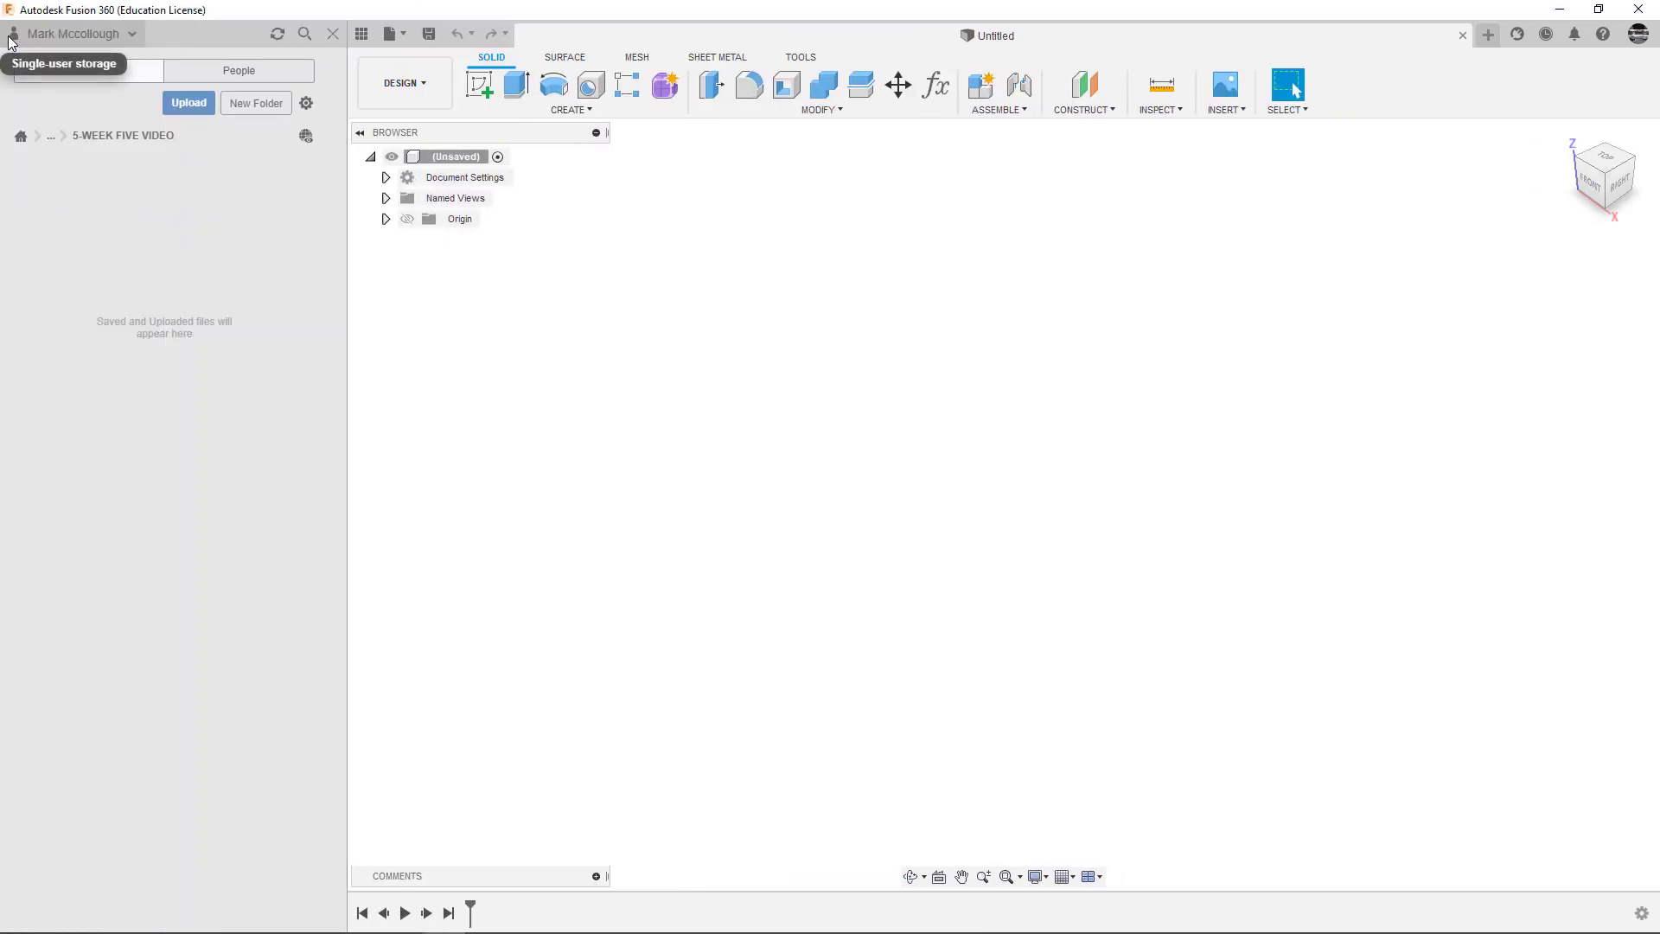
pyautogui.click(20, 137)
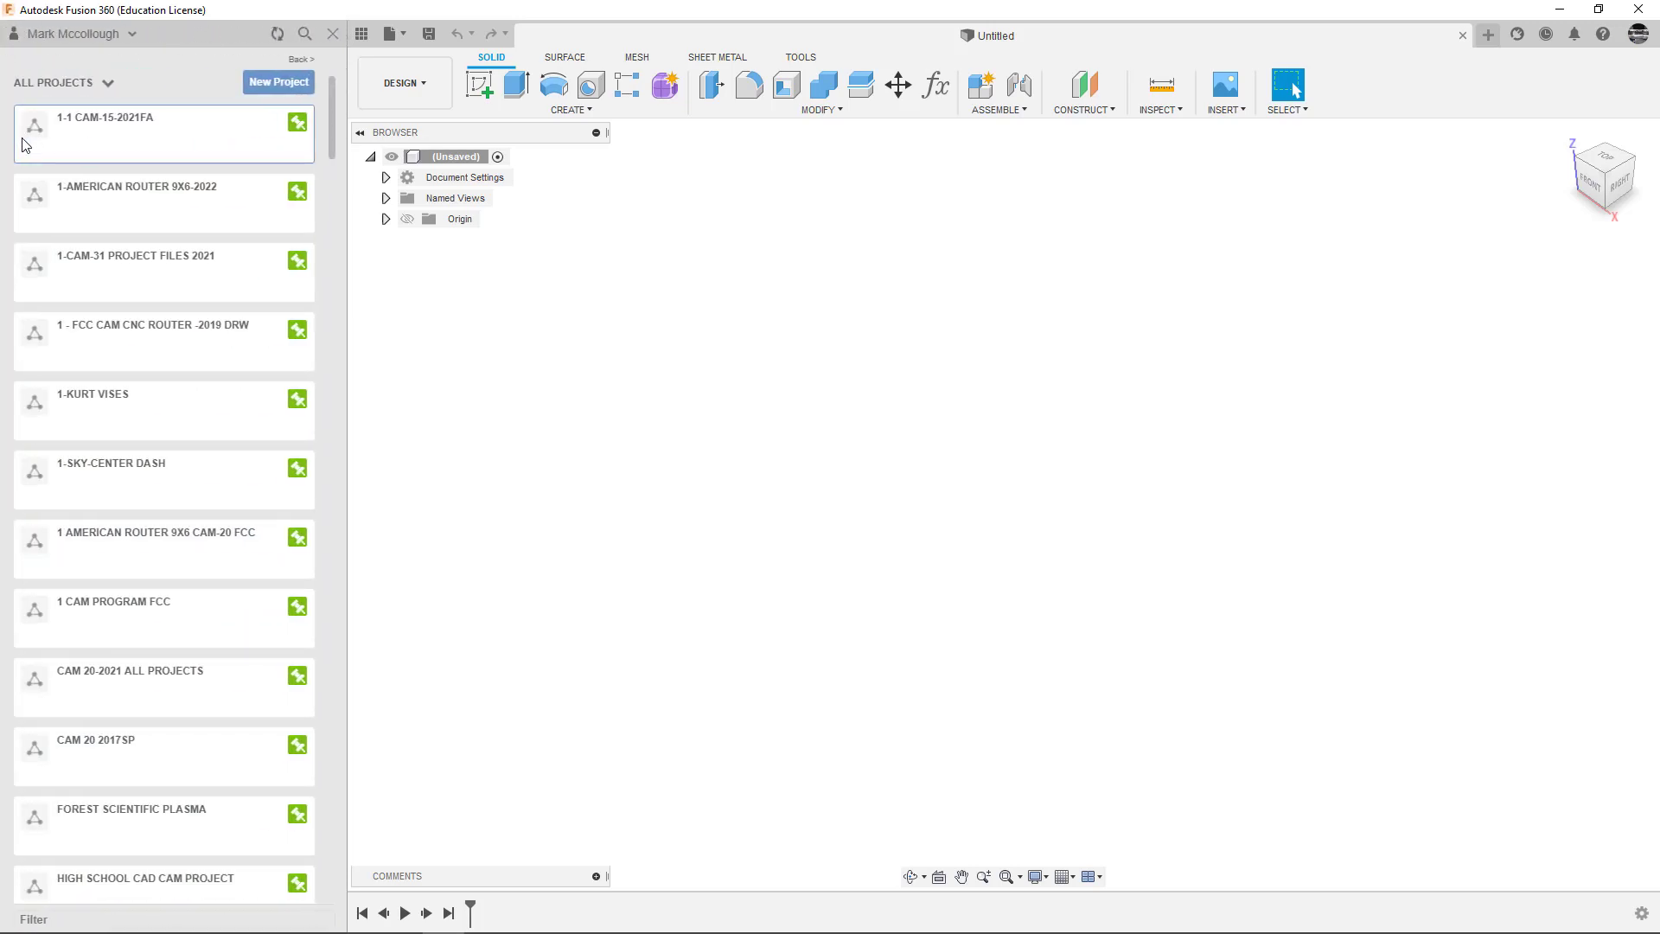
pyautogui.click(138, 143)
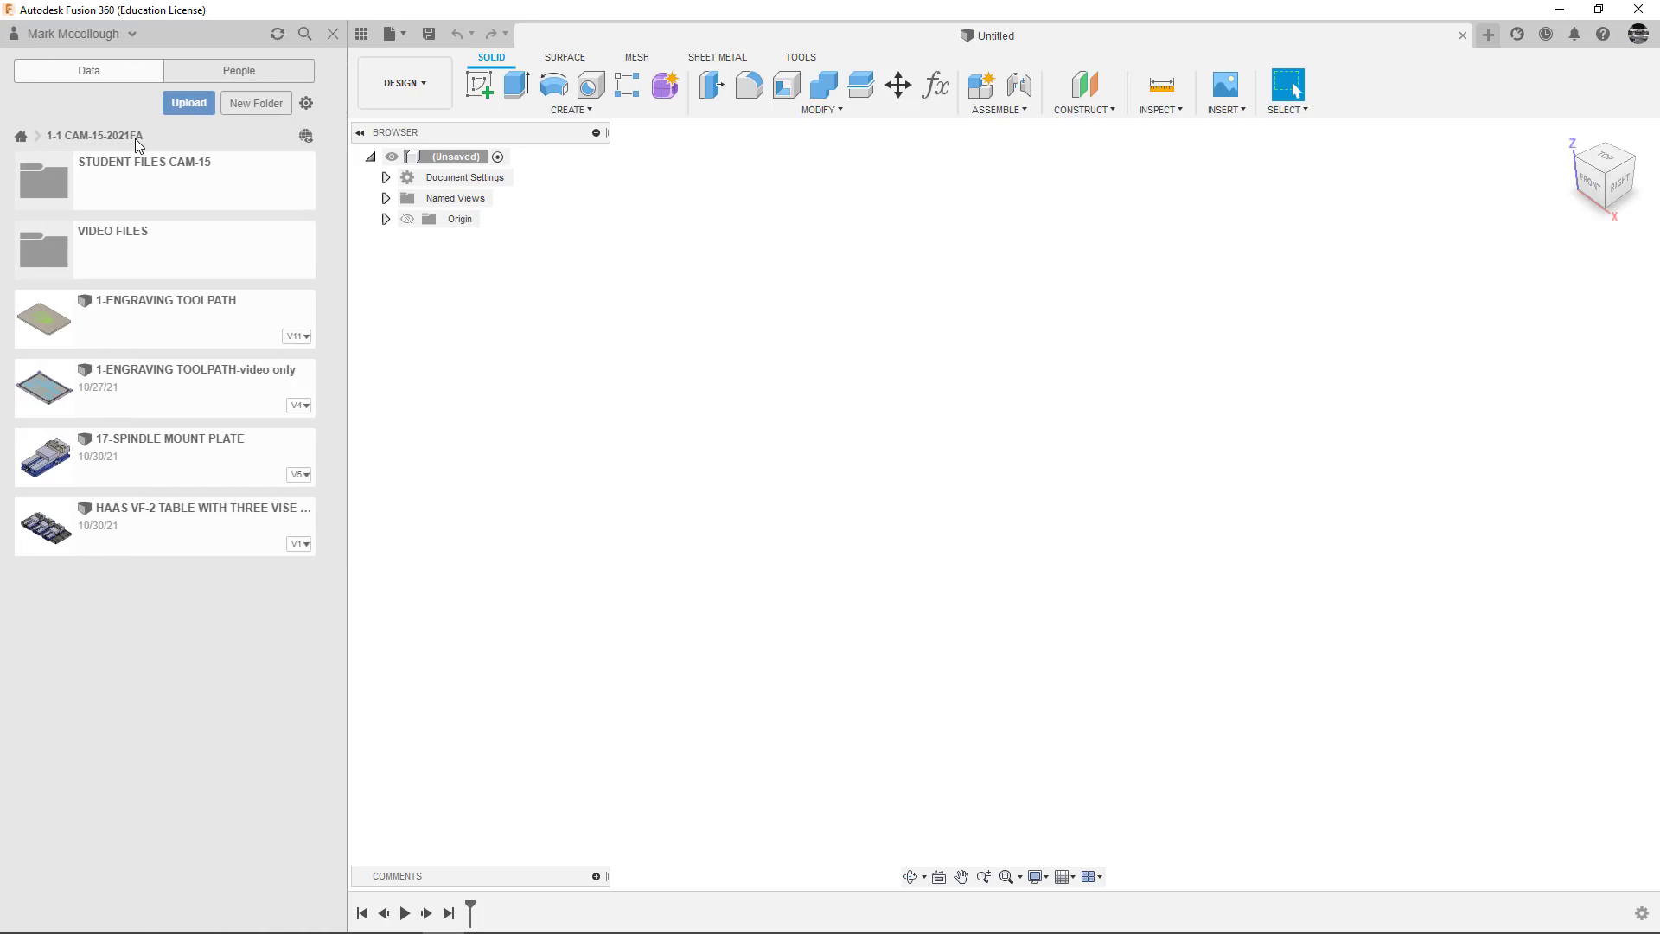
pyautogui.click(135, 232)
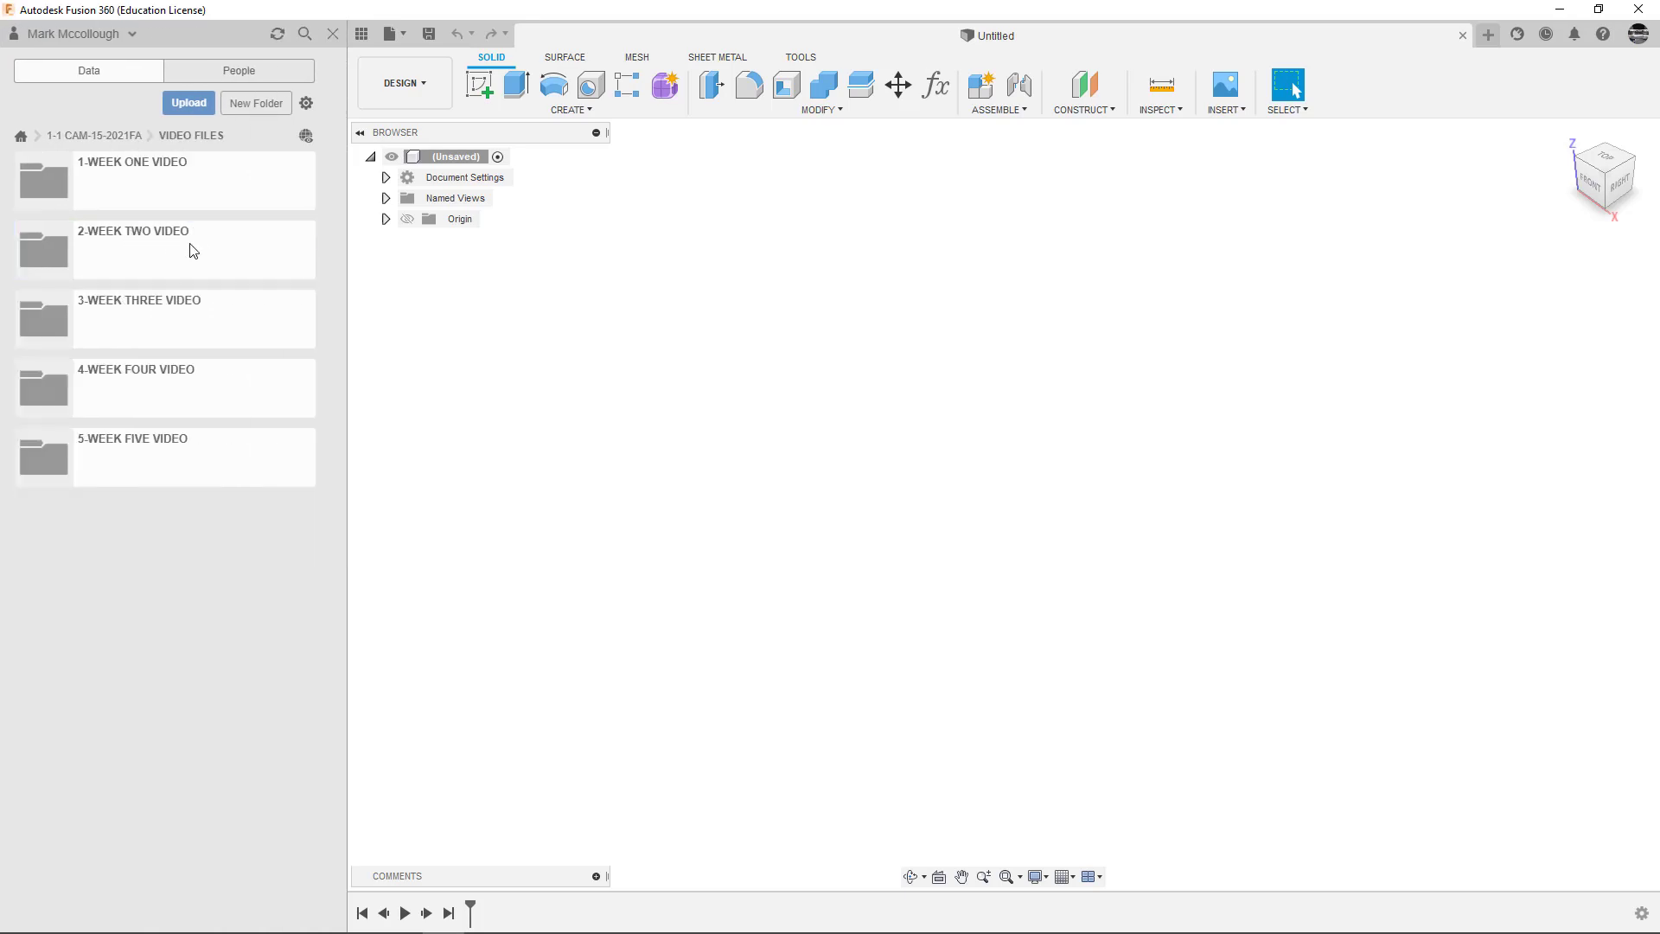
pyautogui.click(155, 439)
pyautogui.click(251, 102)
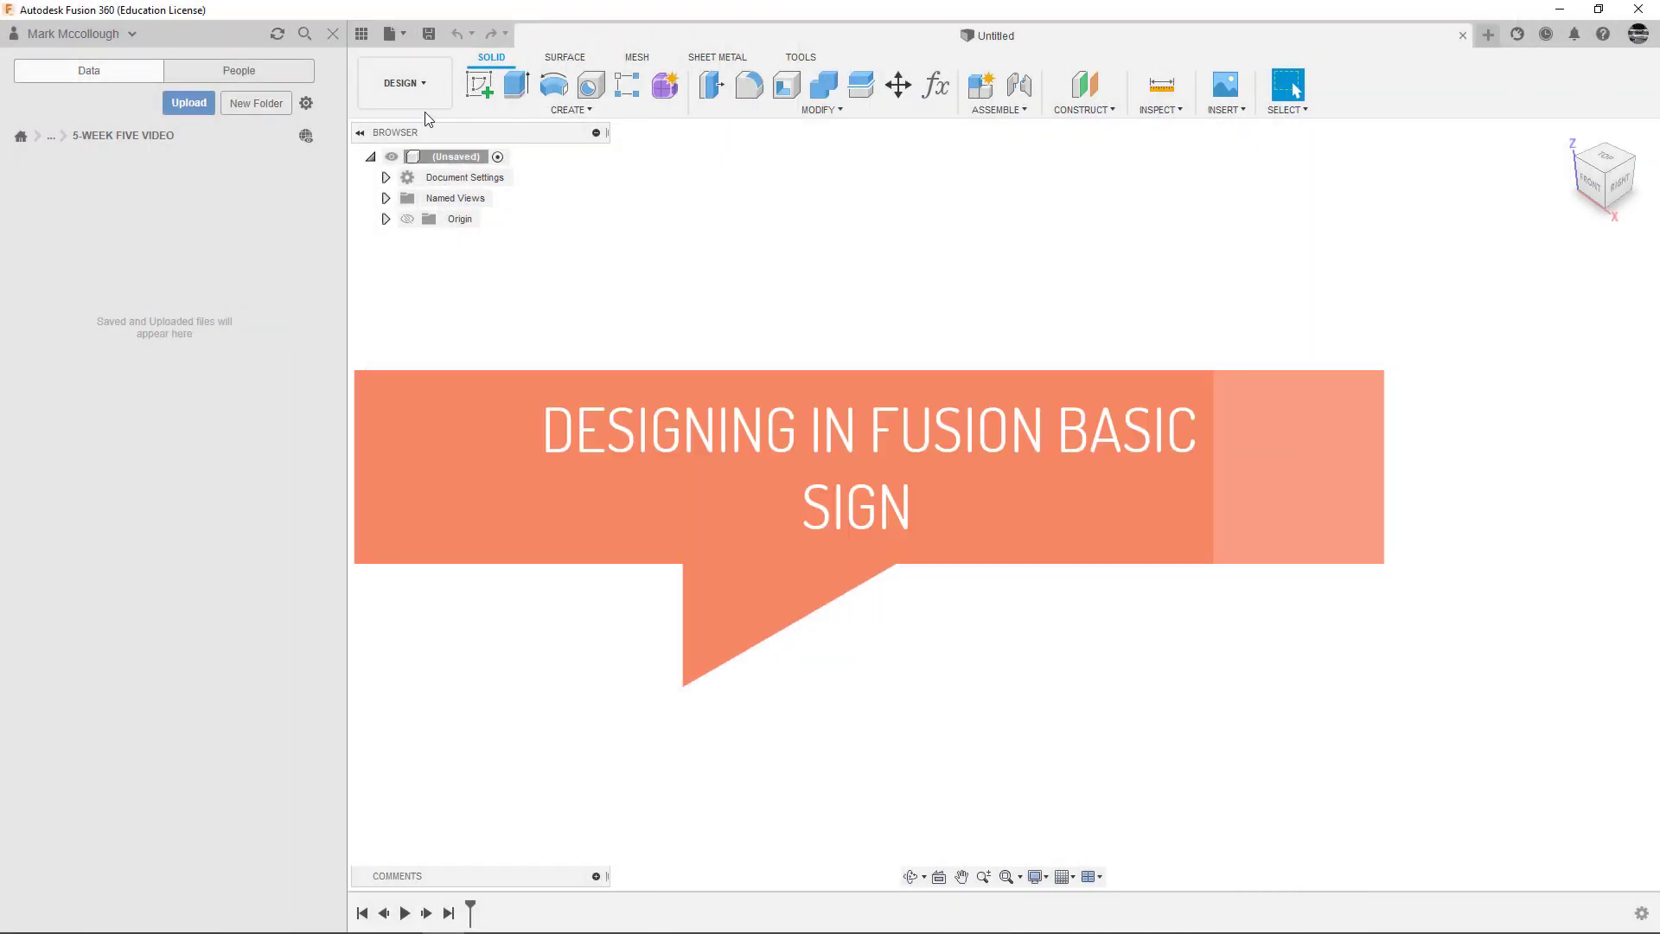
# - Create a new sketch on the horizontal XY origin plane
pyautogui.click(597, 111)
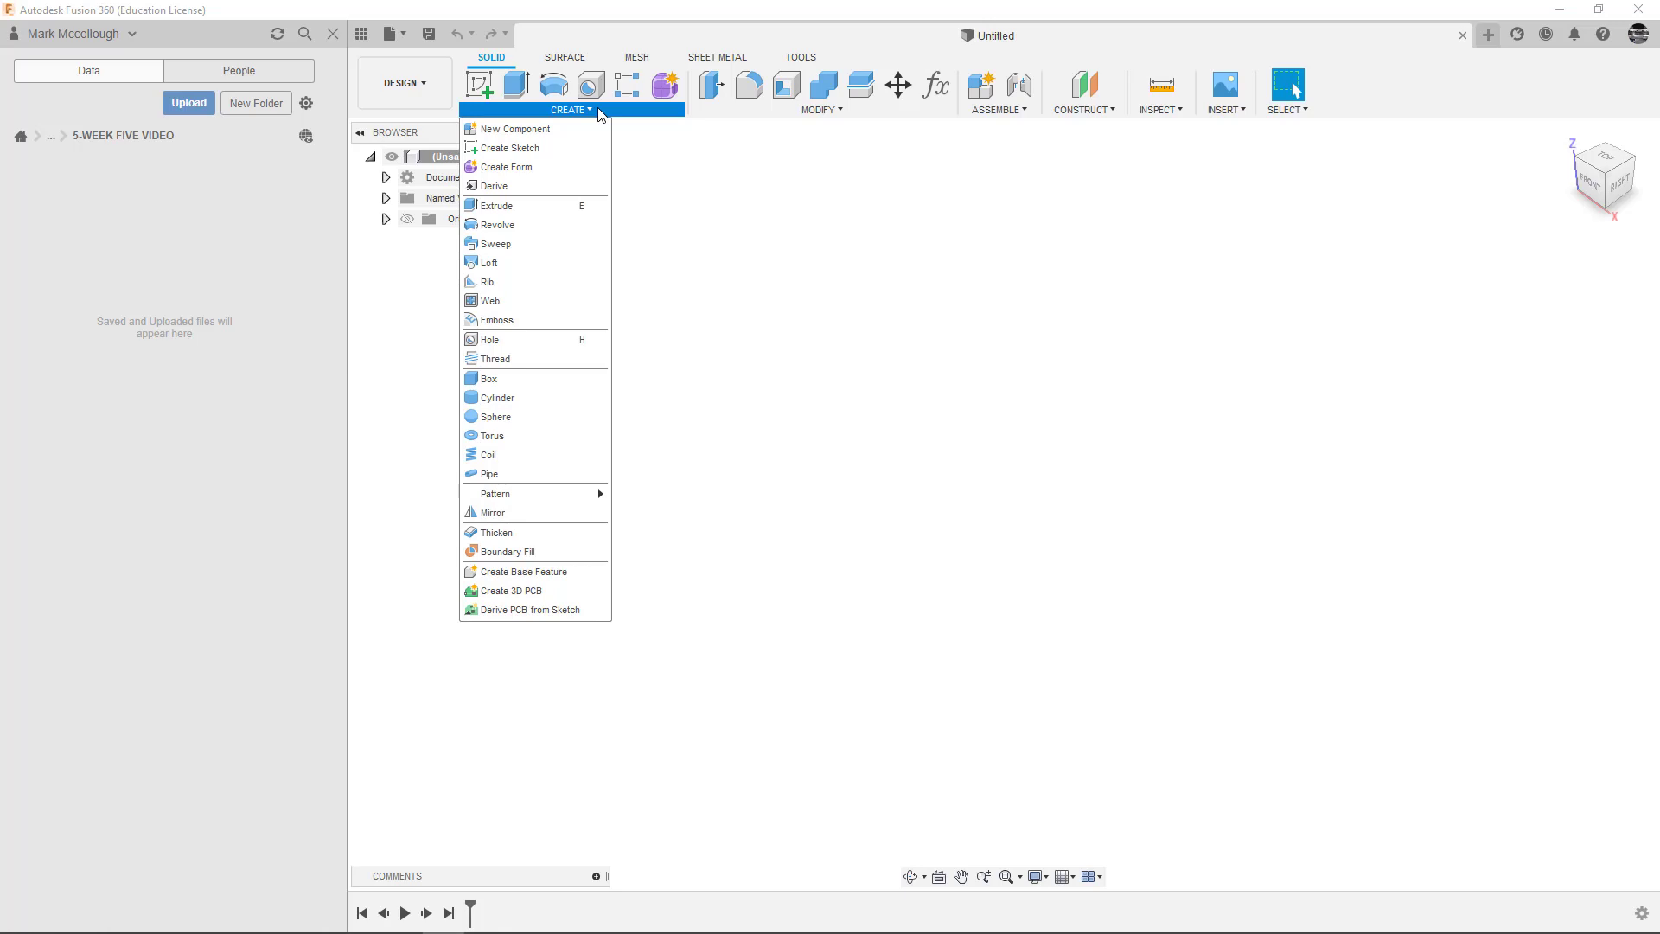
pyautogui.click(599, 111)
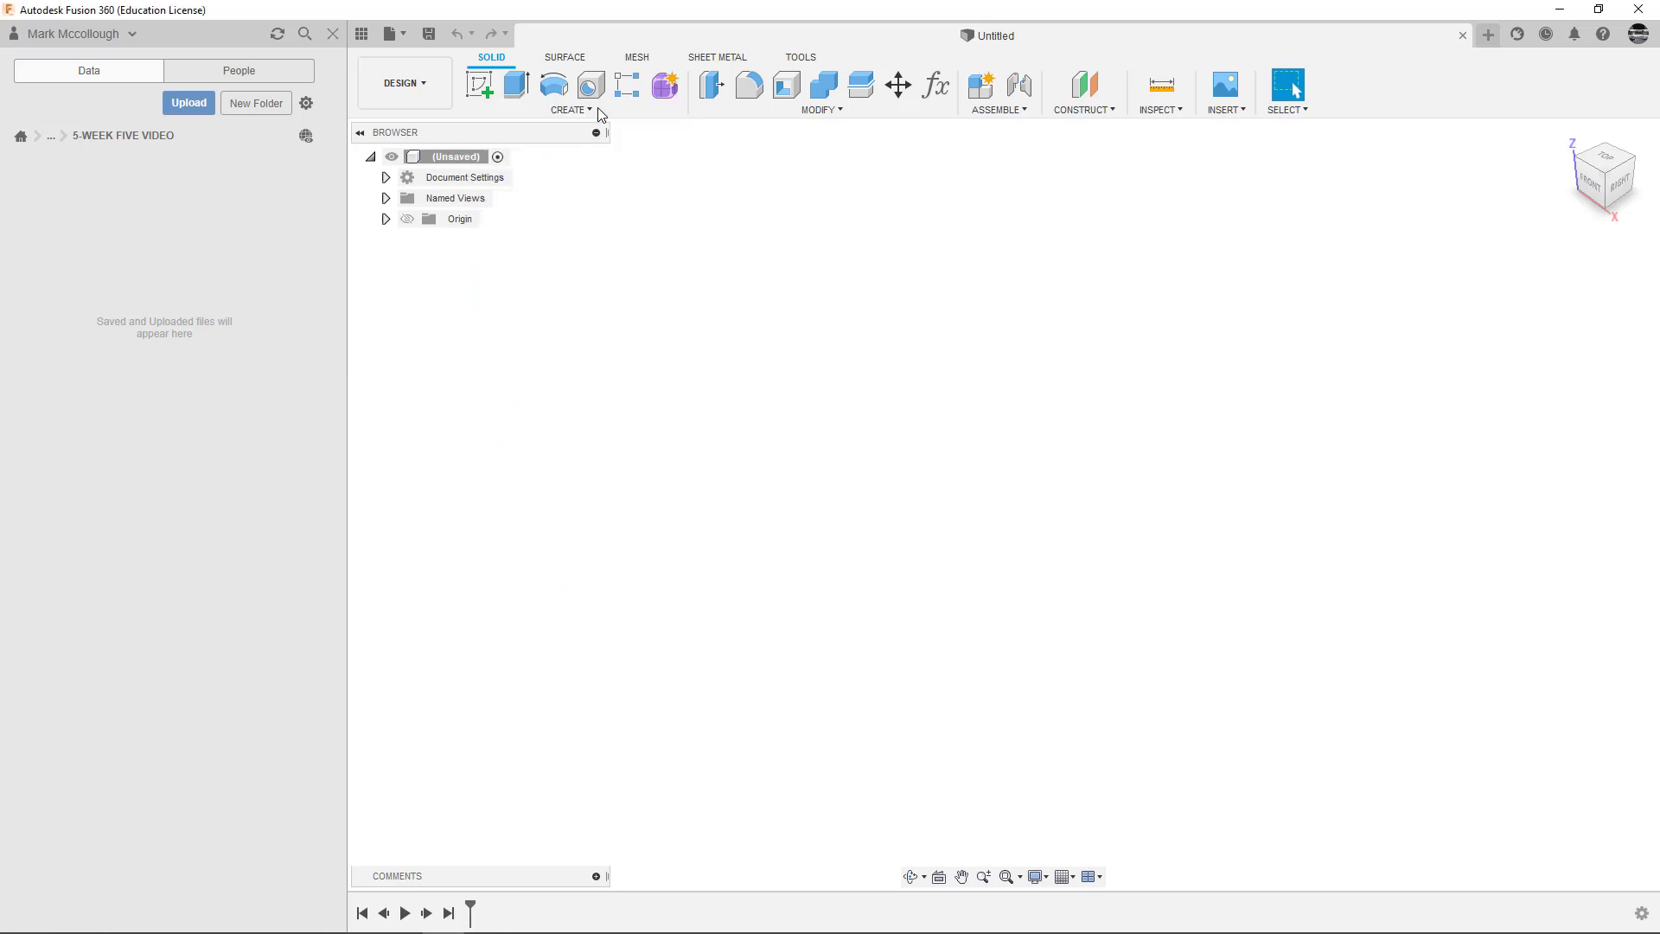
pyautogui.click(479, 83)
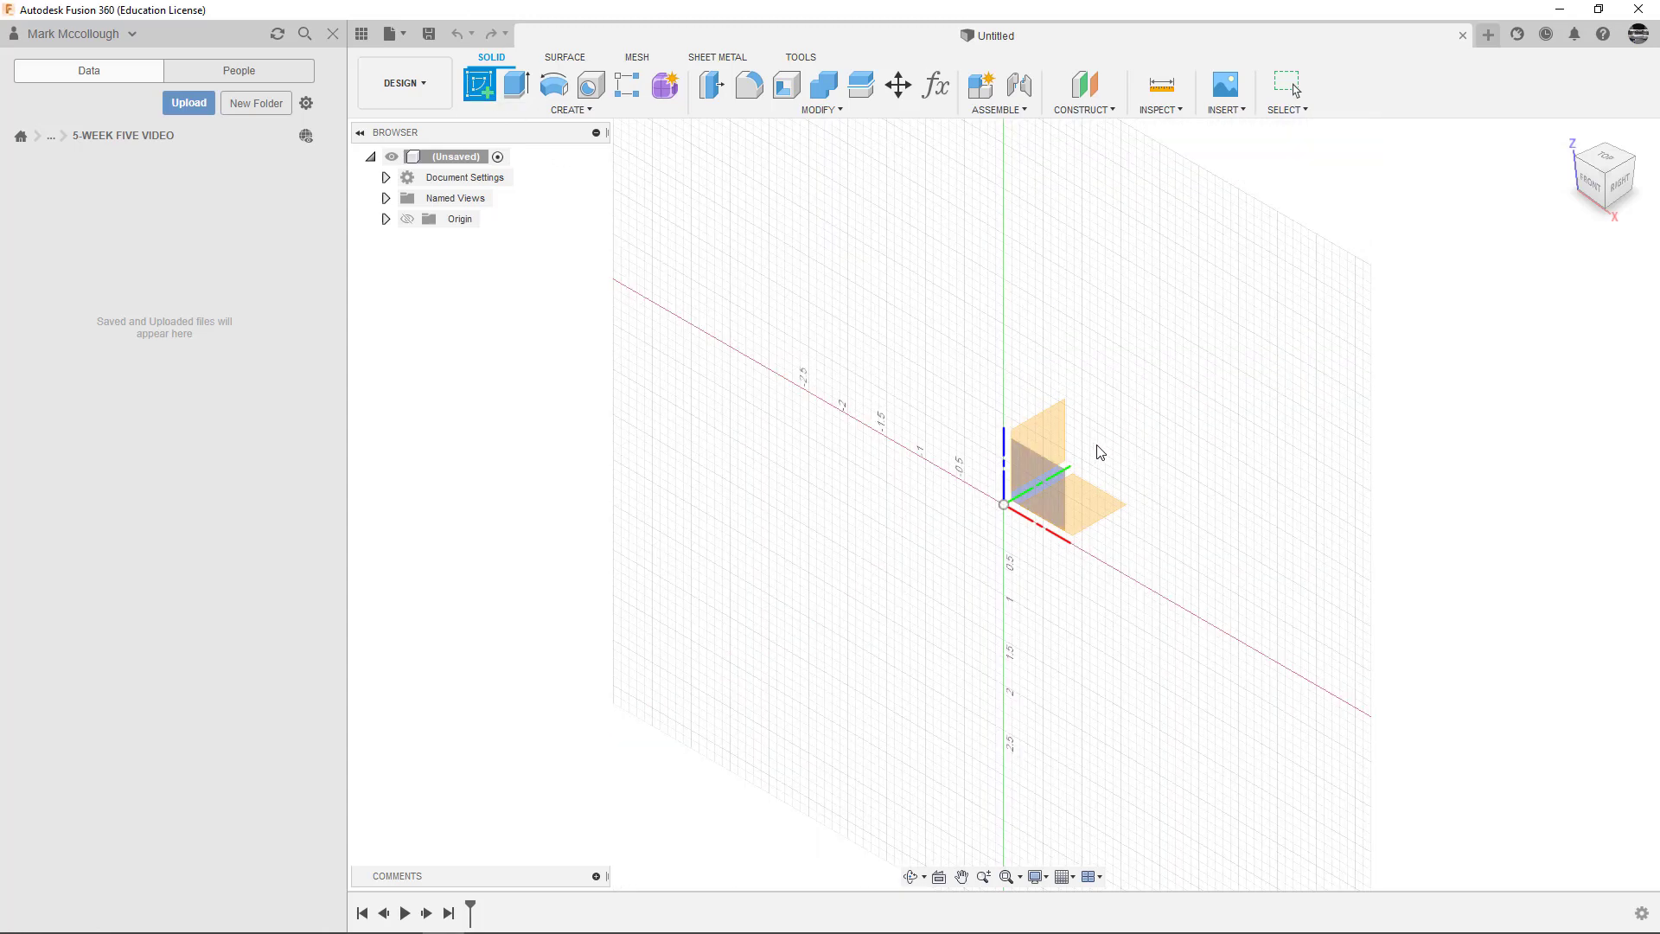
pyautogui.click(1098, 514)
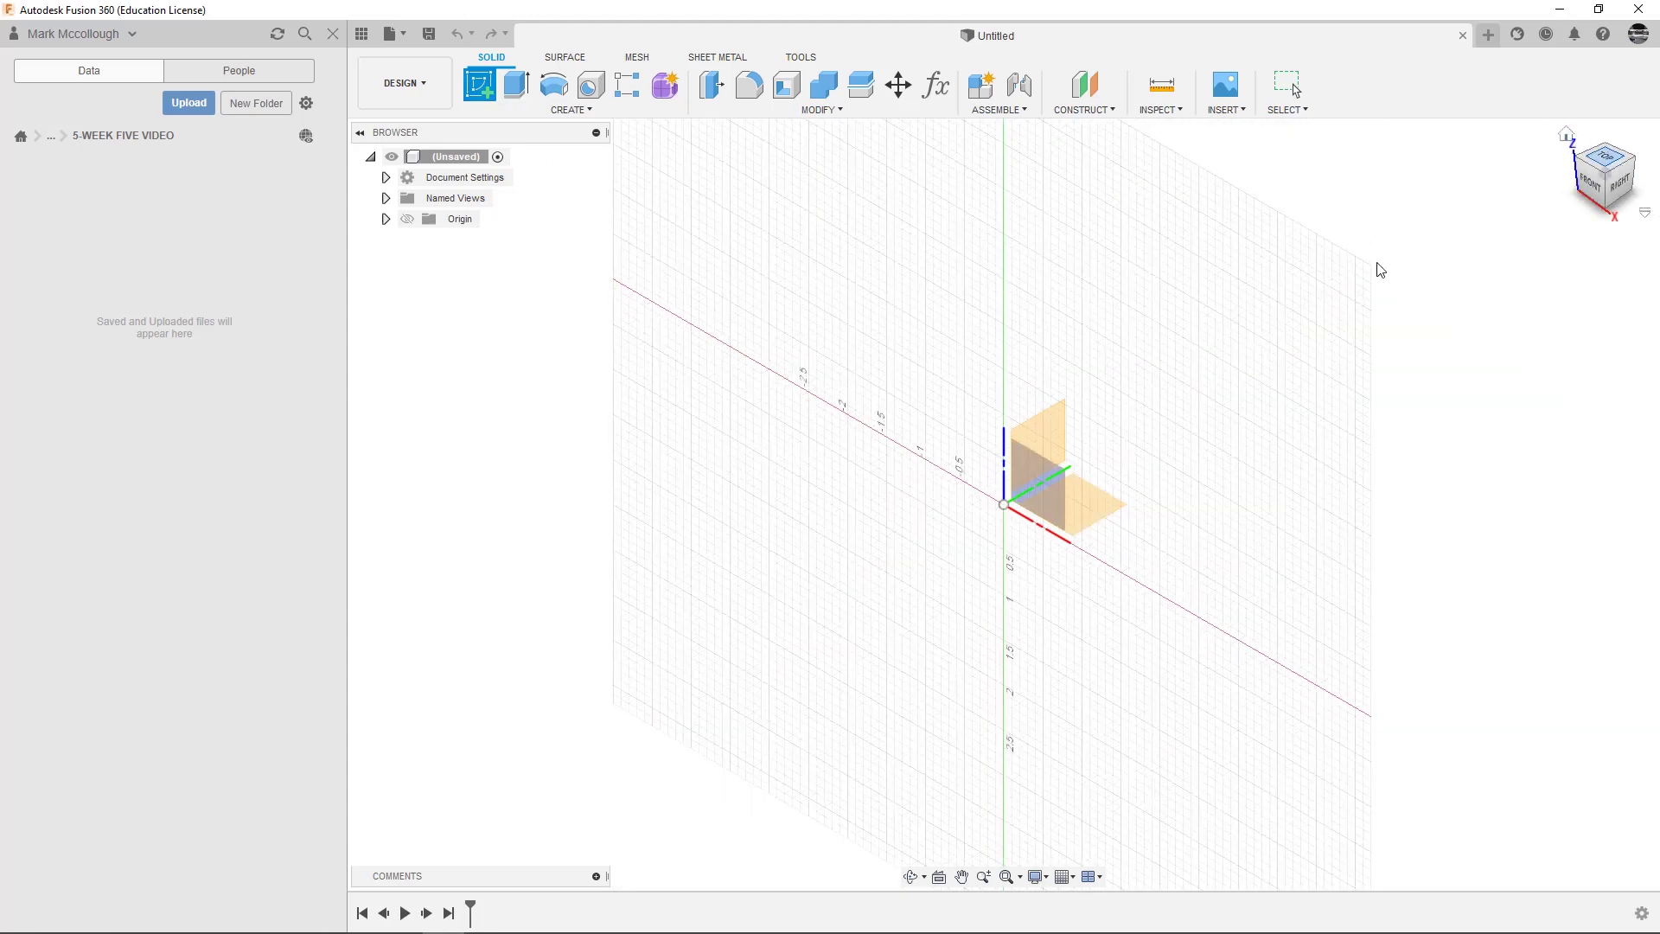
pyautogui.click(1099, 502)
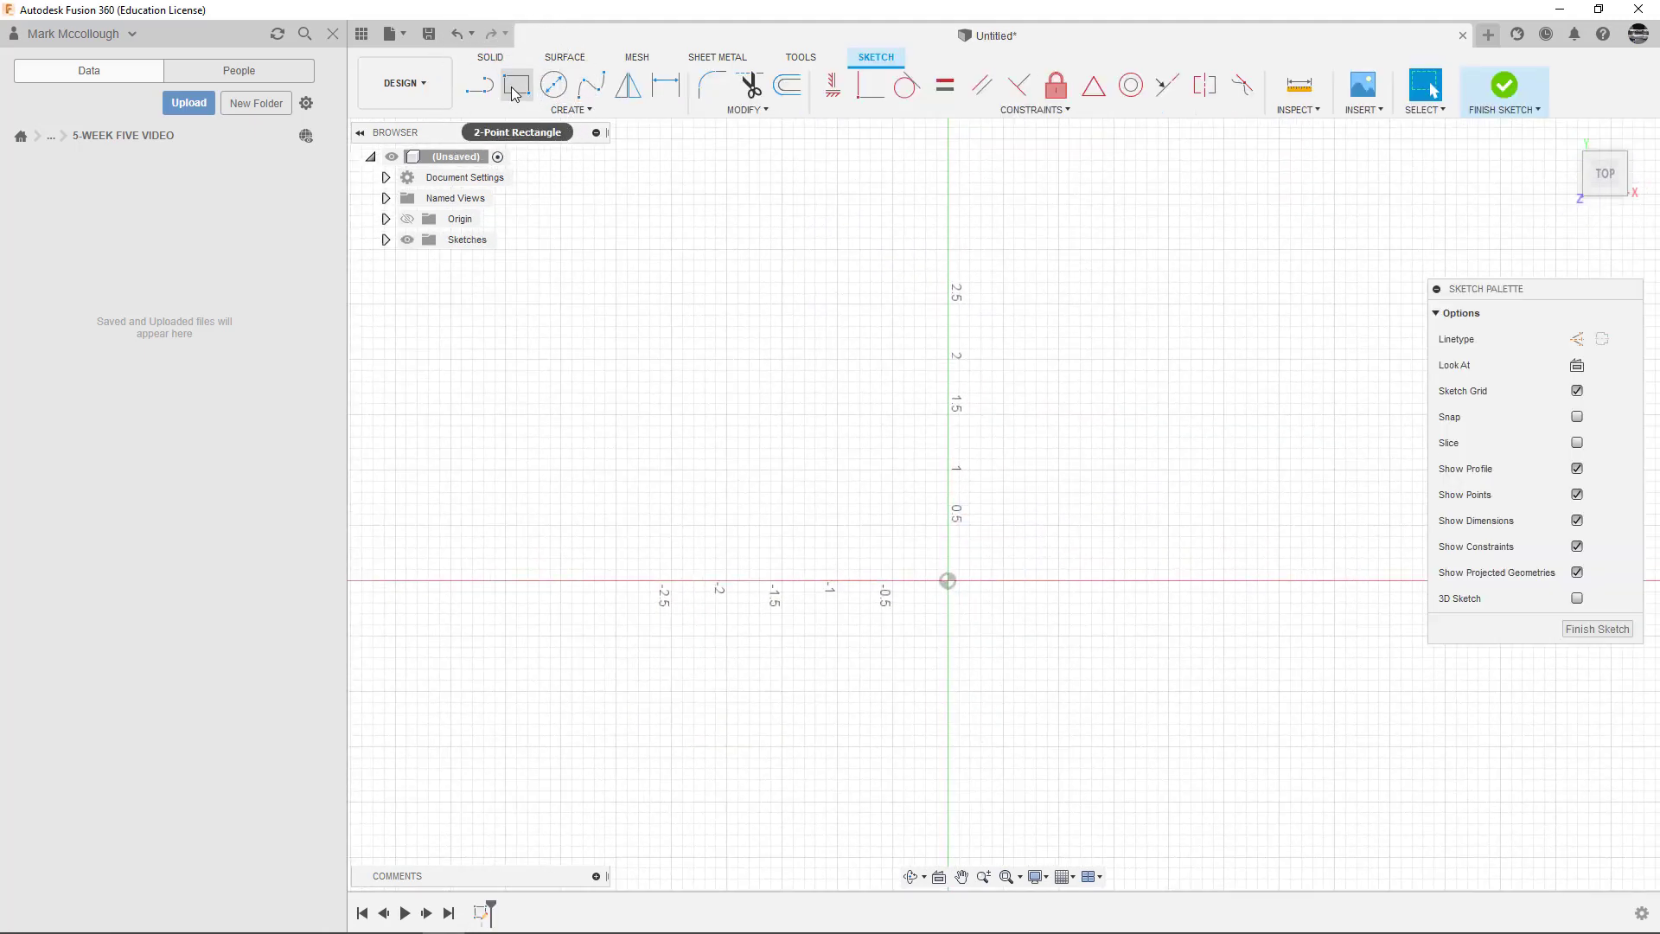
# - Draw a two-point rectangle 12 in wide and 4 in high, extending below the X axis from the sketch origin
pyautogui.click(515, 89)
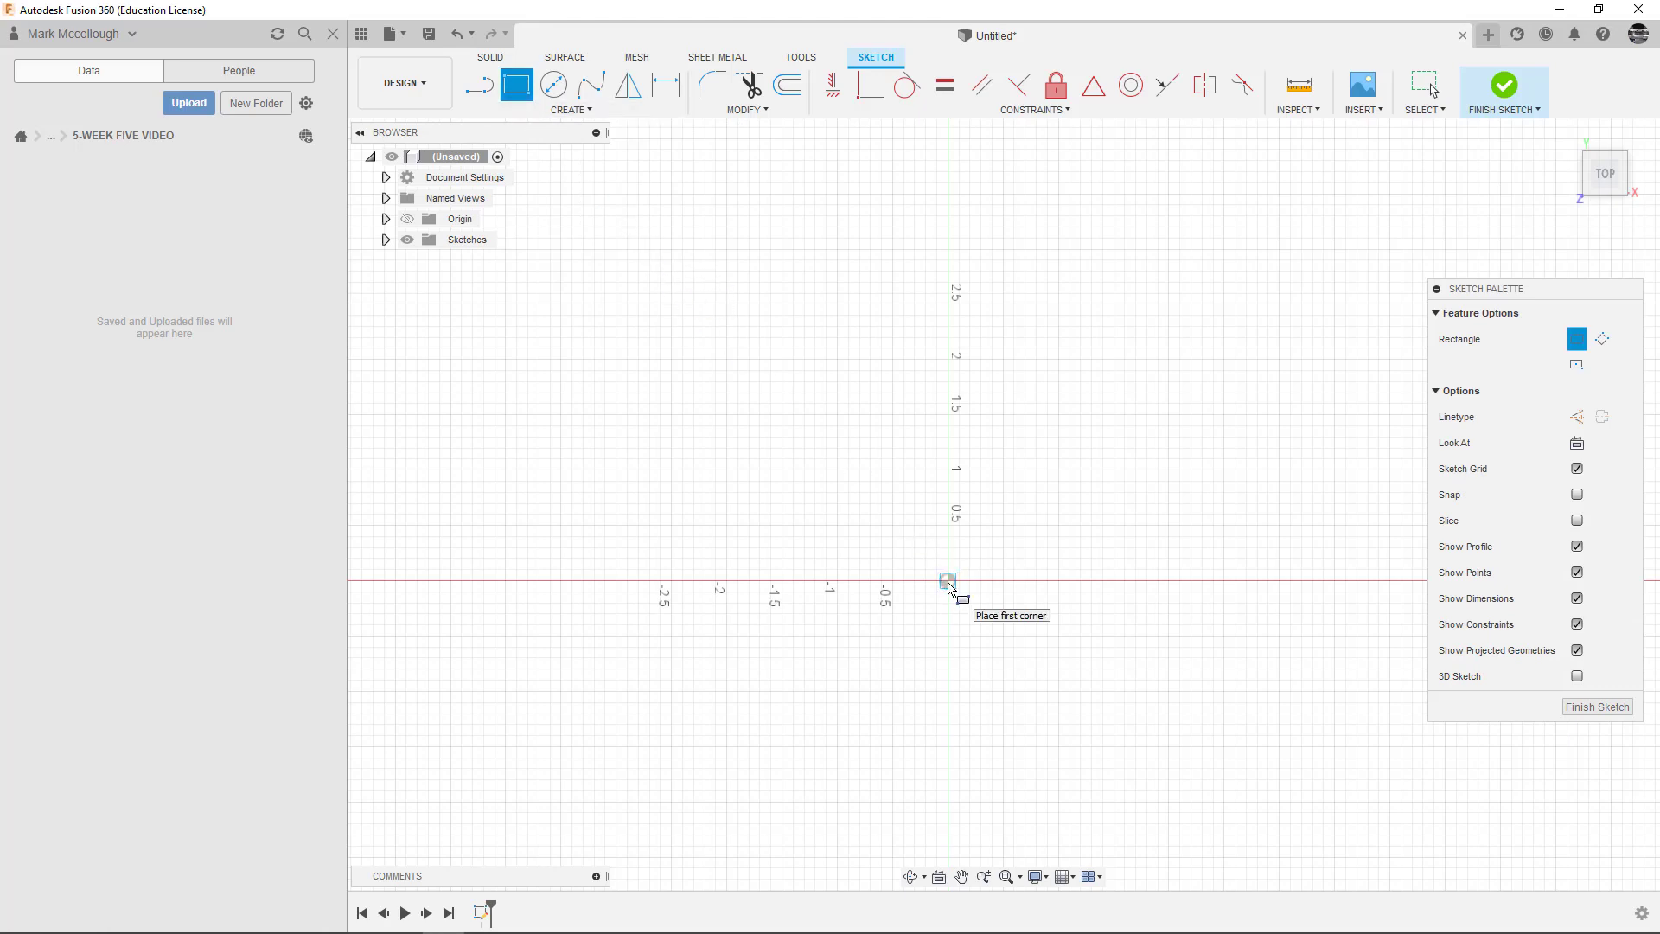
pyautogui.click(949, 583)
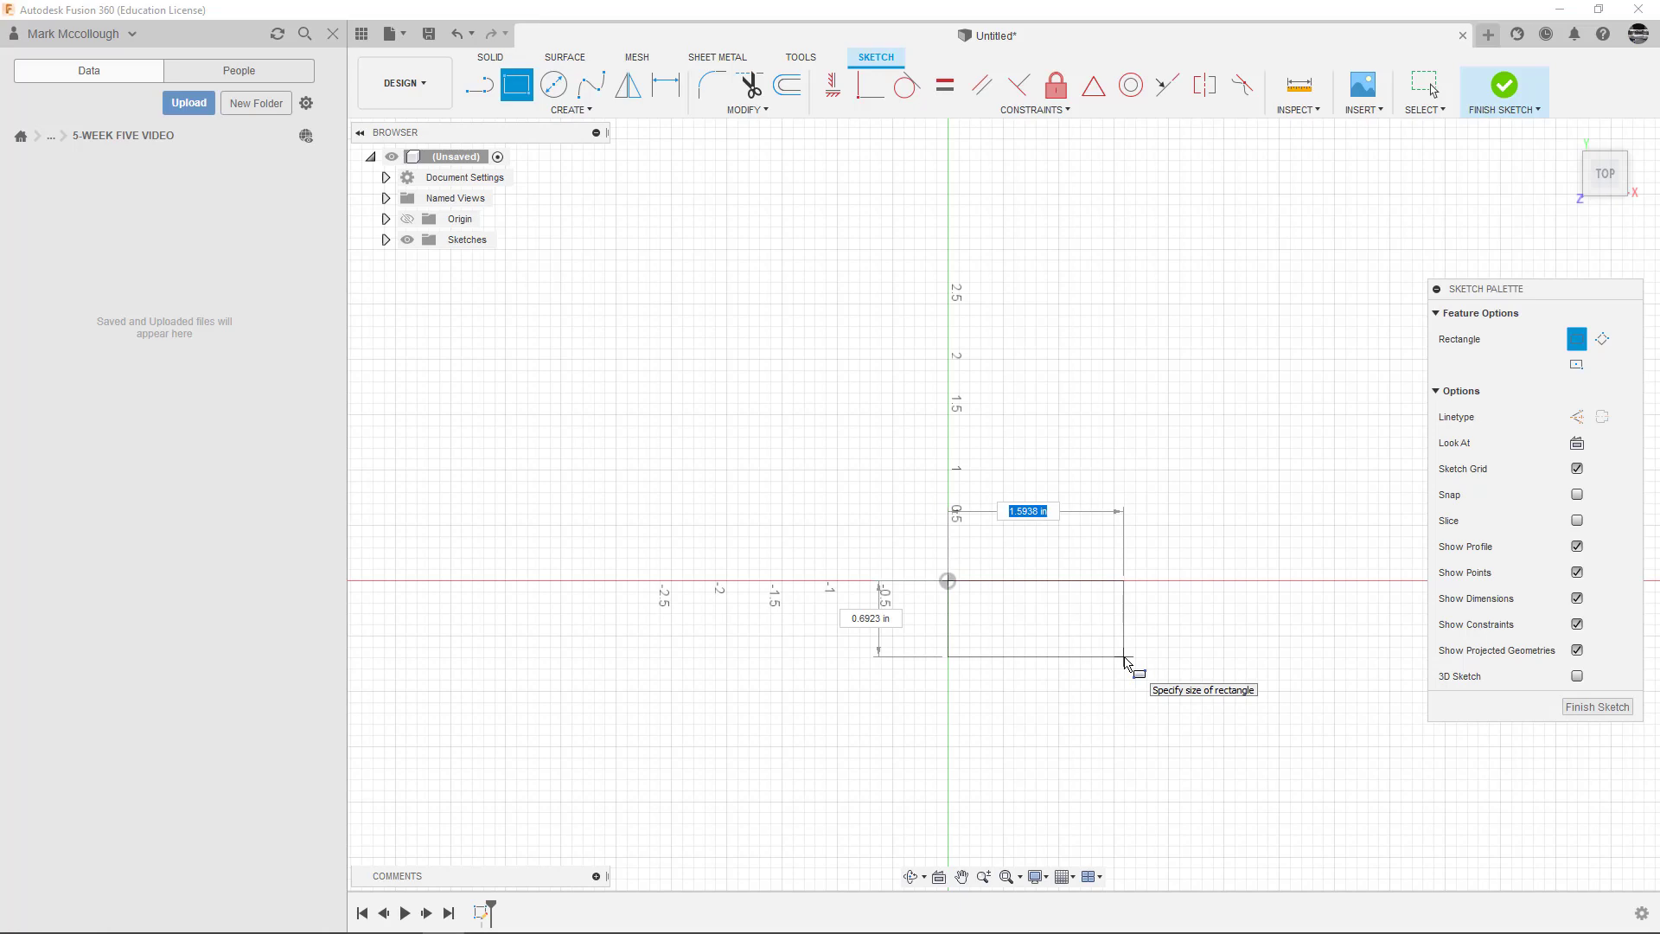
pyautogui.write('12')
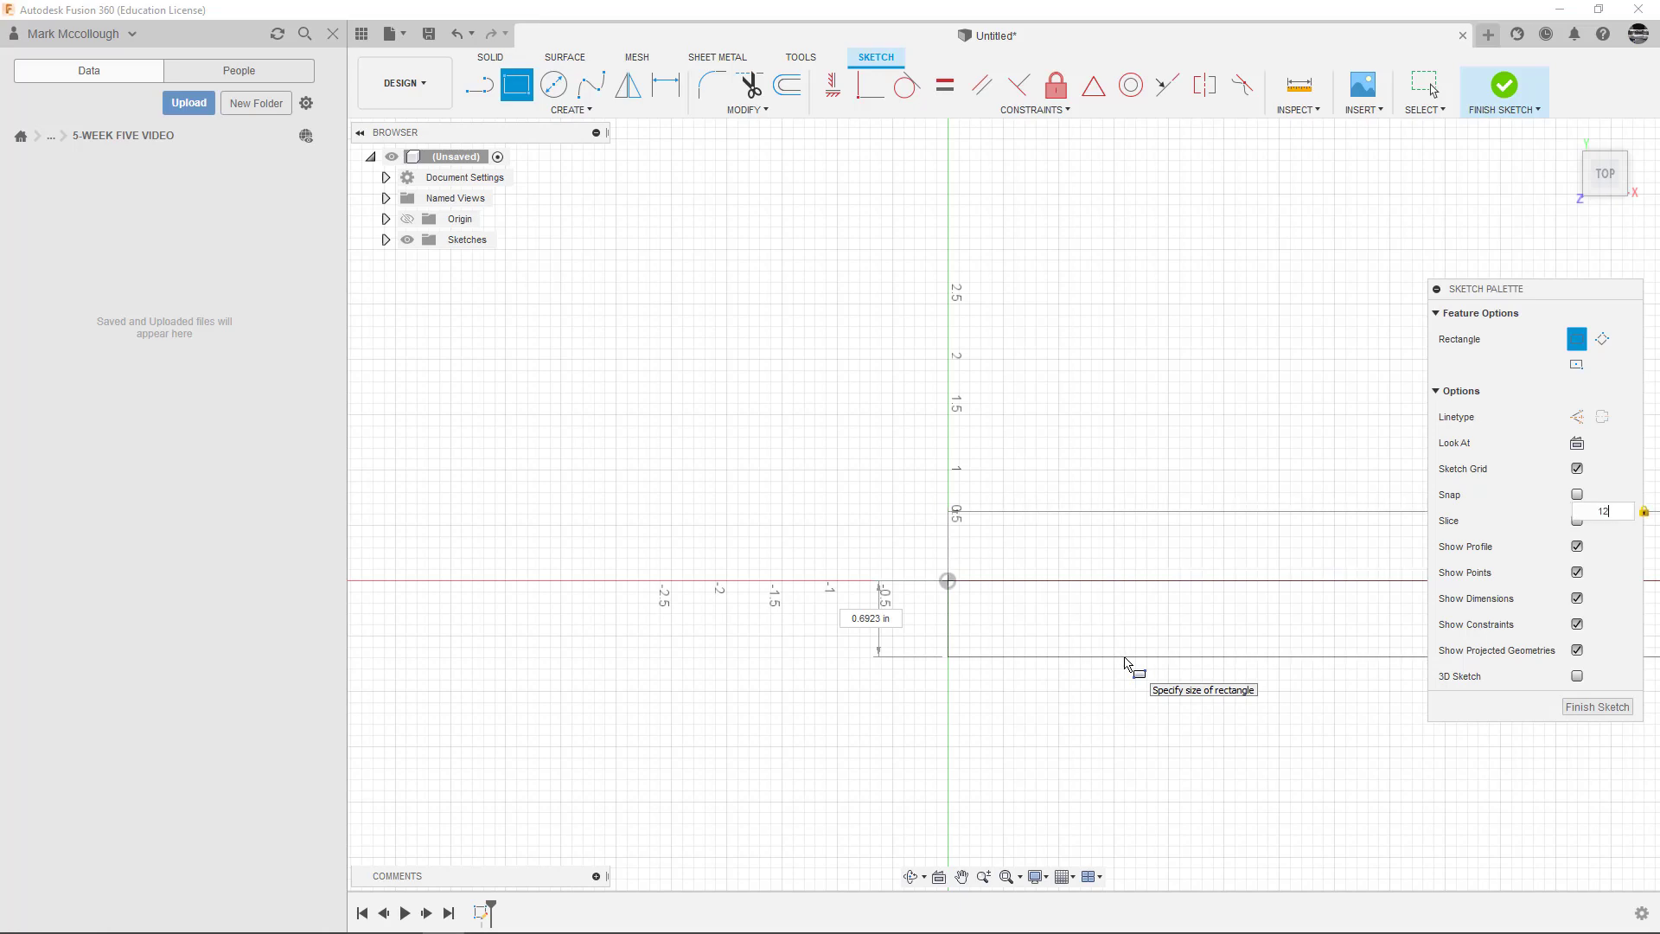
pyautogui.press('Tab')
pyautogui.write('4')
pyautogui.press('Tab')
pyautogui.press('Return')
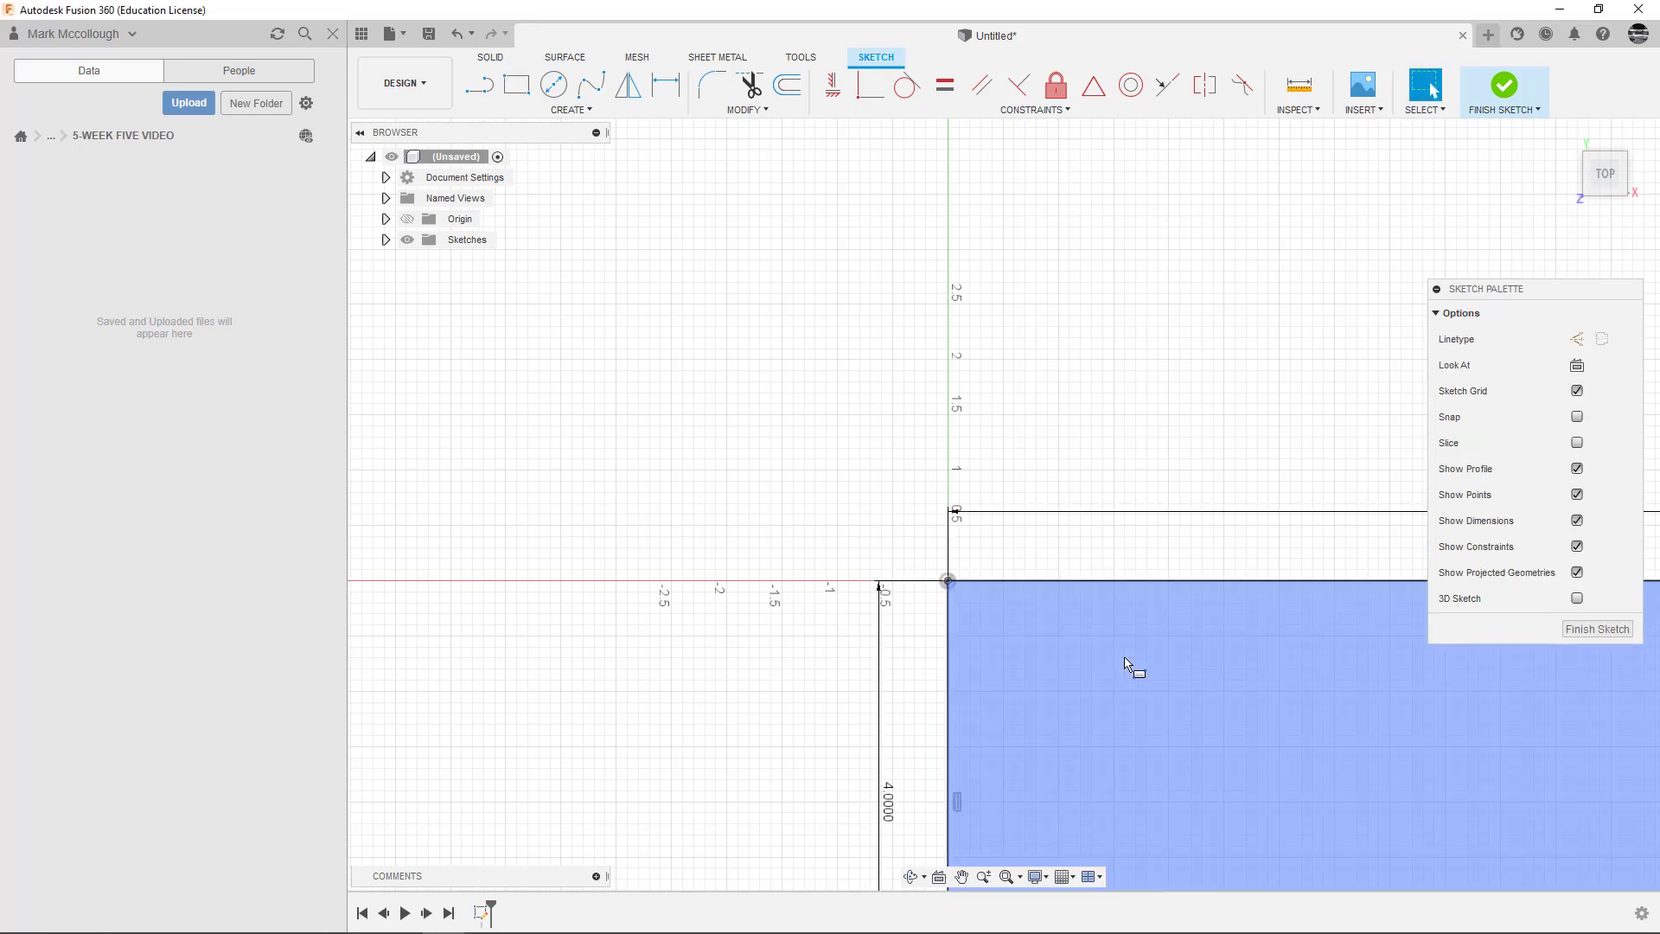
# - Draw a center-diameter circle 1 in in diameter centered on the rectangle's corner at the sketch origin
pyautogui.click(1008, 878)
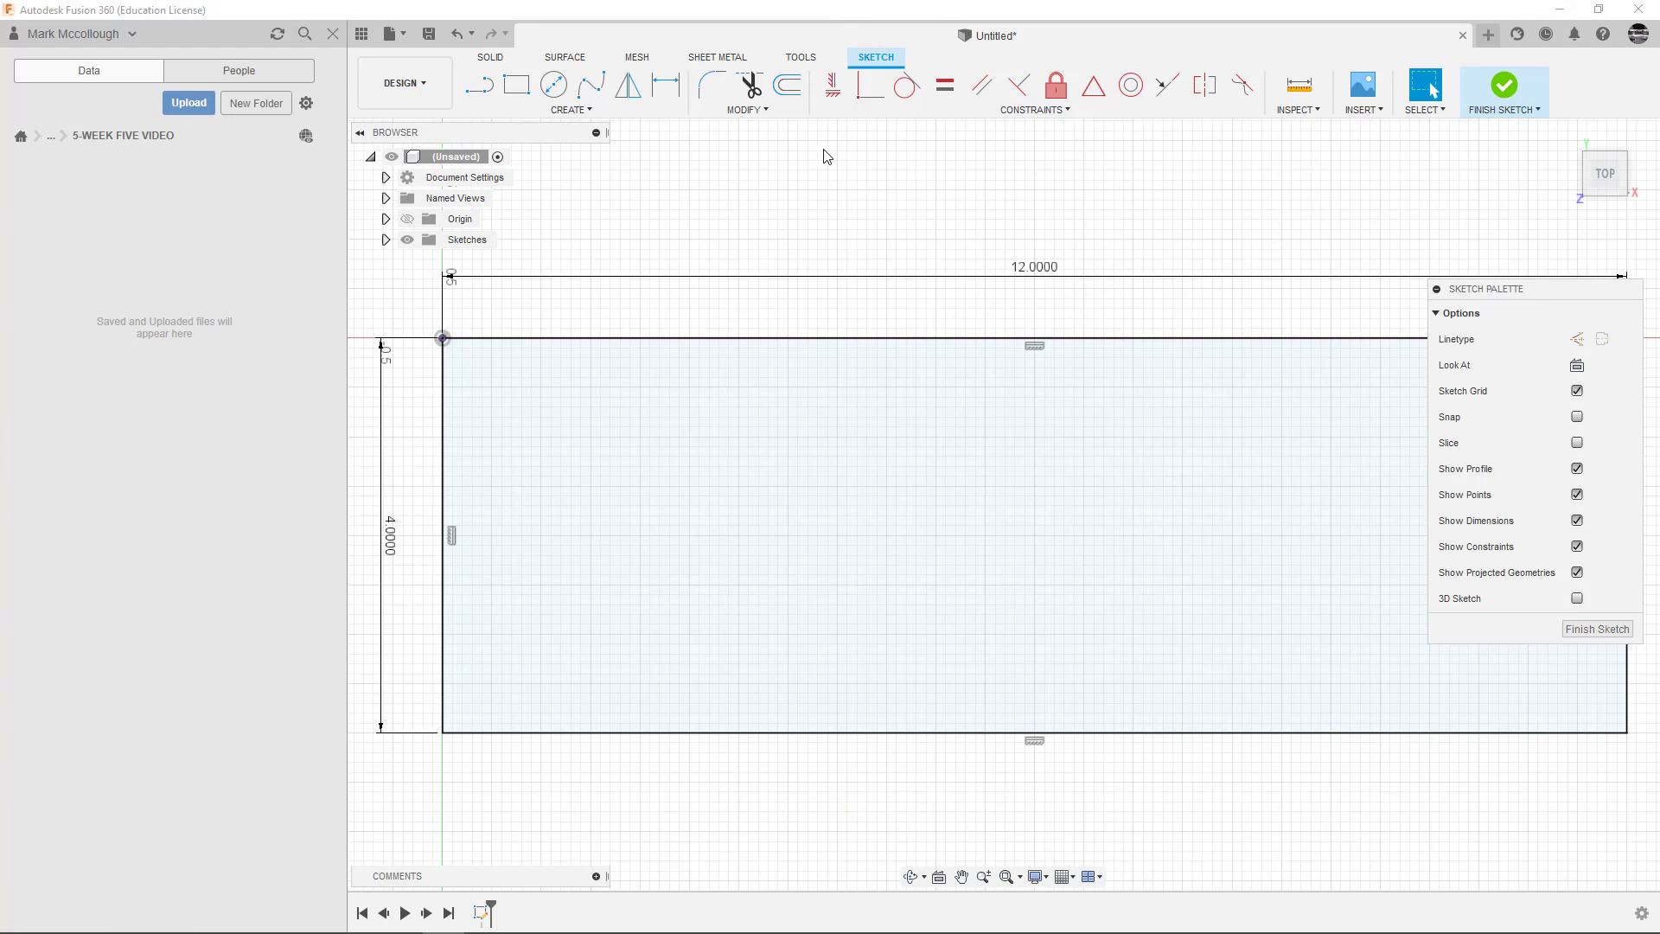
pyautogui.scroll(1, 827, 157)
pyautogui.scroll(-3, 827, 157)
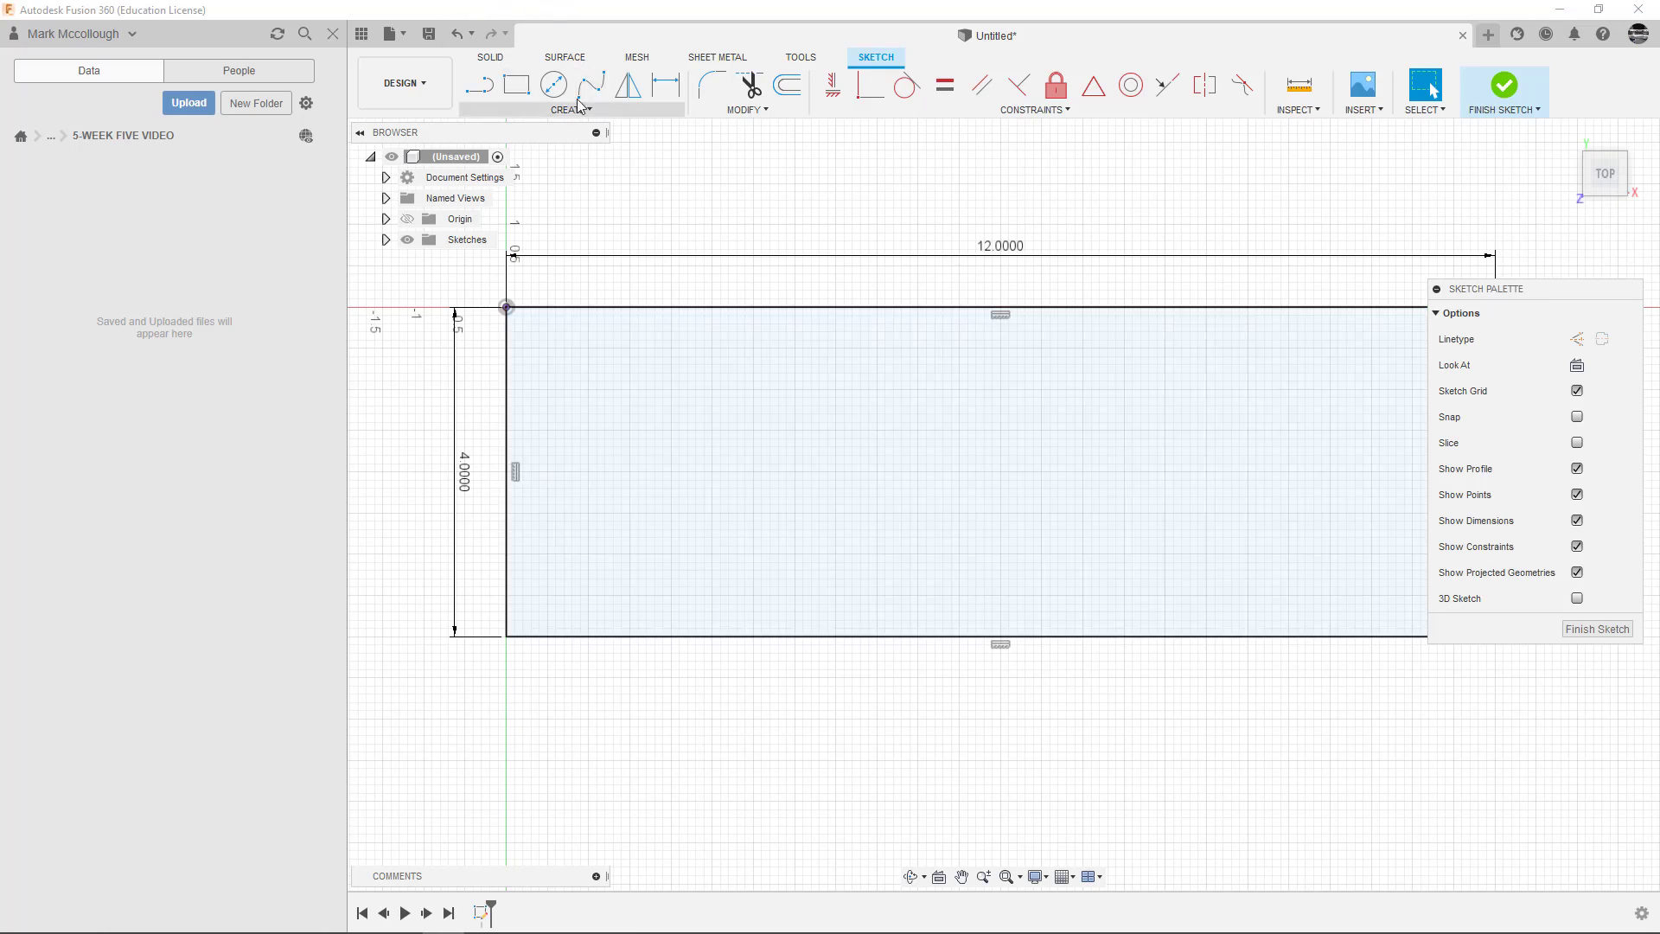
pyautogui.click(554, 84)
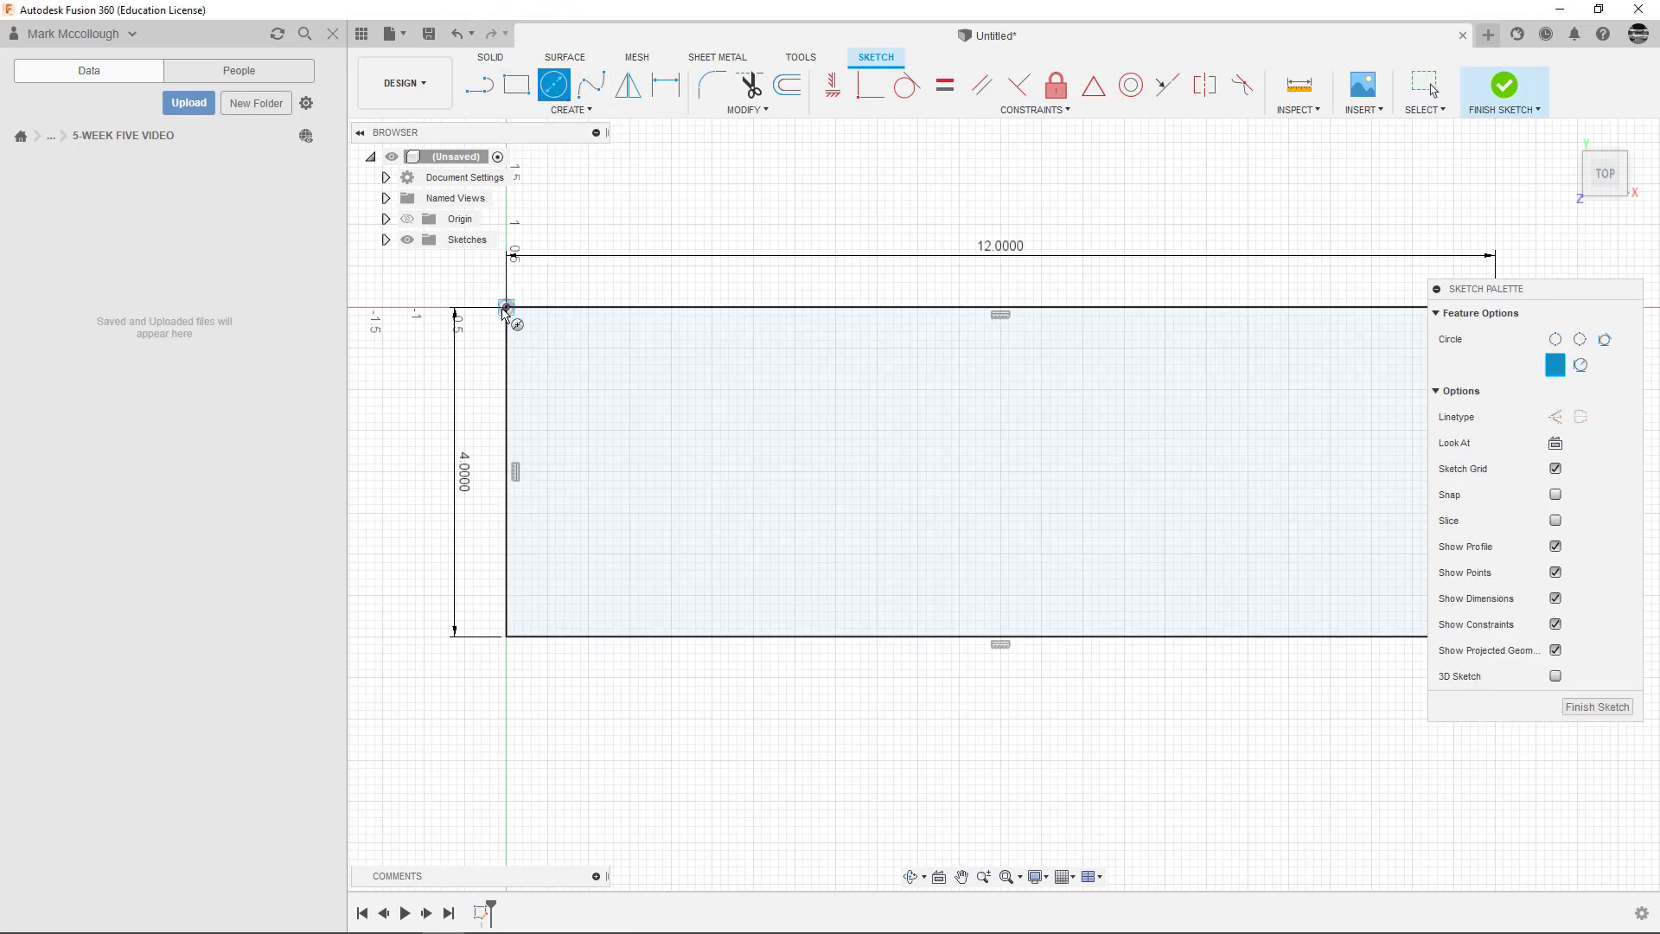
pyautogui.click(507, 307)
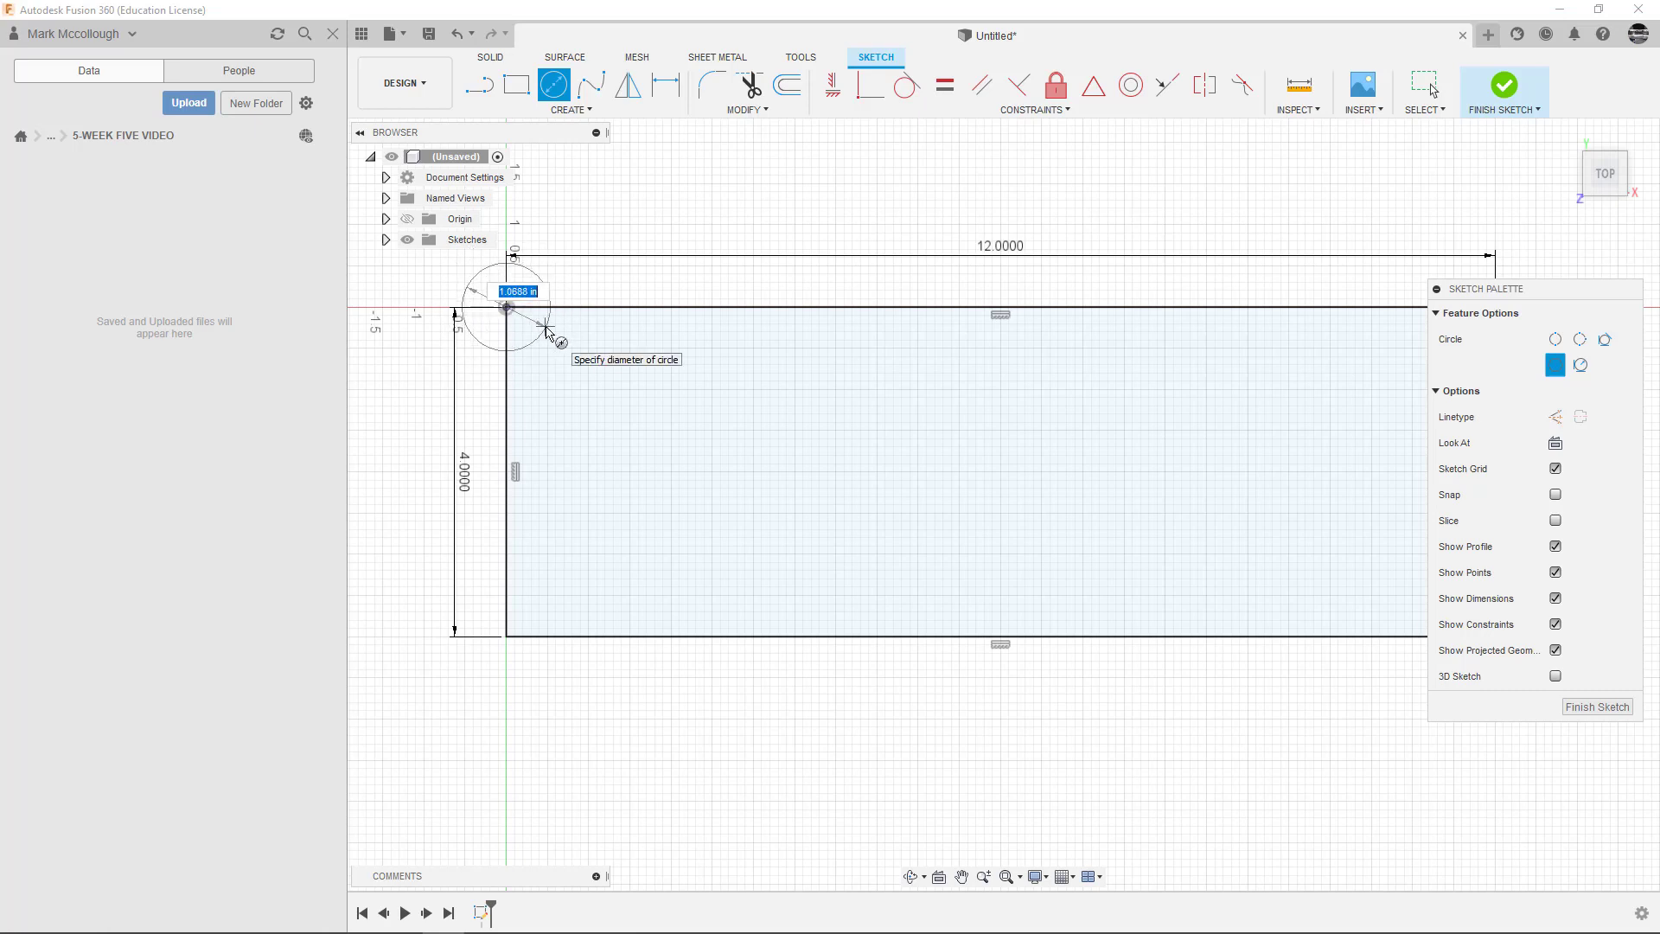
pyautogui.write('1')
pyautogui.press('Return')
pyautogui.press('Escape')
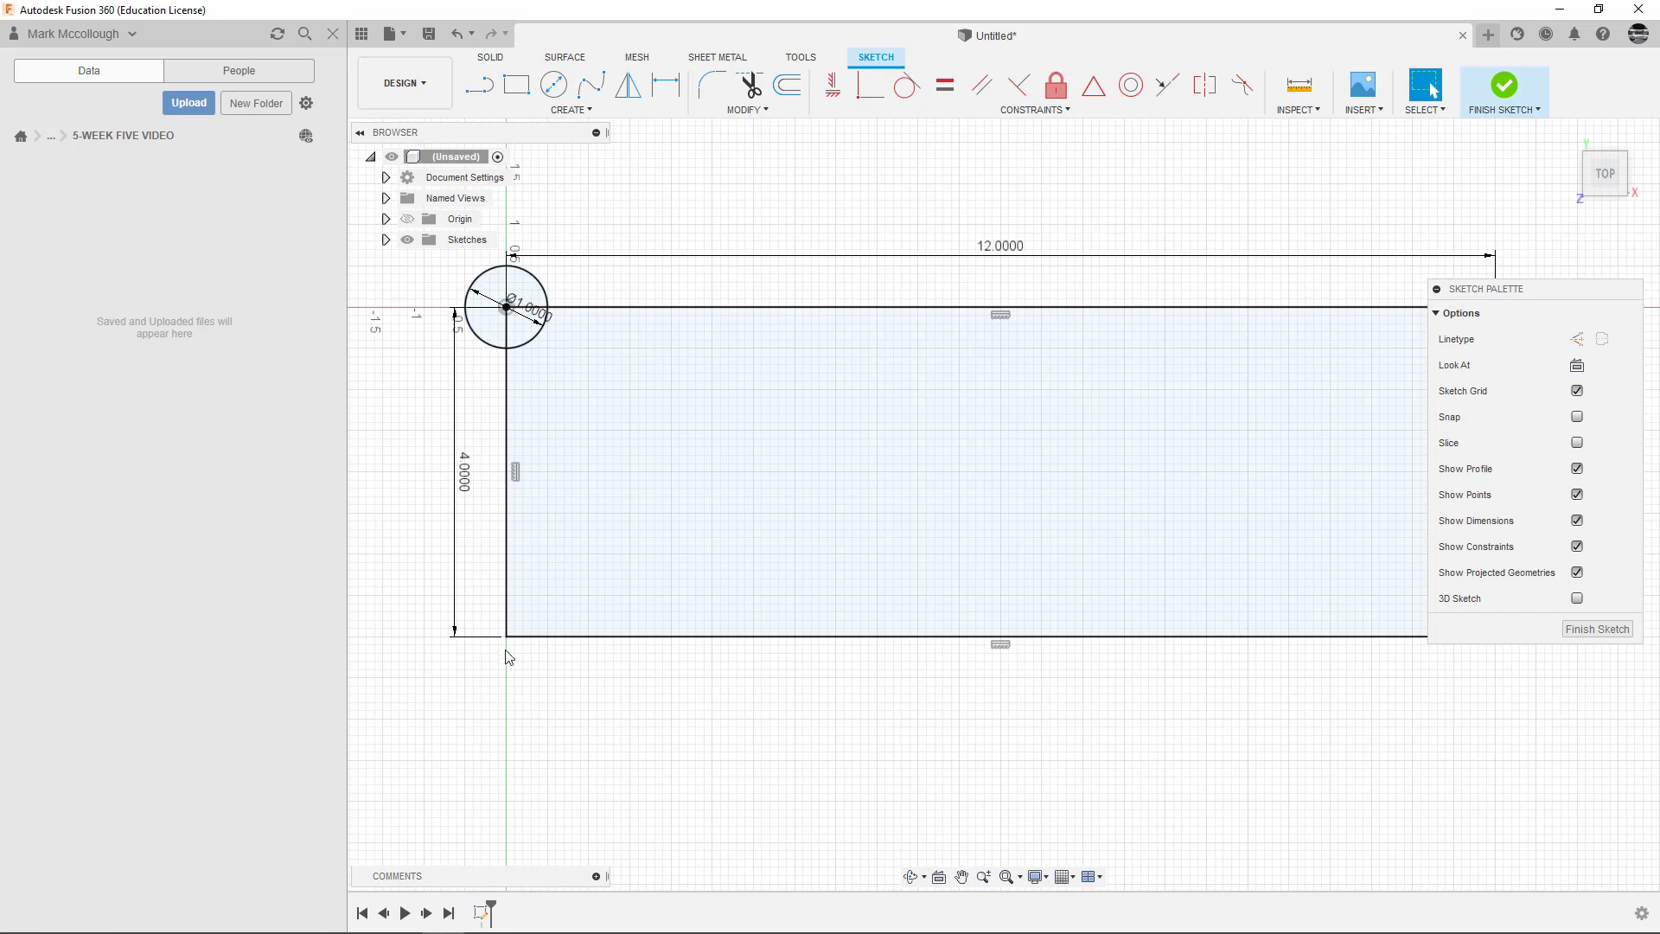
# - Draw freehand circles centered on the rectangle's other three corners, resizing the upper-right one to a radius of about 0.9 in
pyautogui.click(562, 98)
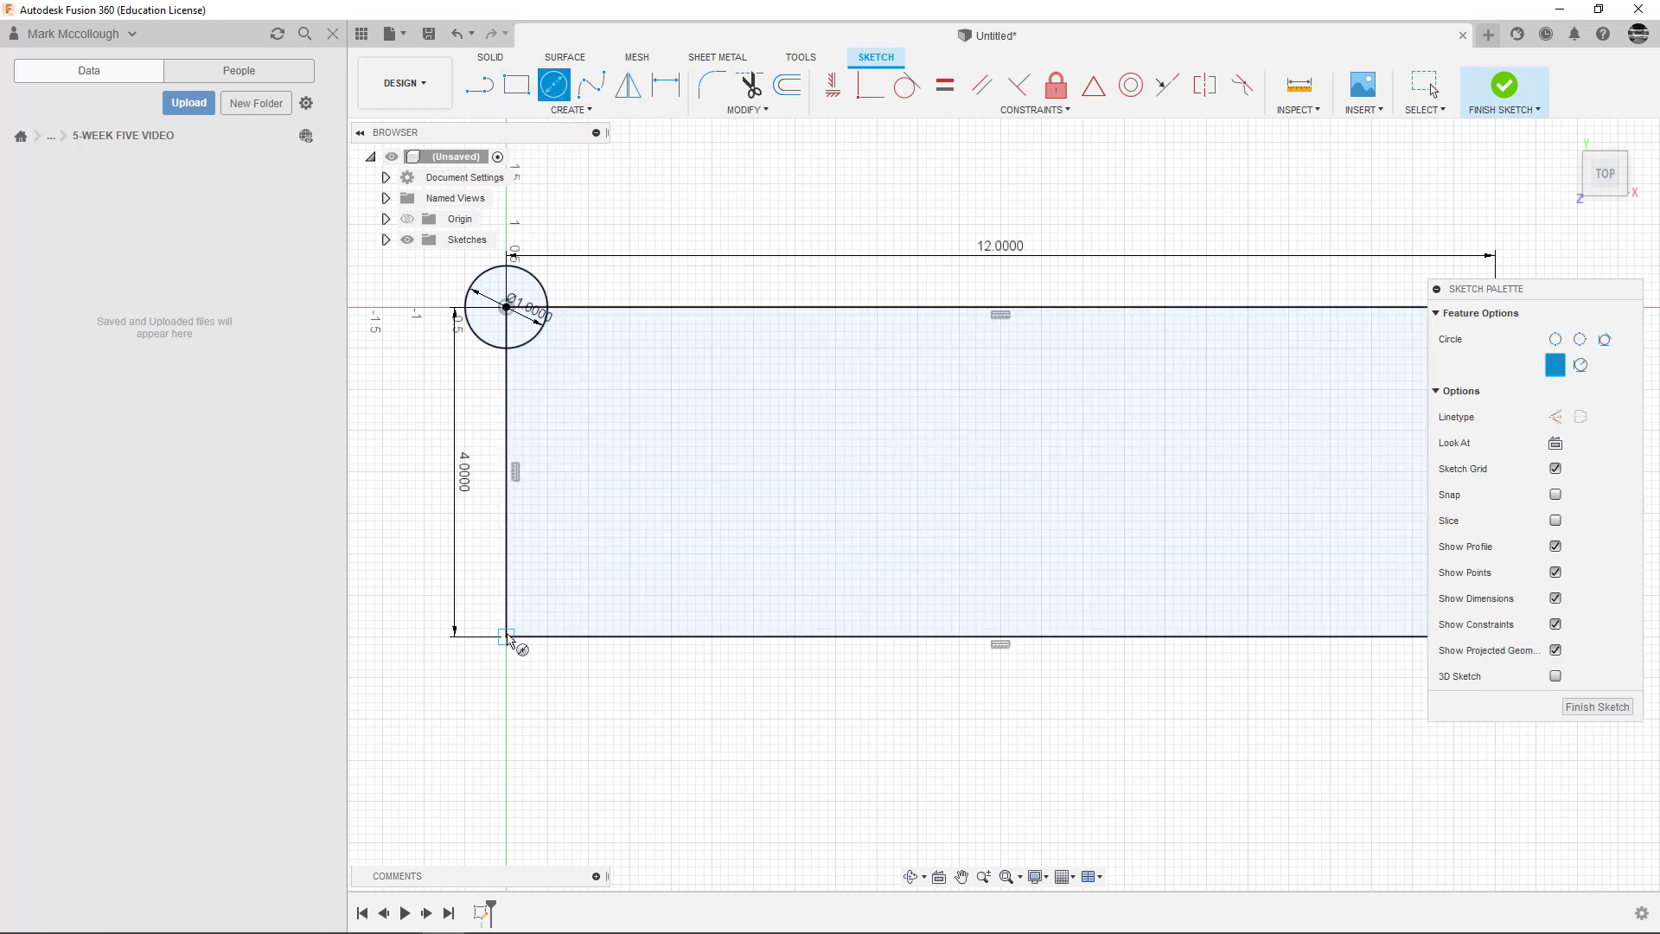
pyautogui.click(505, 636)
pyautogui.click(582, 682)
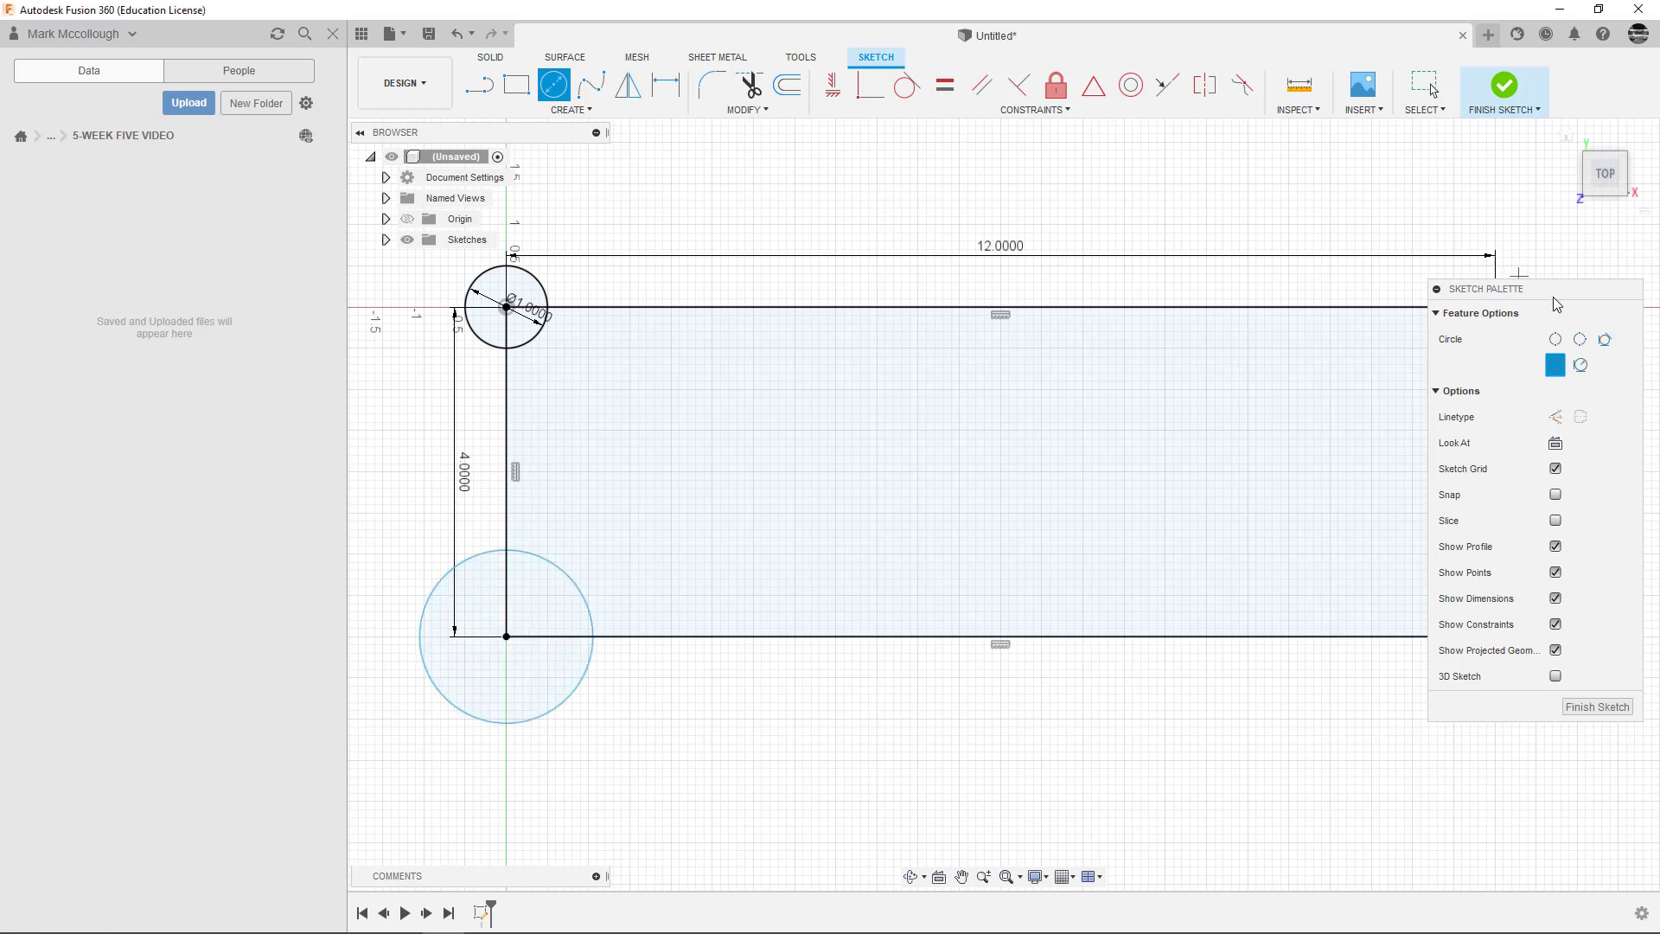
pyautogui.moveTo(1555, 297)
pyautogui.mouseDown()
pyautogui.moveTo(1046, 433)
pyautogui.moveTo(895, 449)
pyautogui.mouseUp()
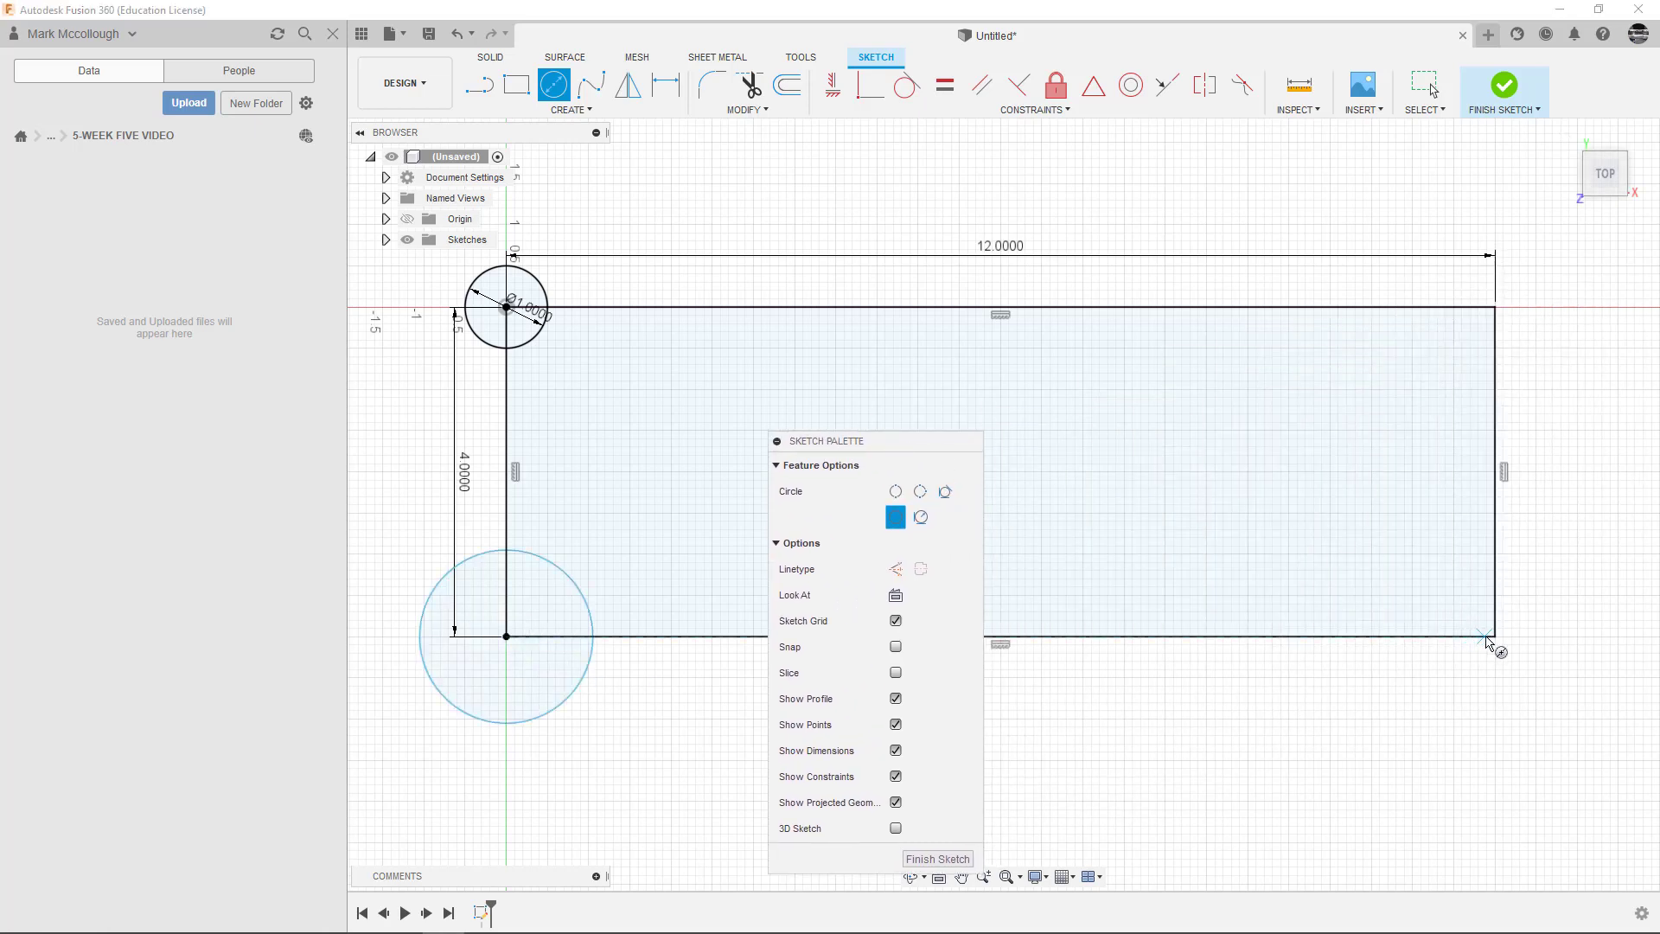
pyautogui.click(1494, 638)
pyautogui.click(1567, 629)
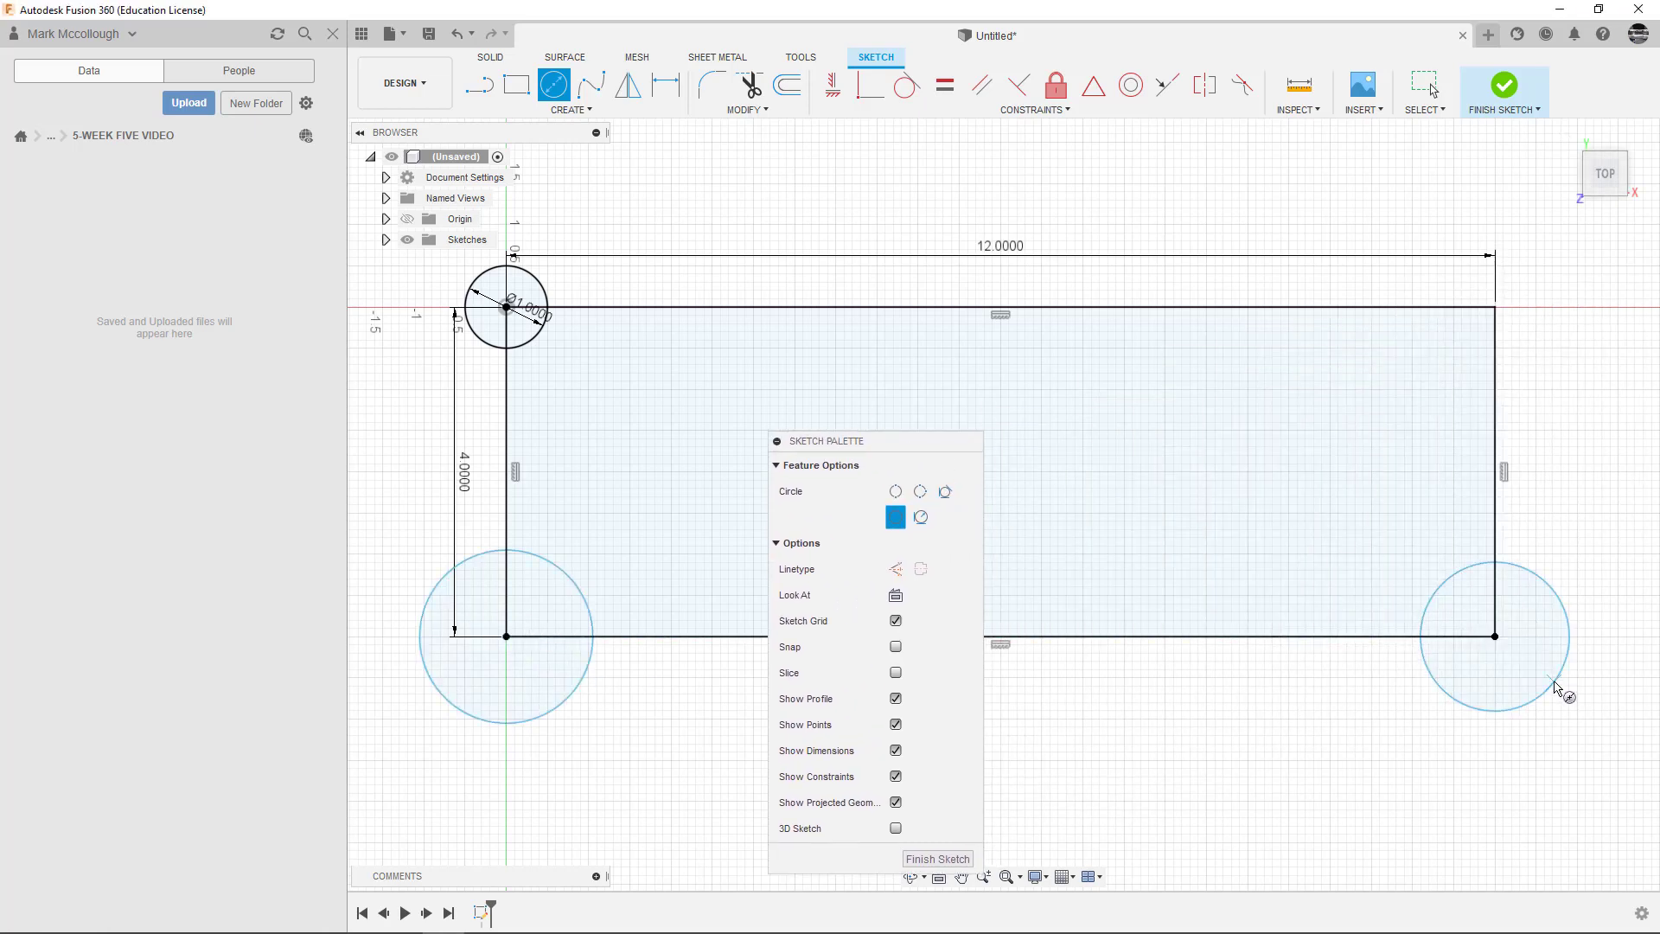
pyautogui.click(1495, 307)
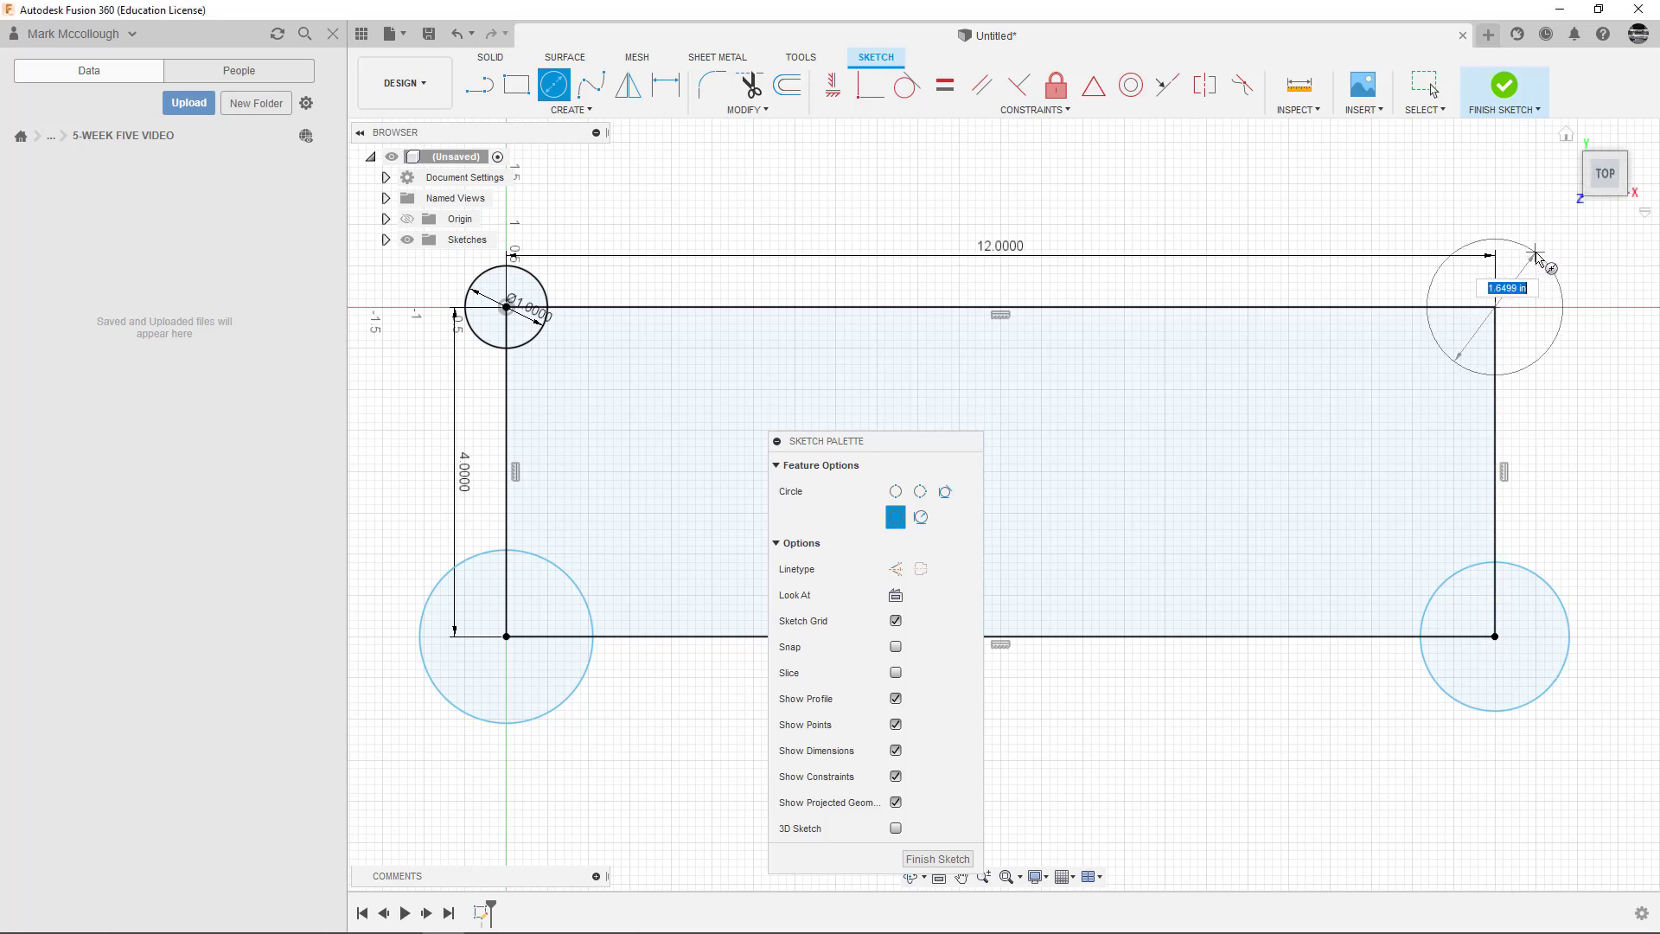
pyautogui.click(1529, 250)
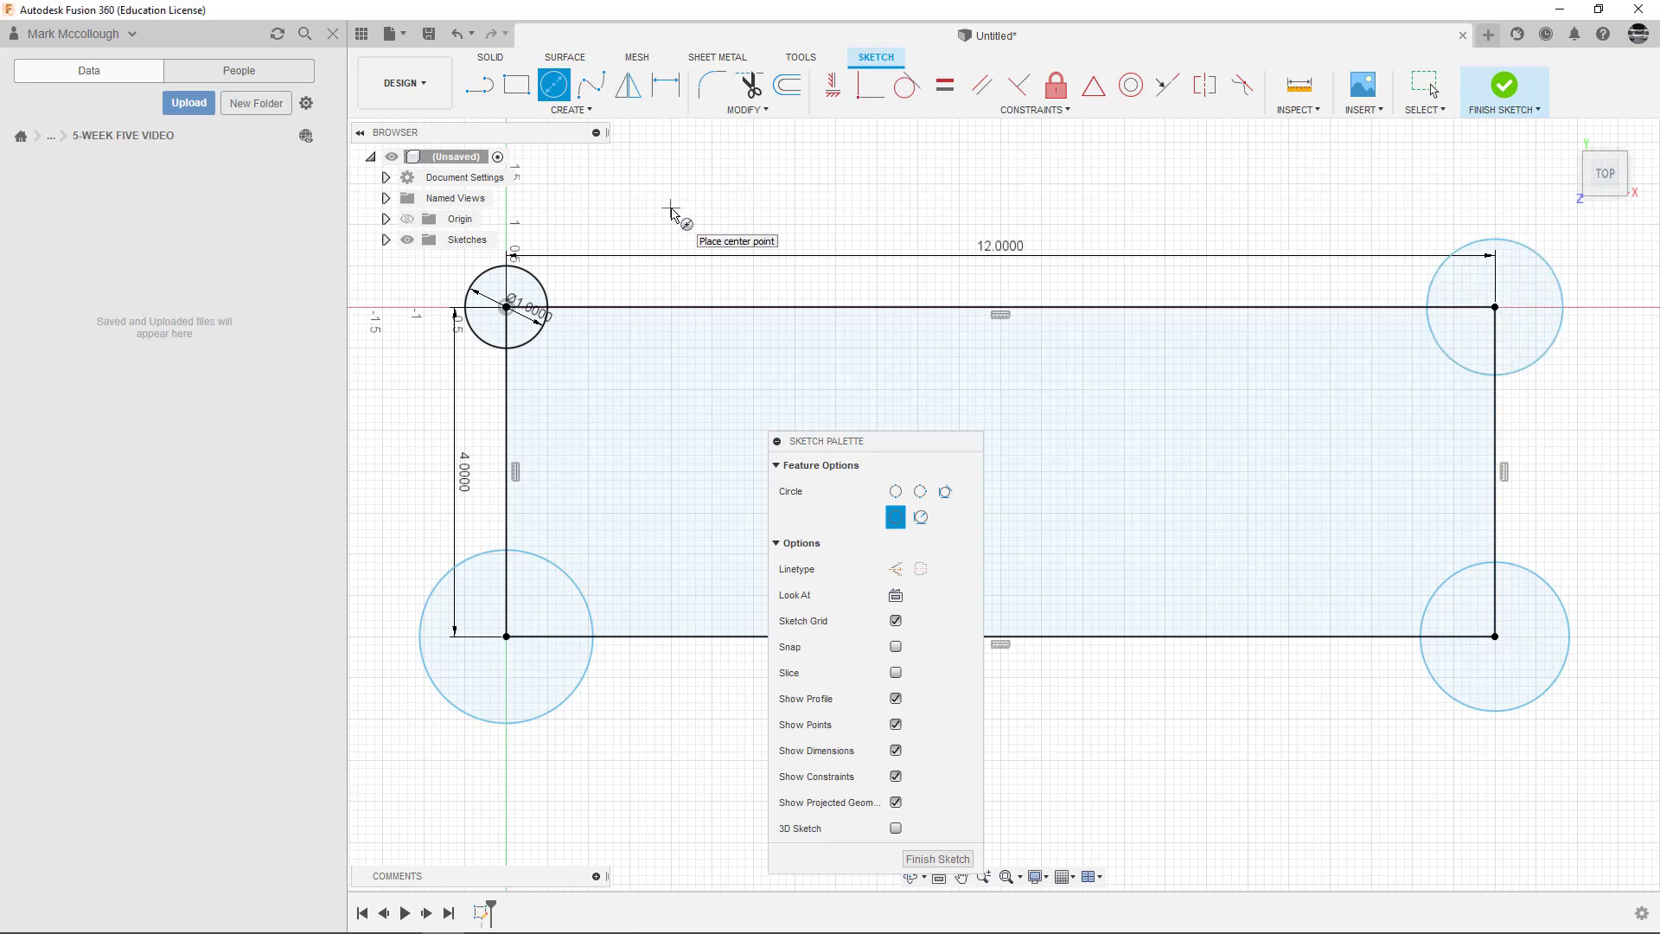
pyautogui.press('Escape')
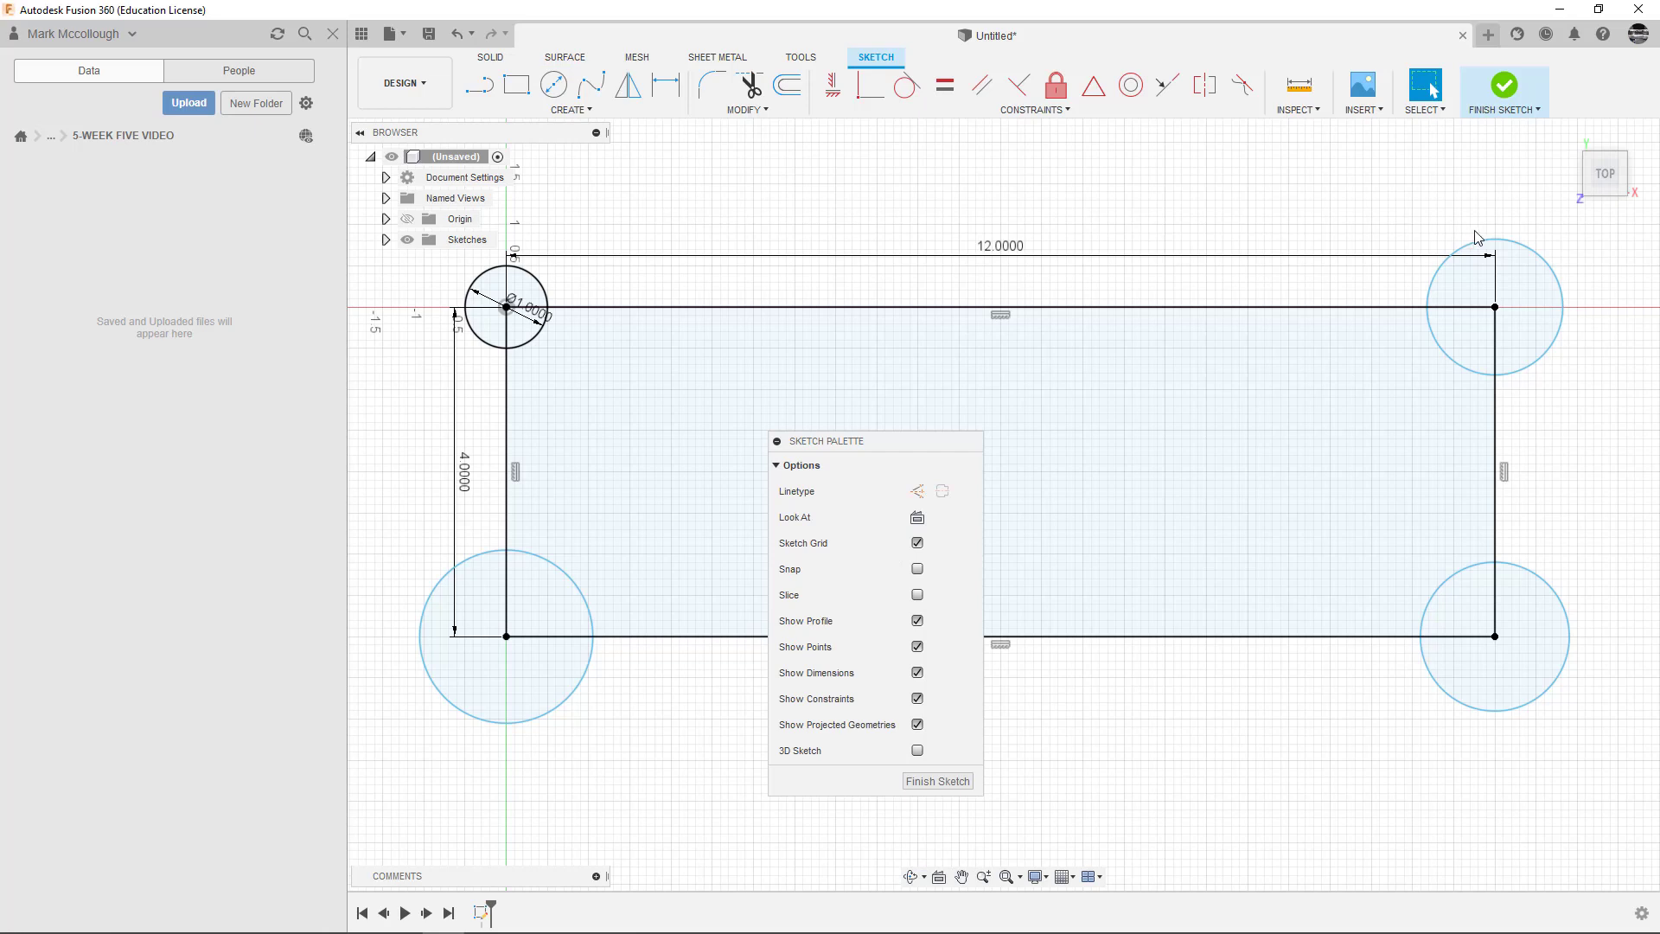
pyautogui.moveTo(1481, 238)
pyautogui.mouseDown()
pyautogui.moveTo(1483, 217)
pyautogui.moveTo(1481, 234)
pyautogui.mouseUp()
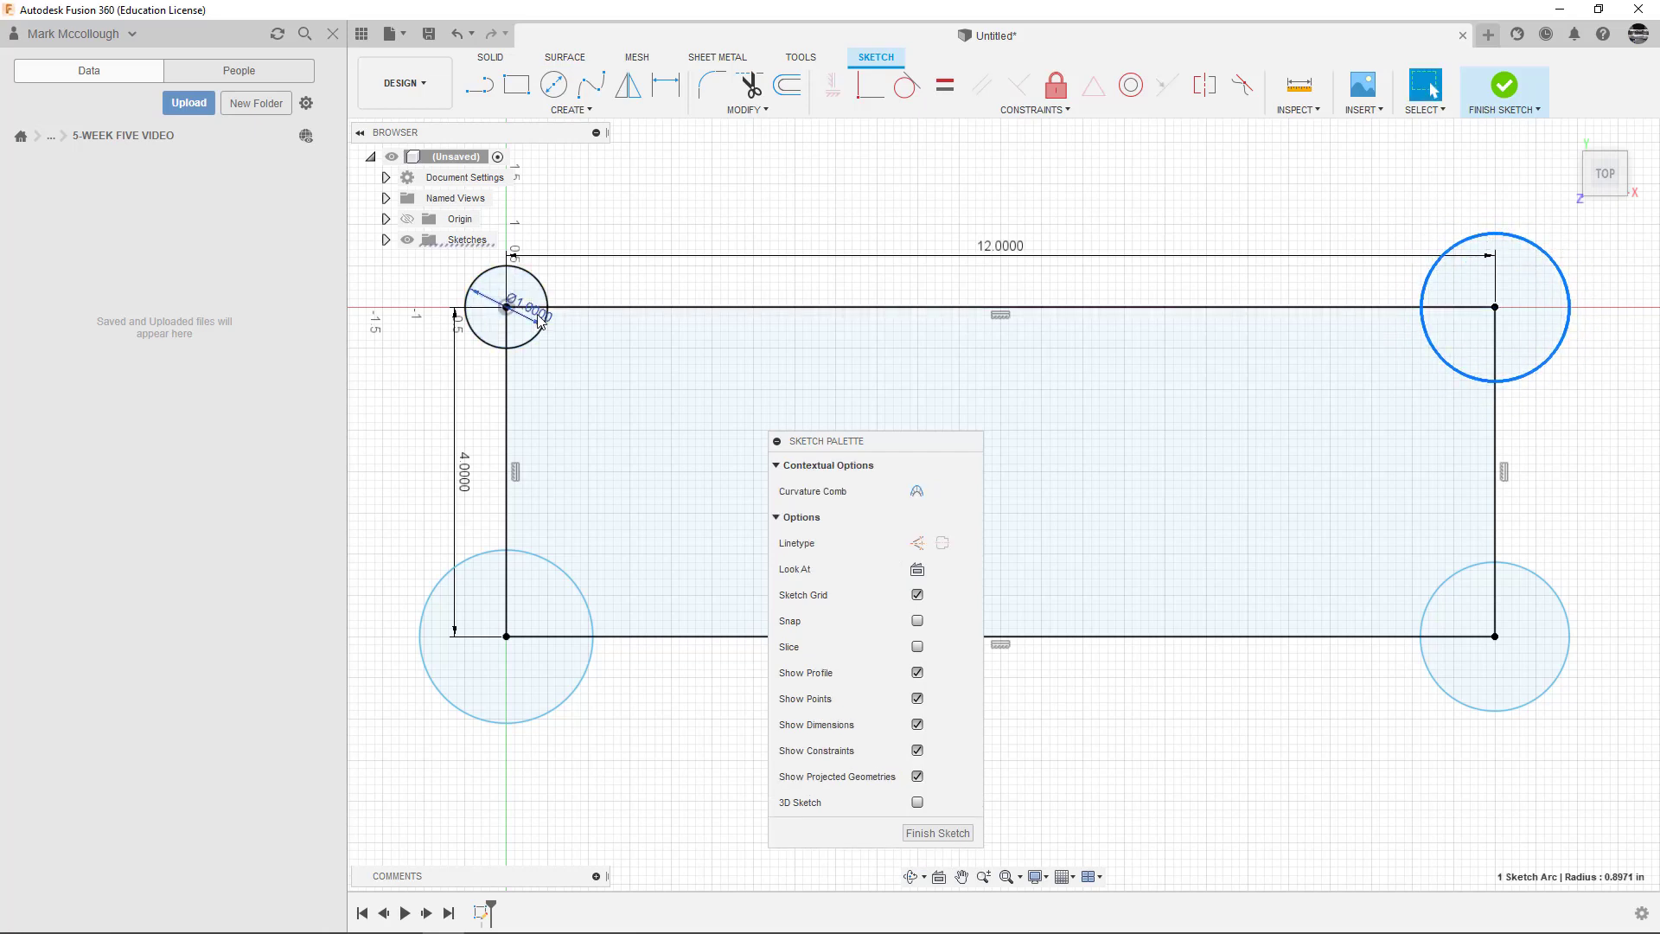
# - Move the 1 in diameter dimension clear of its circle and make the other three corner circles equal to that circle
pyautogui.moveTo(539, 322); pyautogui.dragTo(636, 212)
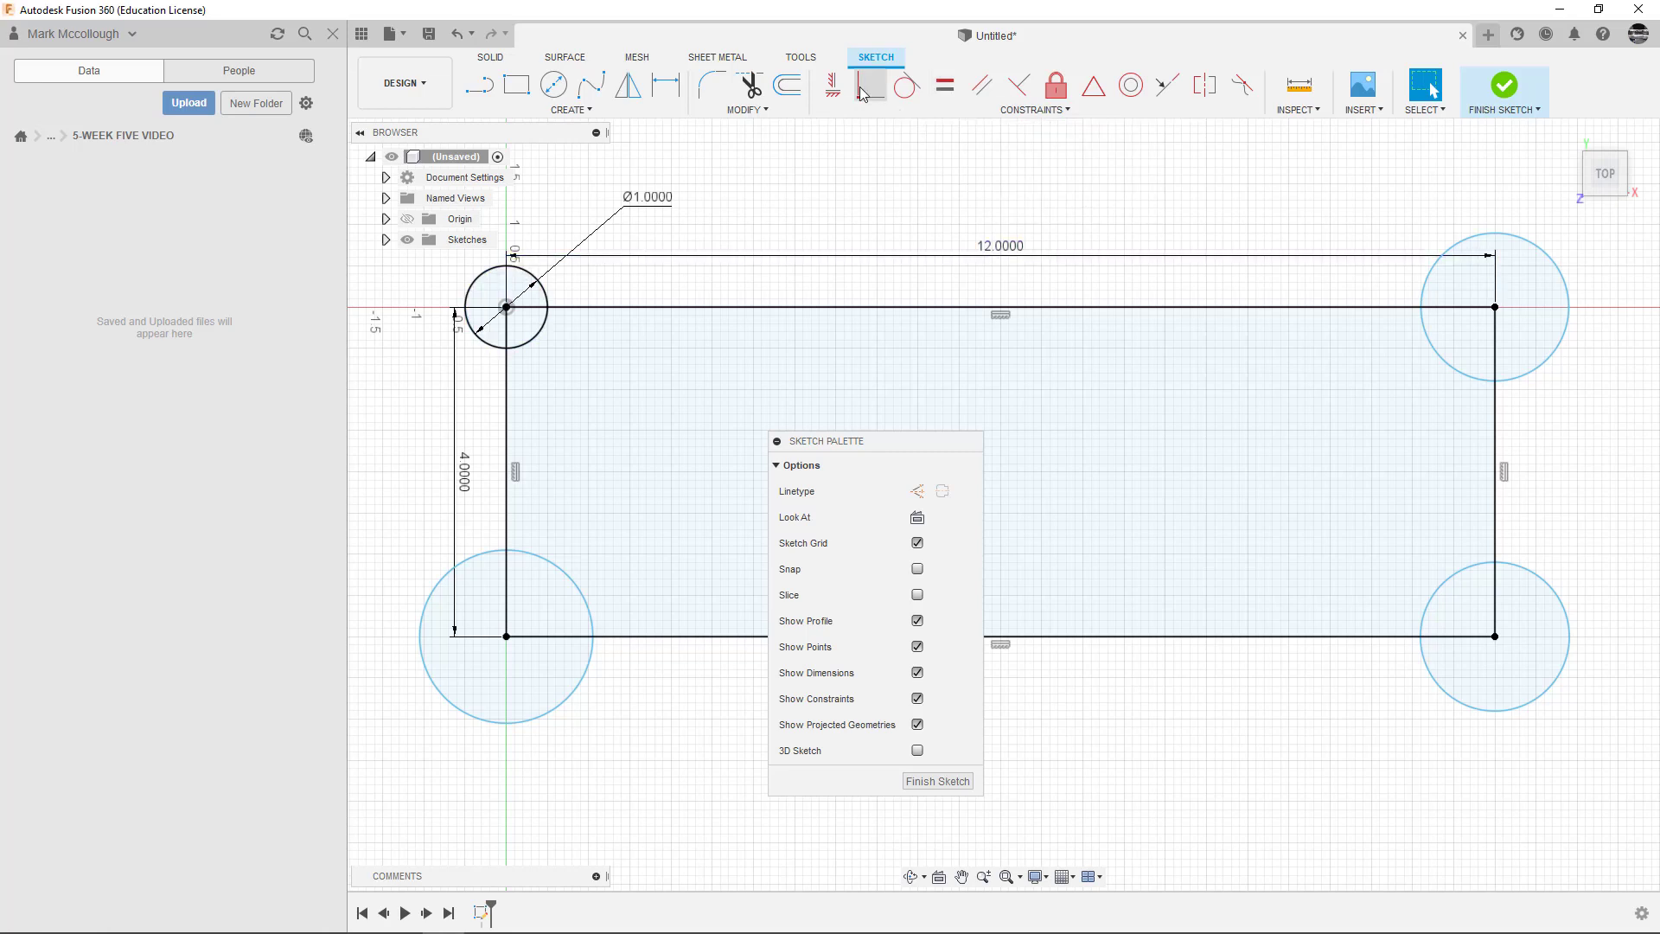
pyautogui.click(946, 89)
pyautogui.click(534, 278)
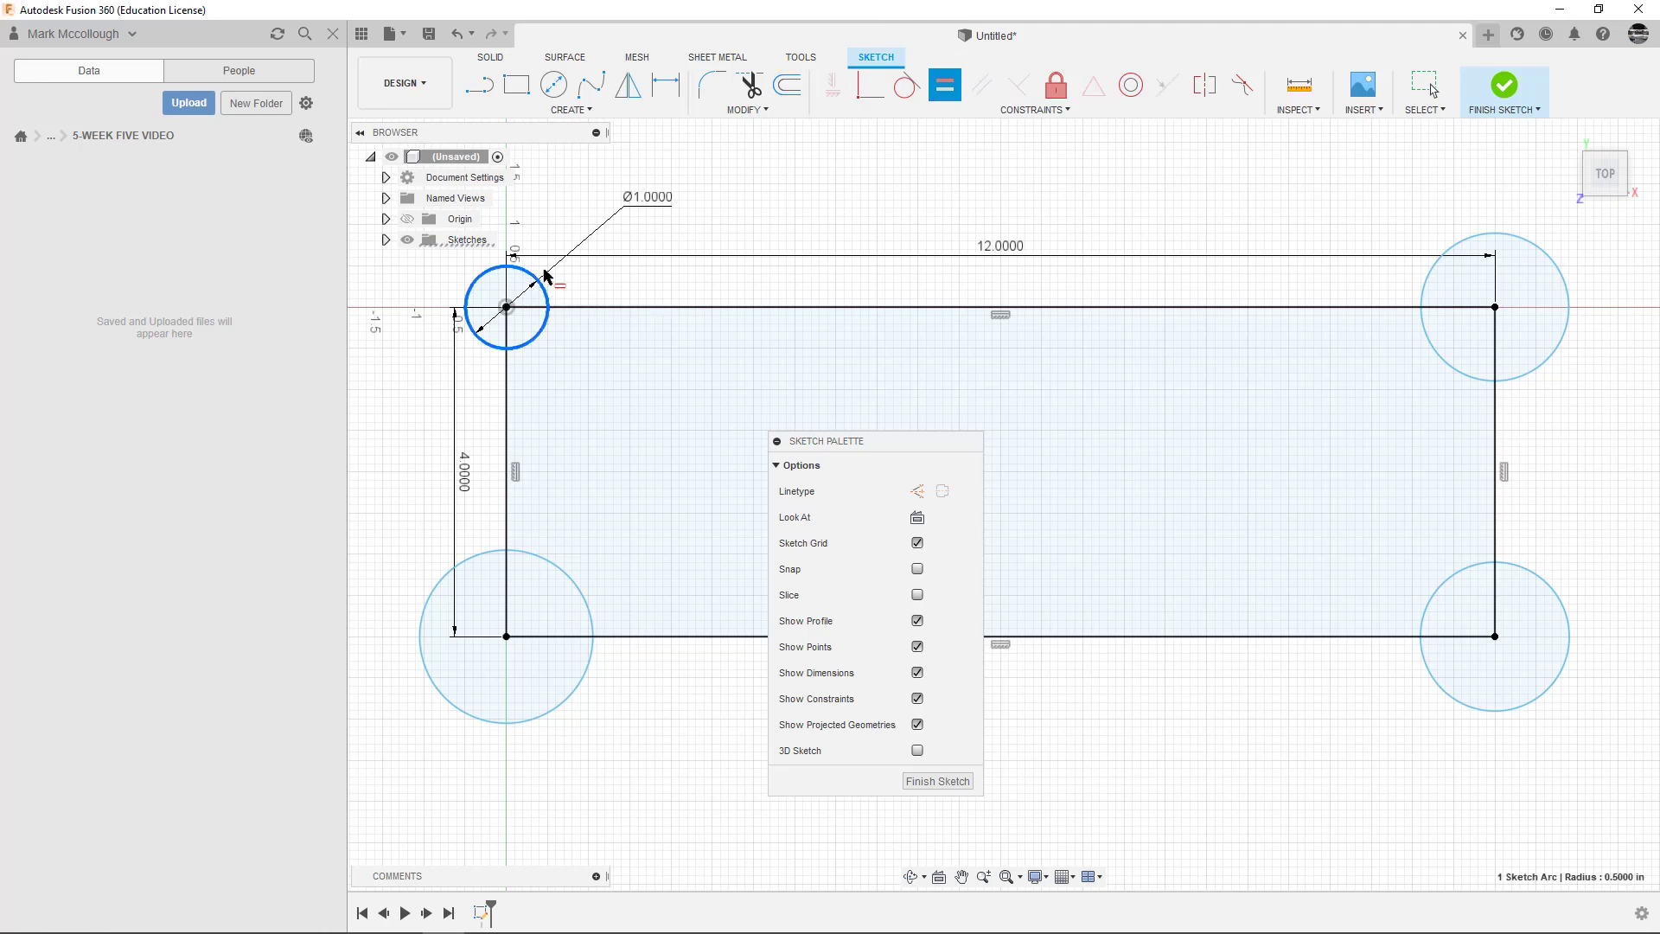
pyautogui.click(1422, 289)
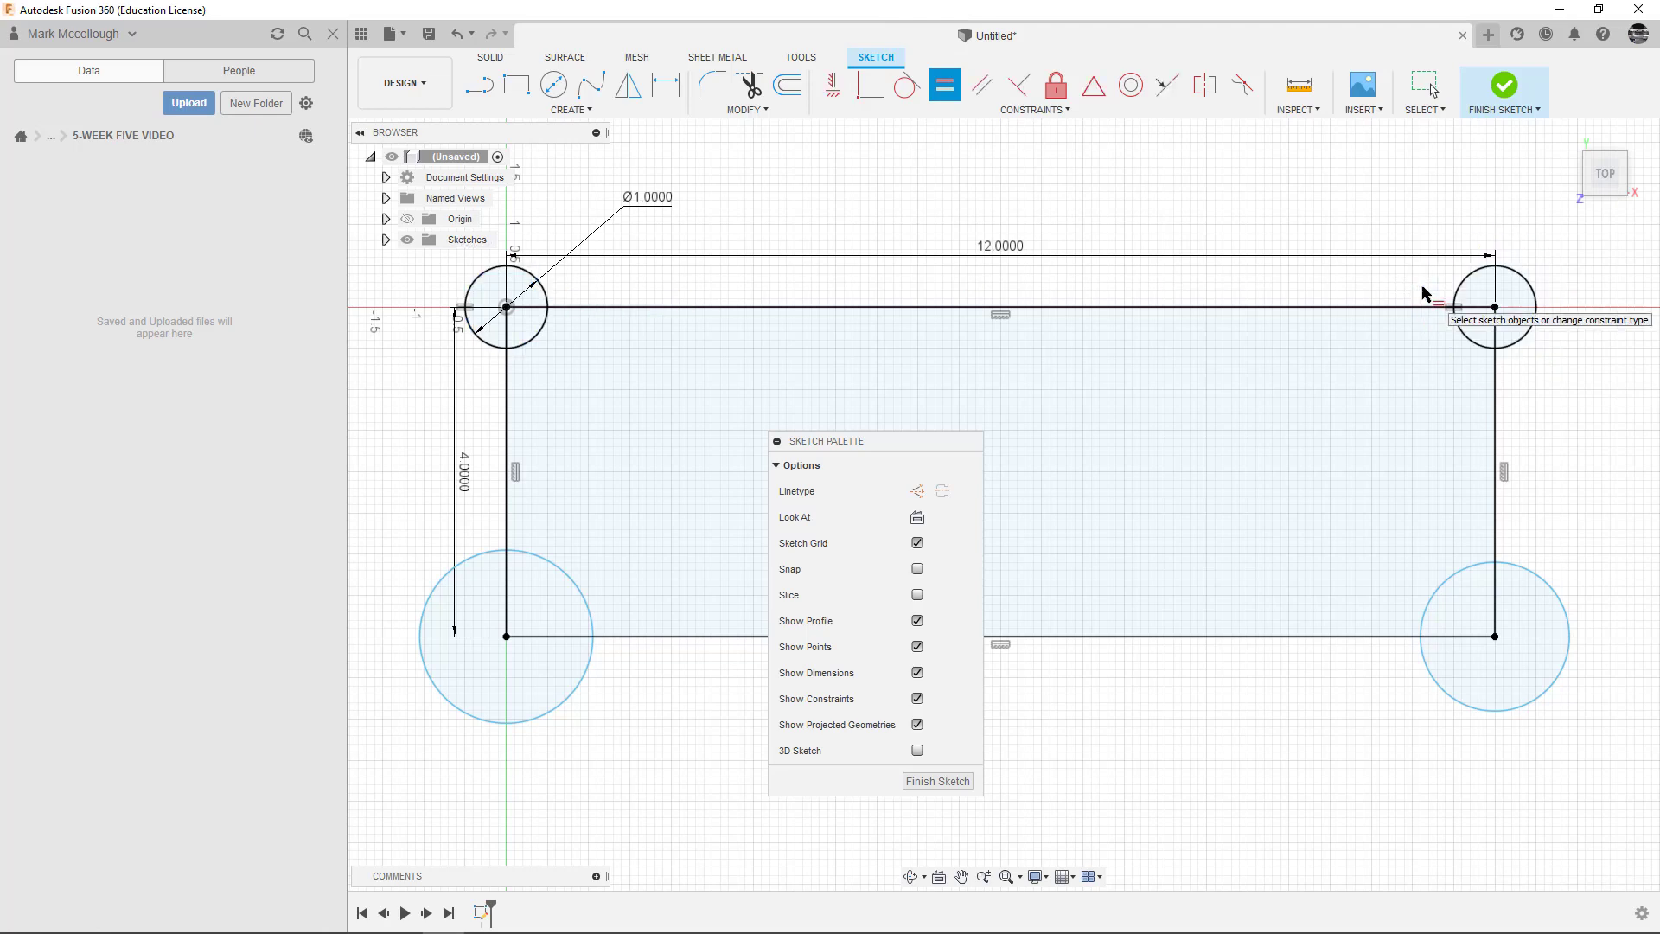
pyautogui.click(545, 298)
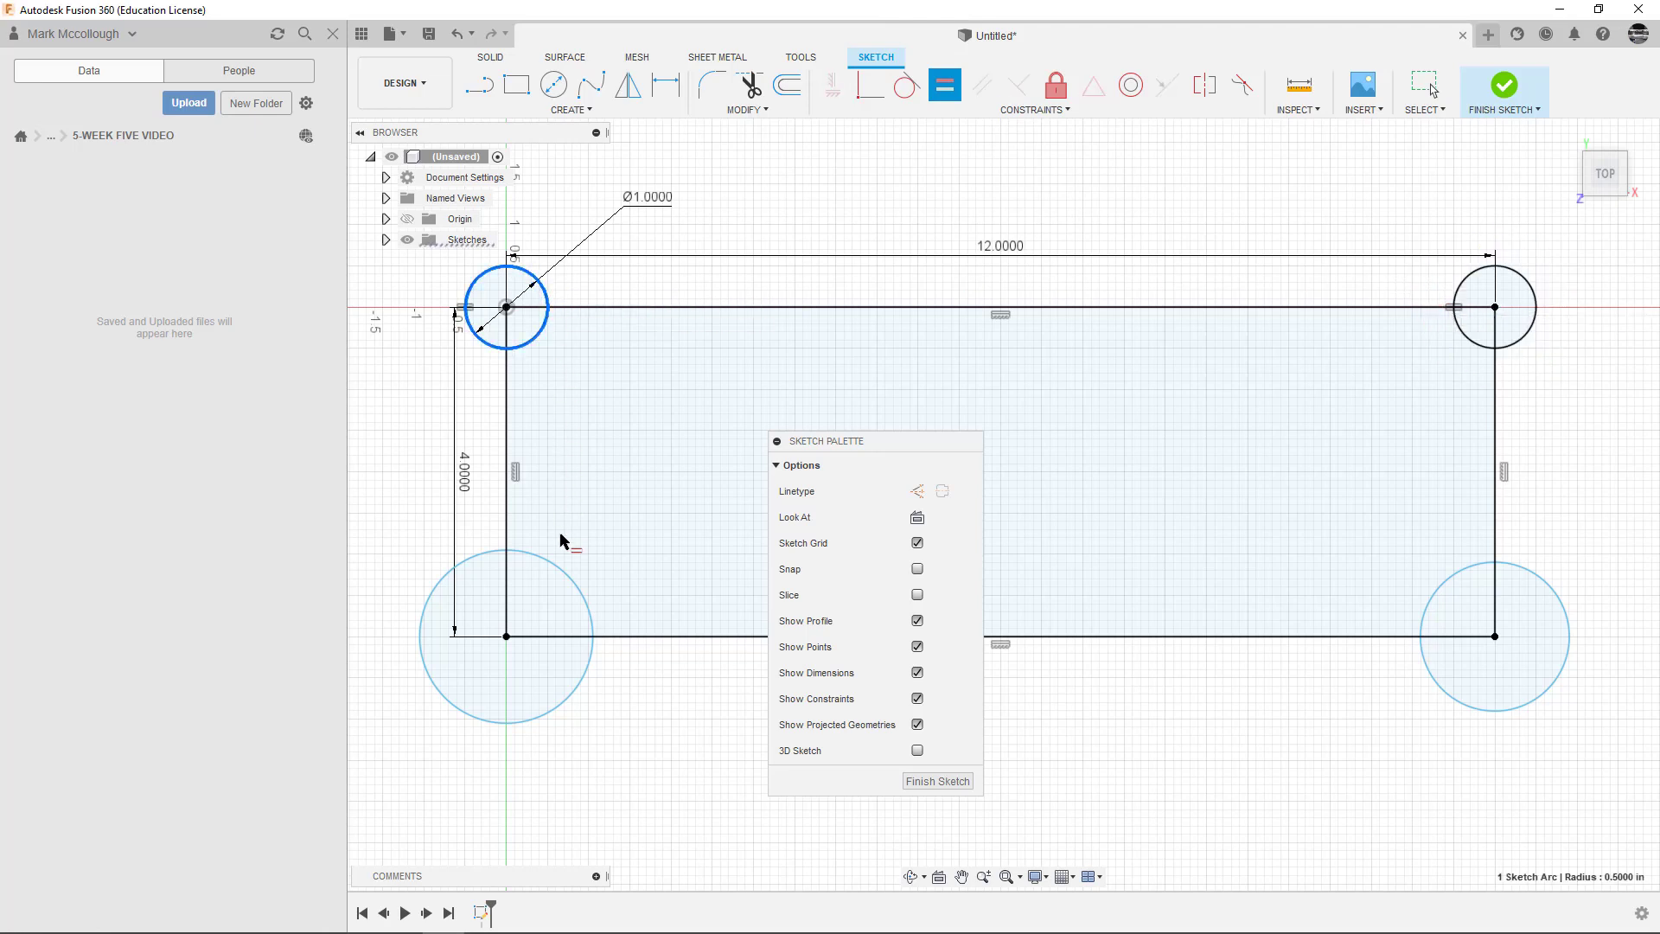
pyautogui.click(554, 567)
pyautogui.click(491, 344)
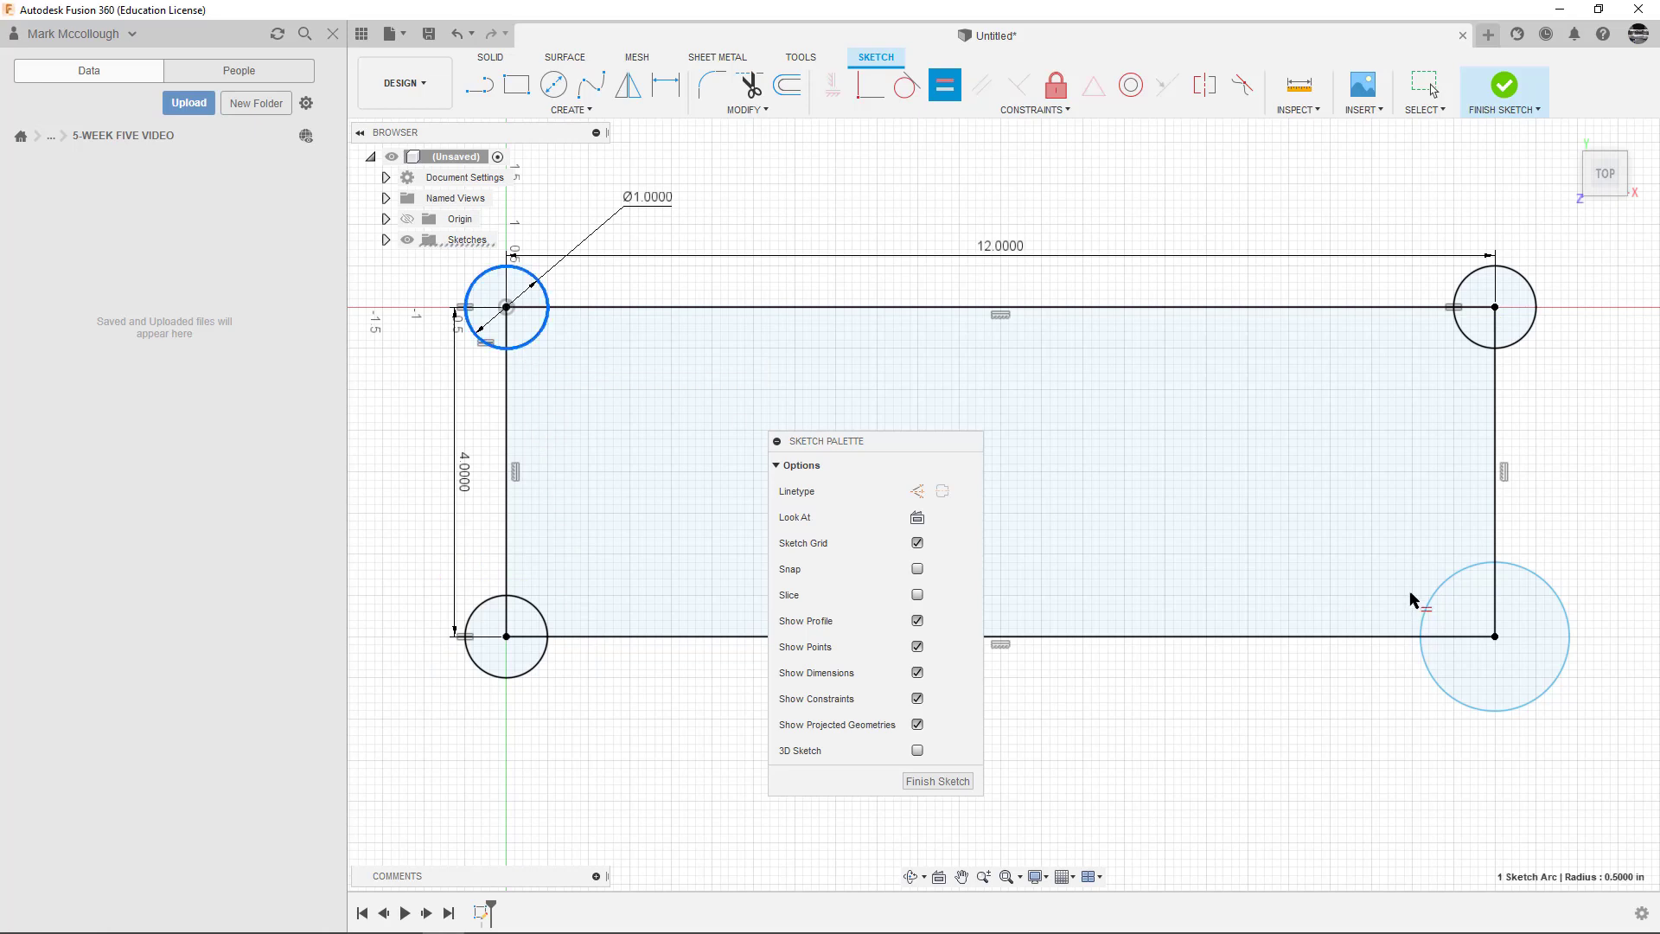
pyautogui.click(1431, 607)
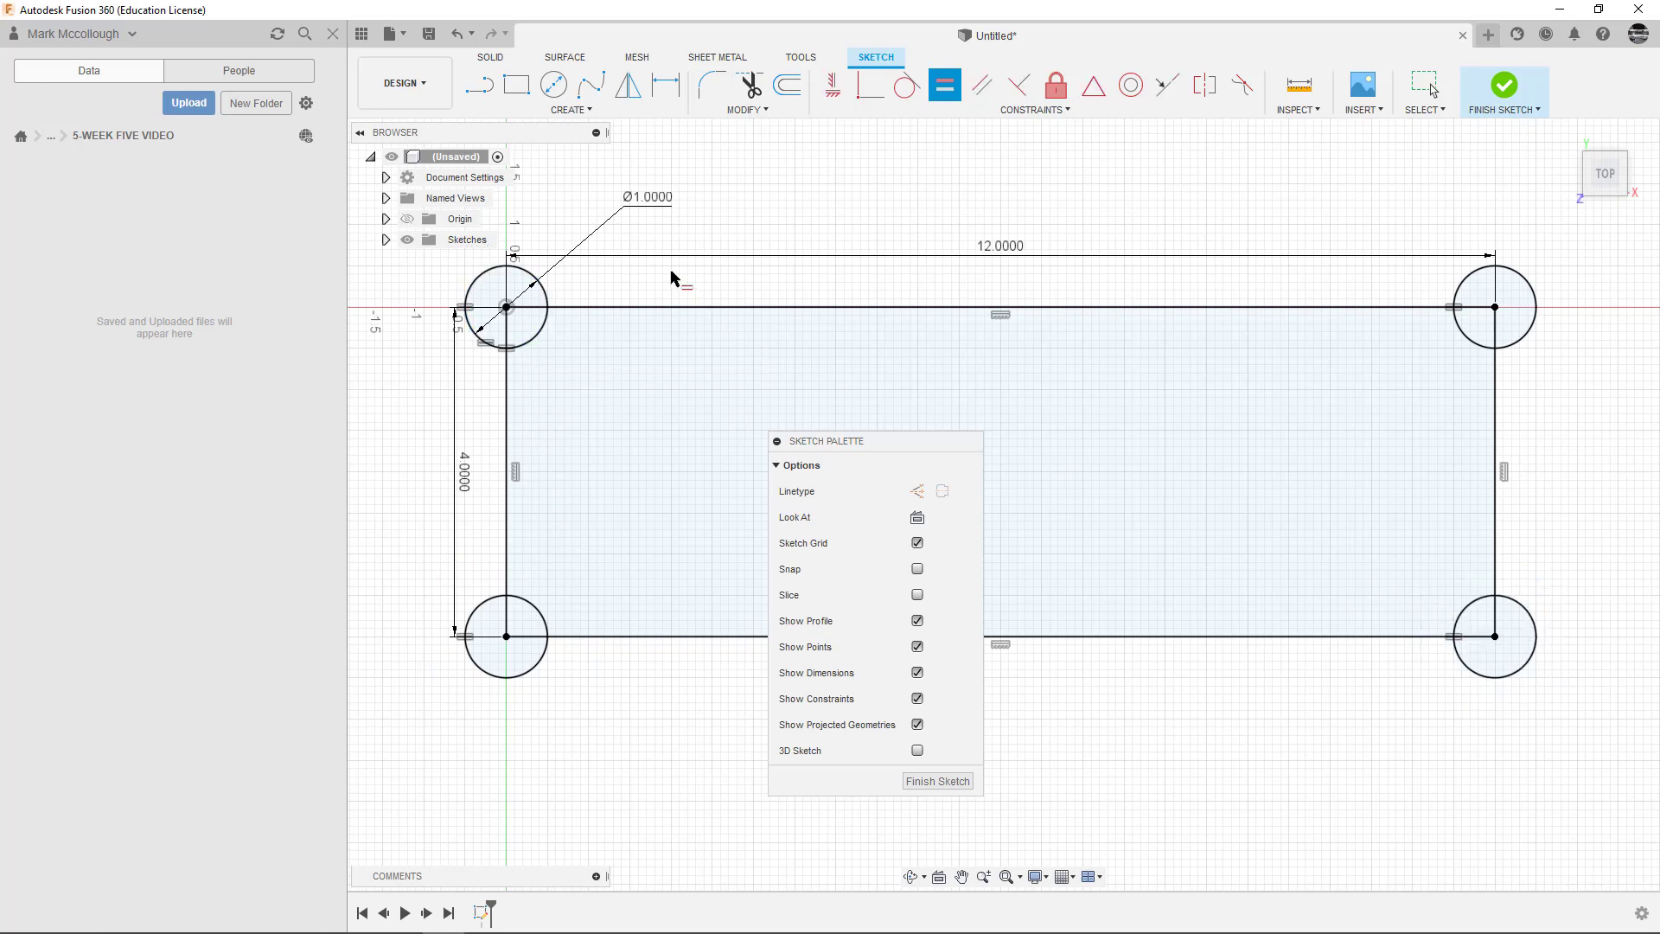
pyautogui.press('Escape')
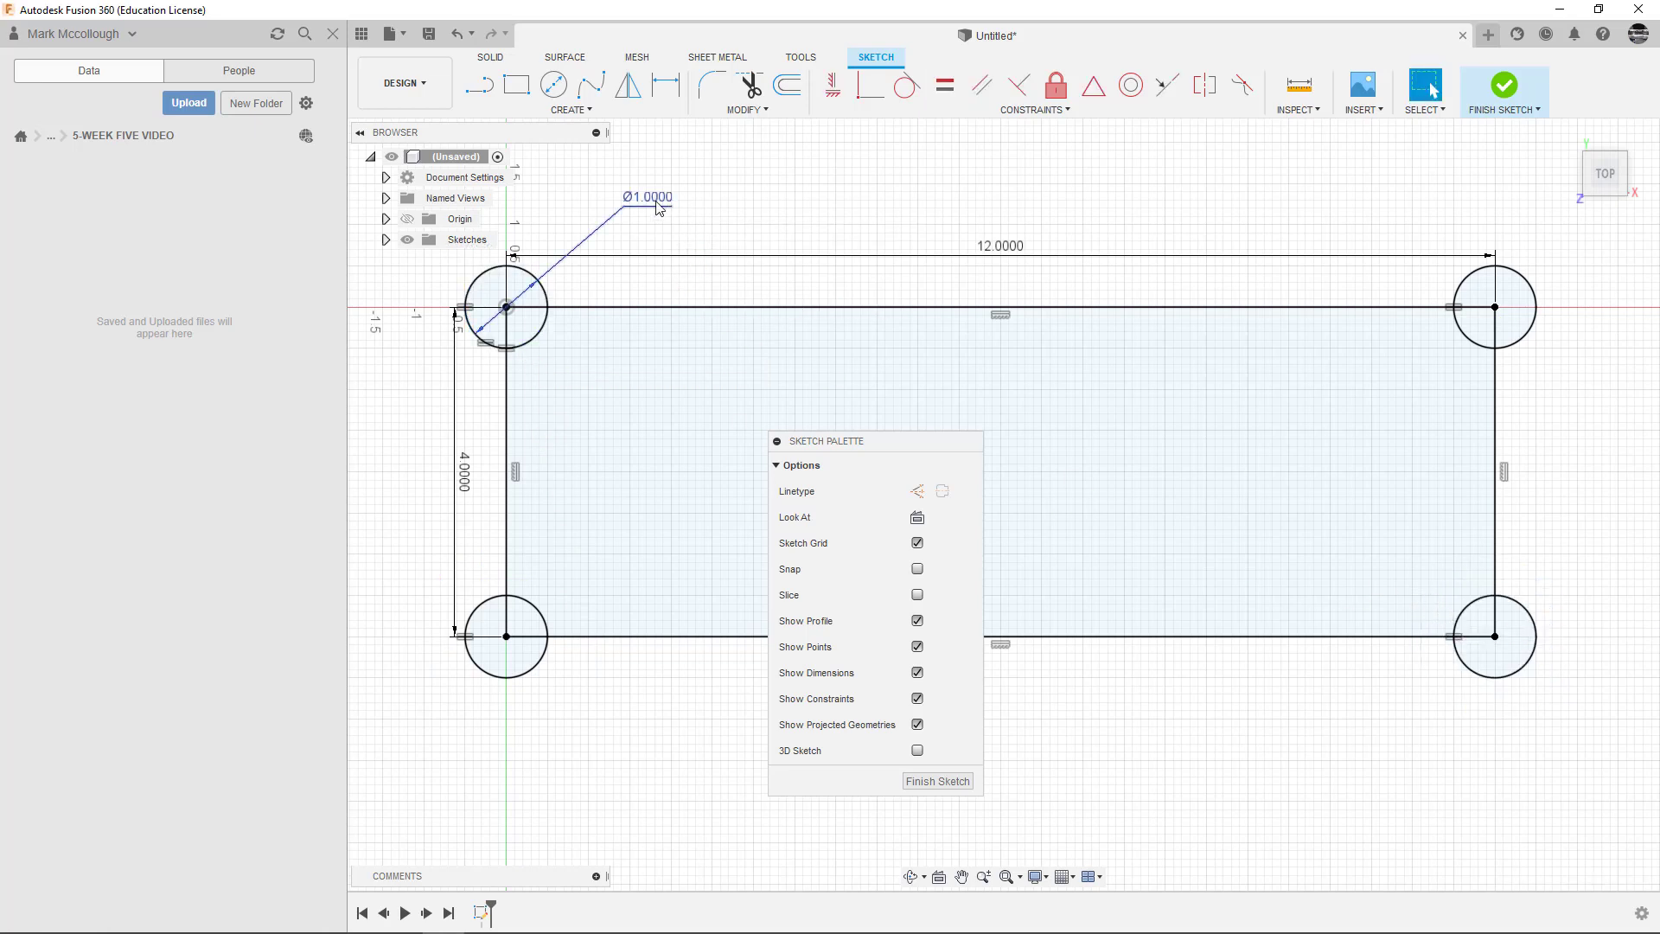
# - Set the dimensioned corner circle's diameter to 1.5 in to test the equal constraints, and set it back to 1 in
pyautogui.doubleClick(657, 199)
pyautogui.write('1.5')
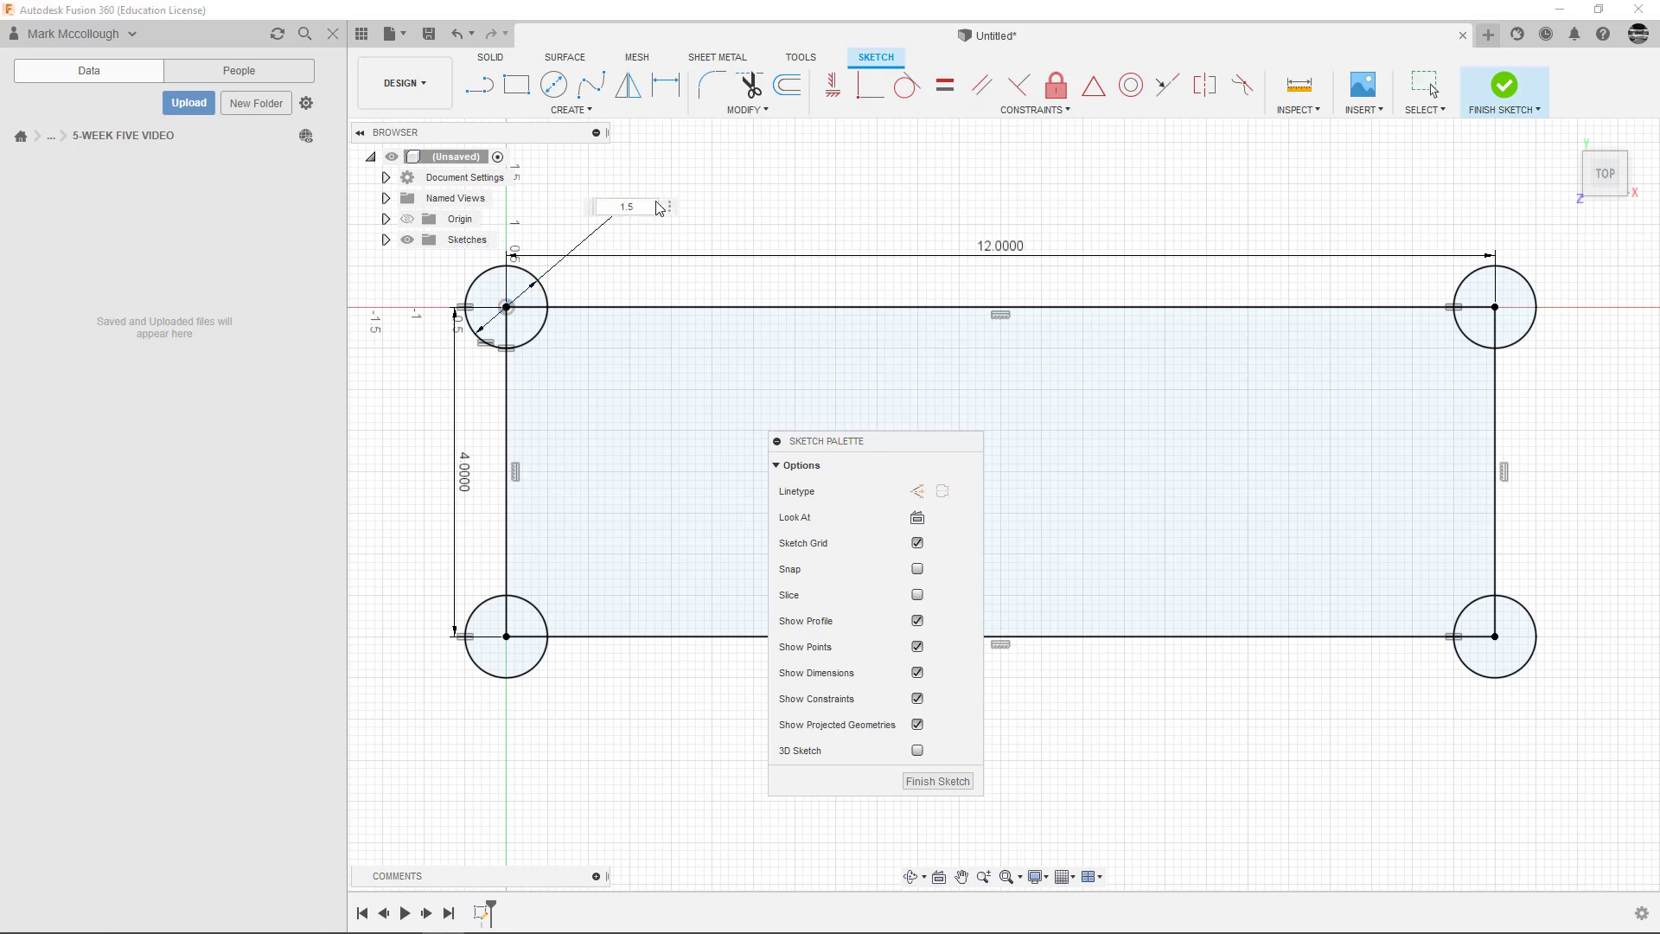
pyautogui.press('Return')
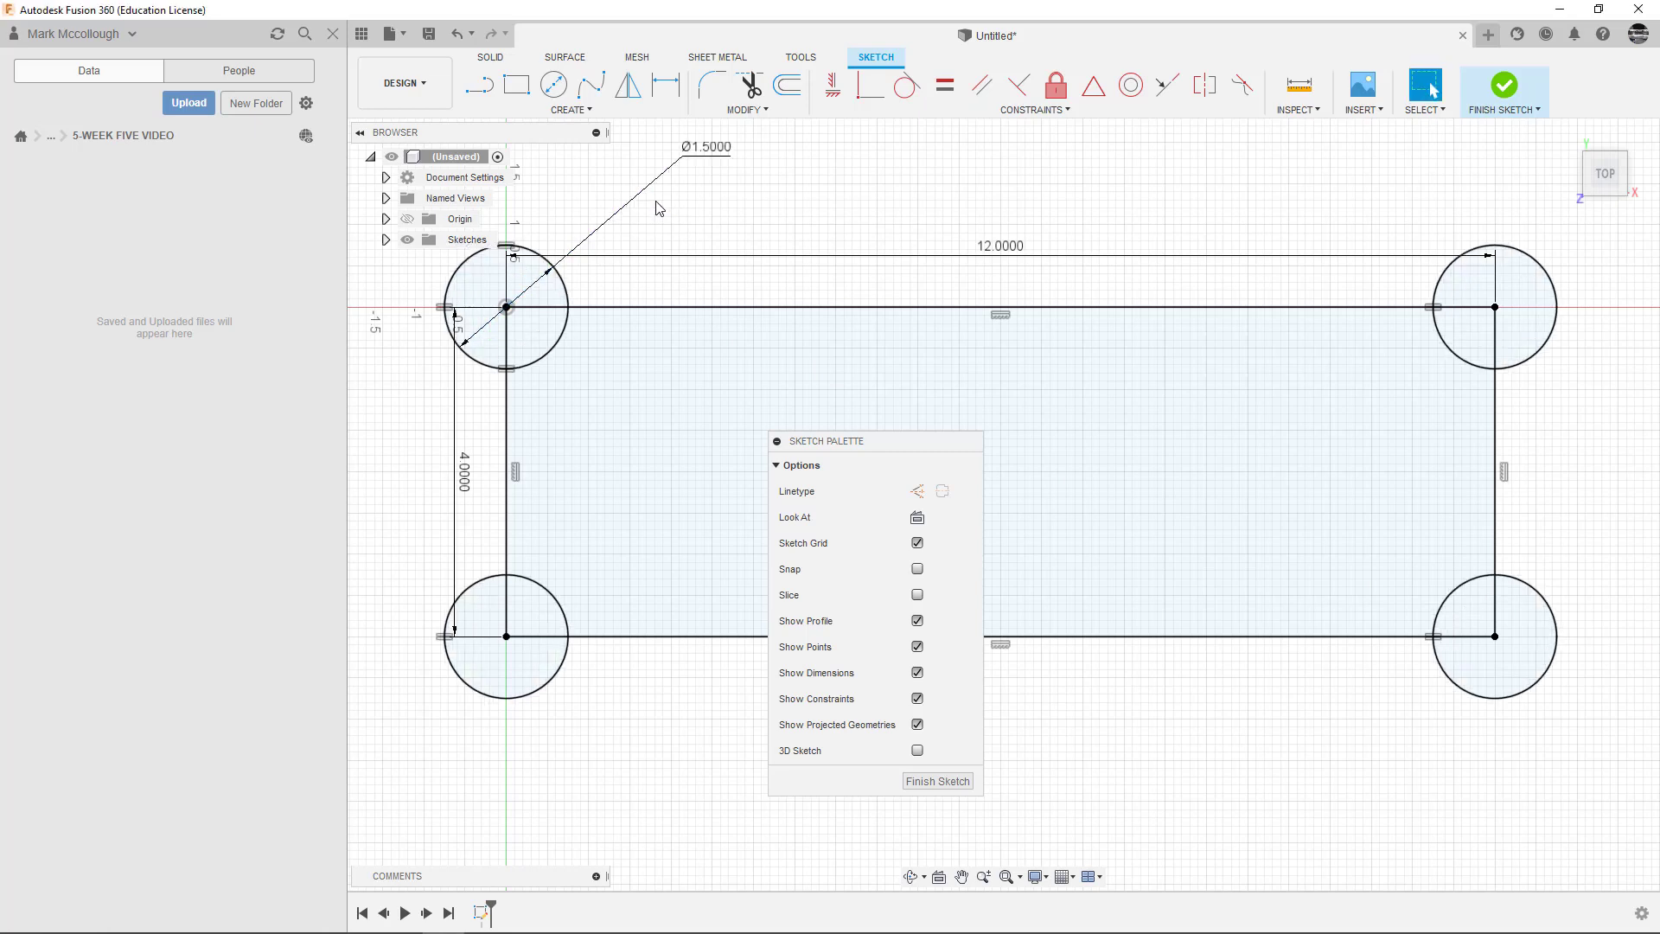
pyautogui.doubleClick(715, 154)
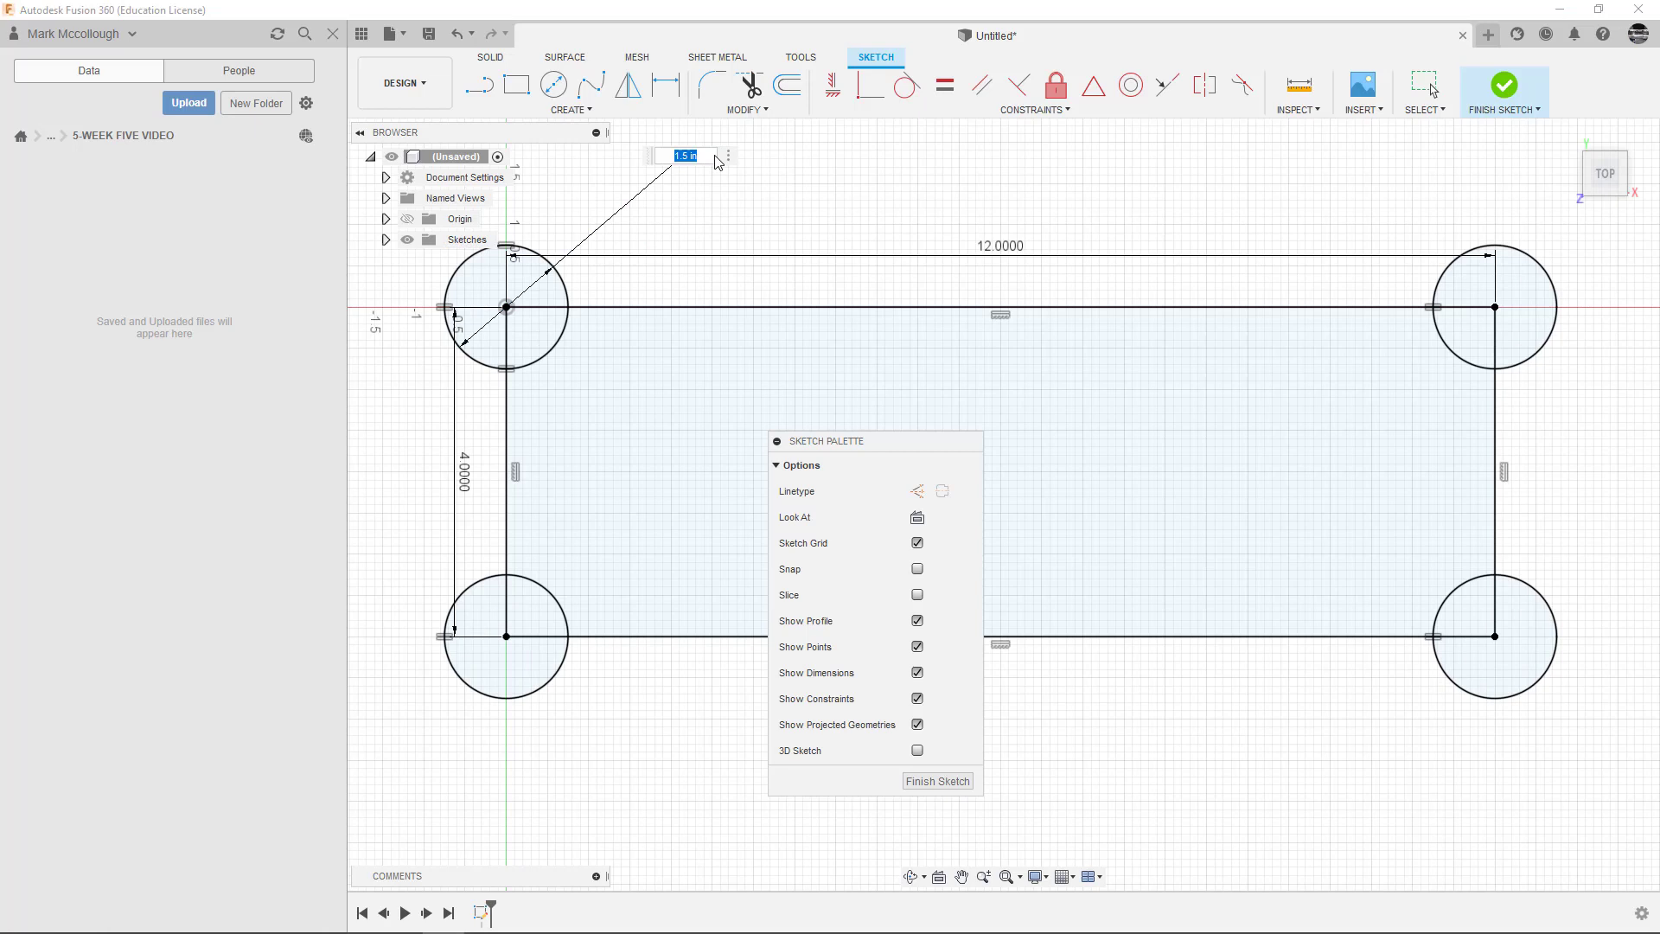
pyautogui.write('1')
pyautogui.press('Return')
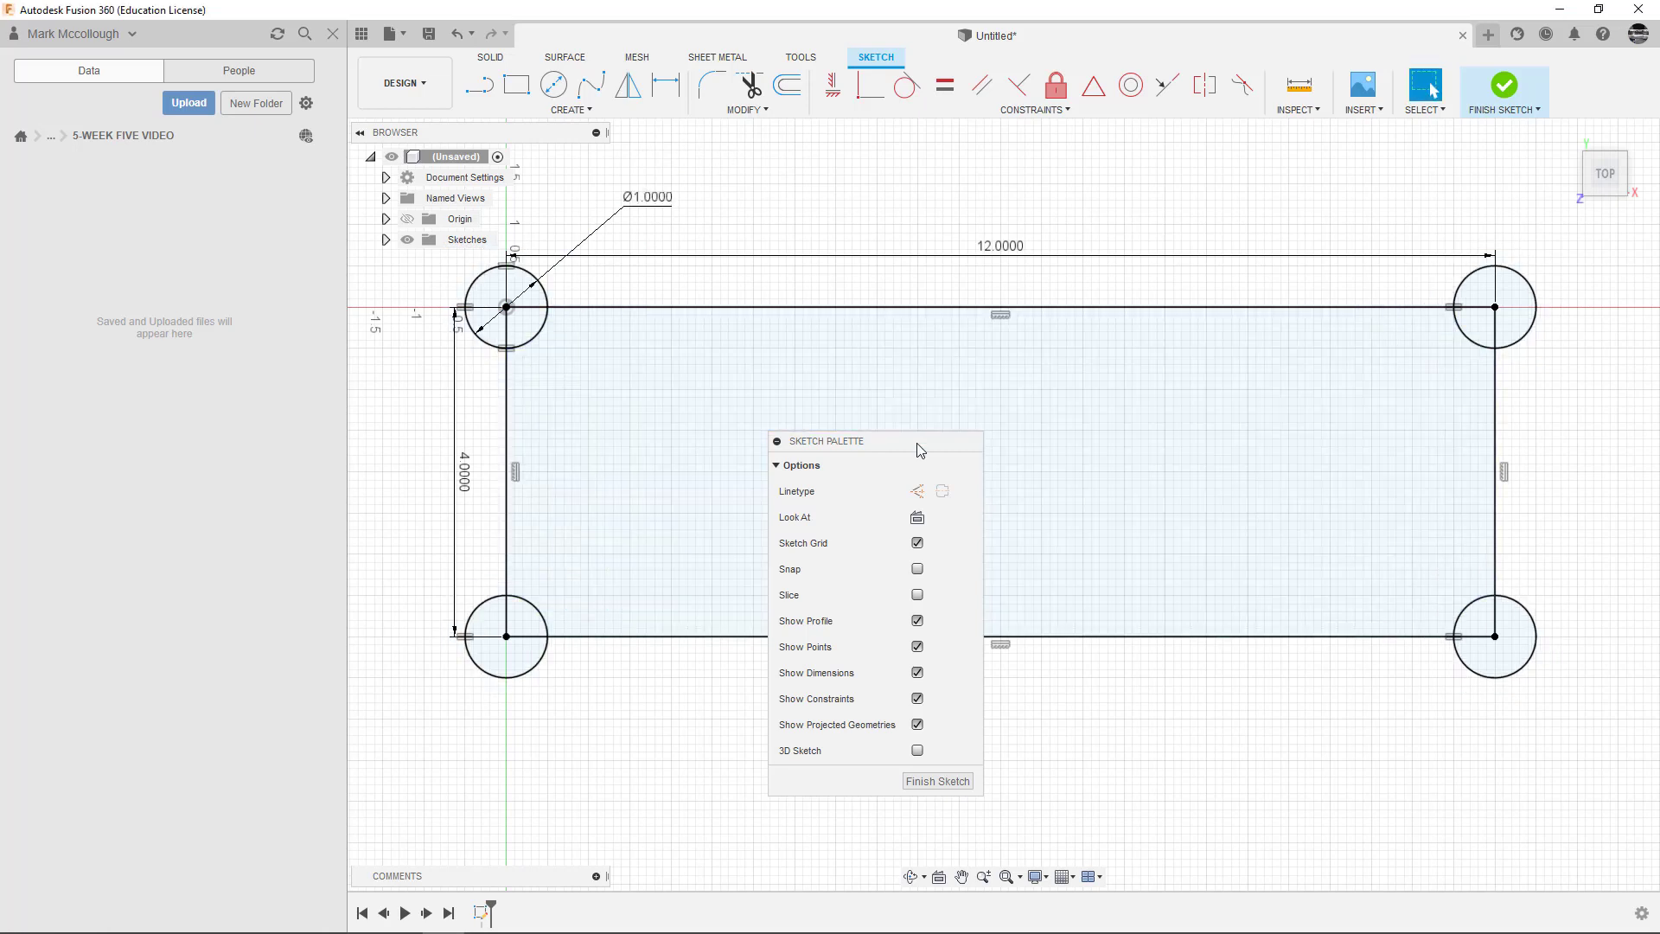
# - Finish the sketch and extrude the rectangle profile without its corner circle areas by -0.5 in as a new body
pyautogui.moveTo(916, 443); pyautogui.dragTo(1339, 224)
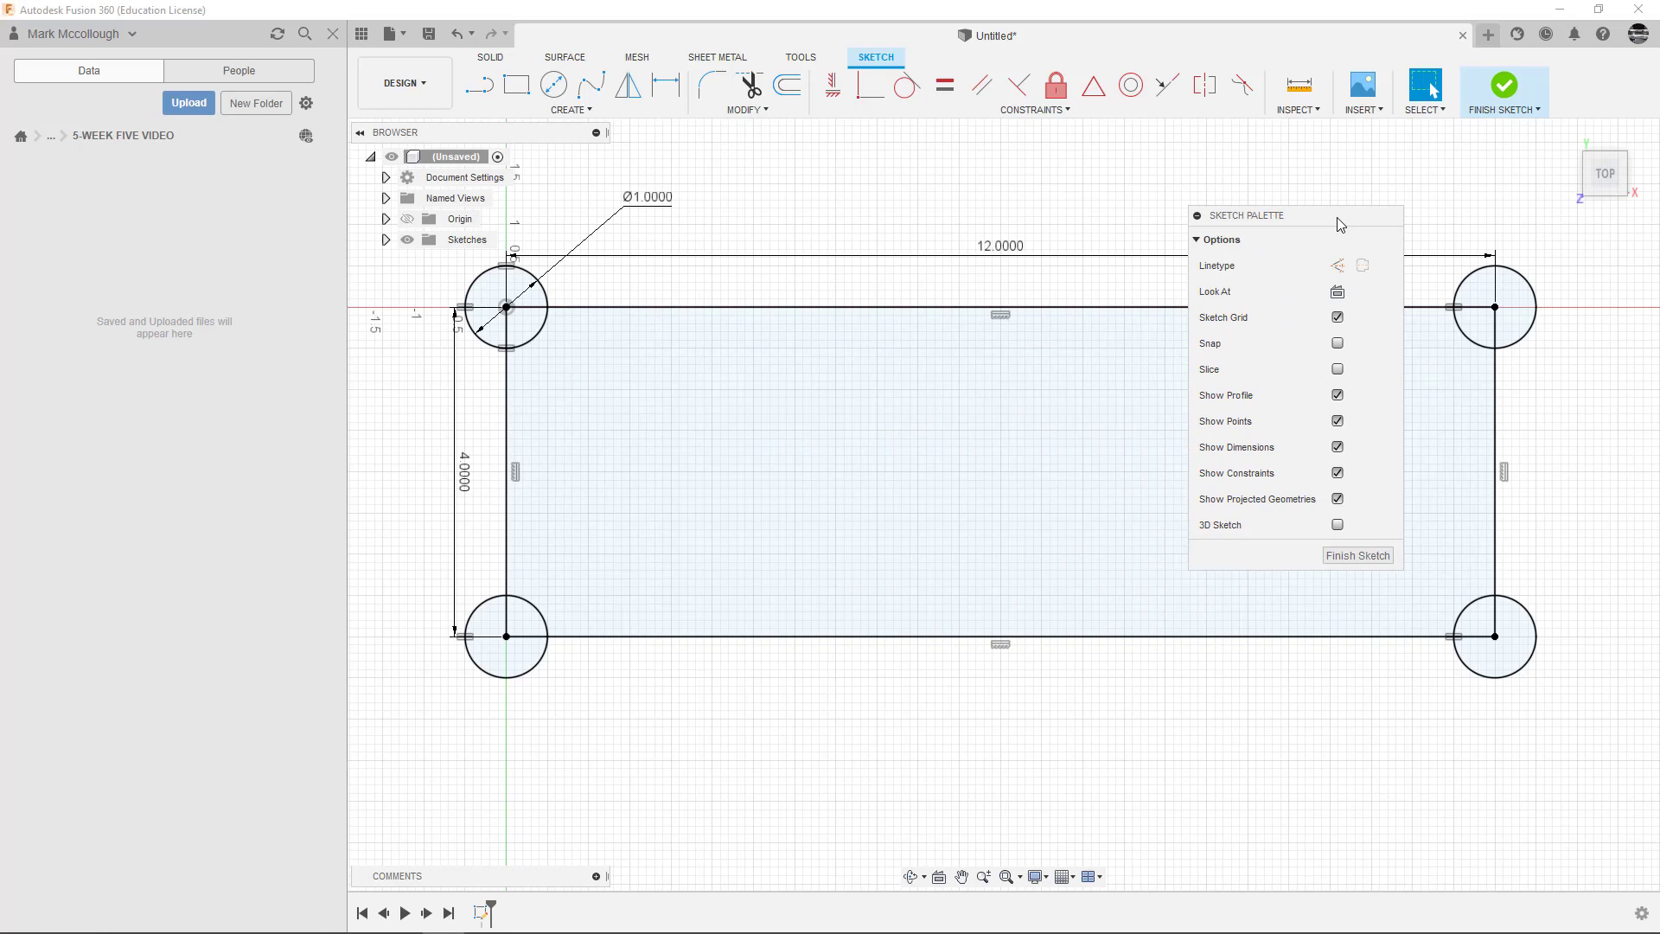
pyautogui.click(1358, 555)
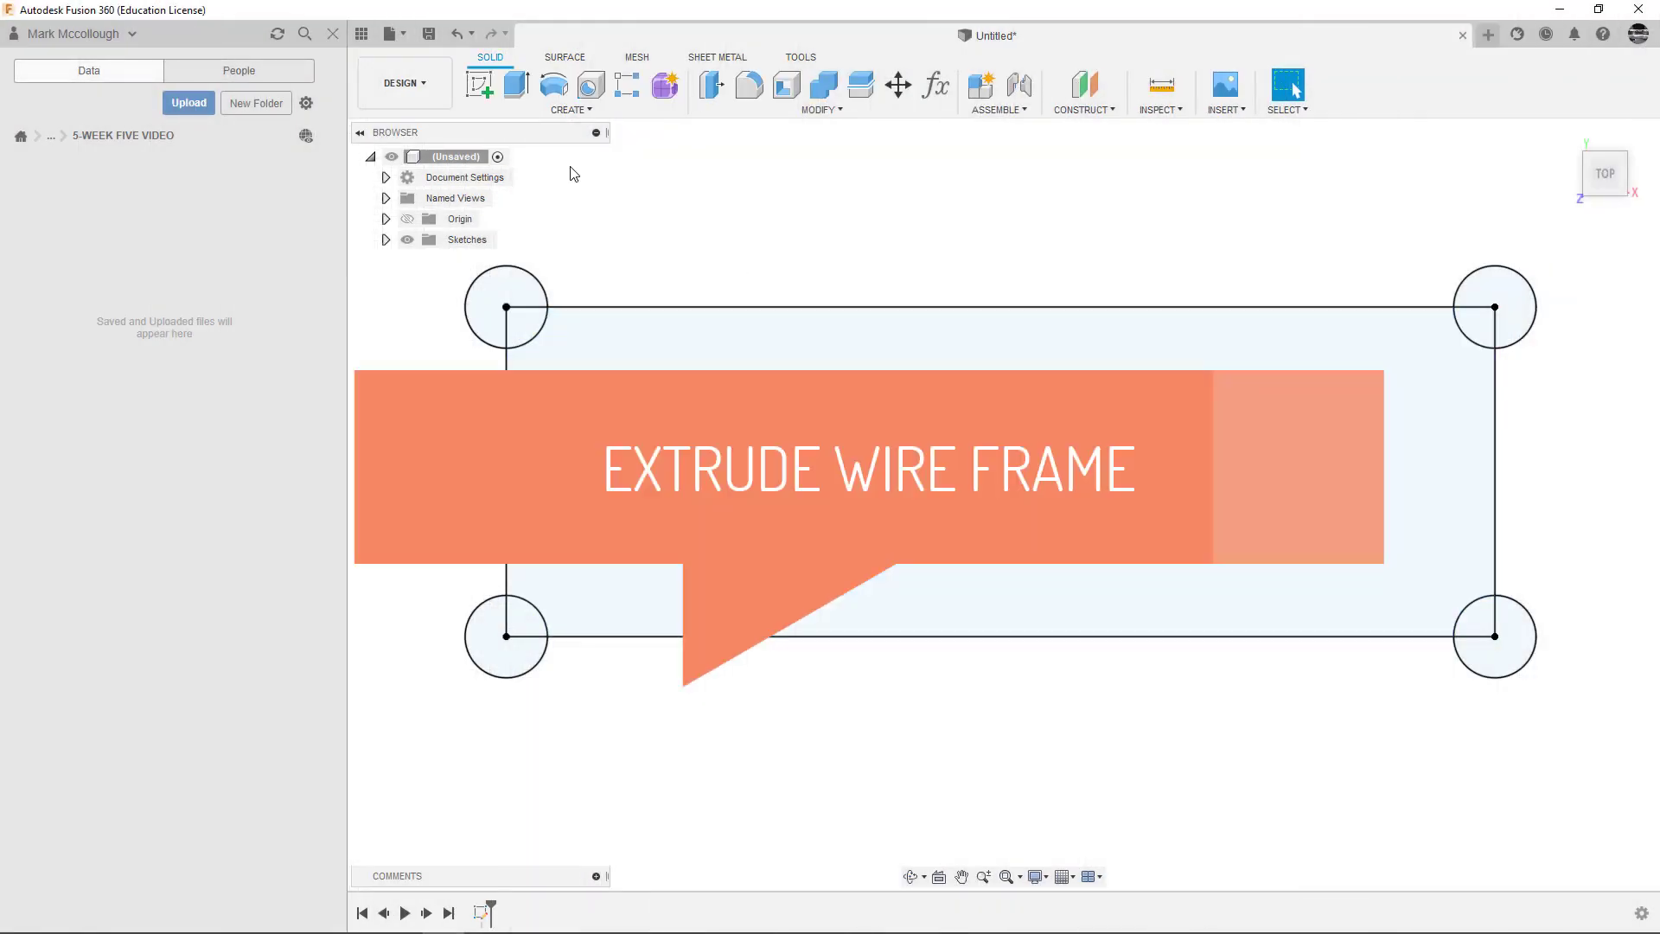
pyautogui.click(522, 94)
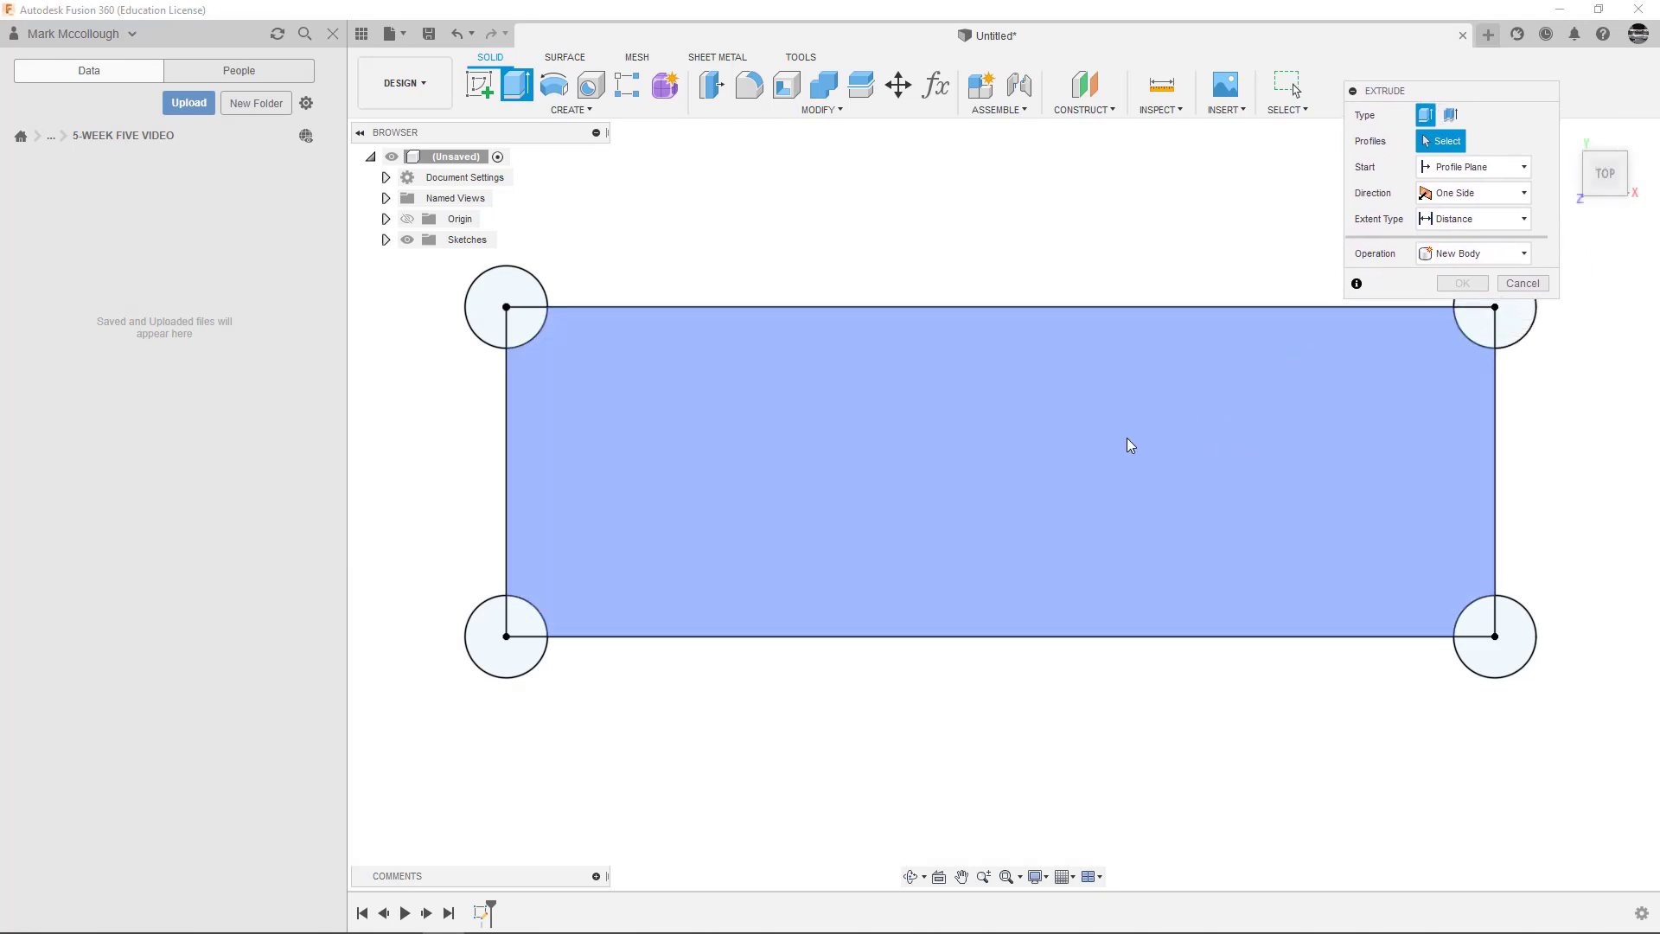
pyautogui.click(1119, 484)
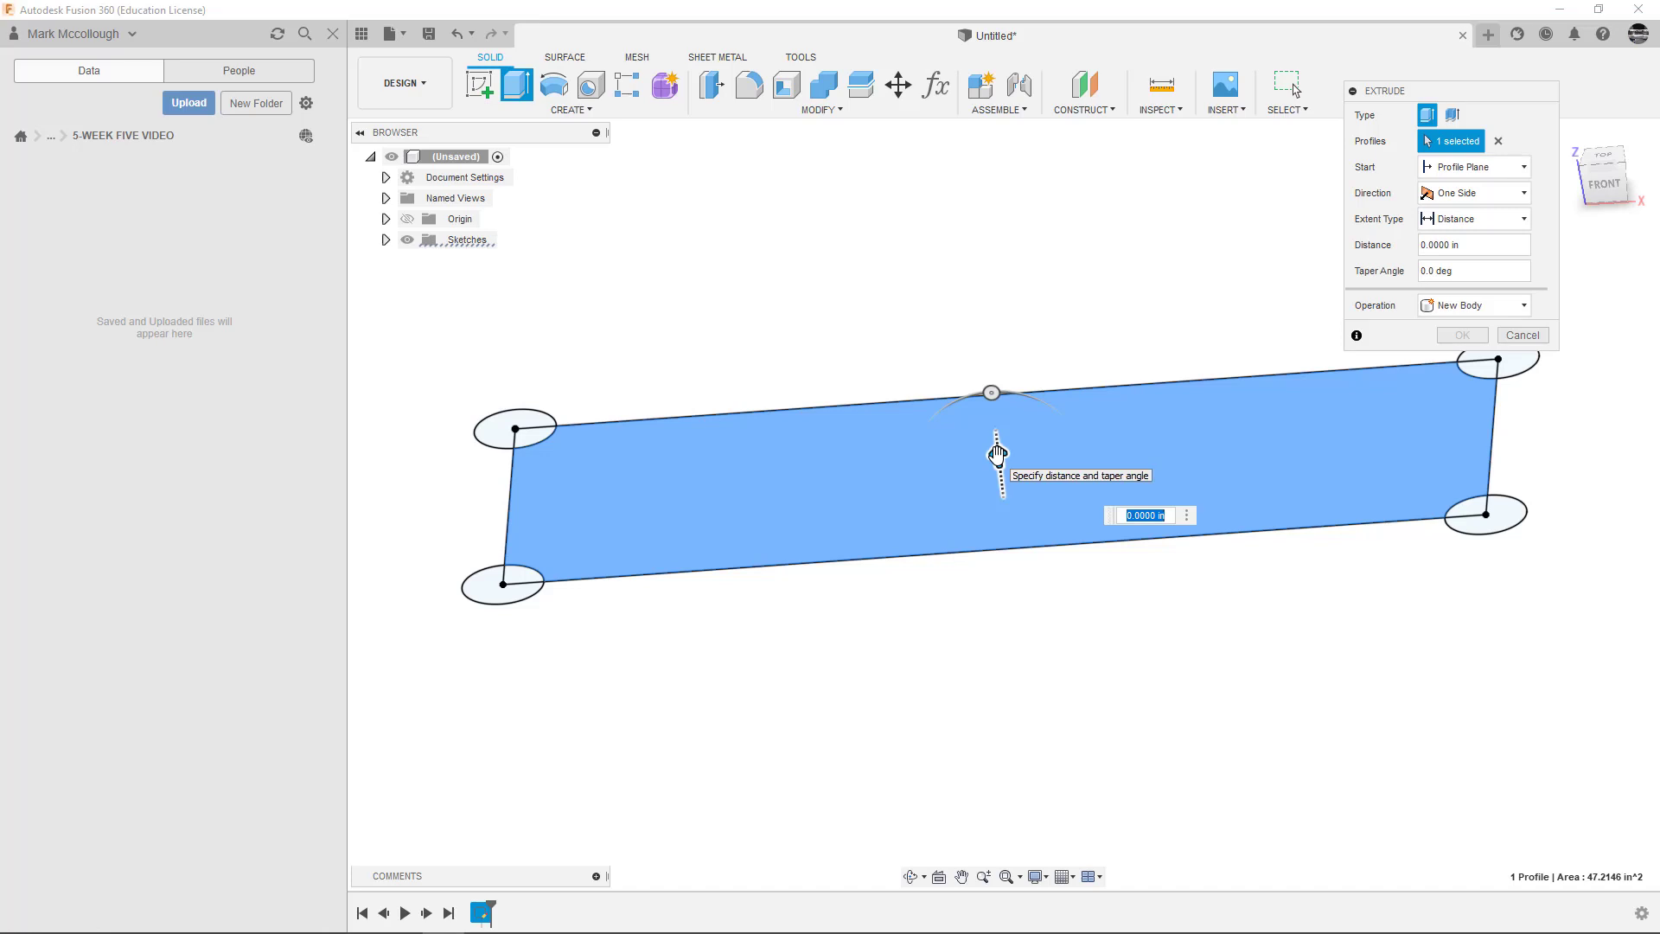
pyautogui.moveTo(997, 453); pyautogui.dragTo(1027, 488)
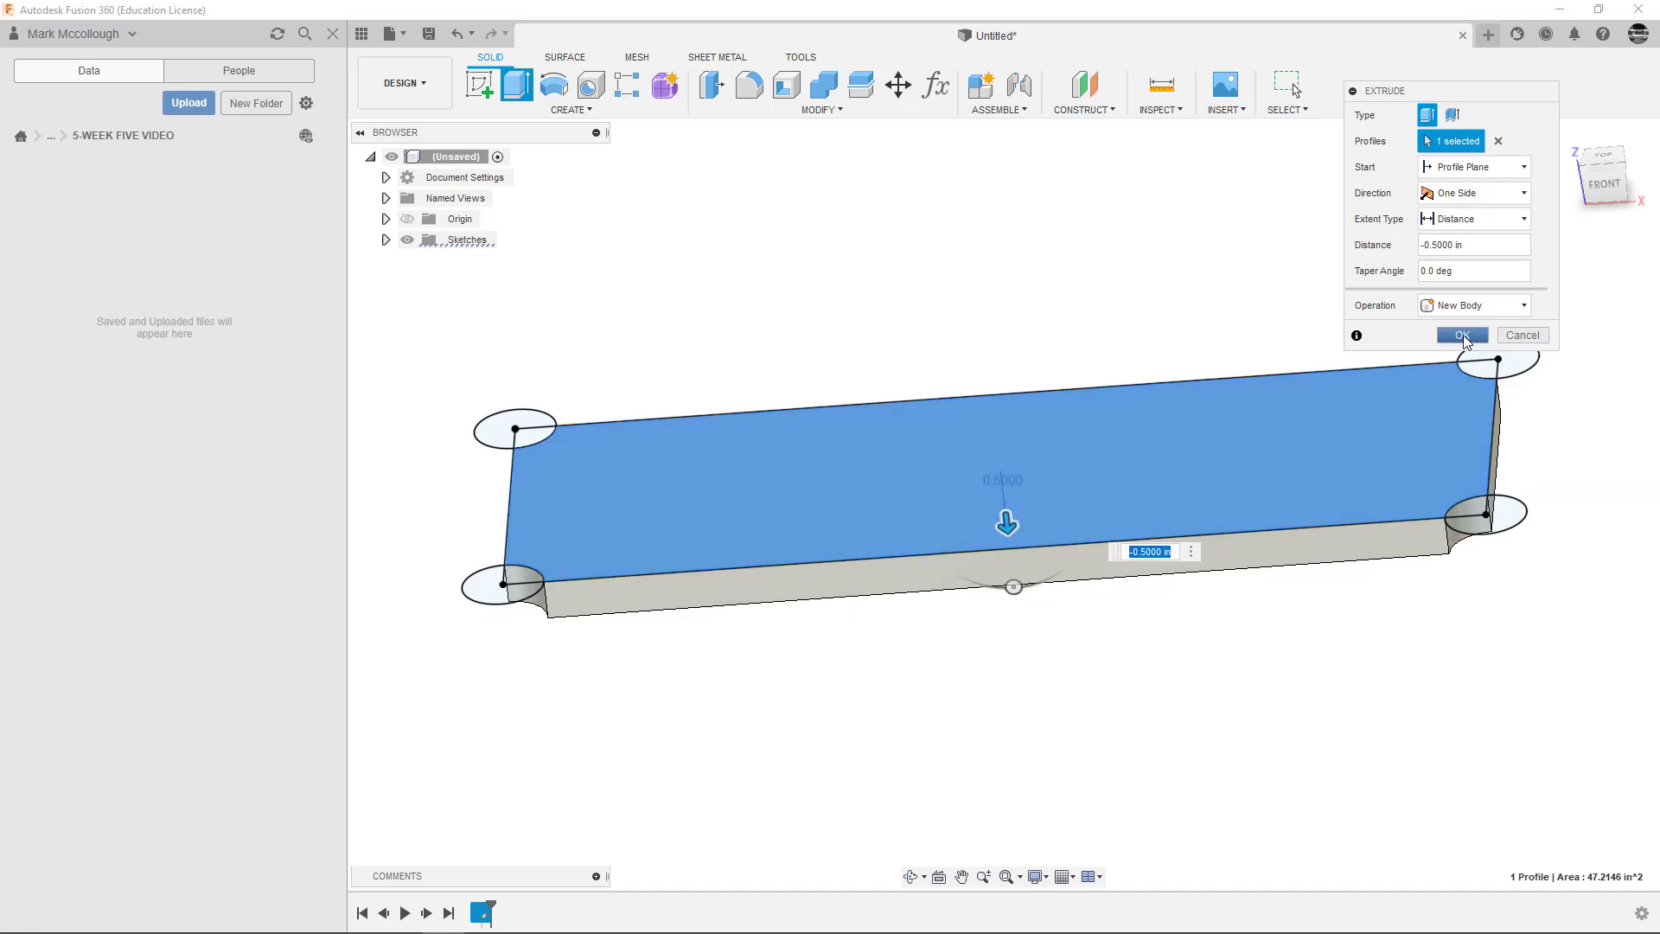
pyautogui.click(1461, 335)
pyautogui.keyDown('shift'); pyautogui.moveTo(1320, 348); pyautogui.dragTo(1126, 363, button='middle'); pyautogui.keyUp('shift')
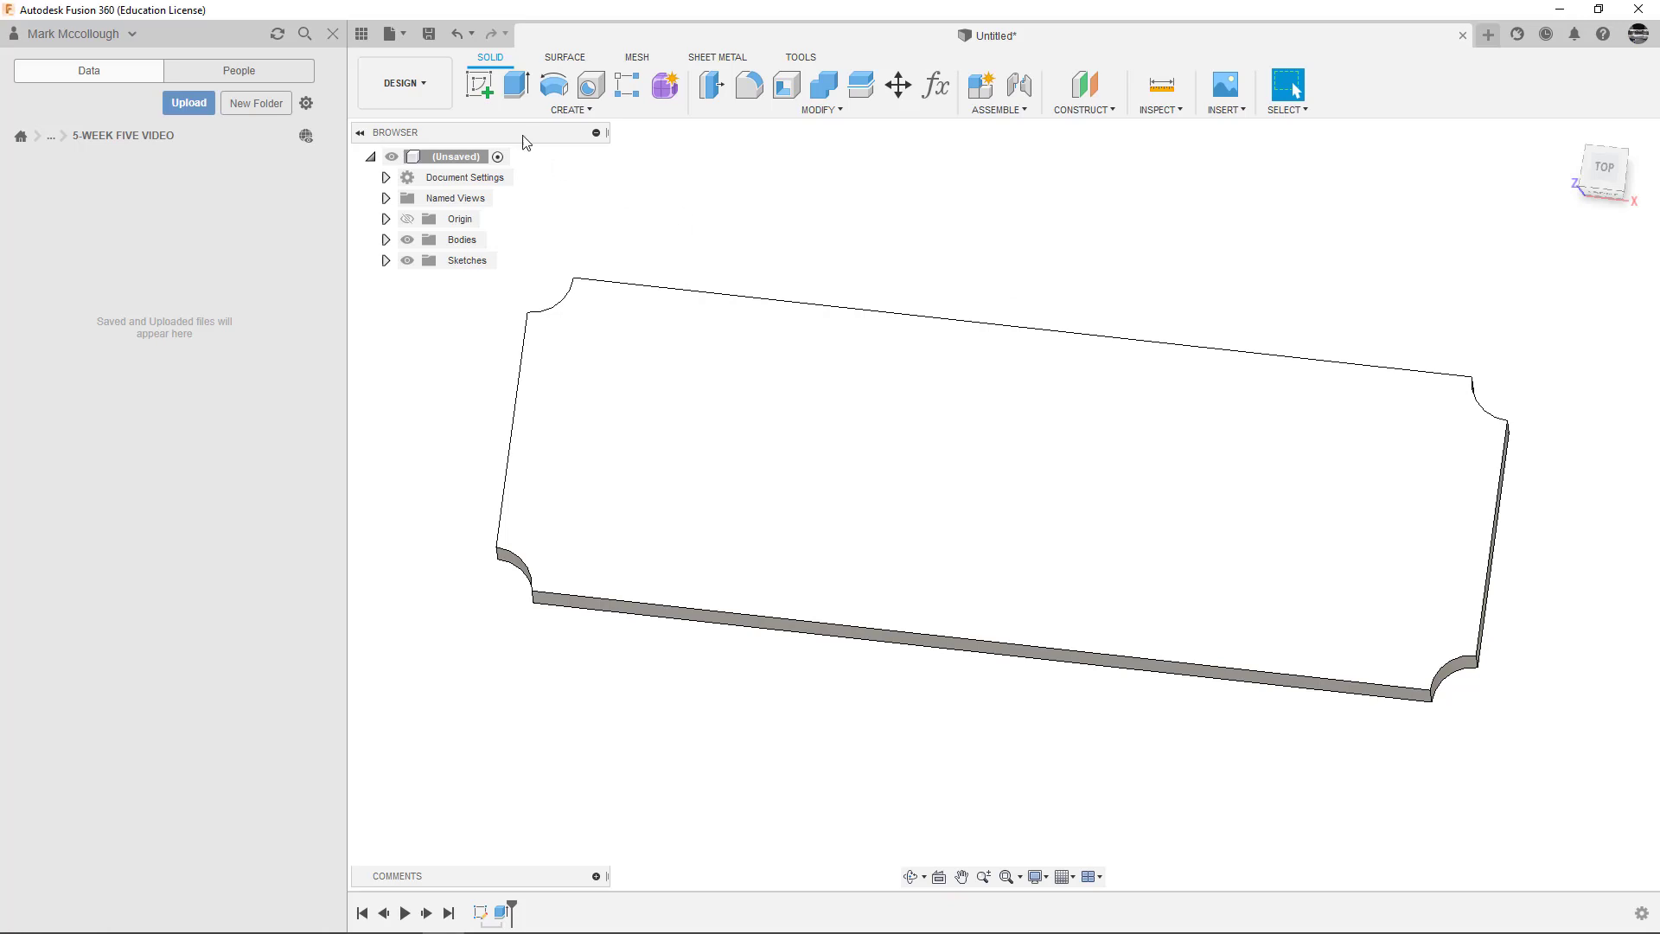
# - Save the design as 4X6 SIGN in the 5-WEEK FIVE VIDEO folder and hide the project file list
pyautogui.click(429, 34)
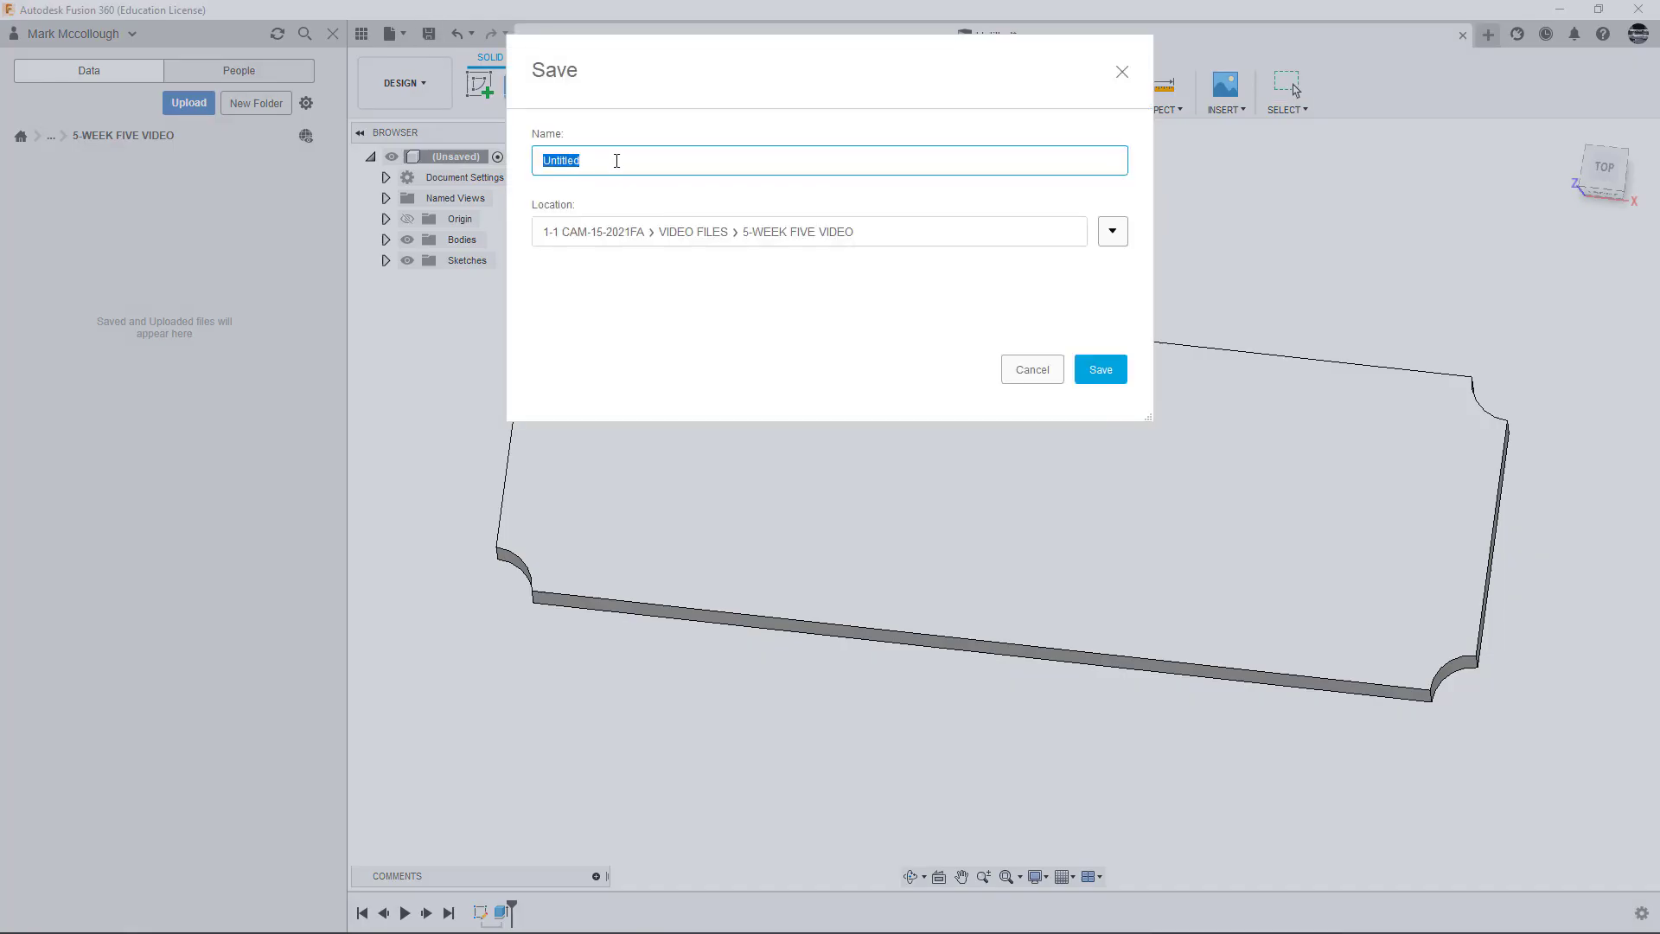
pyautogui.write('4X6 SIGN')
pyautogui.click(1100, 369)
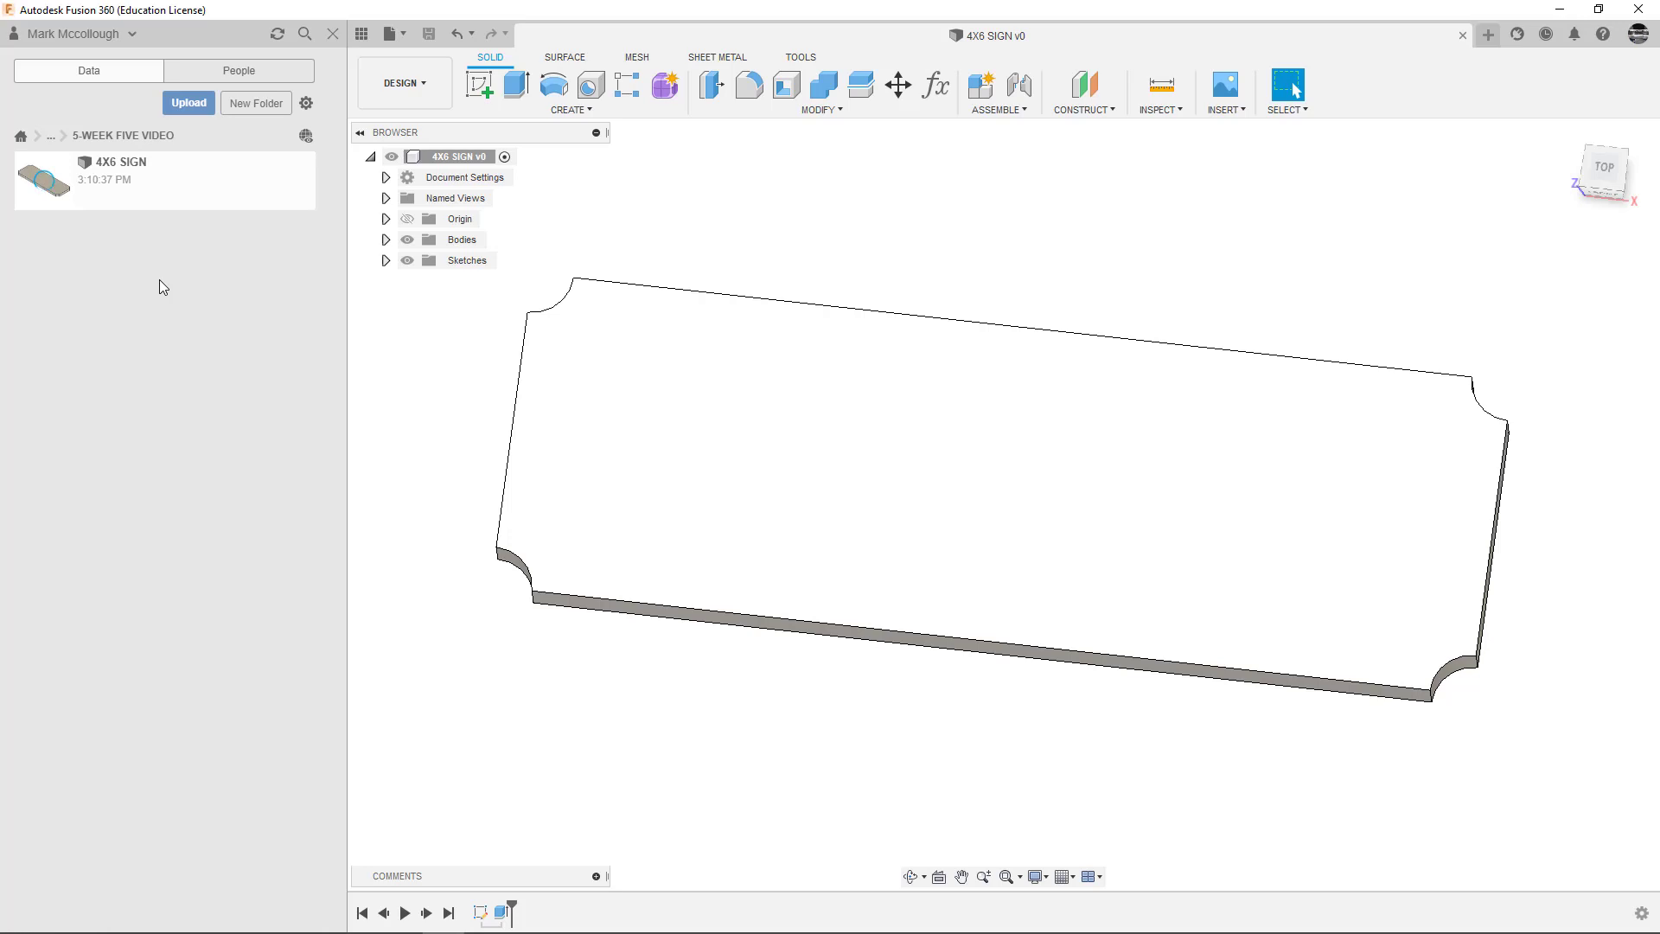
pyautogui.click(362, 36)
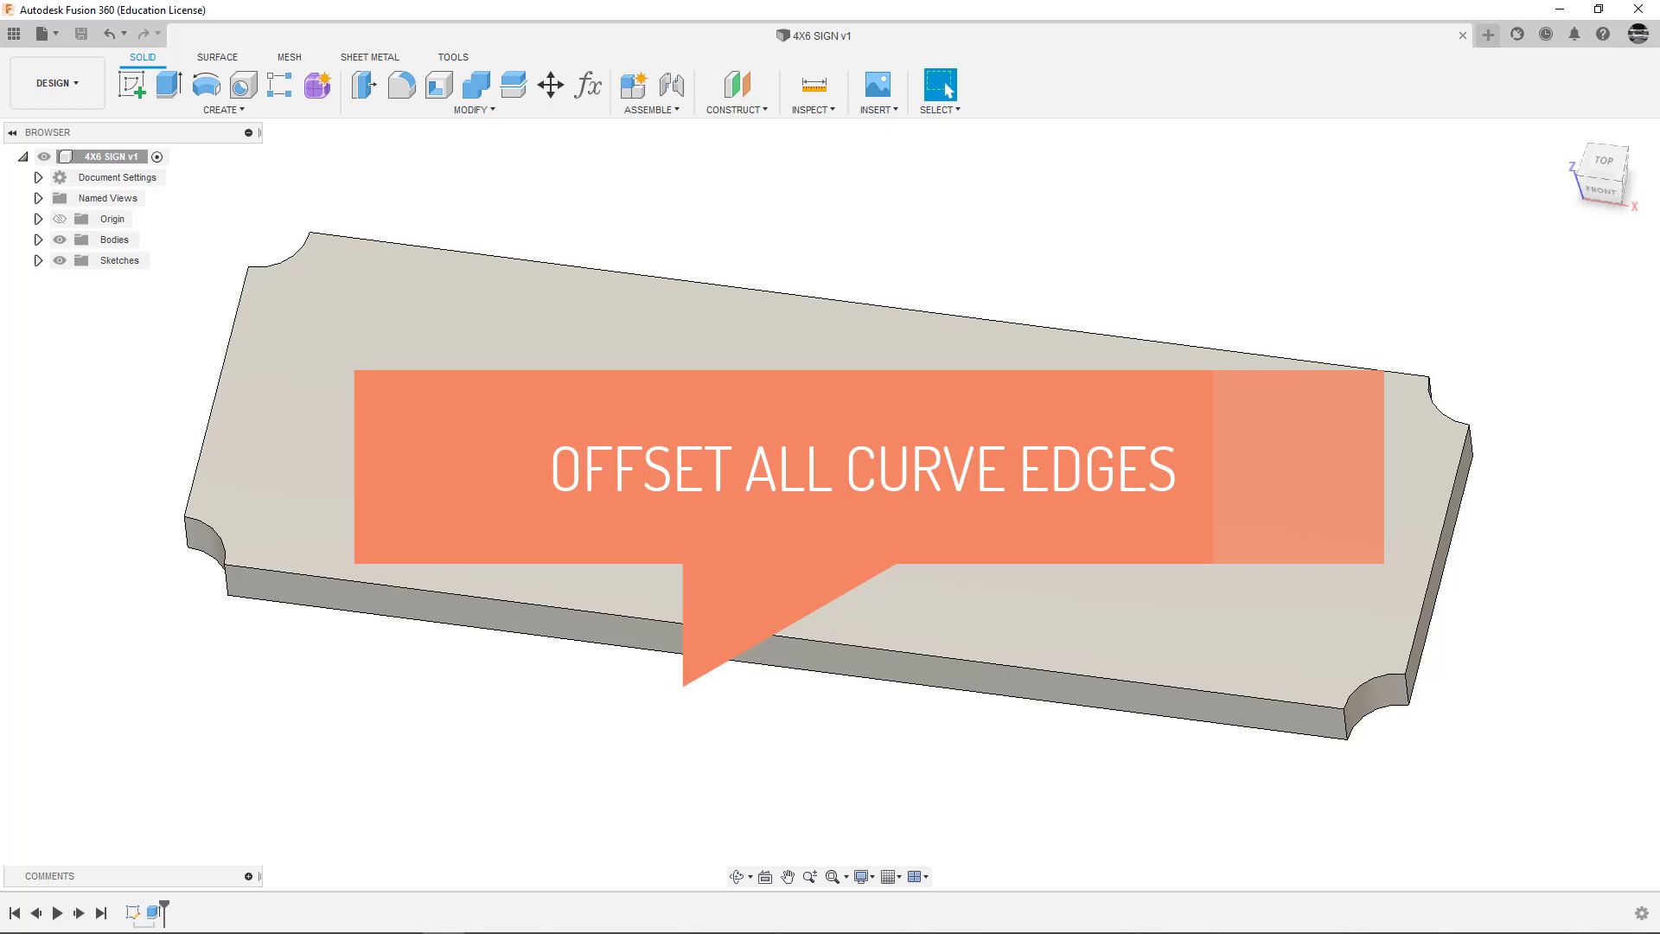
# - Create a new sketch on the large top face of the sign body and fit the whole face in view
pyautogui.click(640, 458)
pyautogui.click(126, 93)
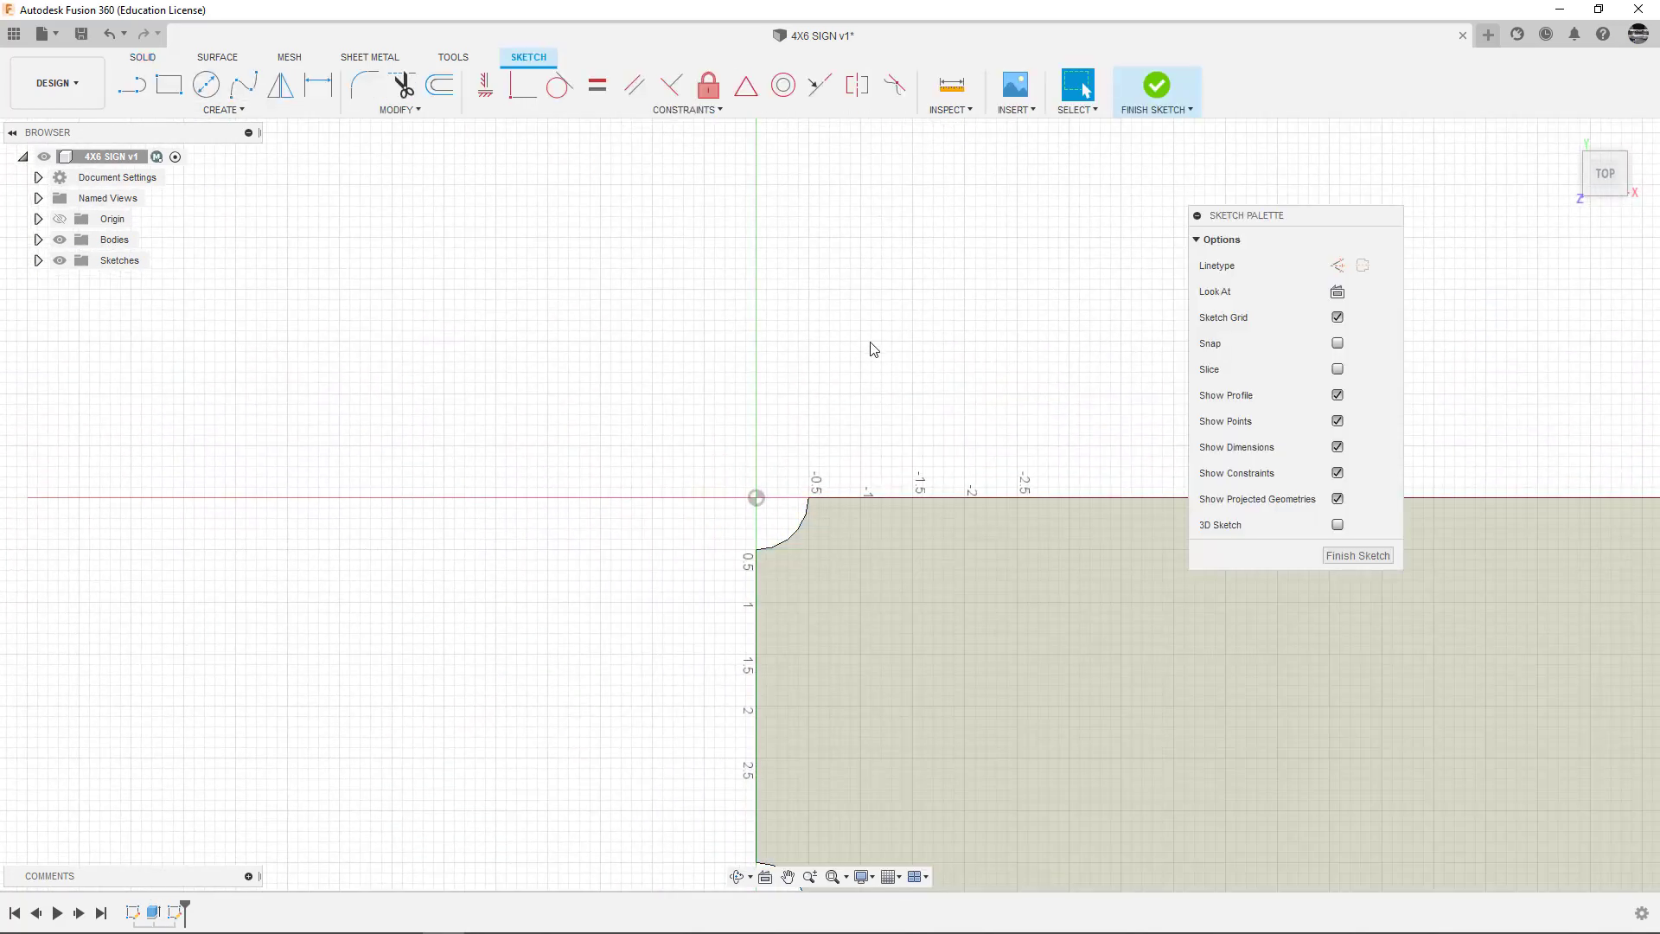
pyautogui.click(832, 876)
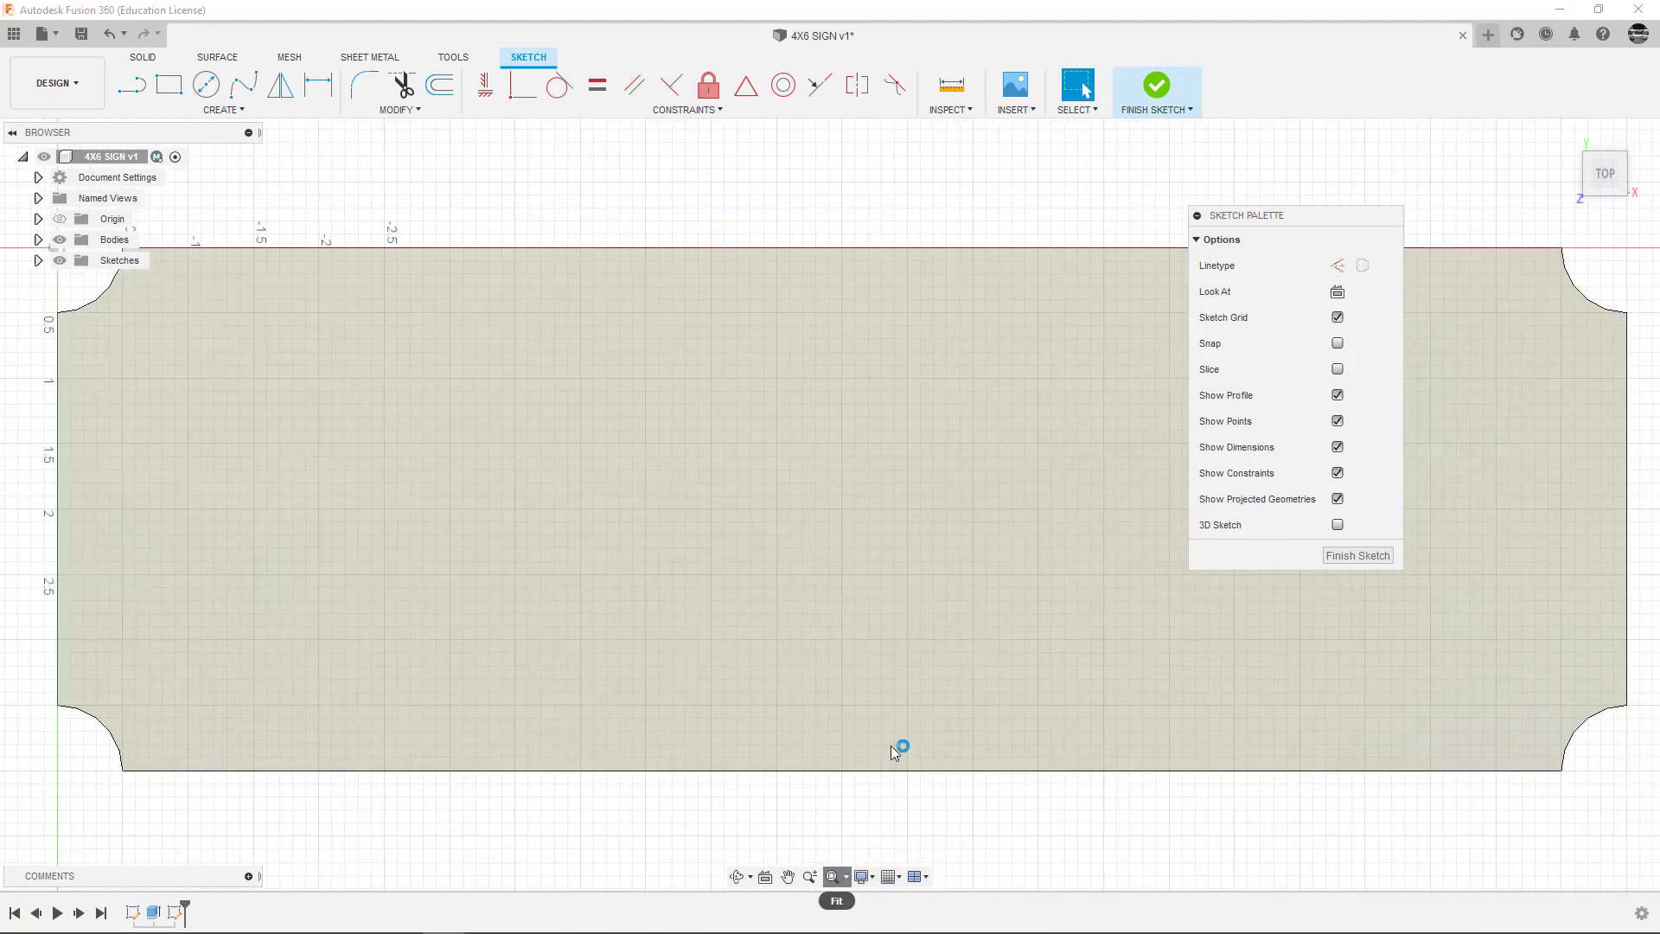
# - Offset the sign's outer edge chain on the top face inward by -0.375 in and finish the sketch
pyautogui.moveTo(1330, 227)
pyautogui.mouseDown()
pyautogui.moveTo(1419, 519)
pyautogui.moveTo(1585, 563)
pyautogui.moveTo(1324, 276)
pyautogui.moveTo(1242, 319)
pyautogui.mouseUp()
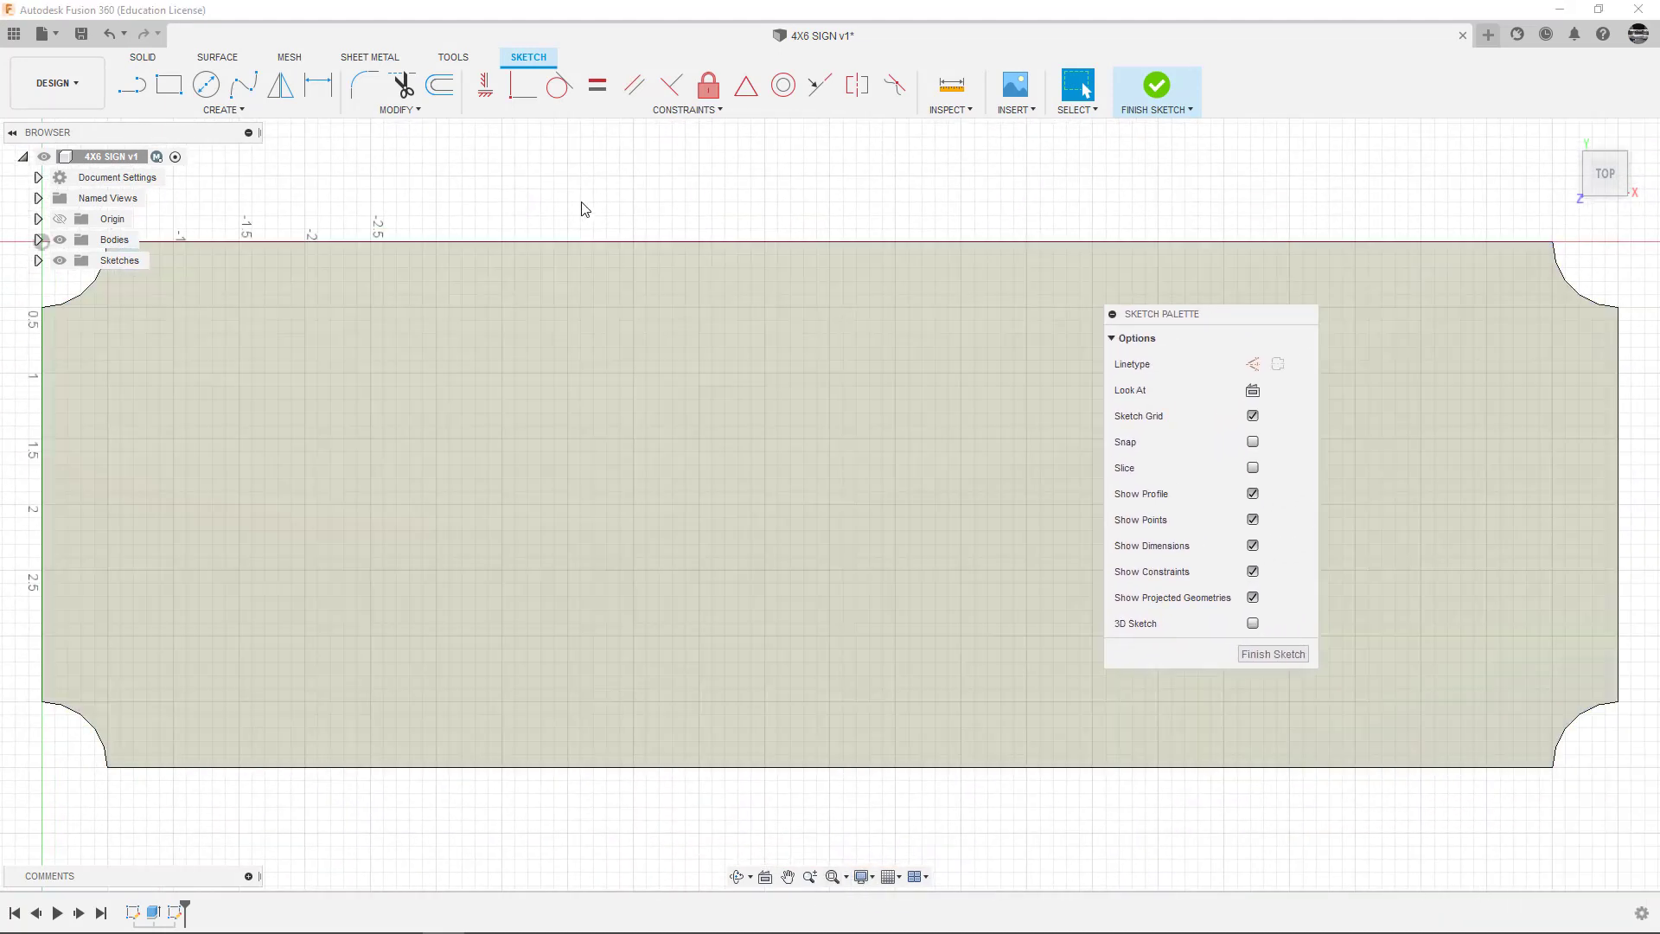
pyautogui.click(449, 97)
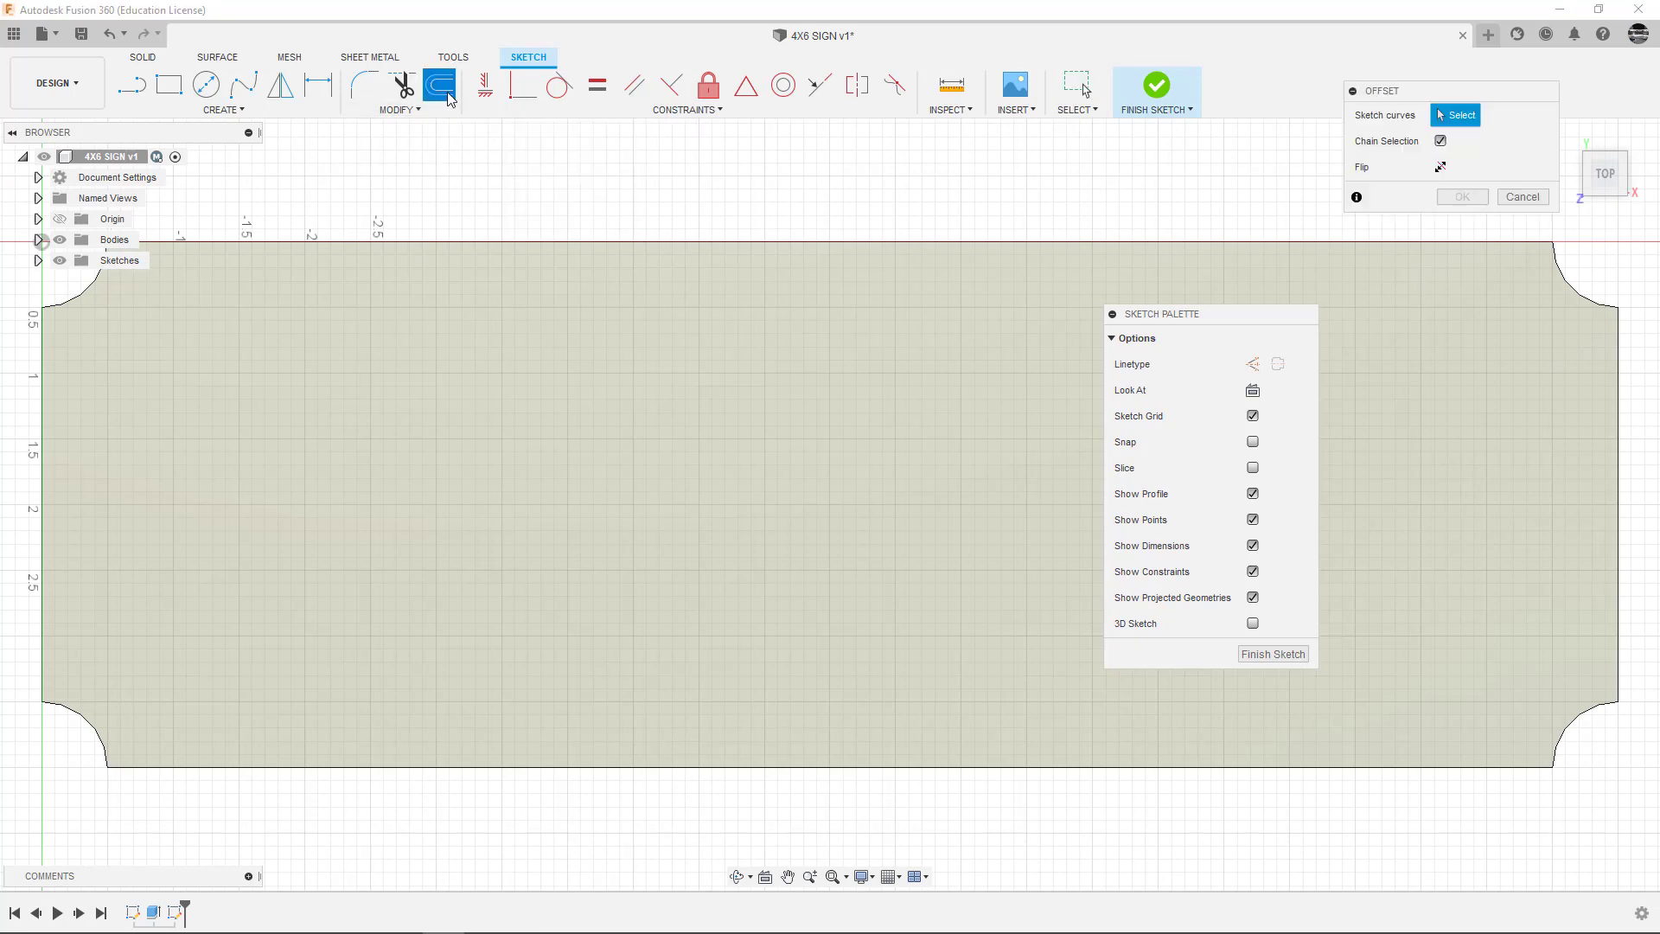
pyautogui.click(529, 242)
pyautogui.moveTo(528, 259); pyautogui.dragTo(529, 271)
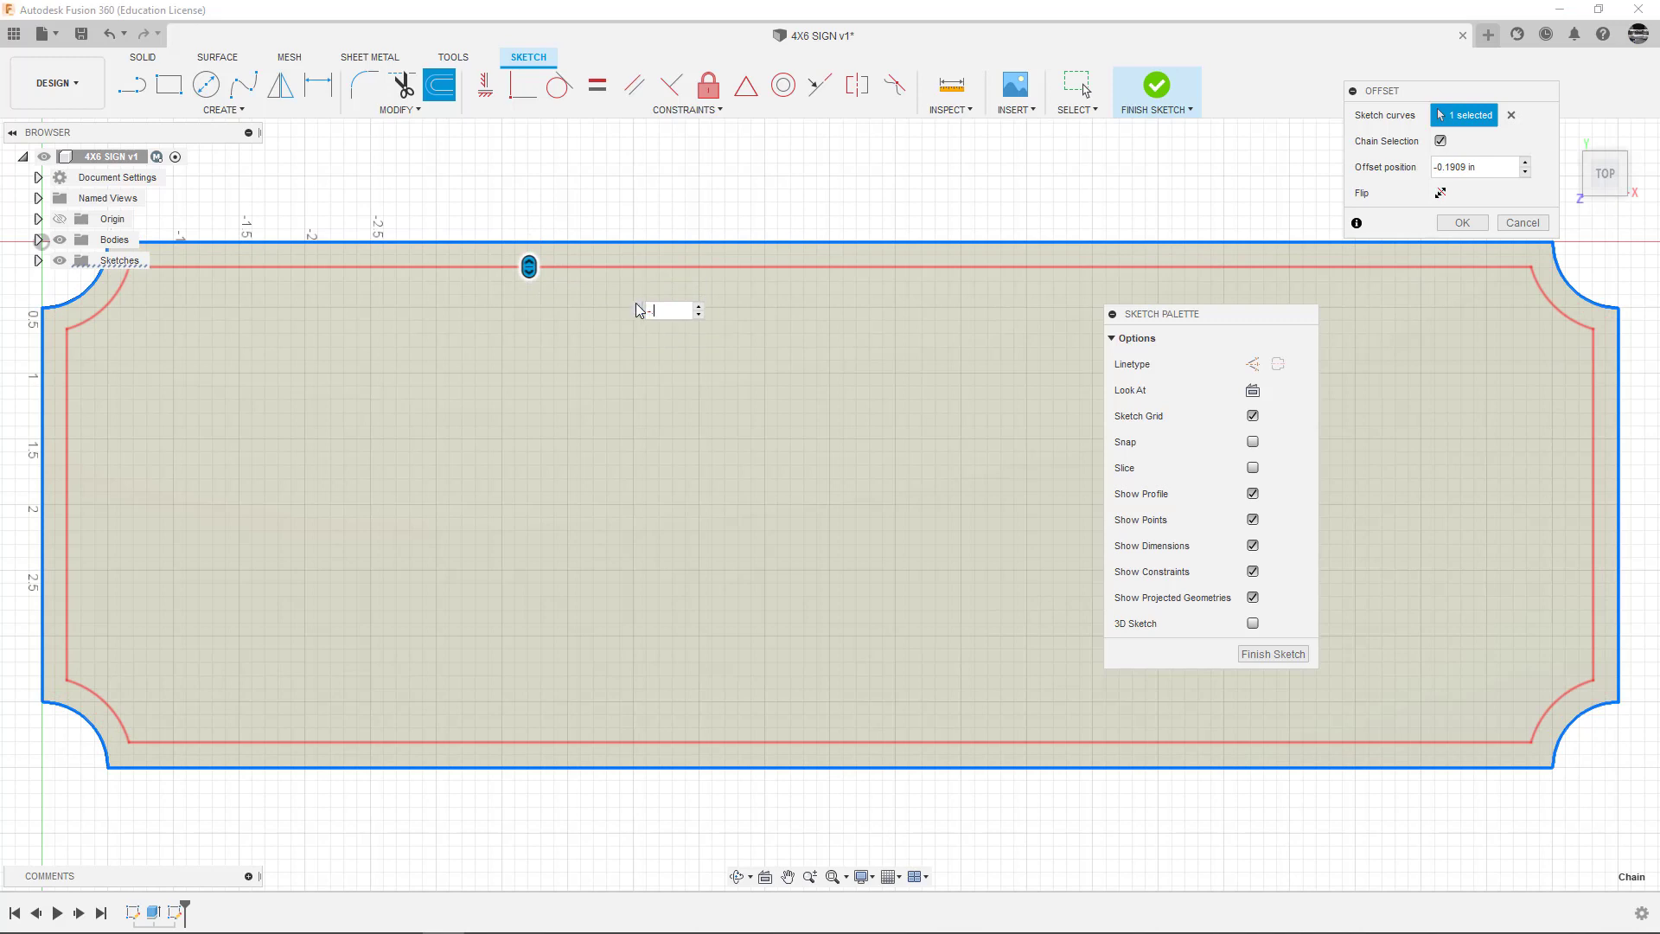
pyautogui.write('-.375')
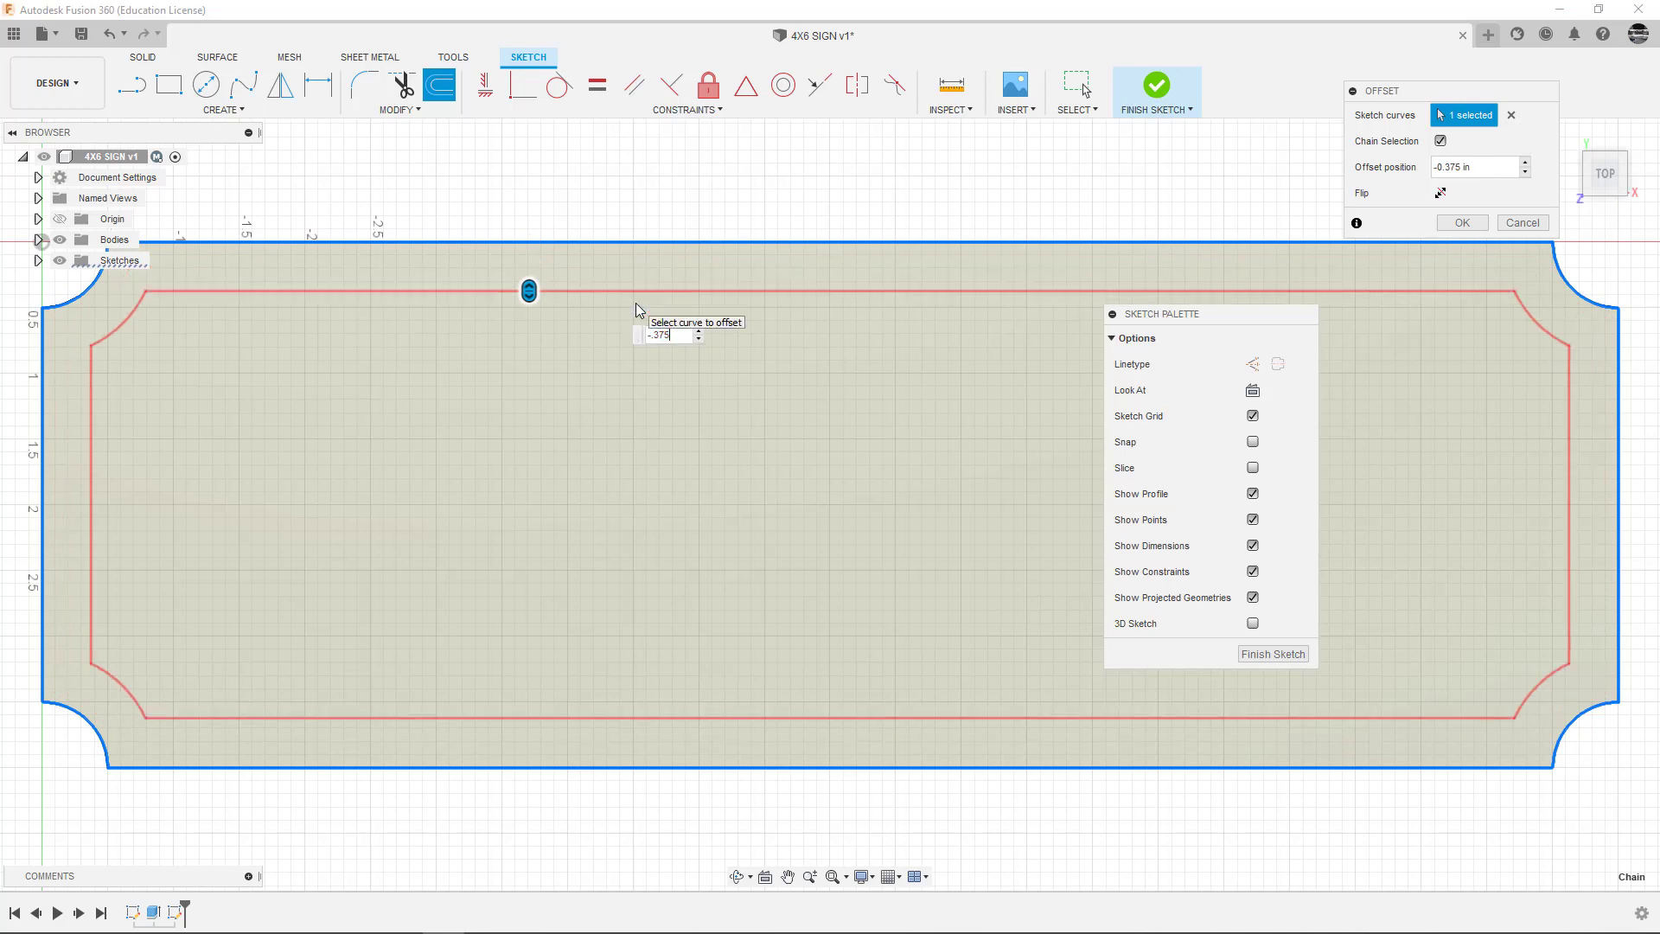
pyautogui.press('Return')
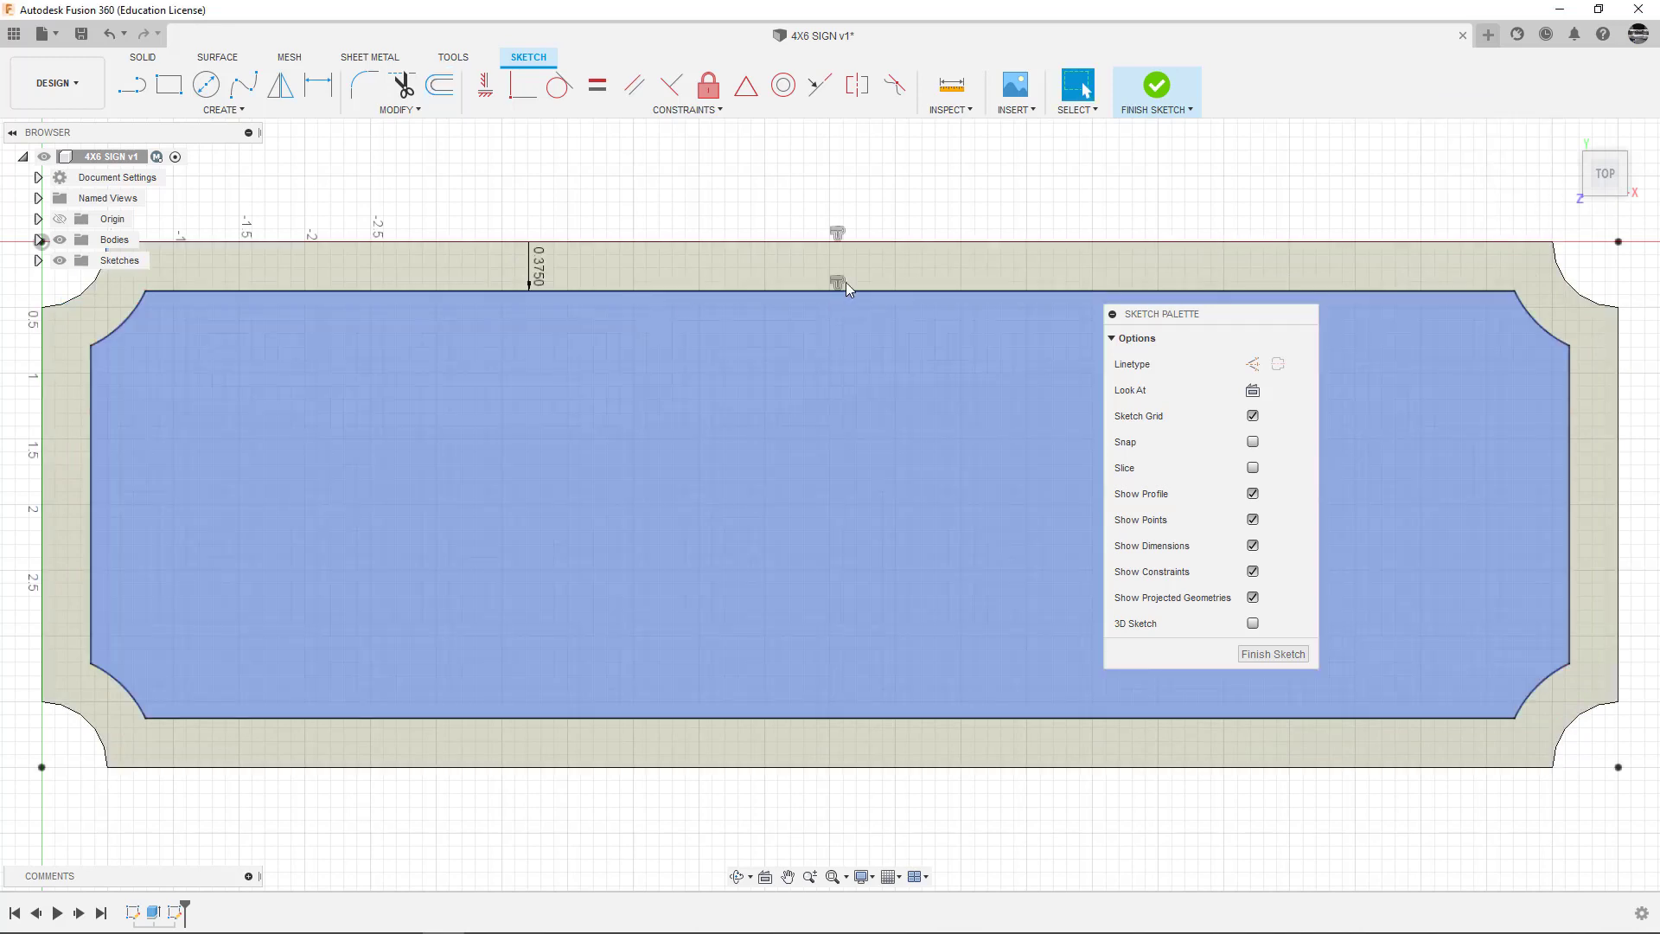
pyautogui.scroll(-2, 863, 432)
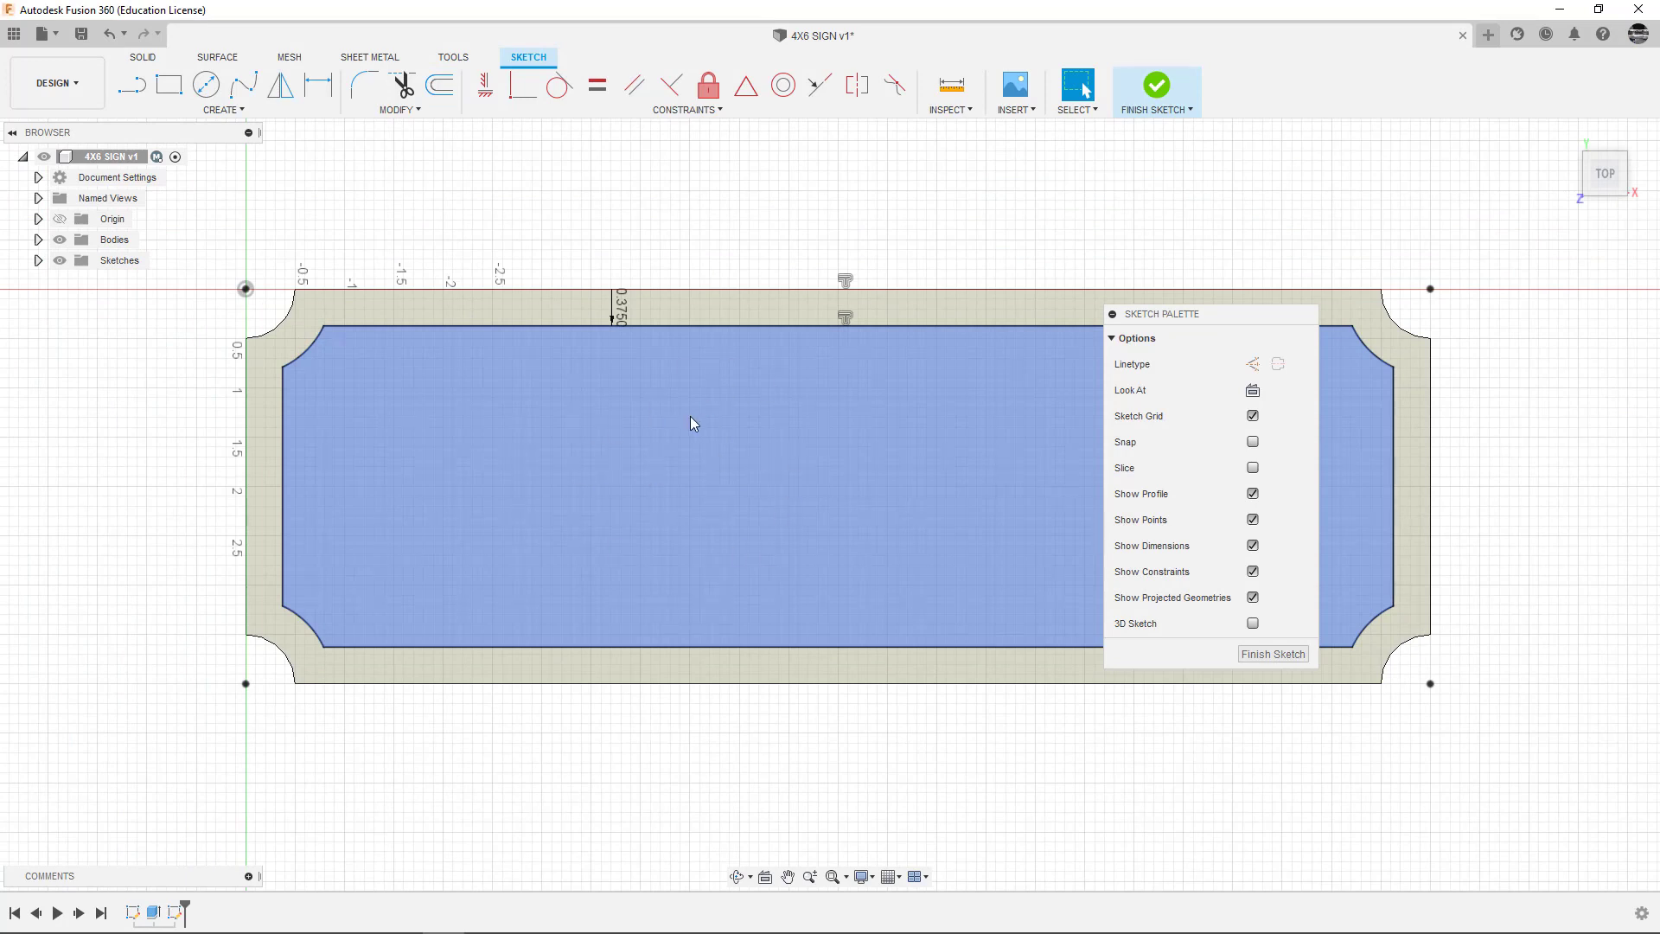
pyautogui.click(1270, 655)
pyautogui.moveTo(368, 766)
pyautogui.keyDown('shift'); pyautogui.mouseDown(button='middle')
pyautogui.moveTo(359, 708)
pyautogui.moveTo(315, 674)
pyautogui.moveTo(344, 685)
pyautogui.moveTo(329, 689)
pyautogui.mouseUp(button='middle'); pyautogui.keyUp('shift')
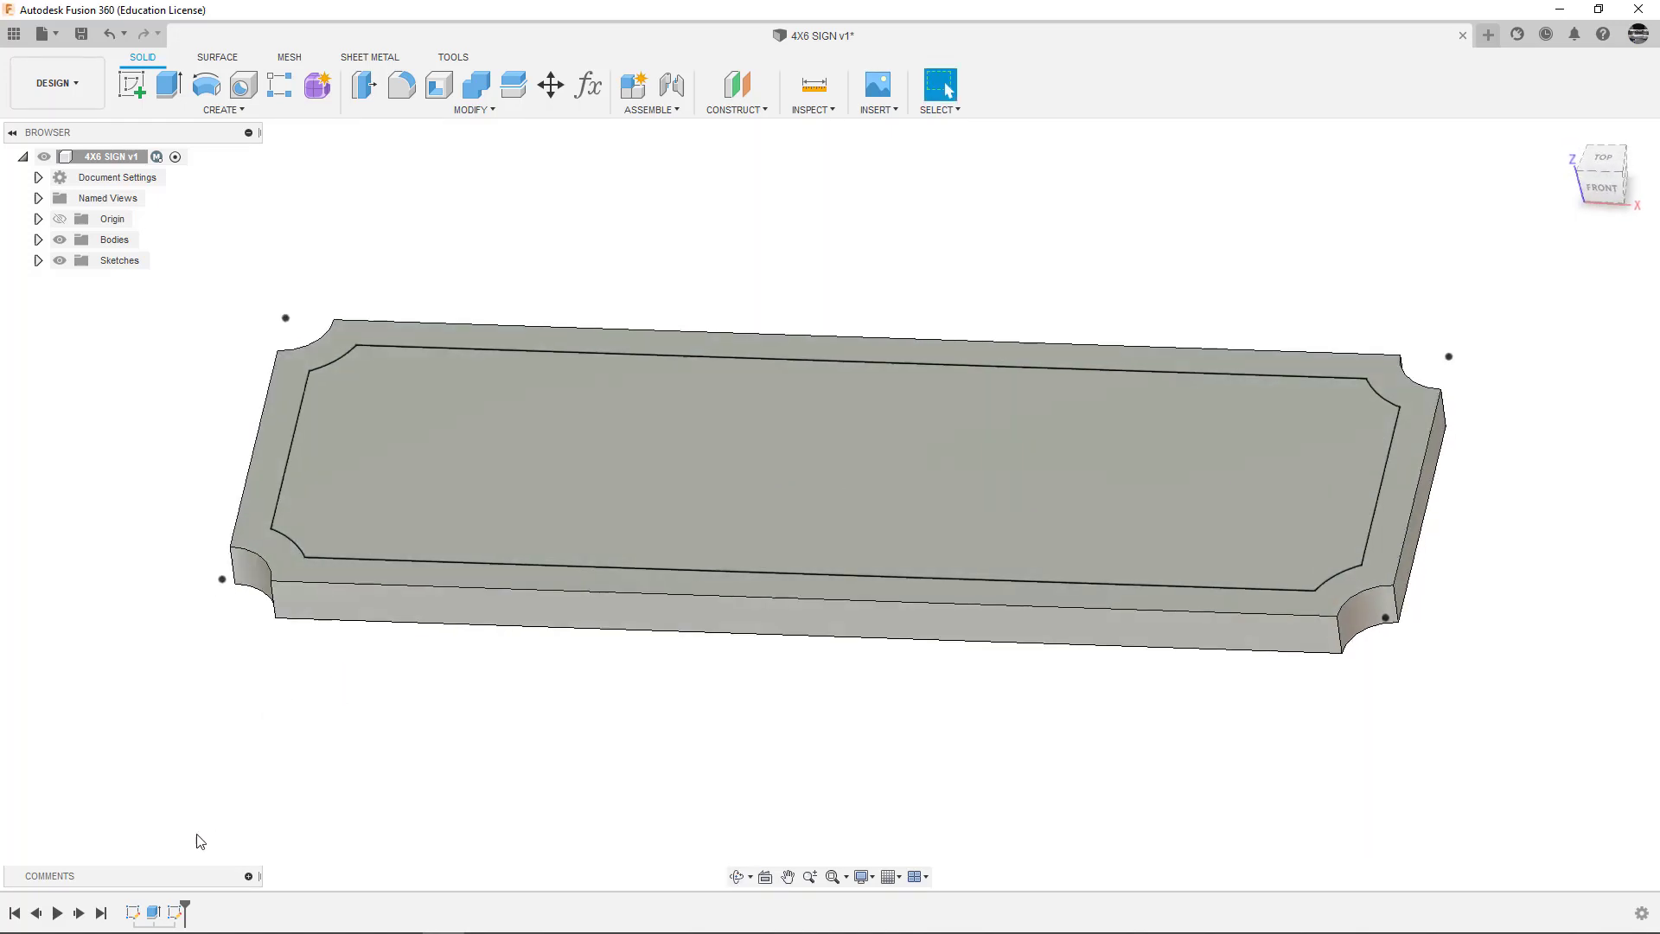
# - Edit the first sketch to set the rectangle's length to 4 in, and finish the sketch to test the model update
pyautogui.rightClick(134, 918)
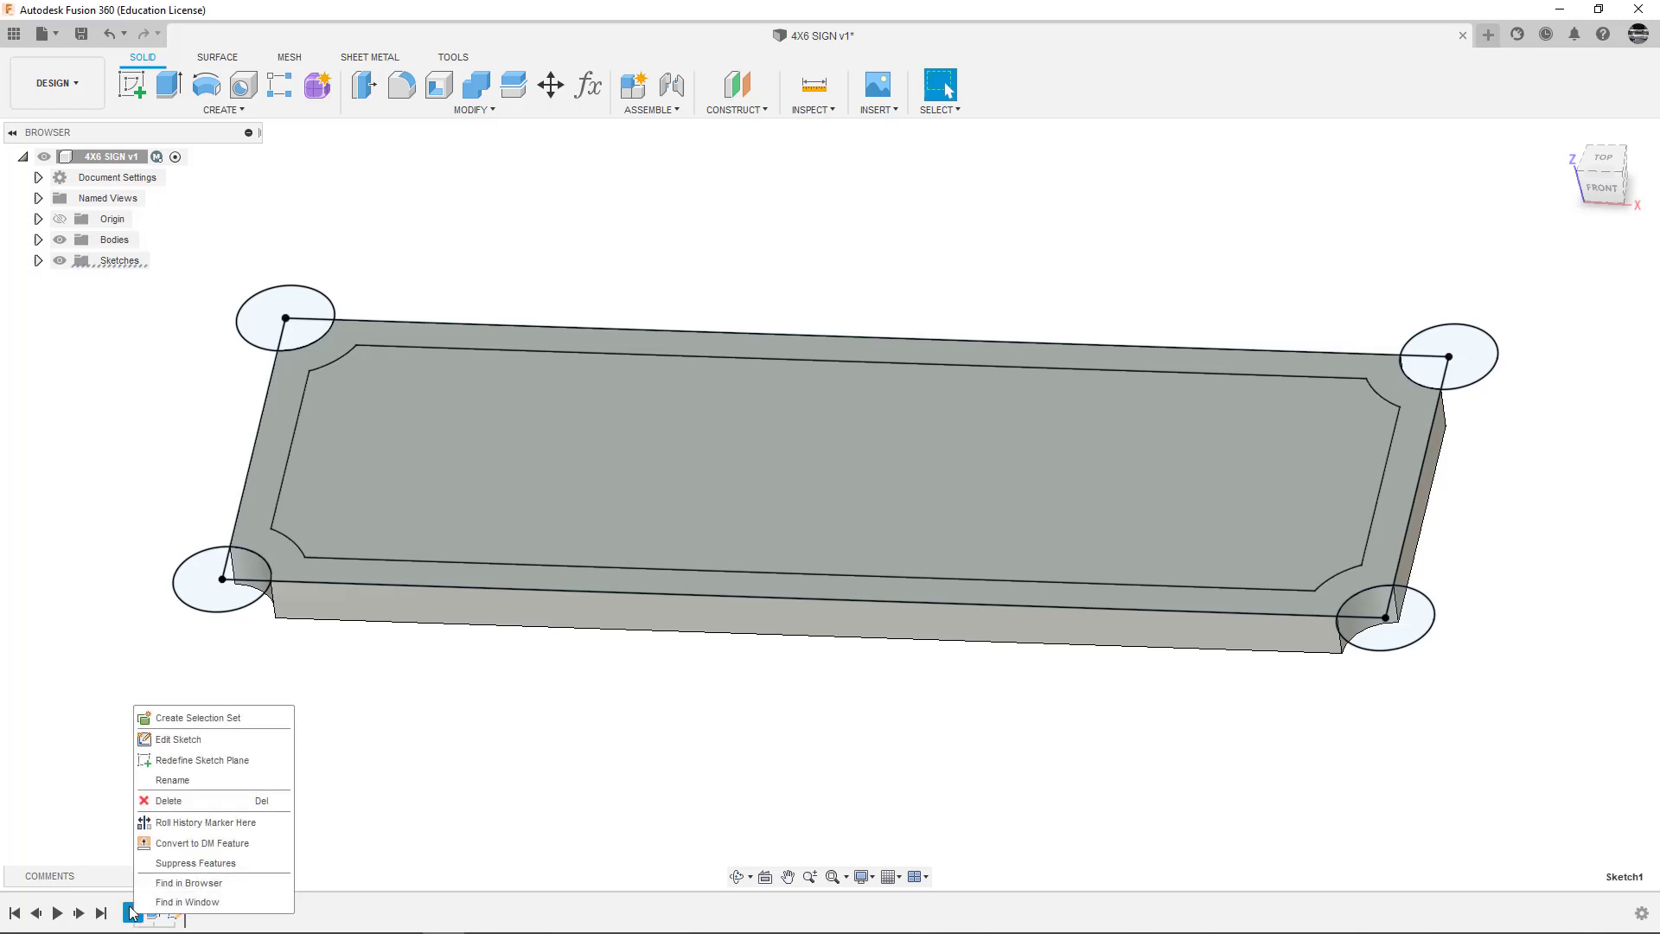
pyautogui.click(178, 739)
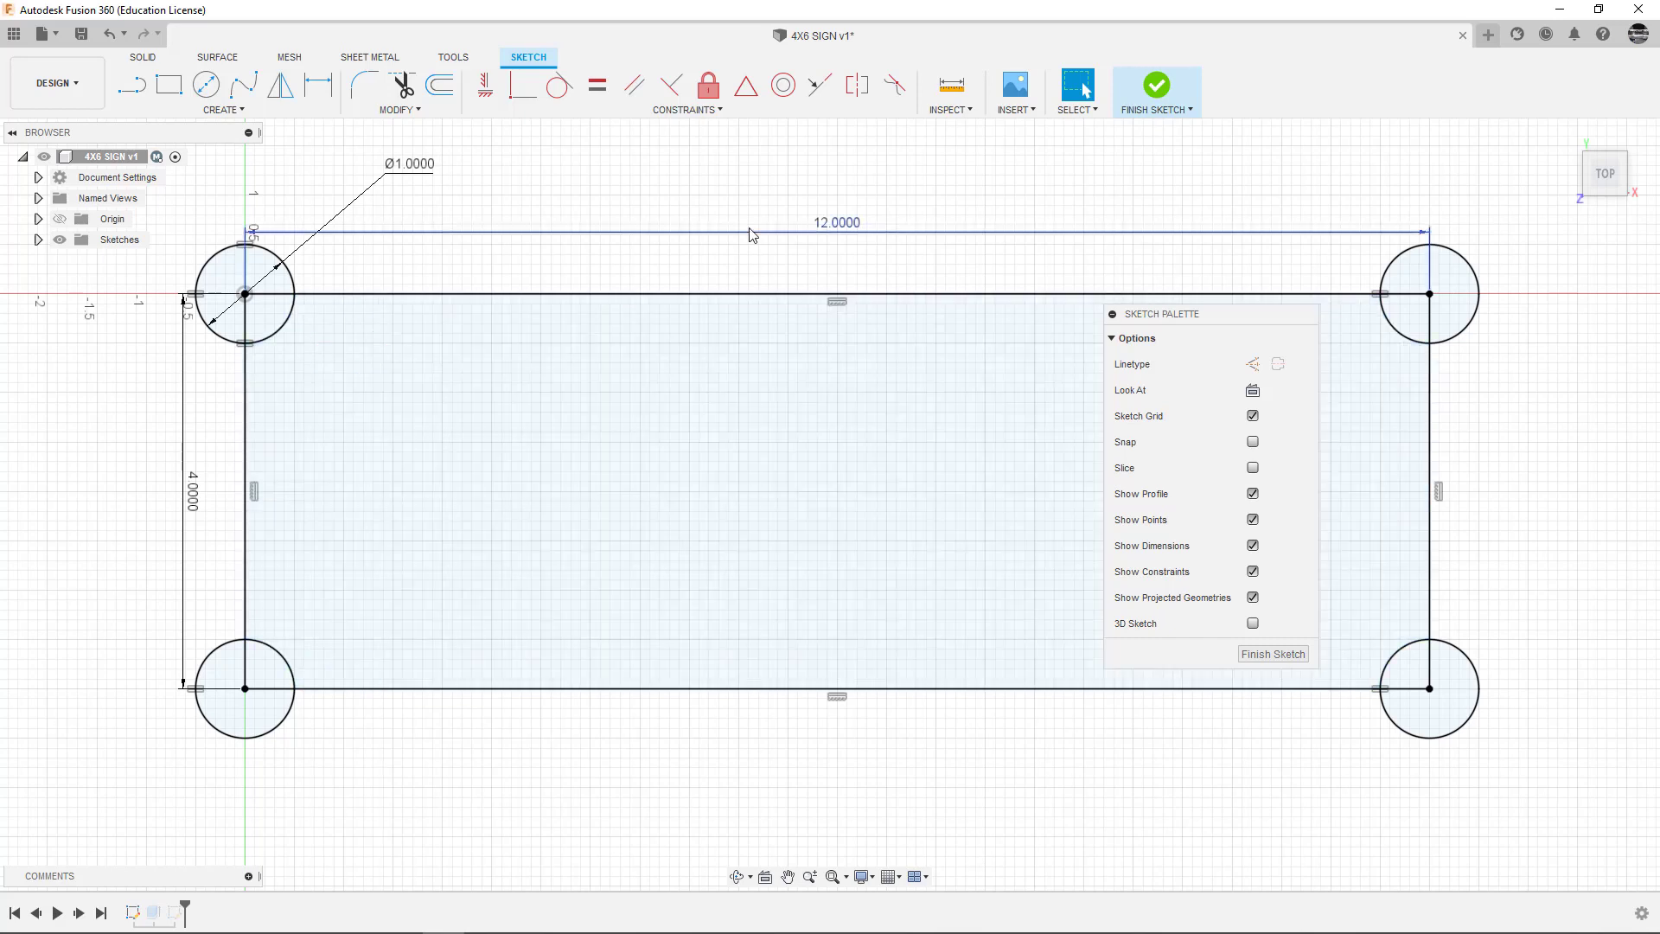
pyautogui.doubleClick(838, 223)
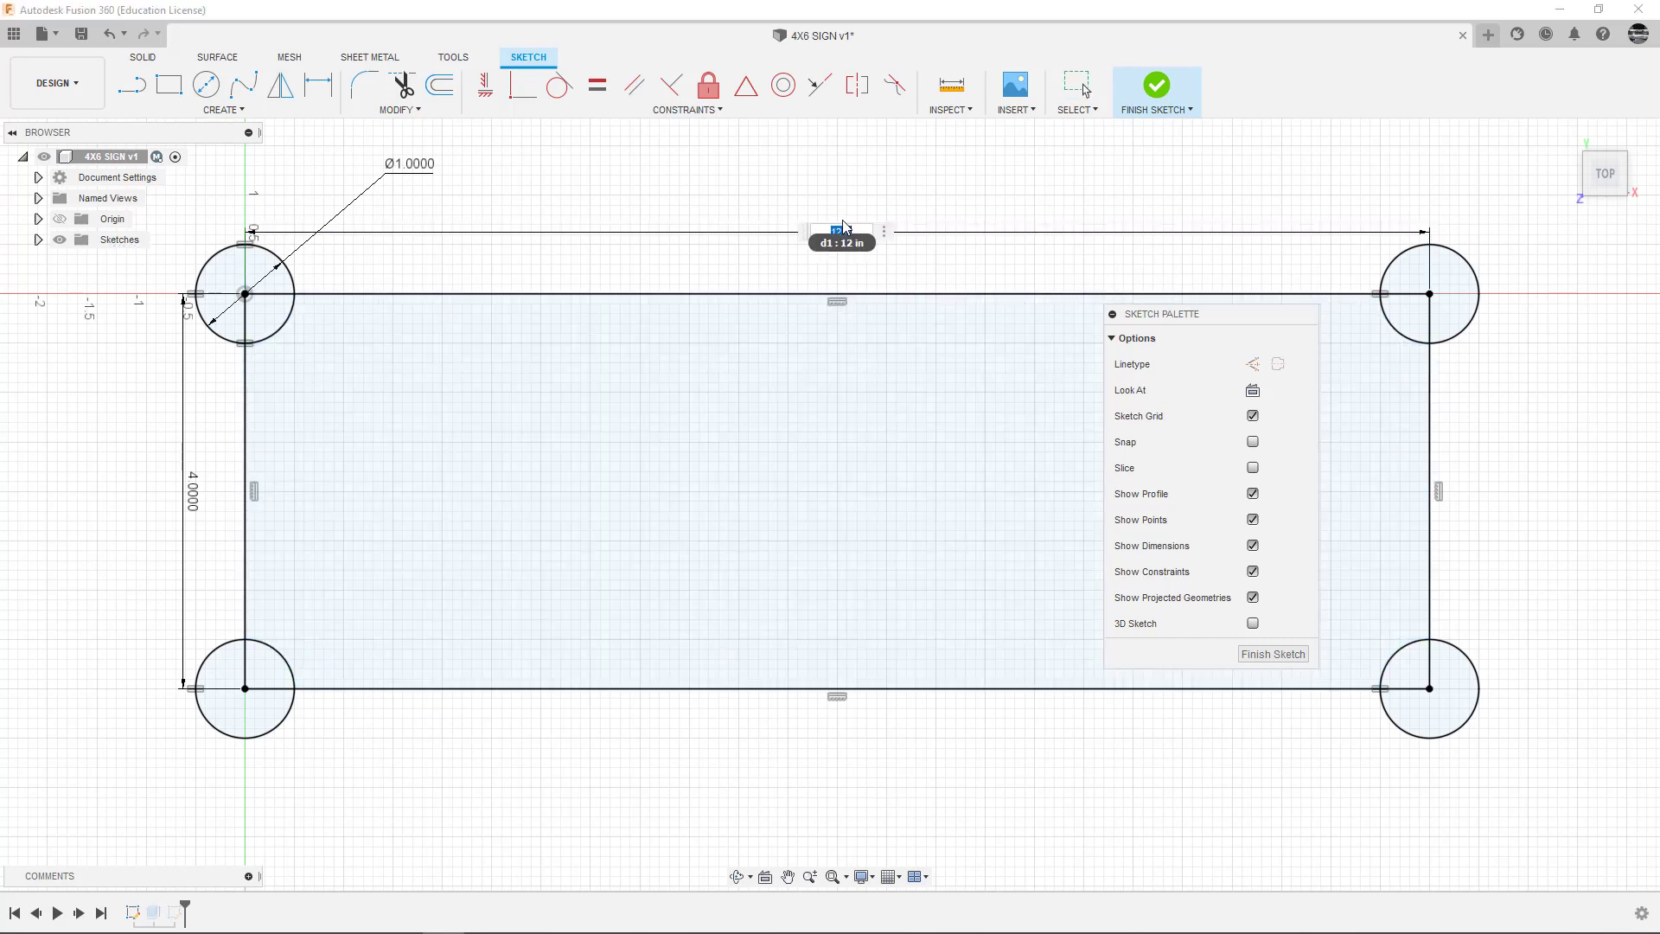
pyautogui.write('4')
pyautogui.press('Return')
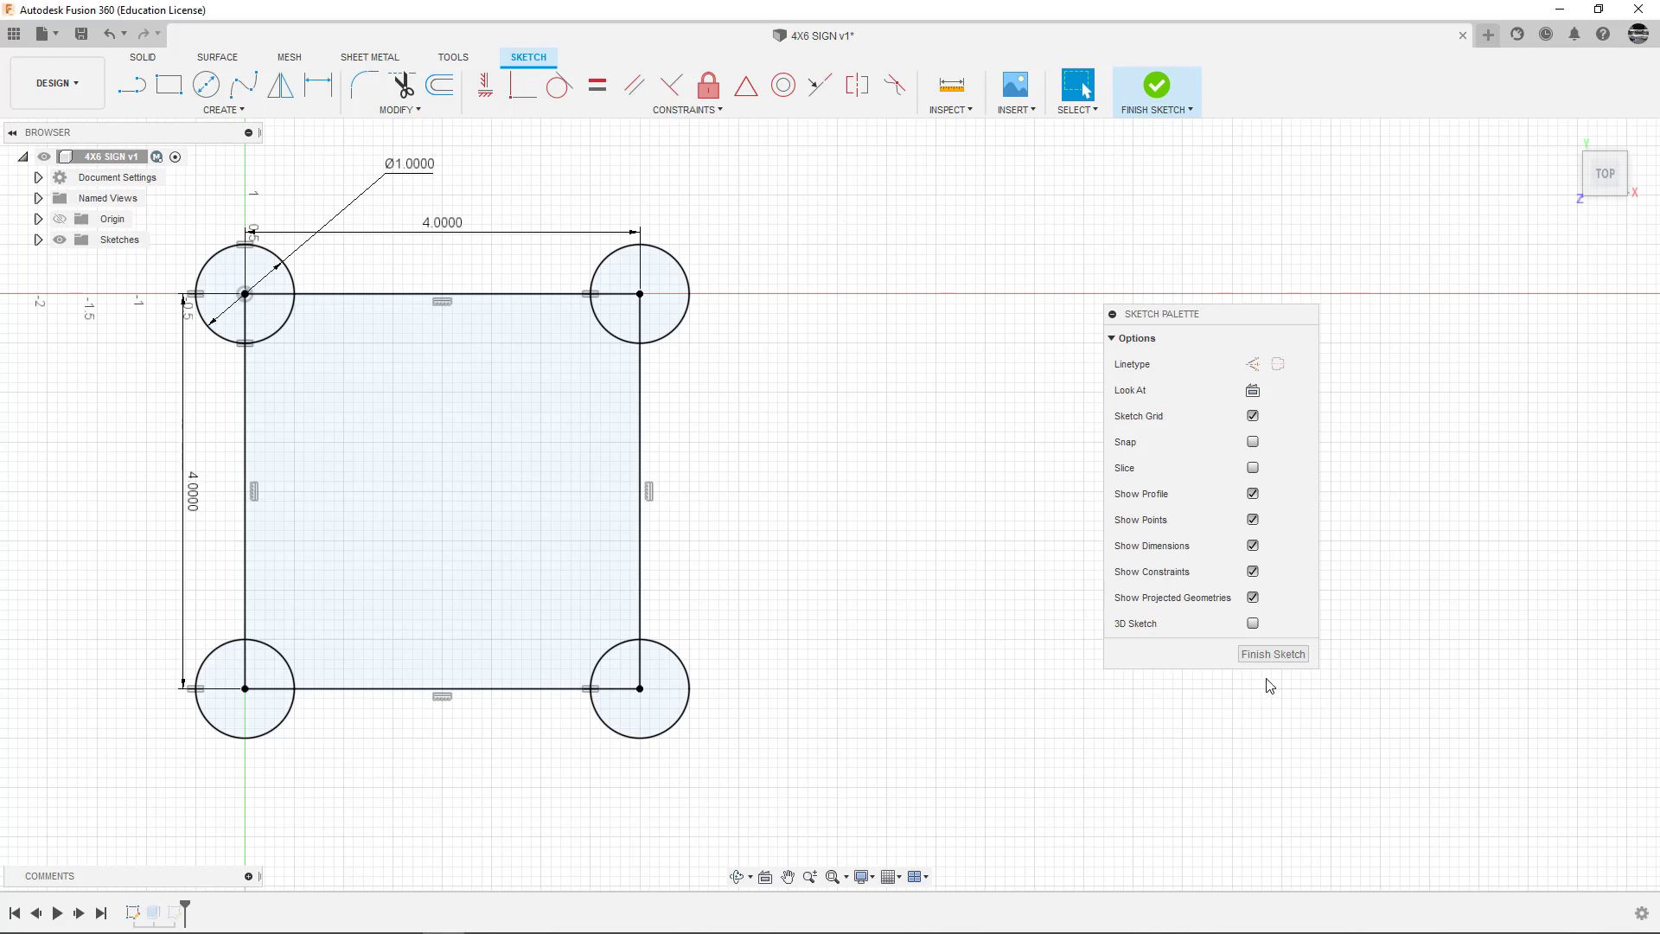
pyautogui.click(1273, 653)
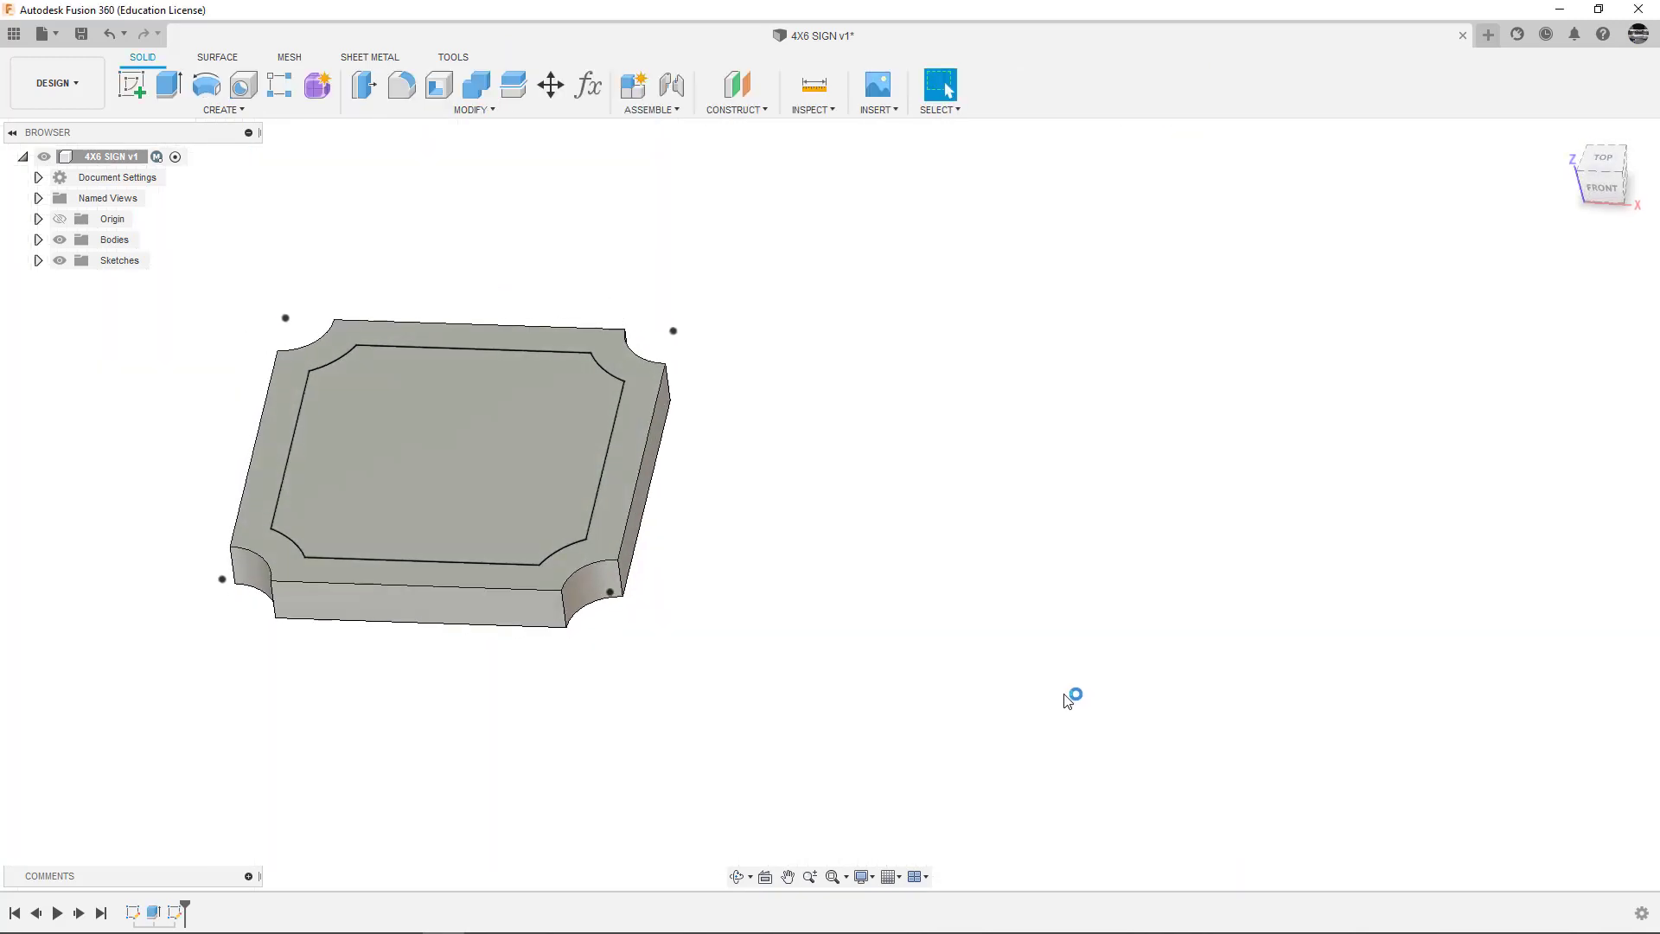
# - Reopen the first sketch, set the rectangle's length back to 12 in, and finish the sketch
pyautogui.rightClick(131, 914)
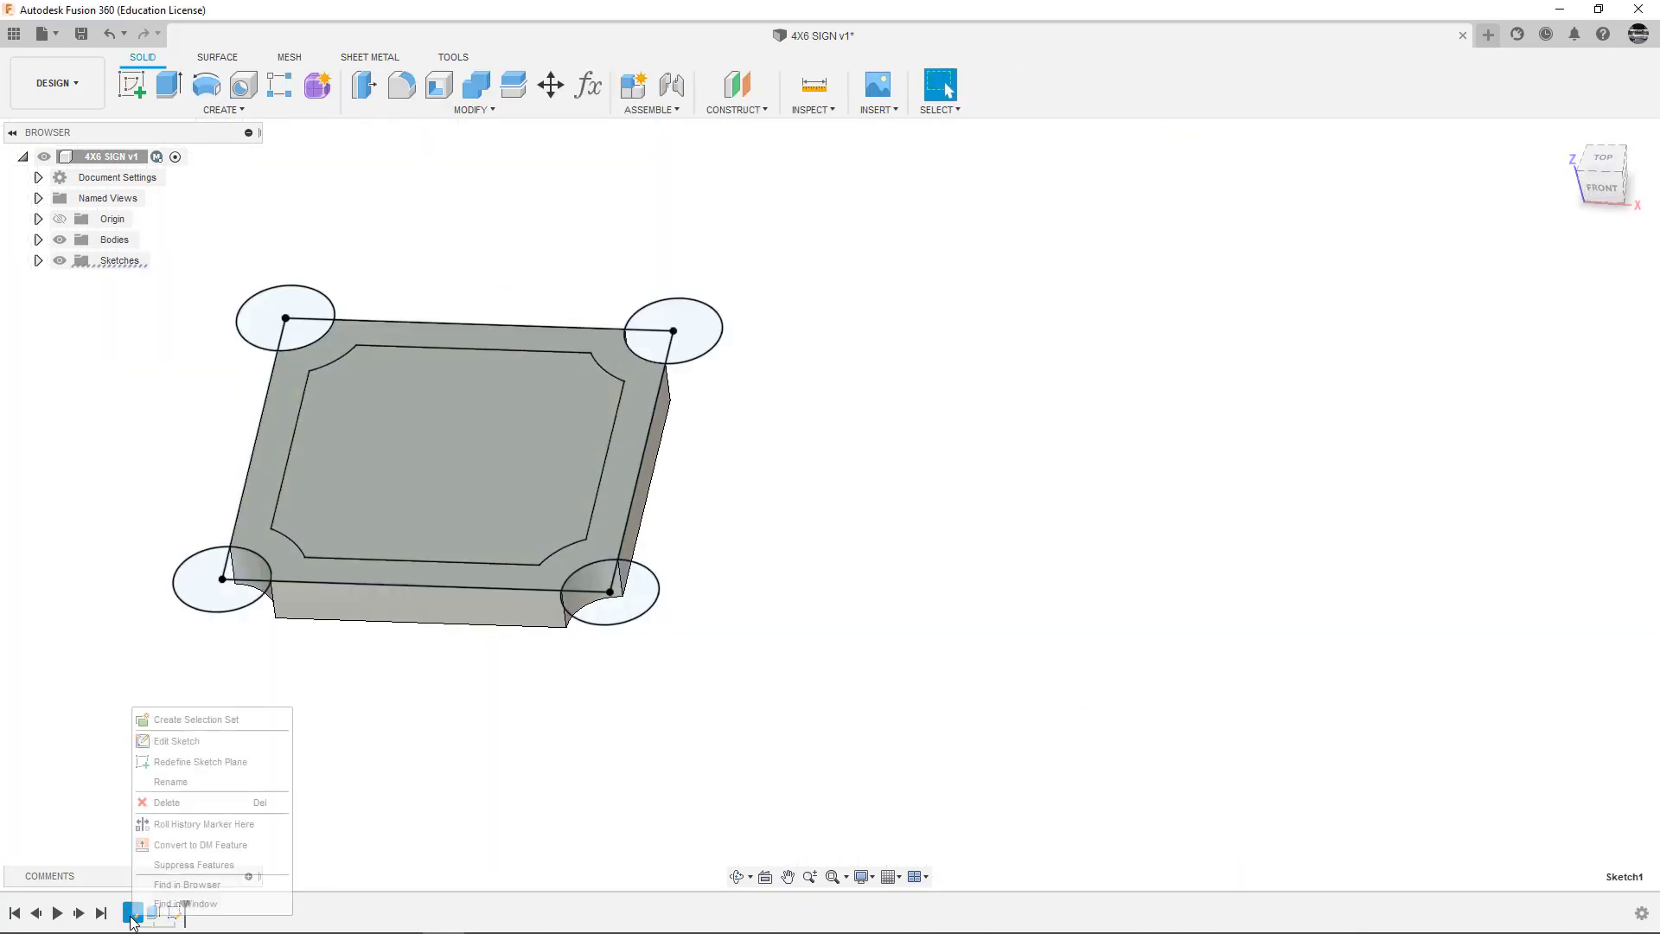
pyautogui.click(181, 741)
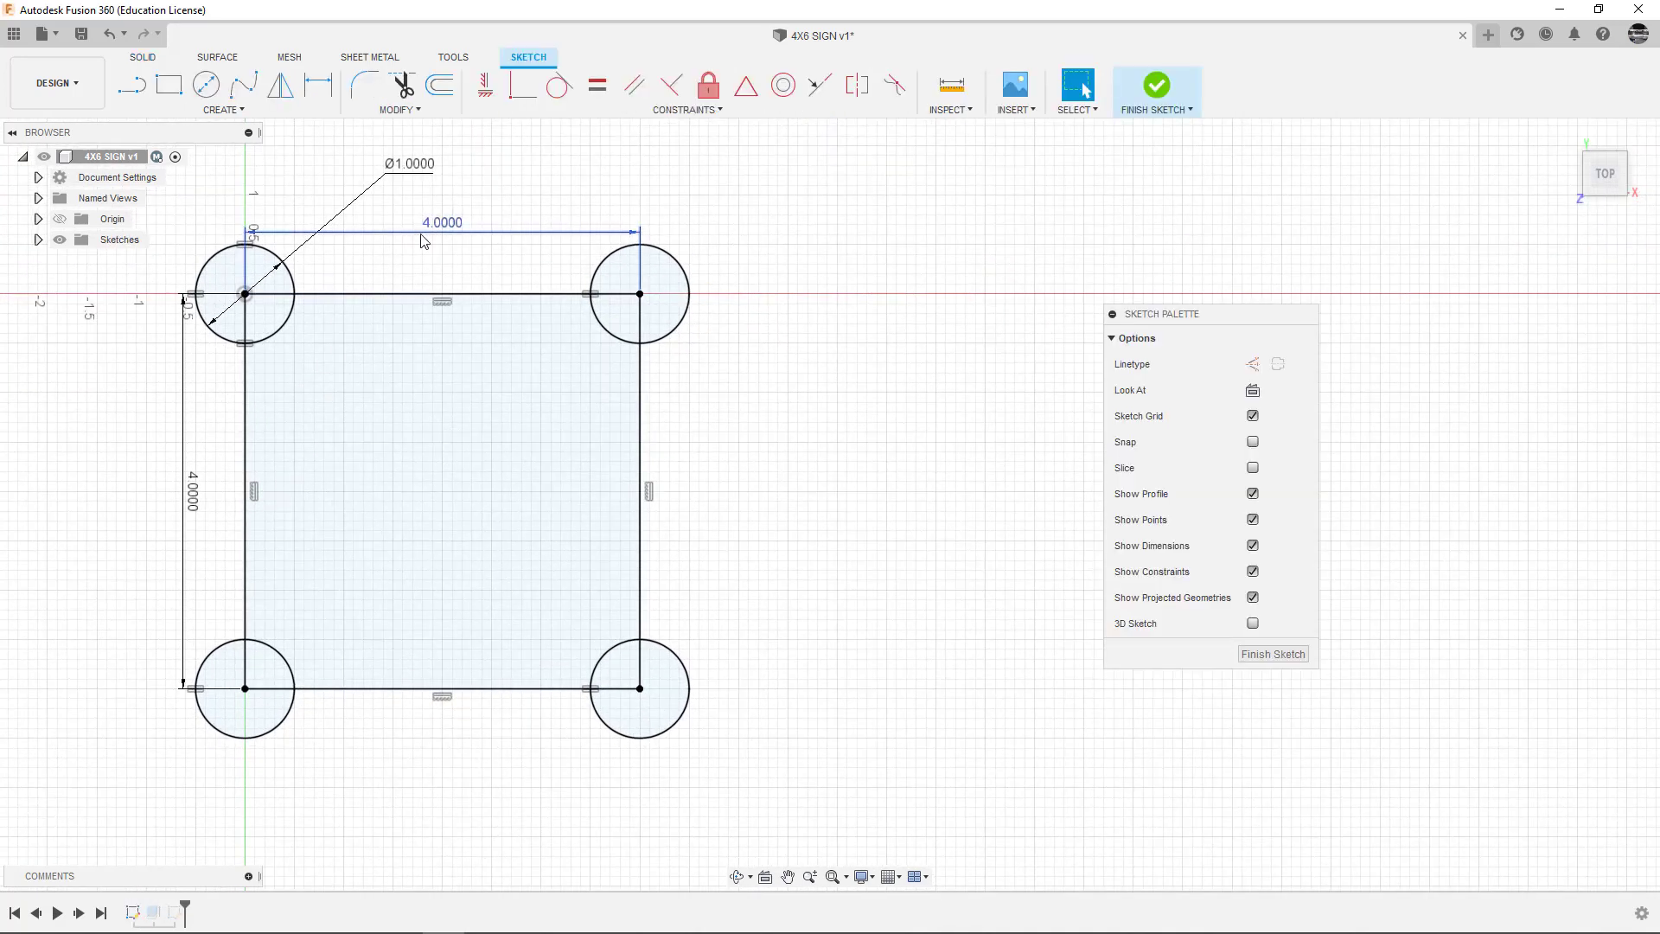
pyautogui.doubleClick(456, 229)
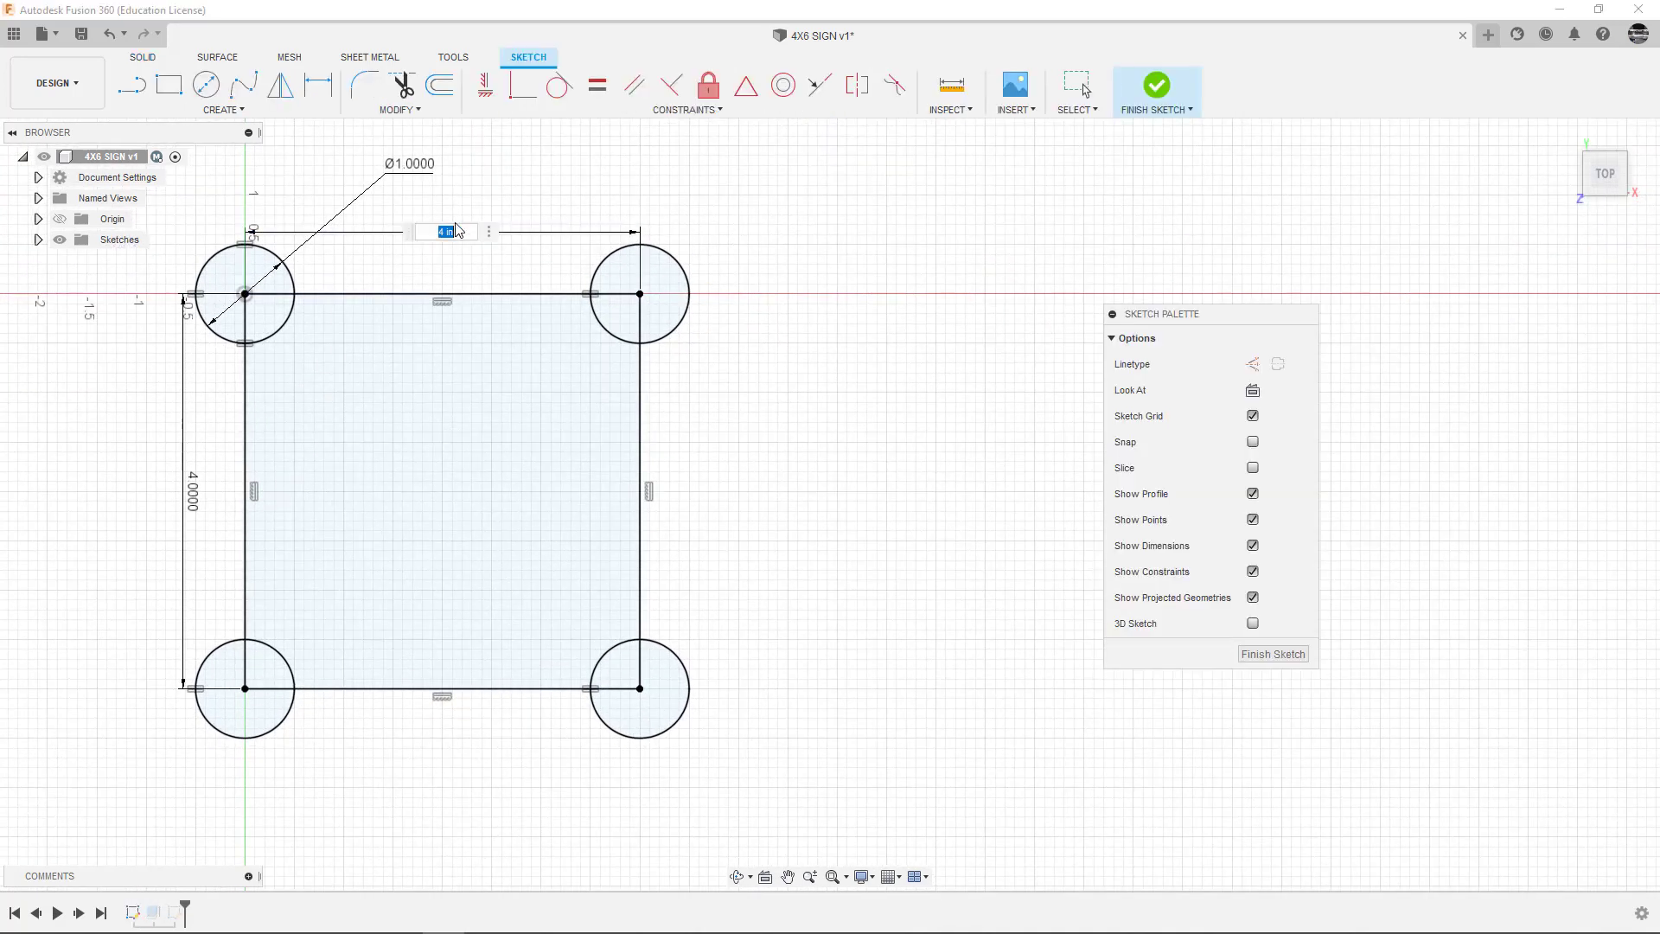
pyautogui.write('12')
pyautogui.press('Return')
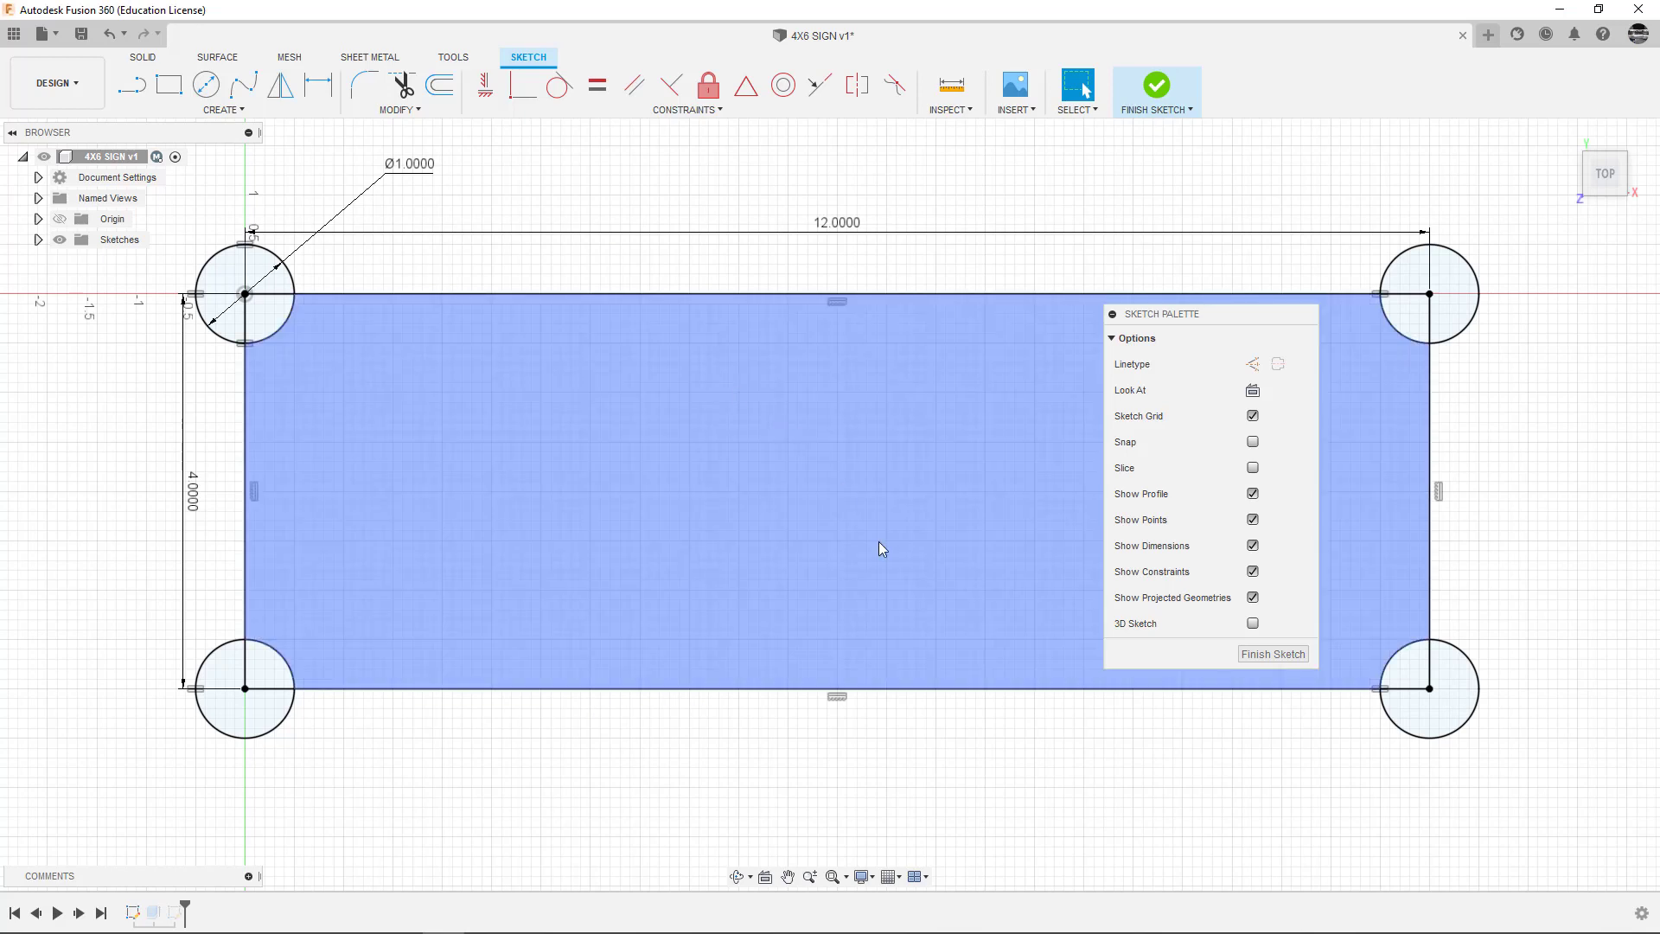
pyautogui.click(1263, 654)
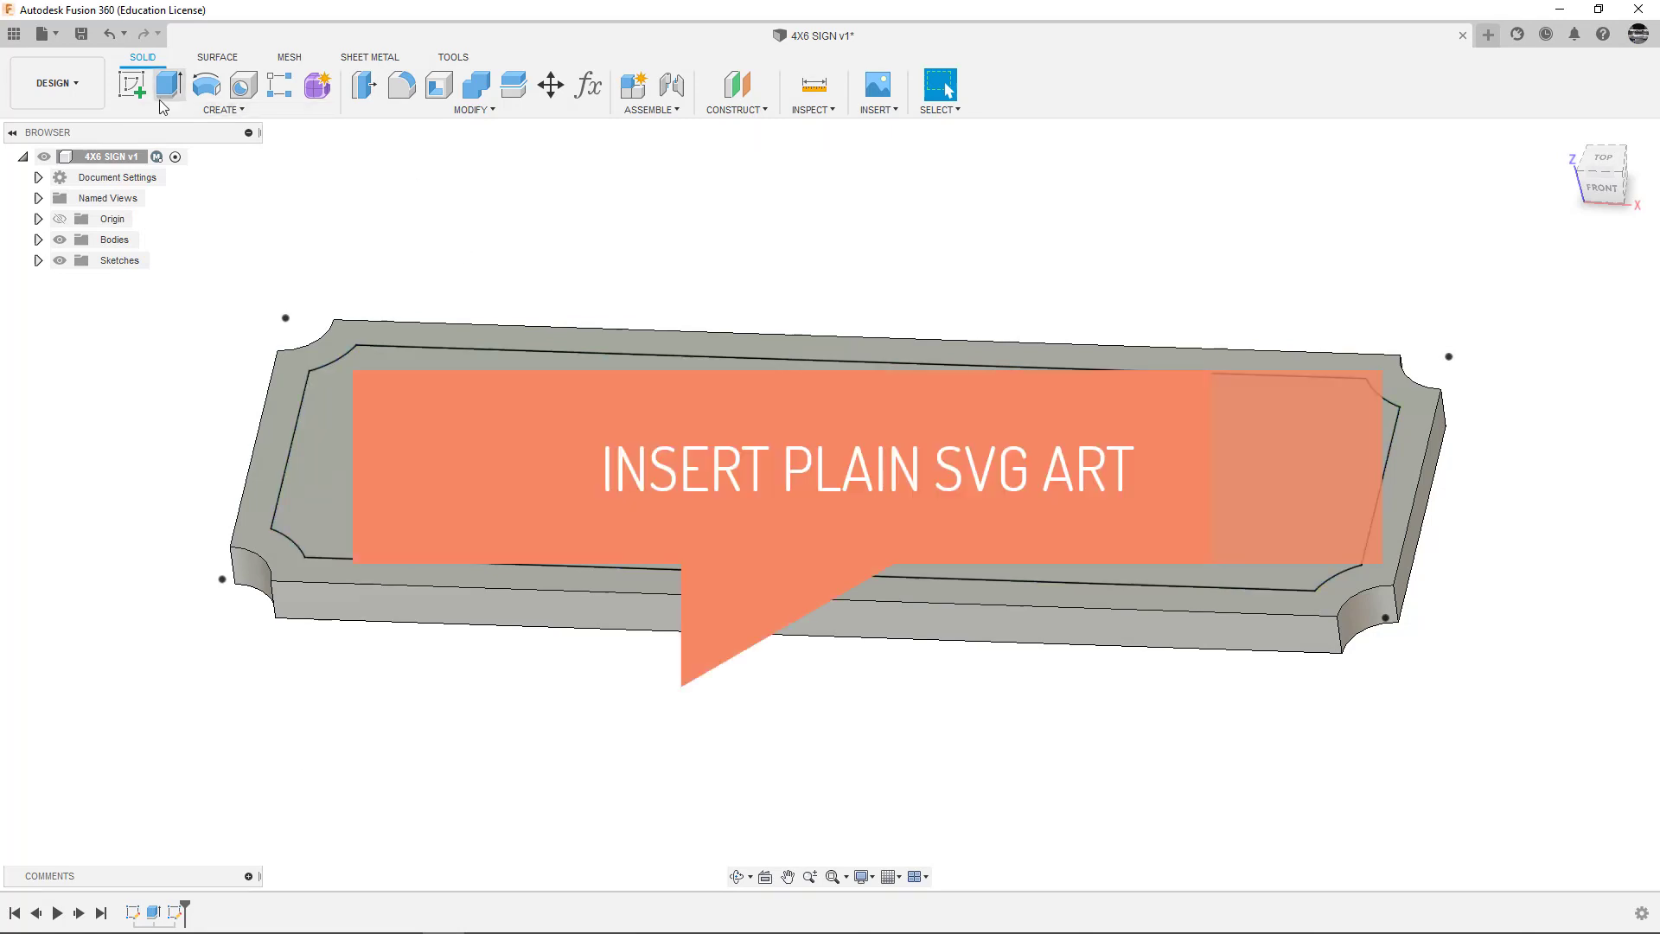
# - Create a sketch on the sign's top face and insert the CHEVY 1957 BEL-AIR SVG file from the computer
pyautogui.click(134, 84)
pyautogui.click(686, 449)
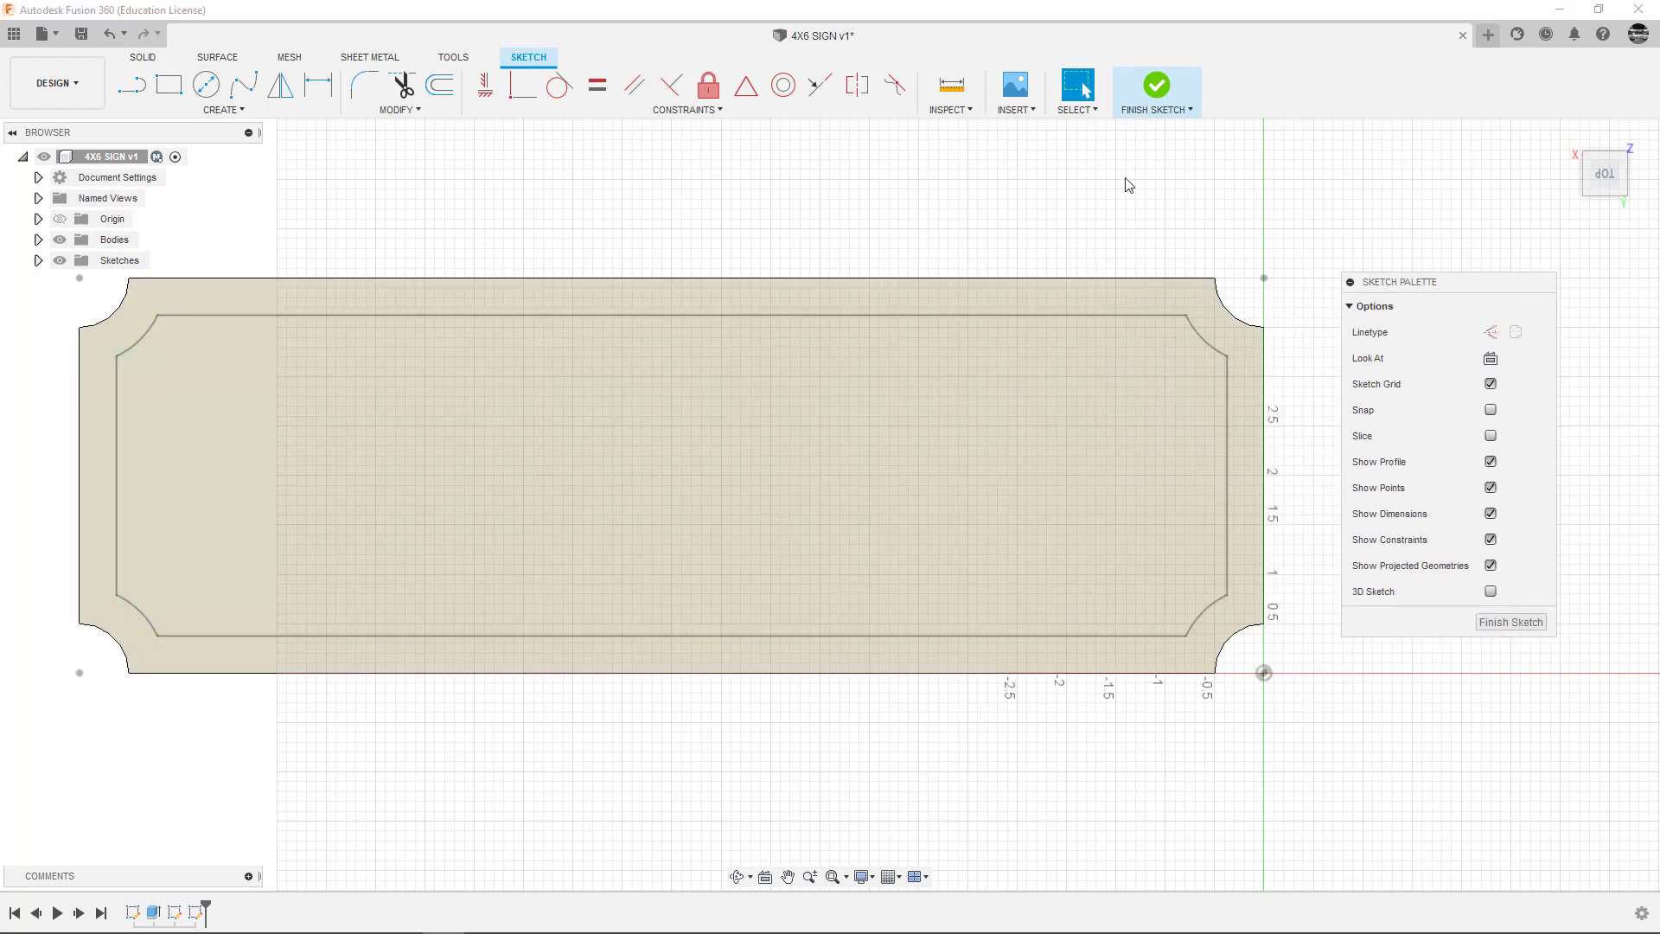
pyautogui.click(1027, 112)
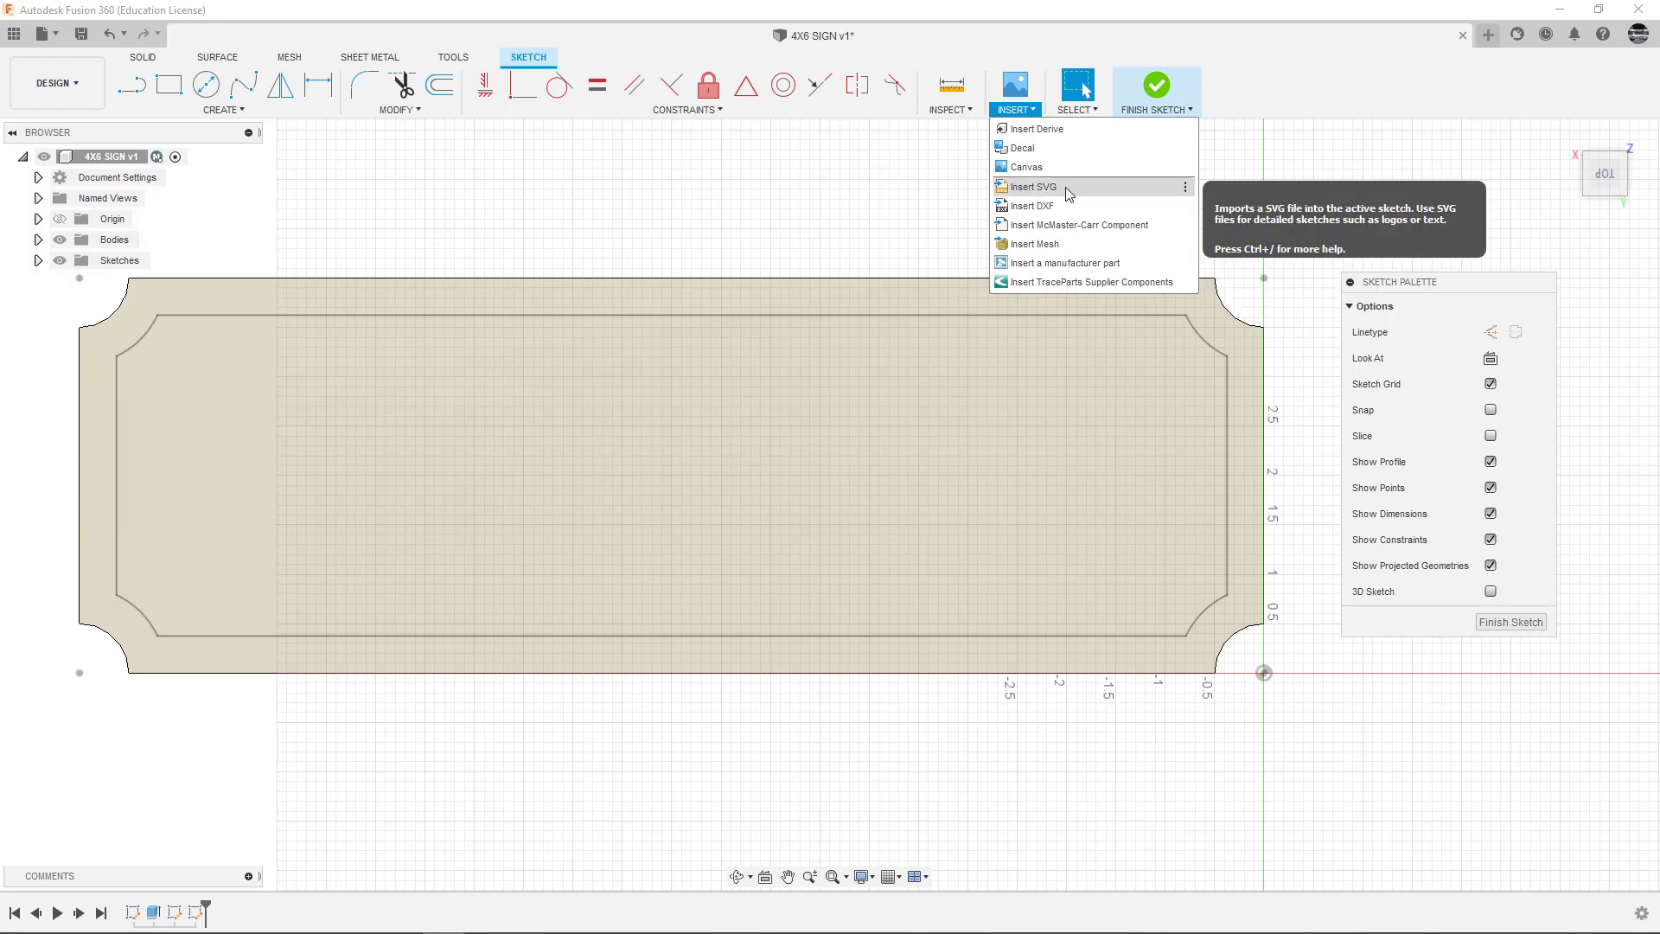
pyautogui.click(1066, 187)
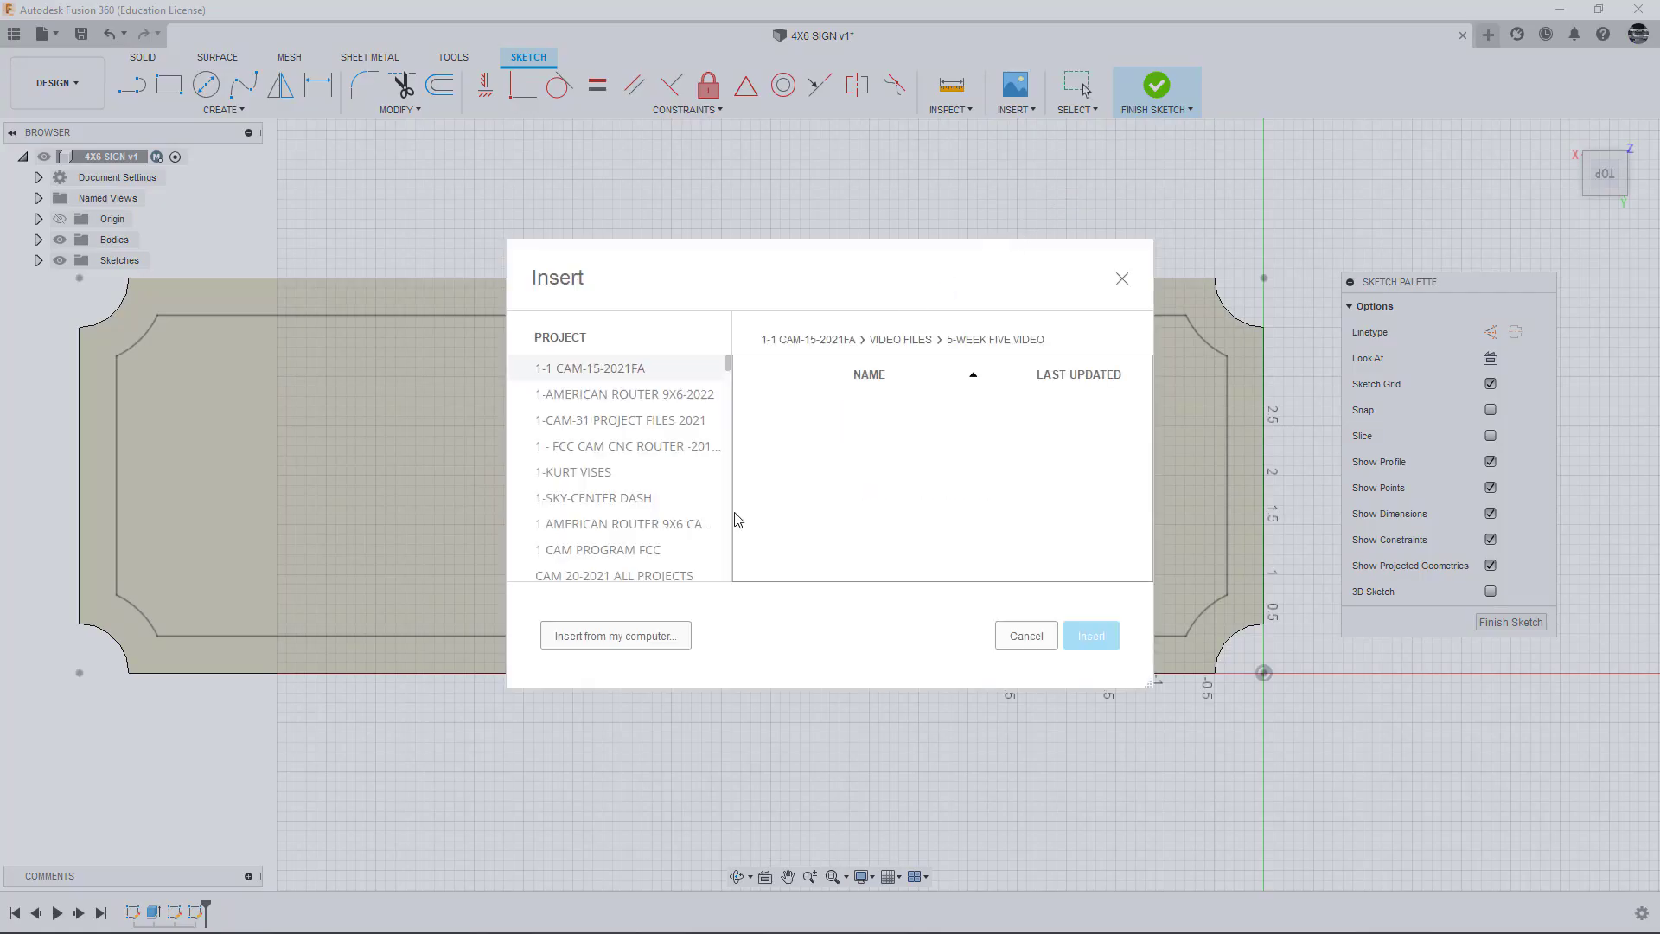
pyautogui.click(654, 641)
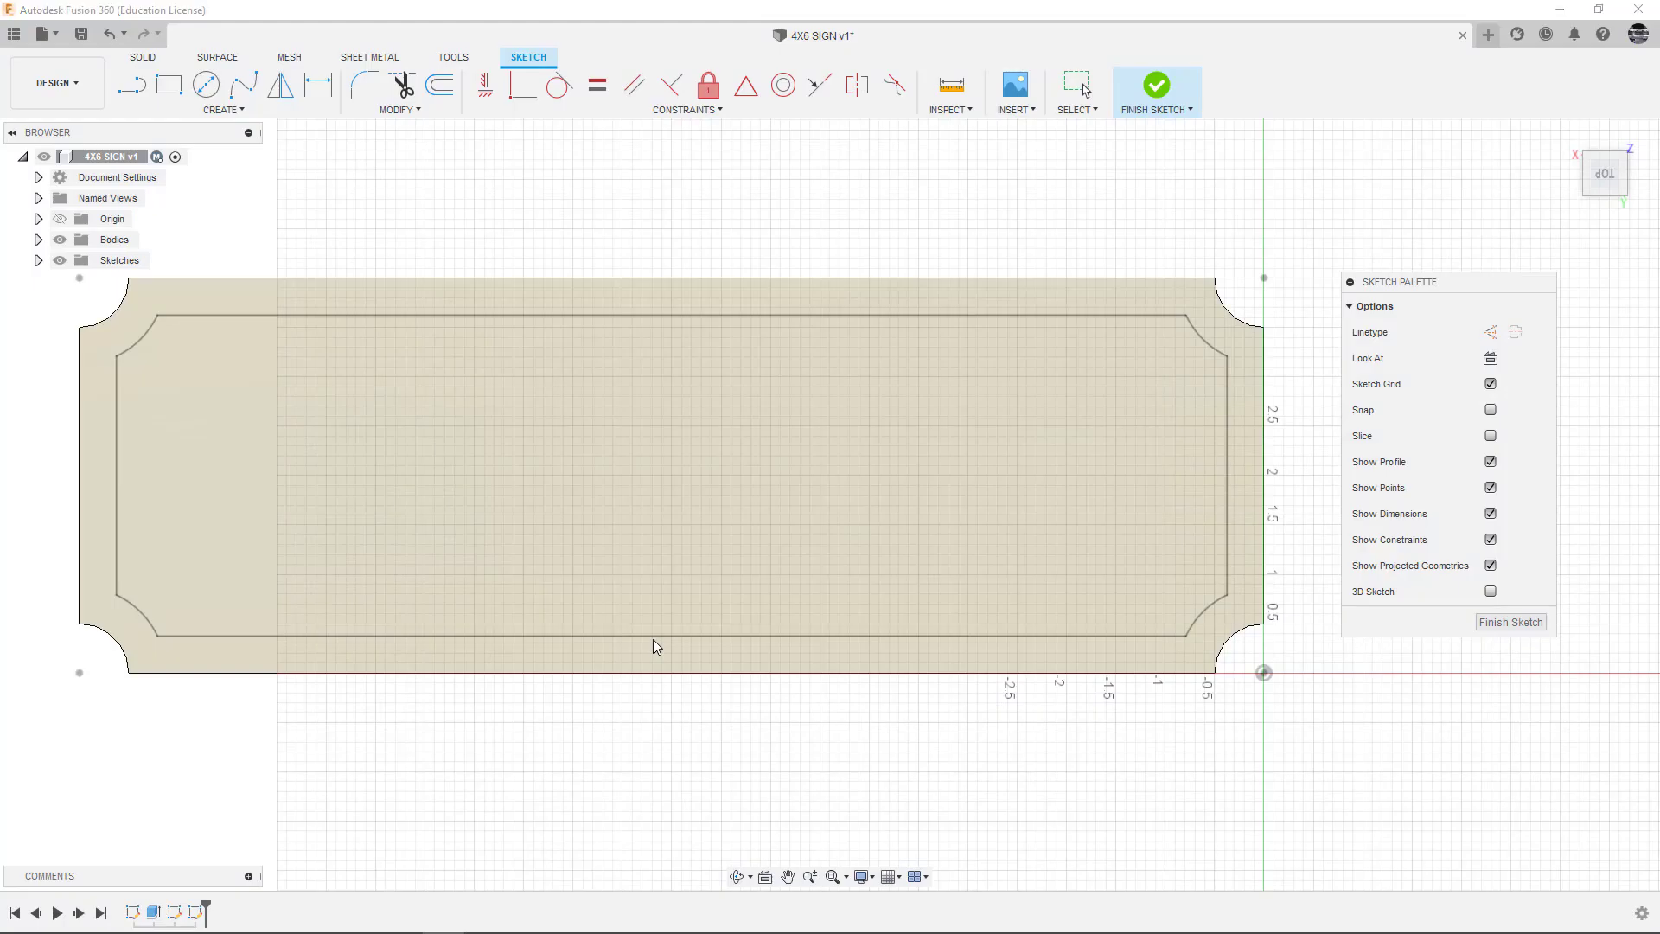
pyautogui.click(404, 149)
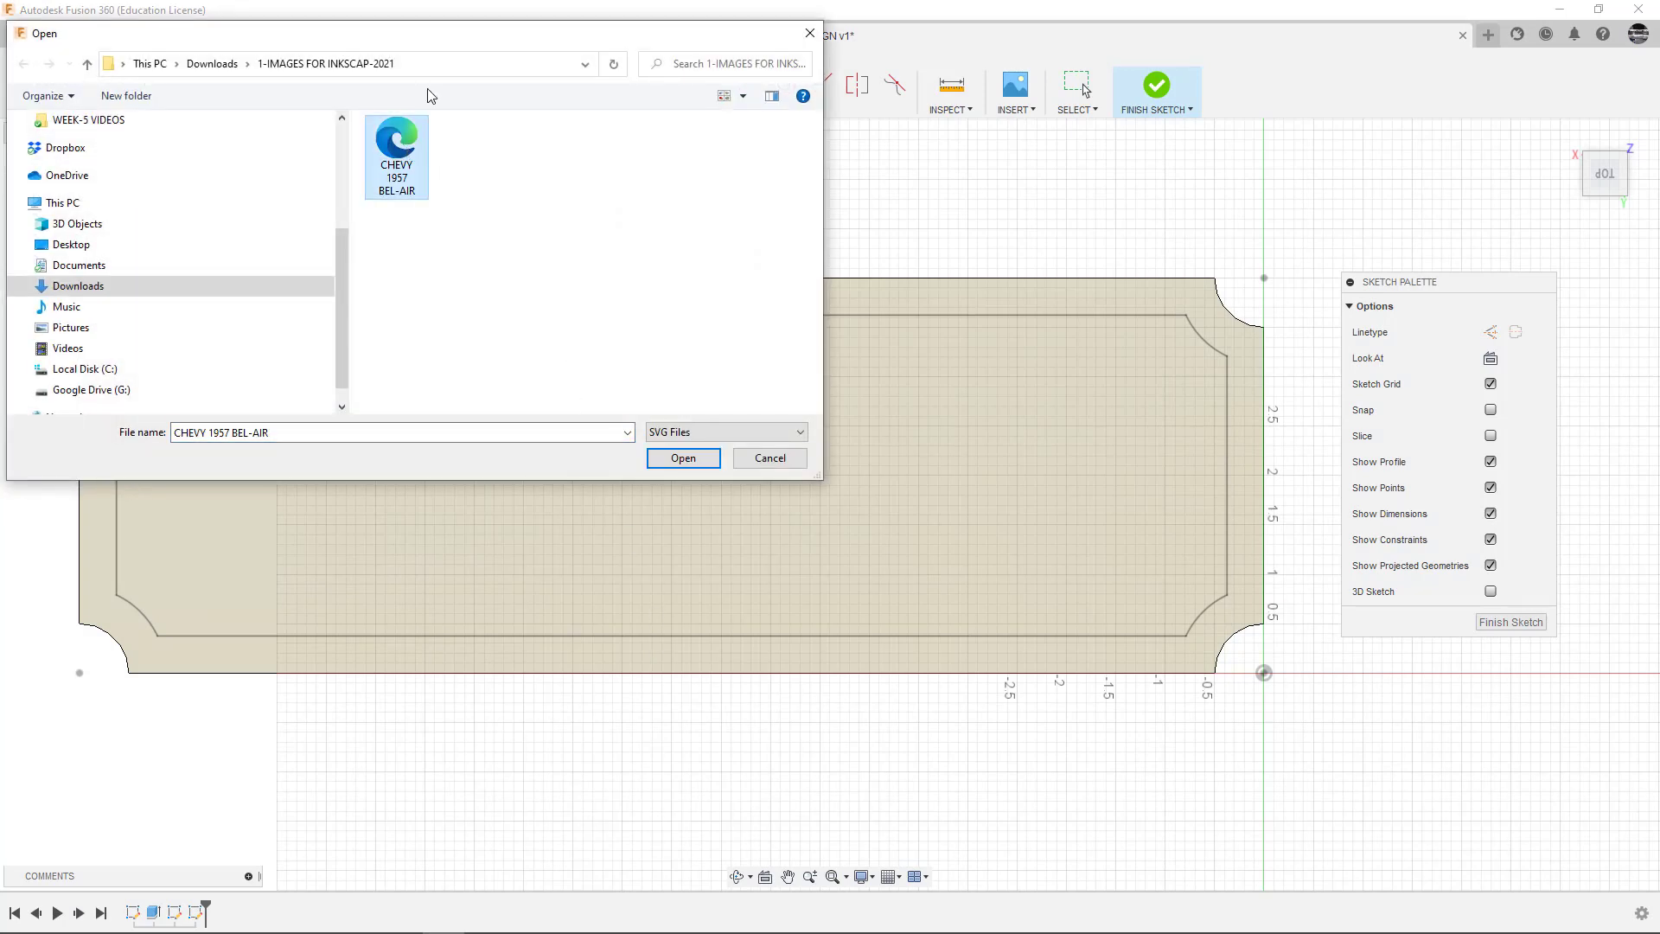
pyautogui.click(683, 459)
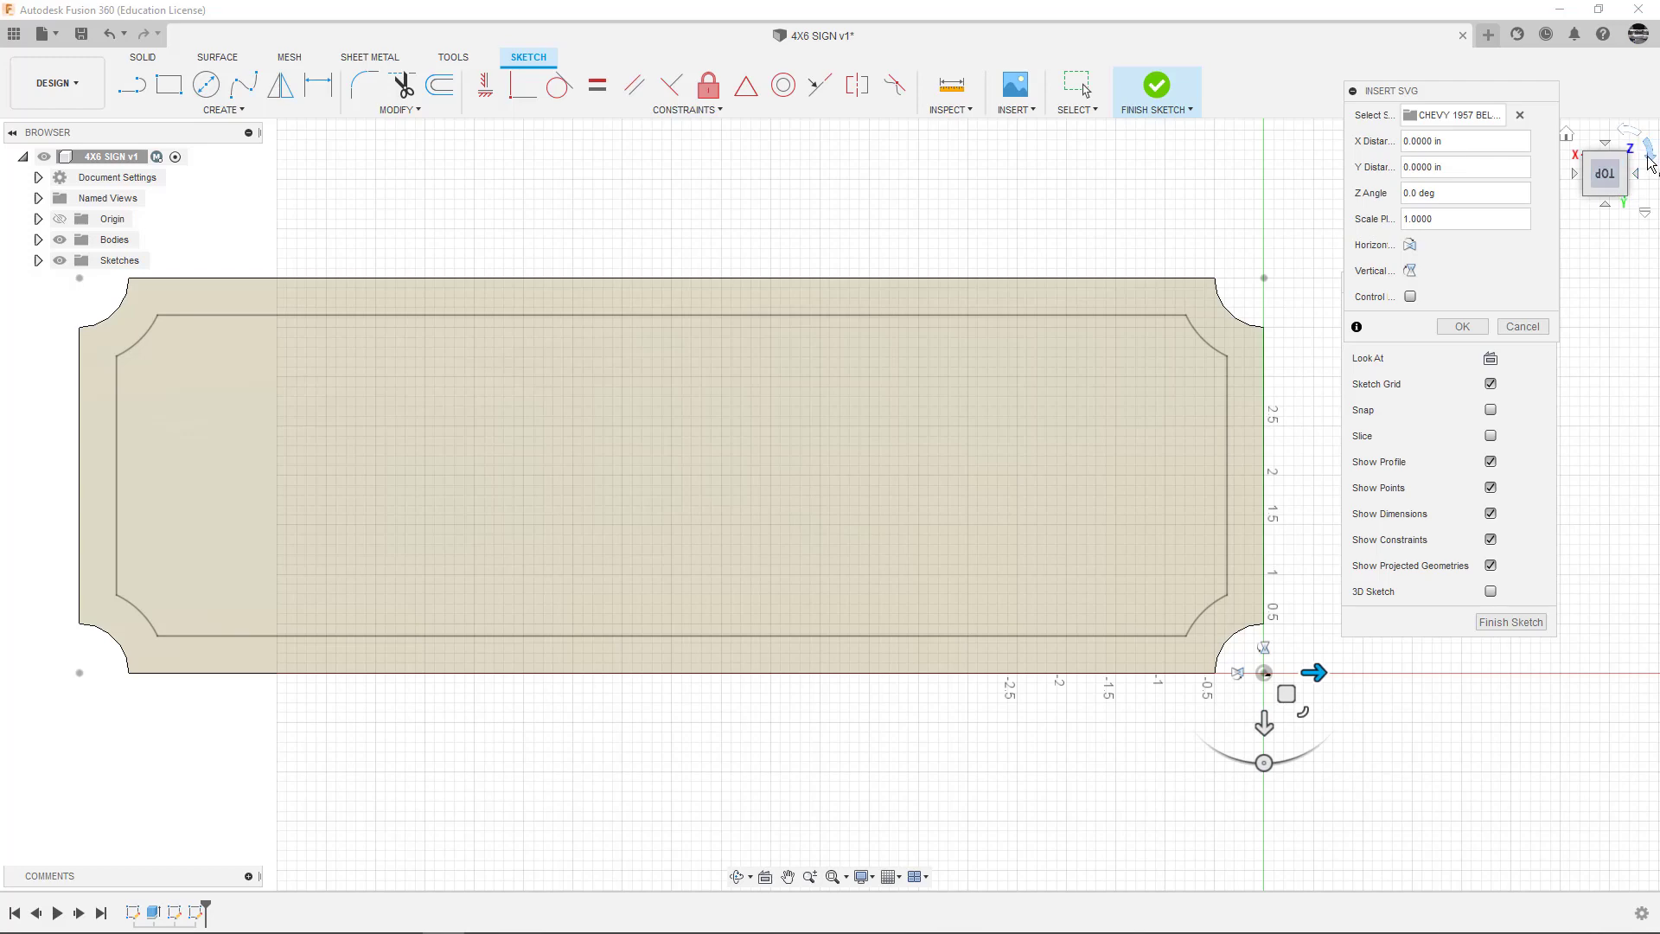
# - Orient the inserted car artwork upright with the SVG's horizontal and vertical flips
pyautogui.click(1649, 158)
pyautogui.click(1649, 157)
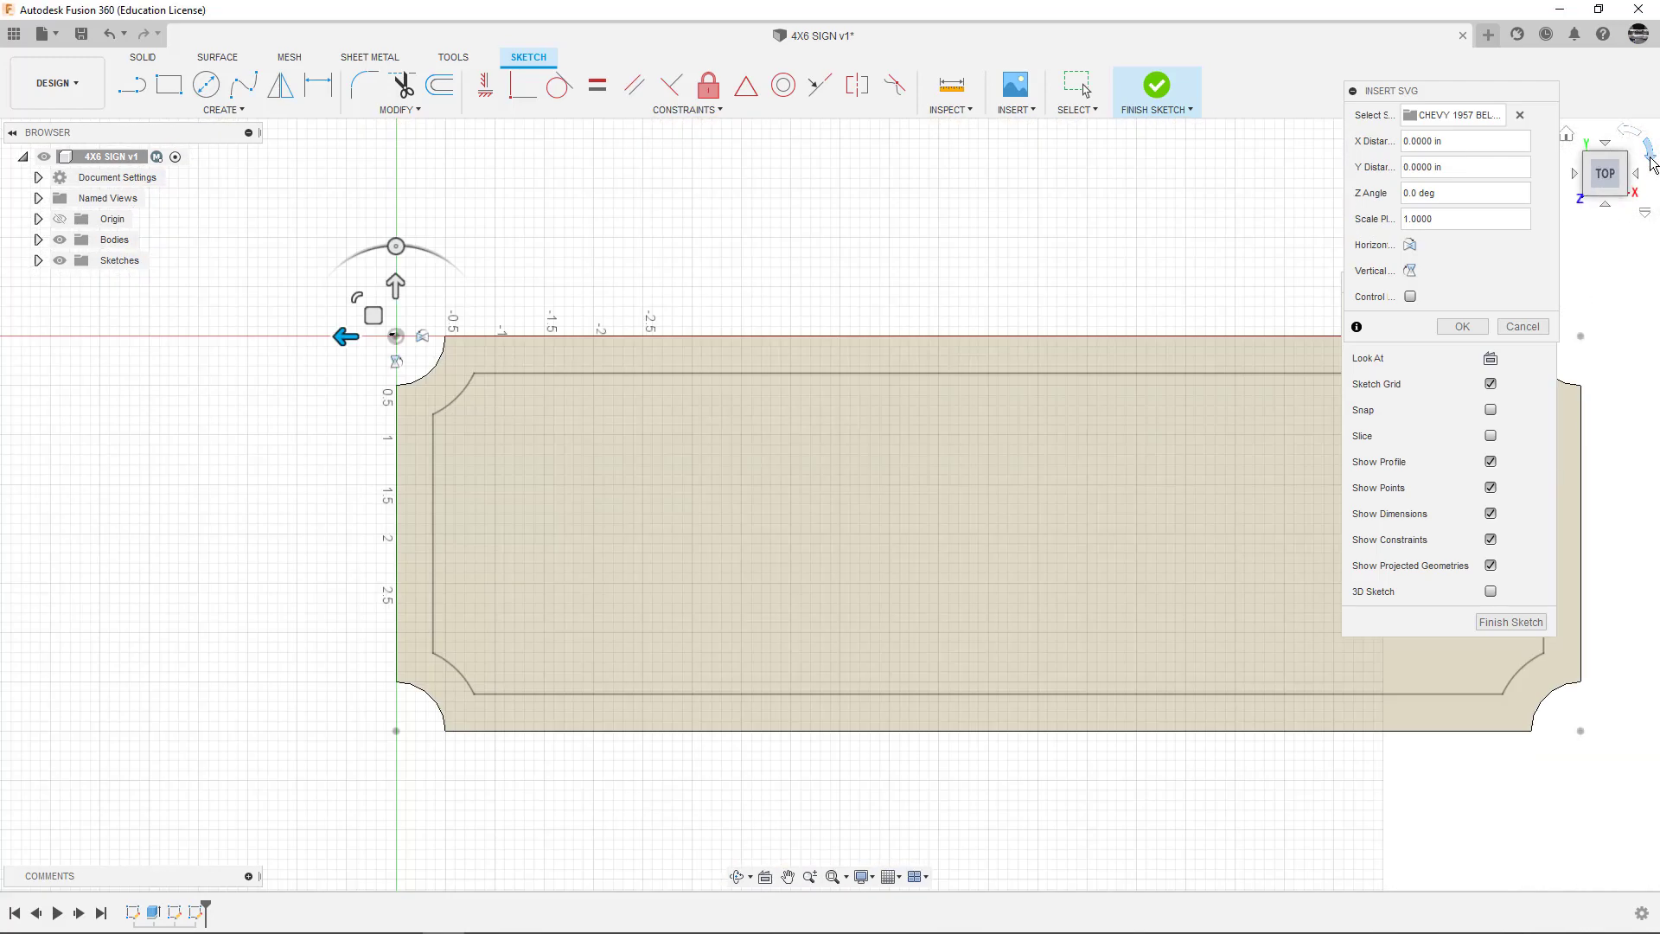
pyautogui.scroll(6, 380, 339)
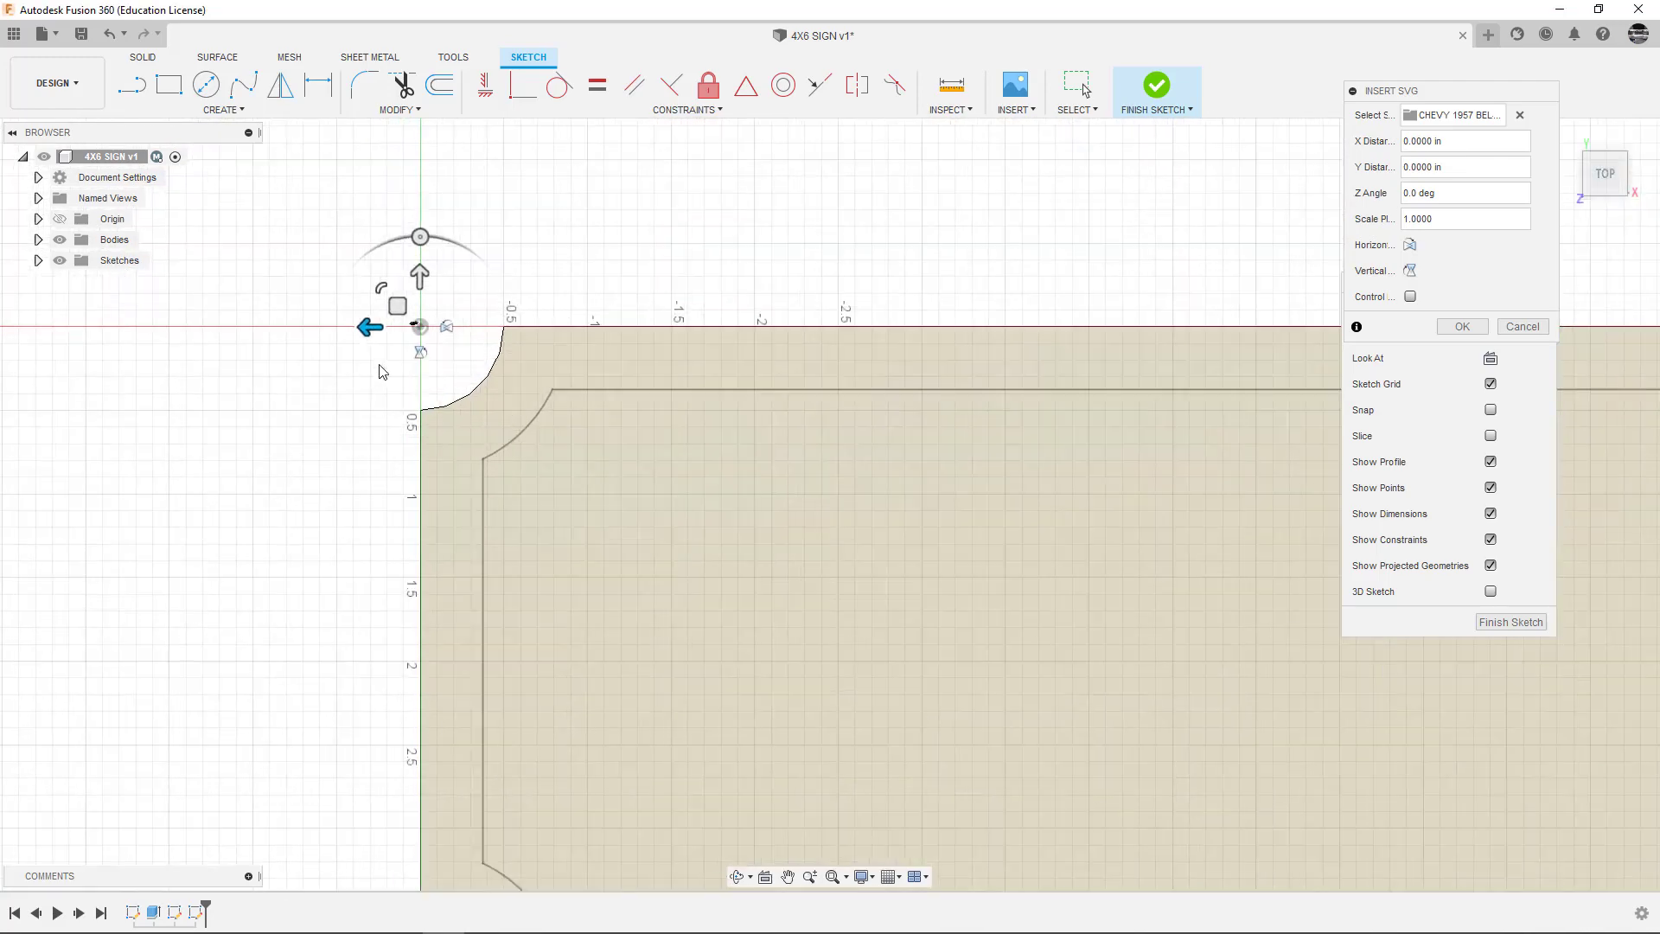
pyautogui.scroll(5, 396, 351)
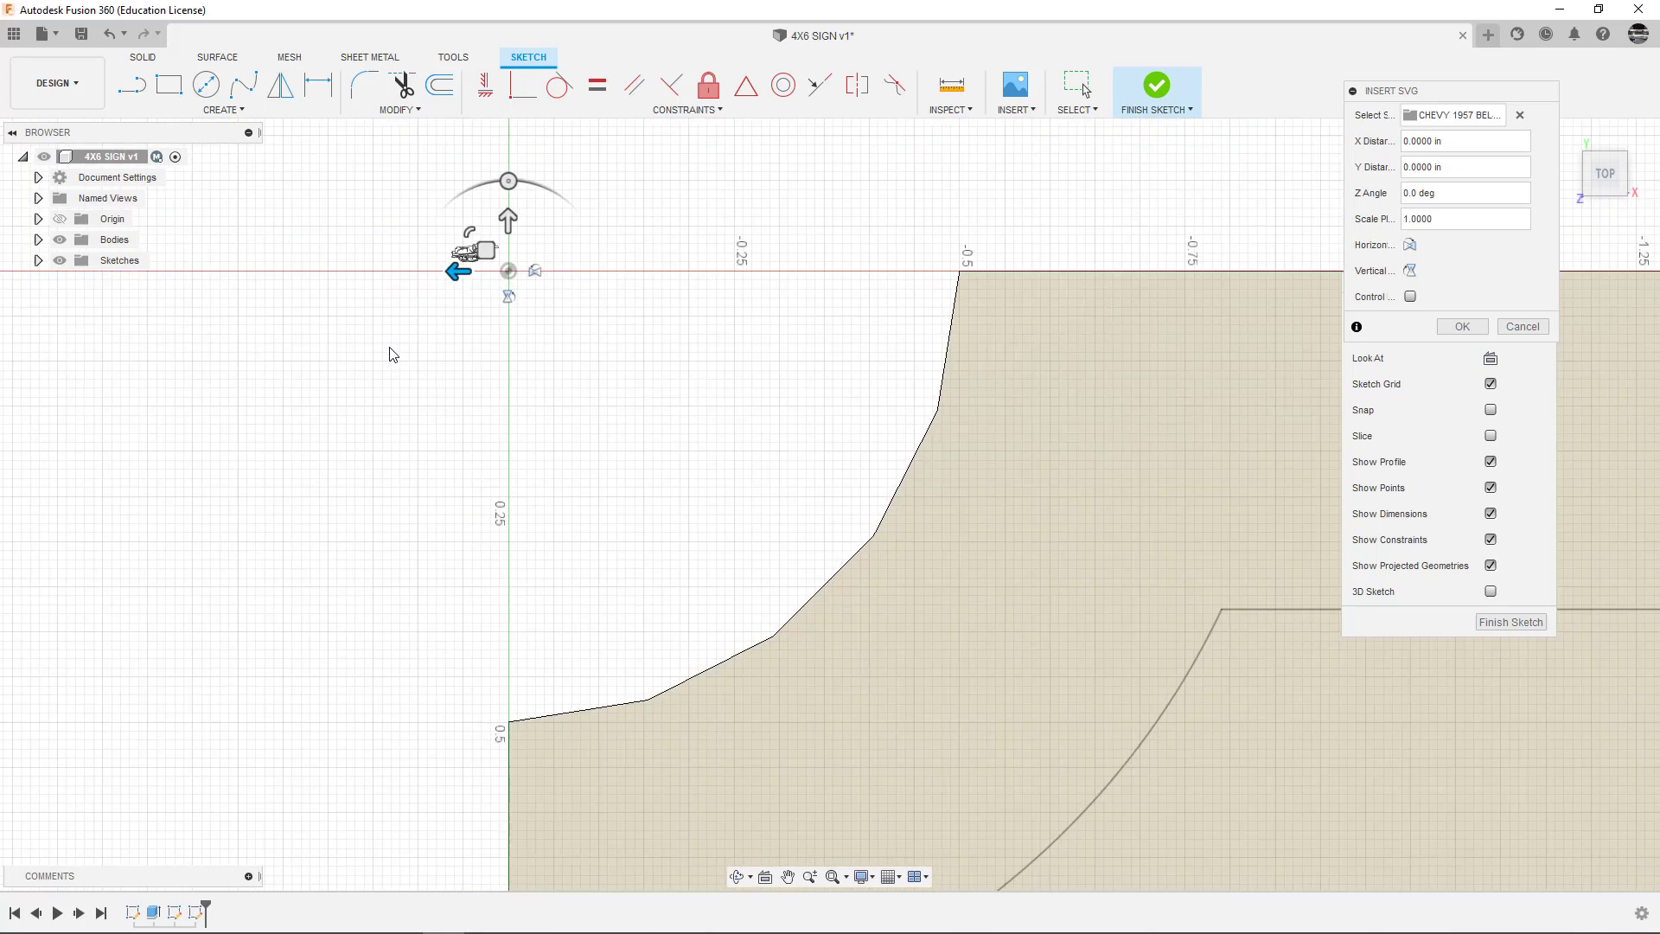
pyautogui.scroll(1, 392, 355)
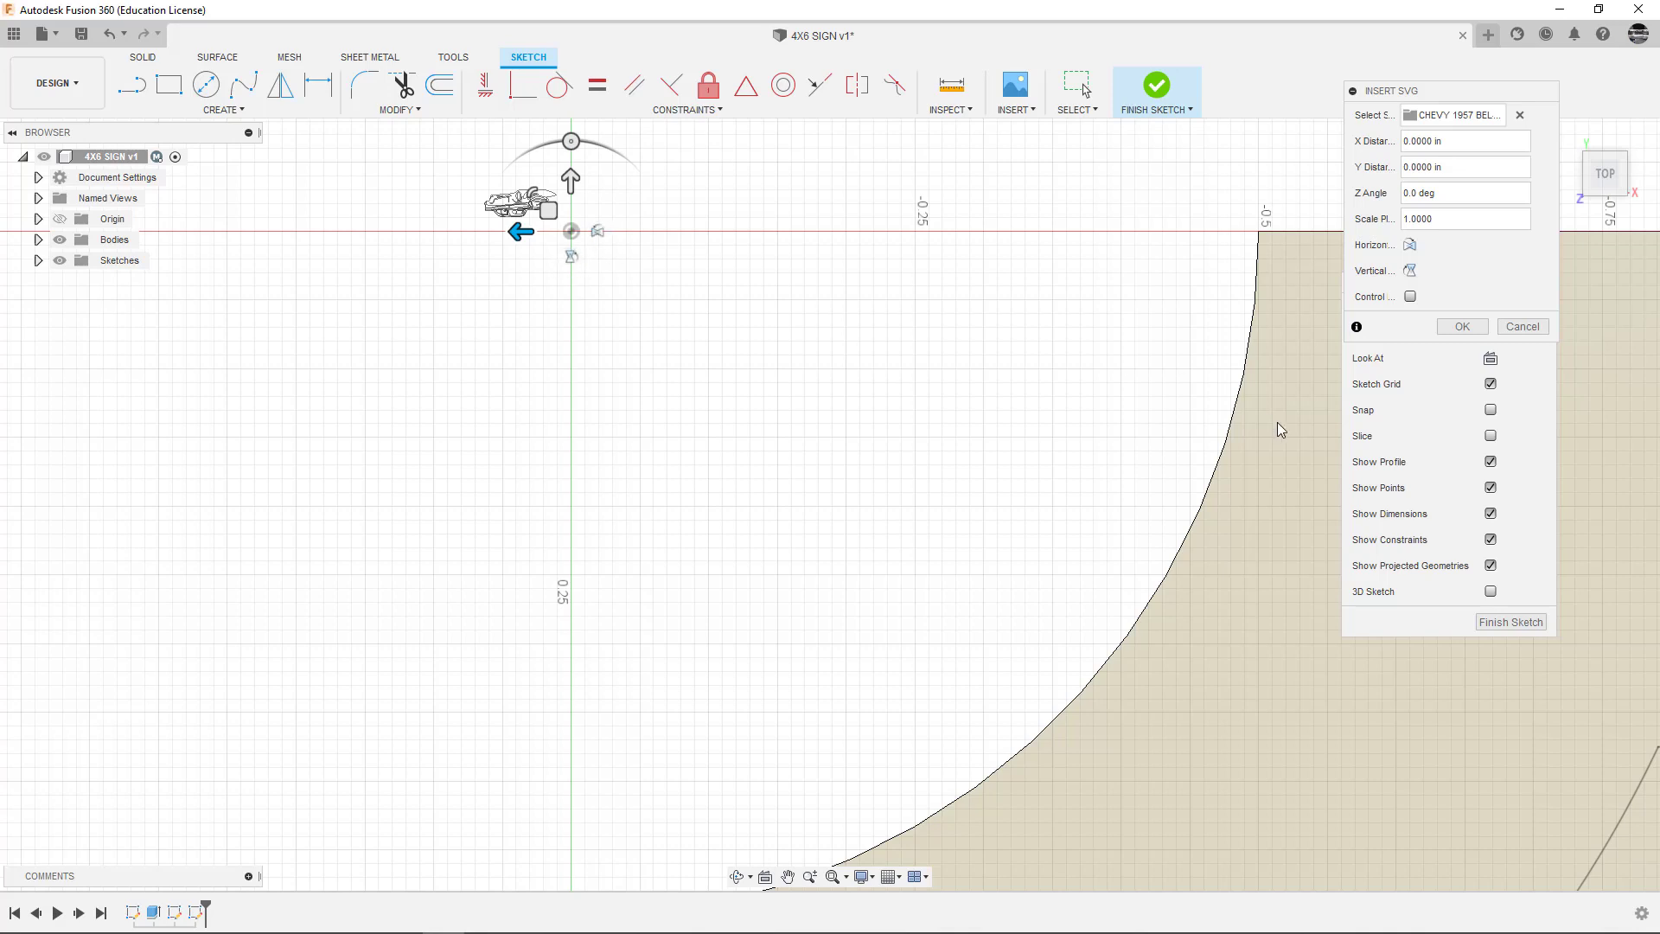
pyautogui.click(1410, 248)
pyautogui.click(1410, 248)
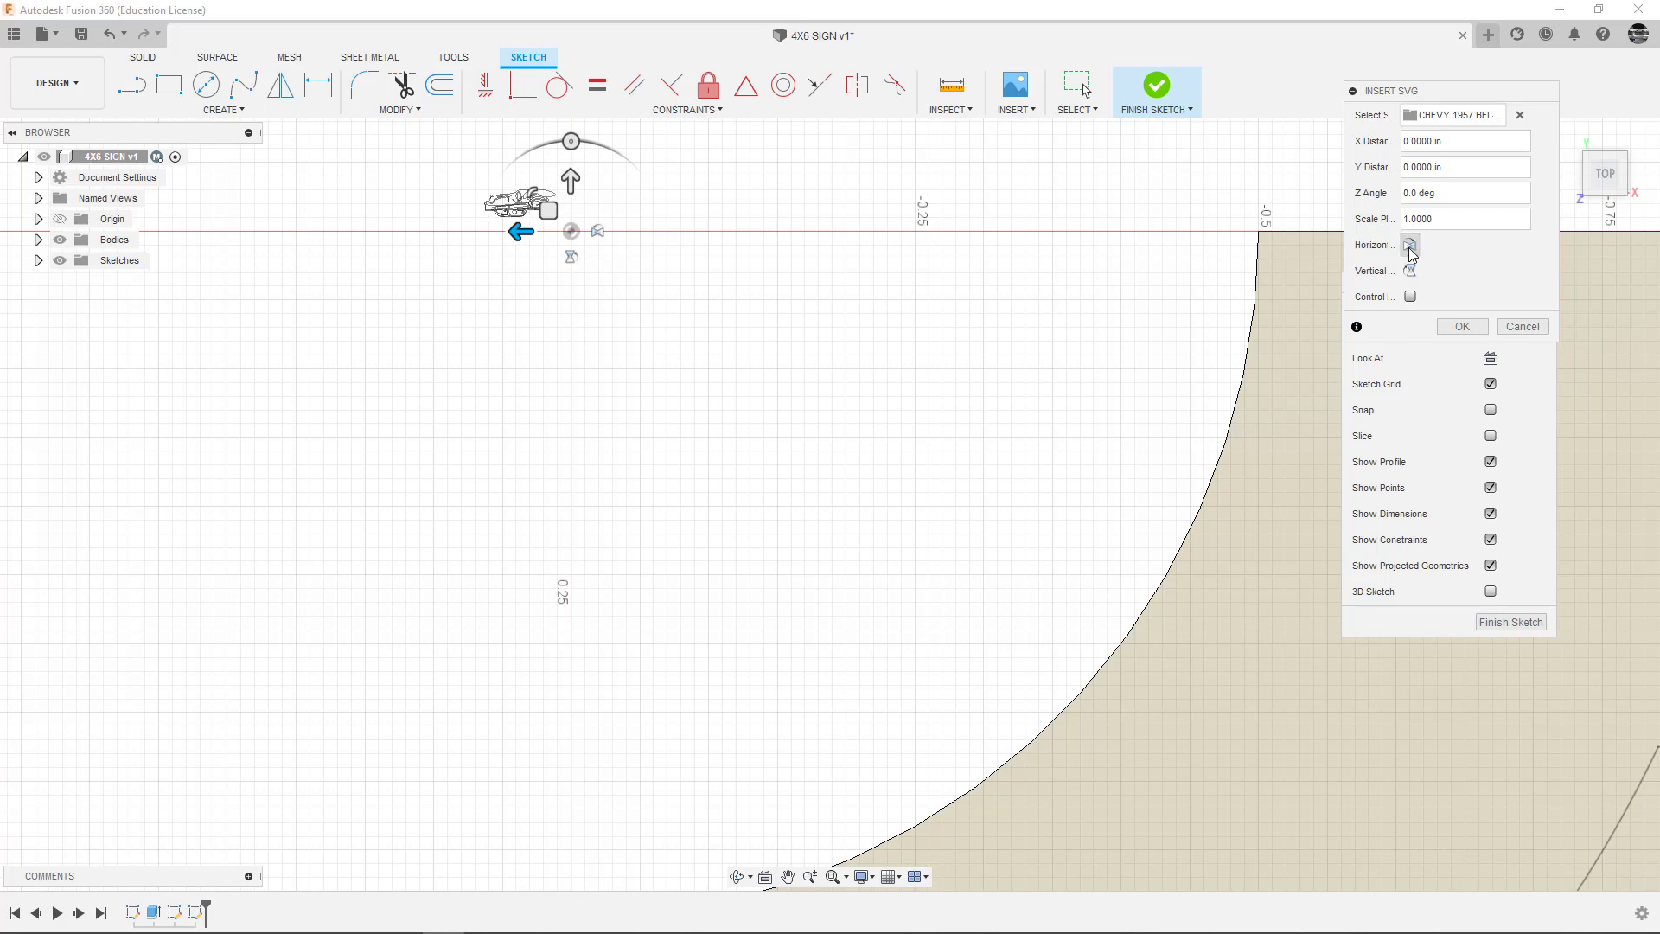
pyautogui.click(1413, 272)
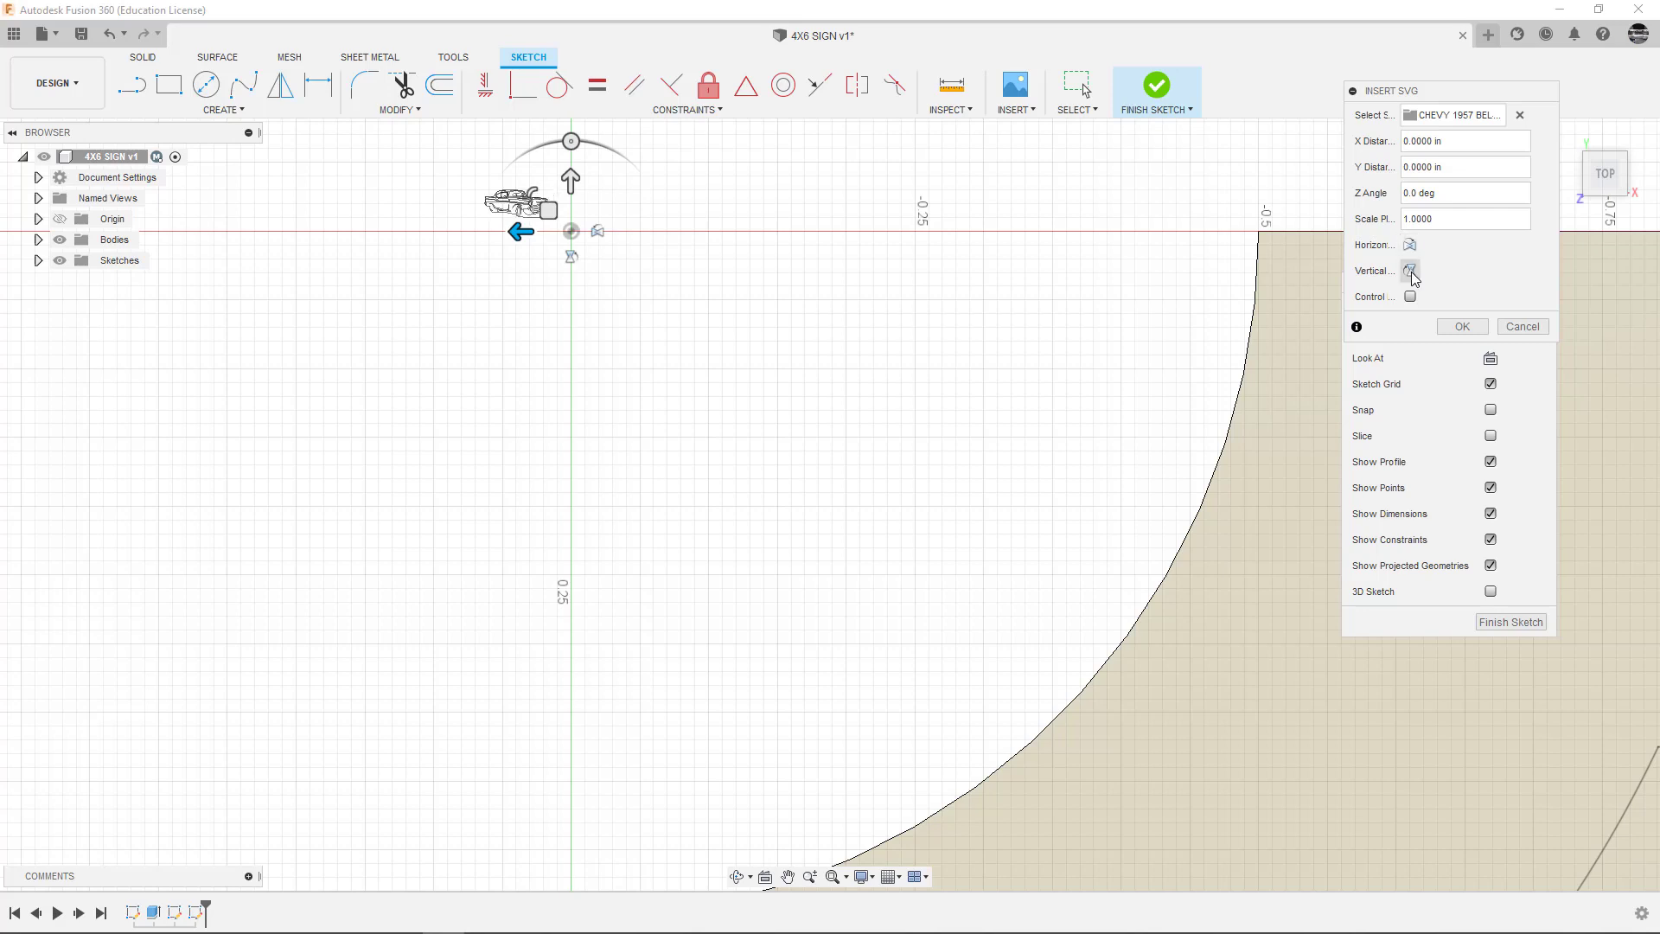
pyautogui.click(1411, 253)
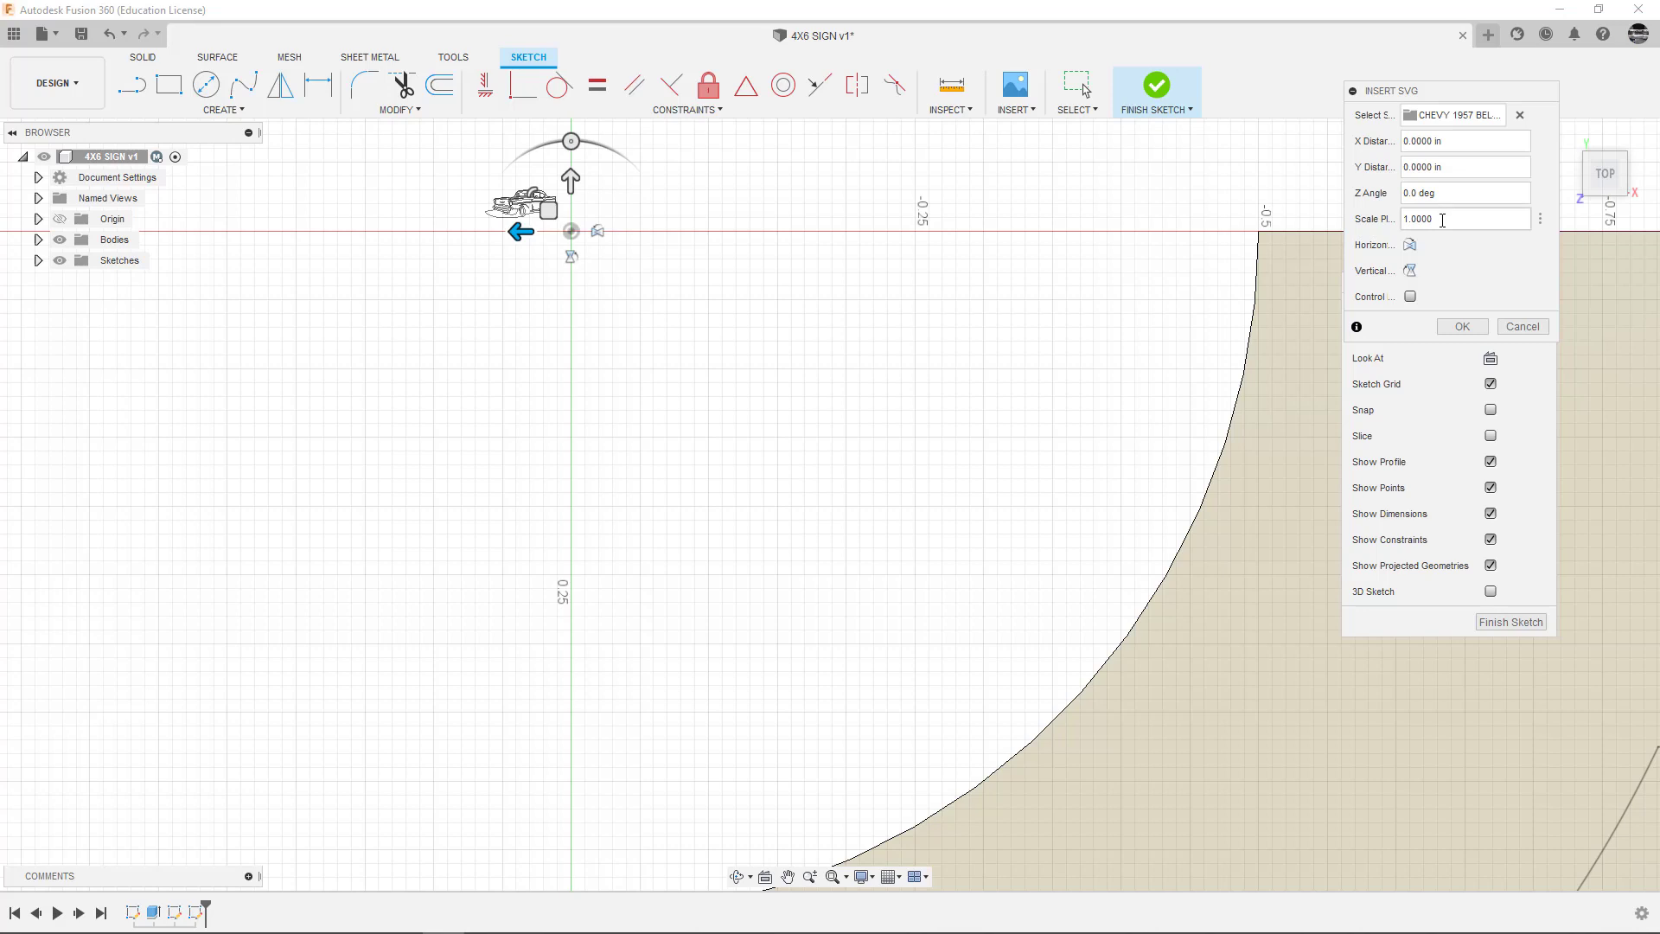
# - Set the inserted SVG's scale to 25.4*4
pyautogui.moveTo(1442, 220); pyautogui.dragTo(1405, 222)
pyautogui.write('25.4')
pyautogui.click(833, 879)
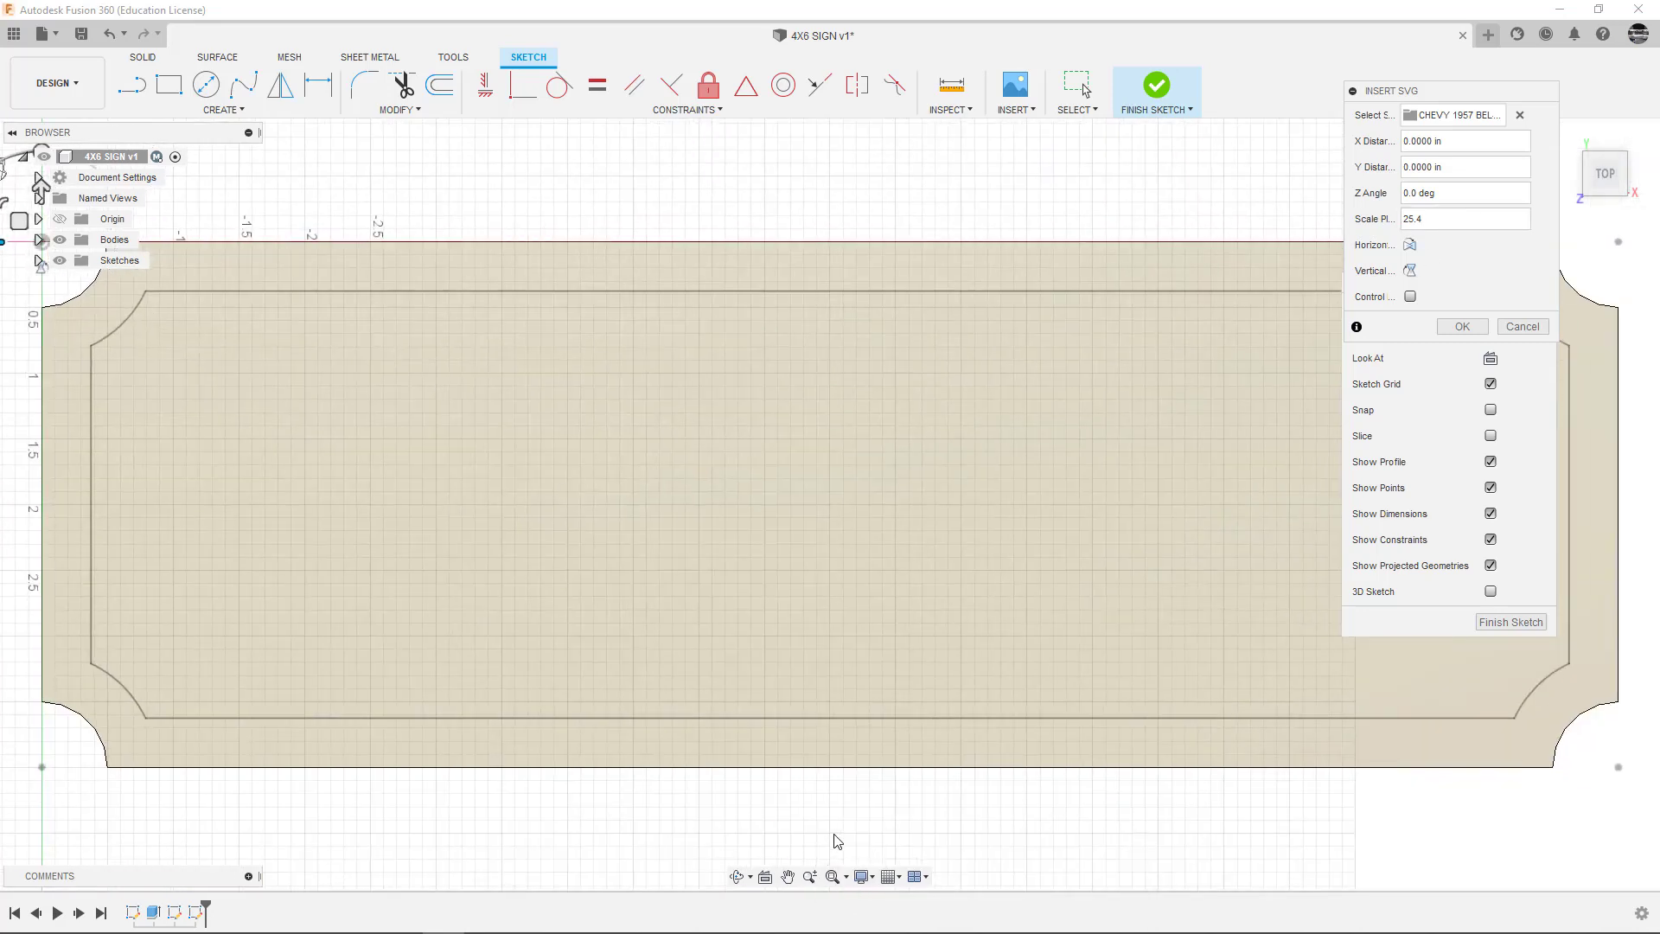
pyautogui.scroll(-2, 830, 740)
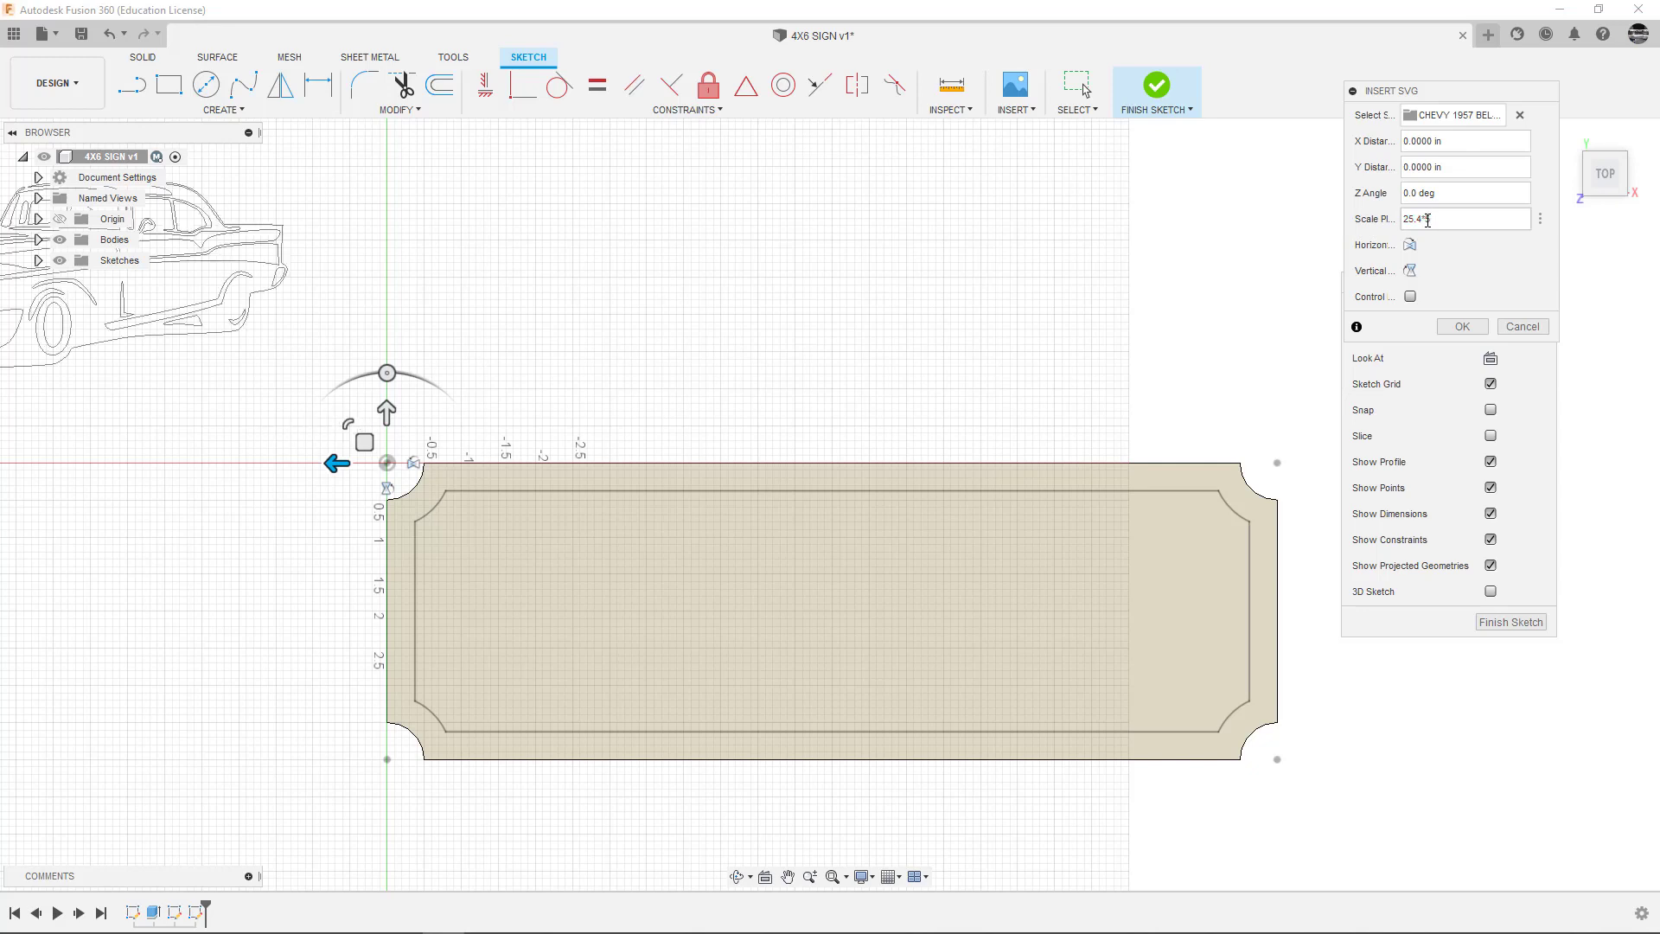
pyautogui.scroll(-3, 973, 383)
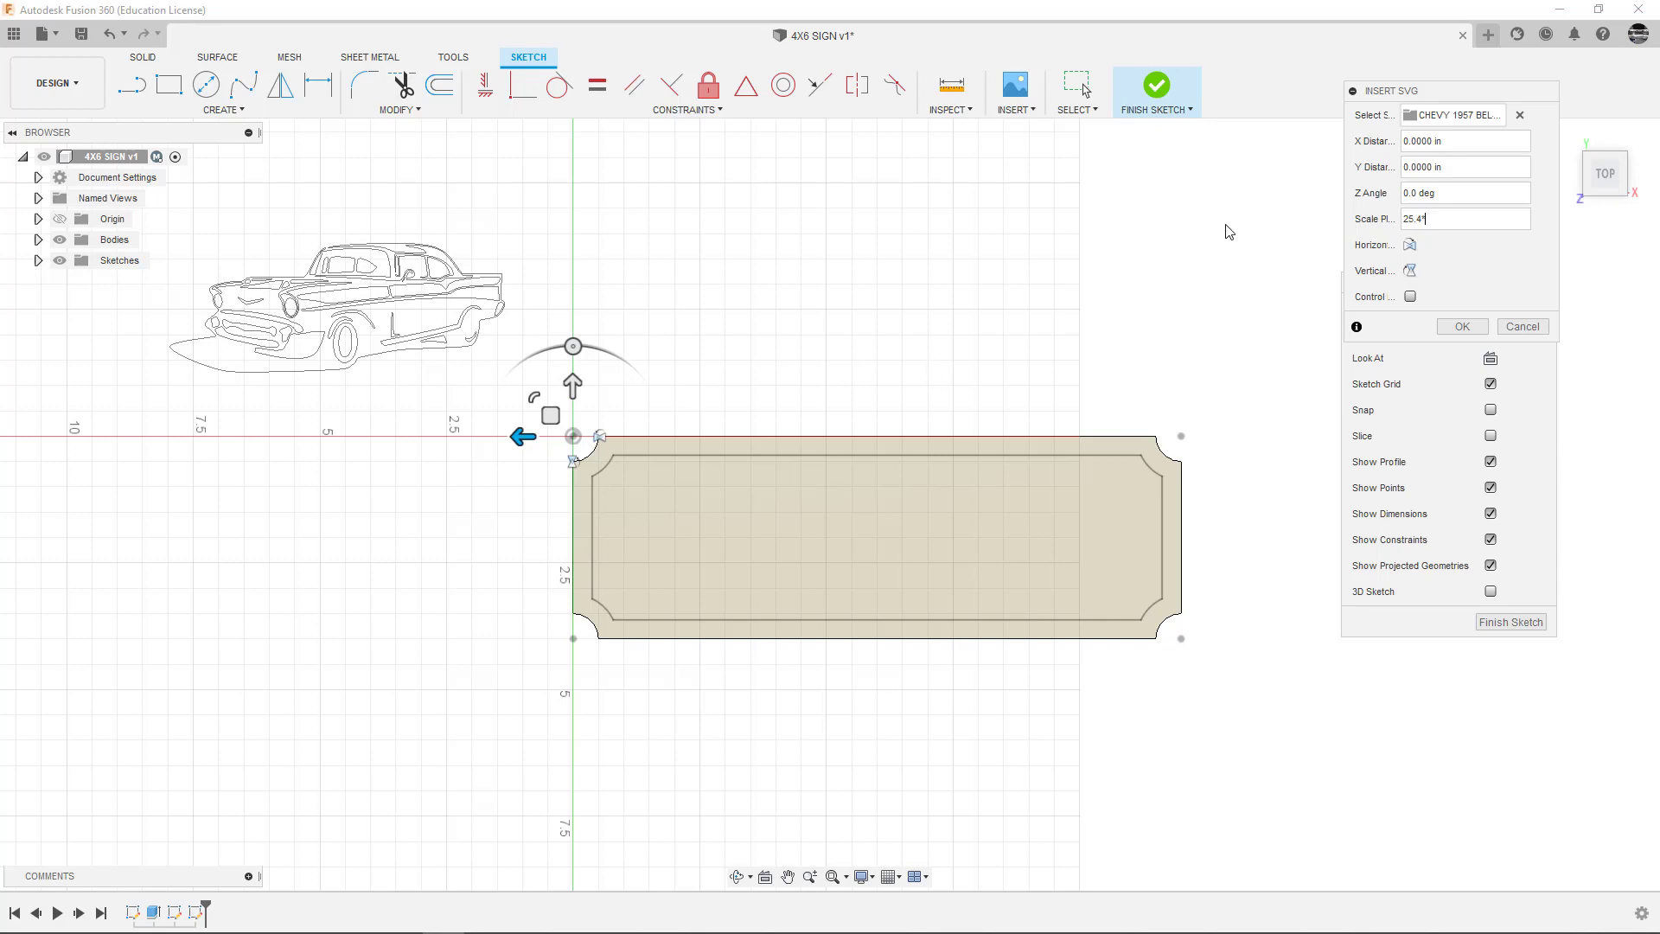
pyautogui.press('Return')
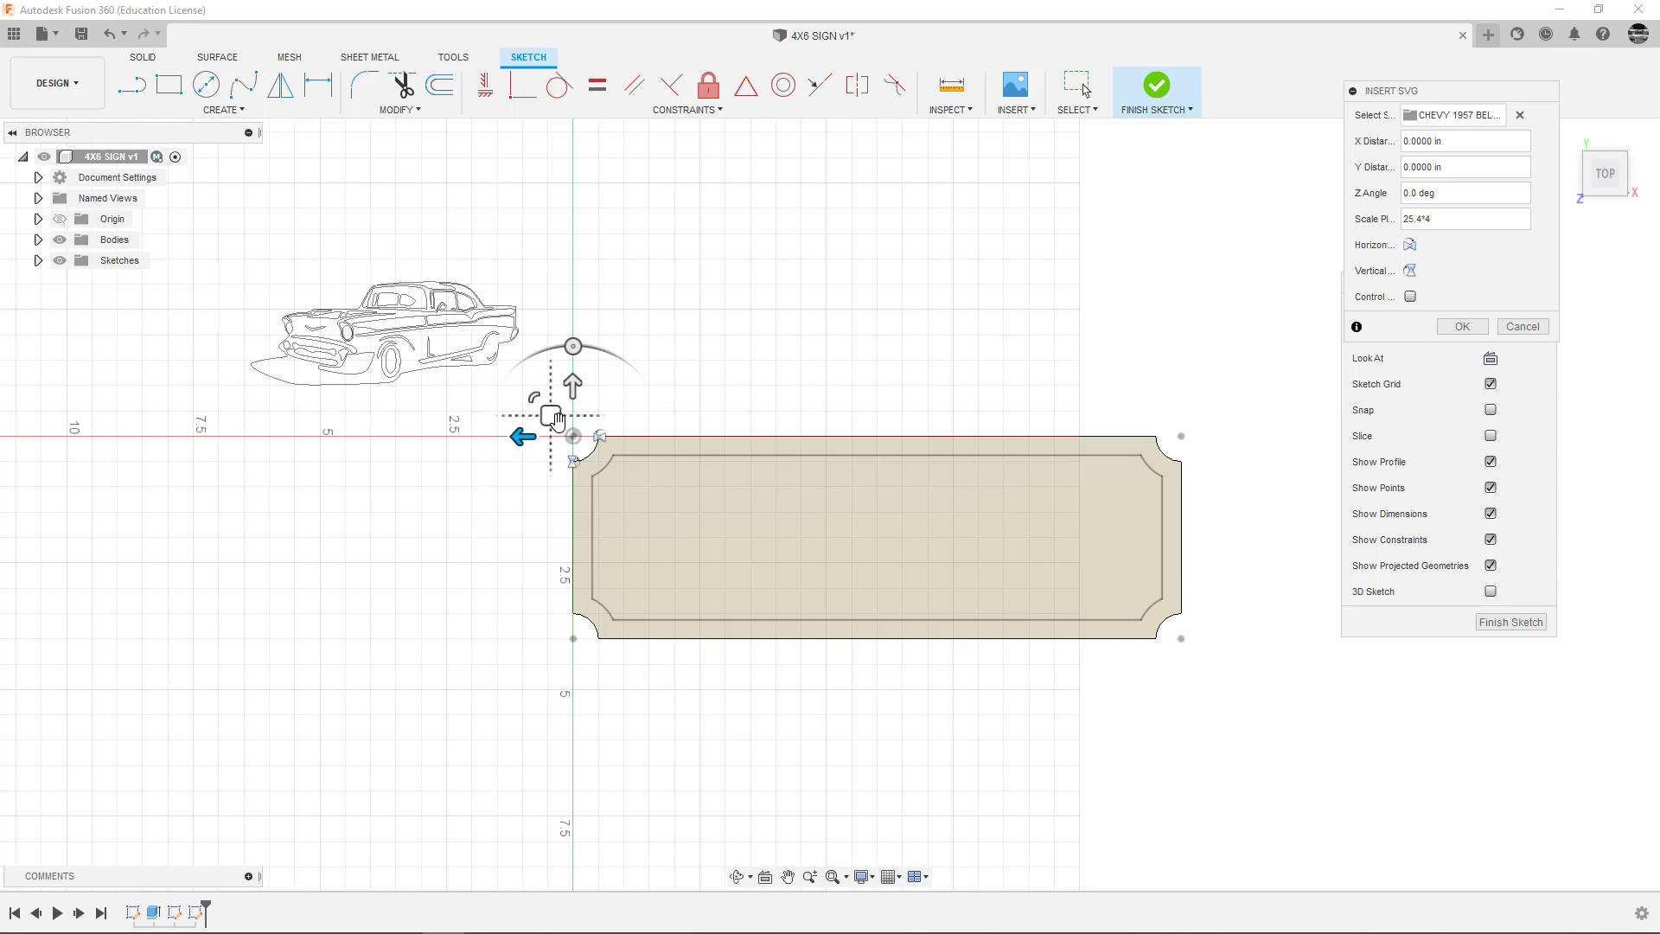
# - Move the car artwork to about the centre of the sign's top face, accept the SVG insertion, and finish the sketch
pyautogui.moveTo(553, 416); pyautogui.dragTo(1038, 628)
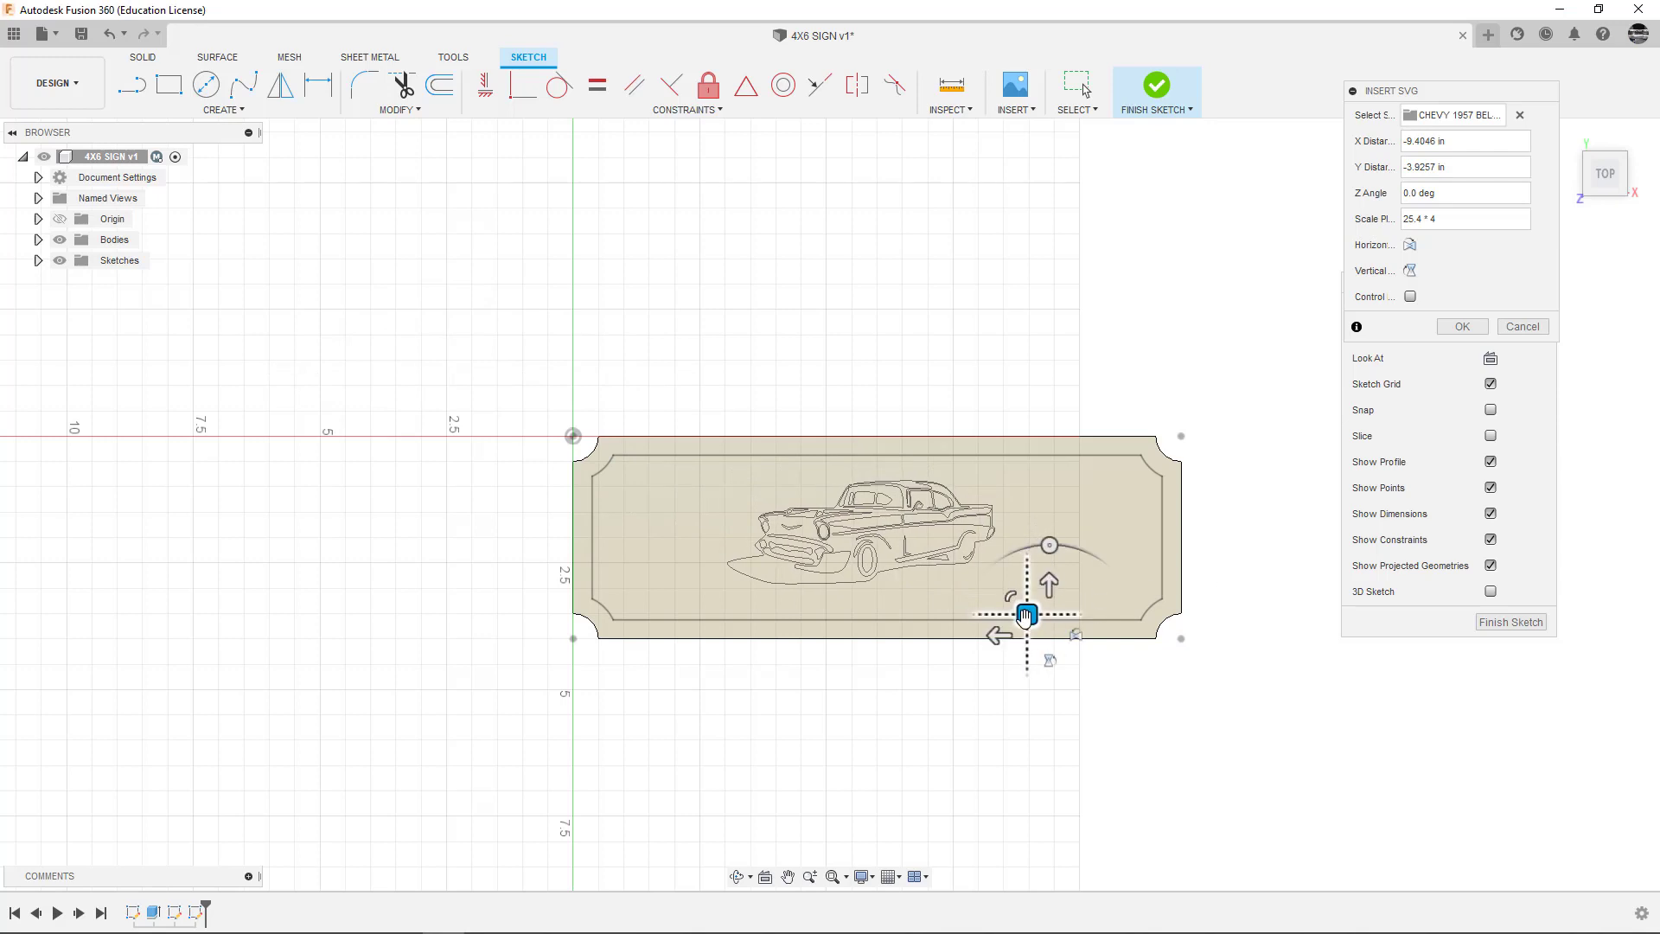
pyautogui.moveTo(1025, 615)
pyautogui.mouseDown()
pyautogui.moveTo(1005, 411)
pyautogui.moveTo(921, 517)
pyautogui.moveTo(1024, 586)
pyautogui.moveTo(1032, 623)
pyautogui.mouseUp()
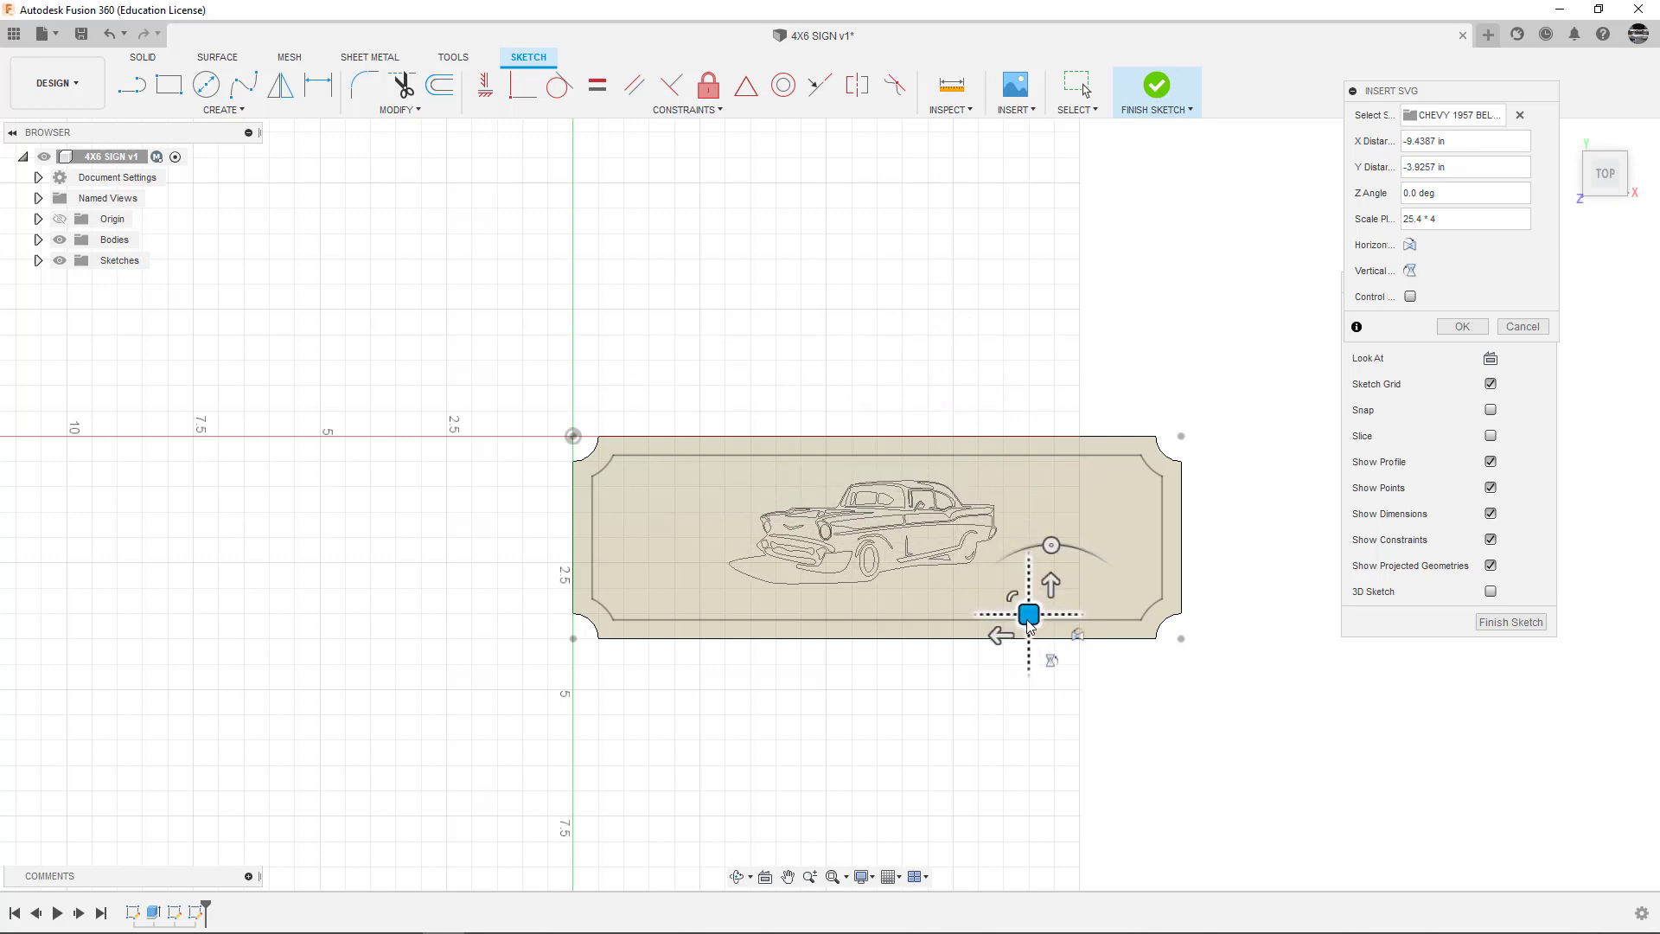
pyautogui.click(1411, 271)
pyautogui.click(1411, 271)
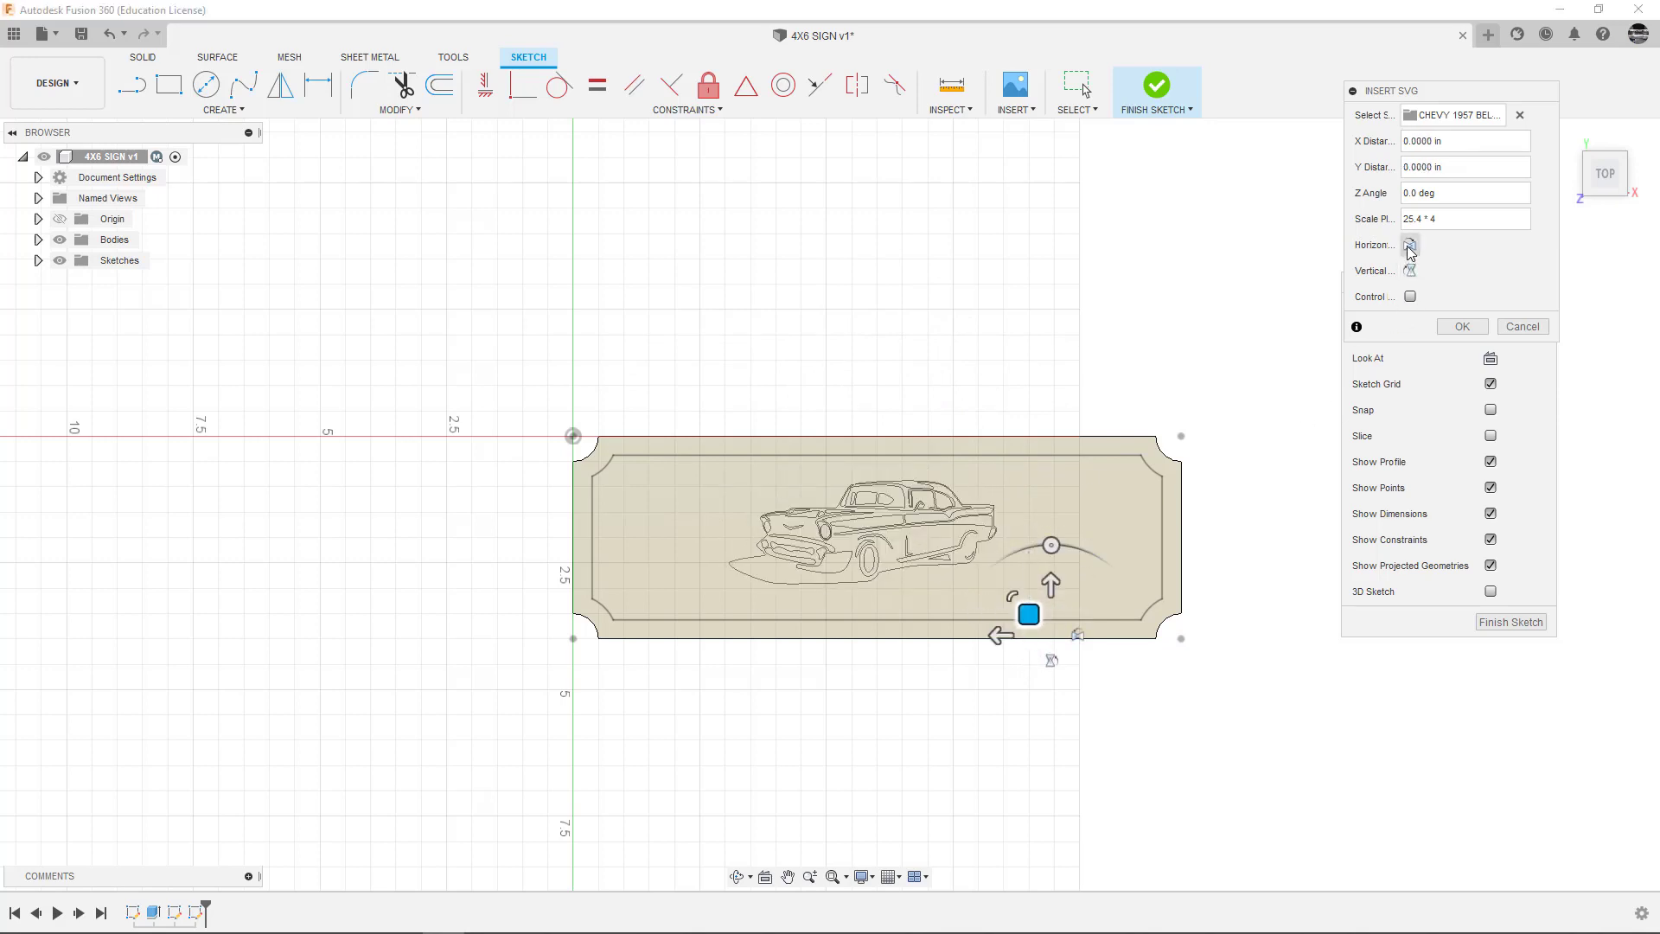
pyautogui.click(1409, 246)
pyautogui.click(1409, 245)
pyautogui.click(1462, 327)
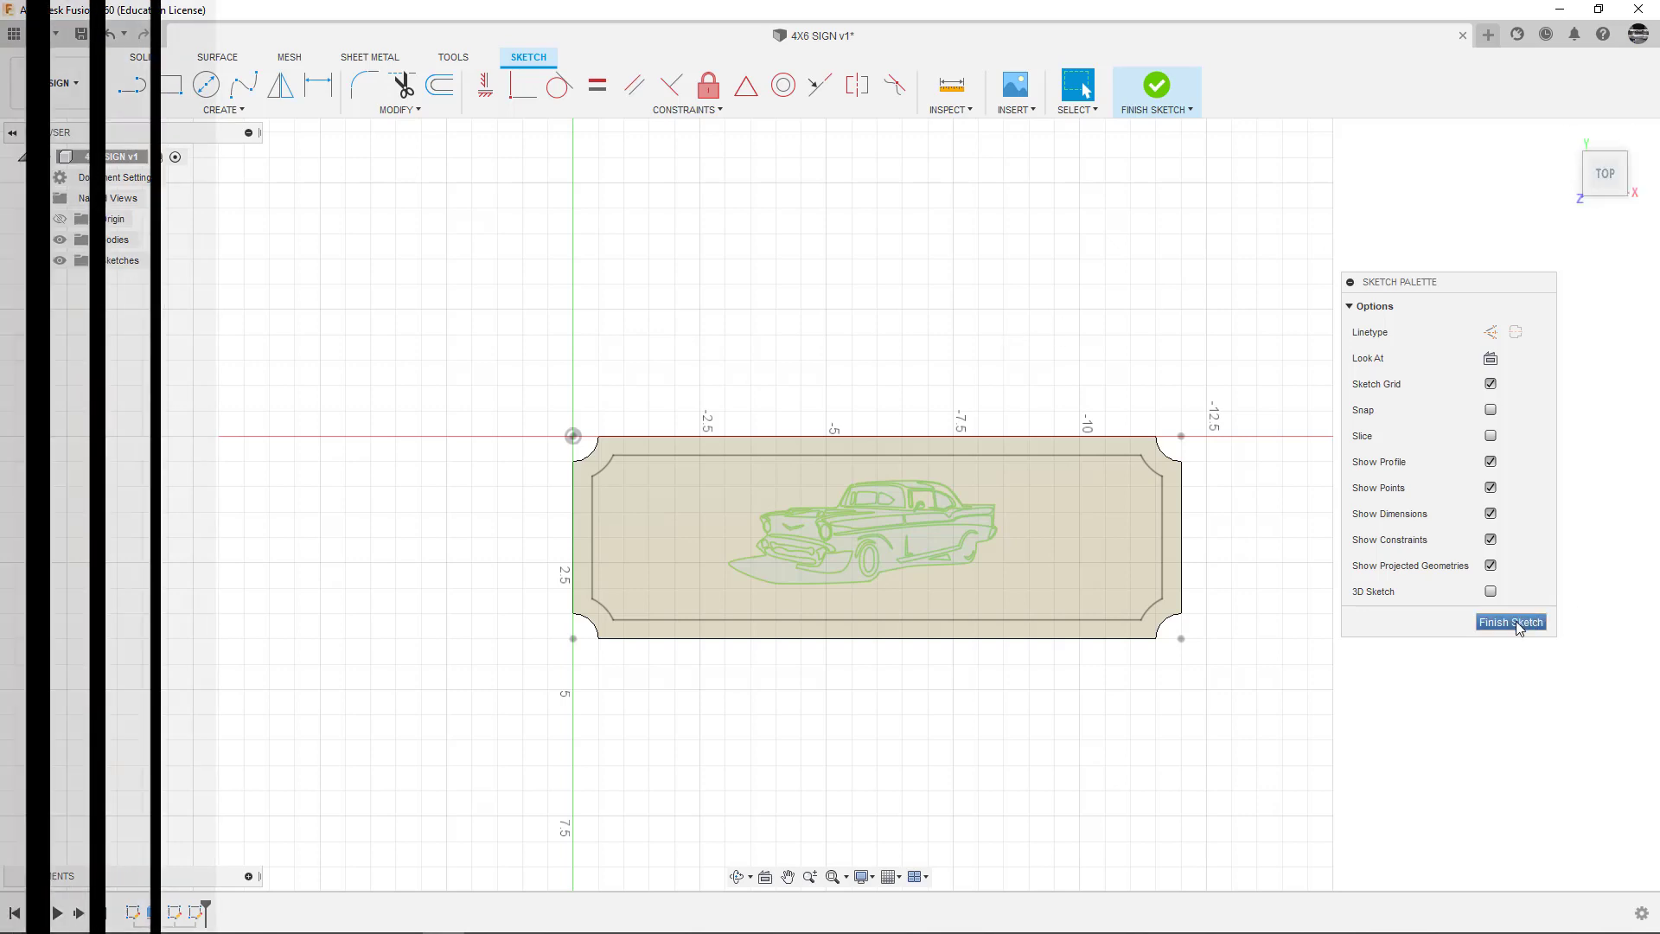
pyautogui.click(1513, 622)
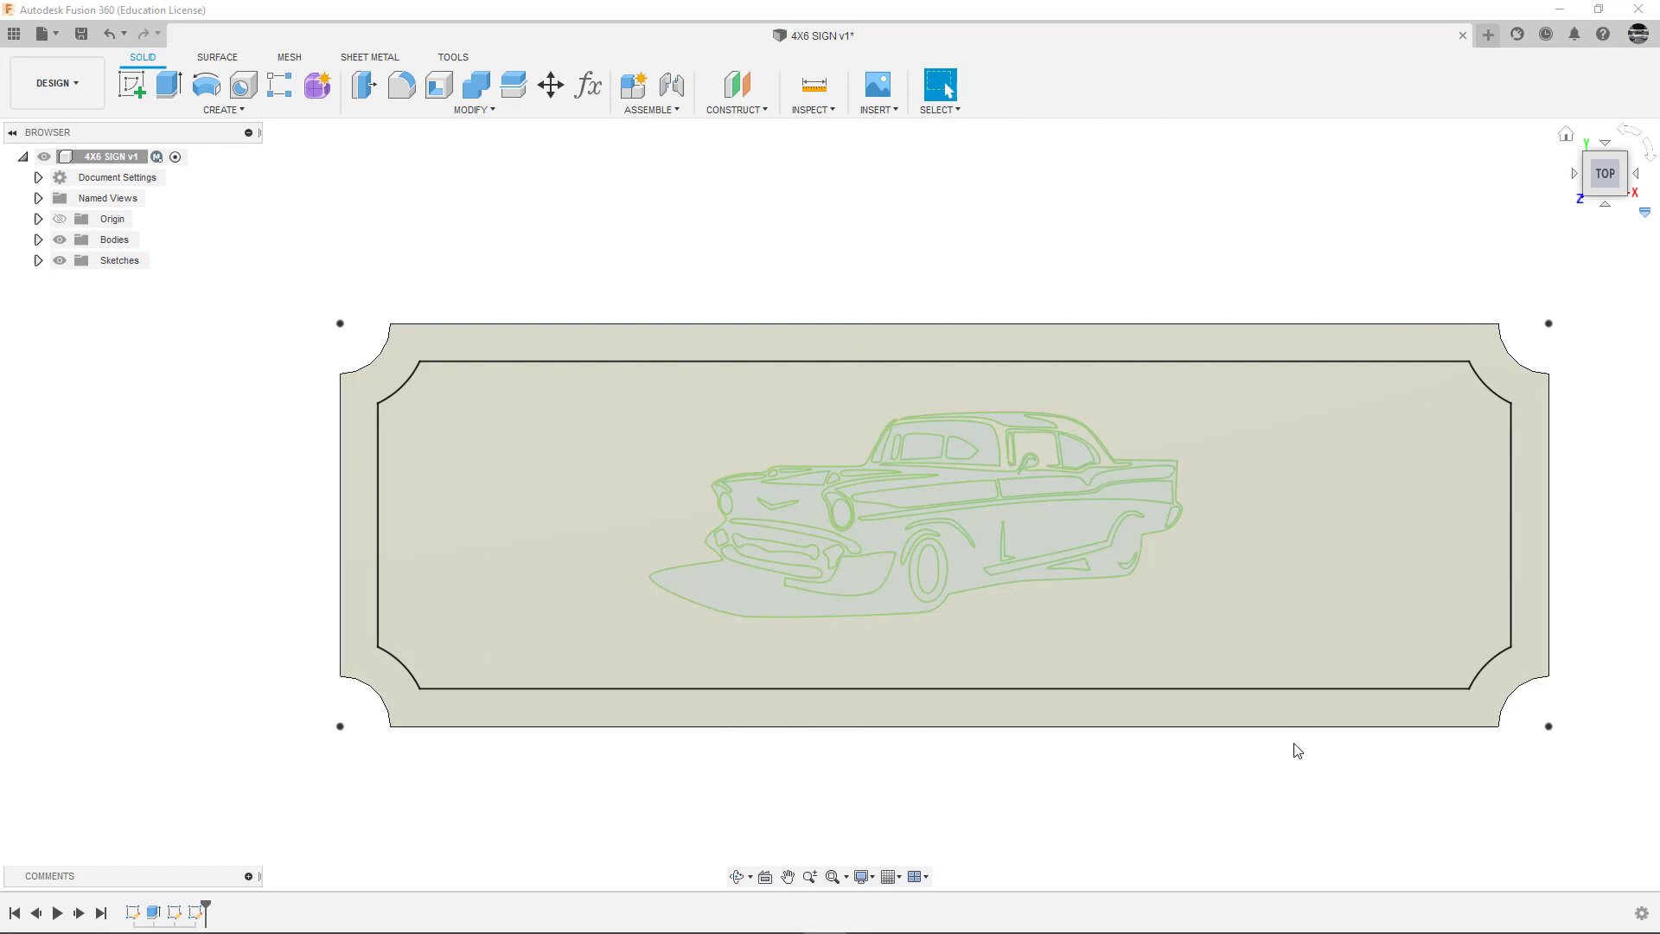
# - Save the sign design as a new version with the description User Saved
pyautogui.click(1567, 135)
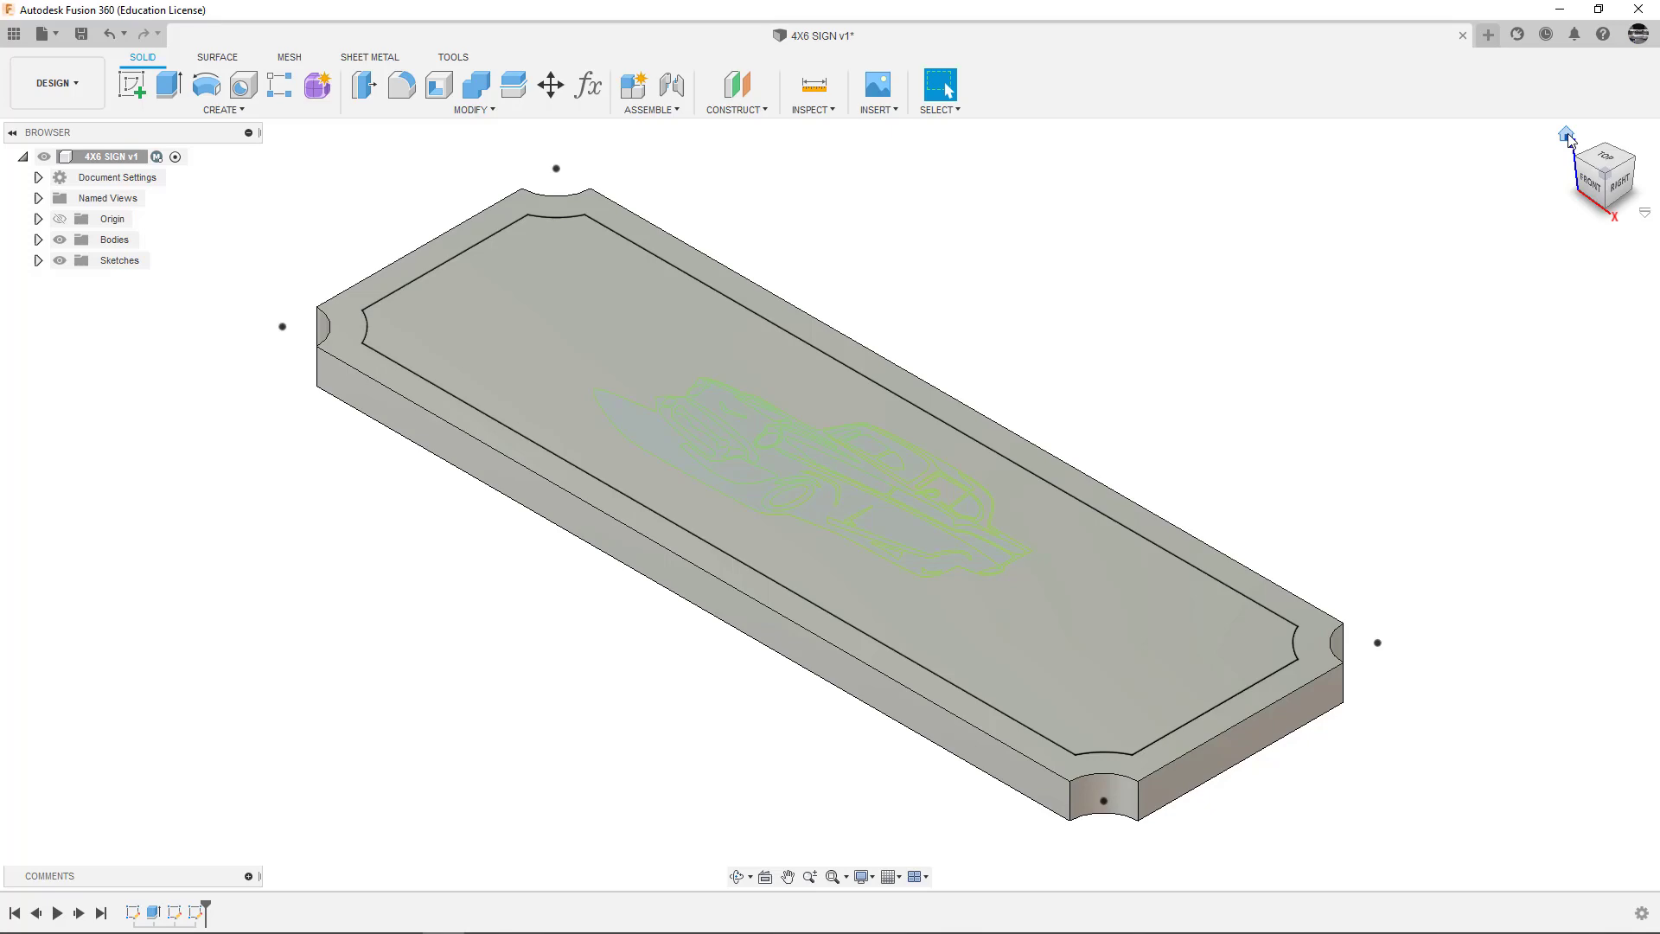
pyautogui.moveTo(867, 472)
pyautogui.keyDown('shift'); pyautogui.mouseDown(button='middle')
pyautogui.moveTo(900, 463)
pyautogui.moveTo(945, 537)
pyautogui.moveTo(952, 485)
pyautogui.moveTo(878, 493)
pyautogui.moveTo(952, 474)
pyautogui.moveTo(902, 523)
pyautogui.moveTo(874, 516)
pyautogui.moveTo(908, 475)
pyautogui.moveTo(842, 505)
pyautogui.moveTo(949, 481)
pyautogui.moveTo(882, 467)
pyautogui.moveTo(934, 501)
pyautogui.moveTo(941, 452)
pyautogui.moveTo(951, 485)
pyautogui.moveTo(900, 500)
pyautogui.moveTo(938, 496)
pyautogui.moveTo(920, 508)
pyautogui.moveTo(908, 496)
pyautogui.mouseUp(button='middle'); pyautogui.keyUp('shift')
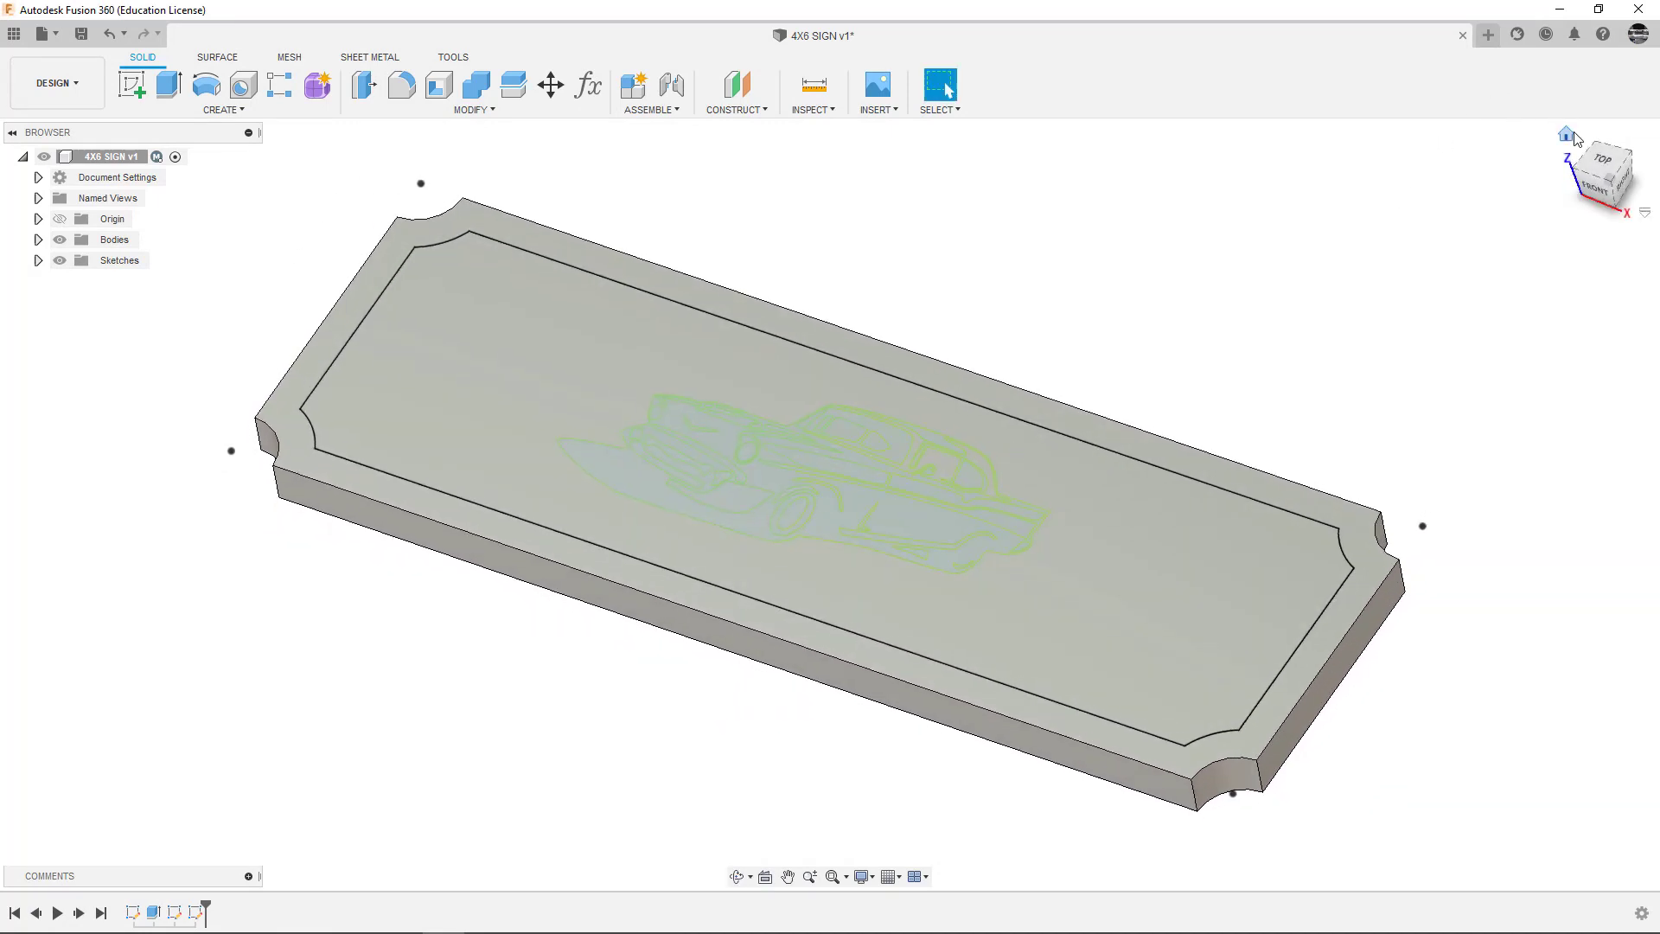
pyautogui.click(1566, 137)
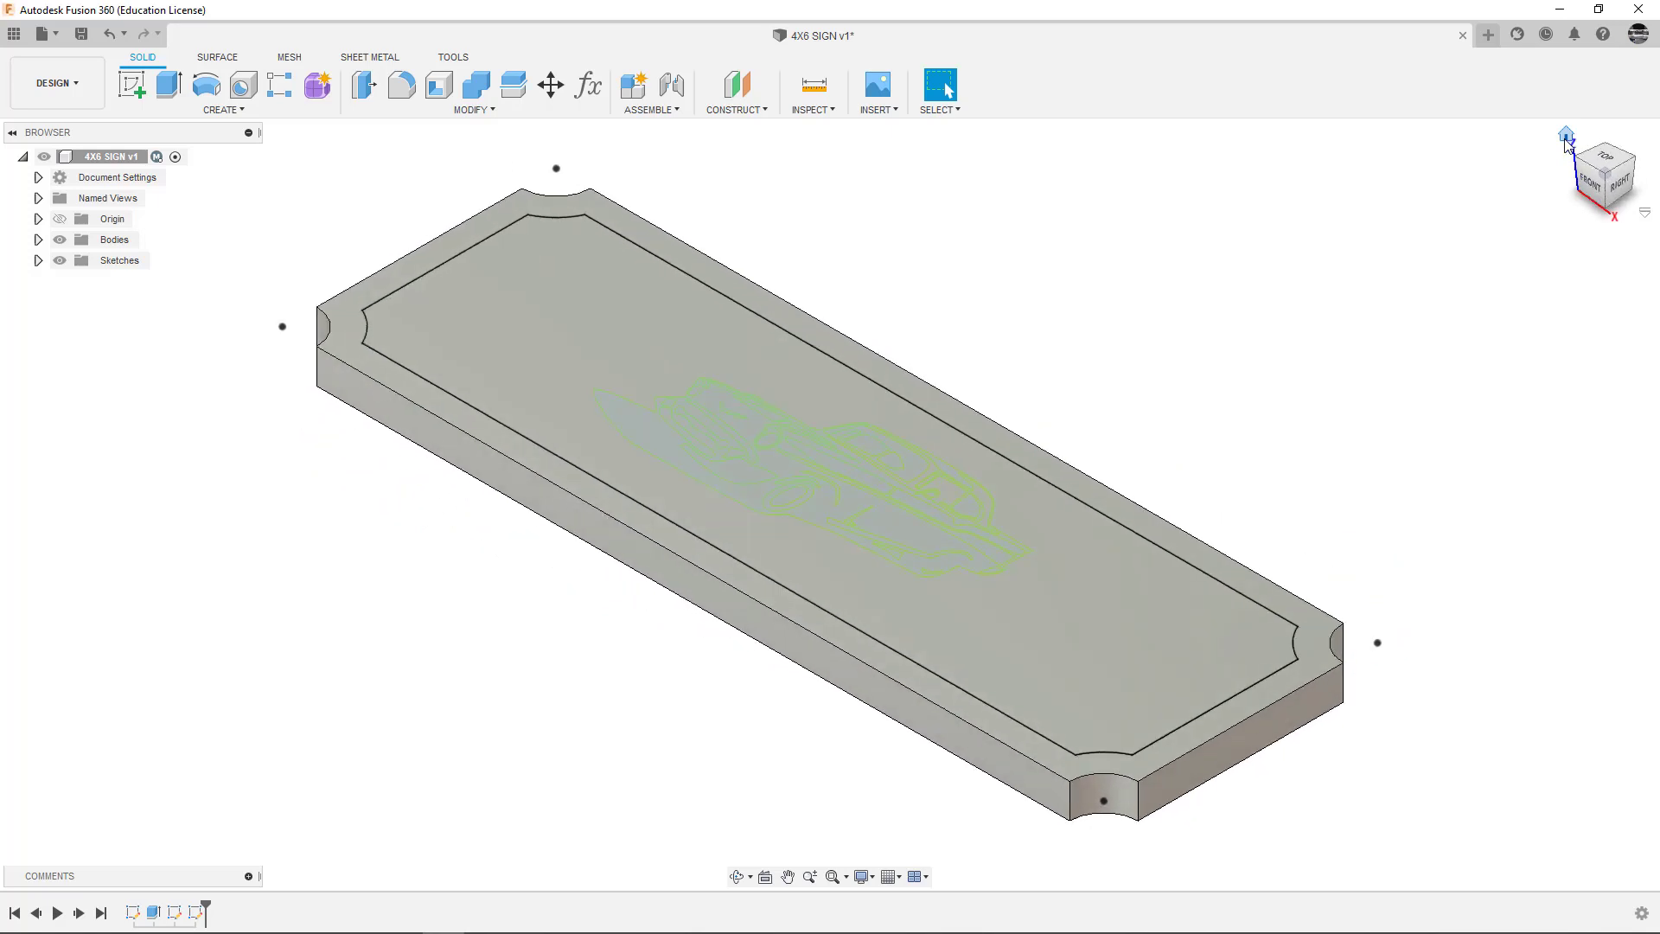
pyautogui.click(82, 39)
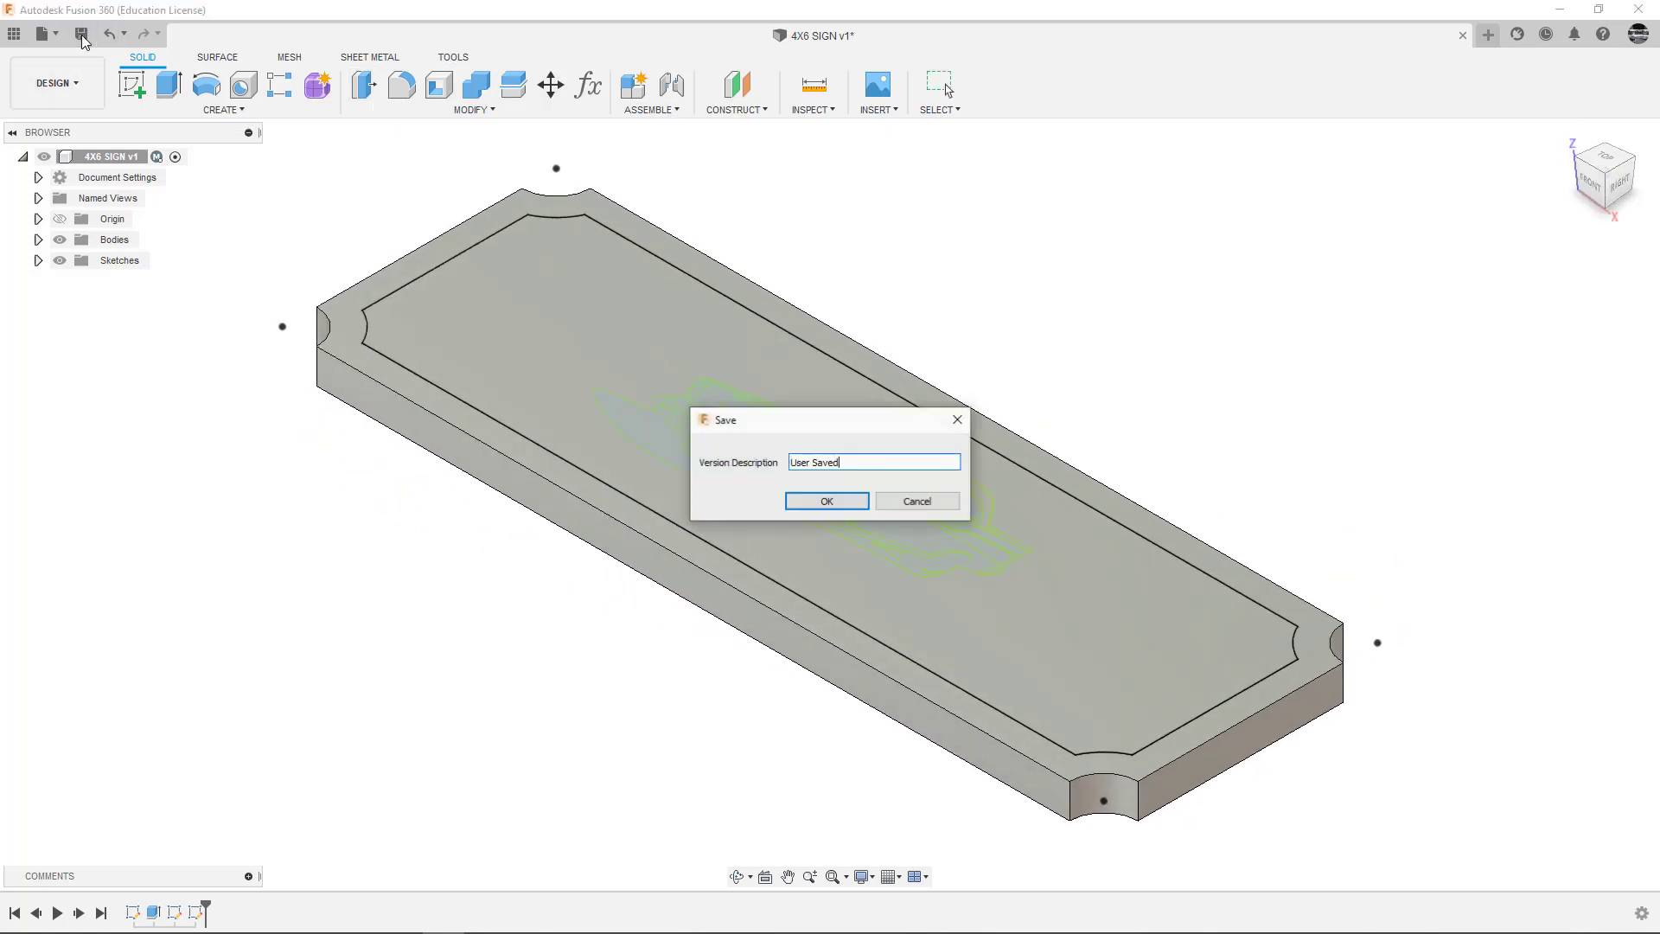
pyautogui.click(827, 502)
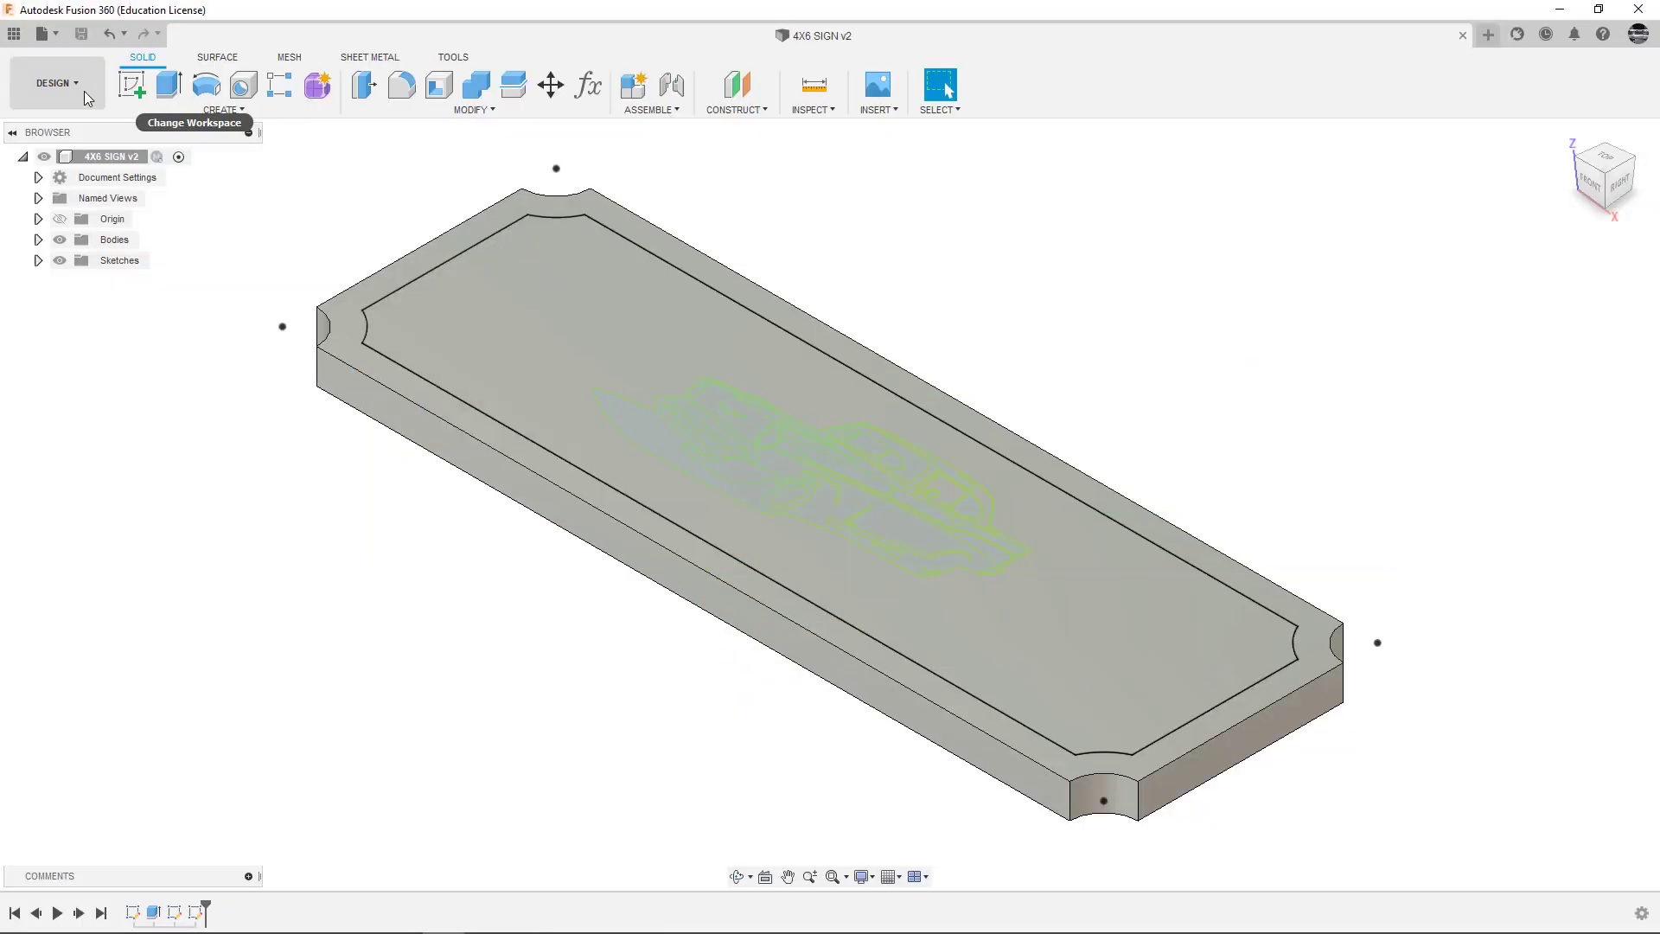
# - Switch to the Manufacture workspace and start a new milling setup for the sign
pyautogui.click(84, 90)
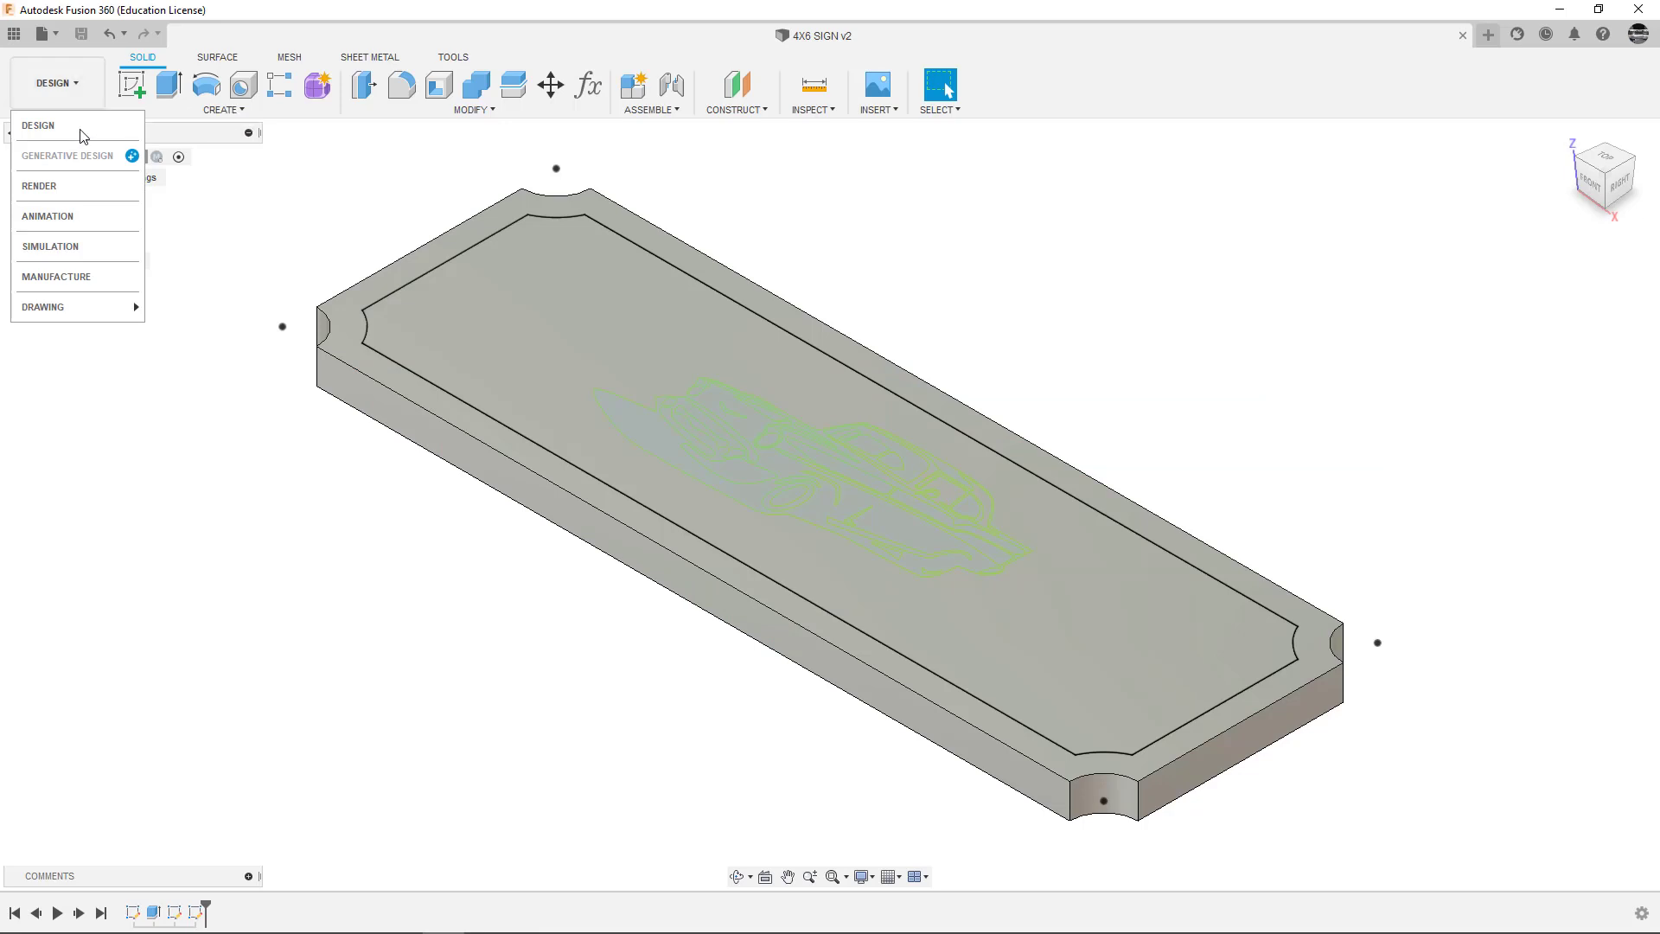
pyautogui.click(79, 280)
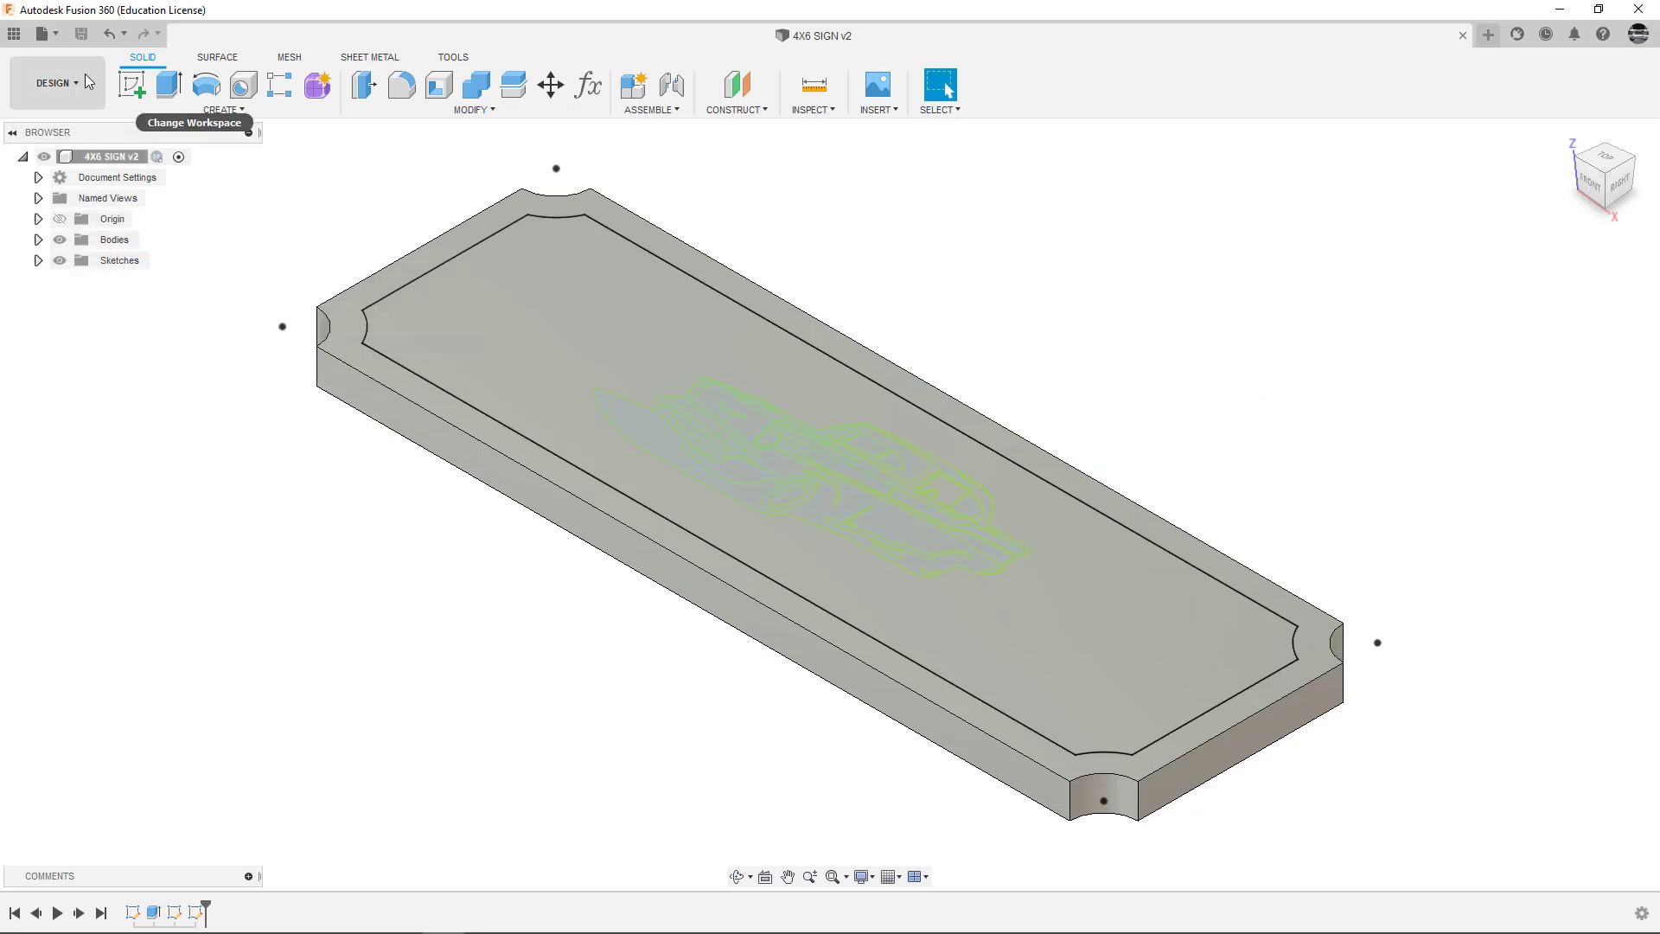
pyautogui.click(87, 83)
pyautogui.click(78, 275)
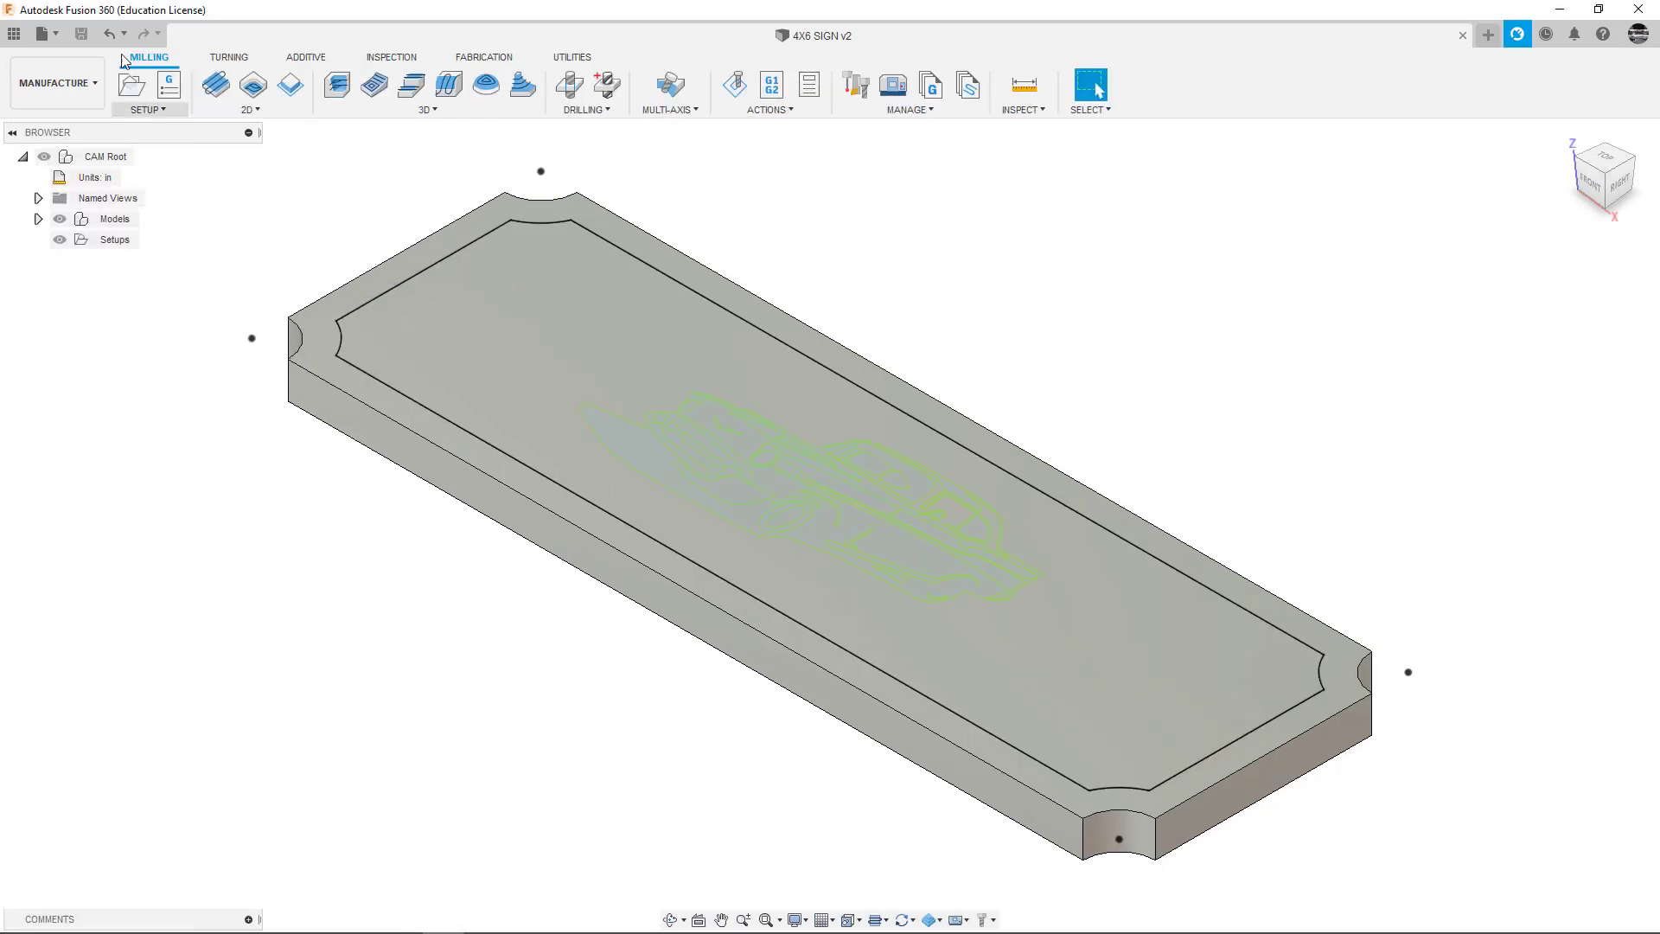
pyautogui.click(153, 112)
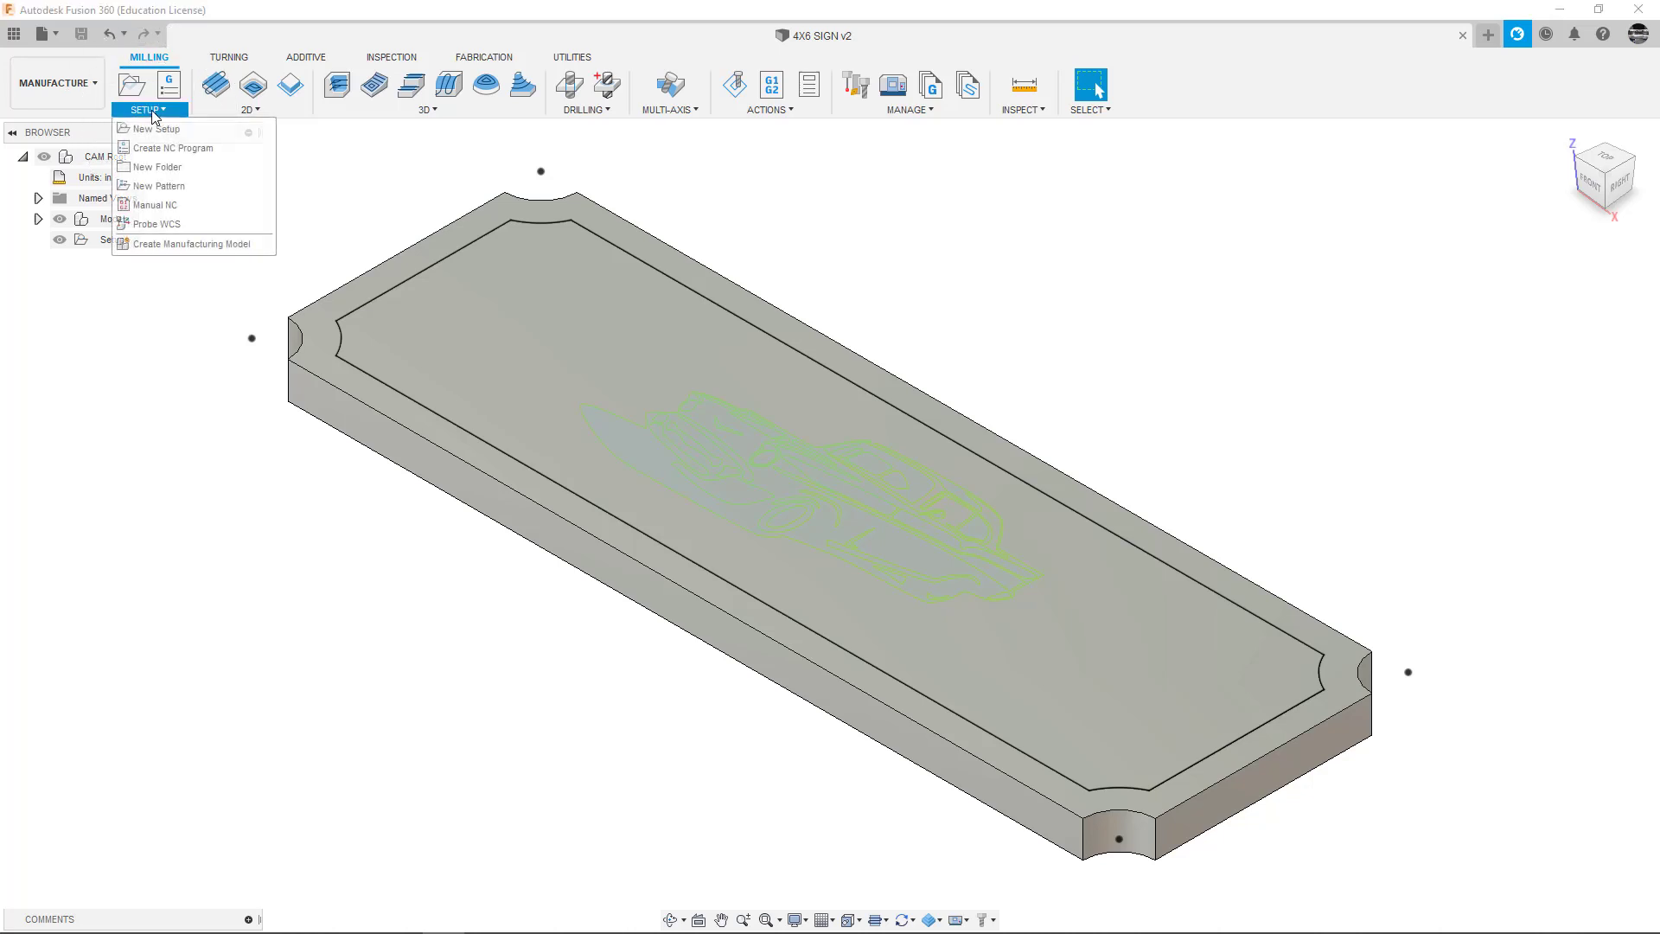
pyautogui.click(159, 130)
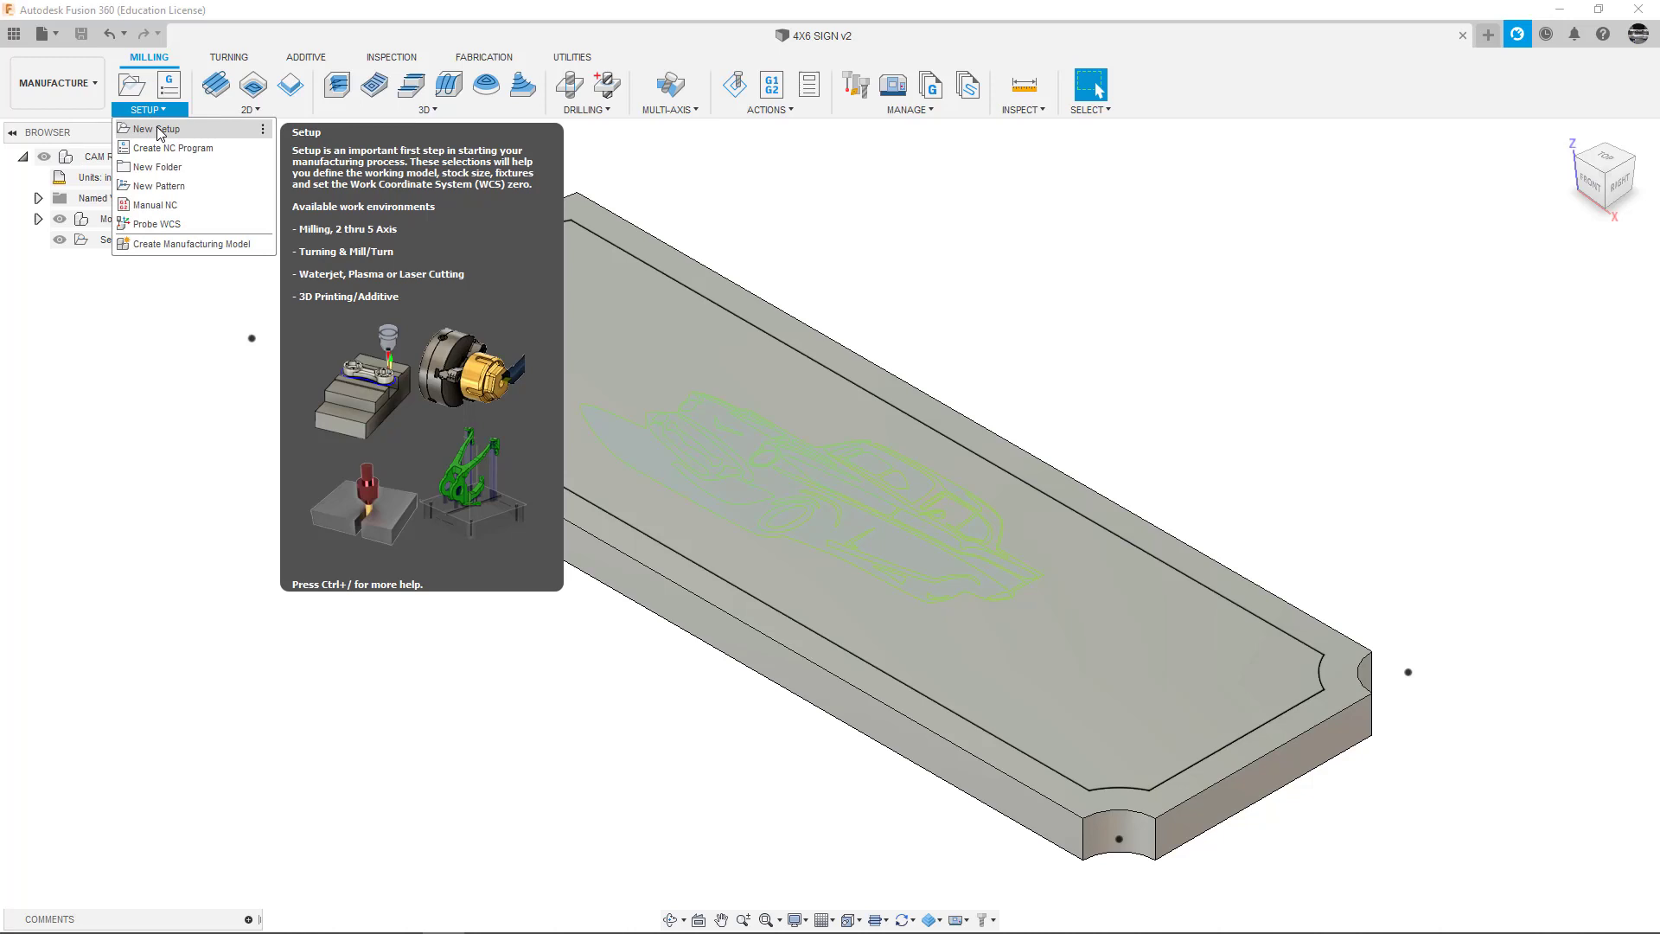
pyautogui.click(158, 130)
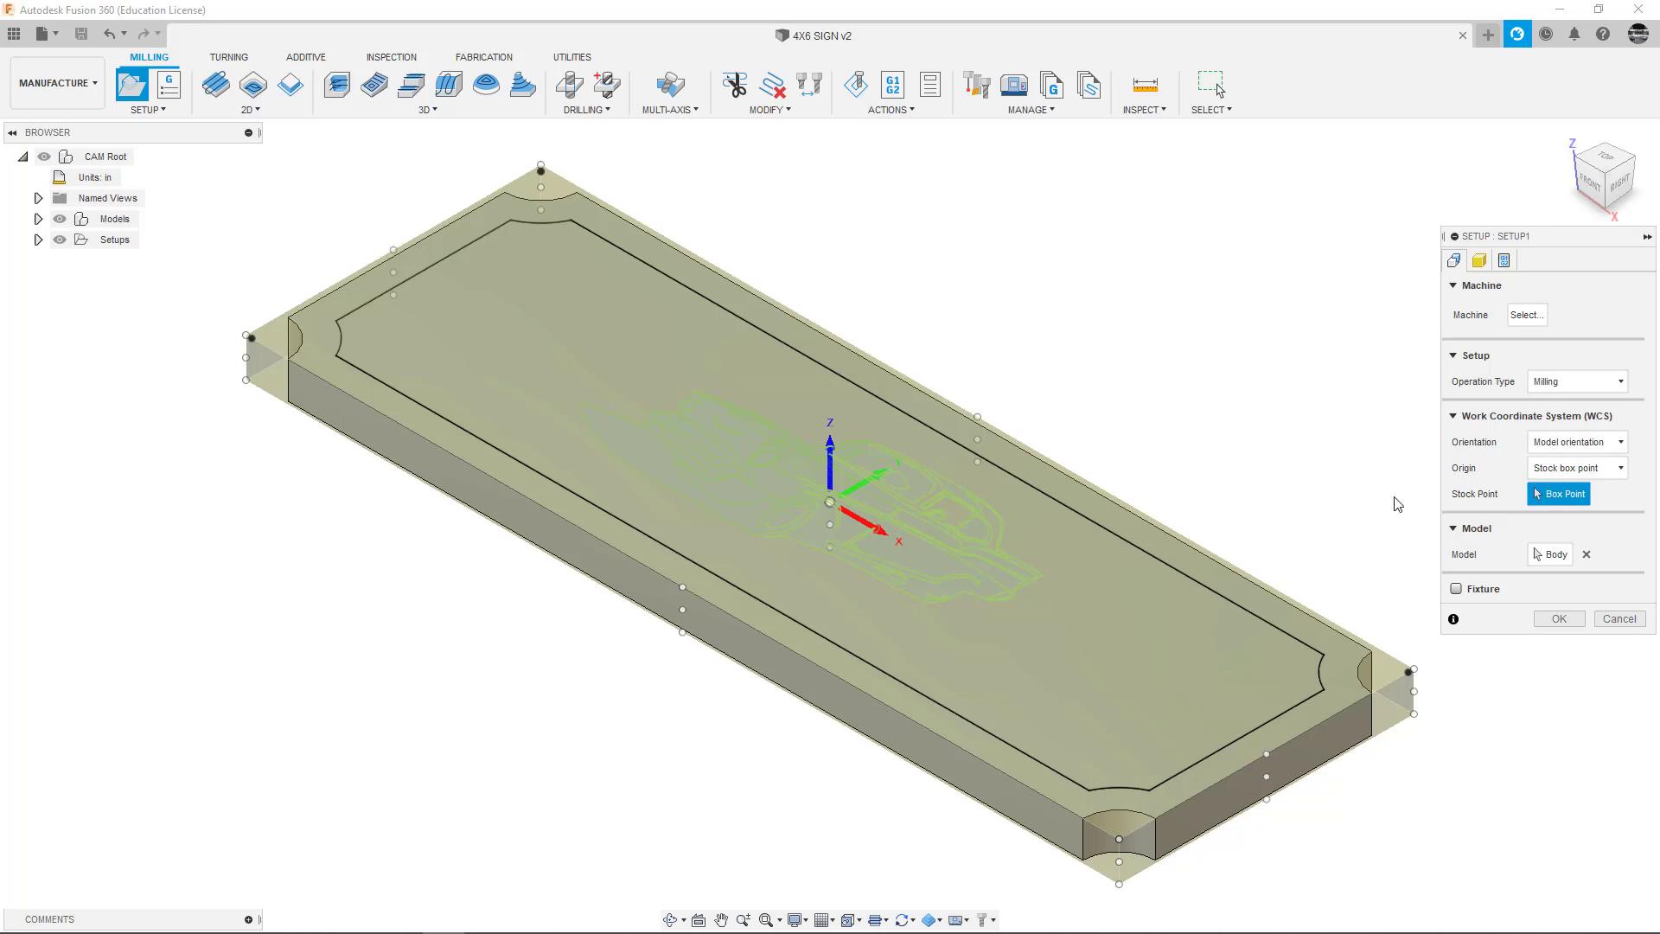
# - Set the WCS orientation to Select Z axis/plane & X axis, trying a line at the sign's short end as X axis and clearing it
pyautogui.click(1610, 444)
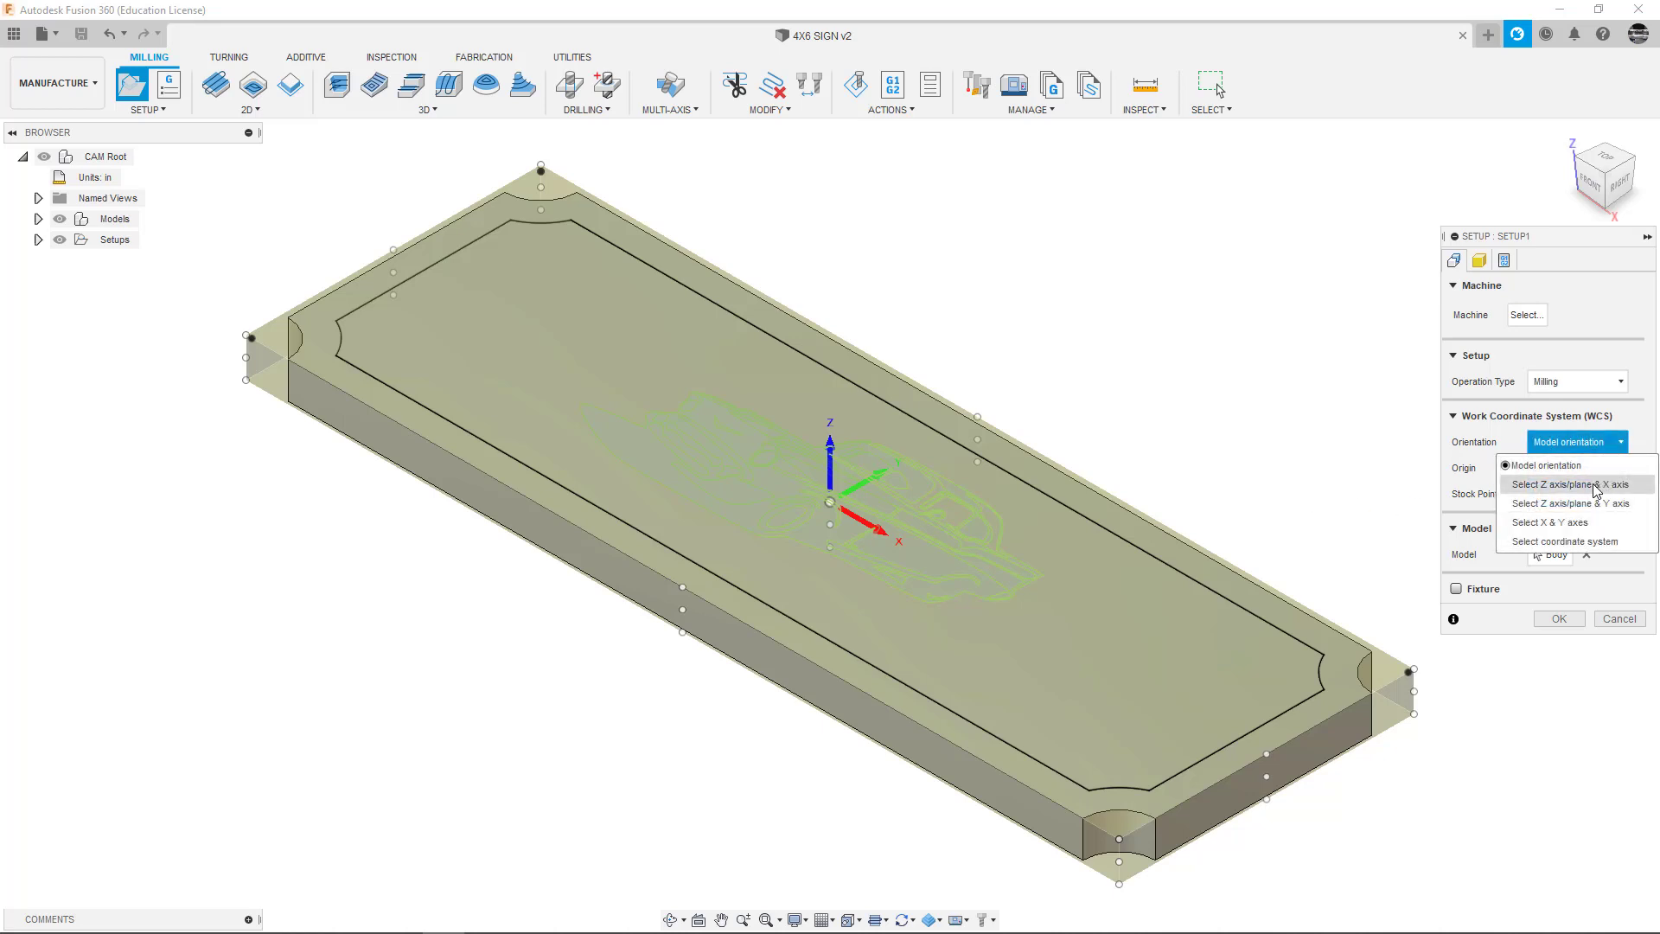
pyautogui.click(1595, 486)
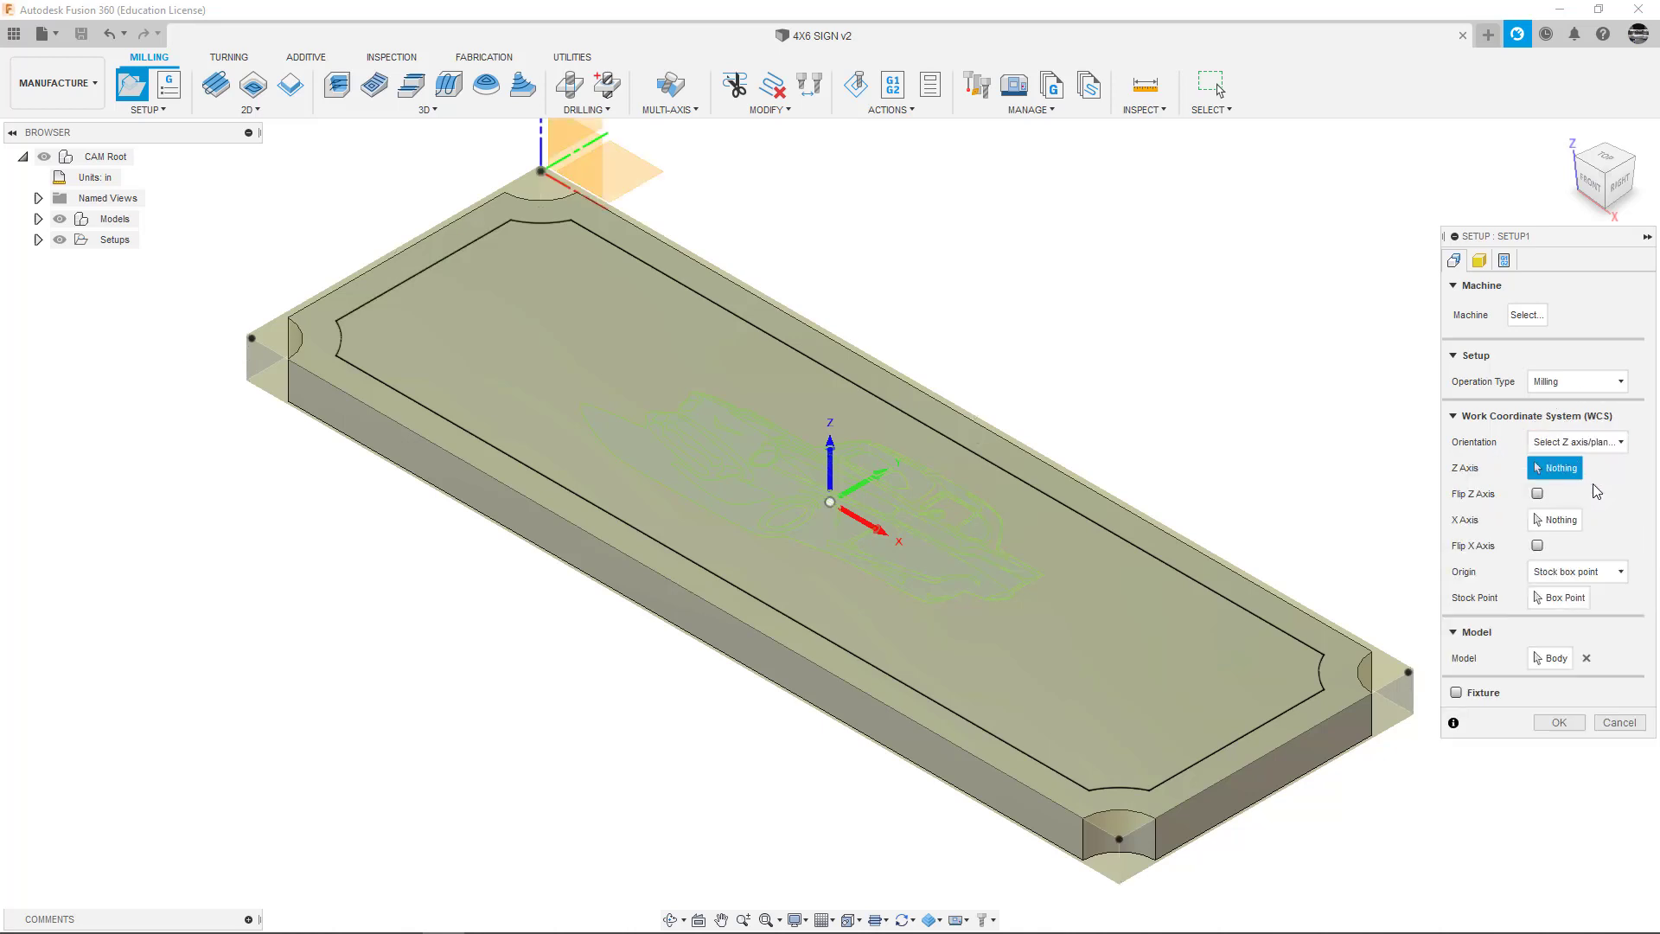
pyautogui.click(1556, 521)
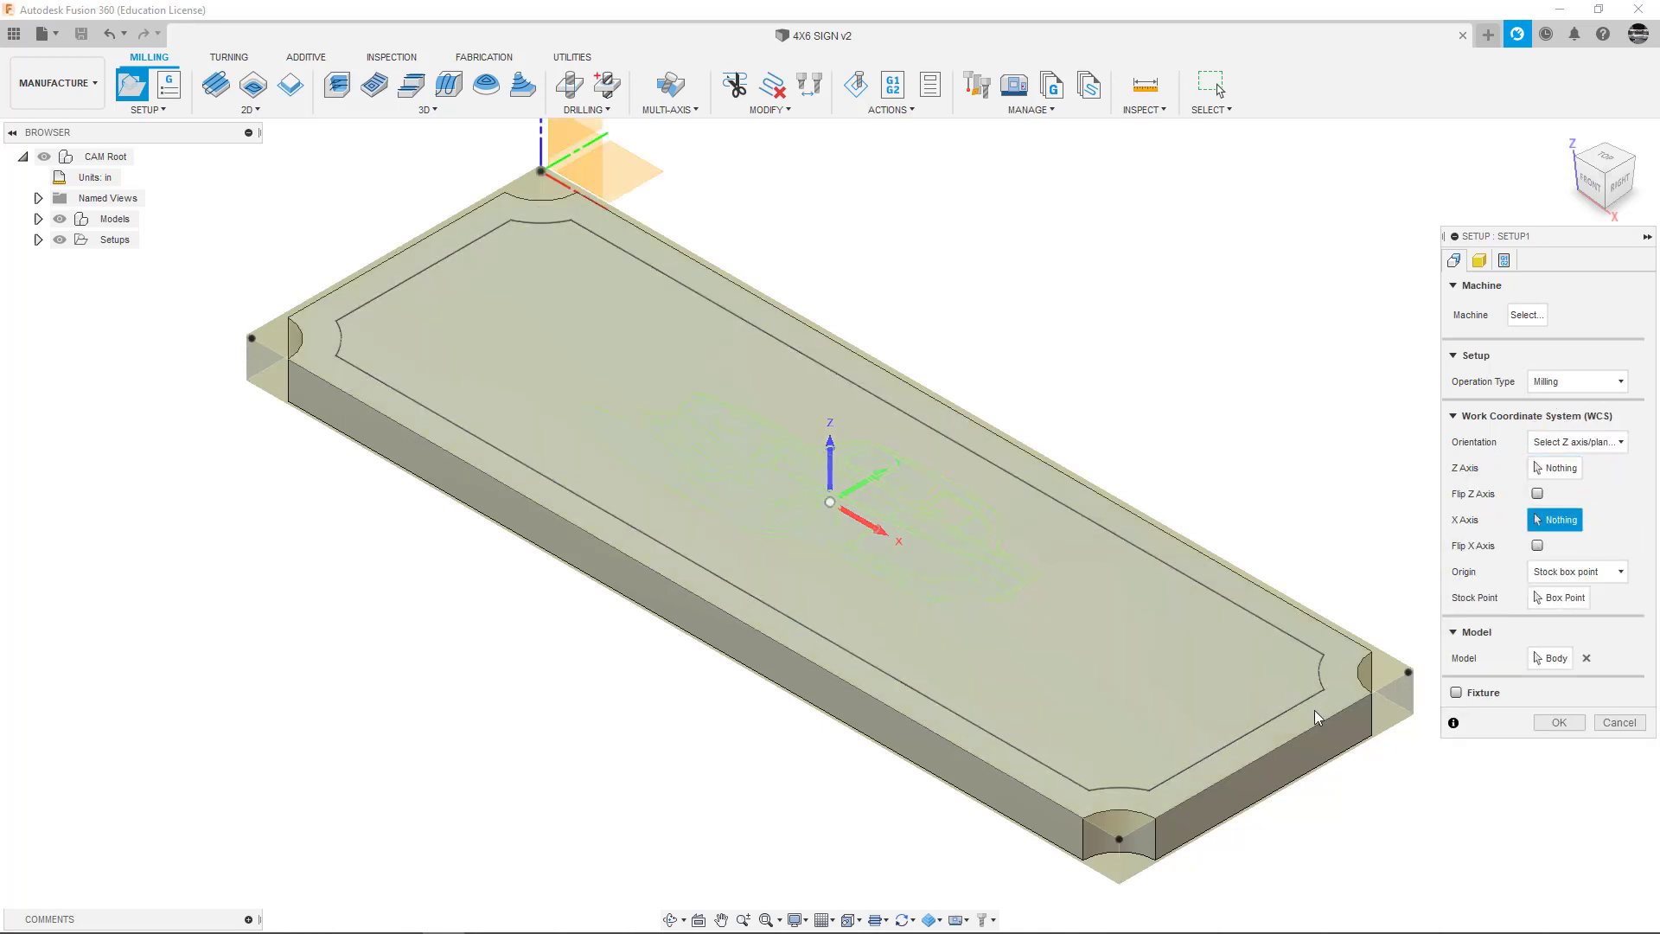
pyautogui.click(1232, 749)
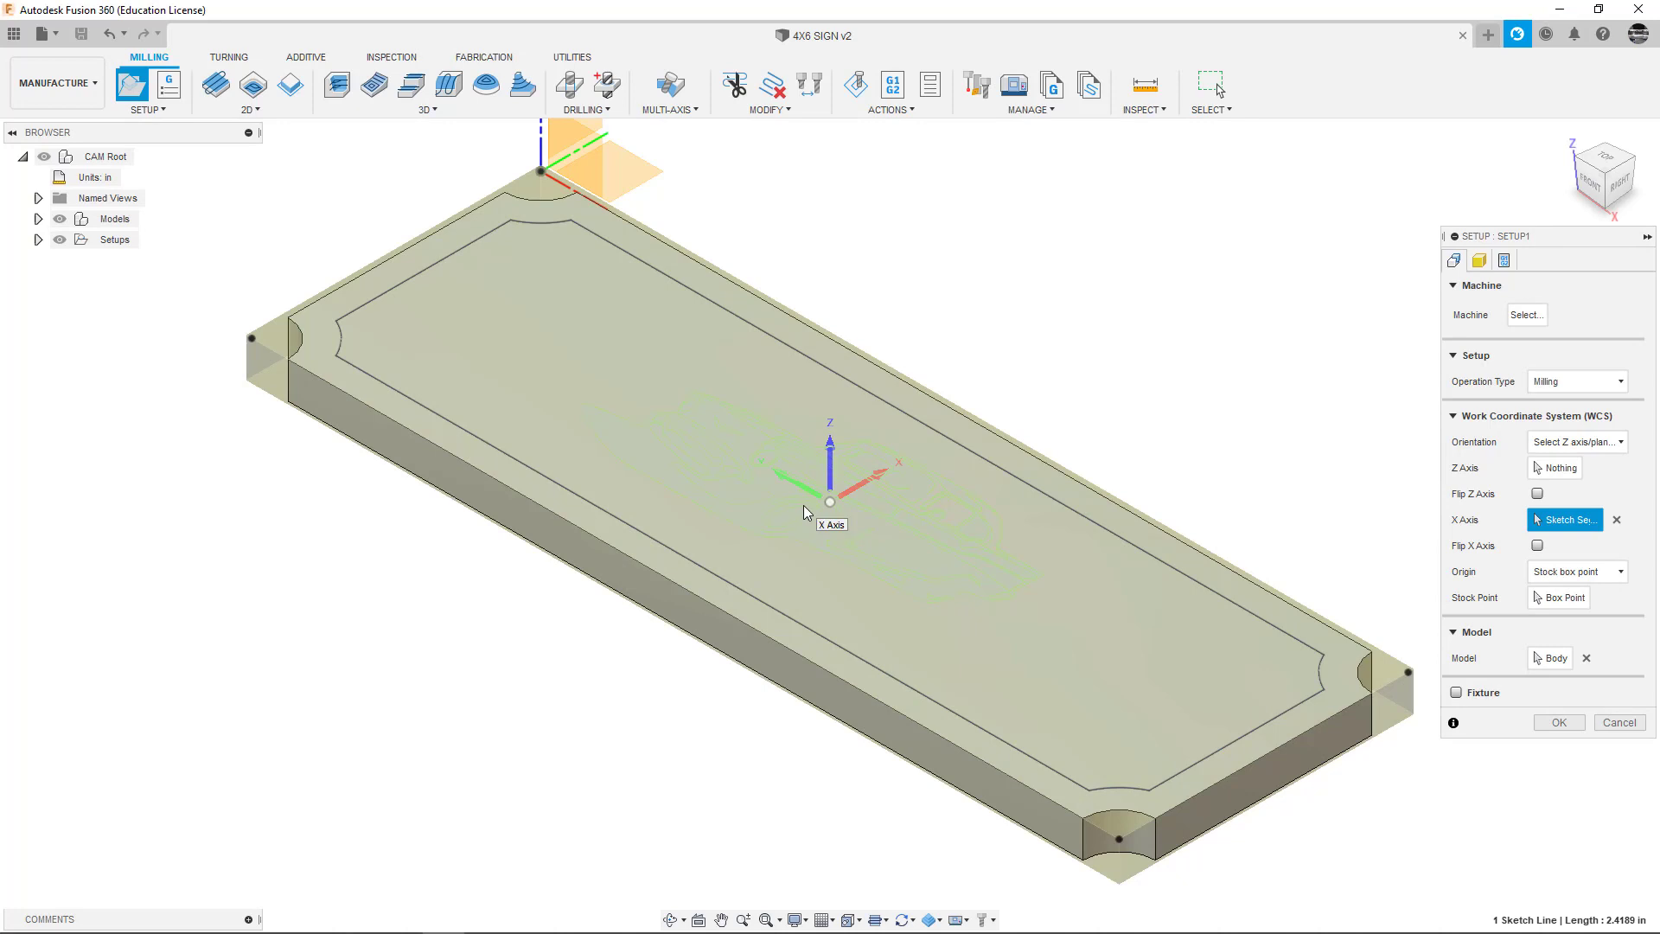
pyautogui.click(1616, 520)
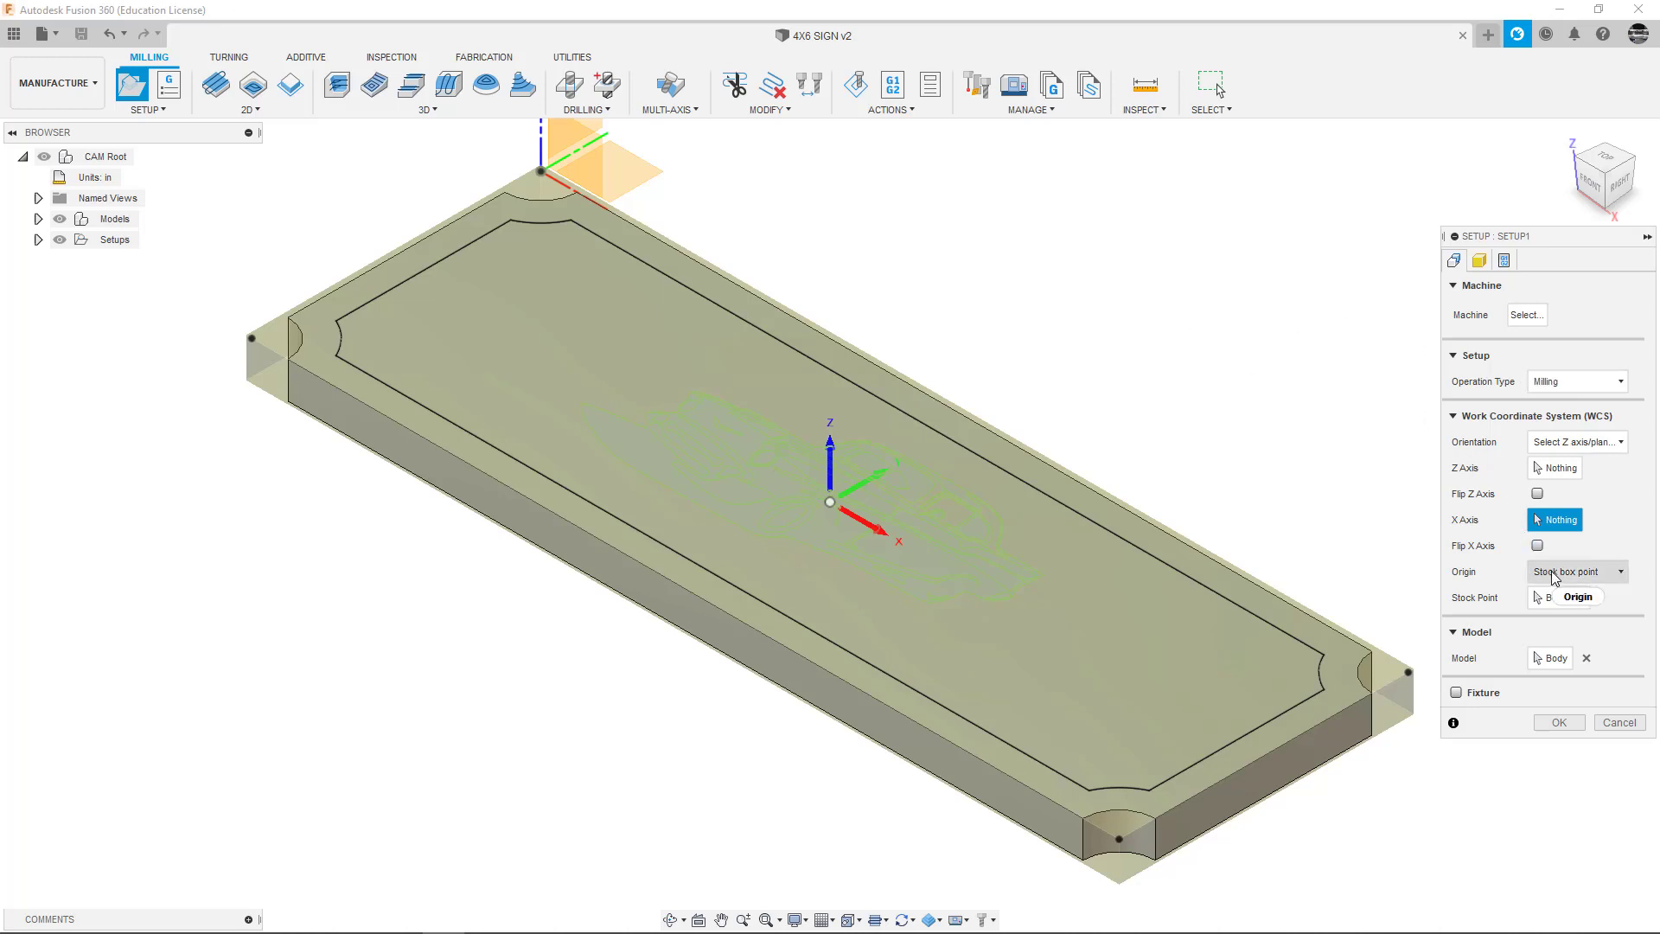
# - Try edge and corner stock box points as the WCS origin, and return the origin to the stock's top centre
pyautogui.click(1560, 599)
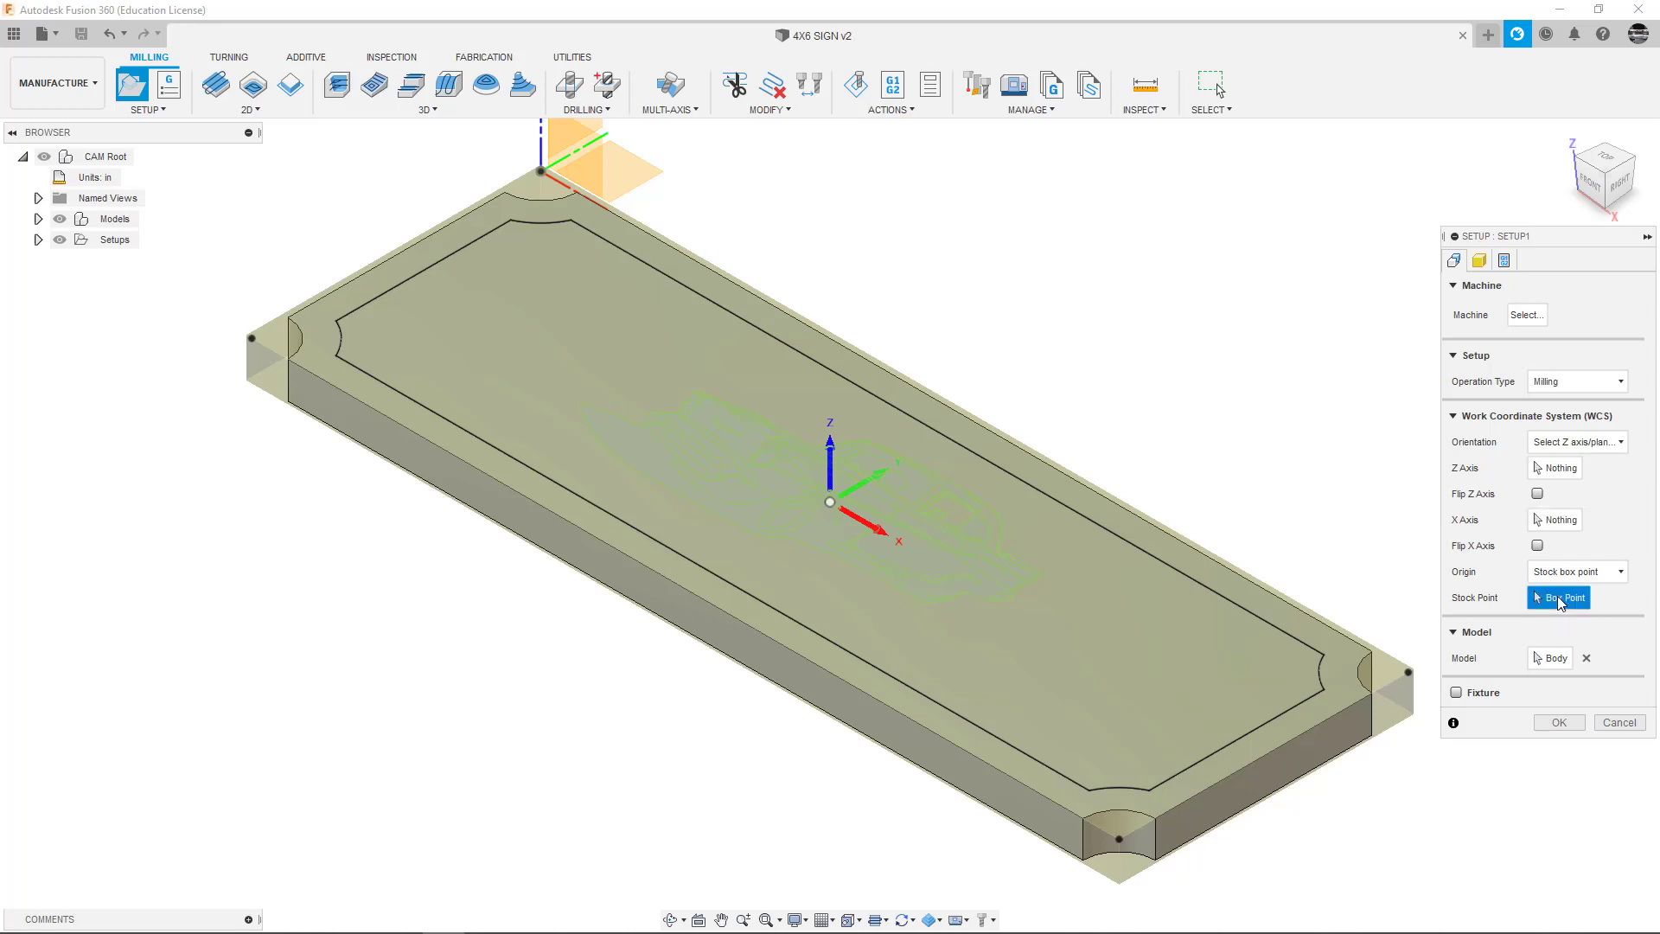
pyautogui.click(682, 587)
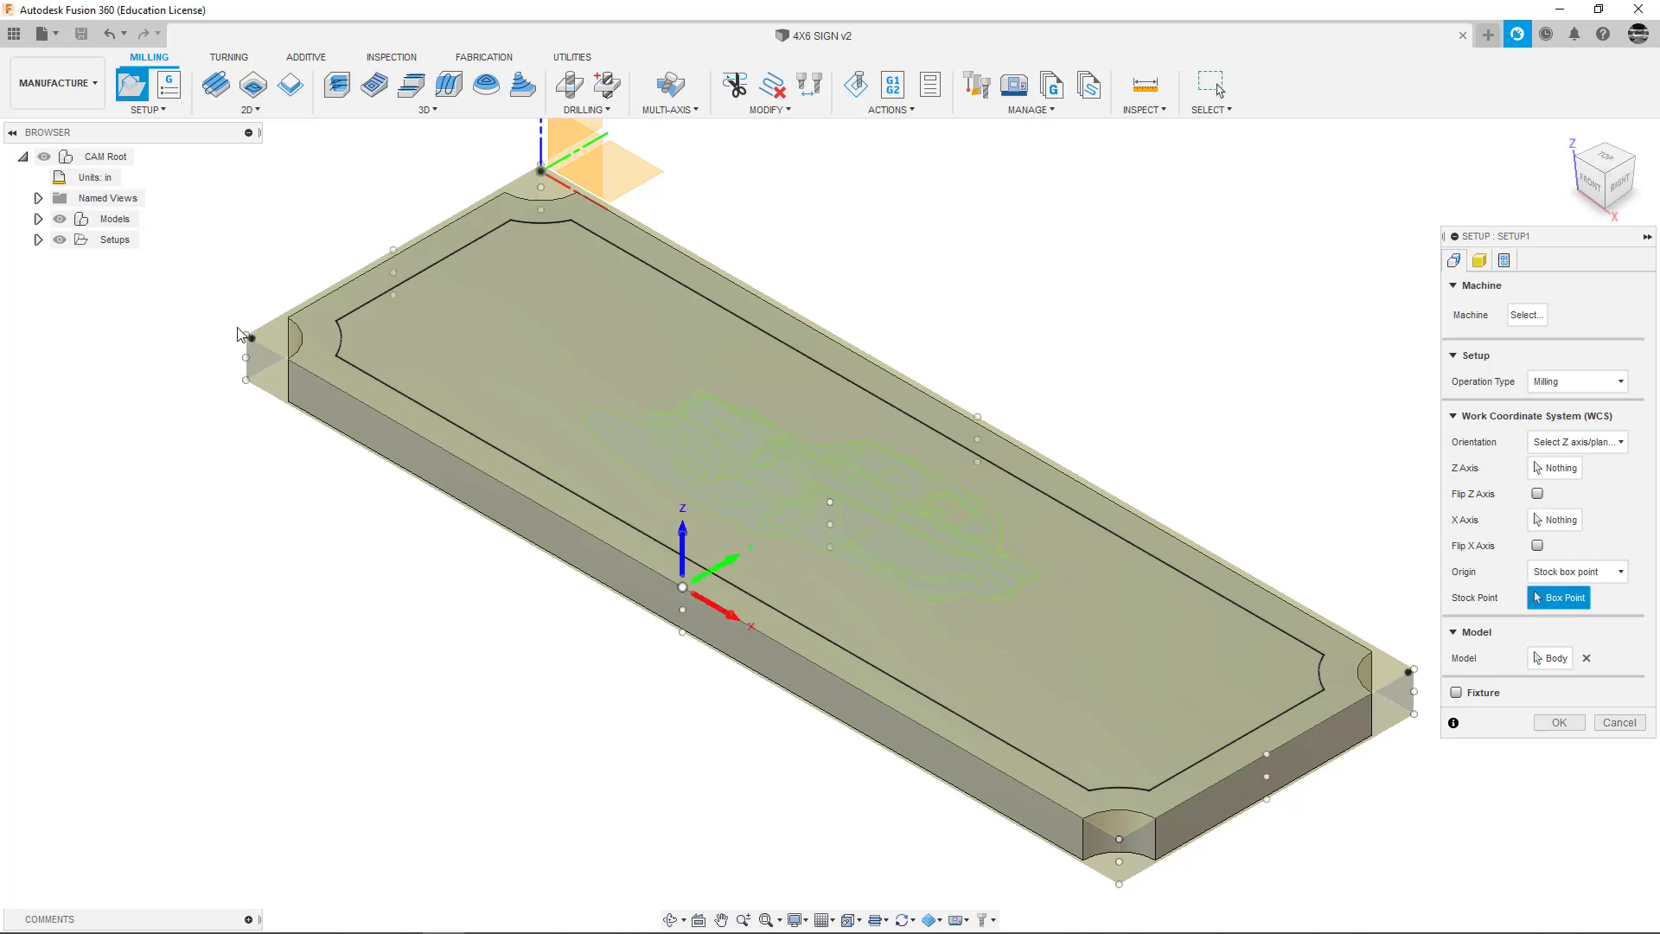
pyautogui.click(247, 336)
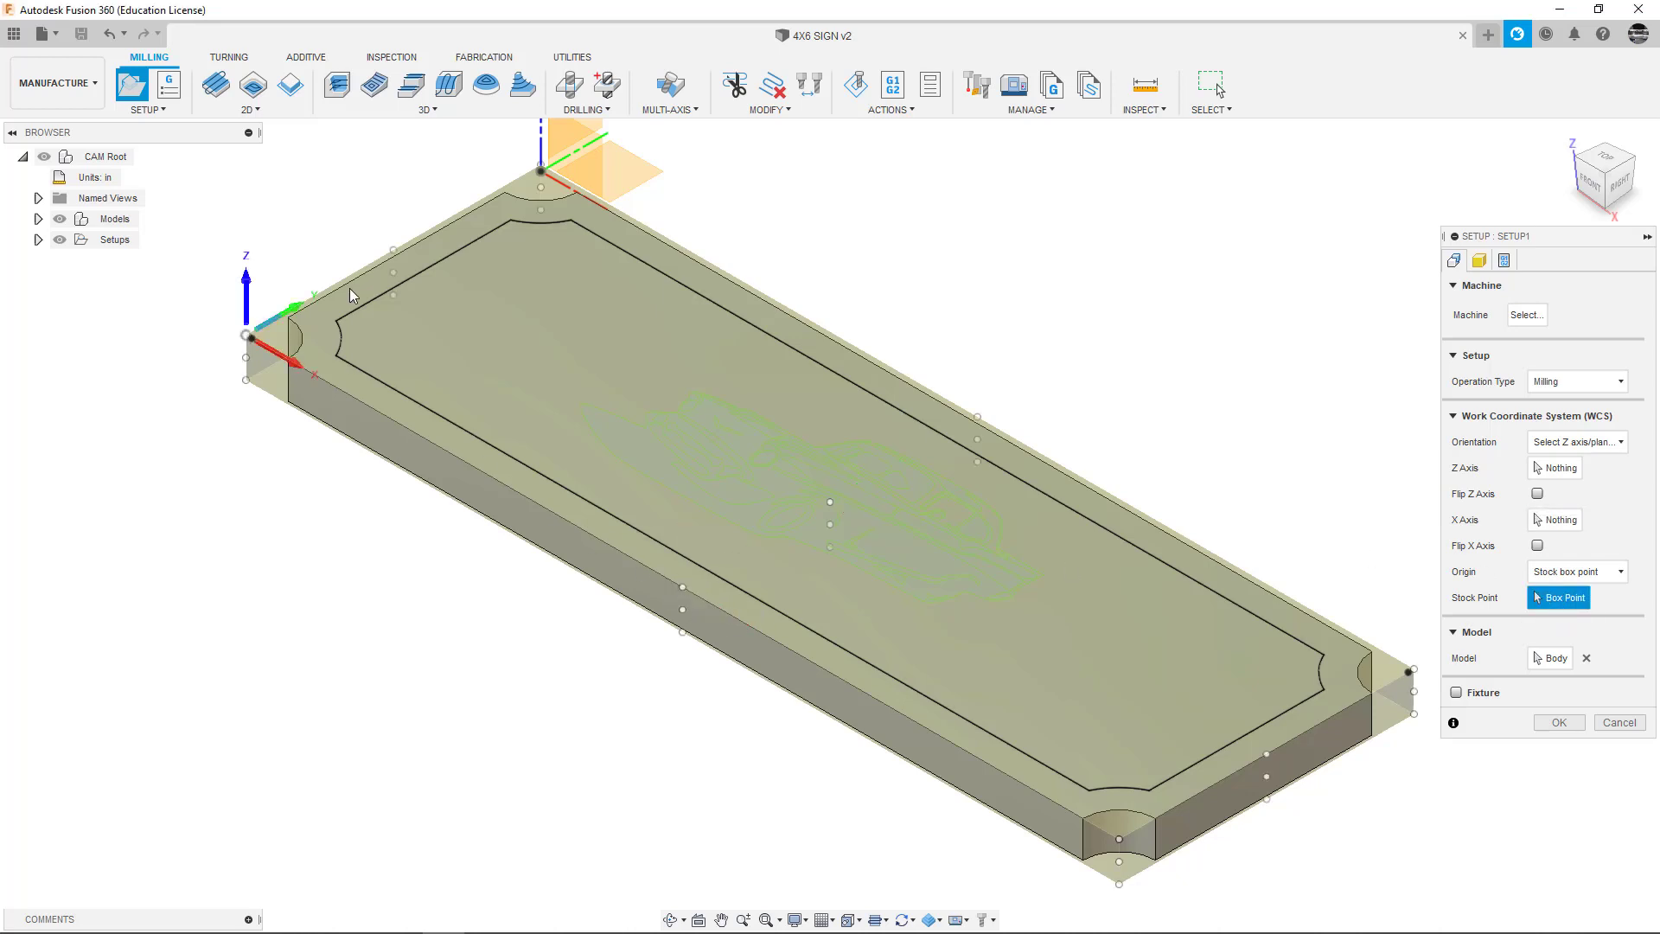
pyautogui.click(541, 166)
pyautogui.click(247, 336)
pyautogui.click(829, 502)
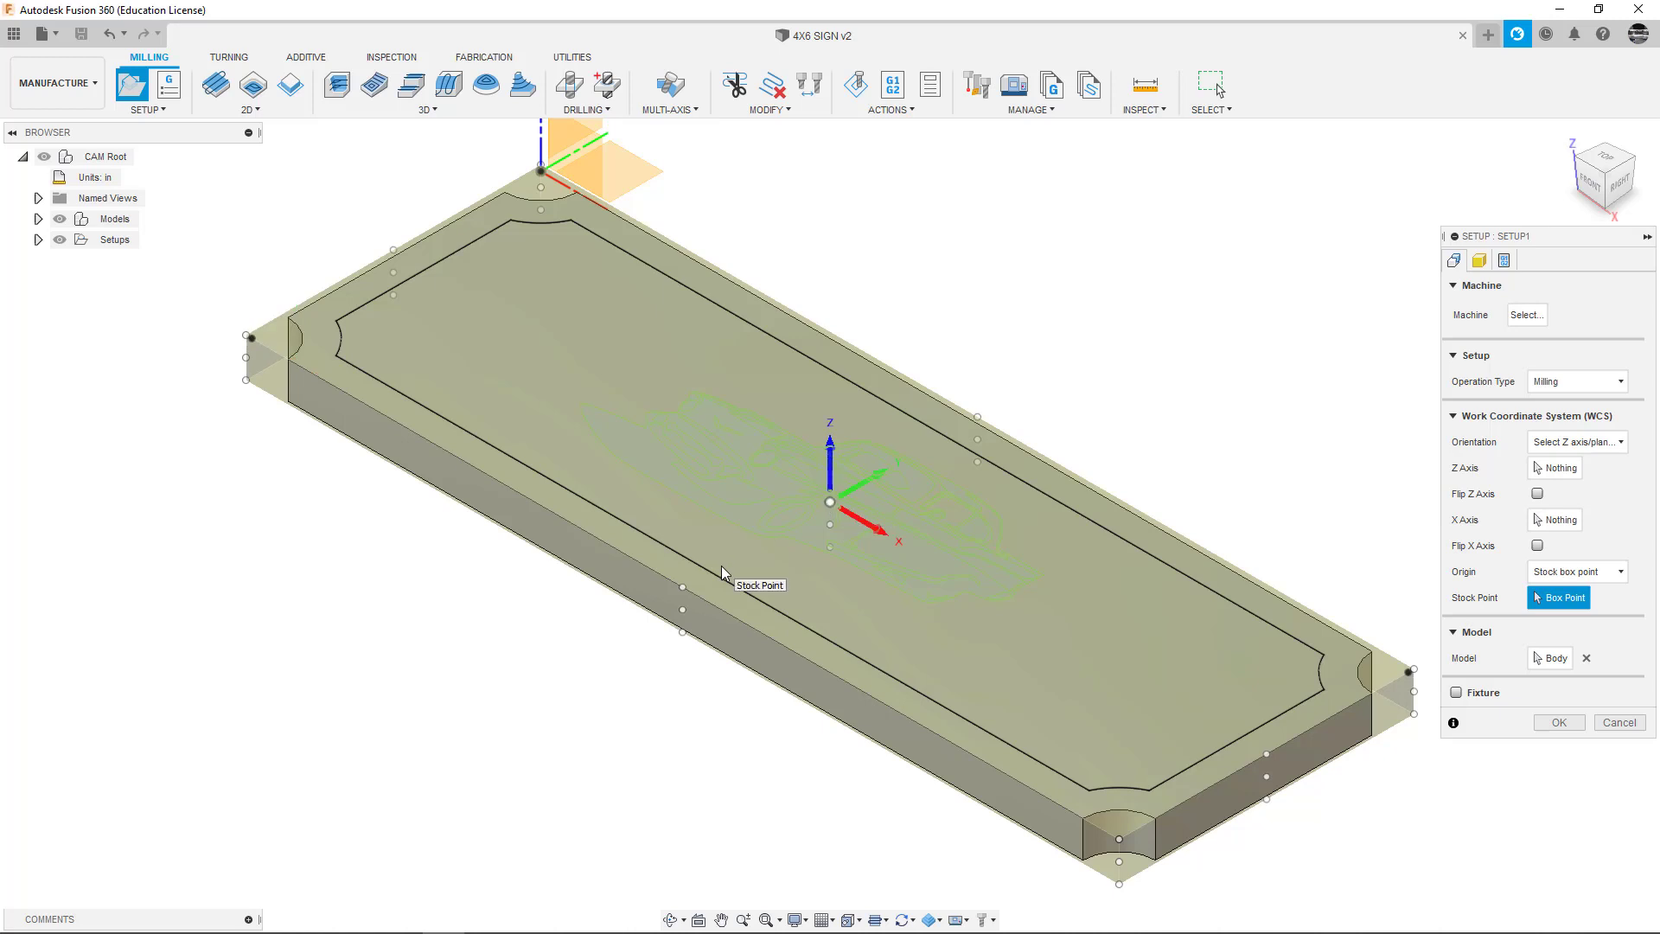
# - Set the setup's stock mode to From solid and pick the sign body as the stock solid
pyautogui.click(1479, 261)
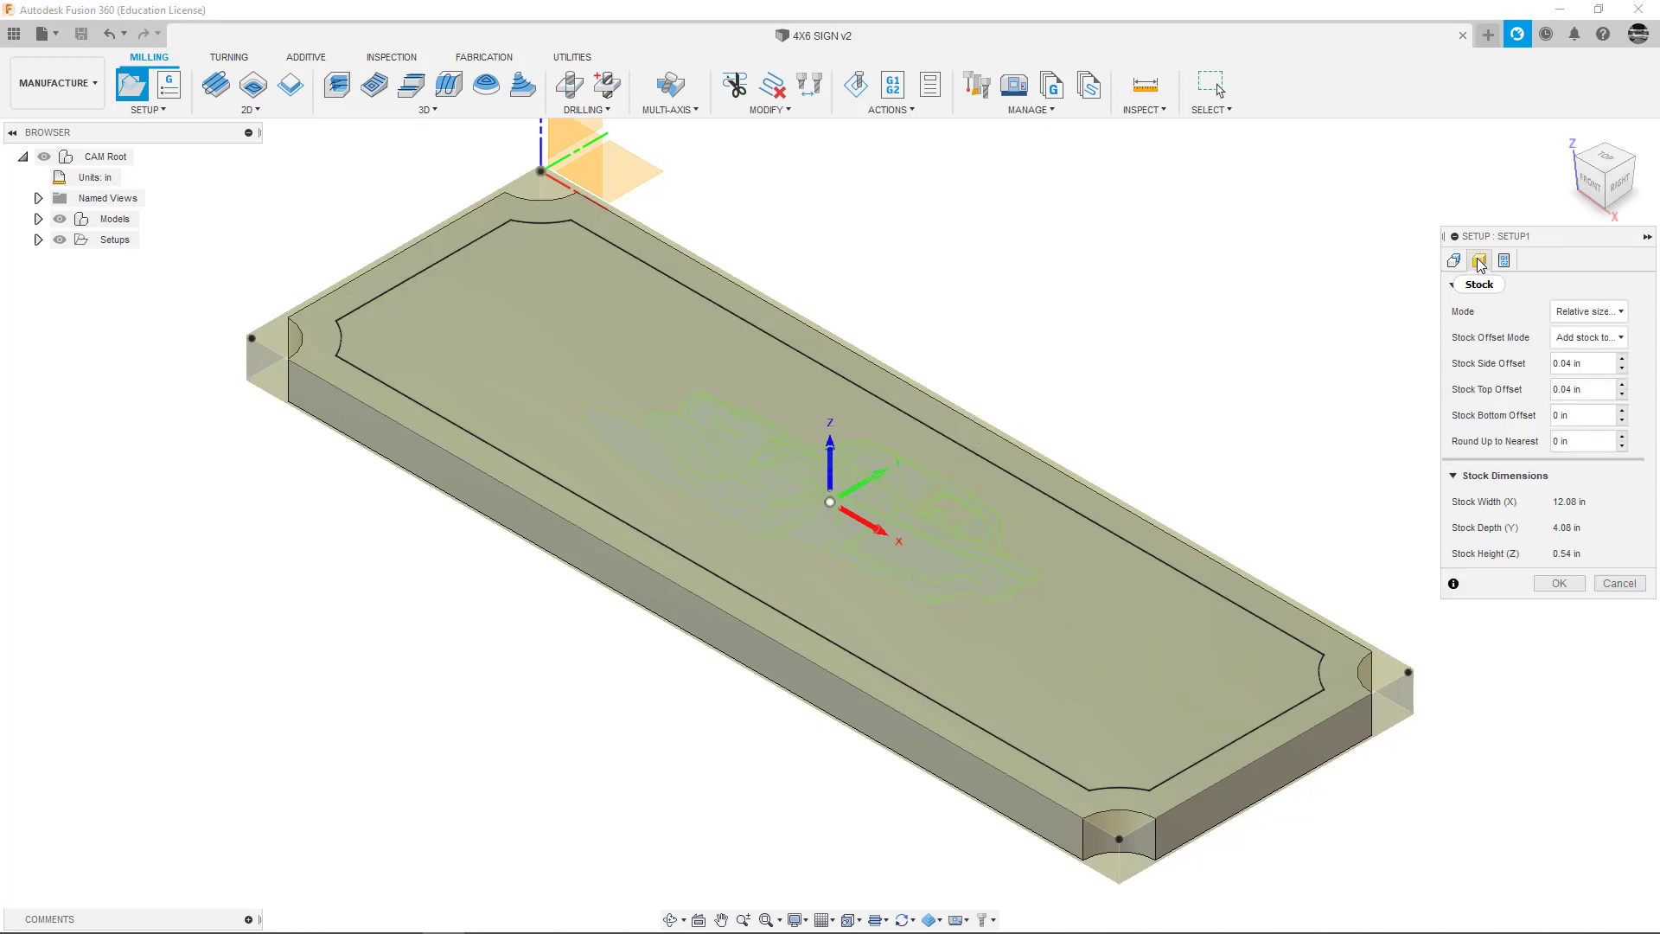
pyautogui.click(1618, 315)
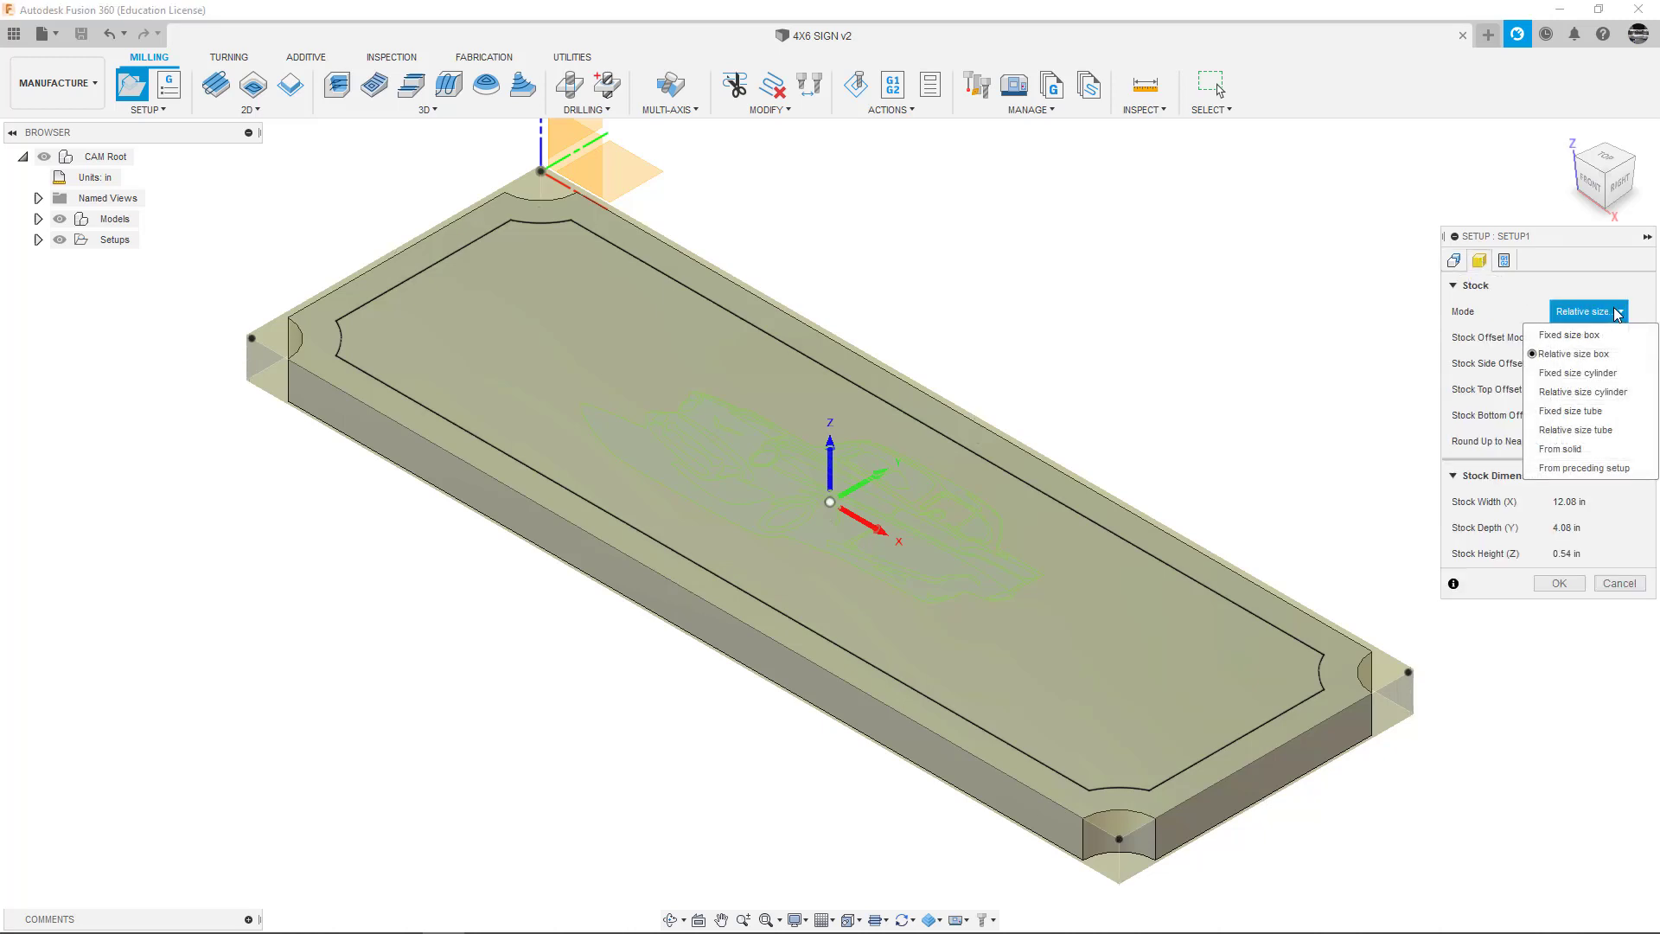
pyautogui.click(1582, 313)
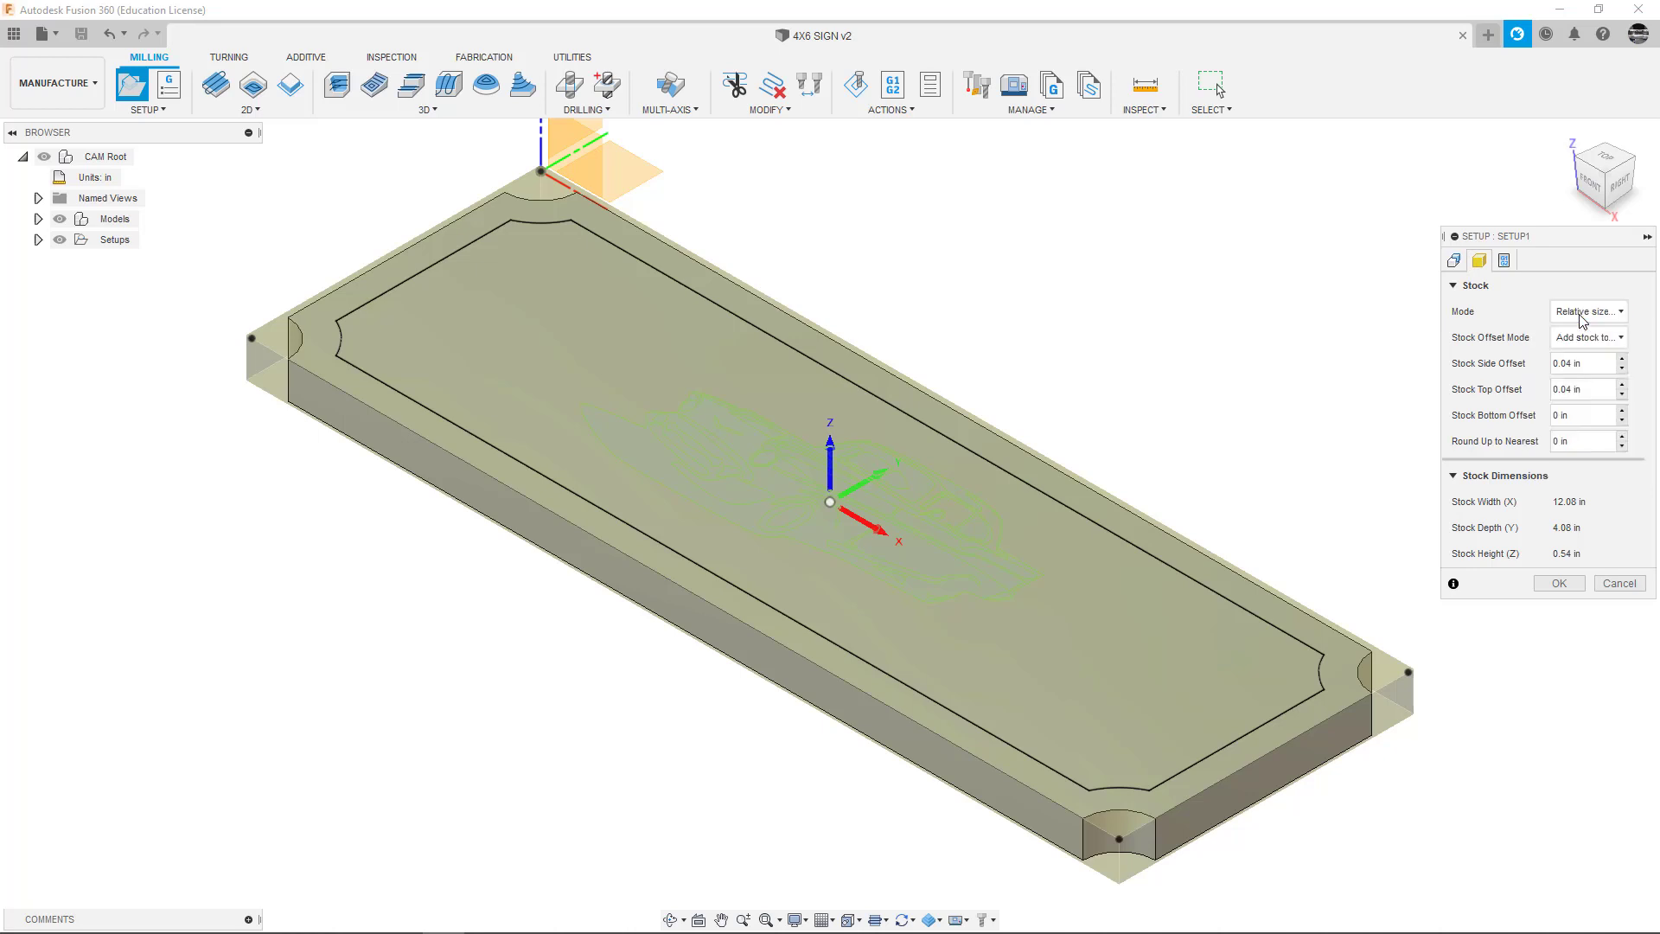
pyautogui.click(1603, 313)
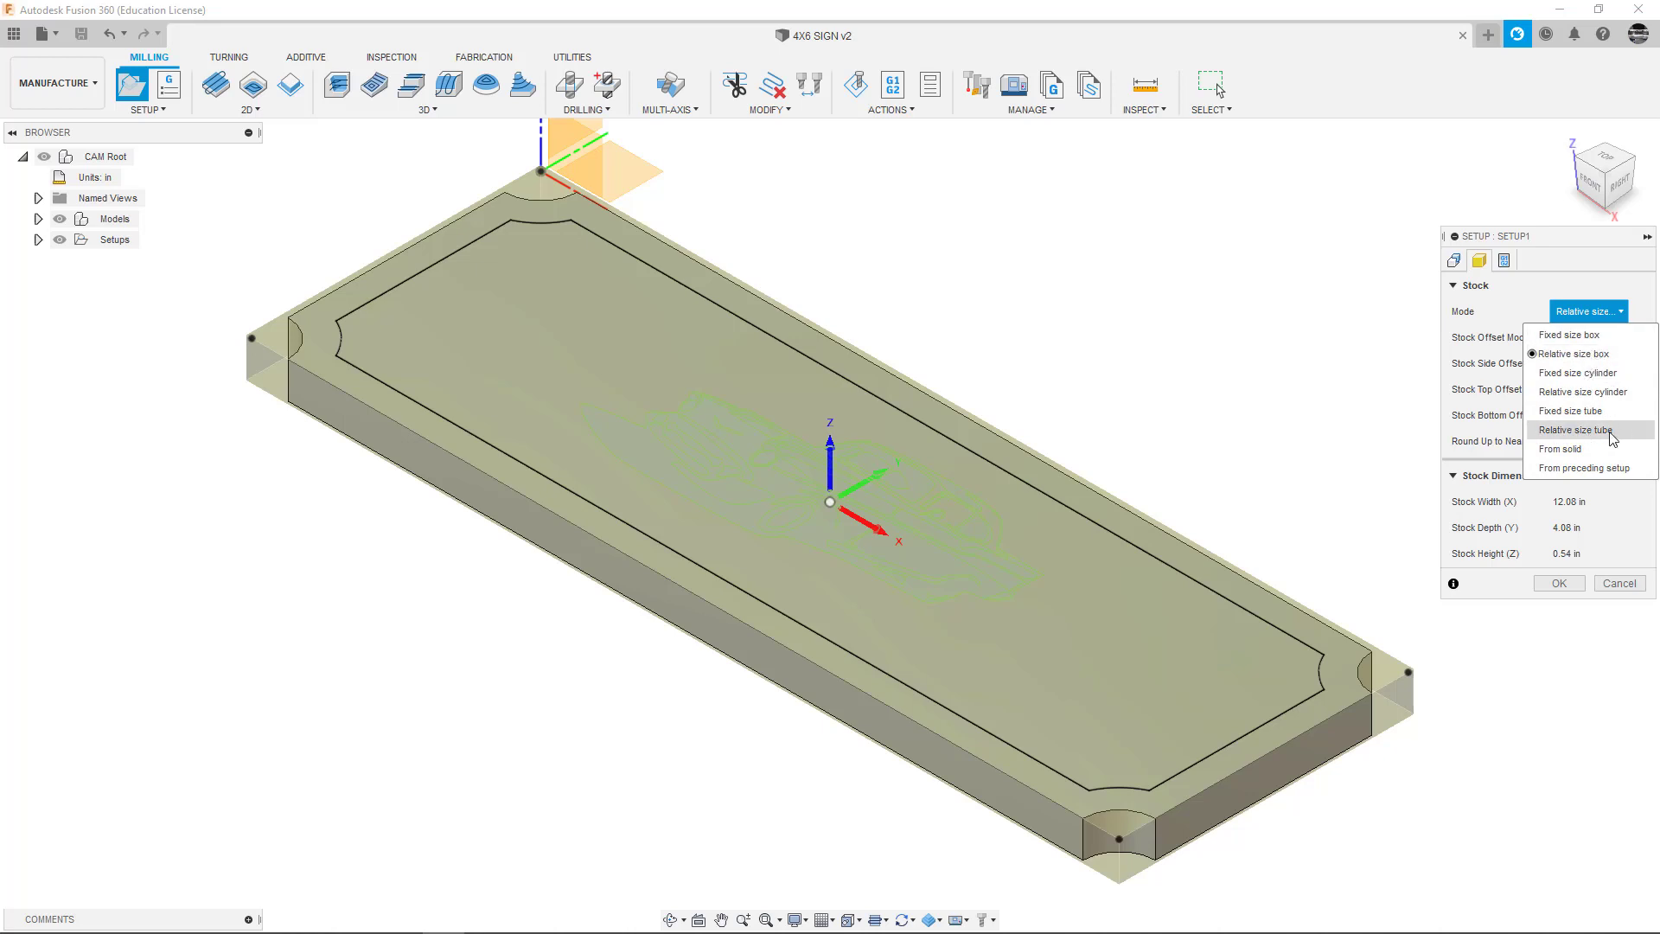
pyautogui.click(1561, 450)
pyautogui.click(1169, 647)
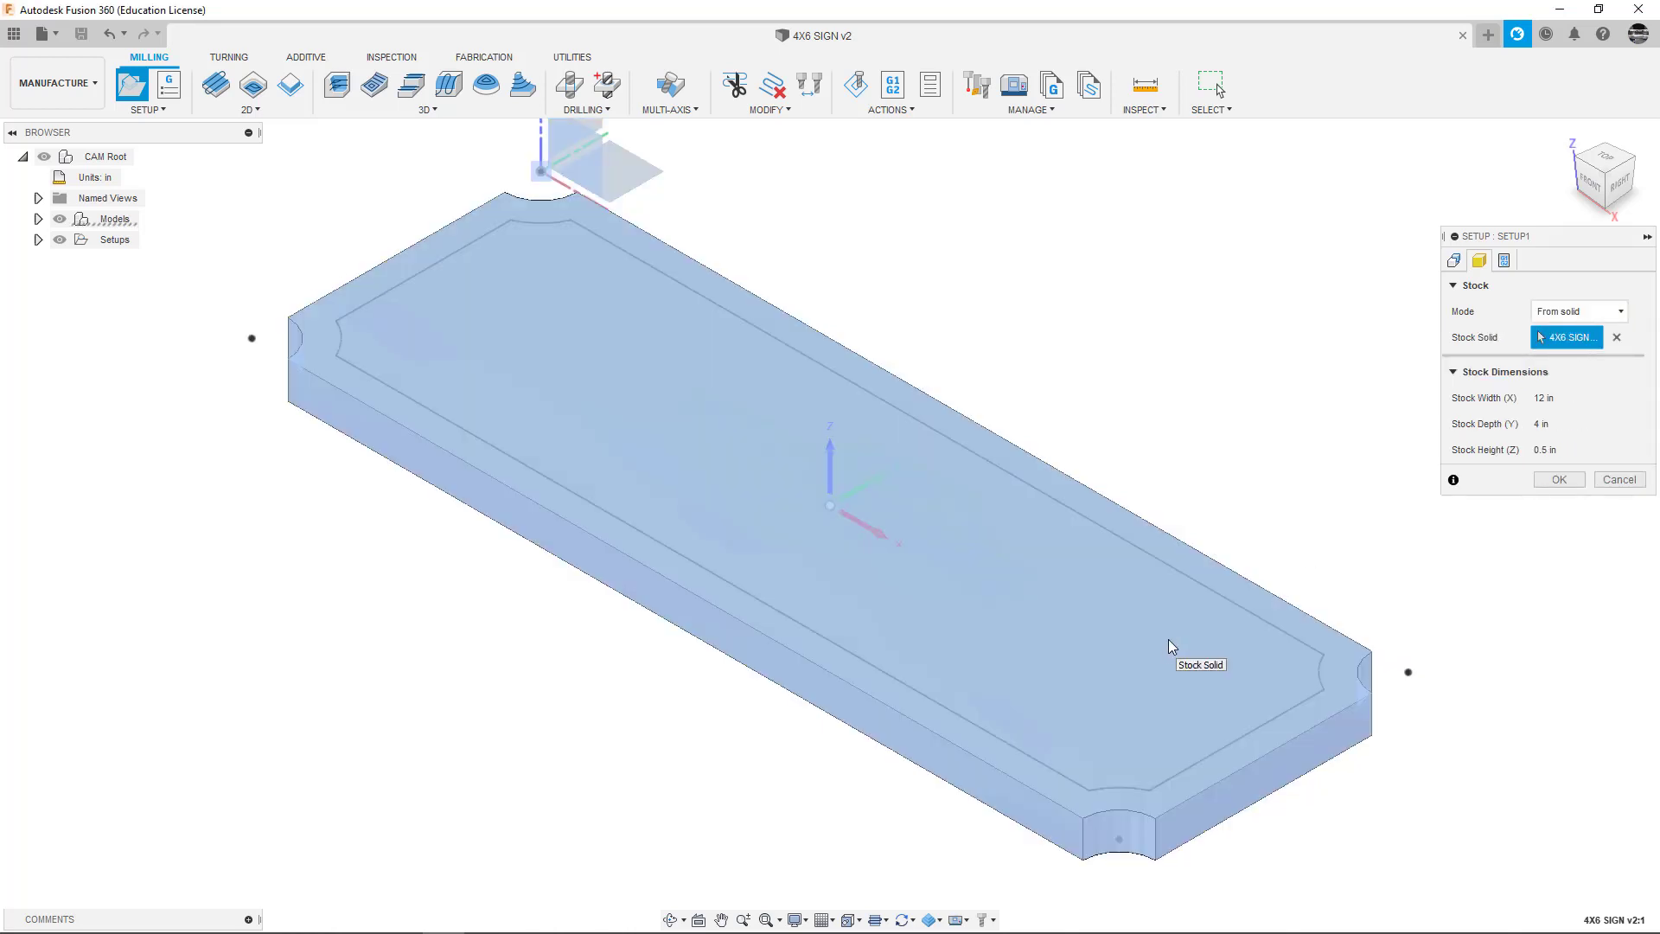
pyautogui.moveTo(1035, 278)
pyautogui.keyDown('shift'); pyautogui.mouseDown(button='middle')
pyautogui.moveTo(1040, 308)
pyautogui.moveTo(1044, 259)
pyautogui.mouseUp(button='middle'); pyautogui.keyUp('shift')
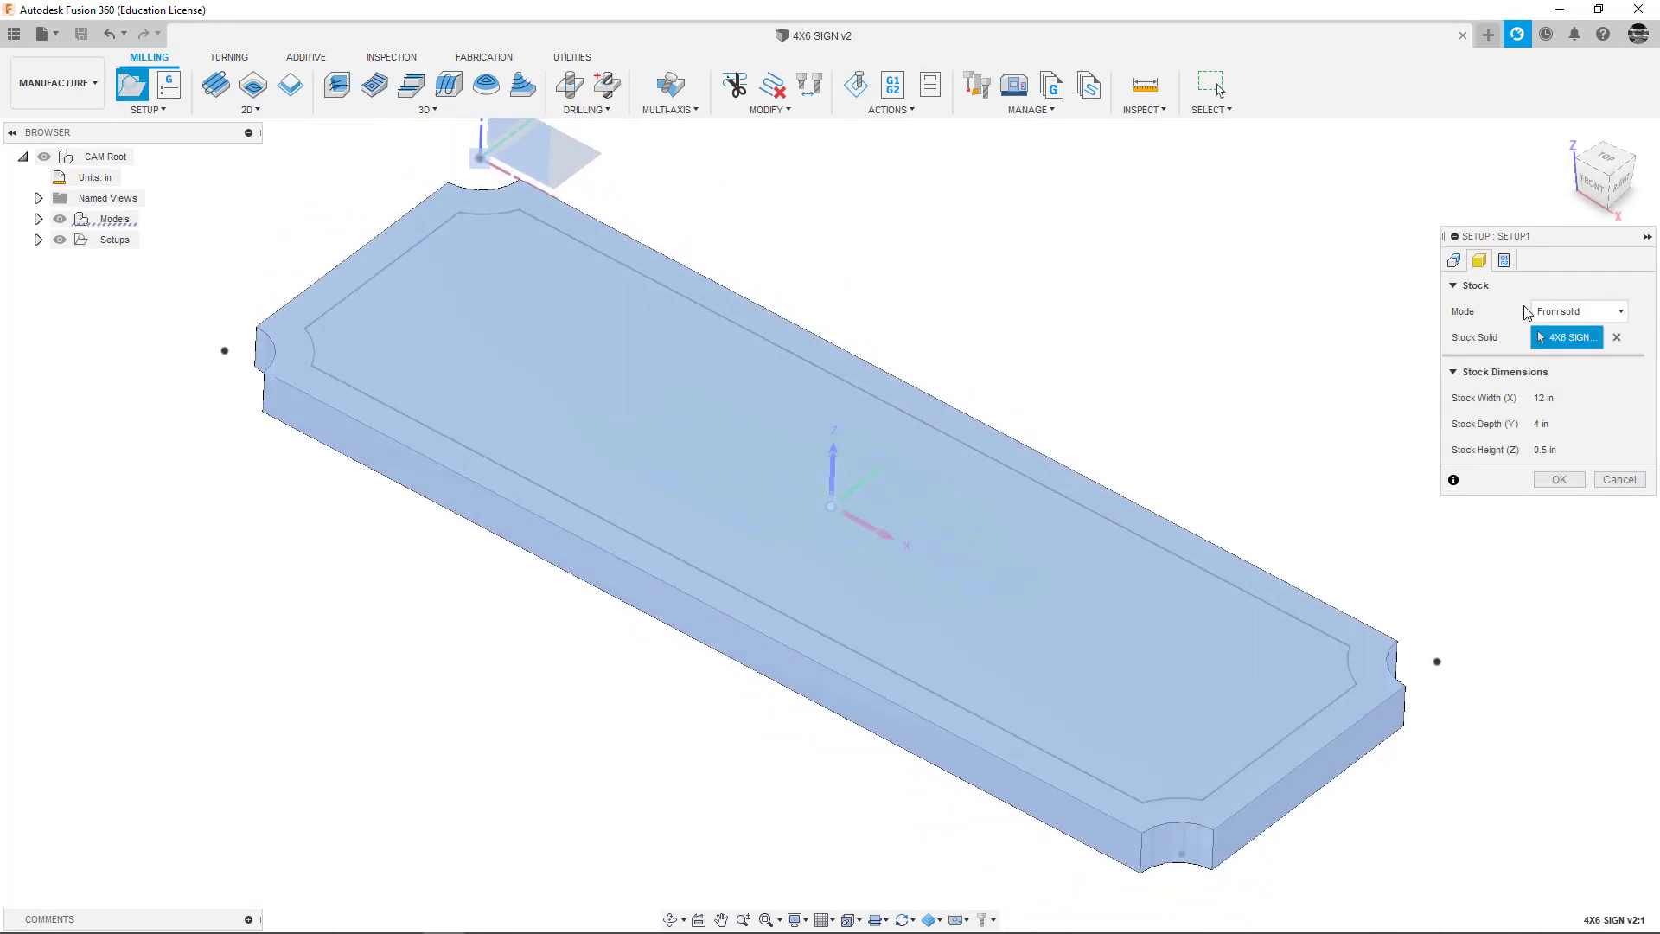
# - Set the setup's WCS offset to 1 and its program name to 1957 CHEVY BELAIR
pyautogui.click(1504, 262)
pyautogui.click(1569, 398)
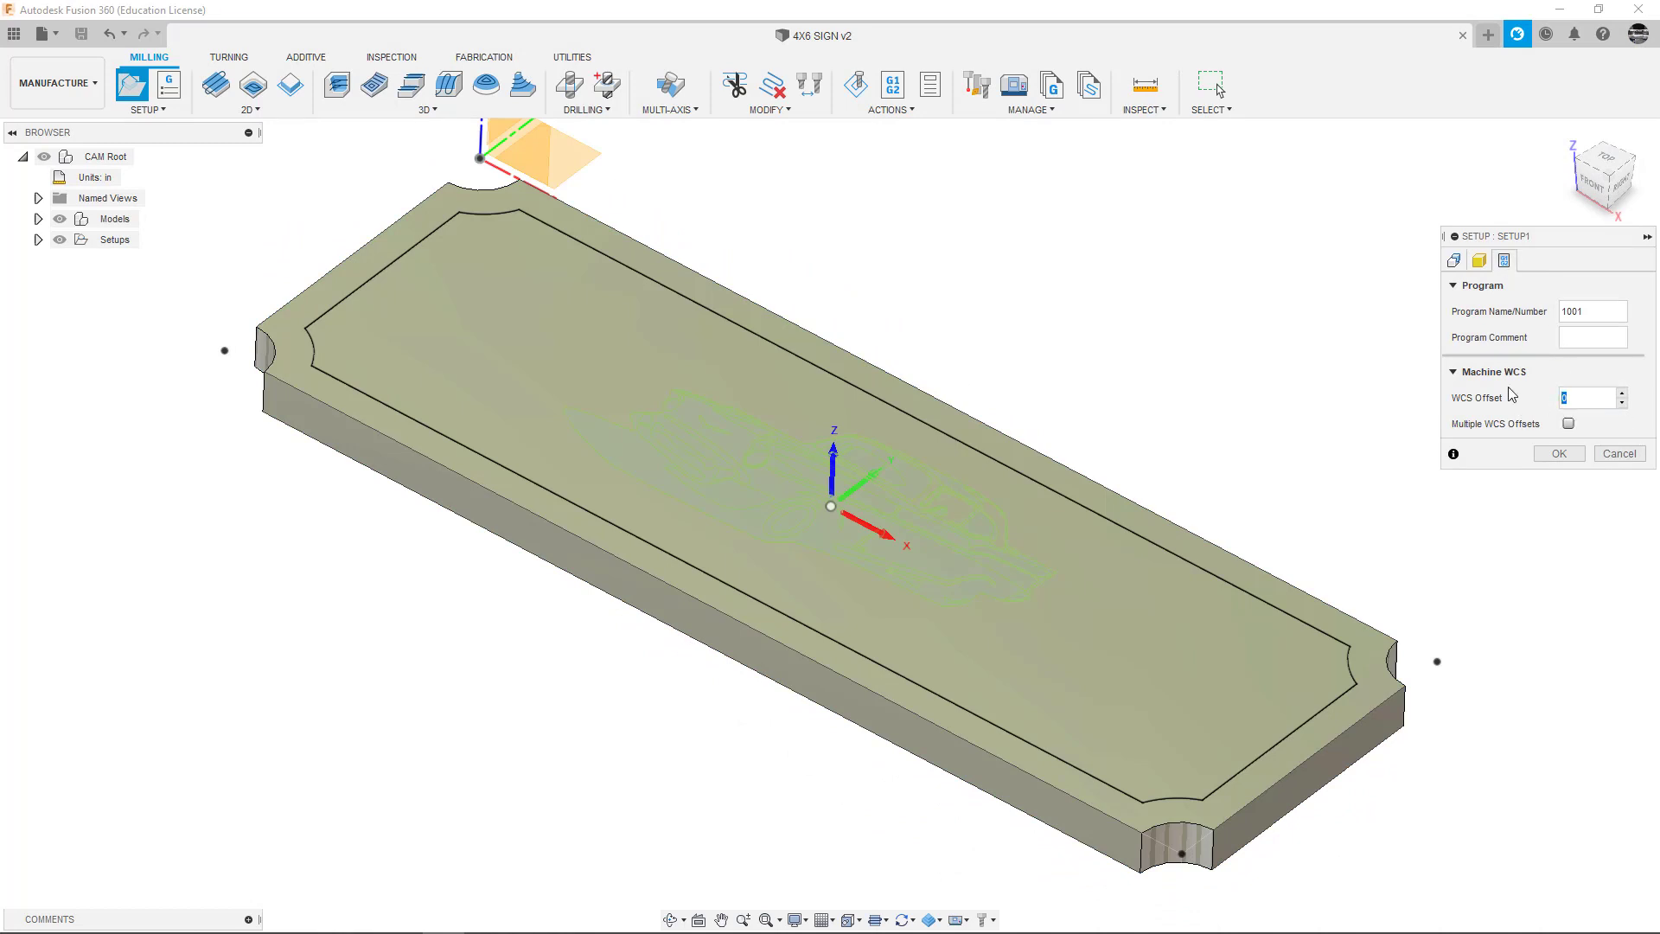
pyautogui.write('1')
pyautogui.click(1601, 313)
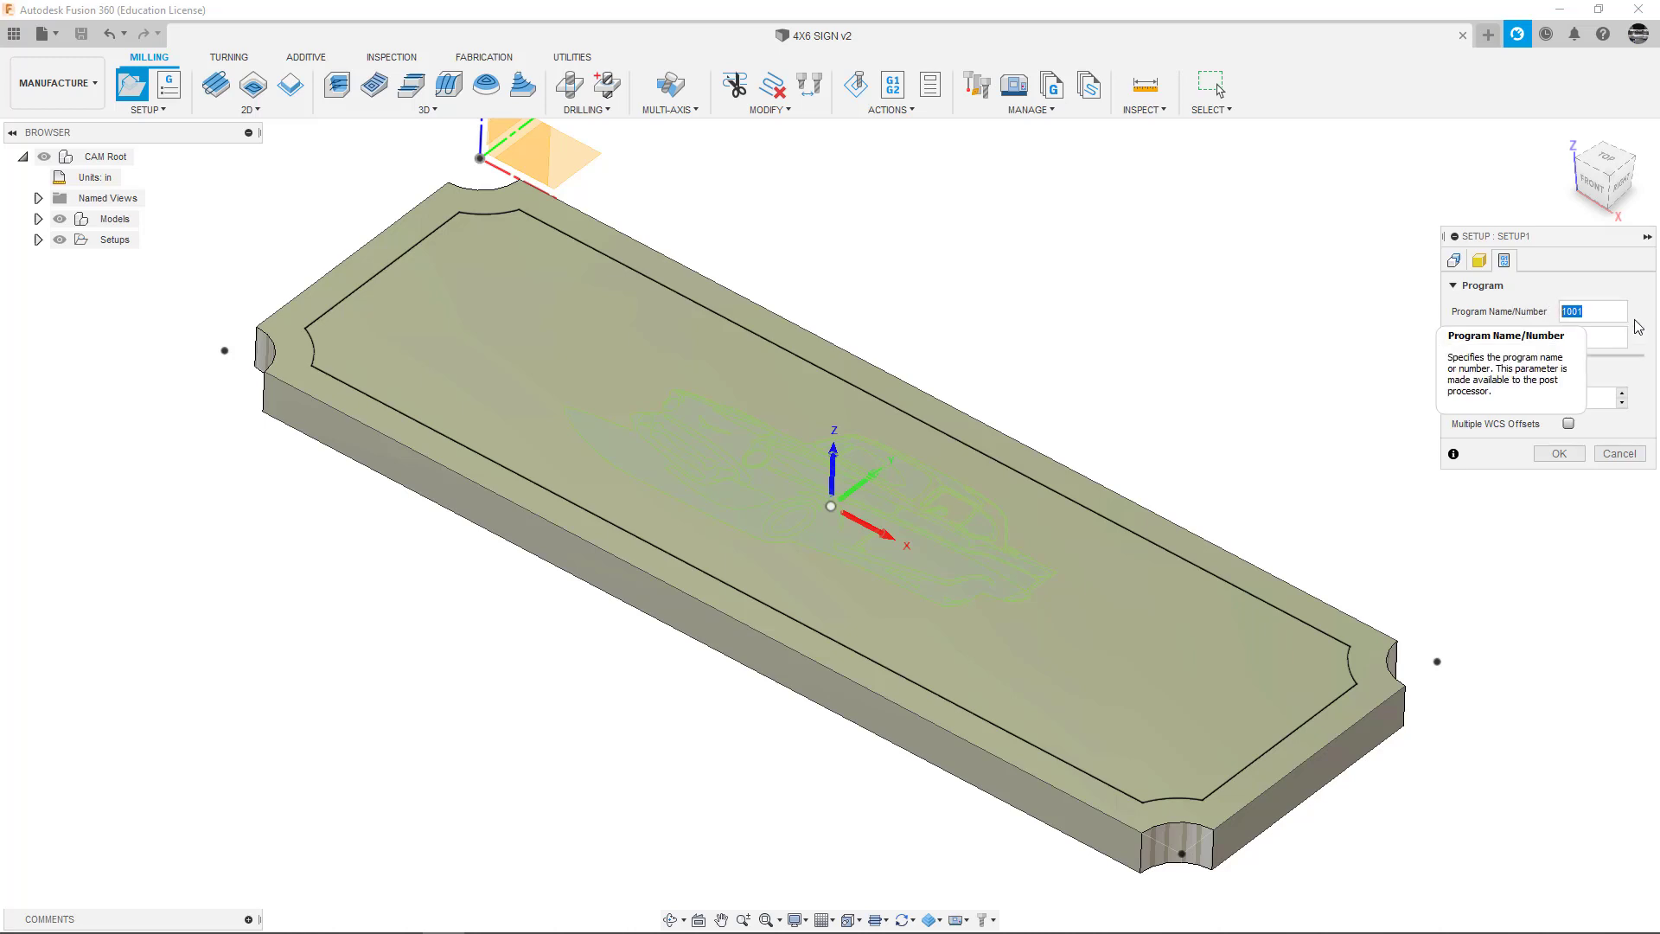
pyautogui.write('1')
pyautogui.write('957 CHEVY BE')
pyautogui.write('LA')
pyautogui.write('IR')
# - Try the midpoint of the stock's short top edge as the WCS origin, and return it to the top centre
pyautogui.click(1454, 260)
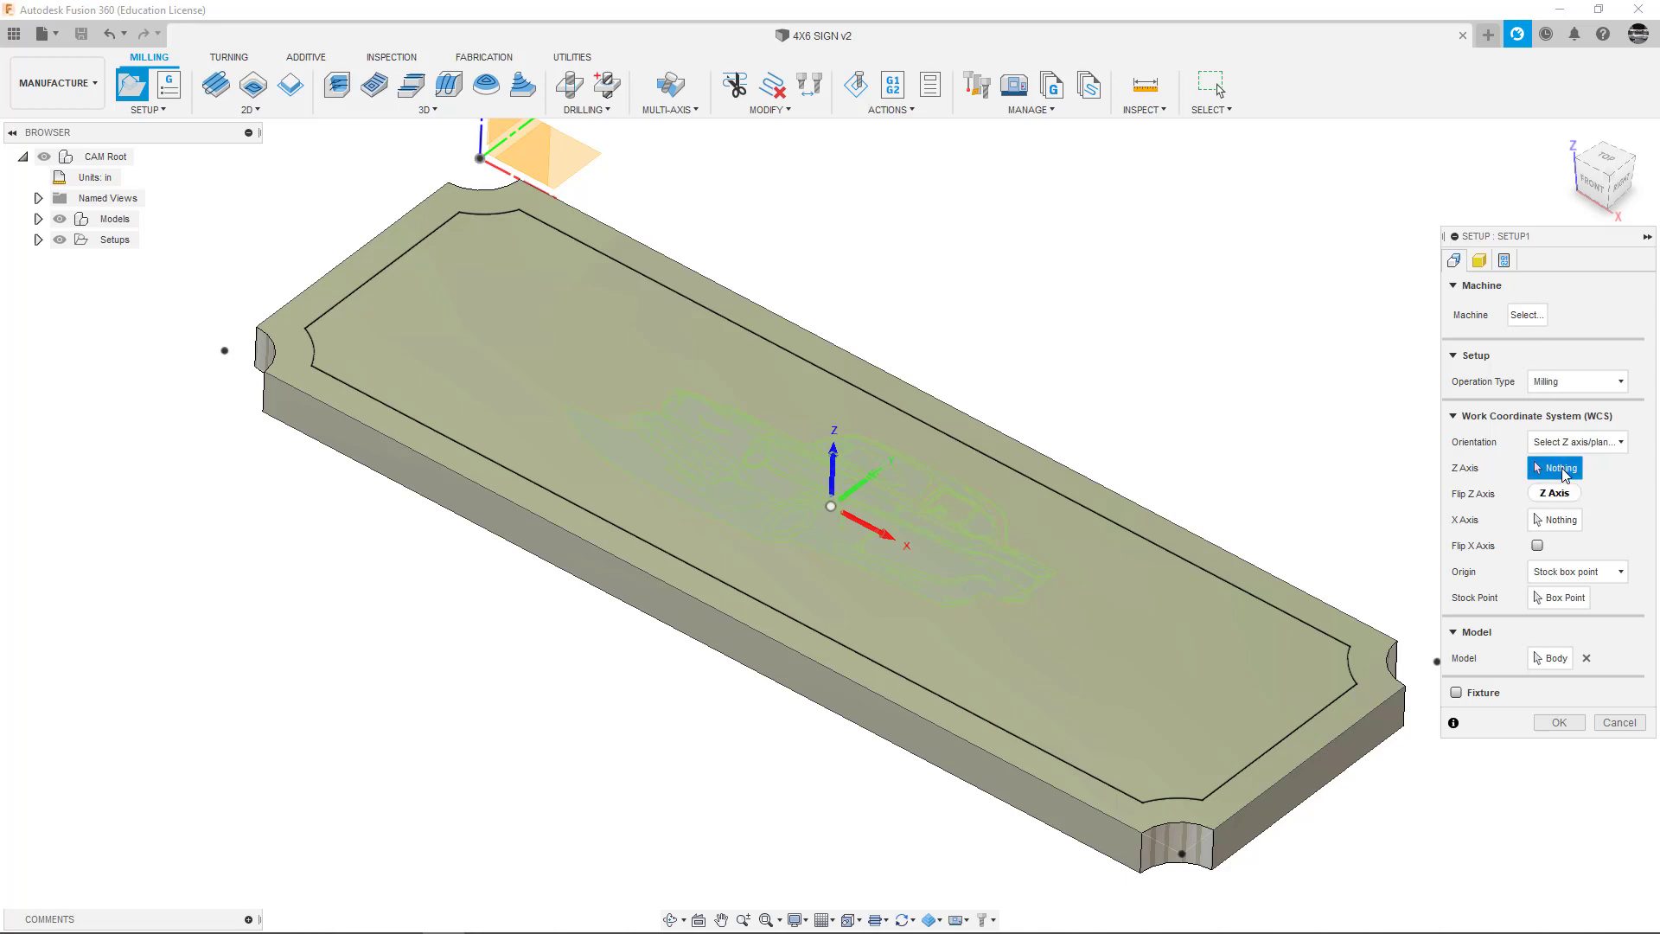
pyautogui.click(1559, 599)
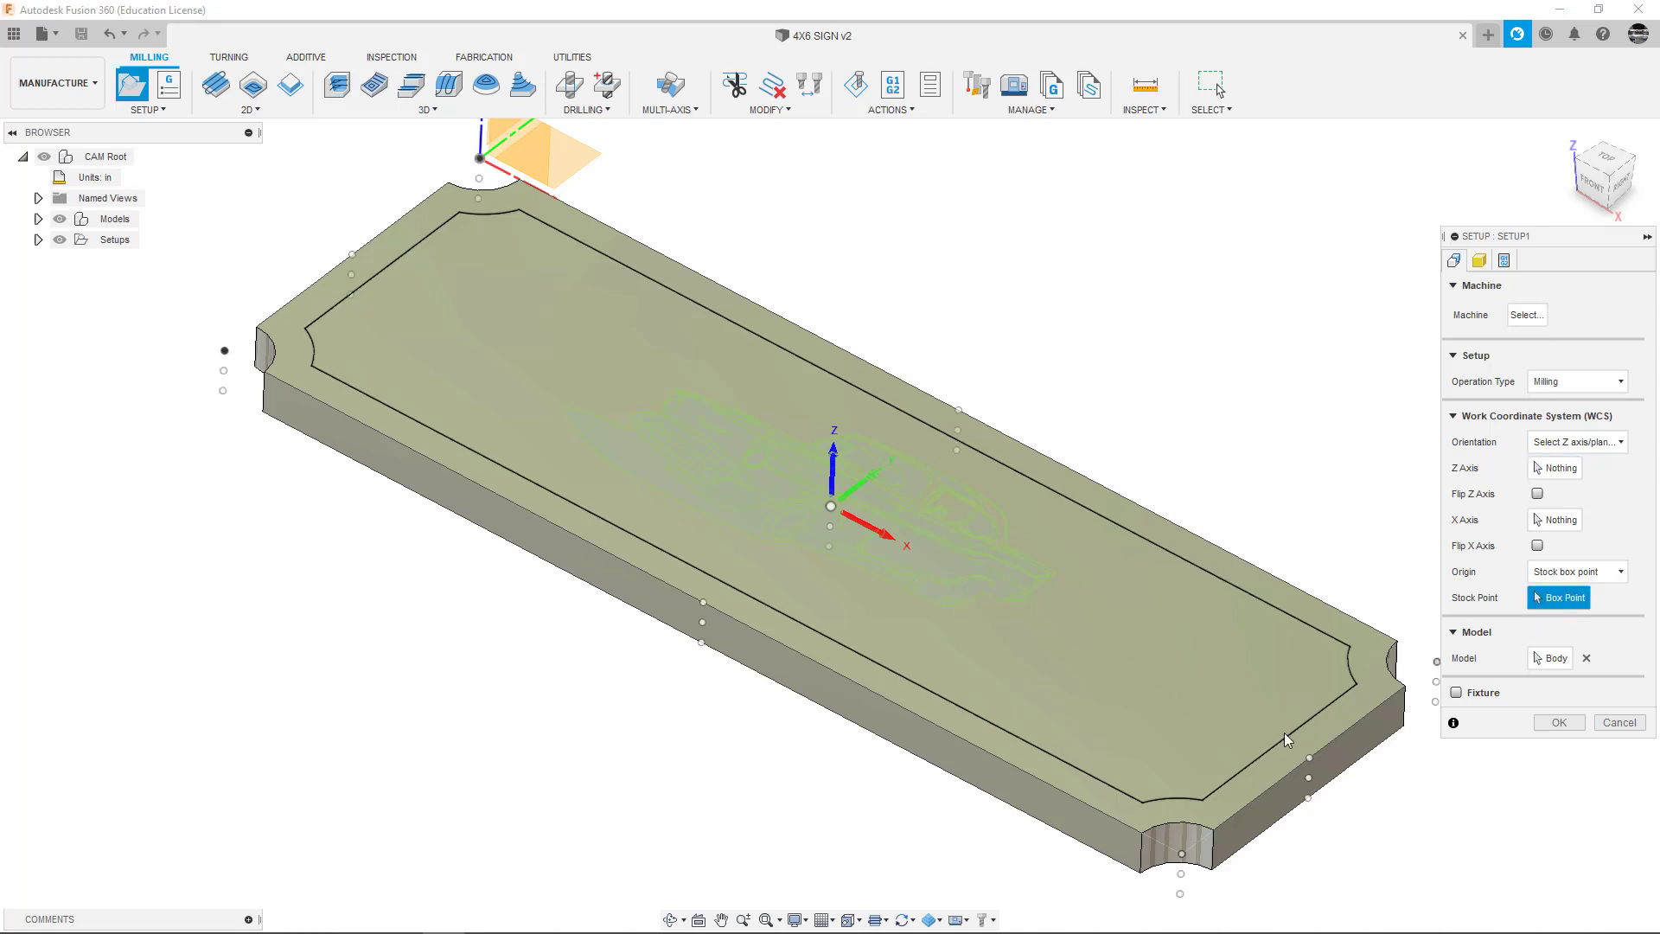
pyautogui.click(1309, 757)
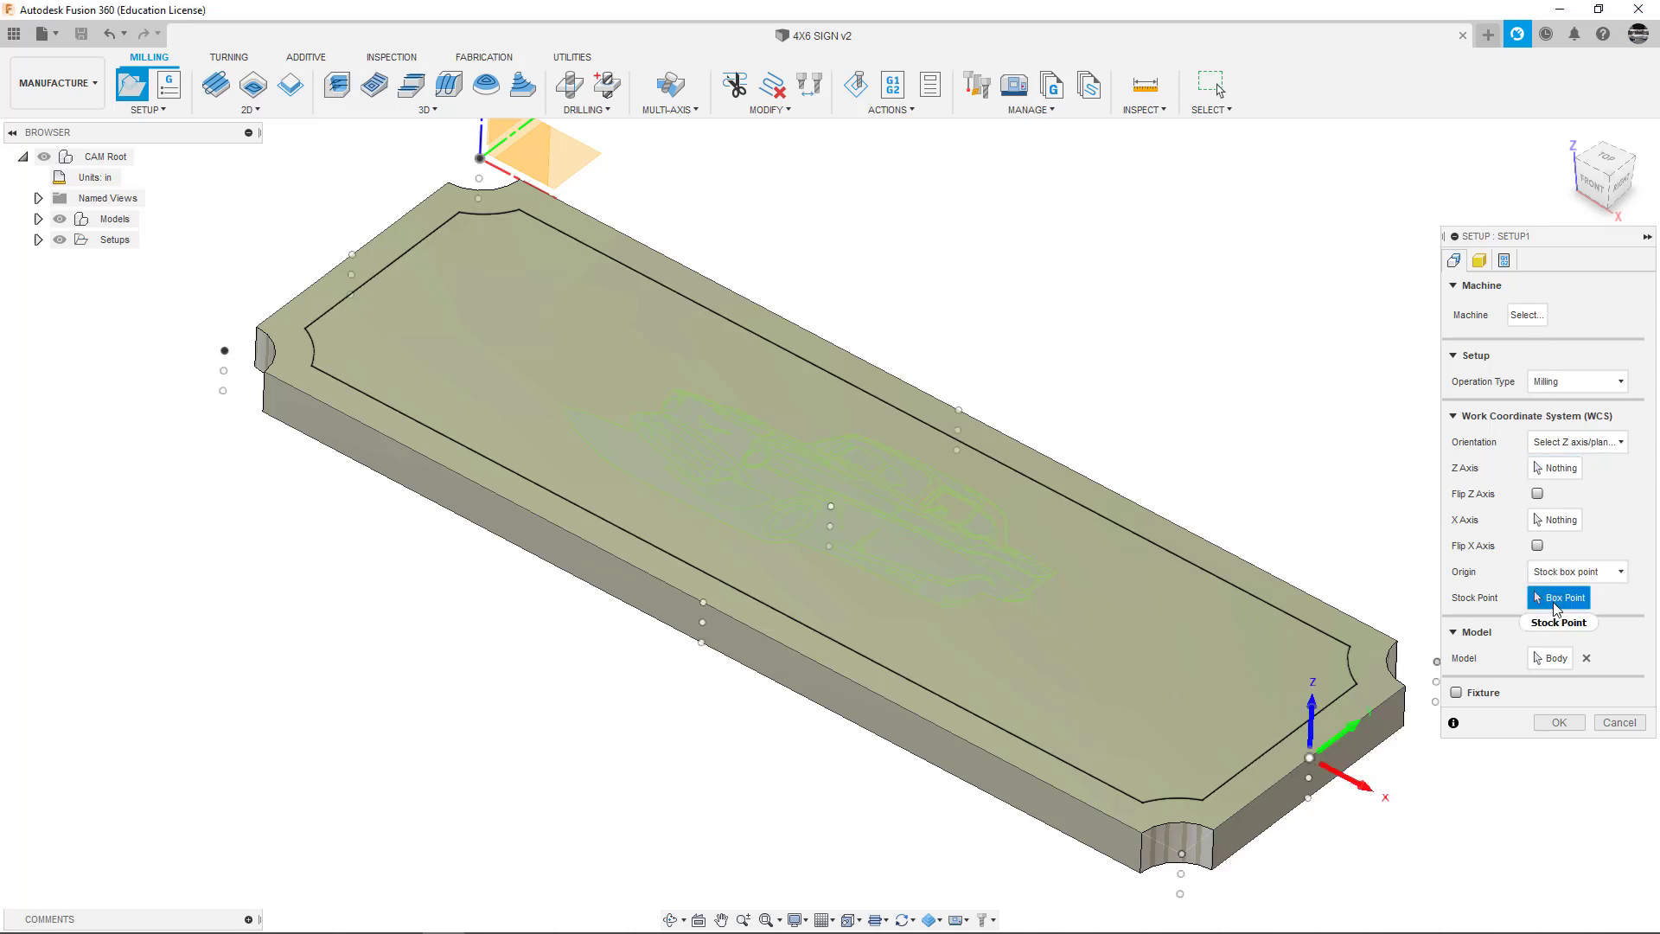
pyautogui.click(830, 506)
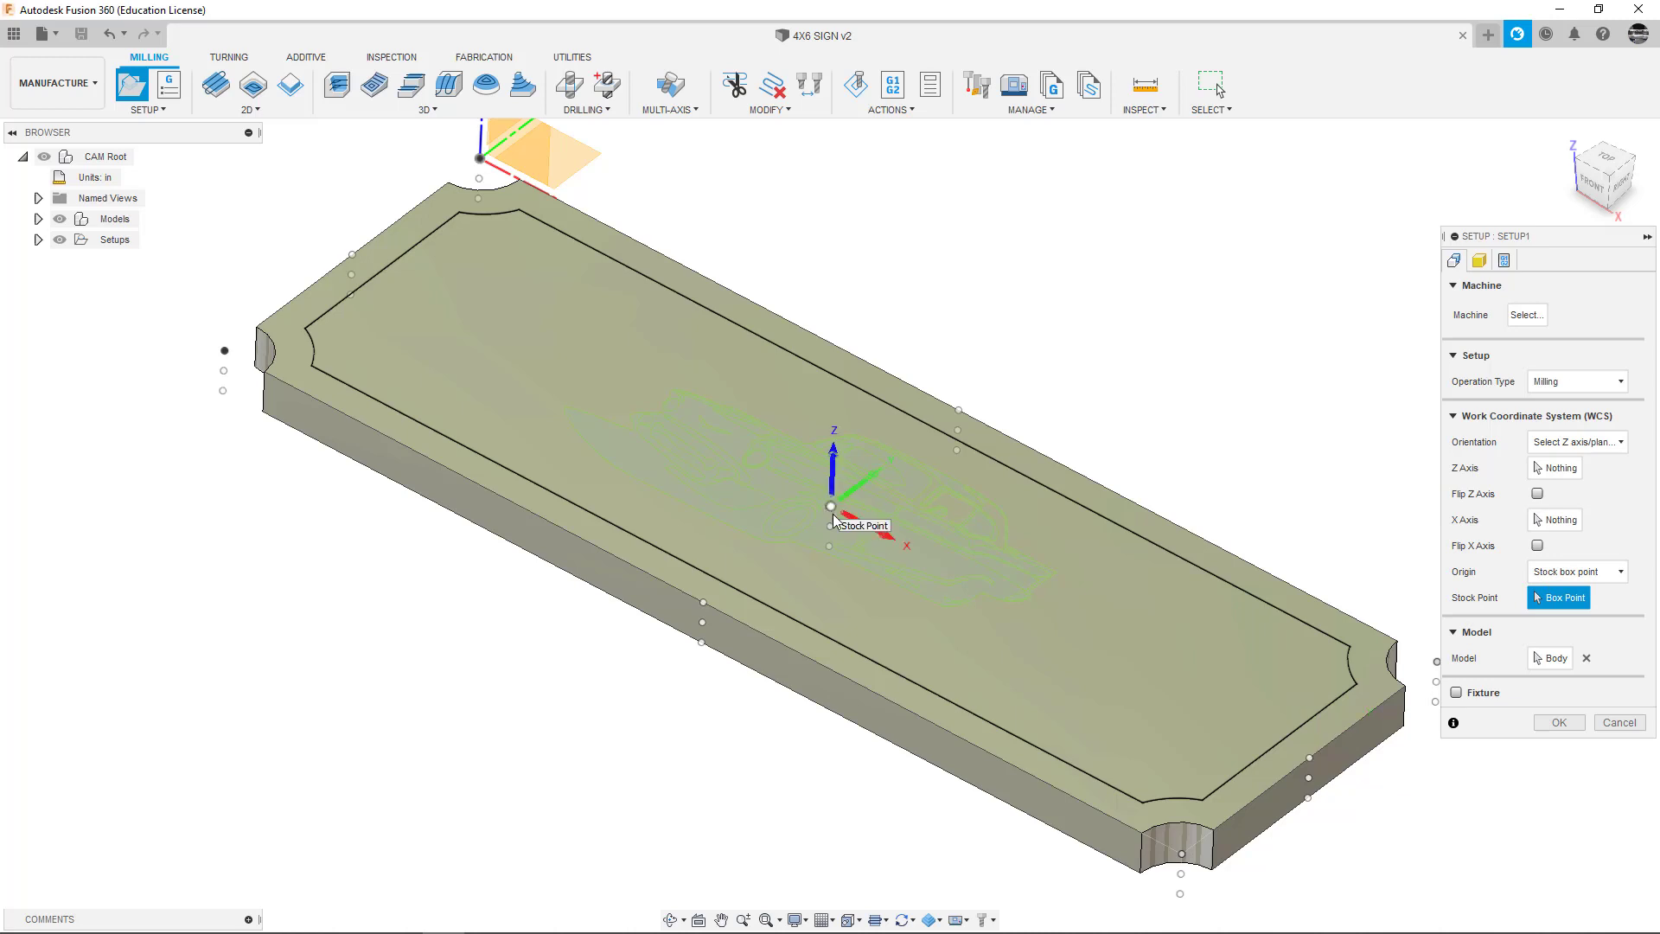
# - Review the available stock modes and the program settings, and accept the milling setup
pyautogui.click(1480, 261)
pyautogui.click(1582, 313)
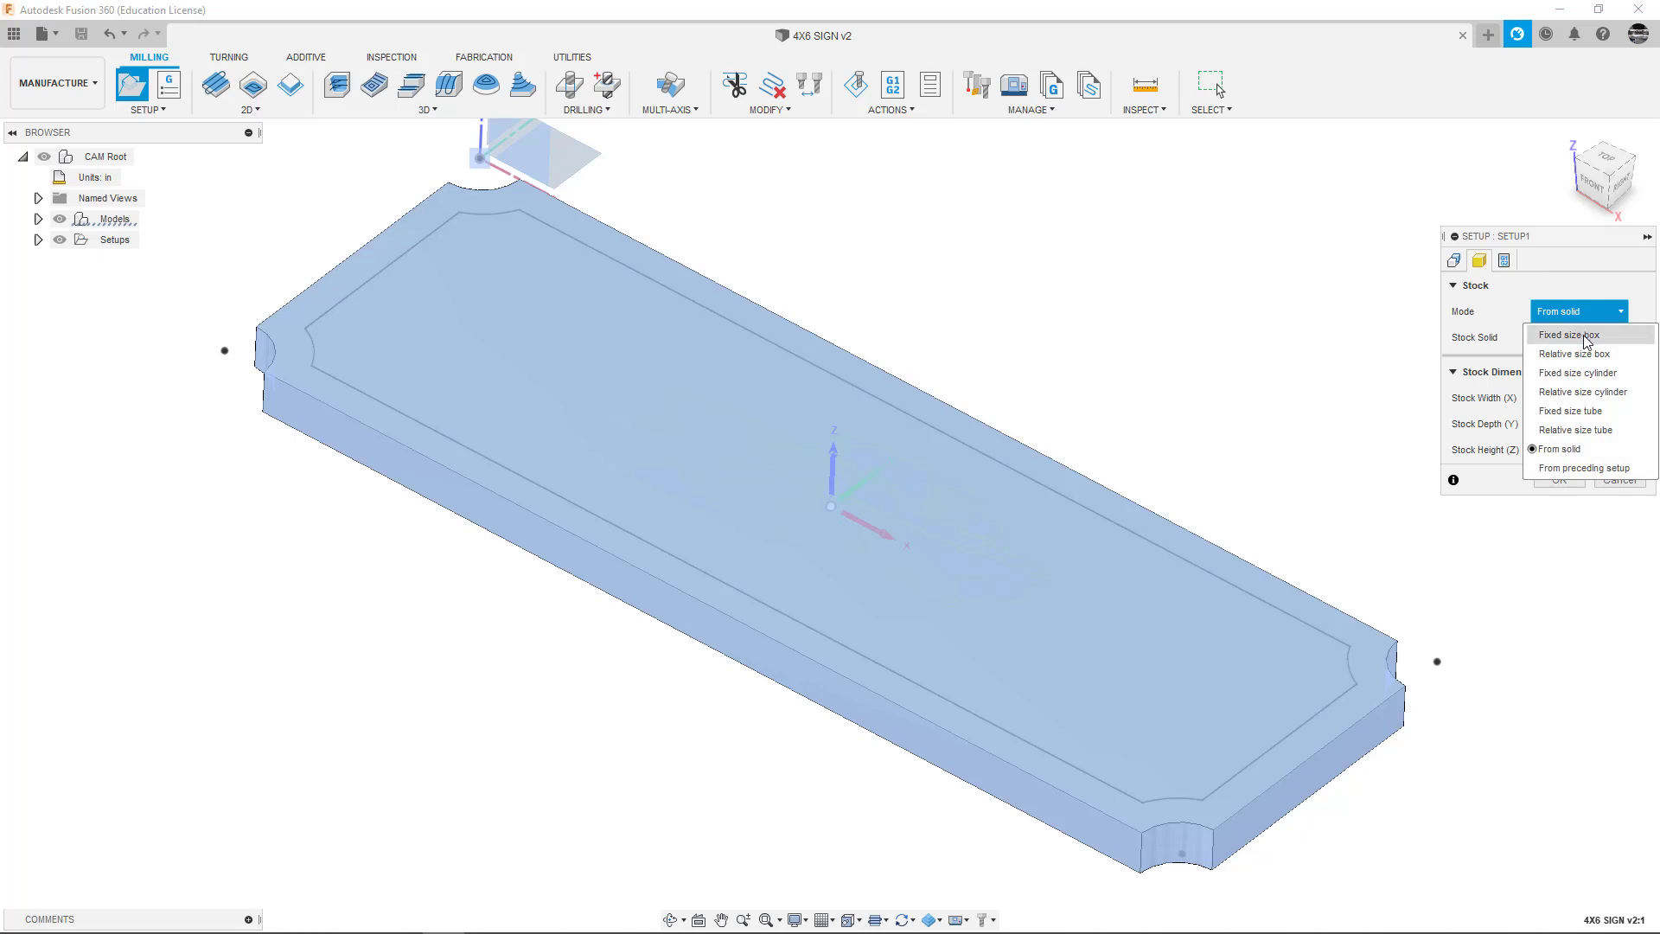
pyautogui.click(1504, 260)
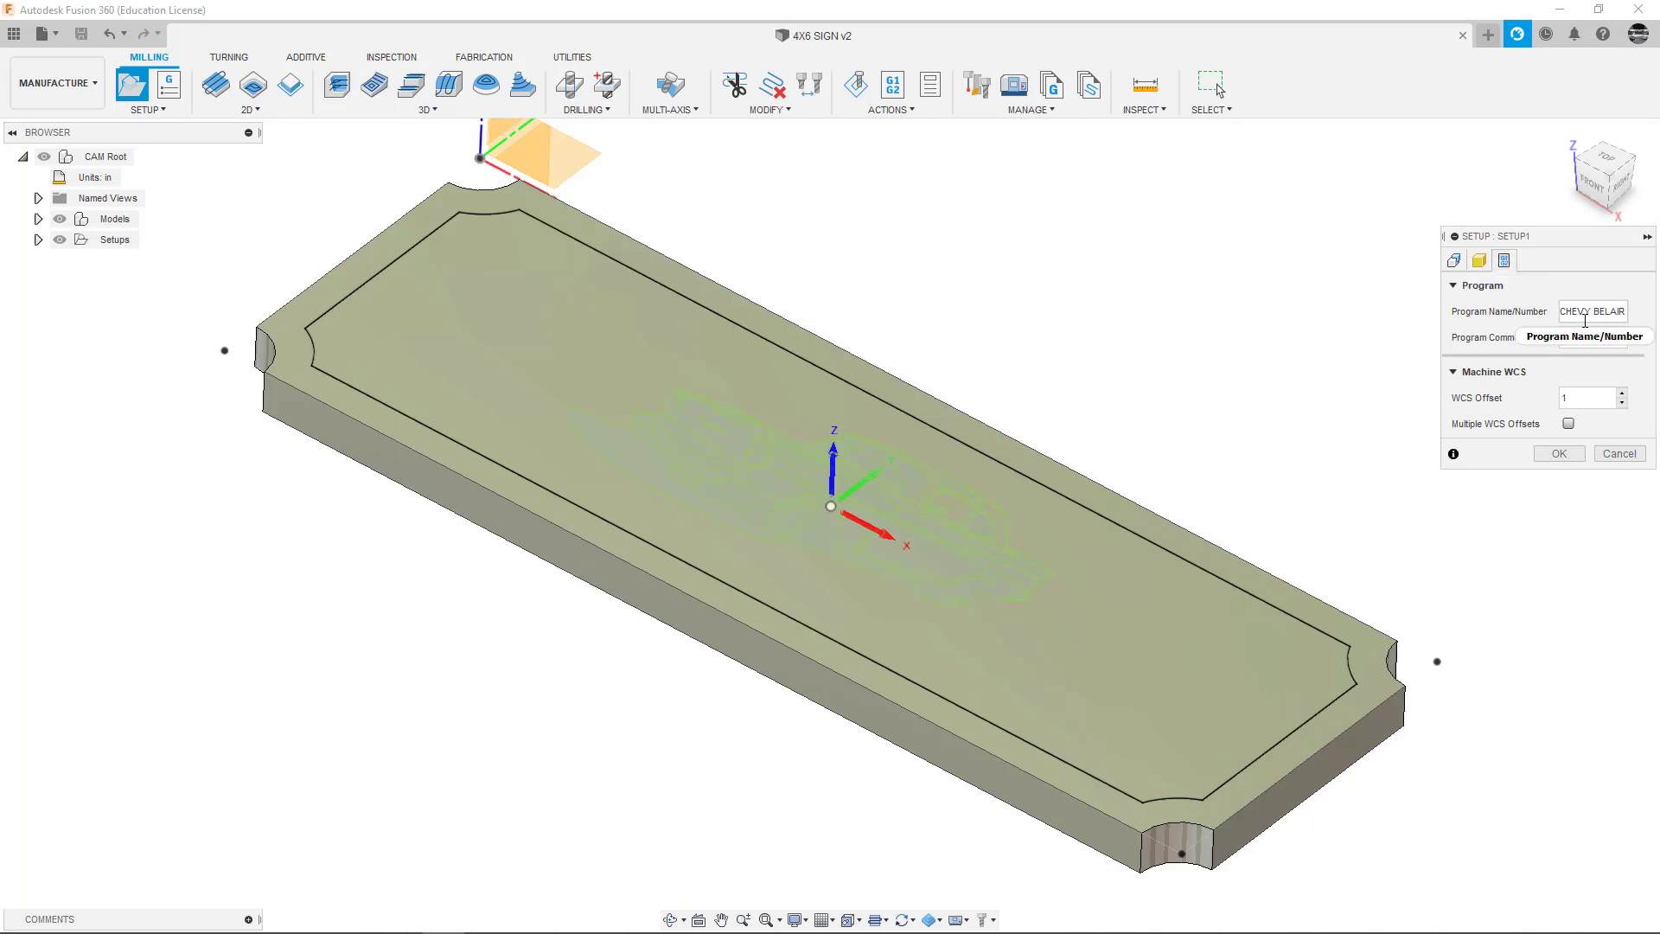
pyautogui.click(1559, 453)
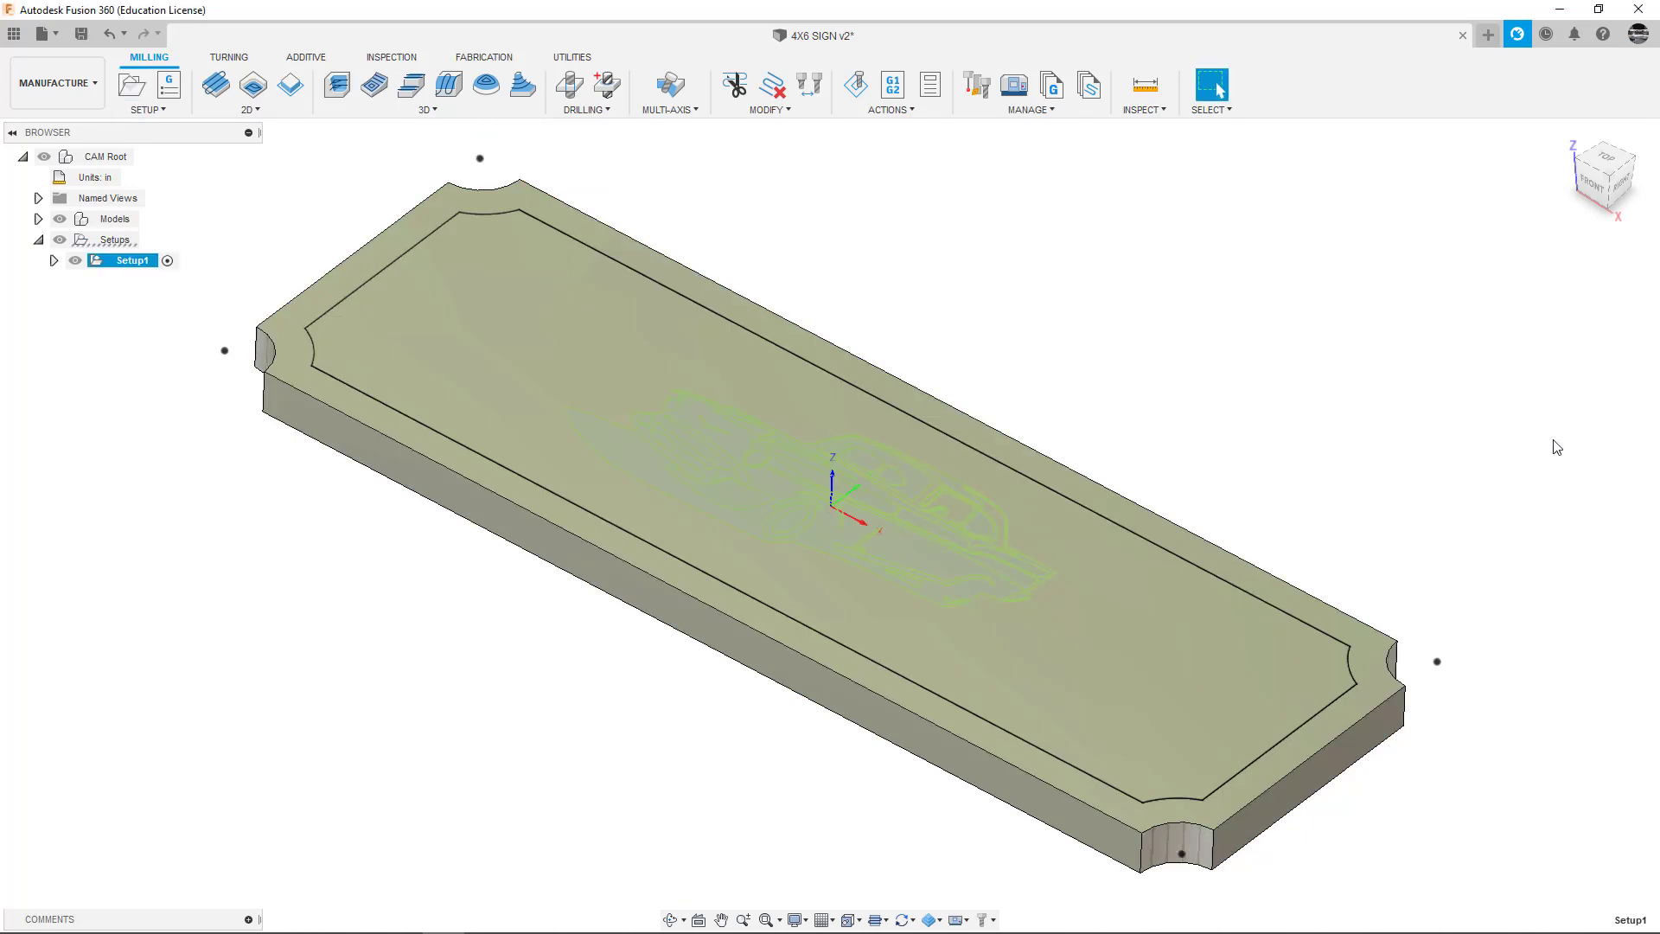
# - Start a 2D Engrave operation in the new setup and open its tool selection
pyautogui.keyDown('shift'); pyautogui.moveTo(1509, 445); pyautogui.dragTo(1479, 412, button='middle'); pyautogui.keyUp('shift')
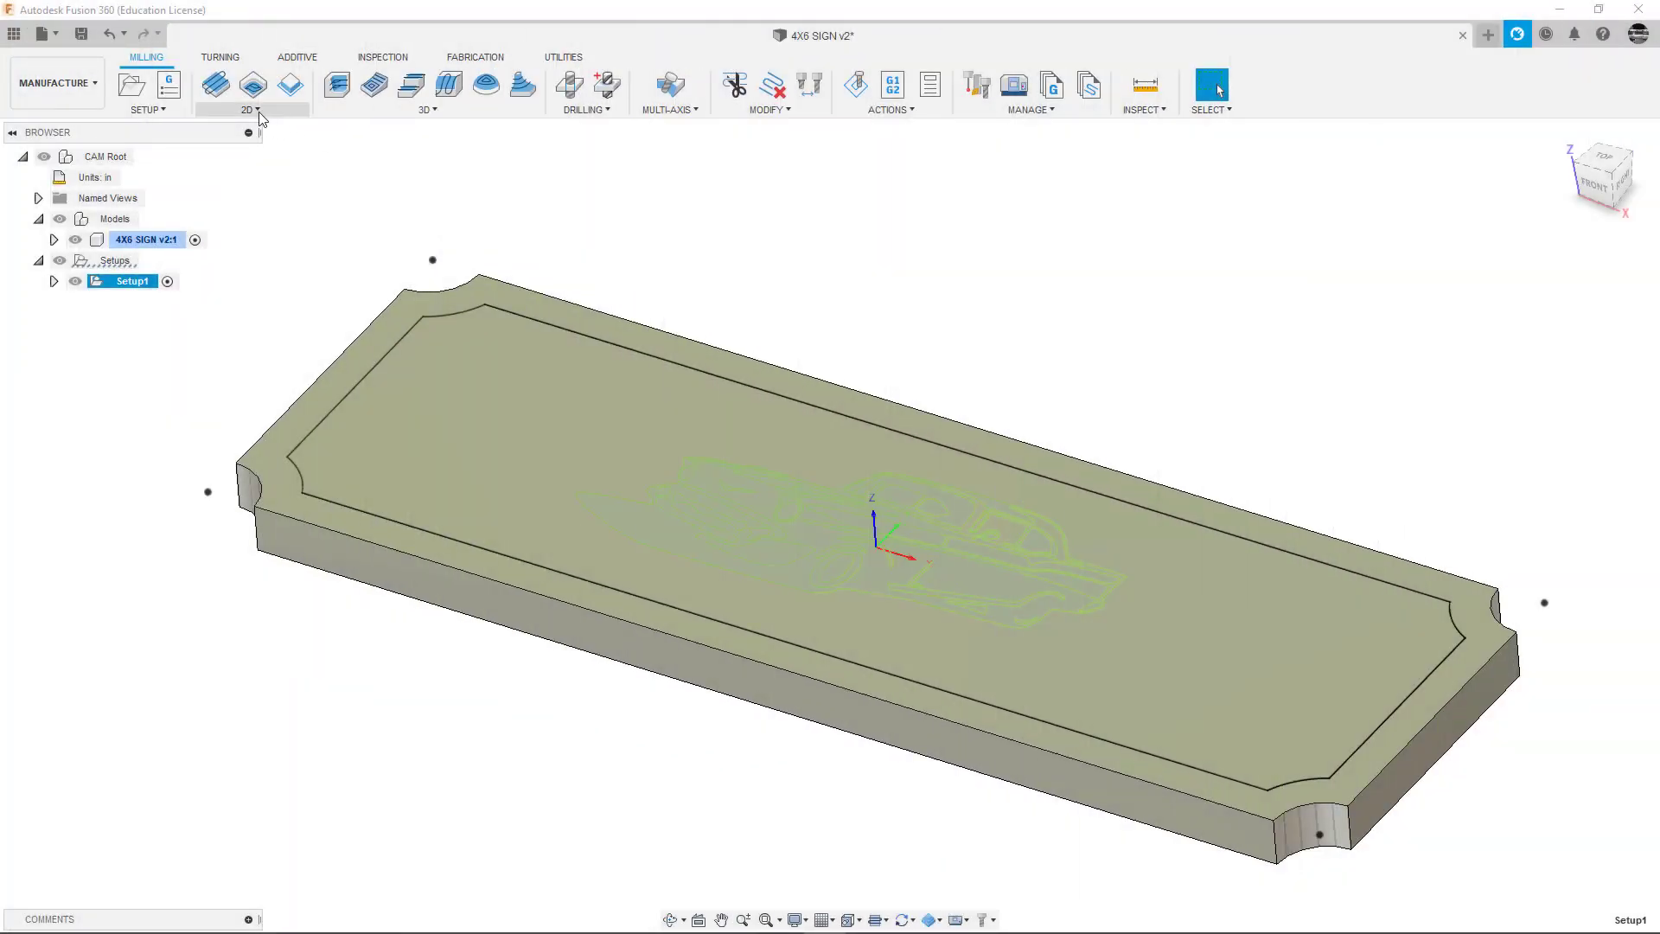
pyautogui.click(258, 115)
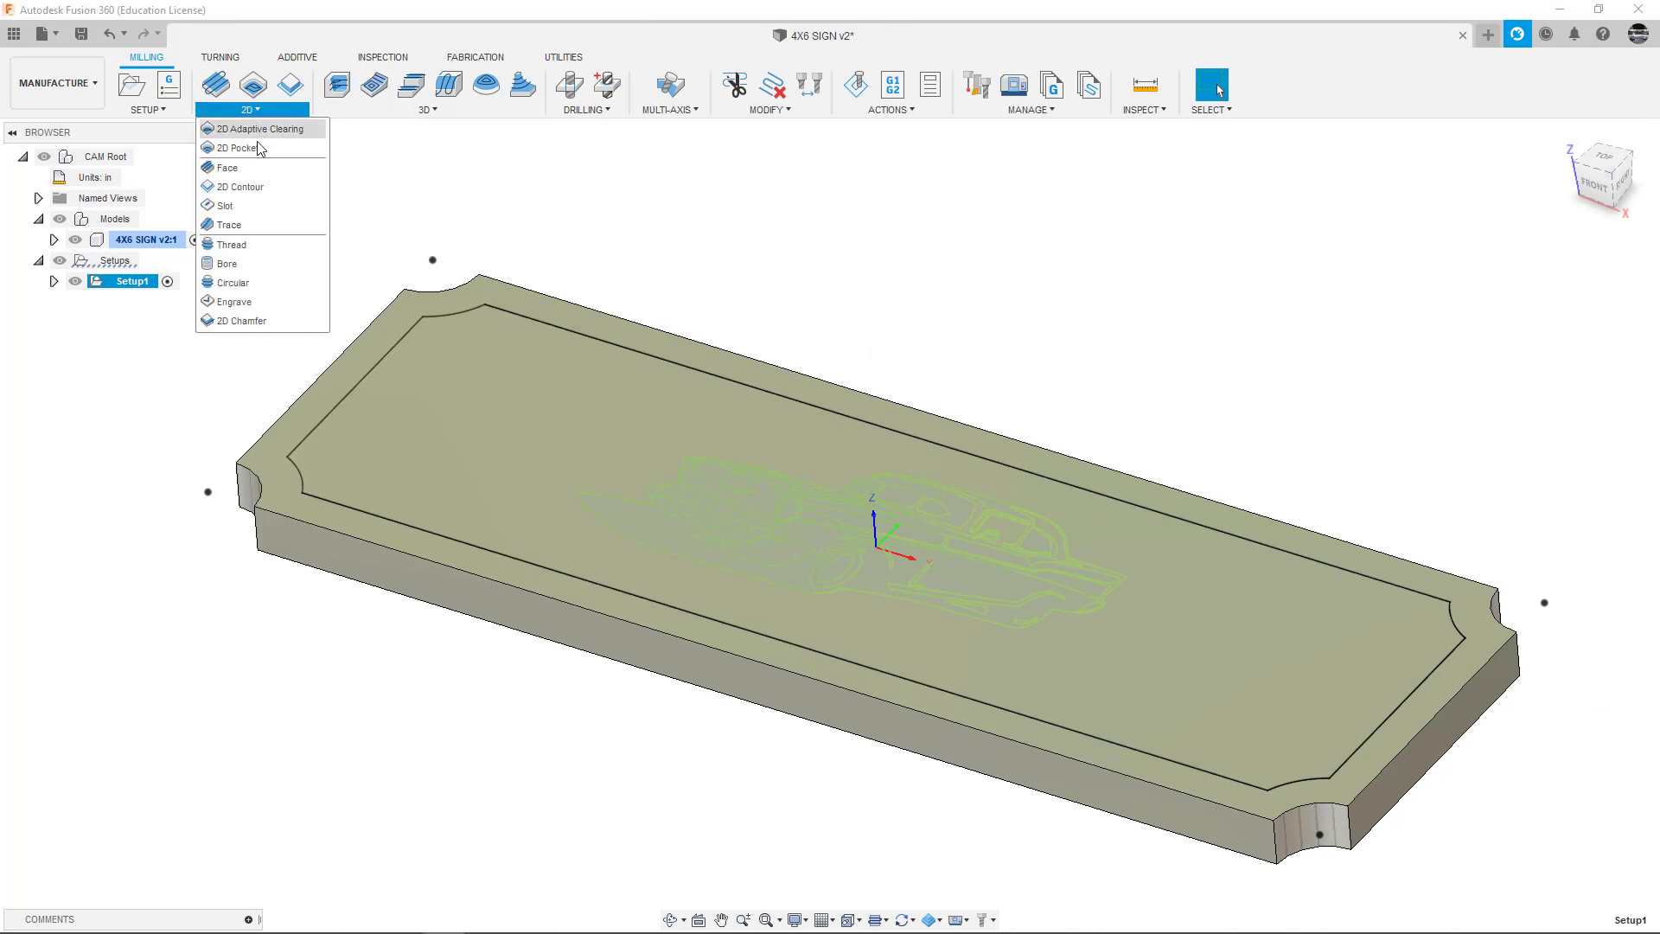
pyautogui.click(262, 303)
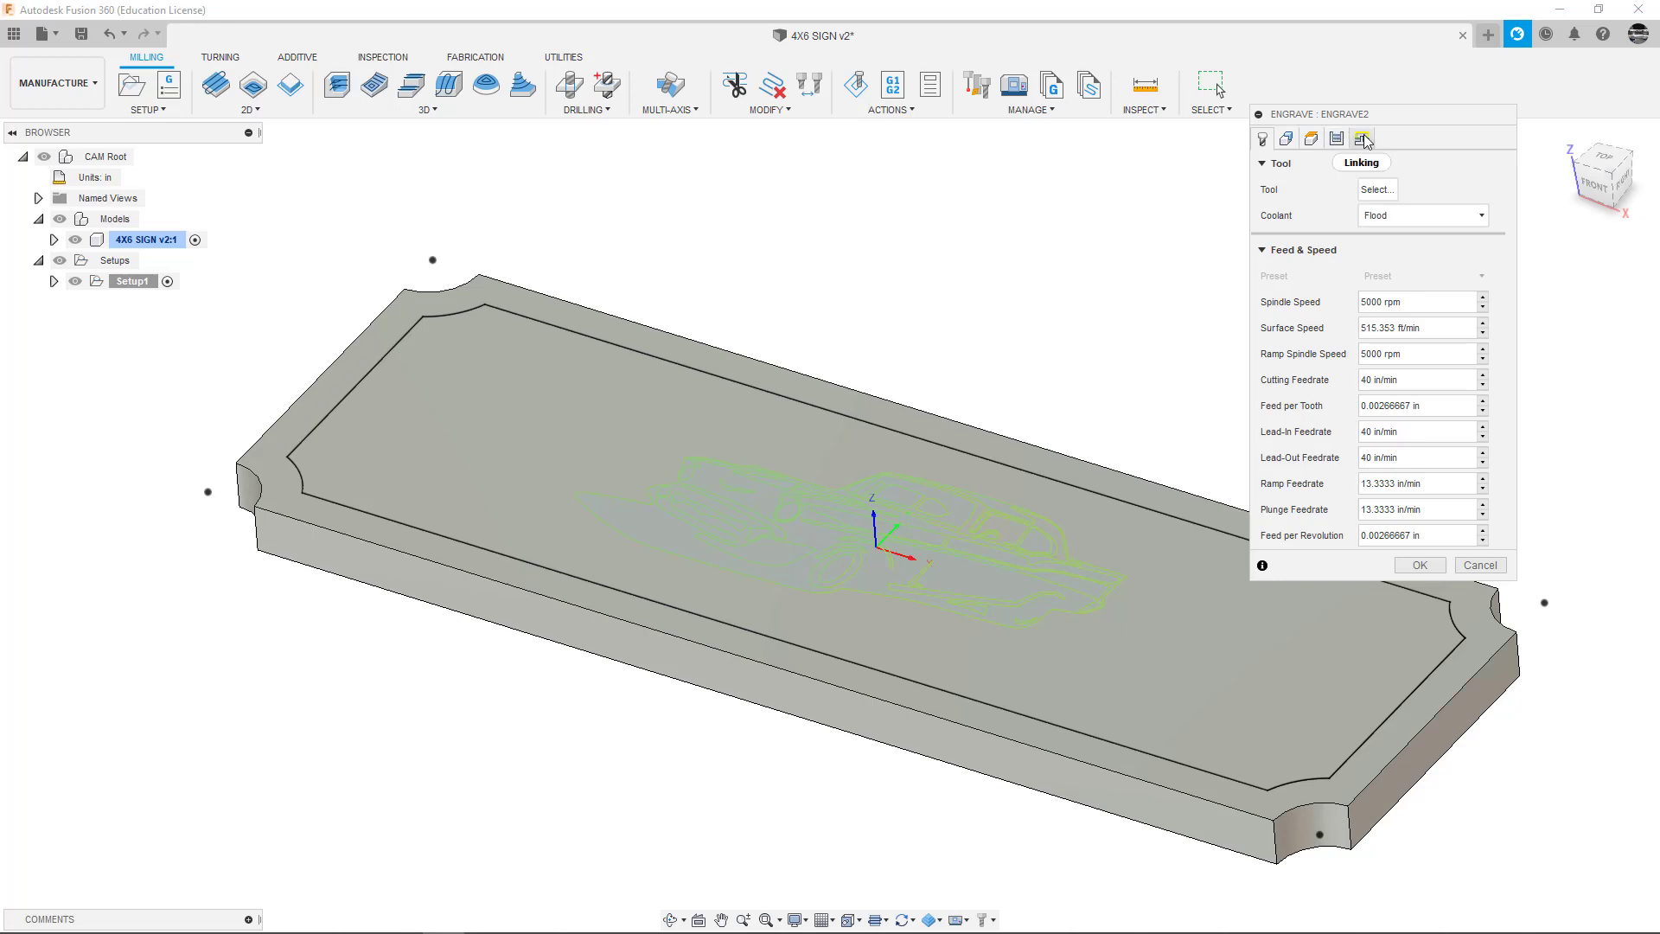
pyautogui.click(1375, 191)
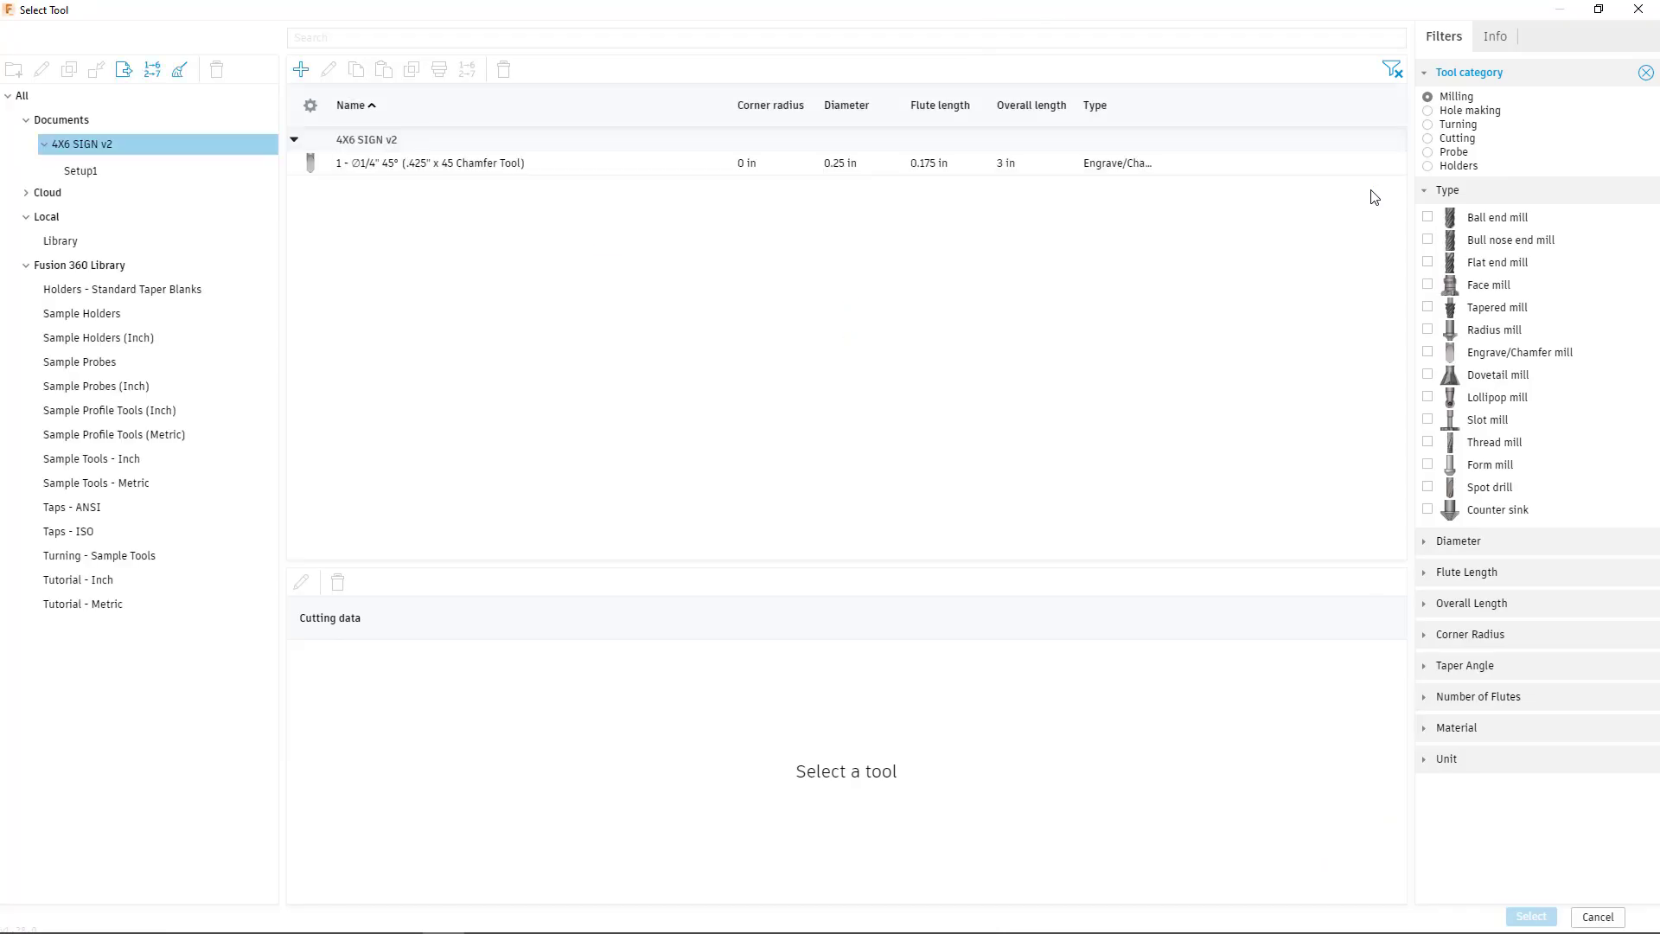
# - Delete the 1/4 in 45° chamfer tool from the 4X6 SIGN v2 document's tools
pyautogui.click(443, 166)
pyautogui.rightClick(443, 165)
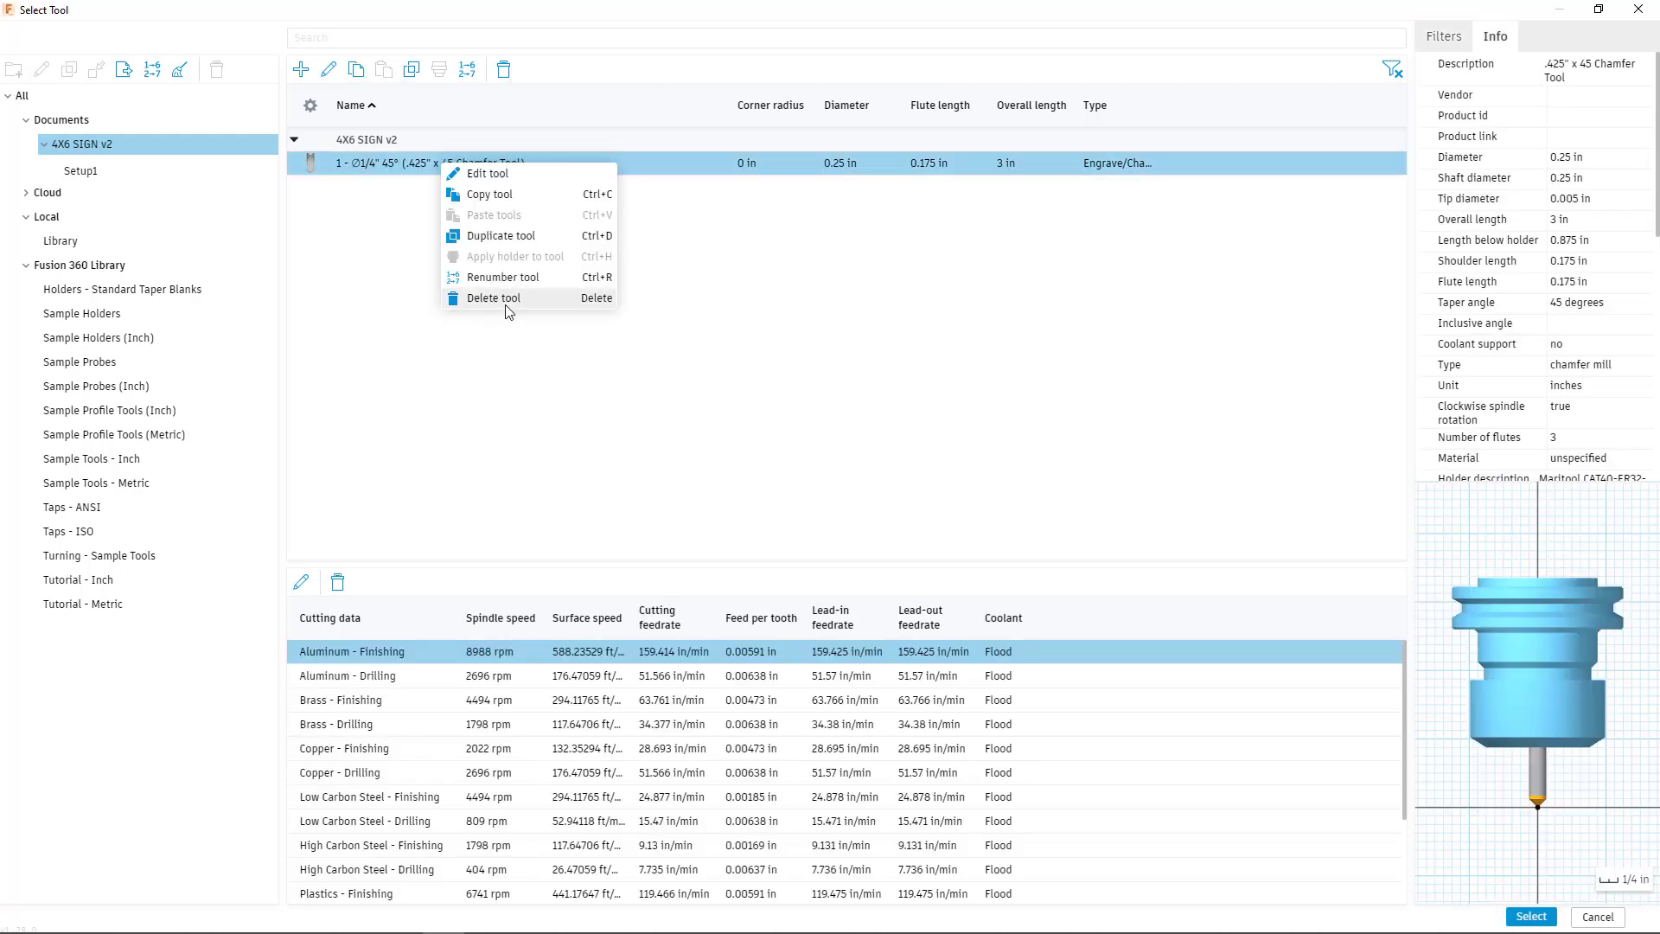
pyautogui.click(507, 300)
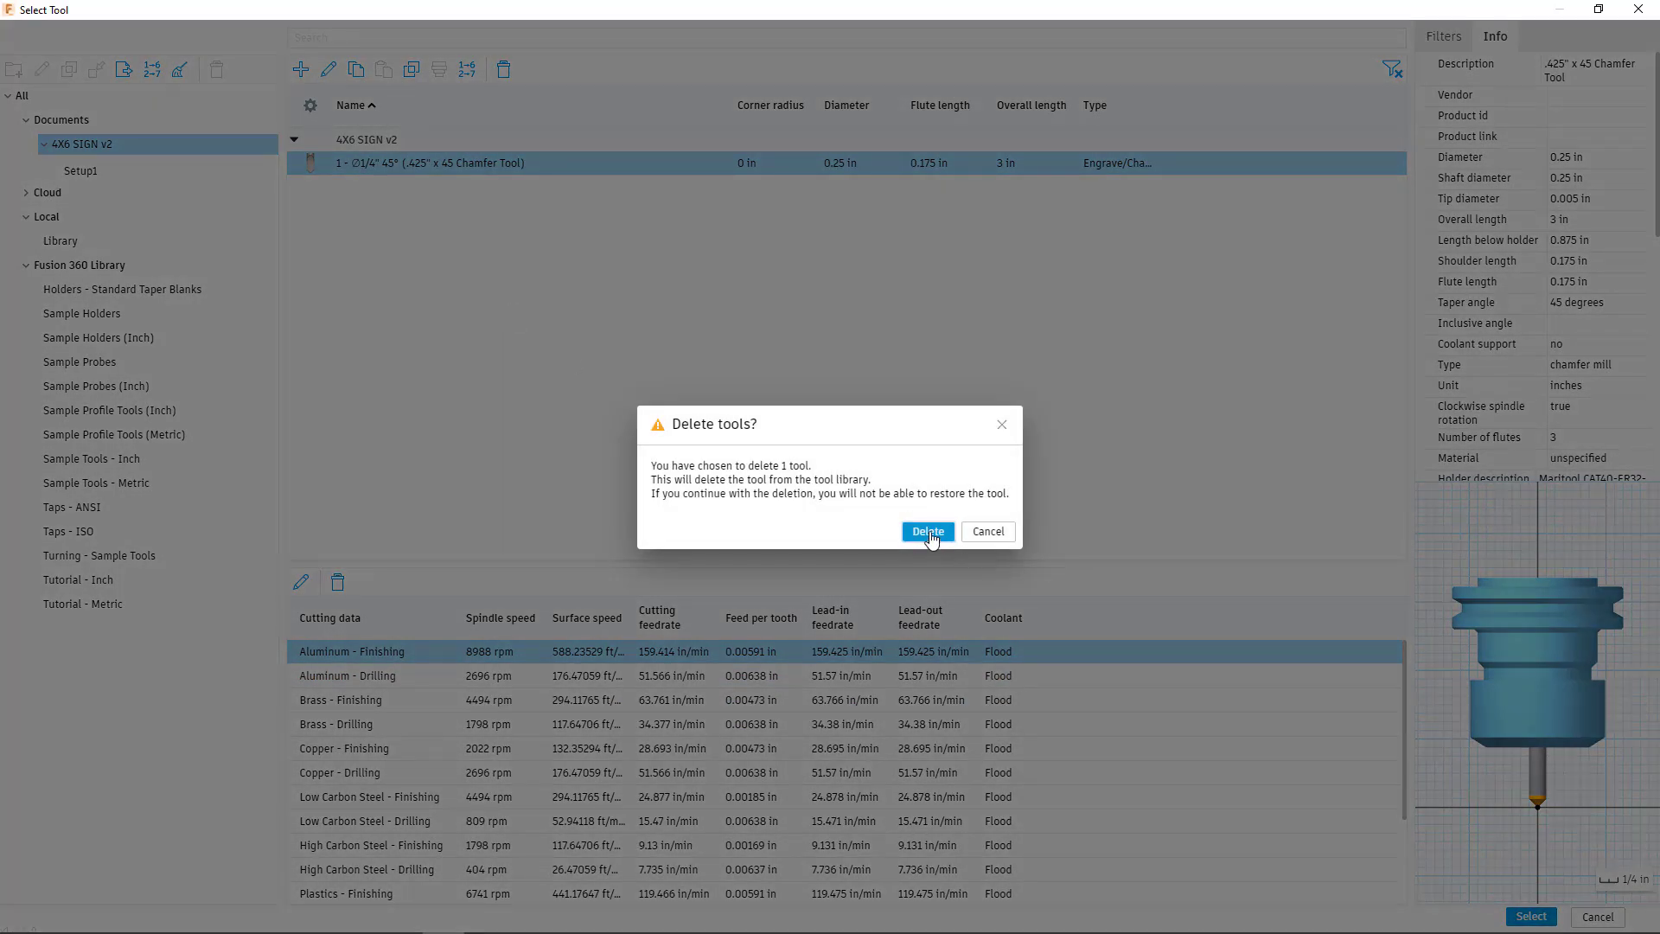
pyautogui.press('Return')
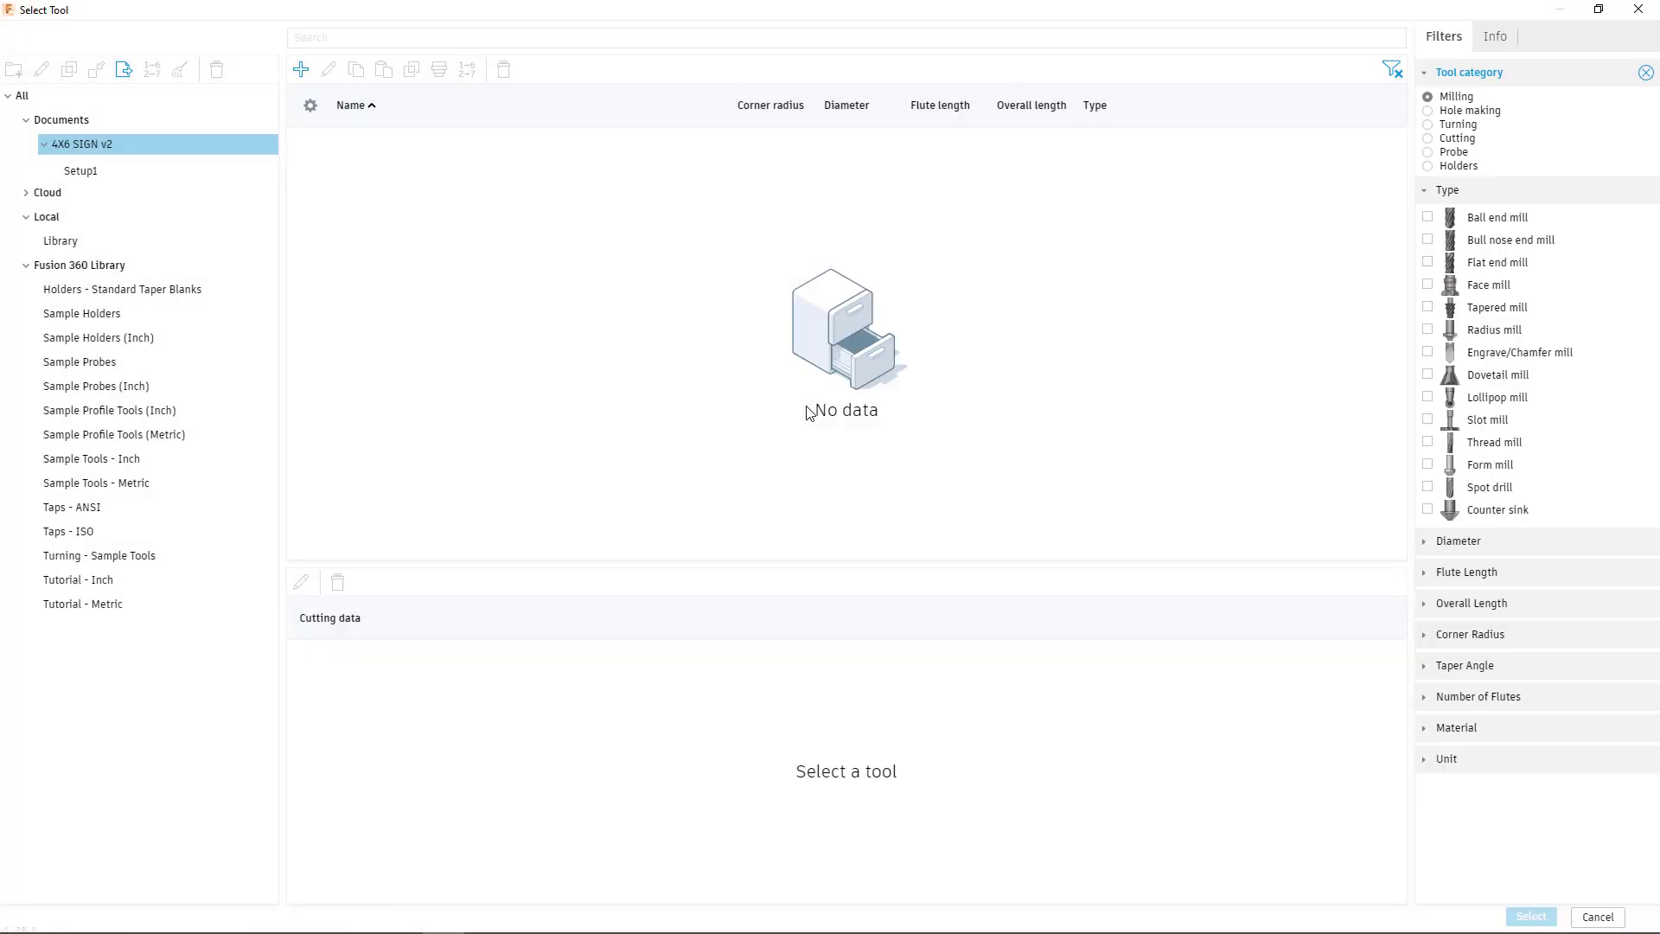
# - Filter the tool list to the Milling category and the Engrave/Chamfer mill type only
pyautogui.click(1429, 99)
pyautogui.click(1441, 40)
pyautogui.click(1427, 353)
pyautogui.click(1428, 487)
pyautogui.click(1428, 487)
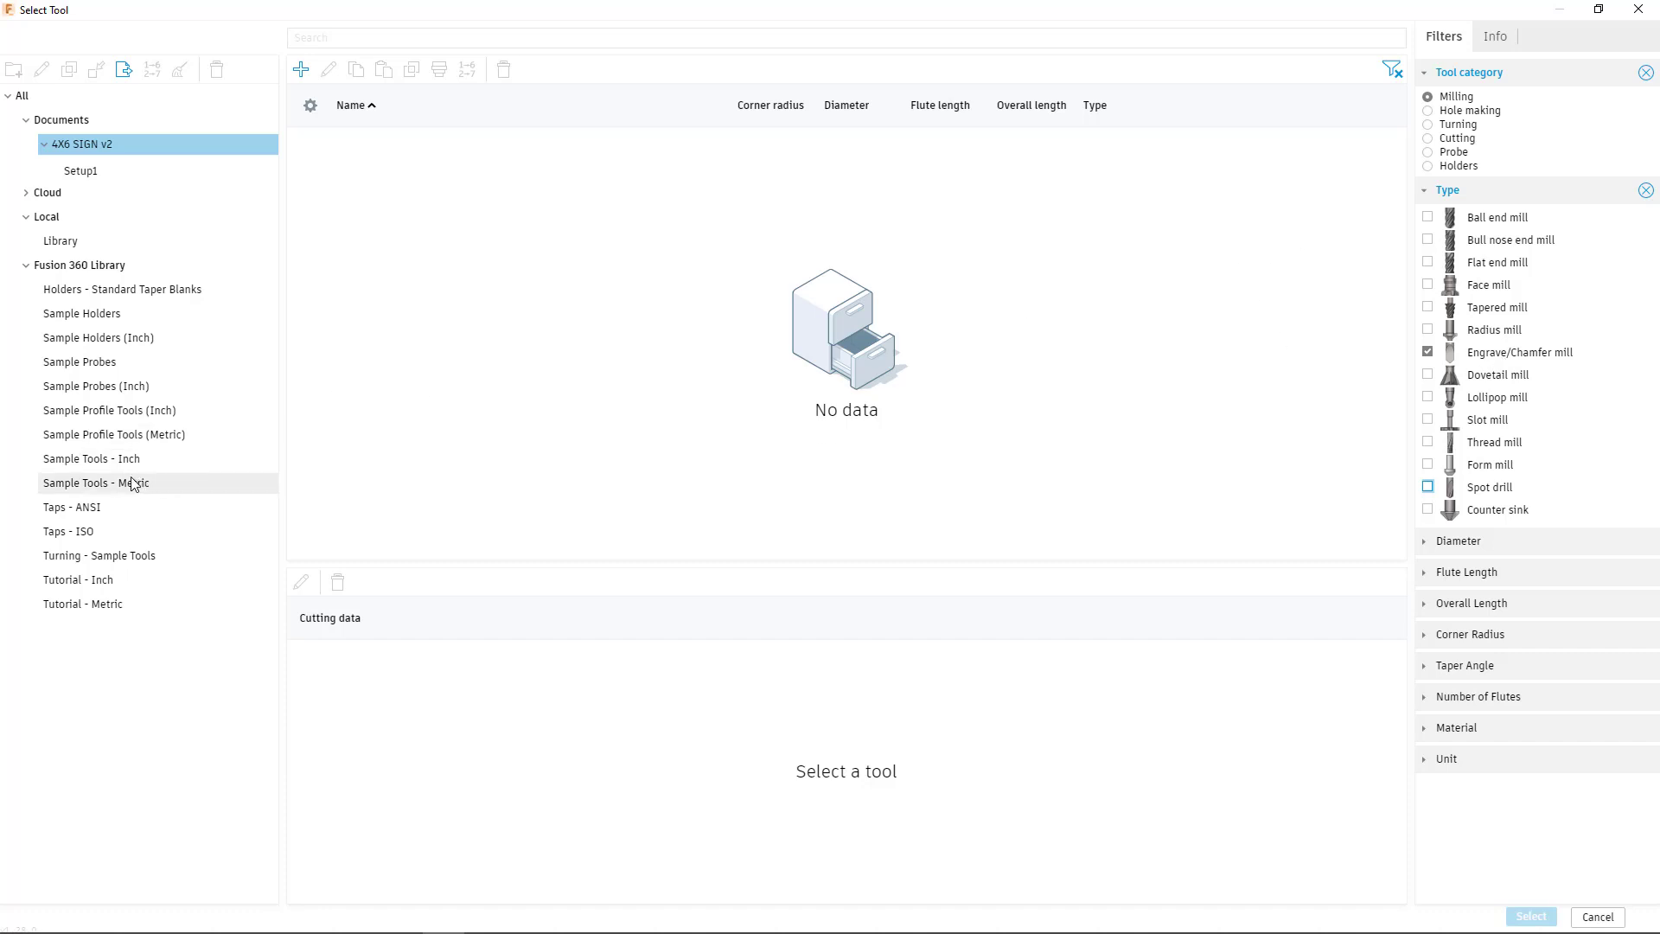
# - Browse the sample inch, local and cloud tools, settle on the Fusion 360 Library, and widen the Type column to show full names
pyautogui.click(107, 463)
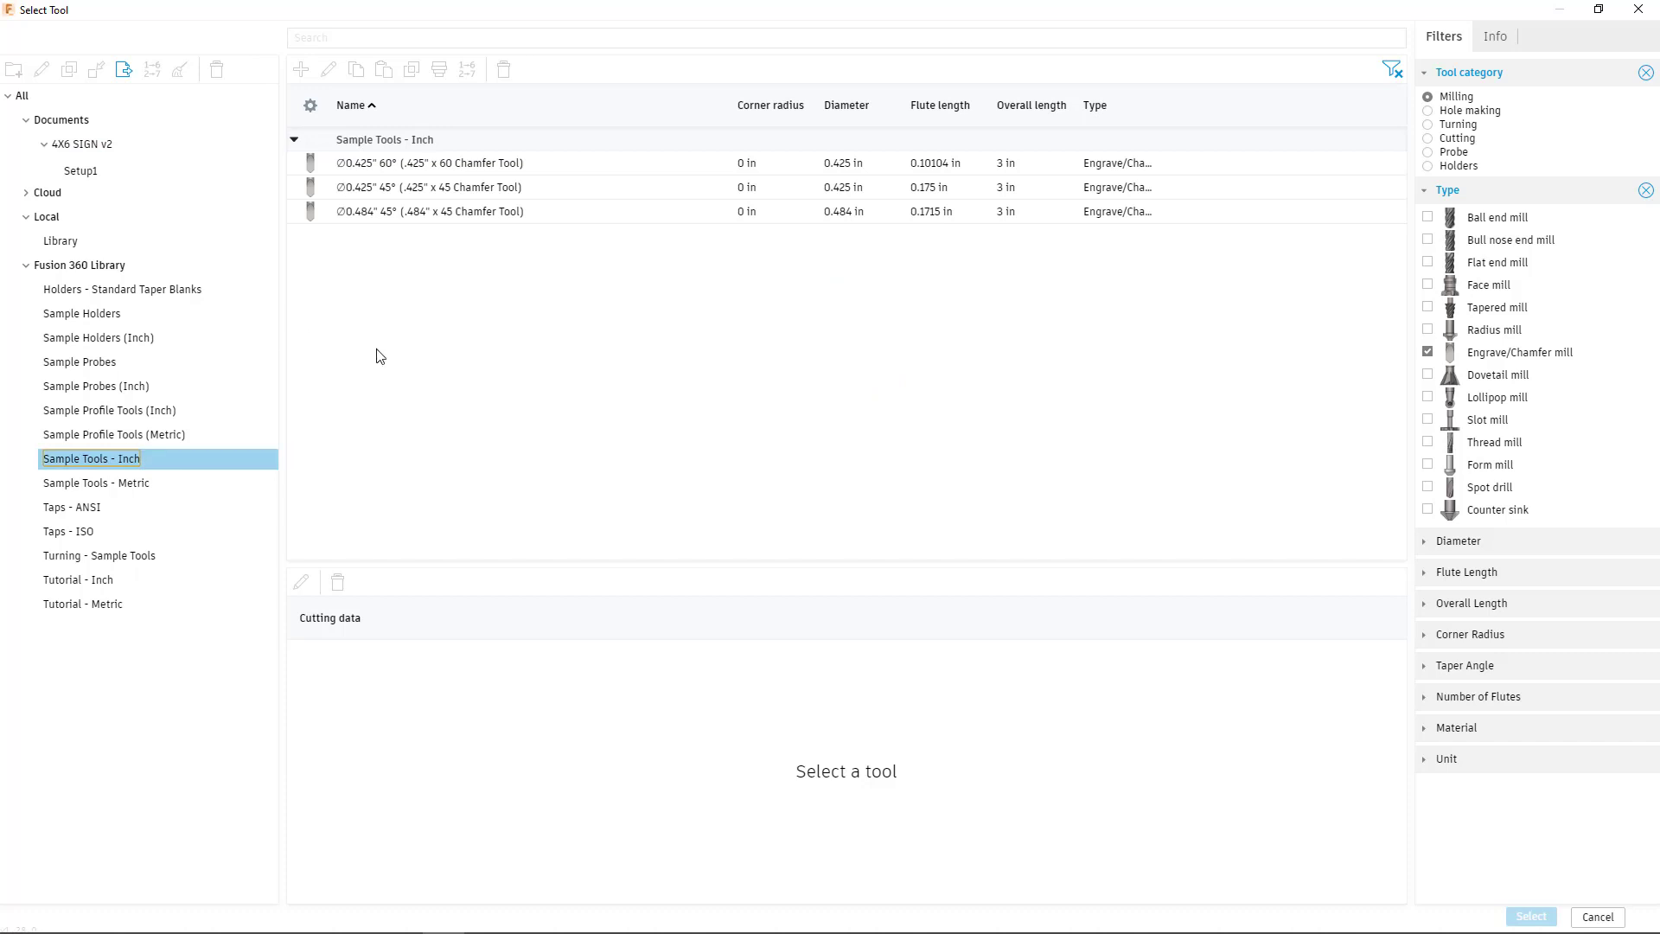
pyautogui.click(72, 267)
pyautogui.click(61, 242)
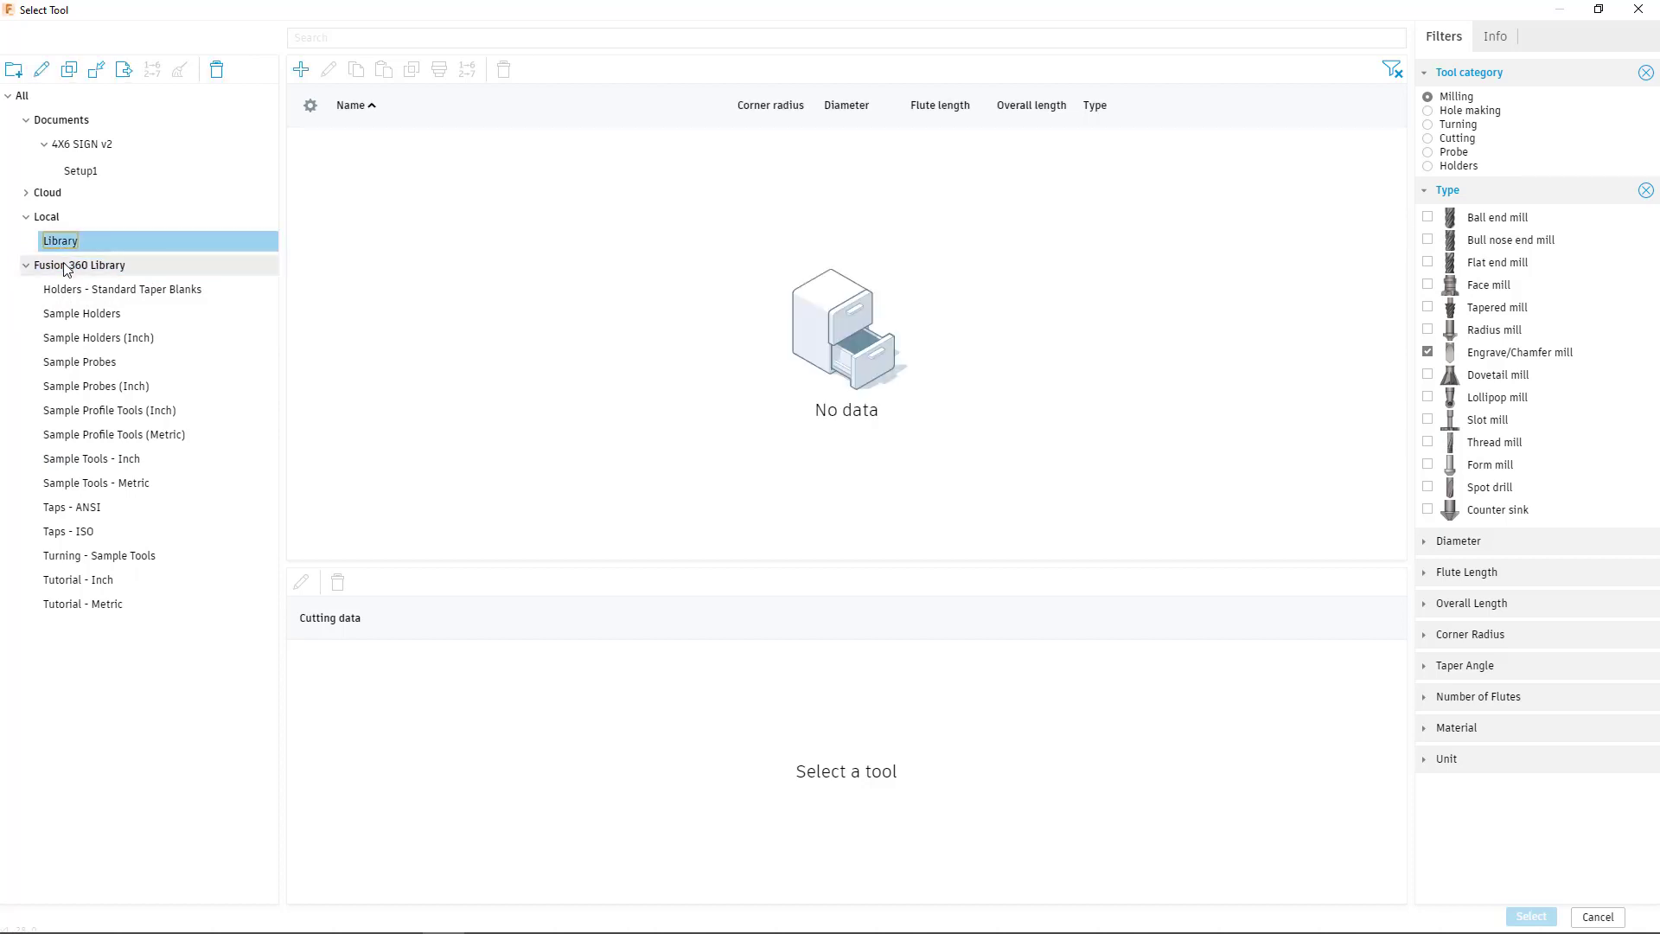
pyautogui.click(67, 267)
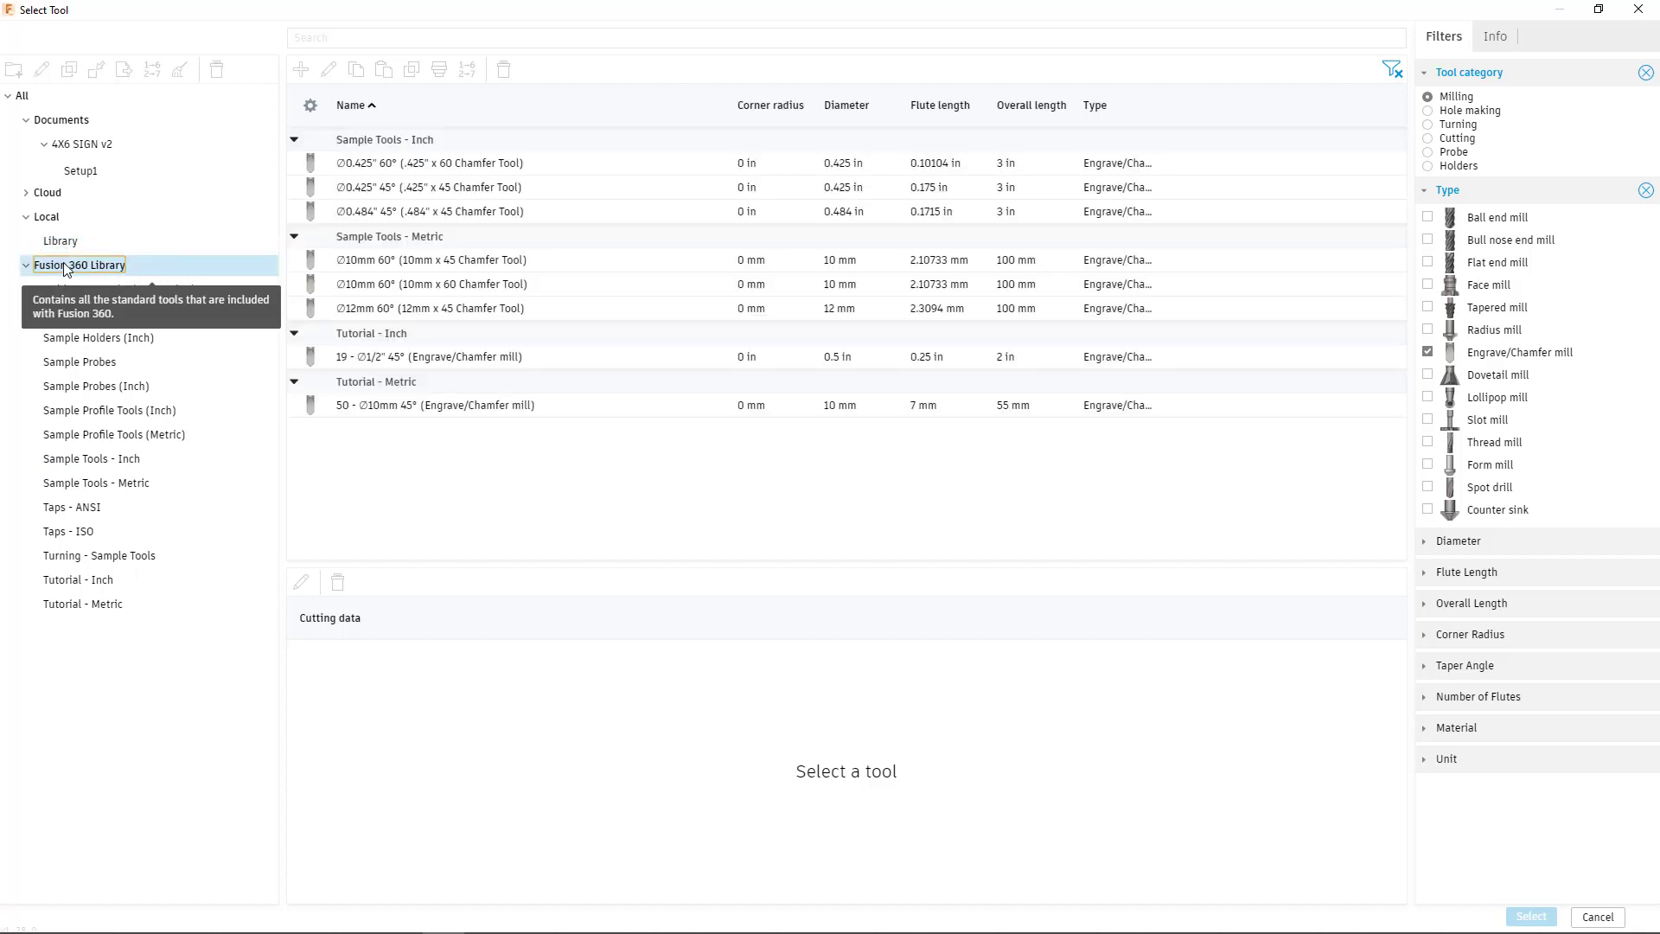
pyautogui.click(29, 195)
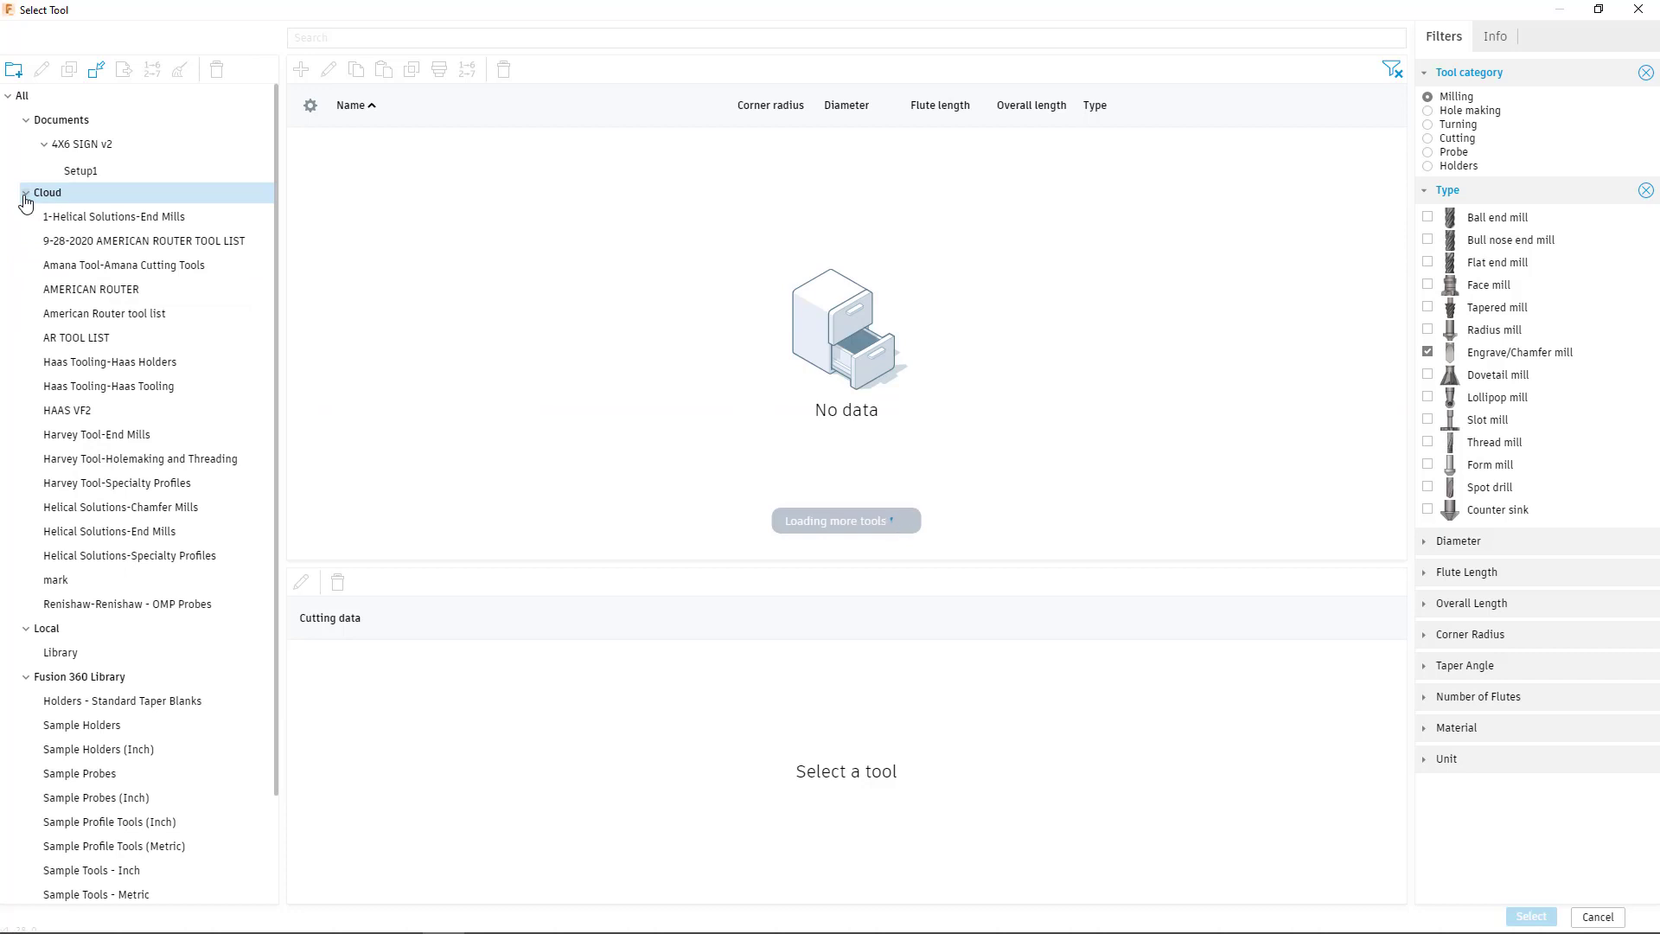
pyautogui.click(25, 192)
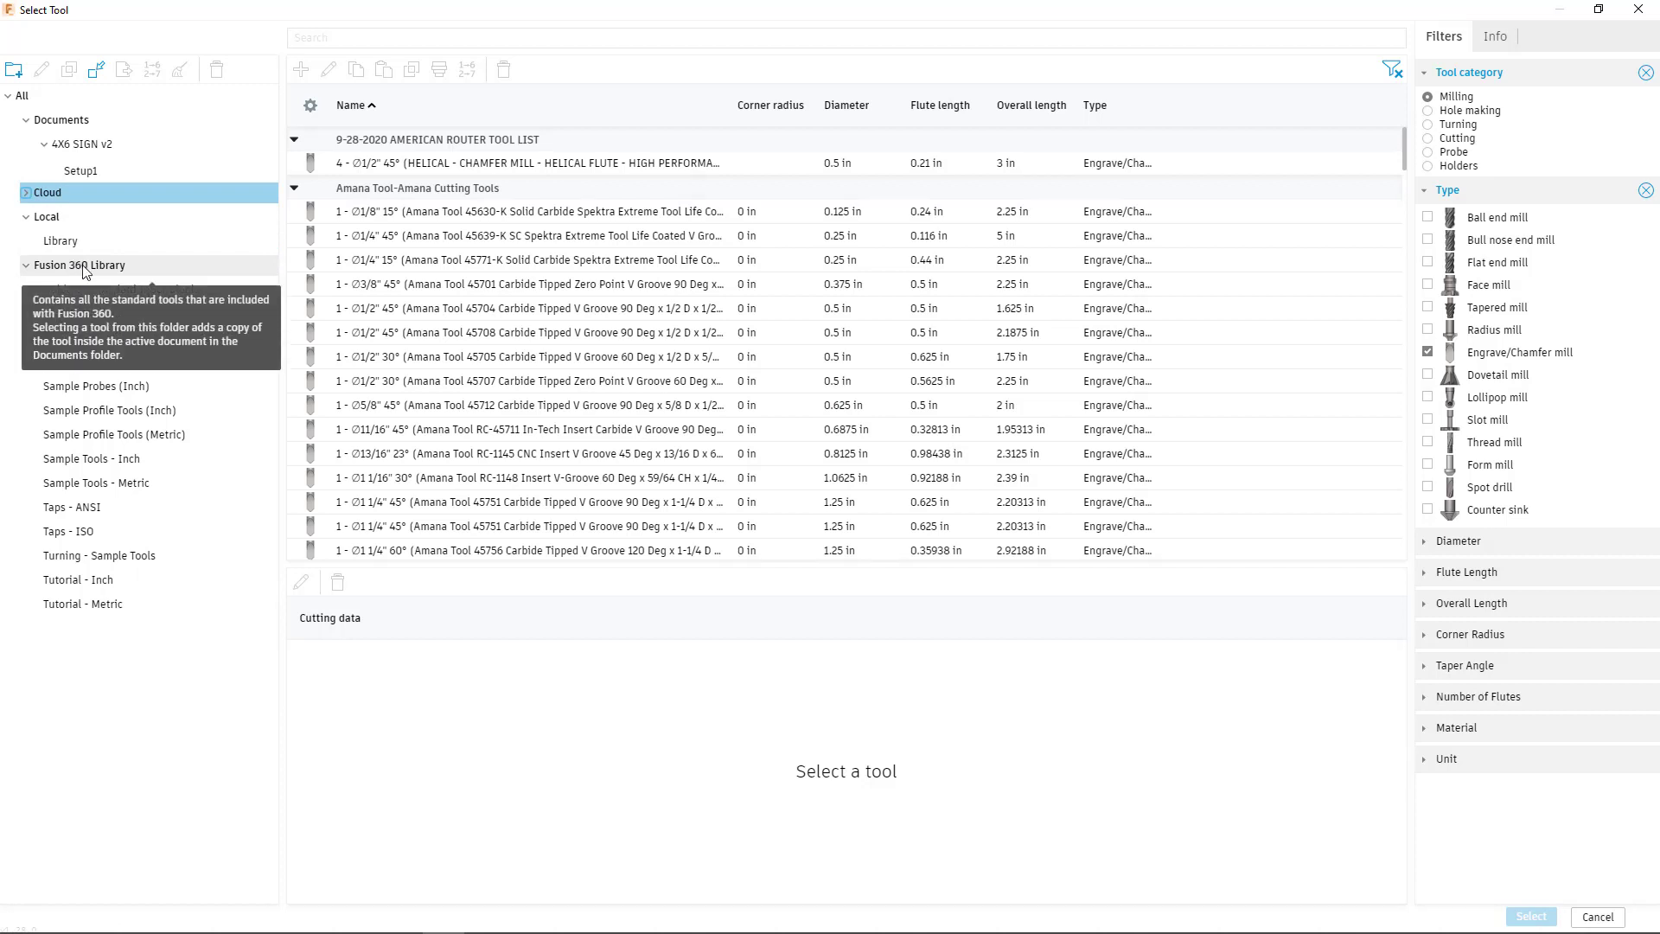
pyautogui.click(86, 268)
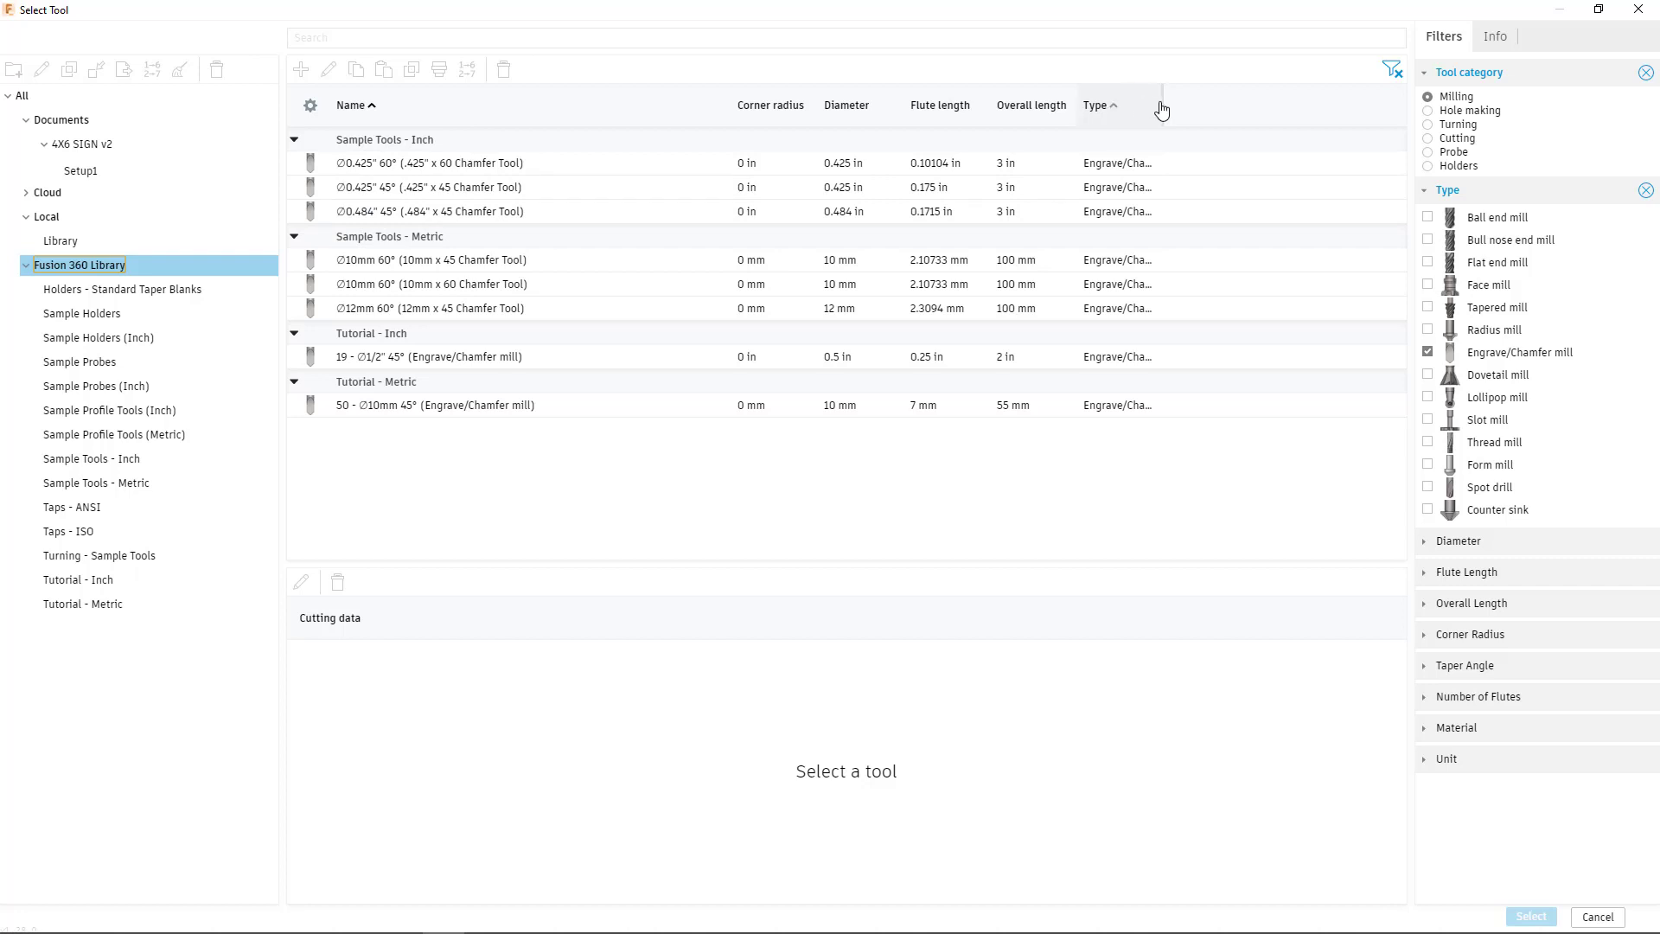
pyautogui.moveTo(1160, 105); pyautogui.dragTo(1252, 107)
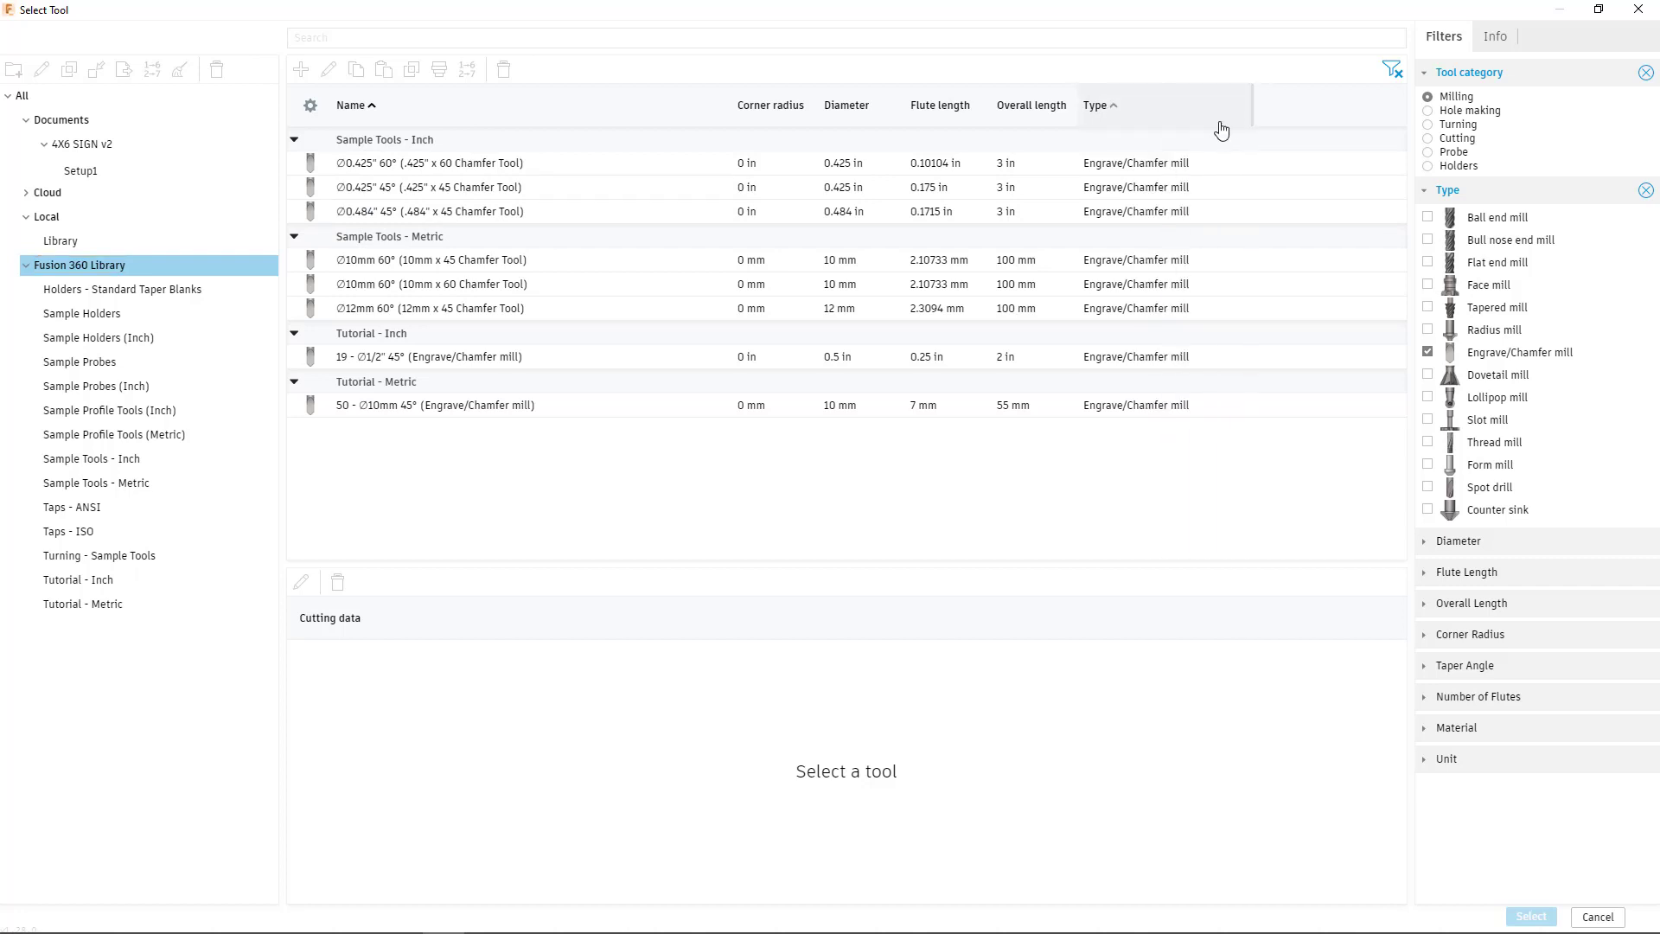
# - Compare the sample inch chamfer tools and choose tool 19, the 1/2 in 45° Engrave/Chamfer mill from Tutorial - Inch, for the engraving
pyautogui.click(462, 194)
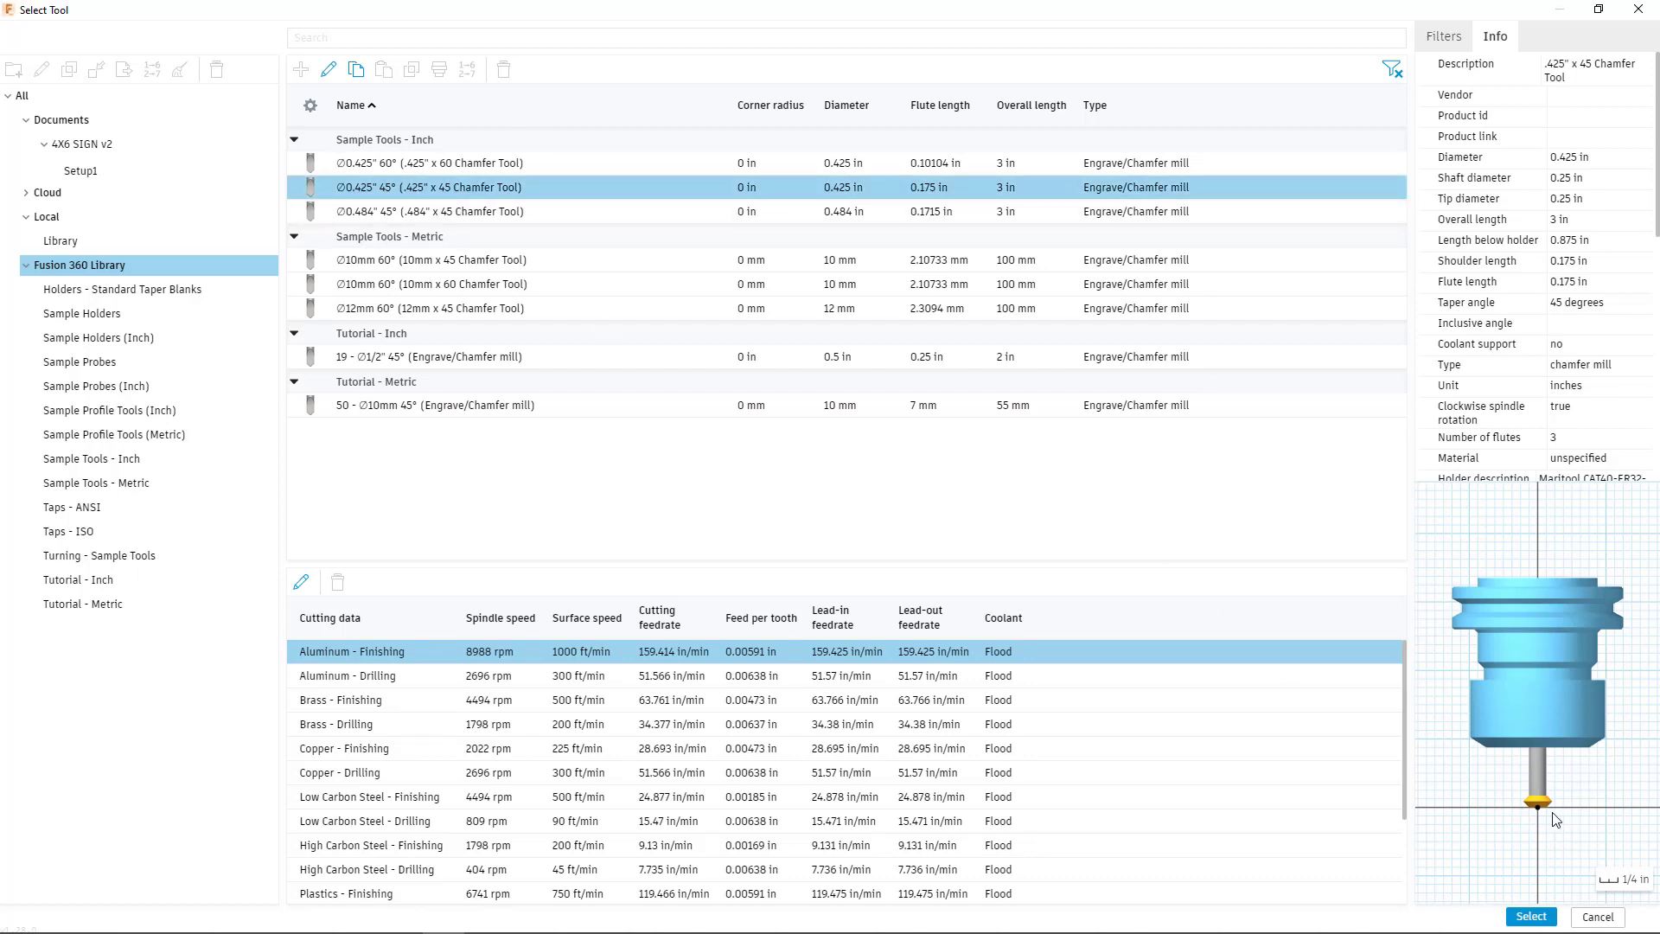
pyautogui.click(483, 216)
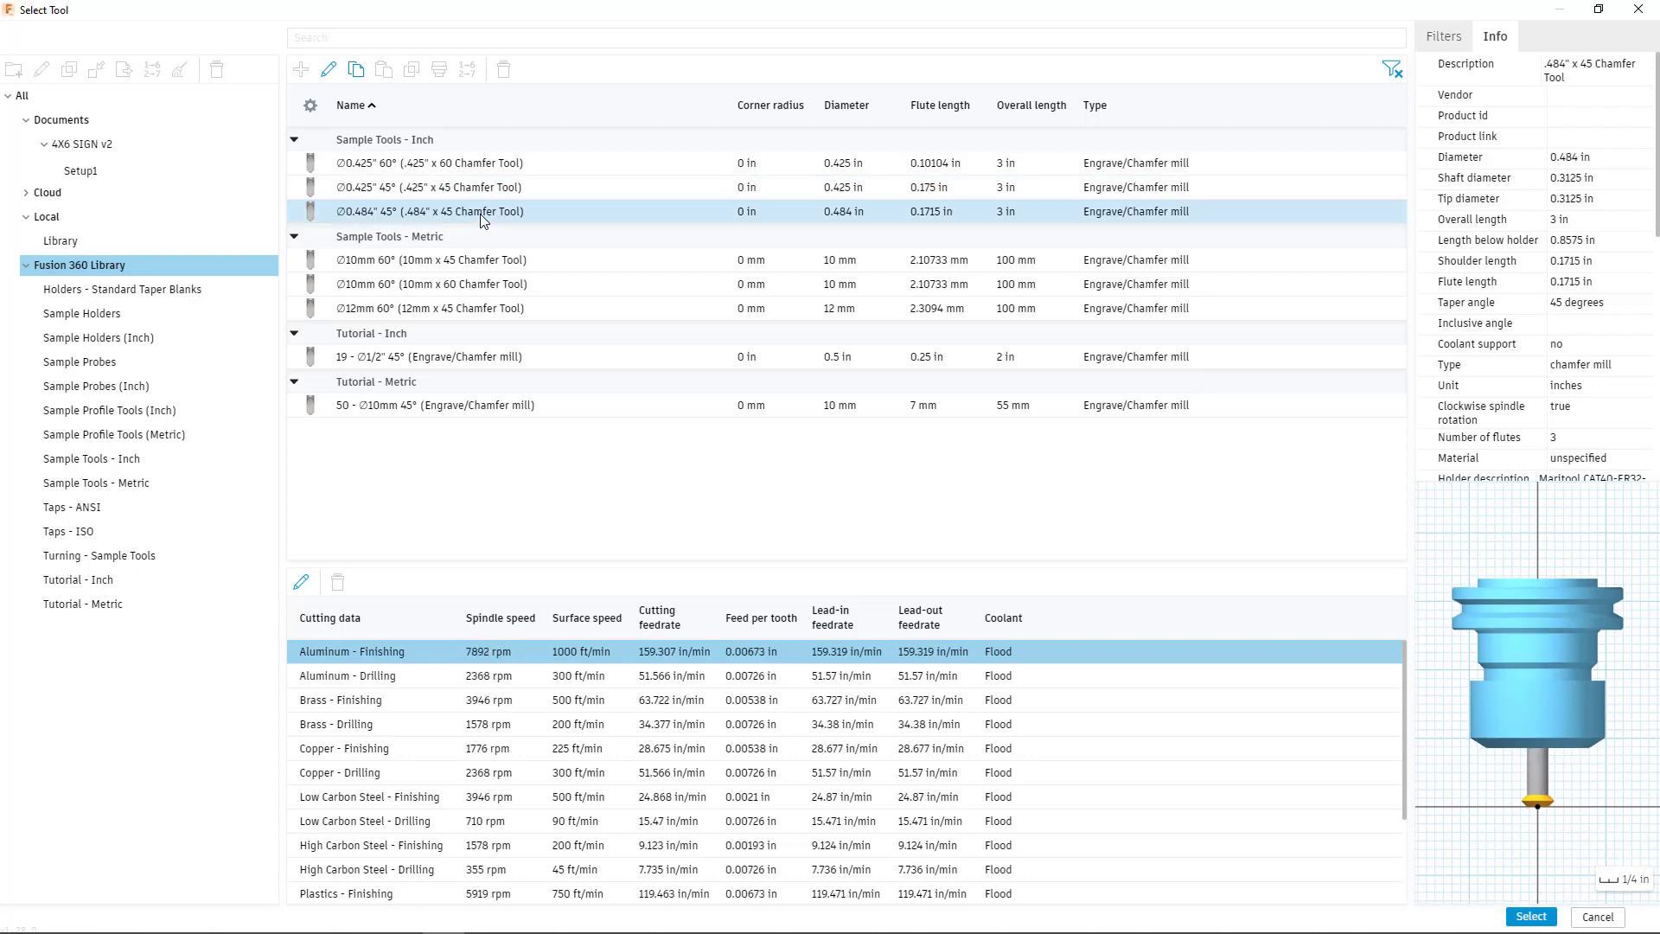
pyautogui.click(474, 164)
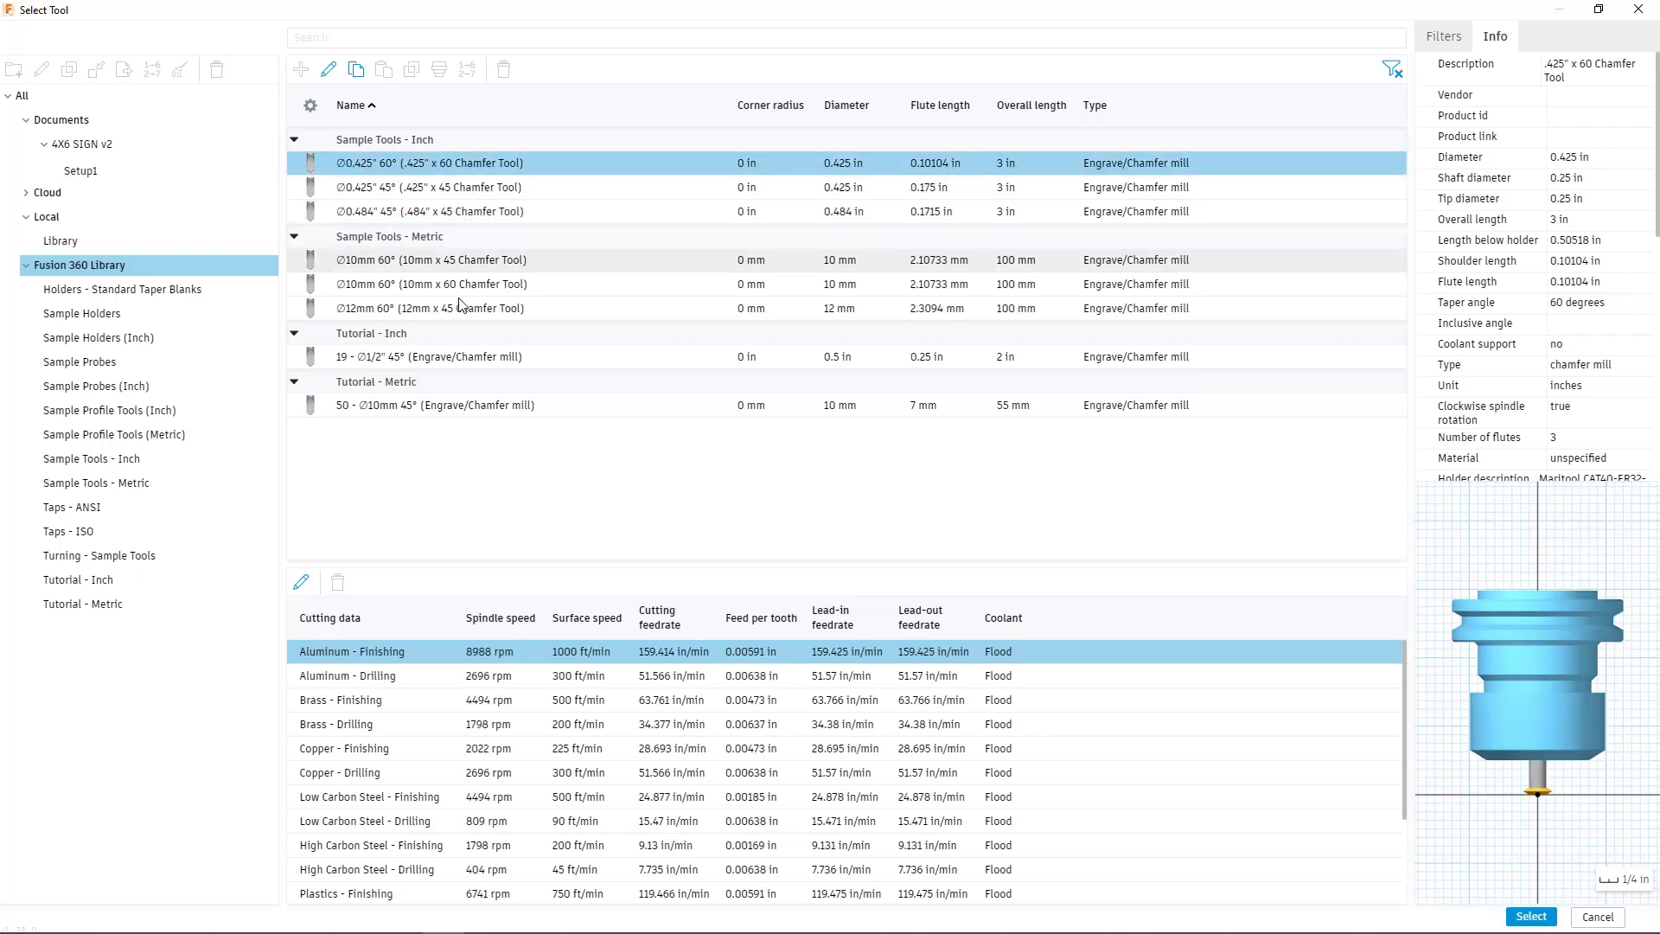
pyautogui.click(456, 358)
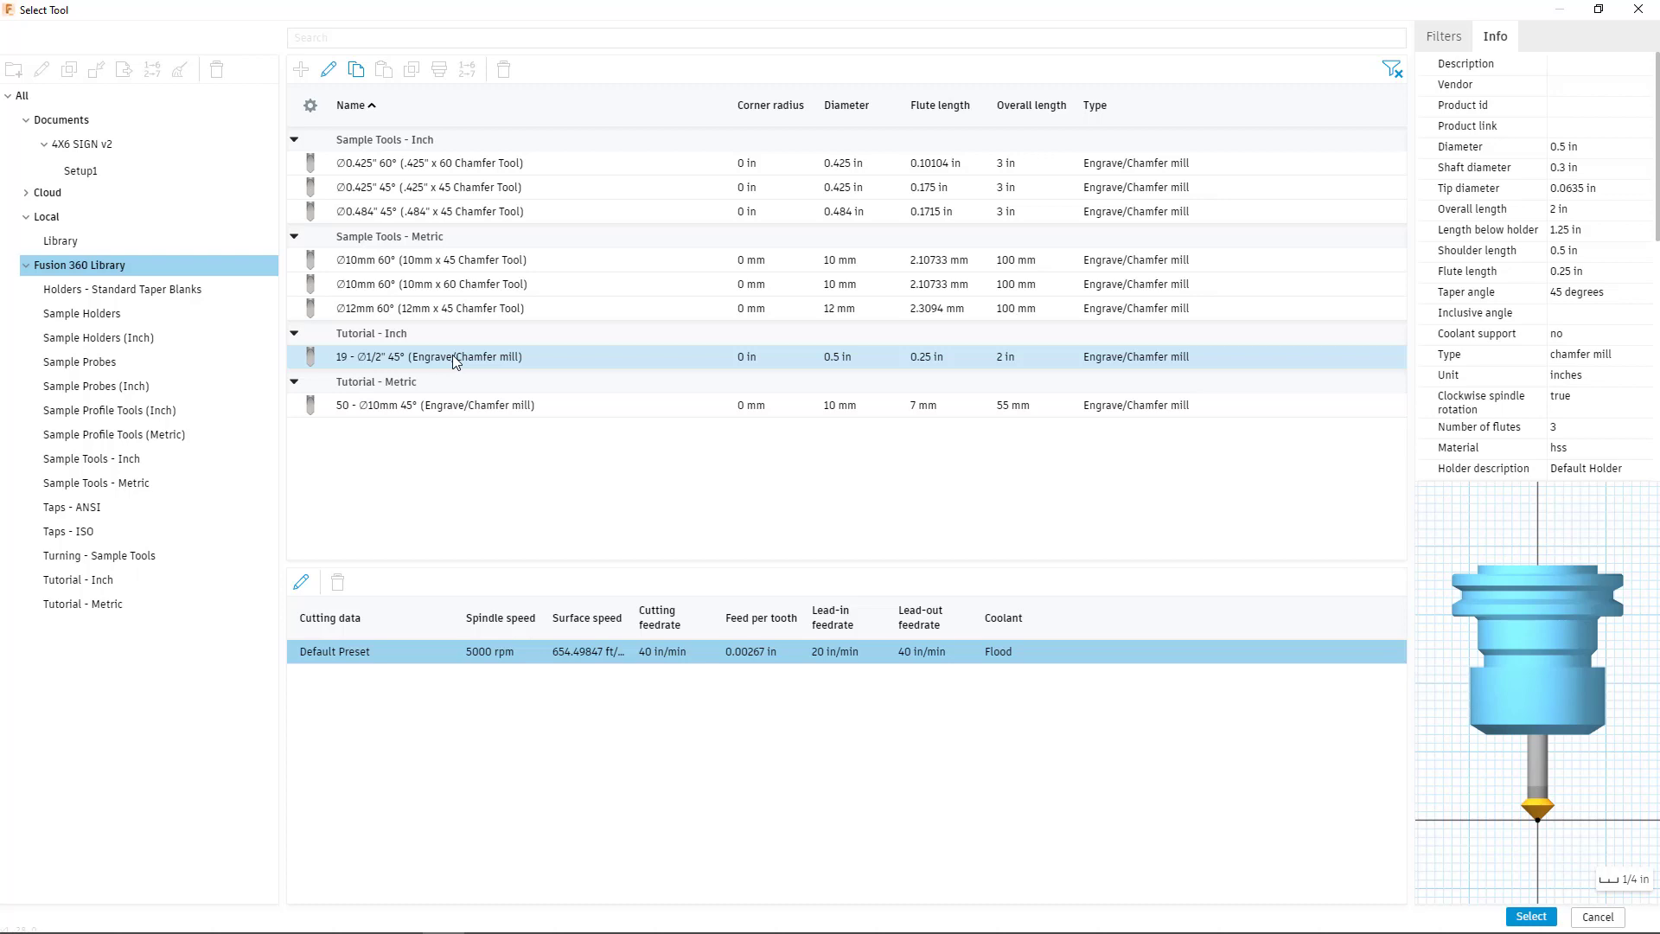
pyautogui.click(452, 358)
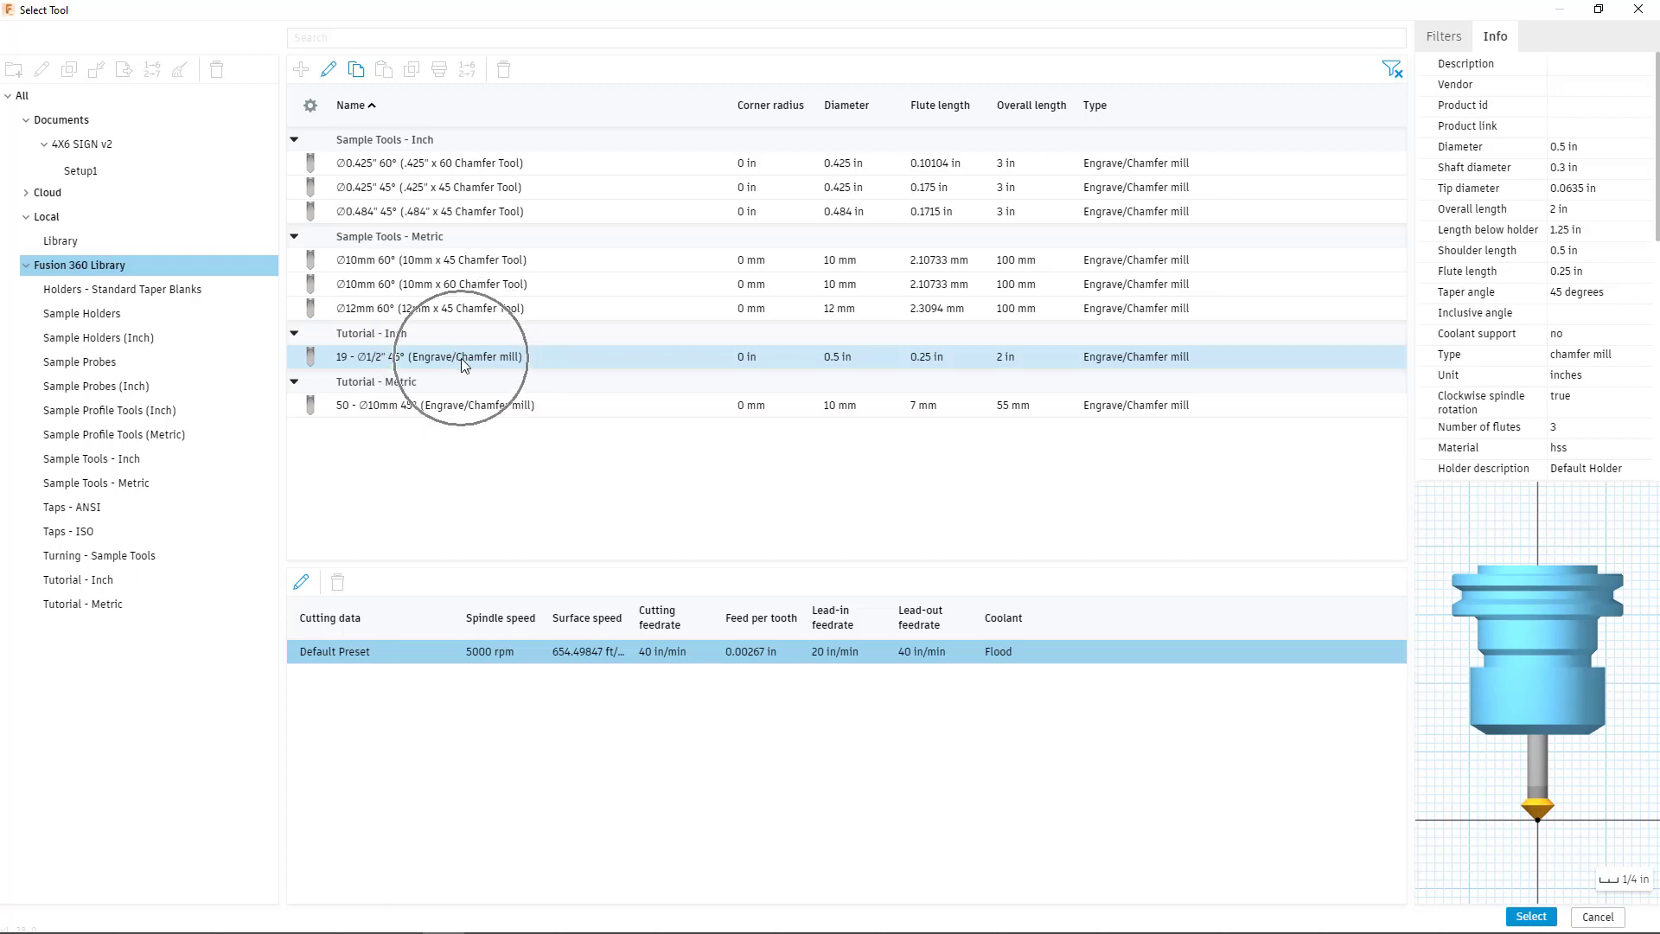
pyautogui.click(1531, 916)
# - Open the 4X6 SIGN v2 document's tool 19, the 1/2 in 45° Engrave/Chamfer mill, for editing at its cutter geometry
pyautogui.keyDown('shift'); pyautogui.moveTo(967, 499); pyautogui.dragTo(967, 455, button='middle'); pyautogui.keyUp('shift')
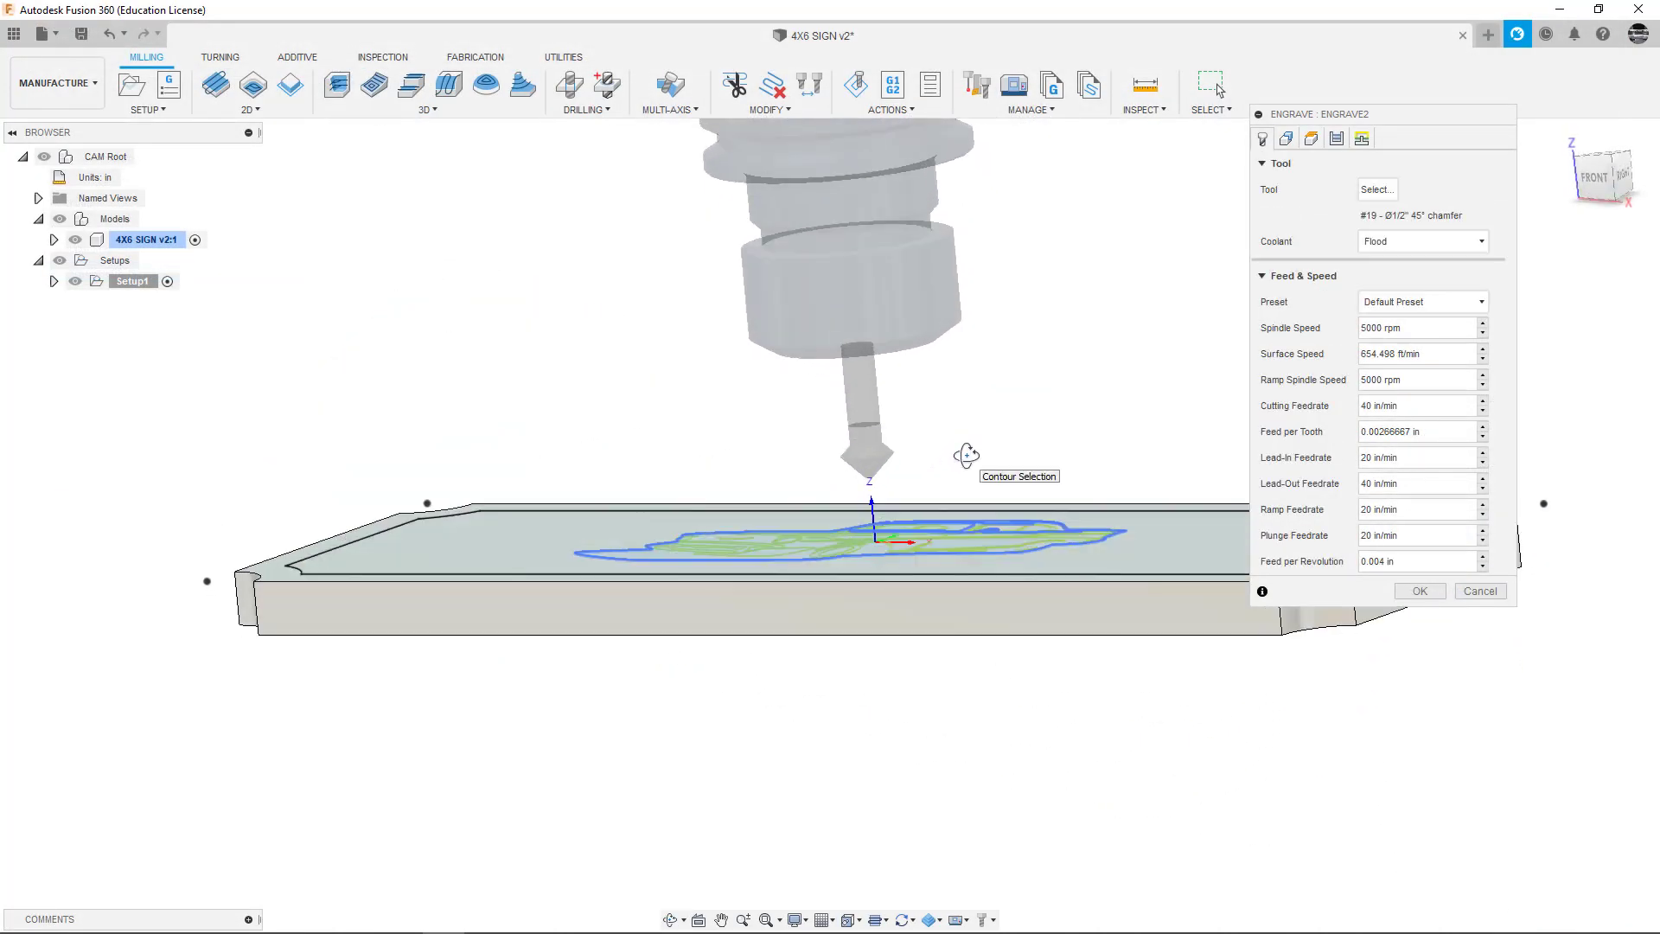
pyautogui.click(1376, 191)
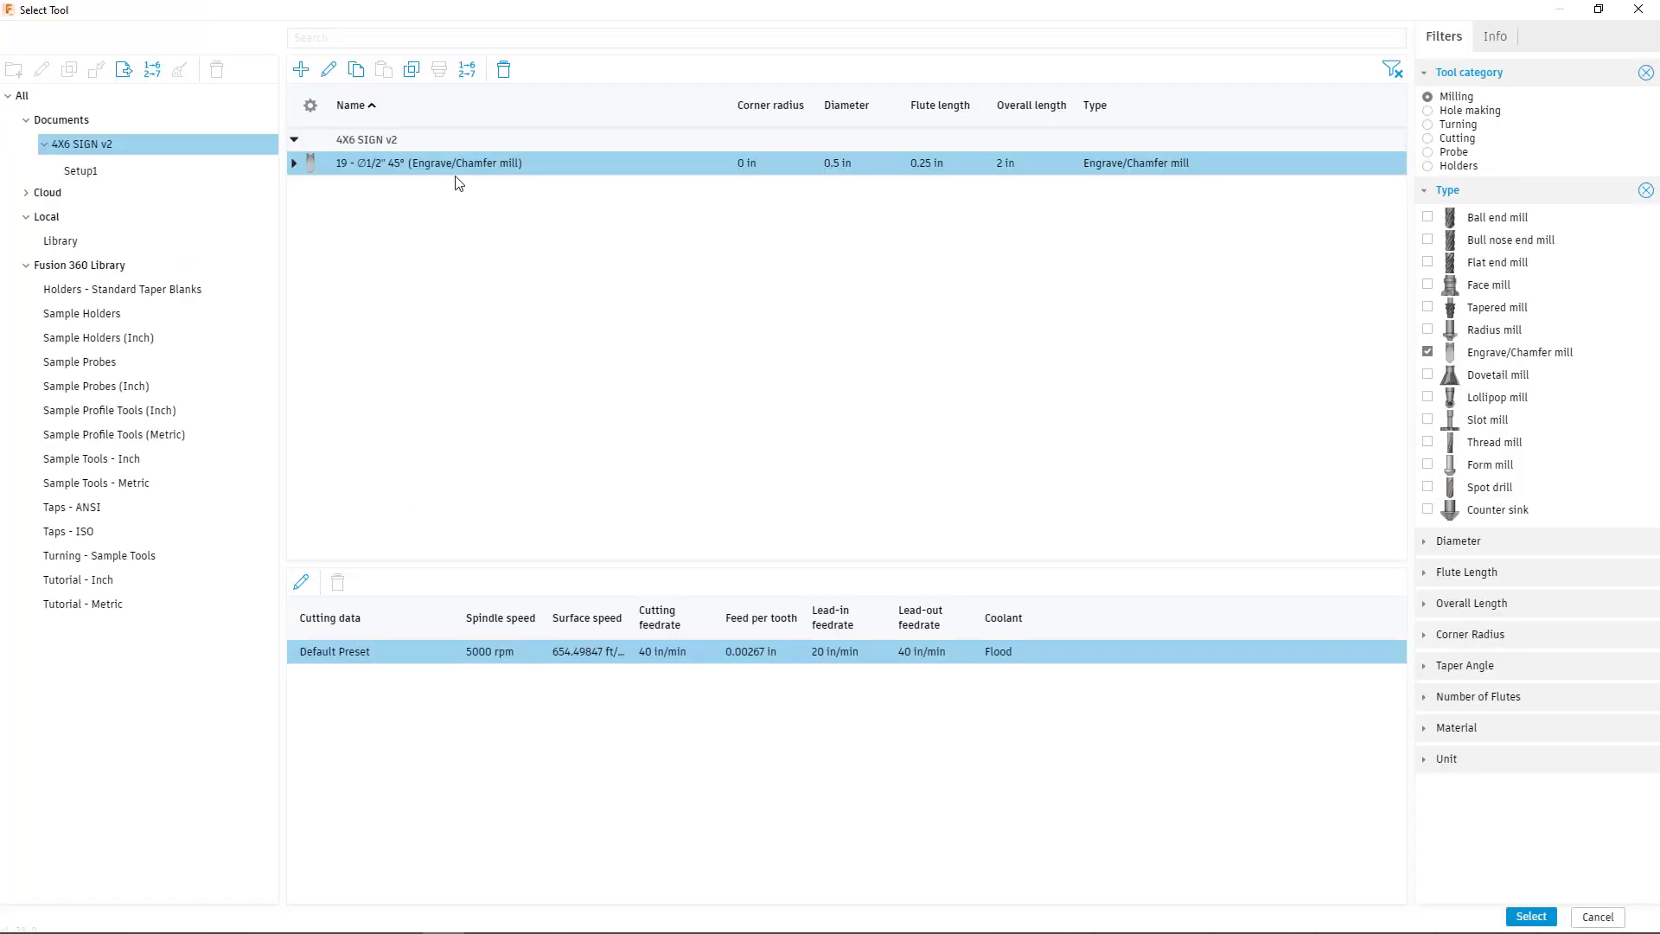
pyautogui.click(109, 156)
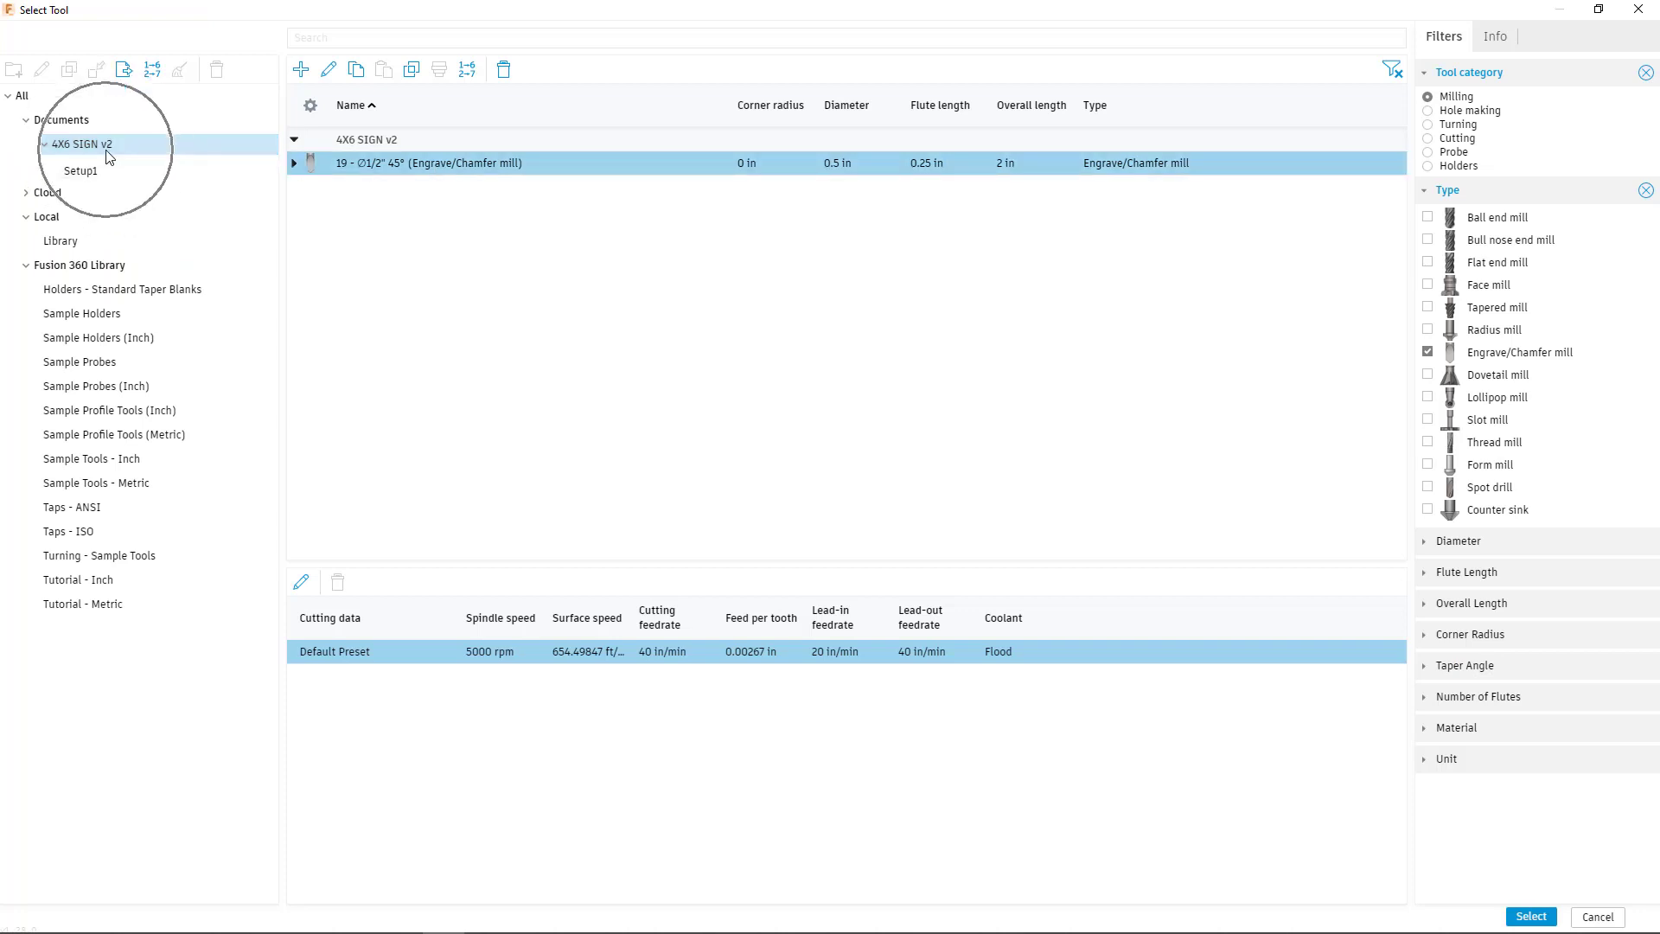
pyautogui.click(357, 167)
pyautogui.rightClick(356, 166)
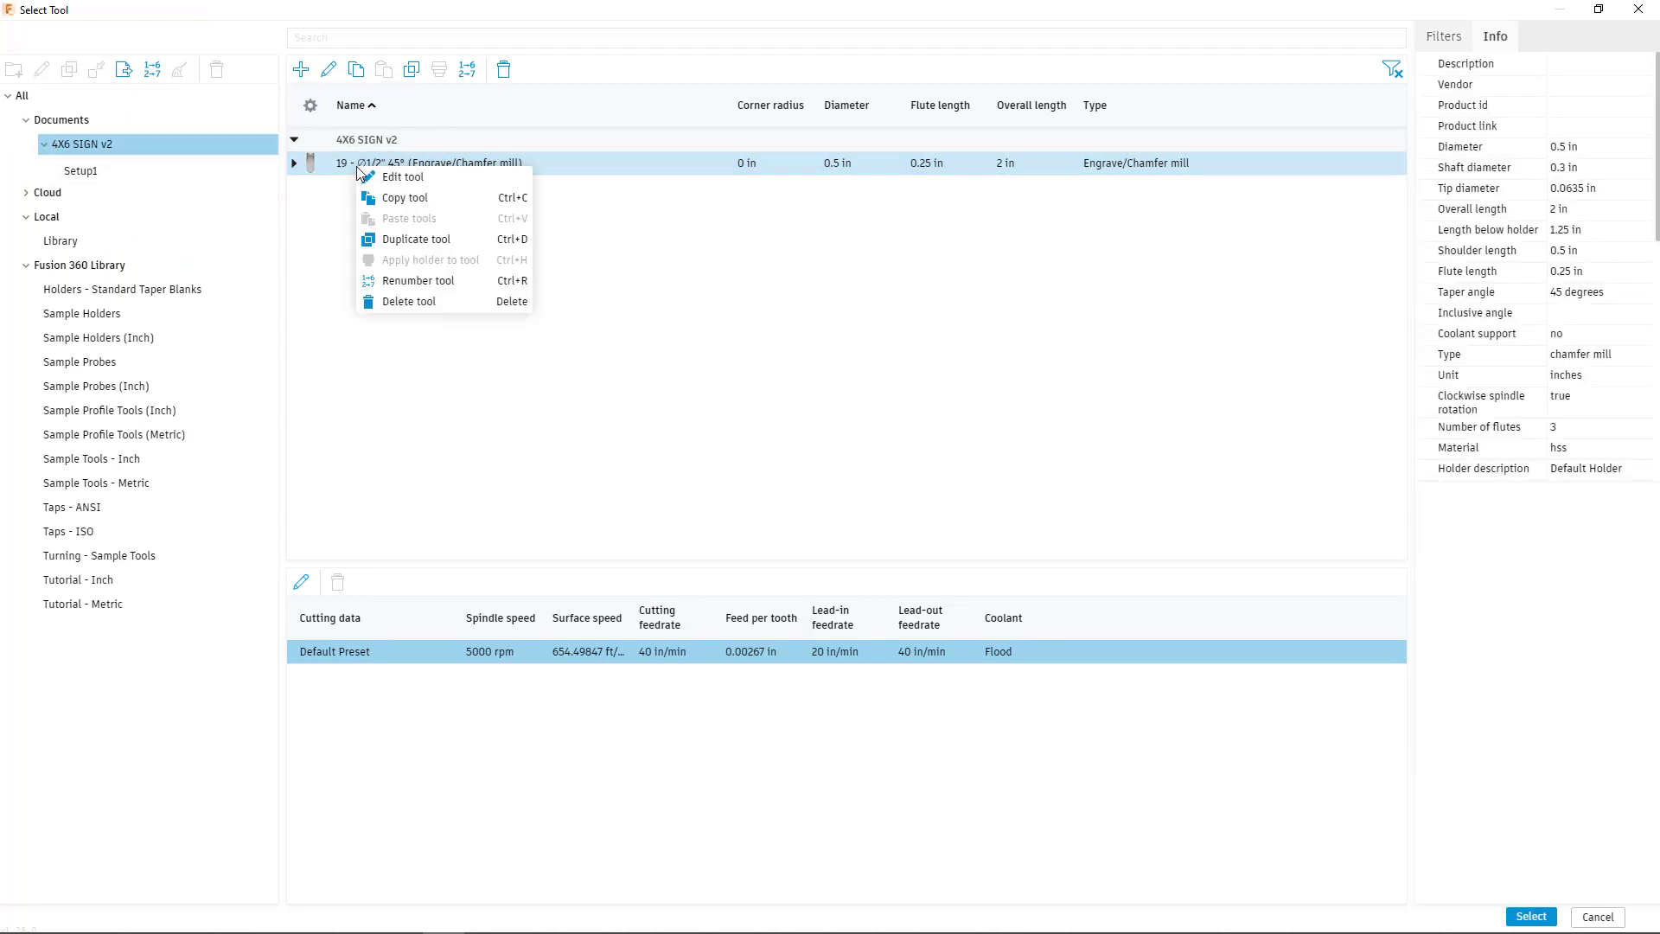
pyautogui.click(388, 179)
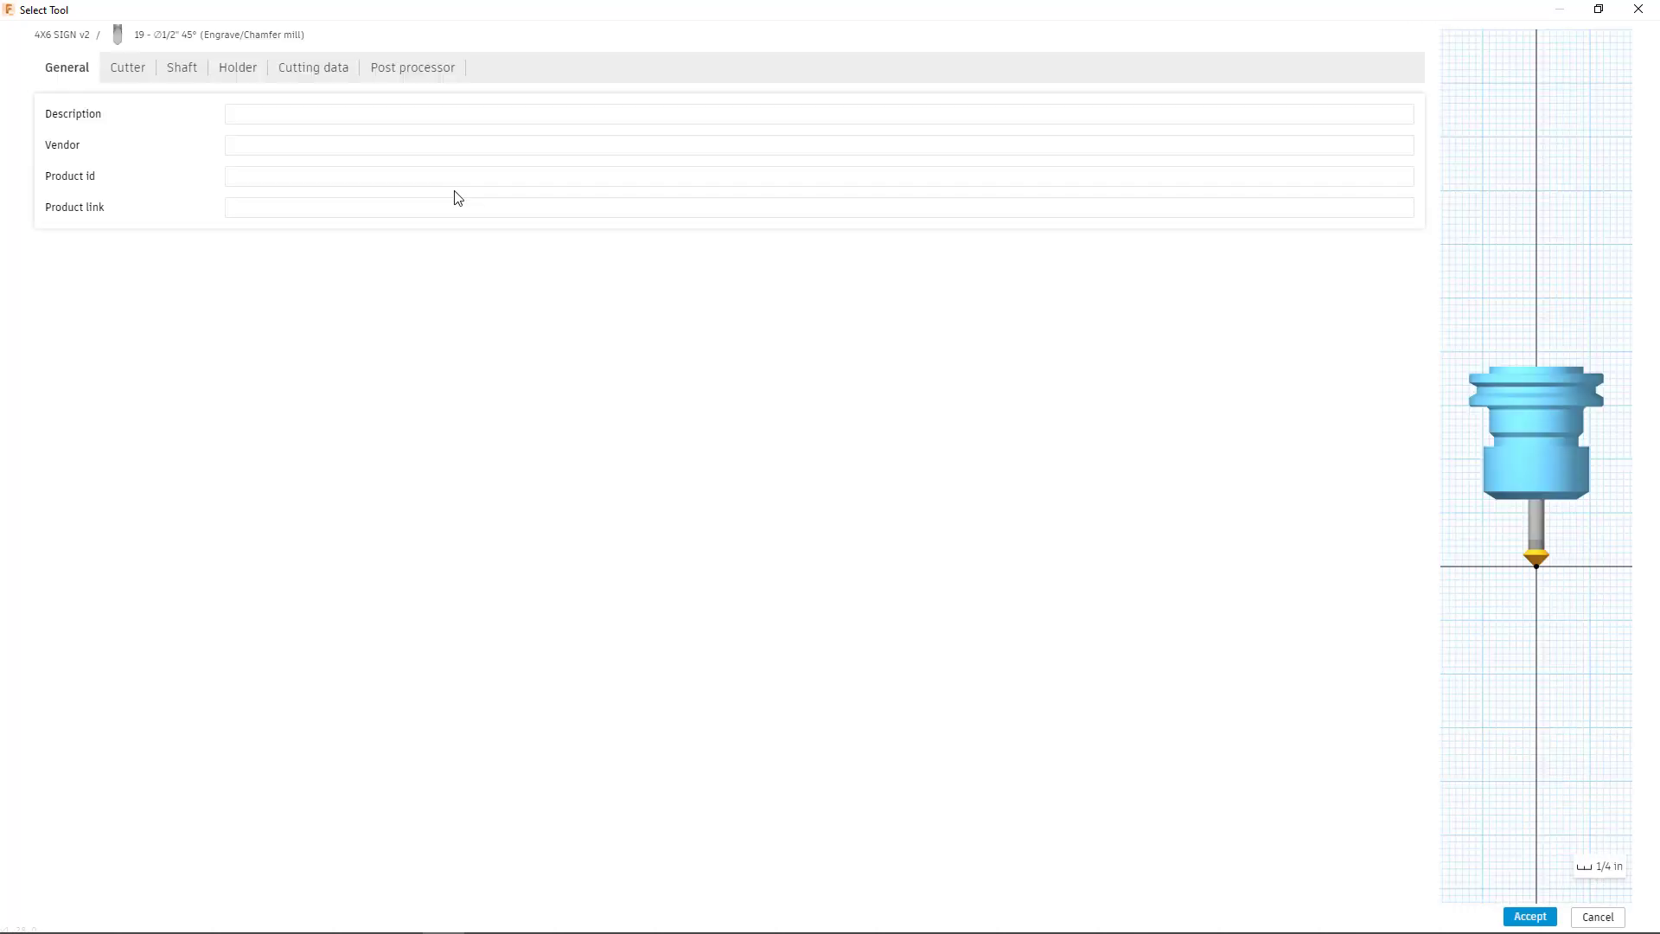
pyautogui.click(130, 69)
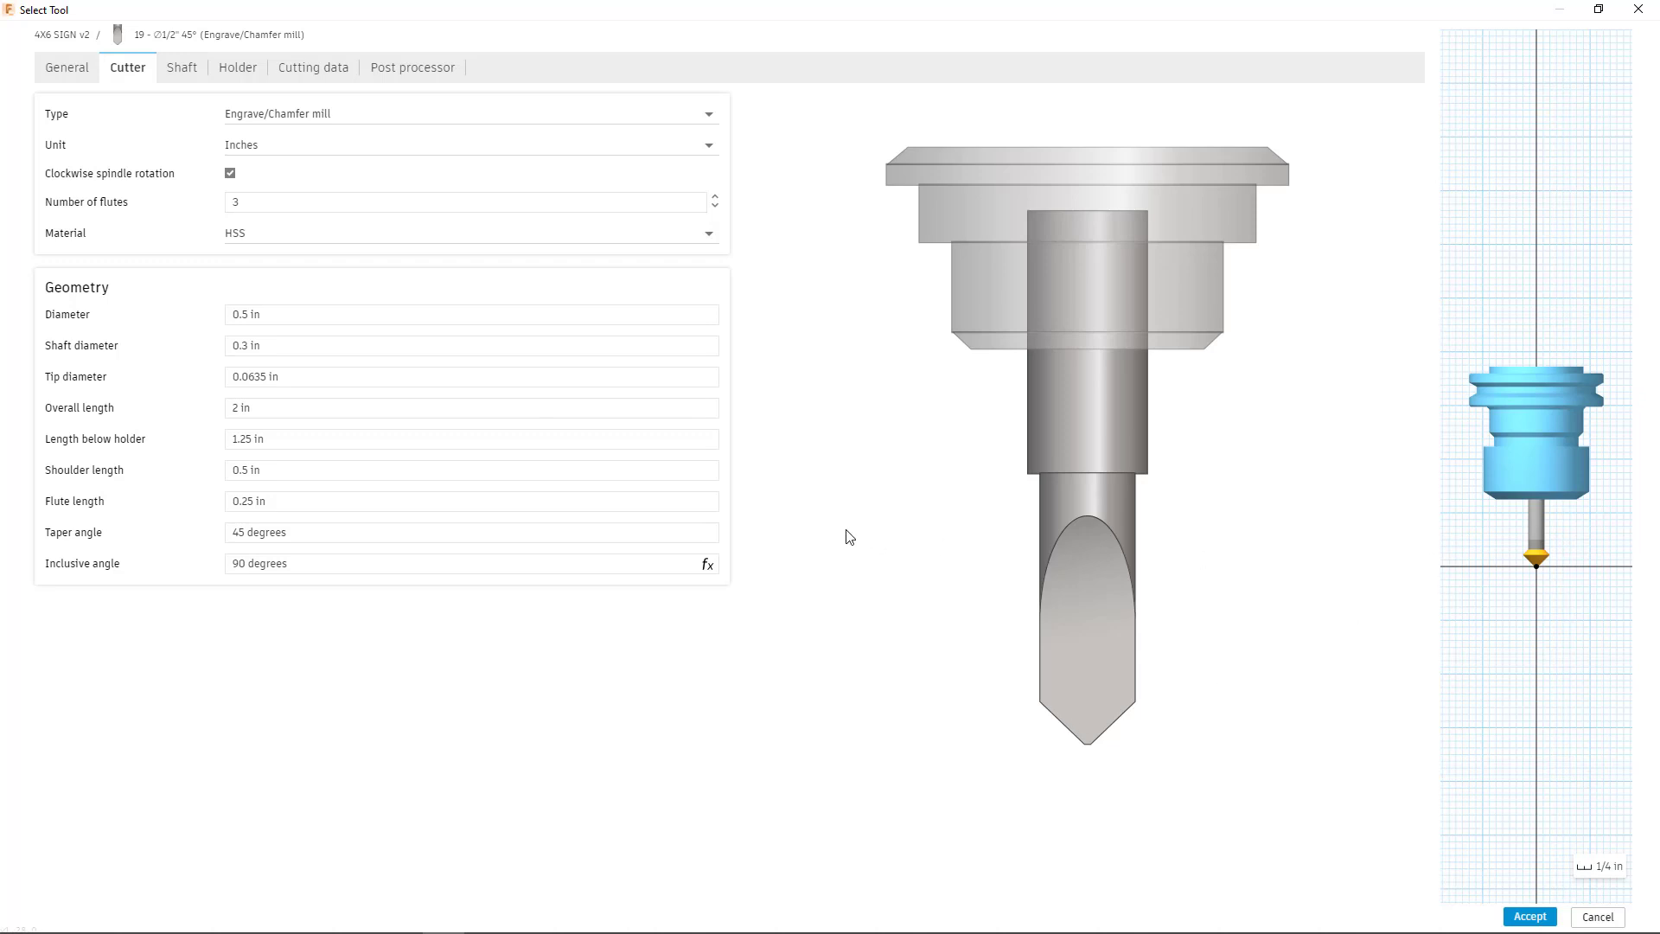
# - Set both the diameter and the shaft diameter of the engrave/chamfer mill to 0.25 in
pyautogui.click(287, 315)
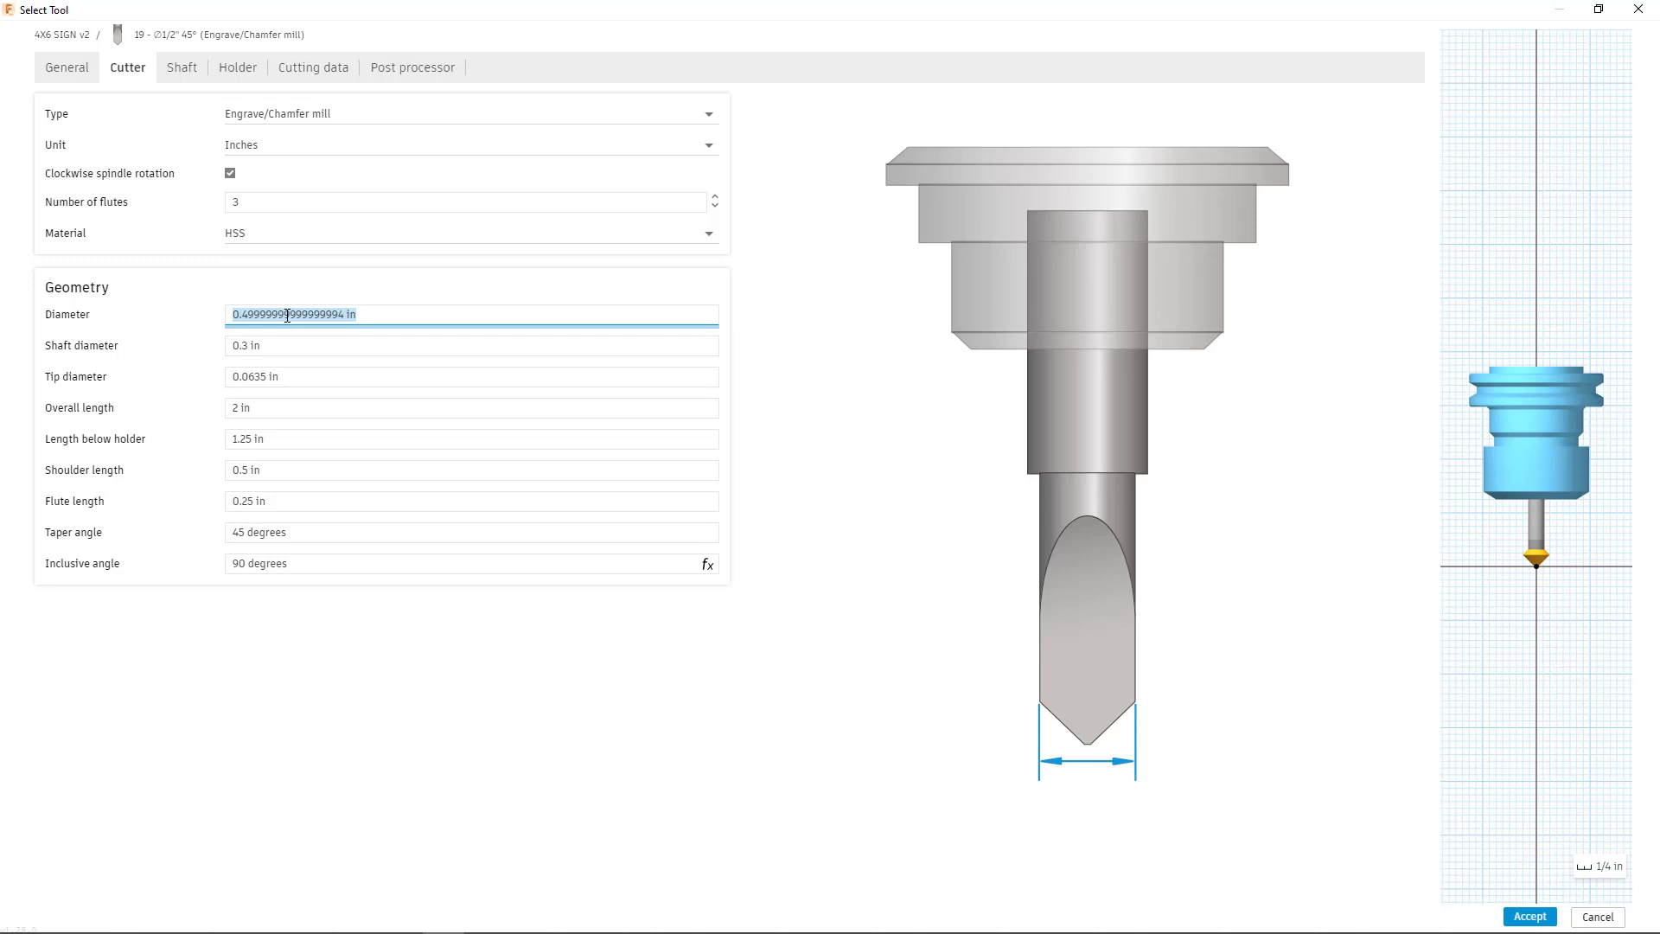
pyautogui.write('.25')
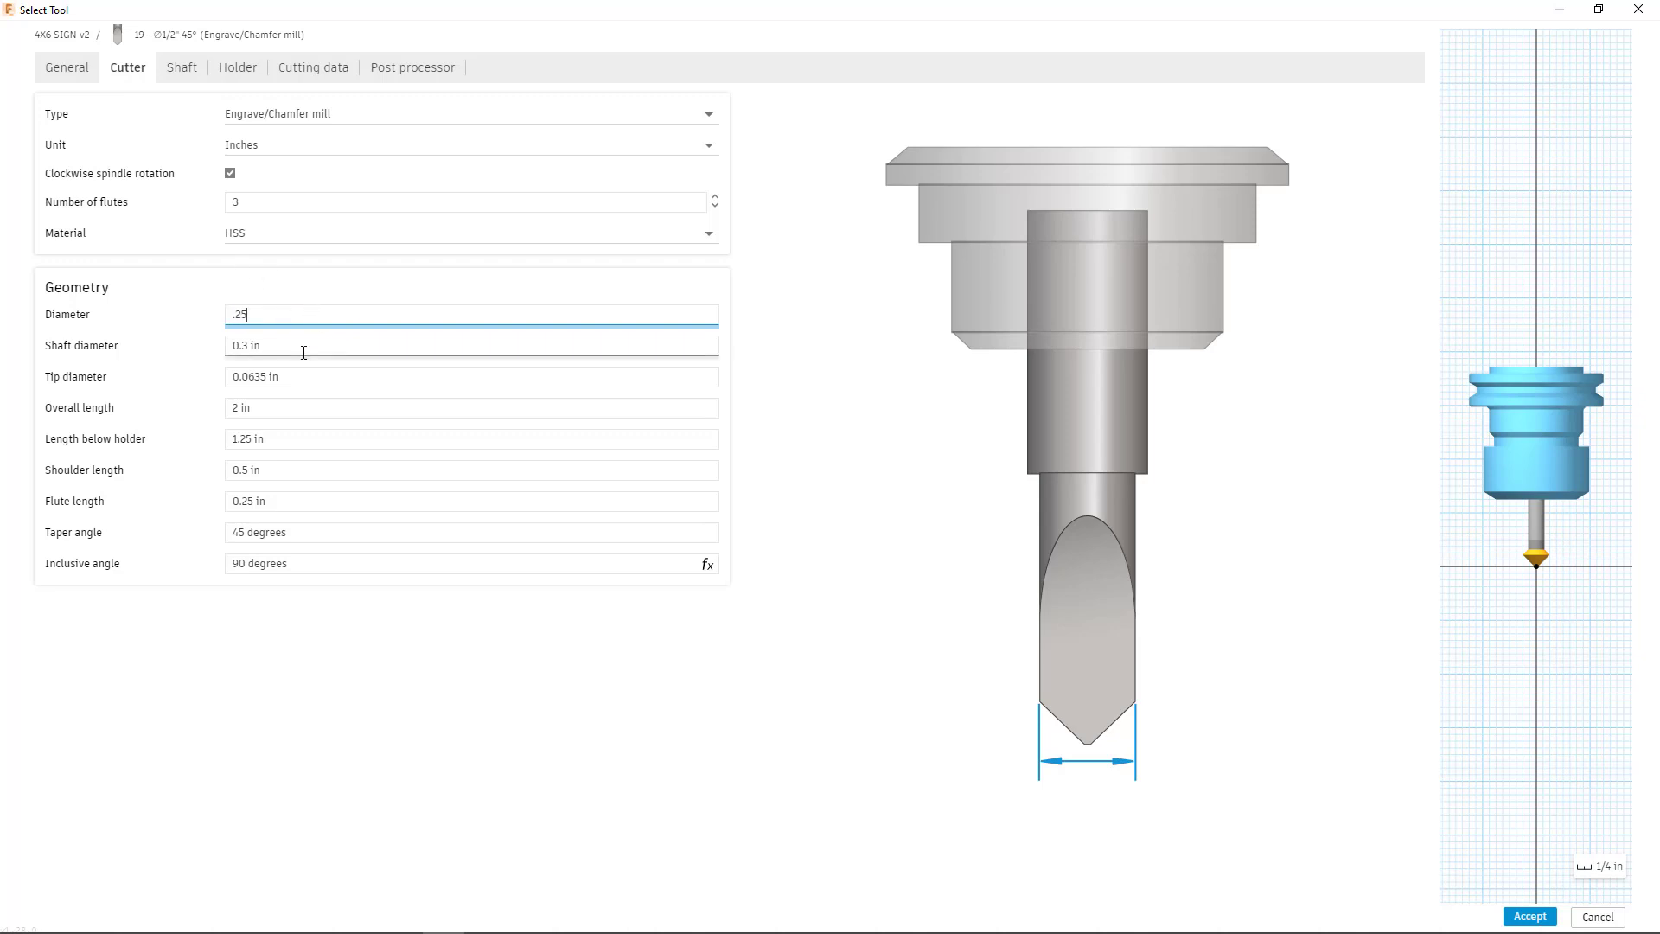
pyautogui.click(294, 346)
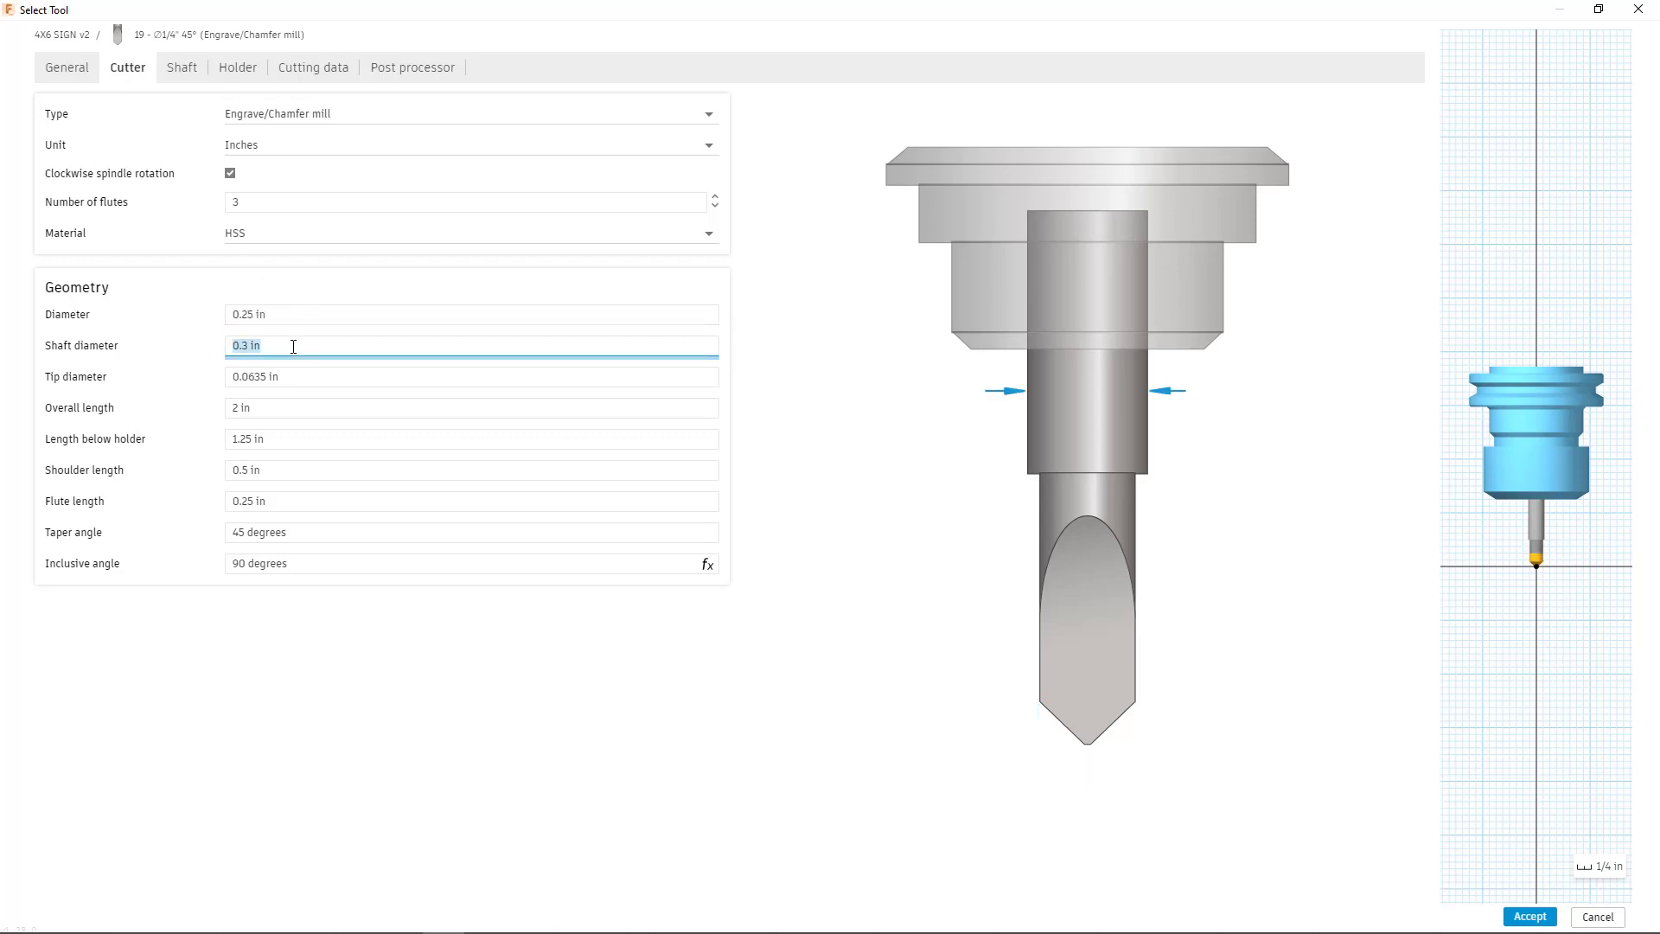
pyautogui.write('.25')
# - Check the cutter's length and angle dimensions and set its tip diameter to 0.005 in
pyautogui.click(290, 407)
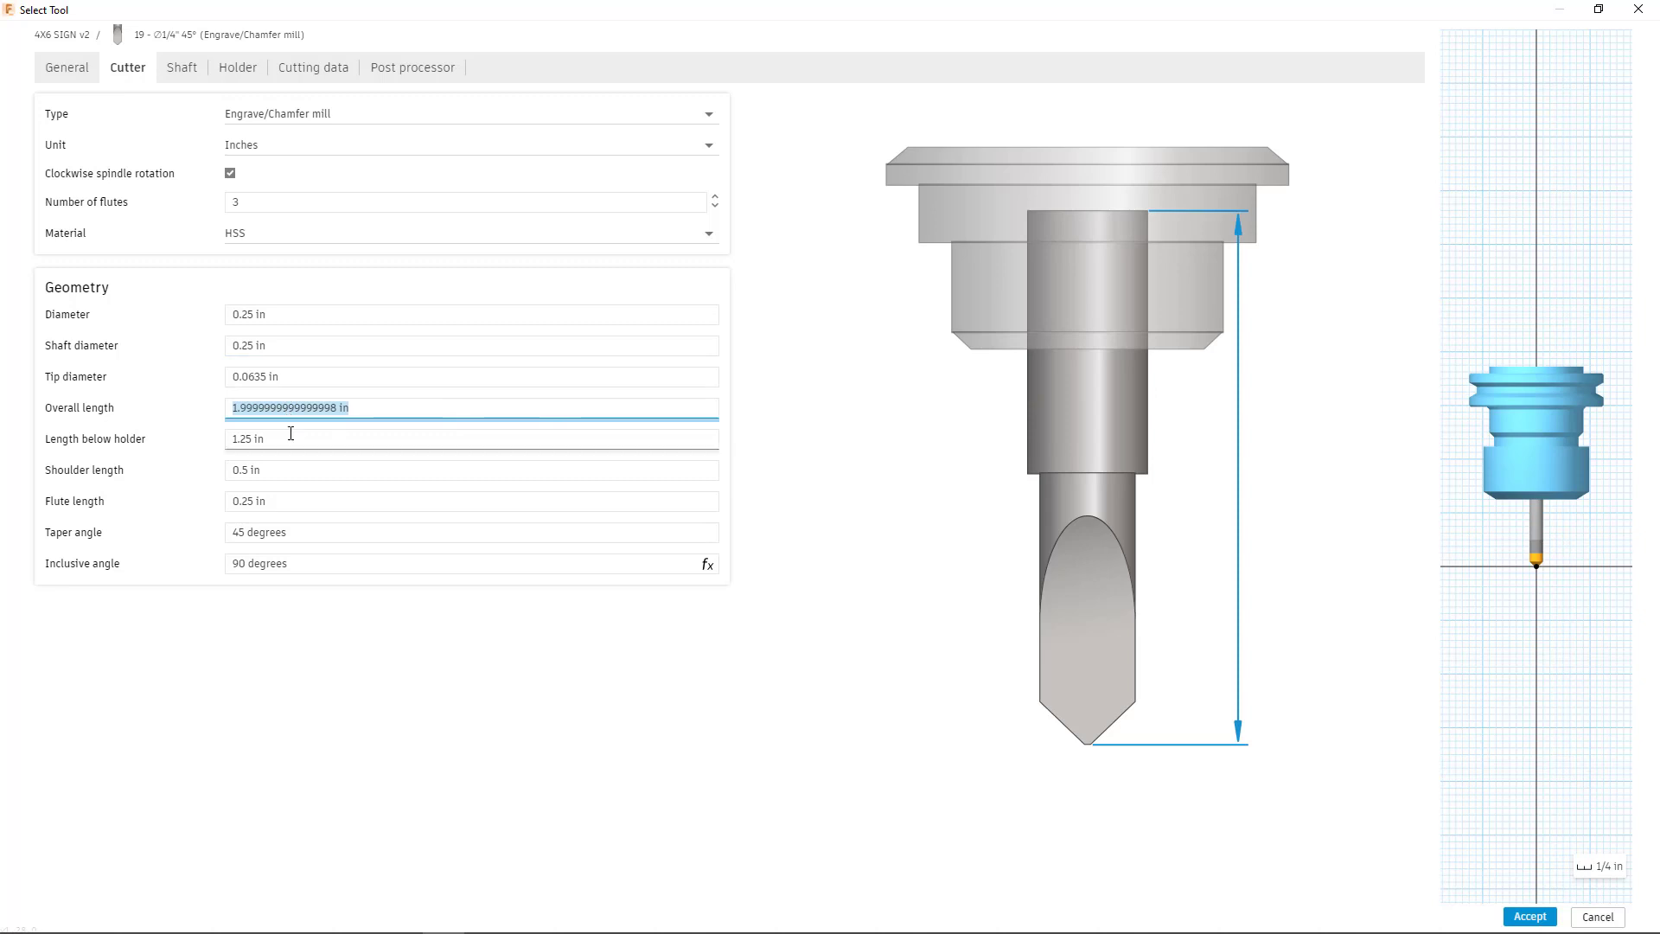
pyautogui.click(393, 437)
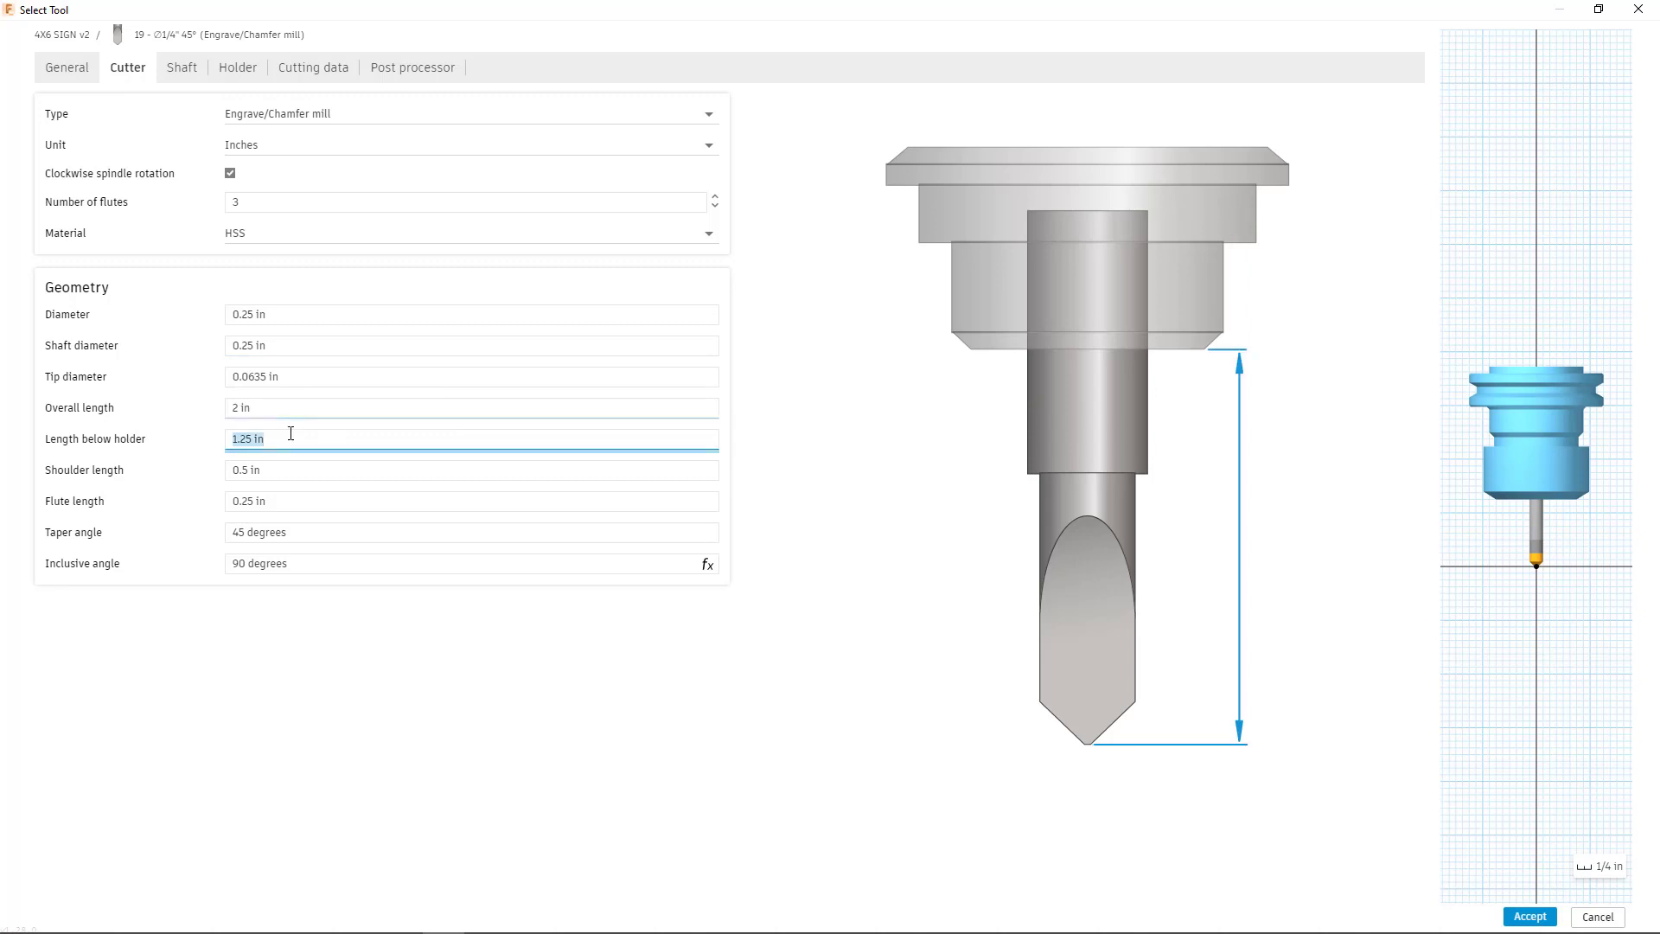
pyautogui.click(300, 475)
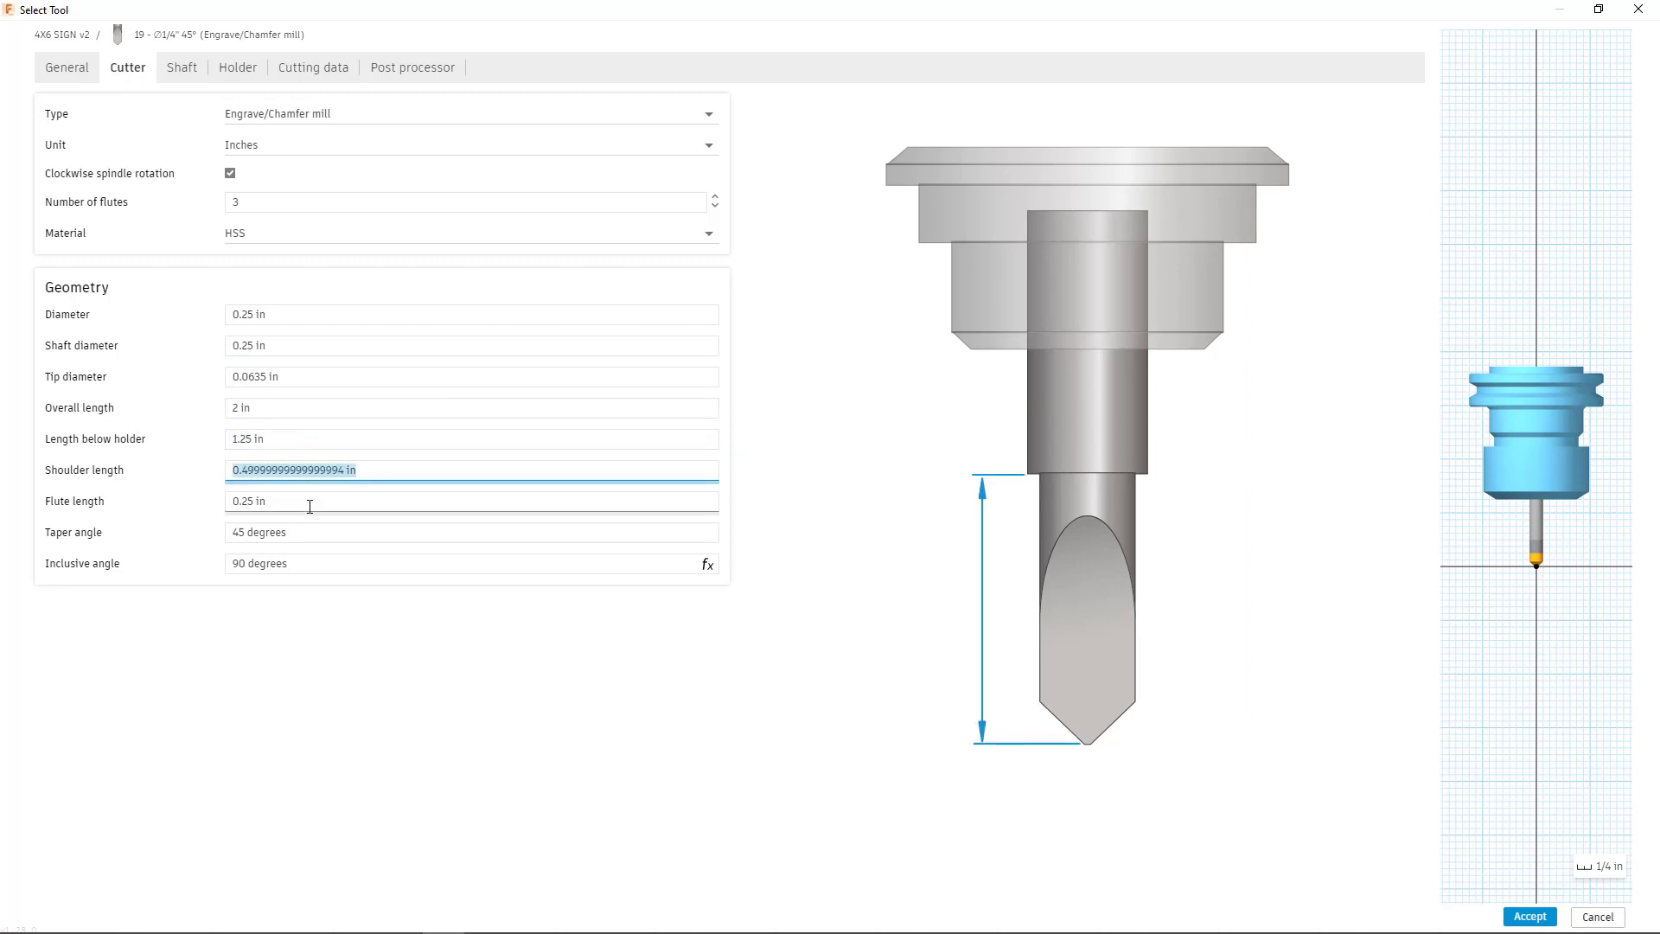
pyautogui.click(309, 504)
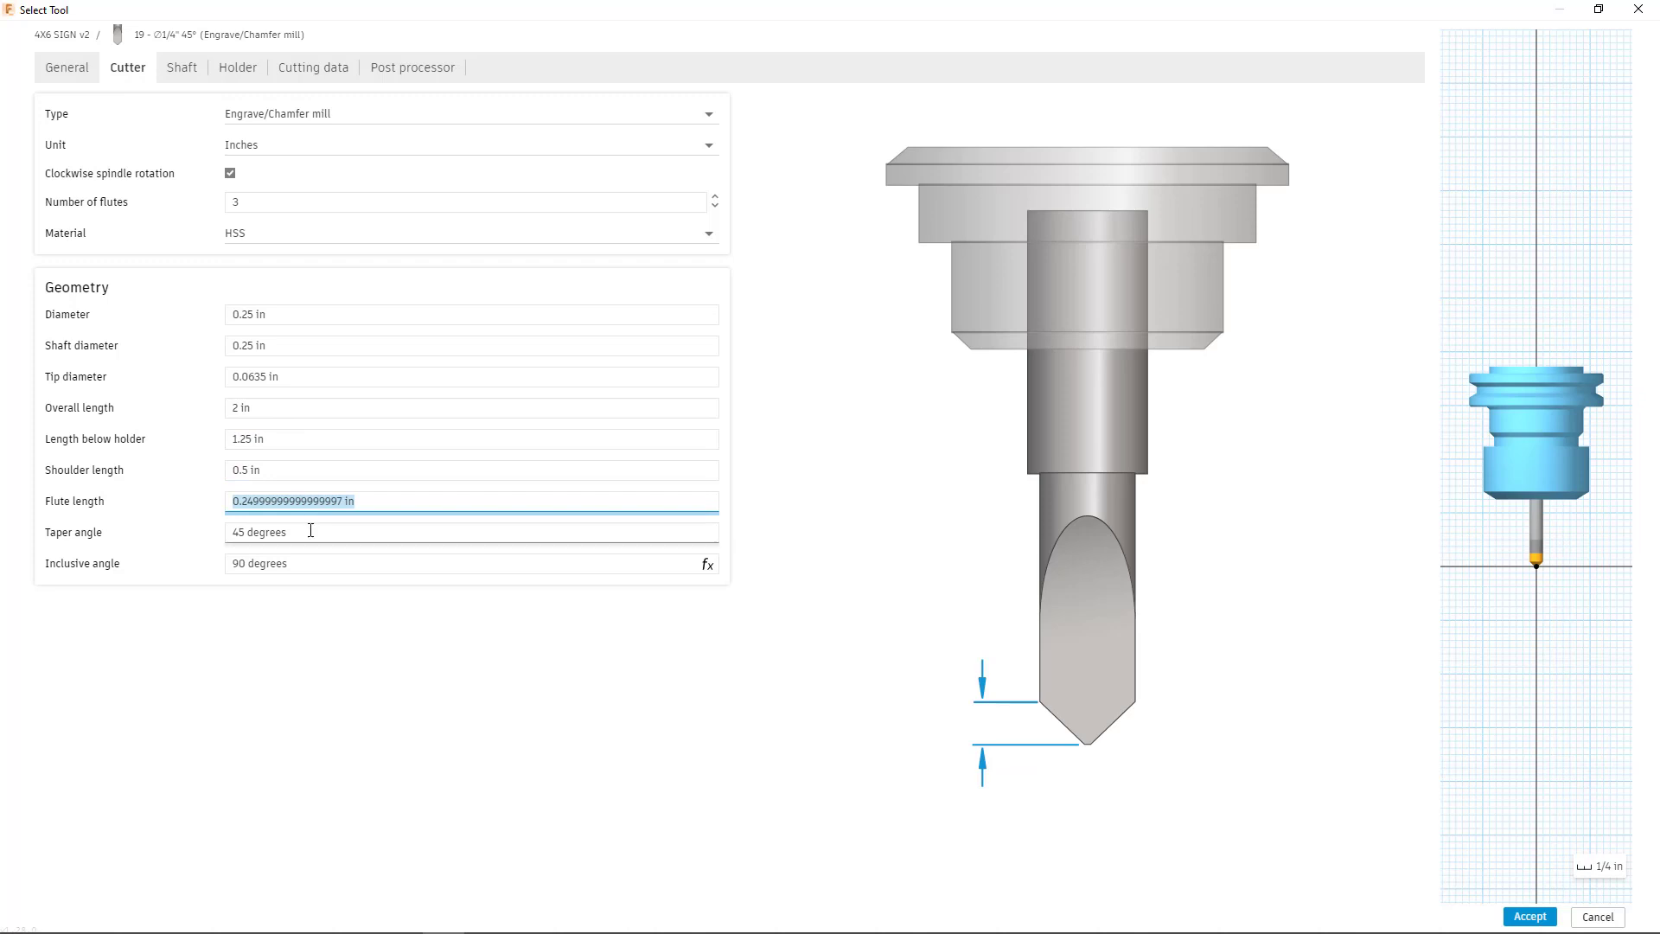
pyautogui.click(310, 530)
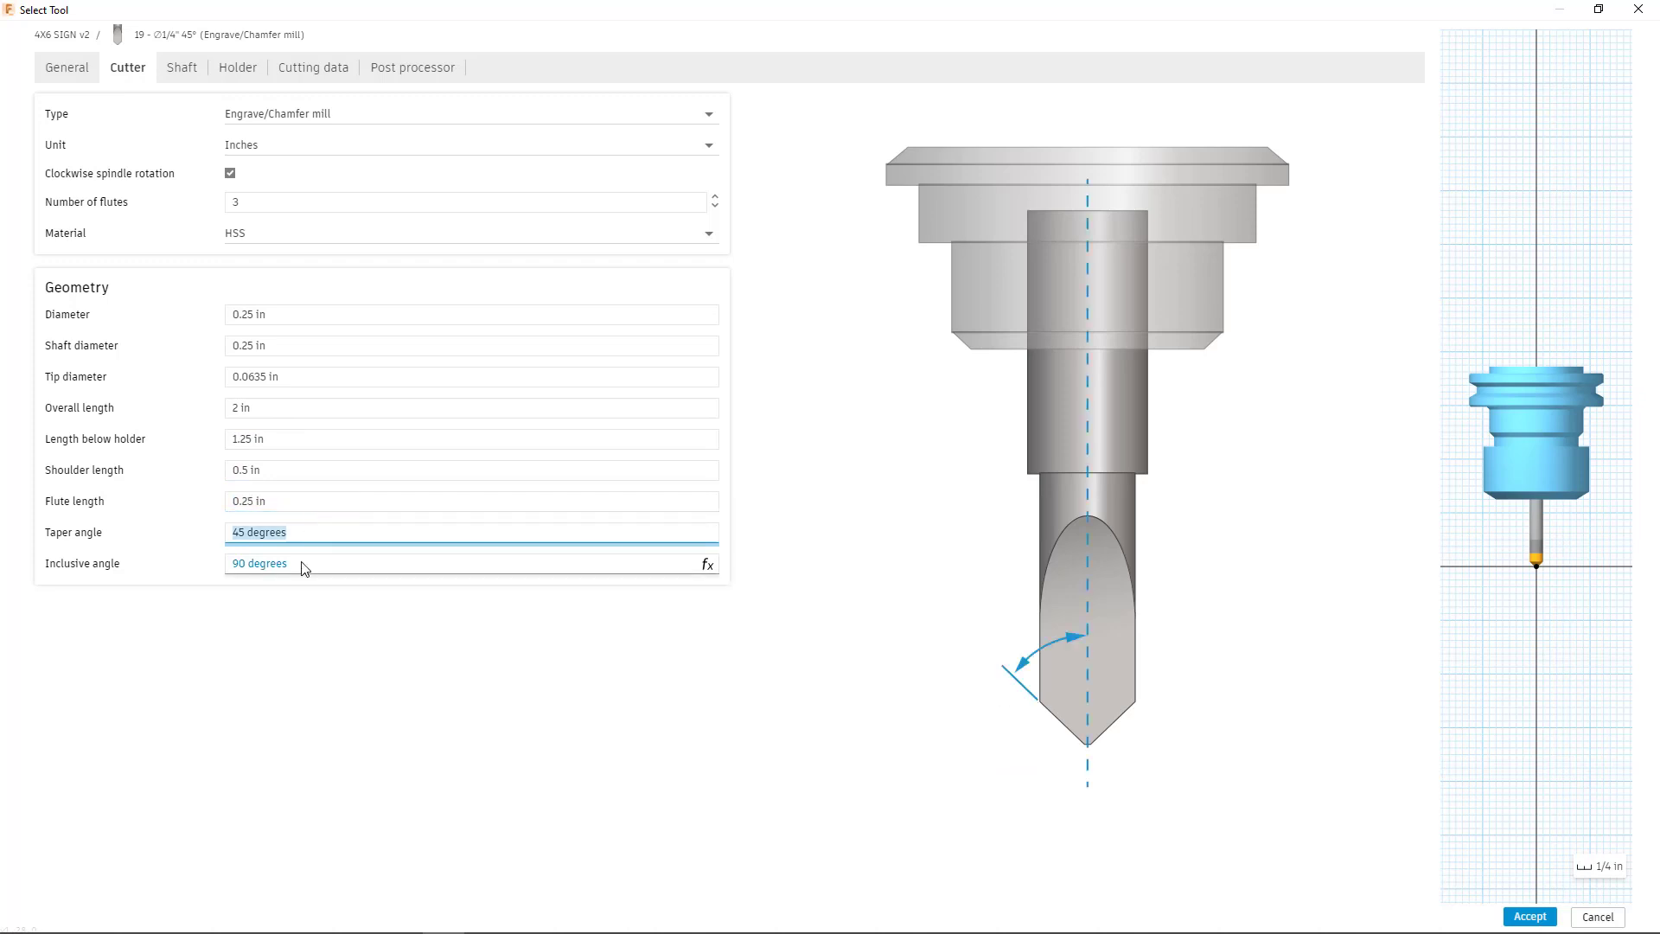
pyautogui.click(305, 565)
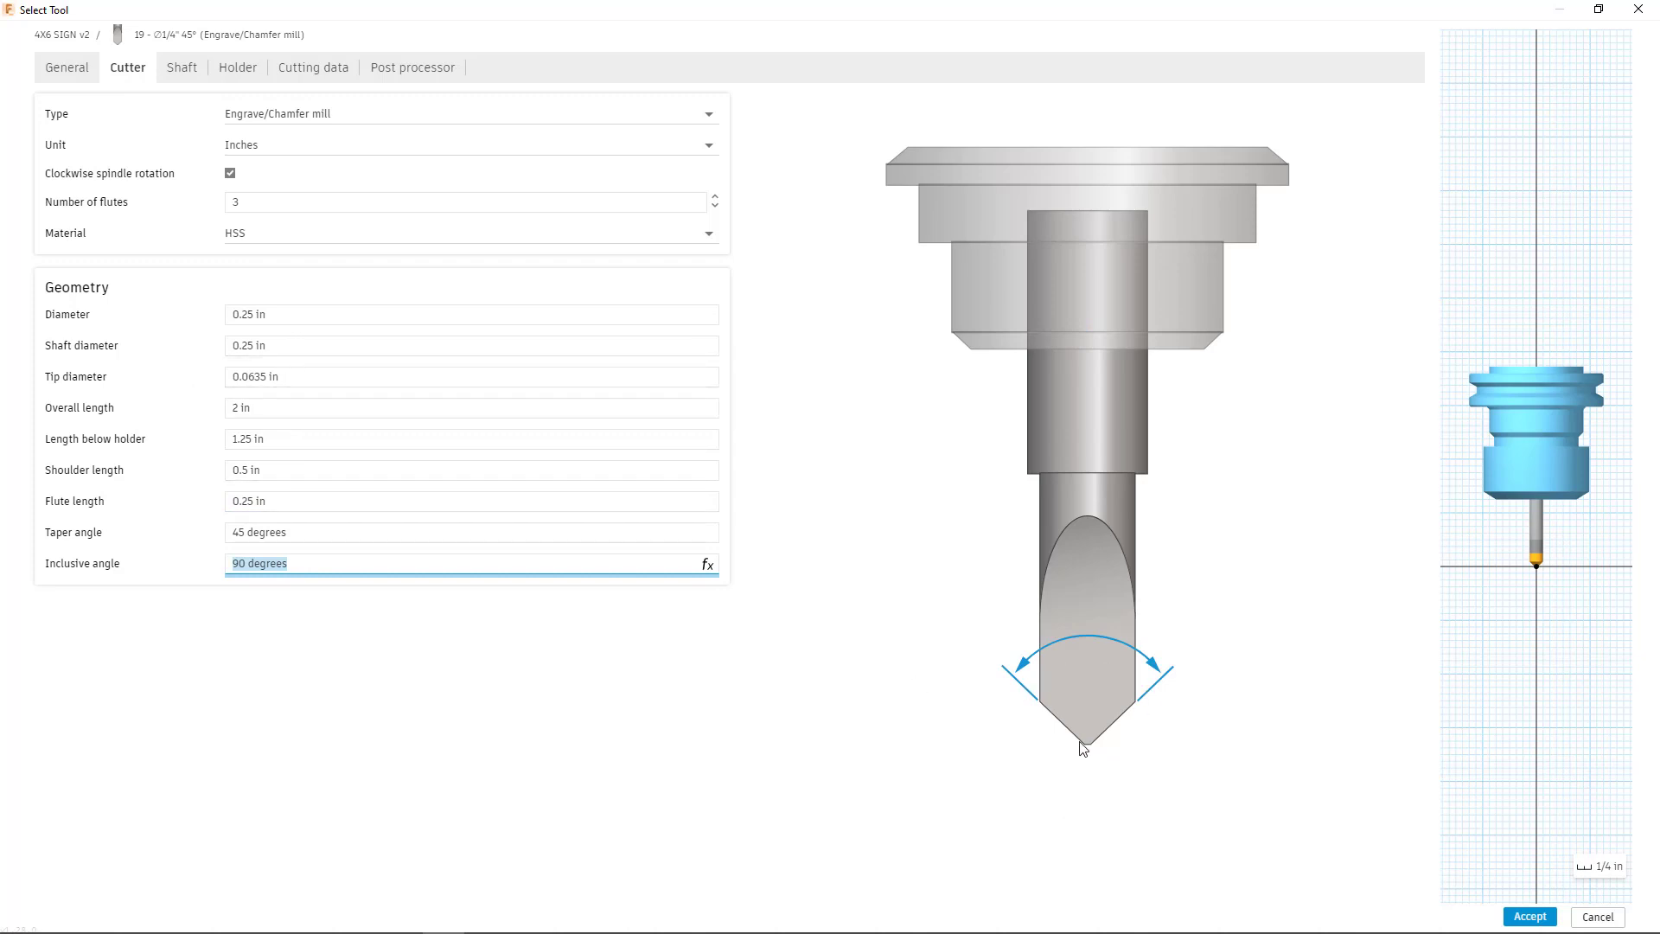
pyautogui.click(326, 378)
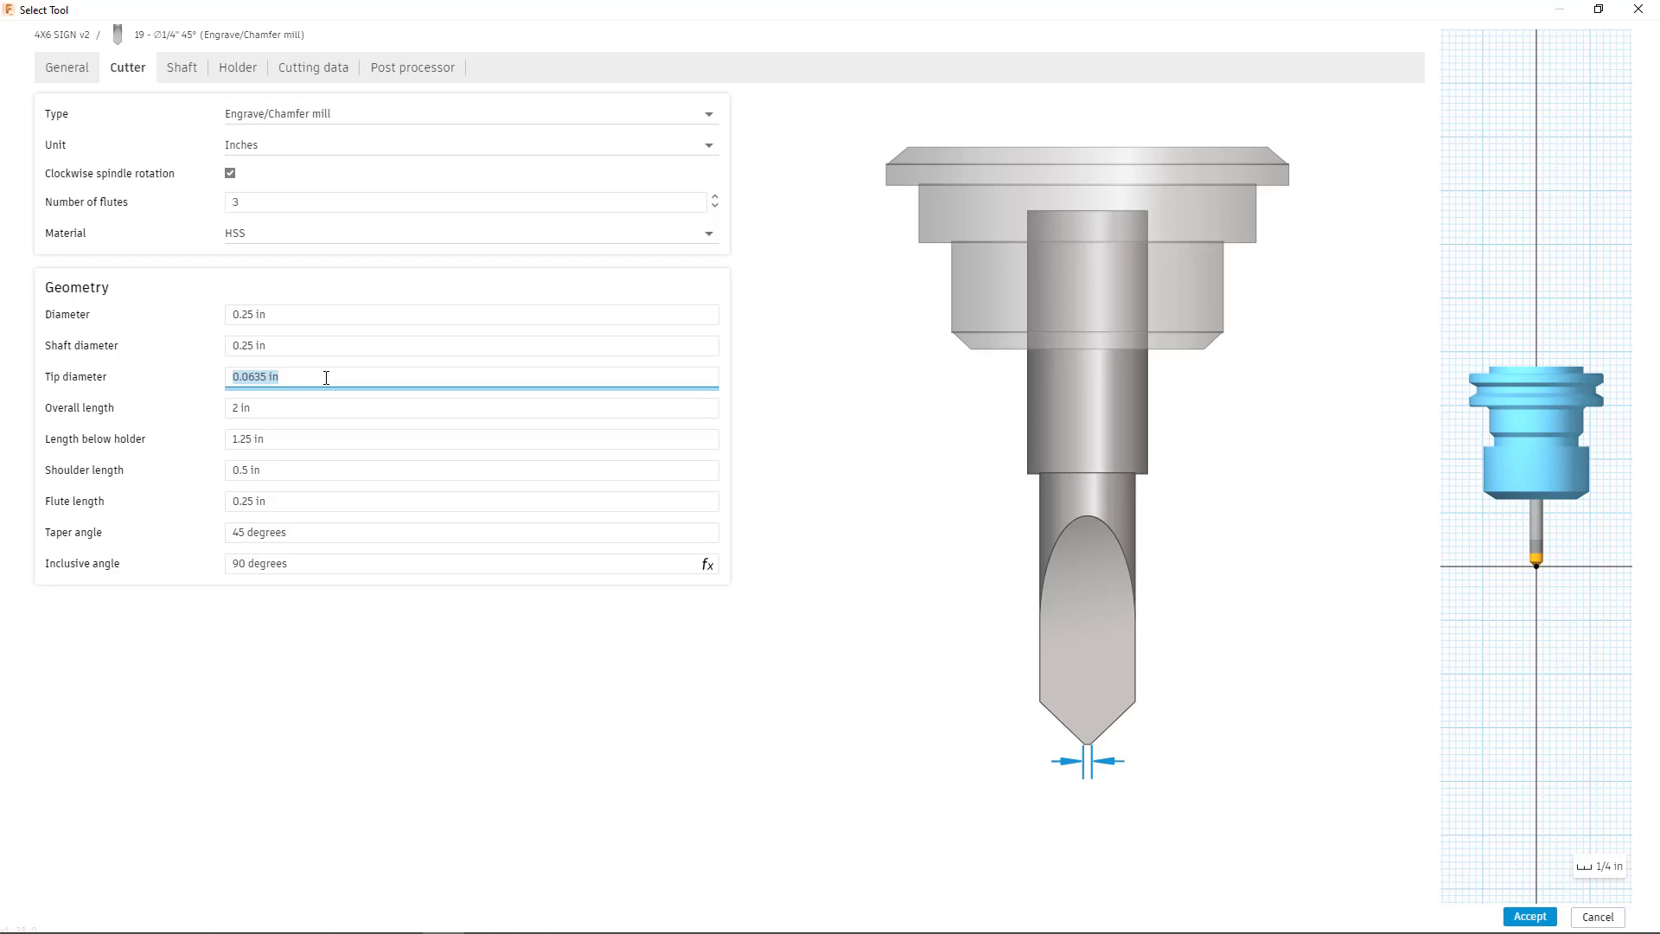
pyautogui.write('.005')
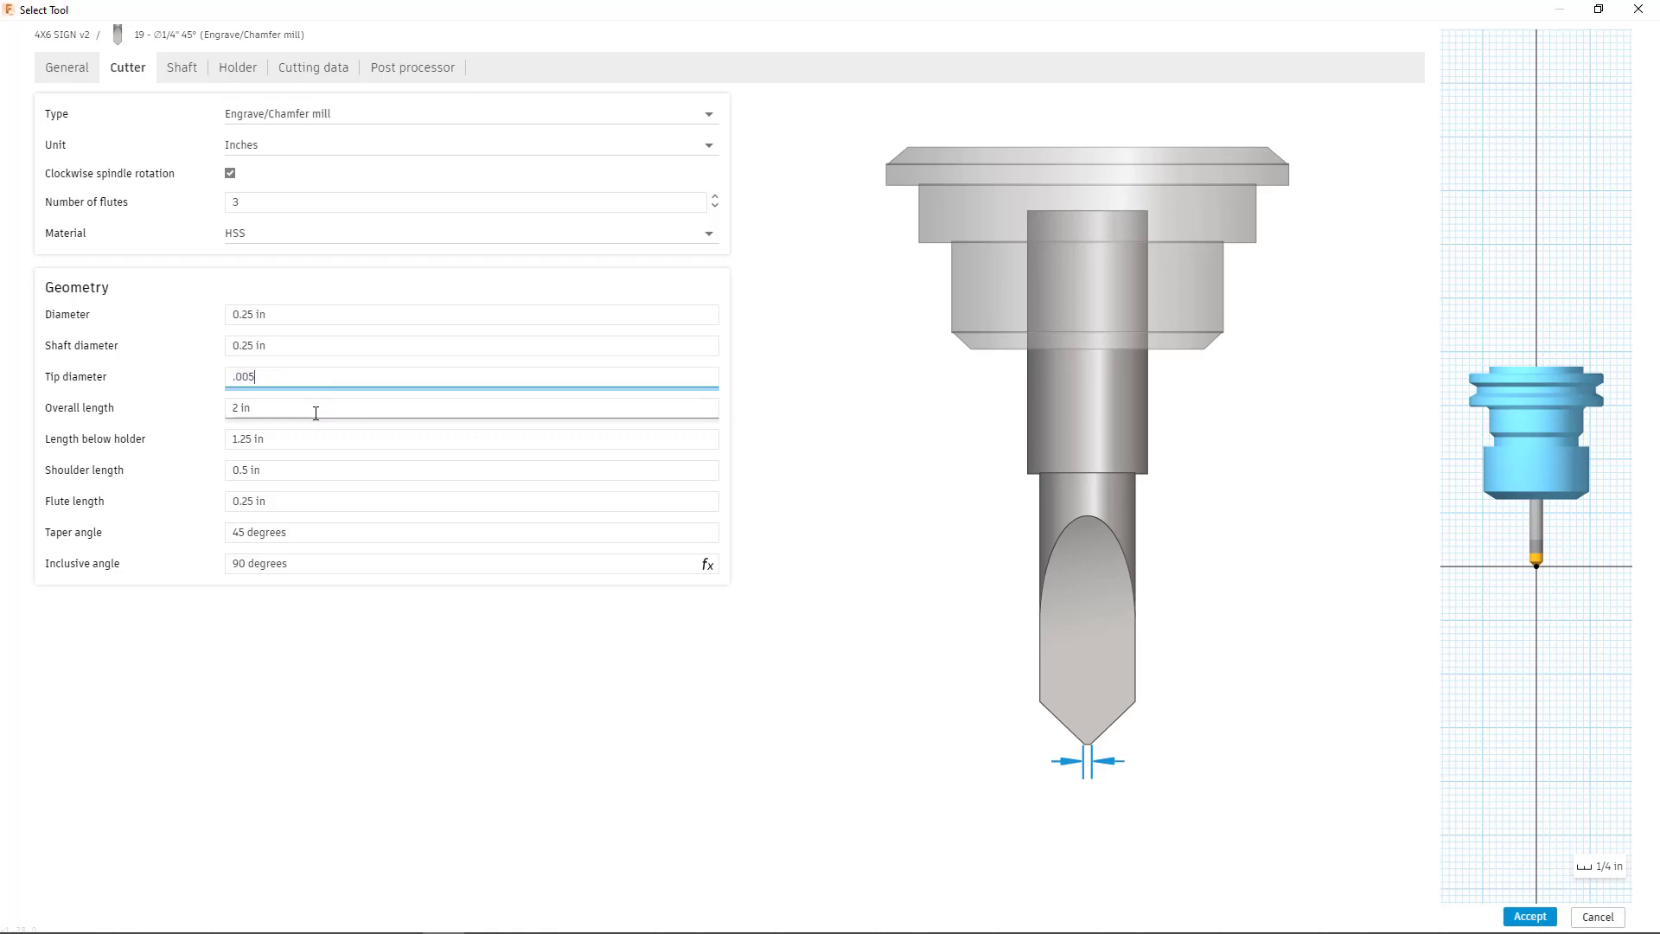
pyautogui.click(312, 408)
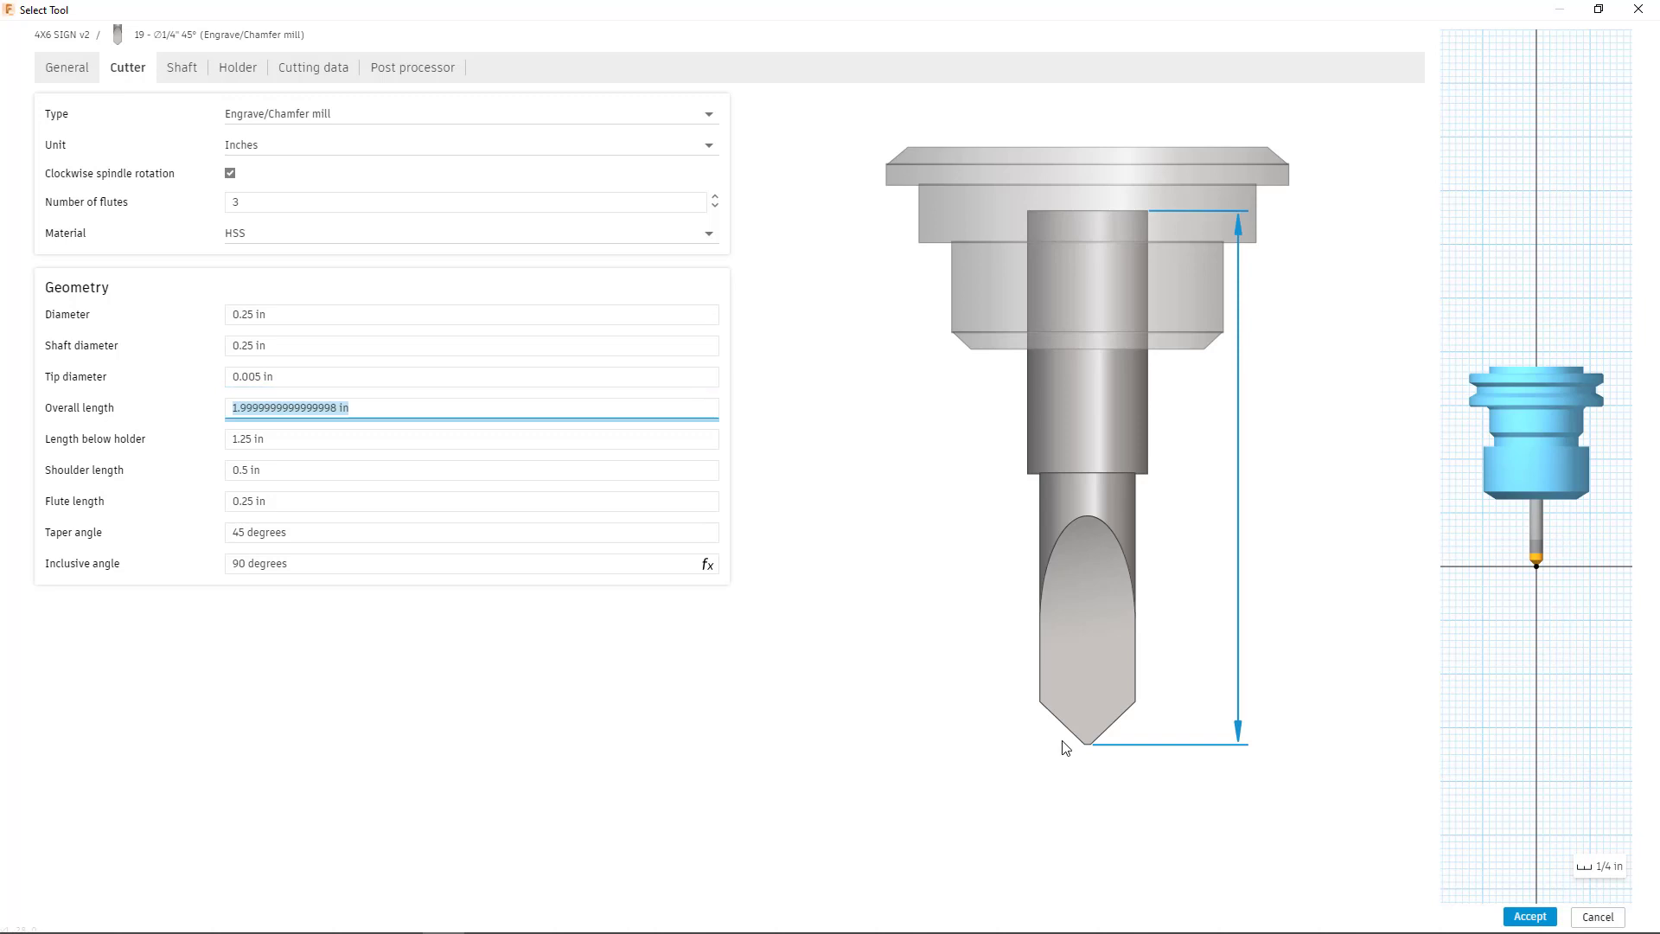
pyautogui.click(288, 376)
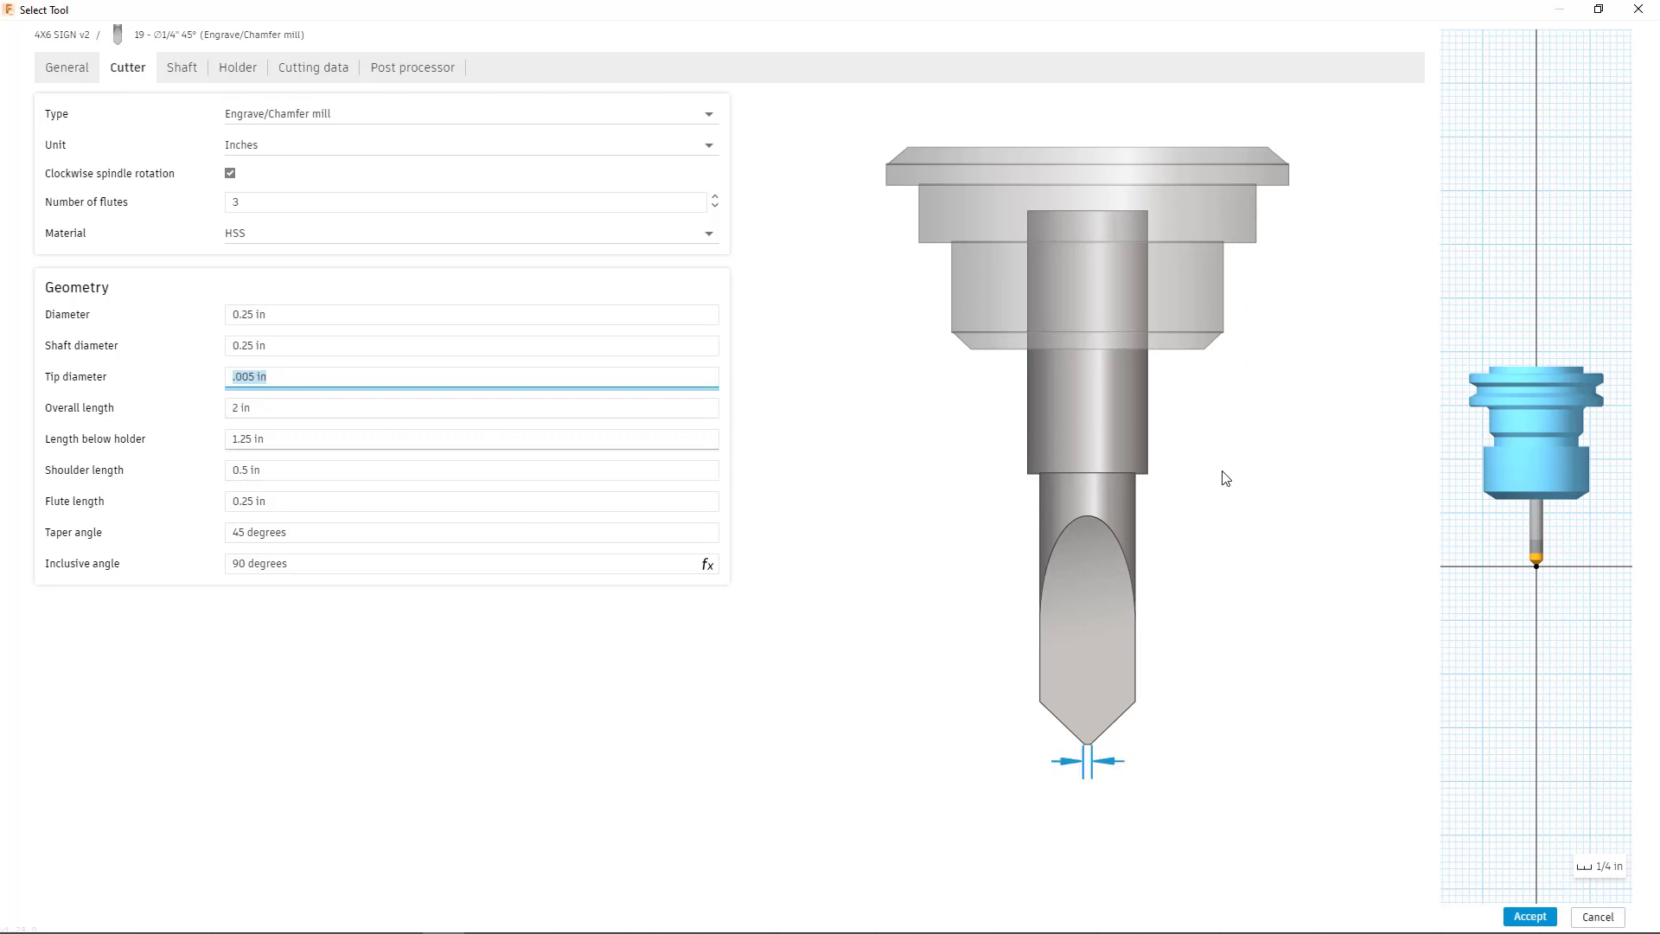
# - Review the tool's cutting data and change its post processor tool number to 1
pyautogui.click(177, 71)
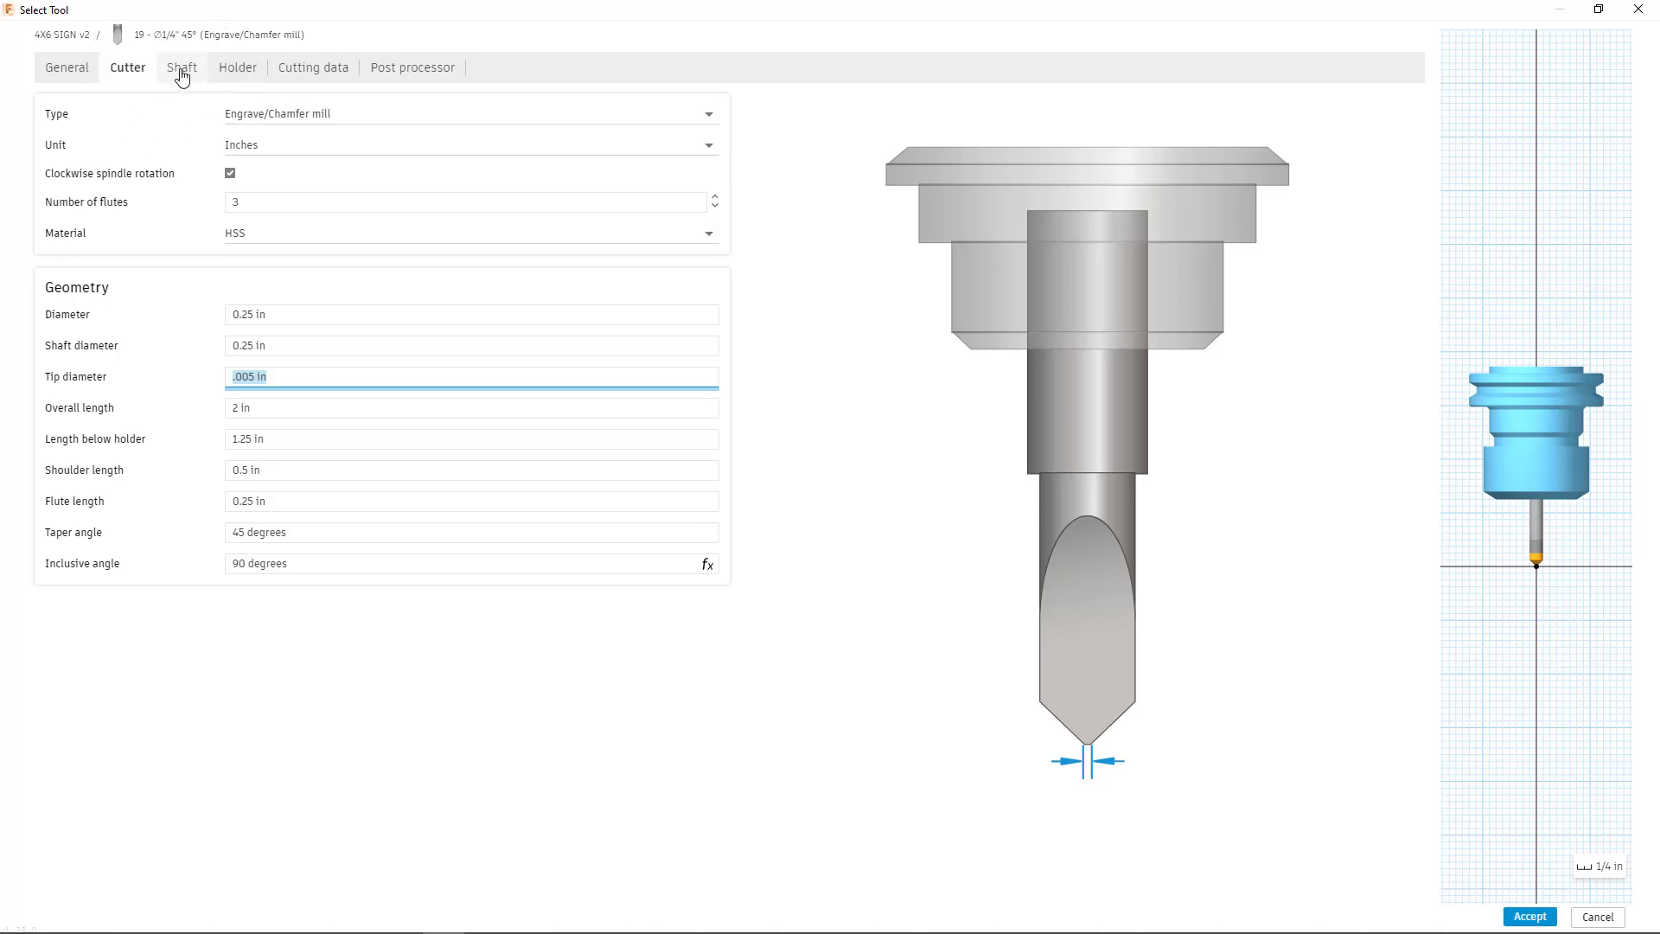
pyautogui.click(314, 72)
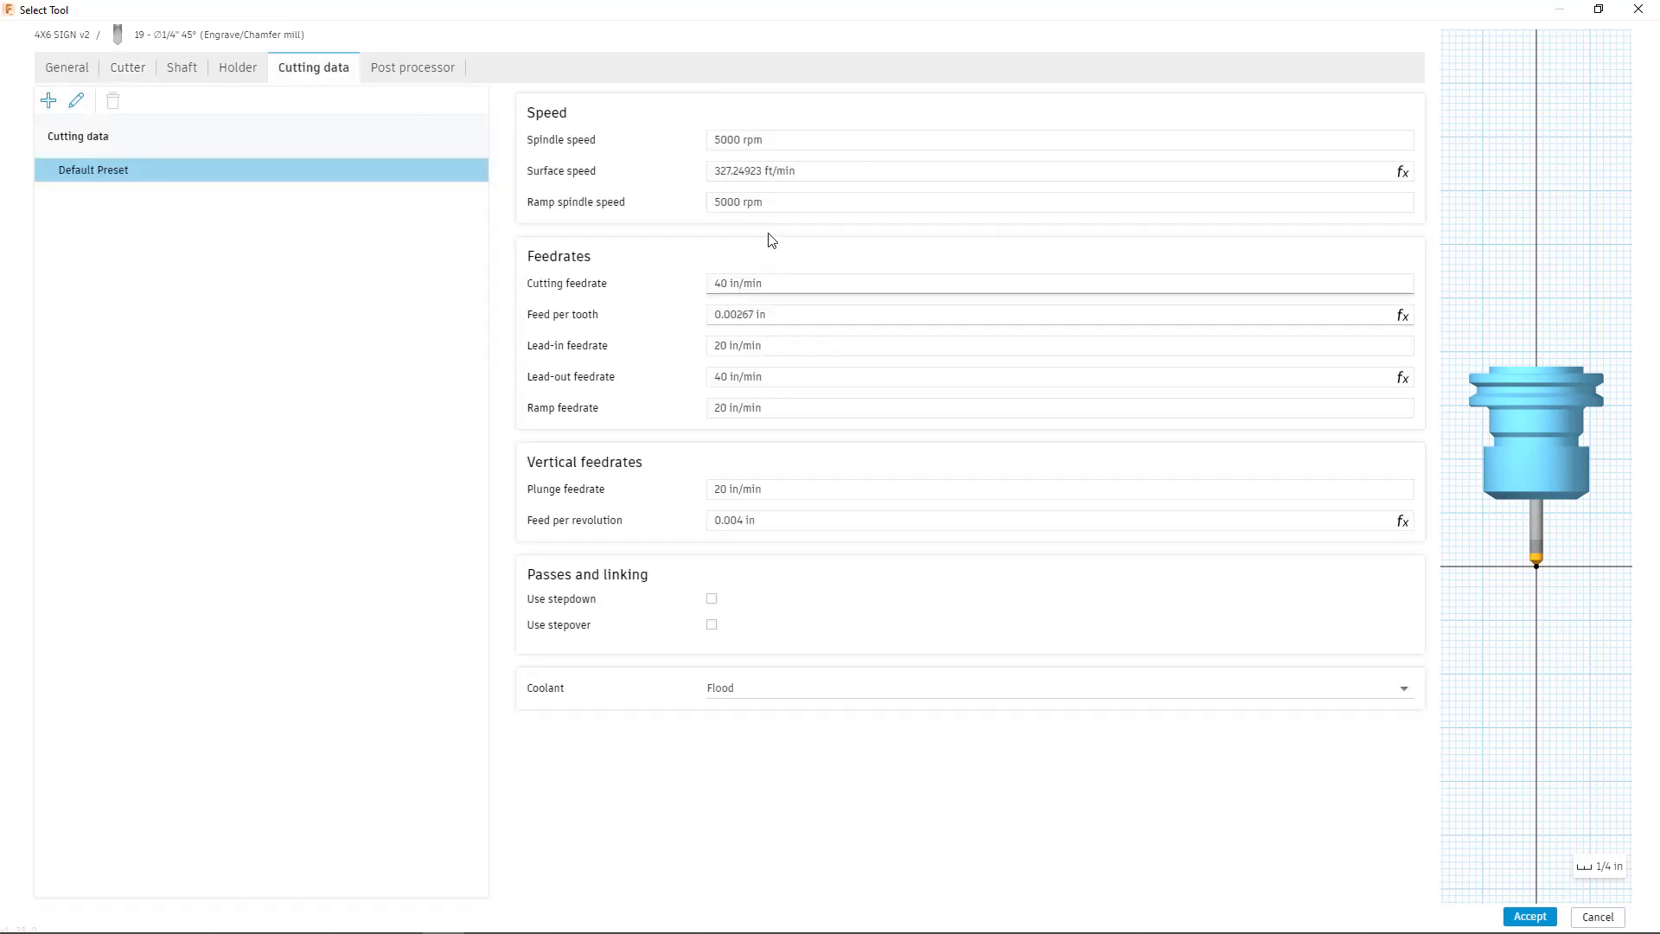
pyautogui.click(415, 76)
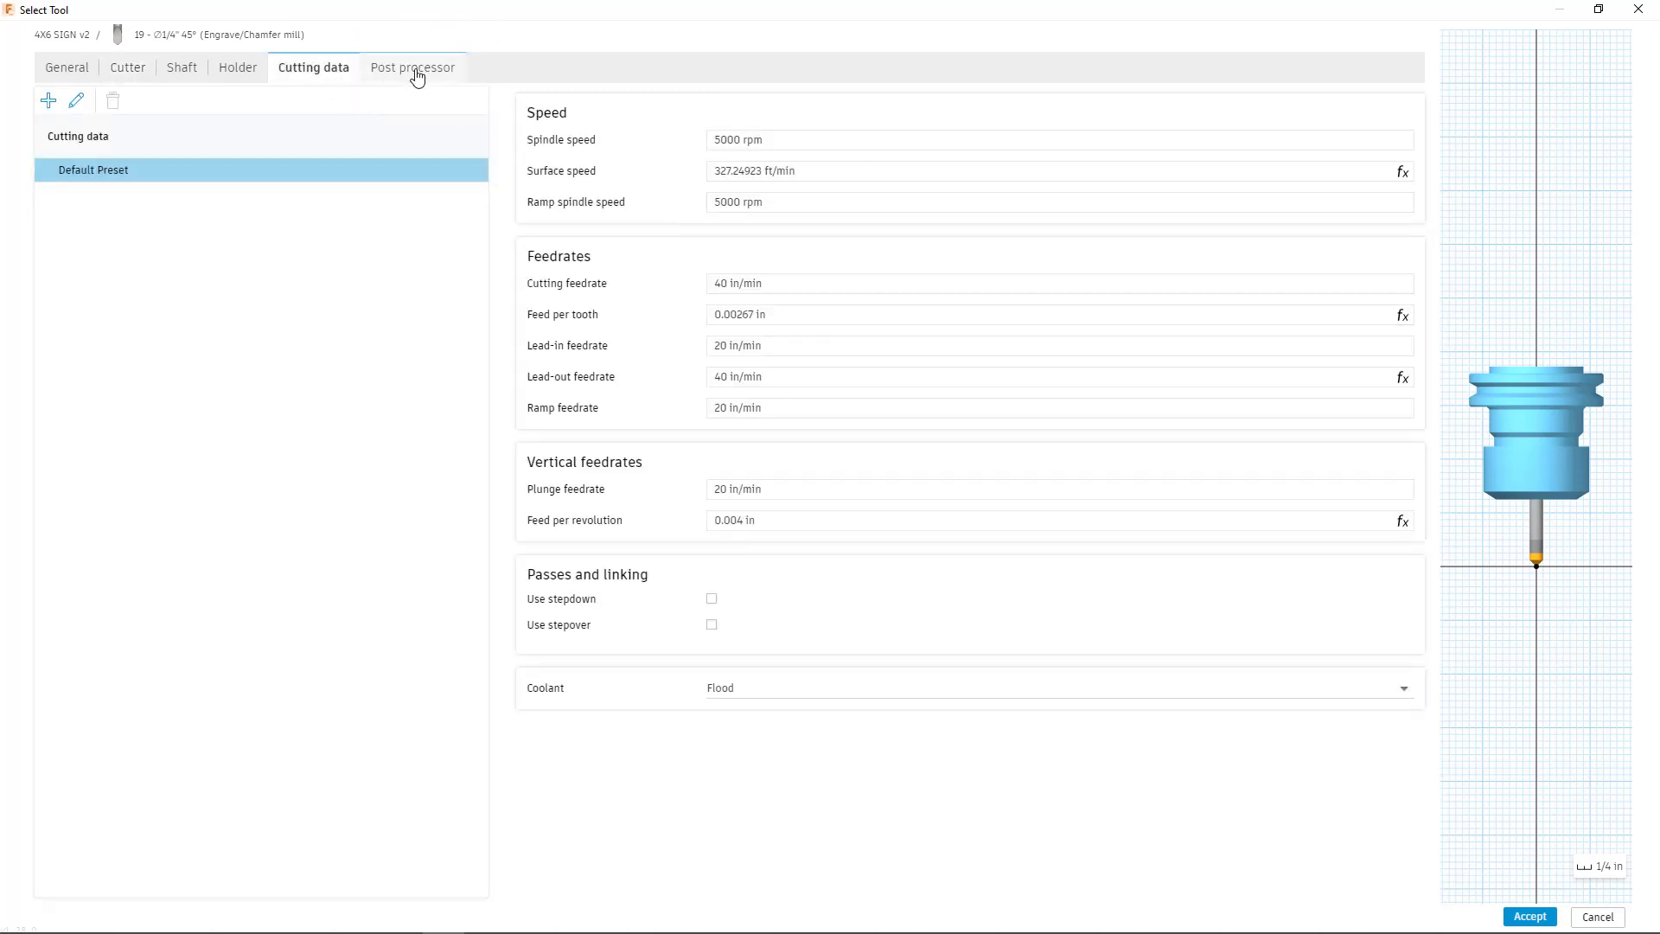
pyautogui.doubleClick(294, 112)
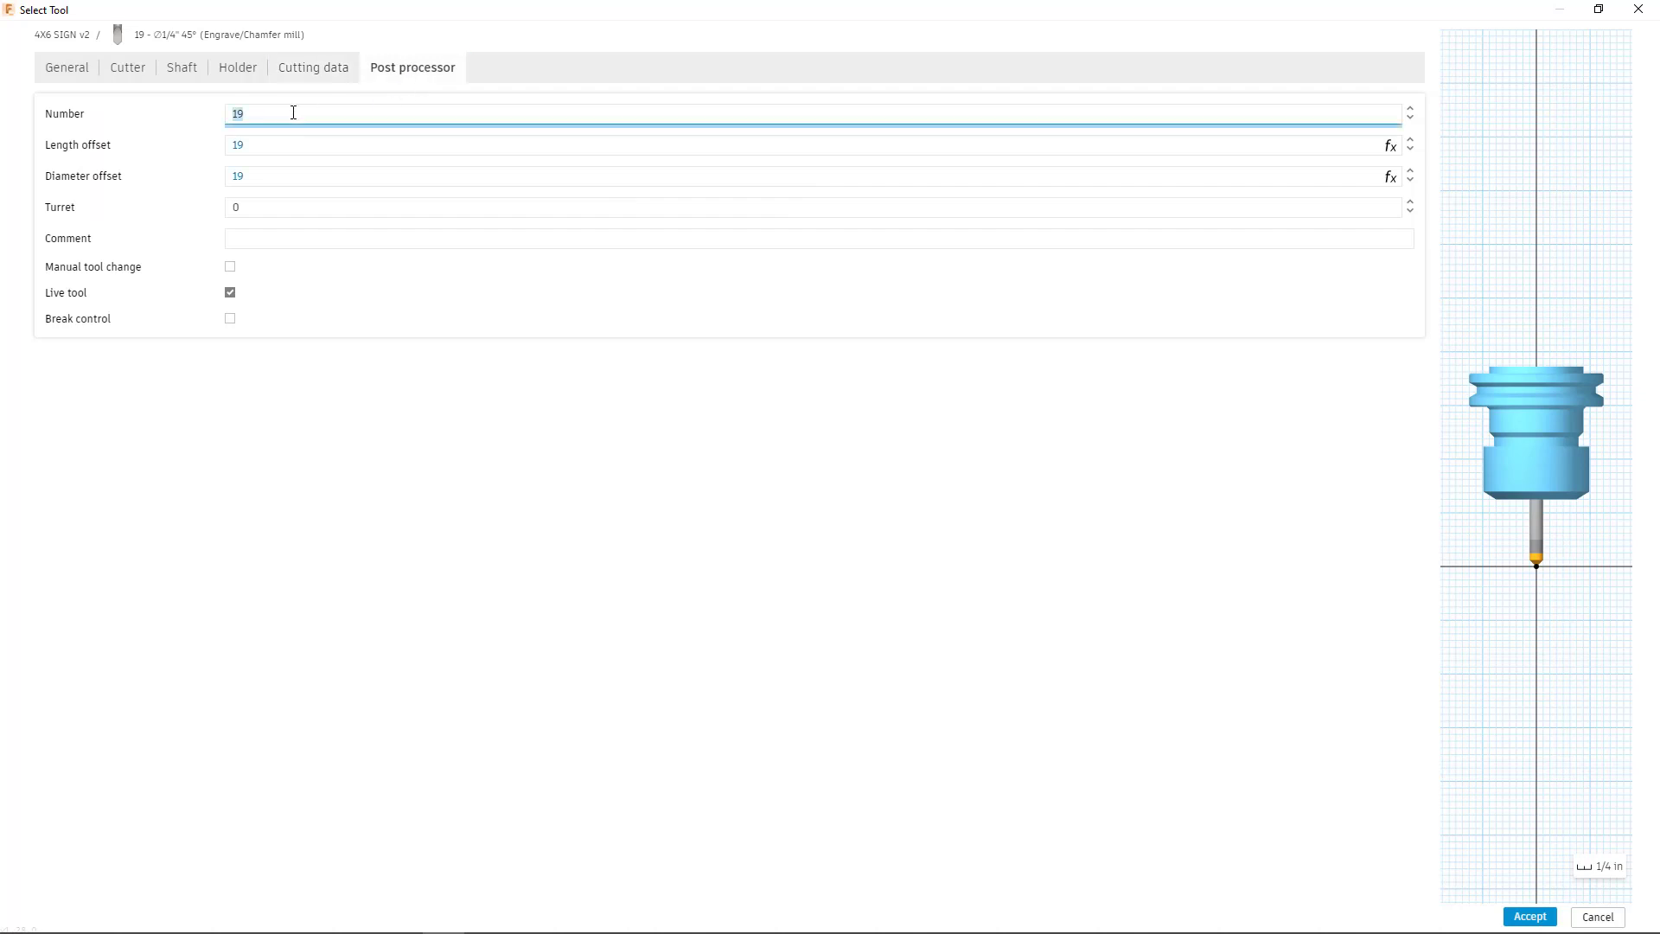
pyautogui.write('1')
pyautogui.press('Return')
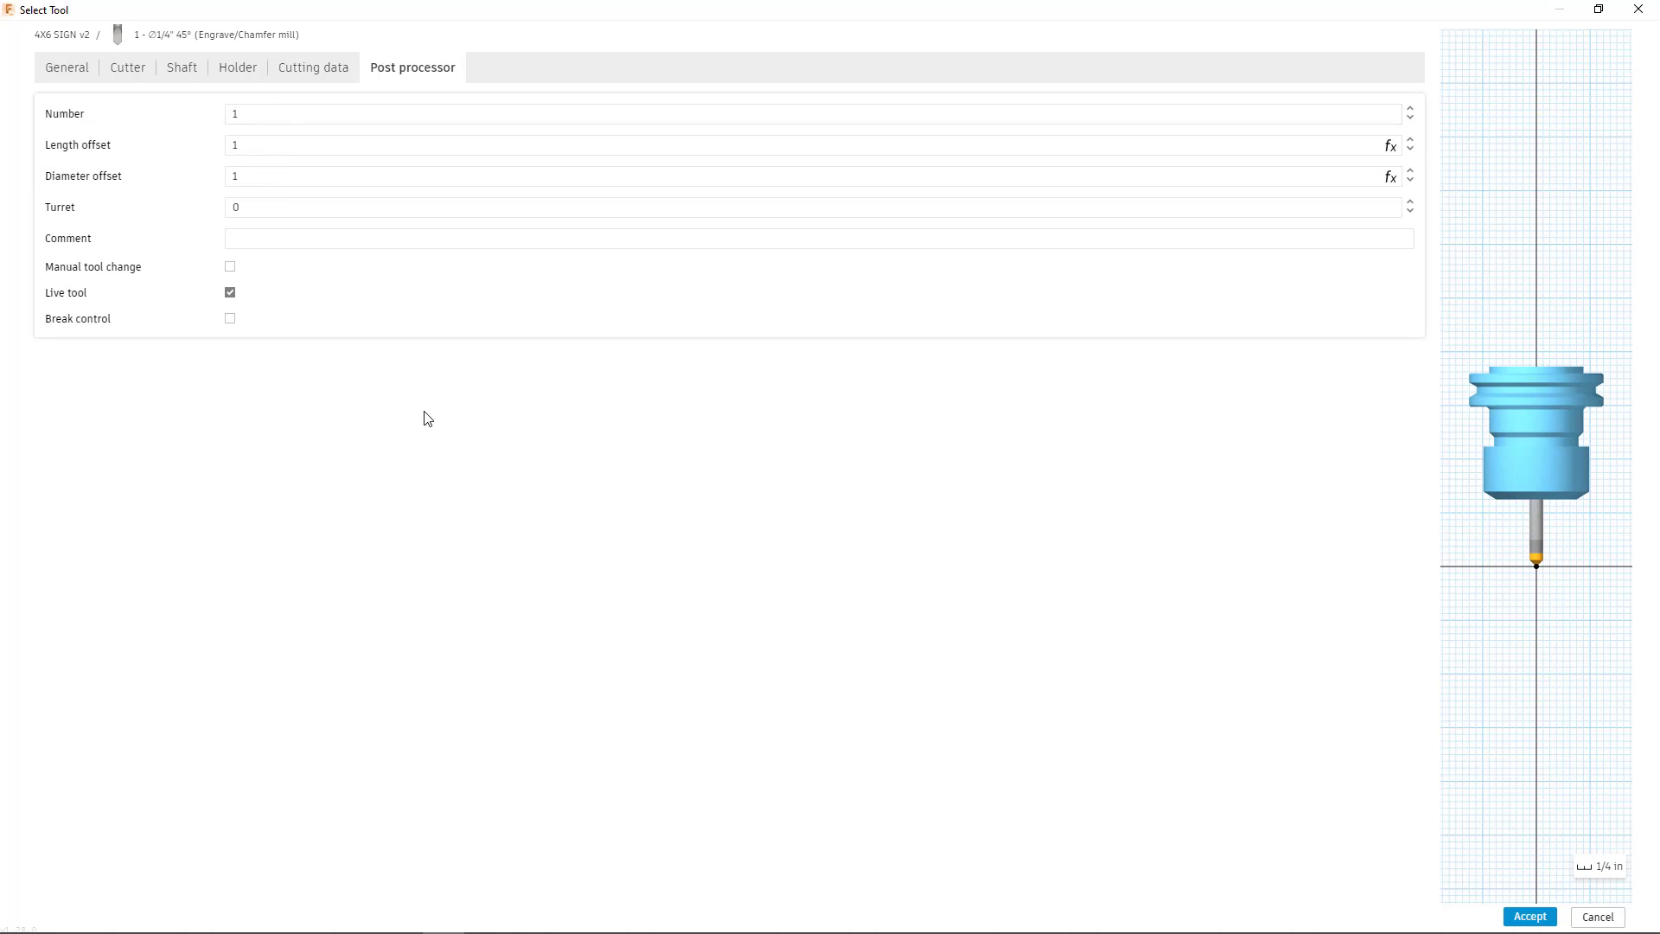
# - Set the coolant to Disabled in the tool's Default Preset cutting data
pyautogui.click(305, 68)
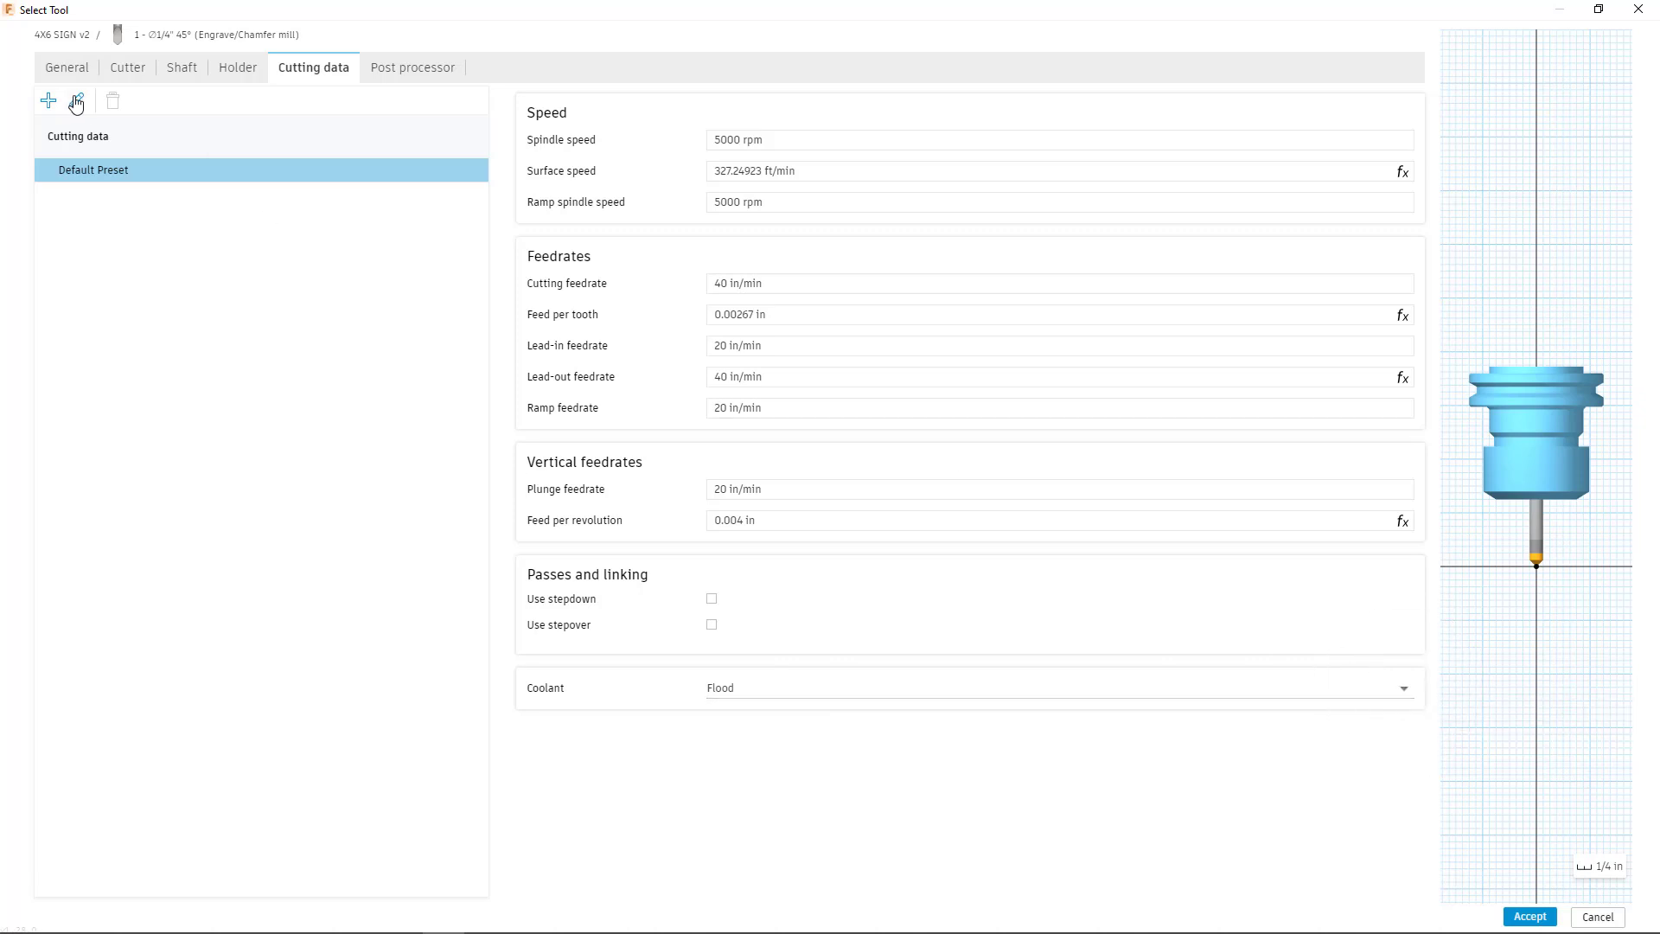
pyautogui.click(1403, 689)
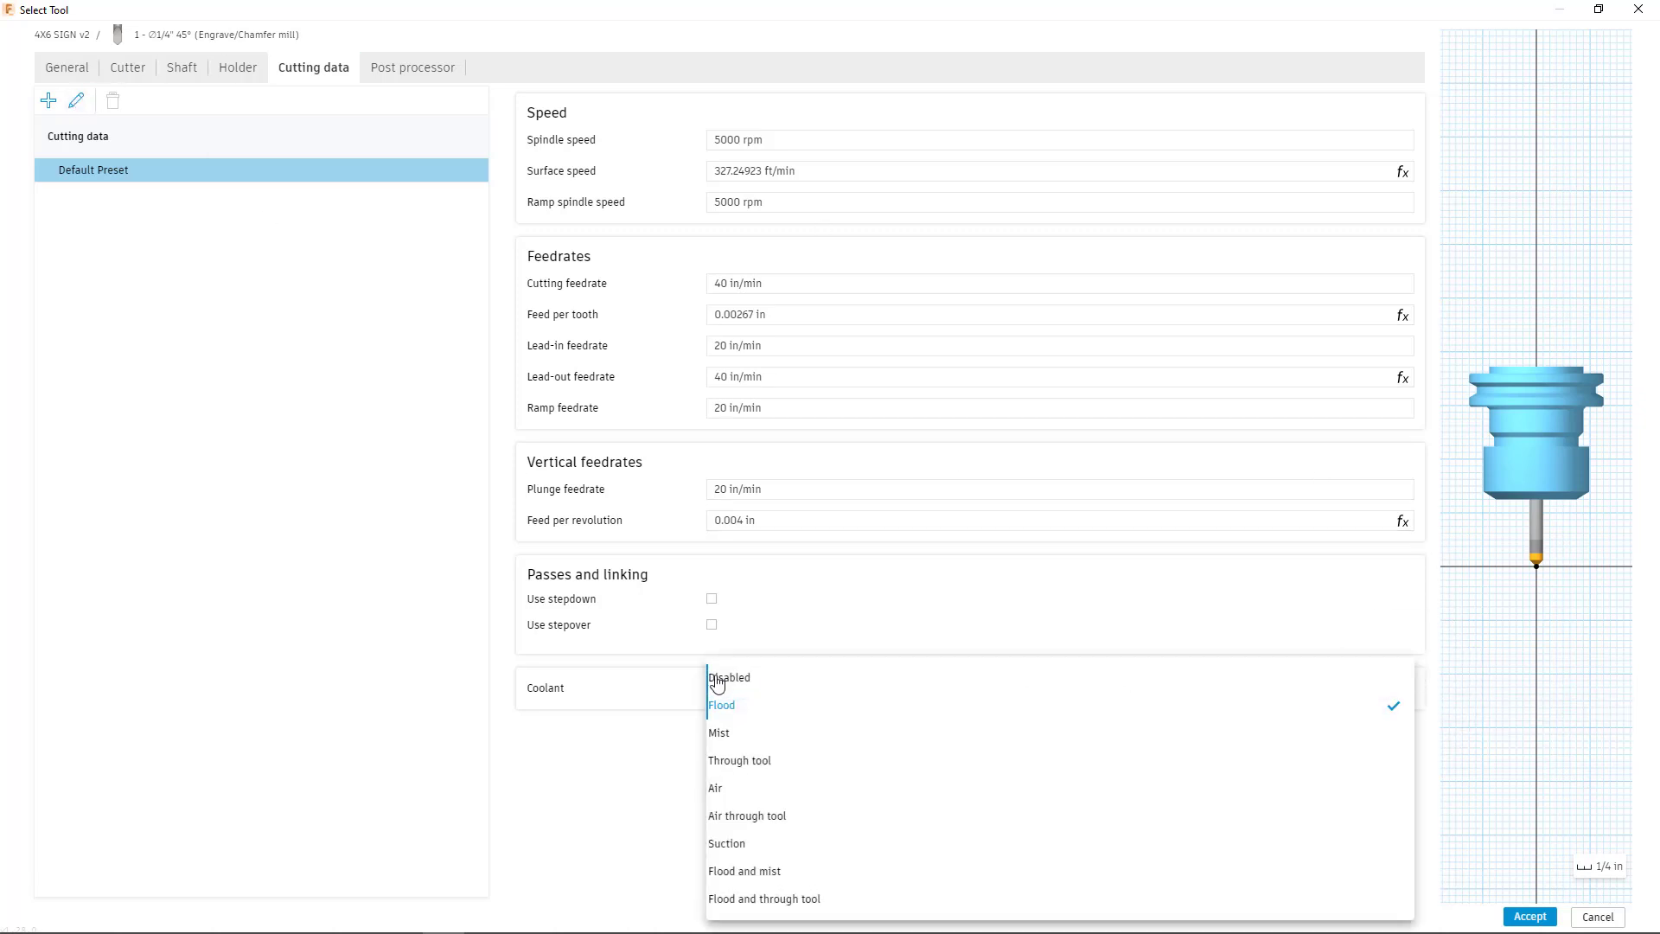
pyautogui.click(729, 679)
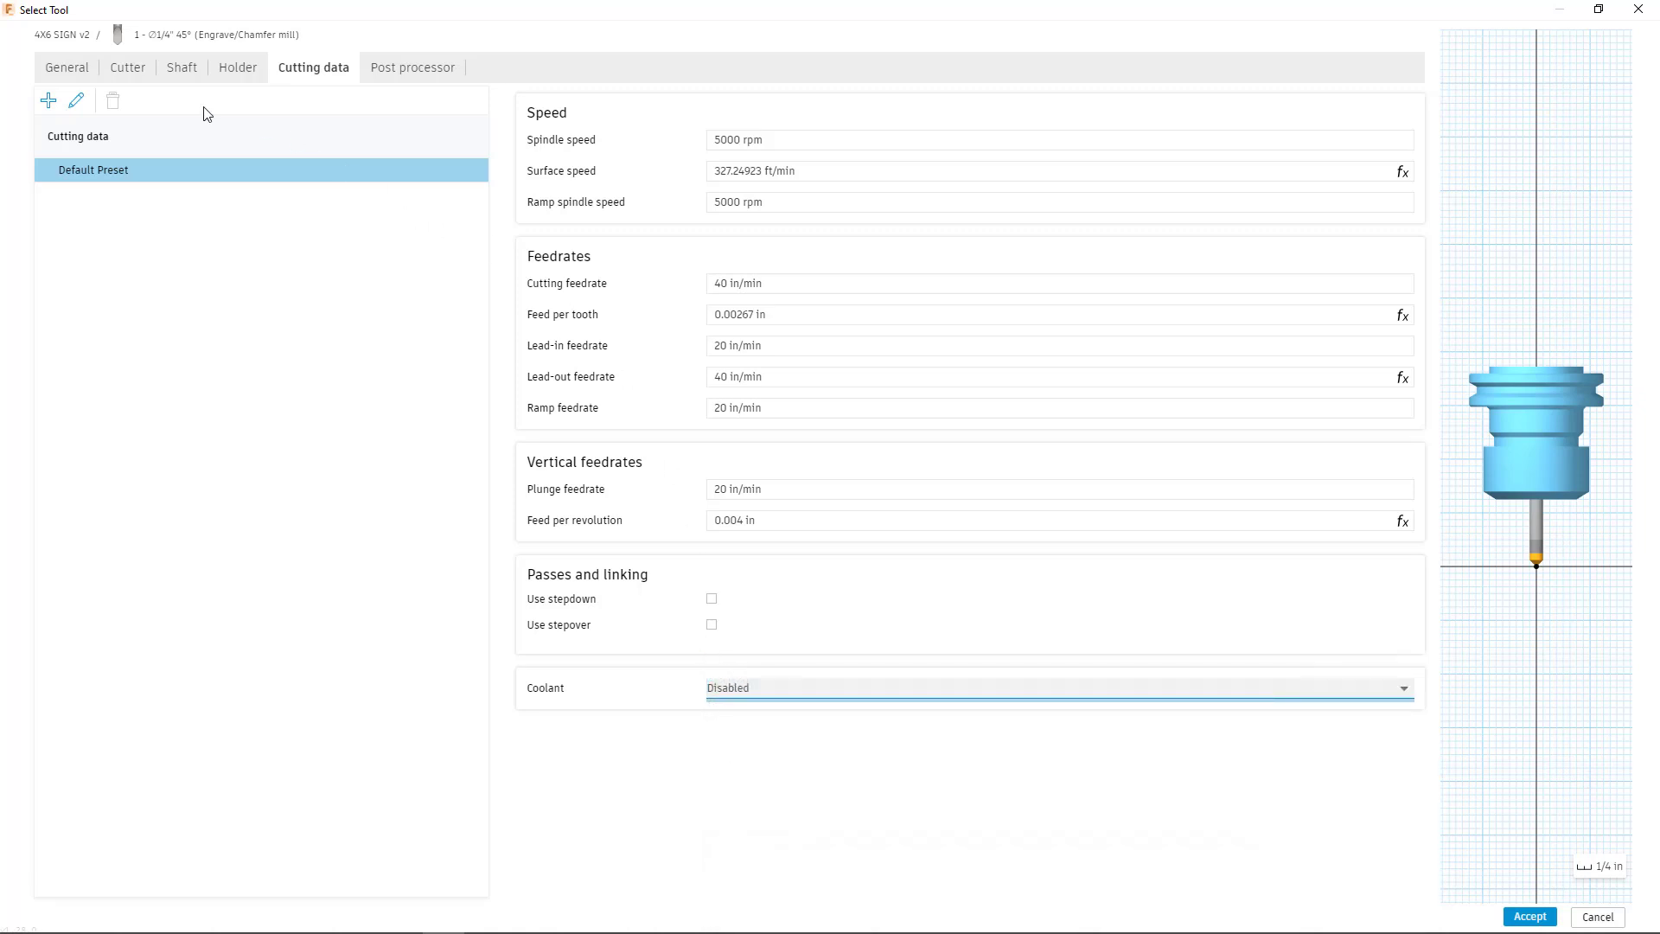
# - Recheck the cutter geometry, set the number of flutes to 2 and the material to Carbide, and accept the tool edits
pyautogui.click(127, 68)
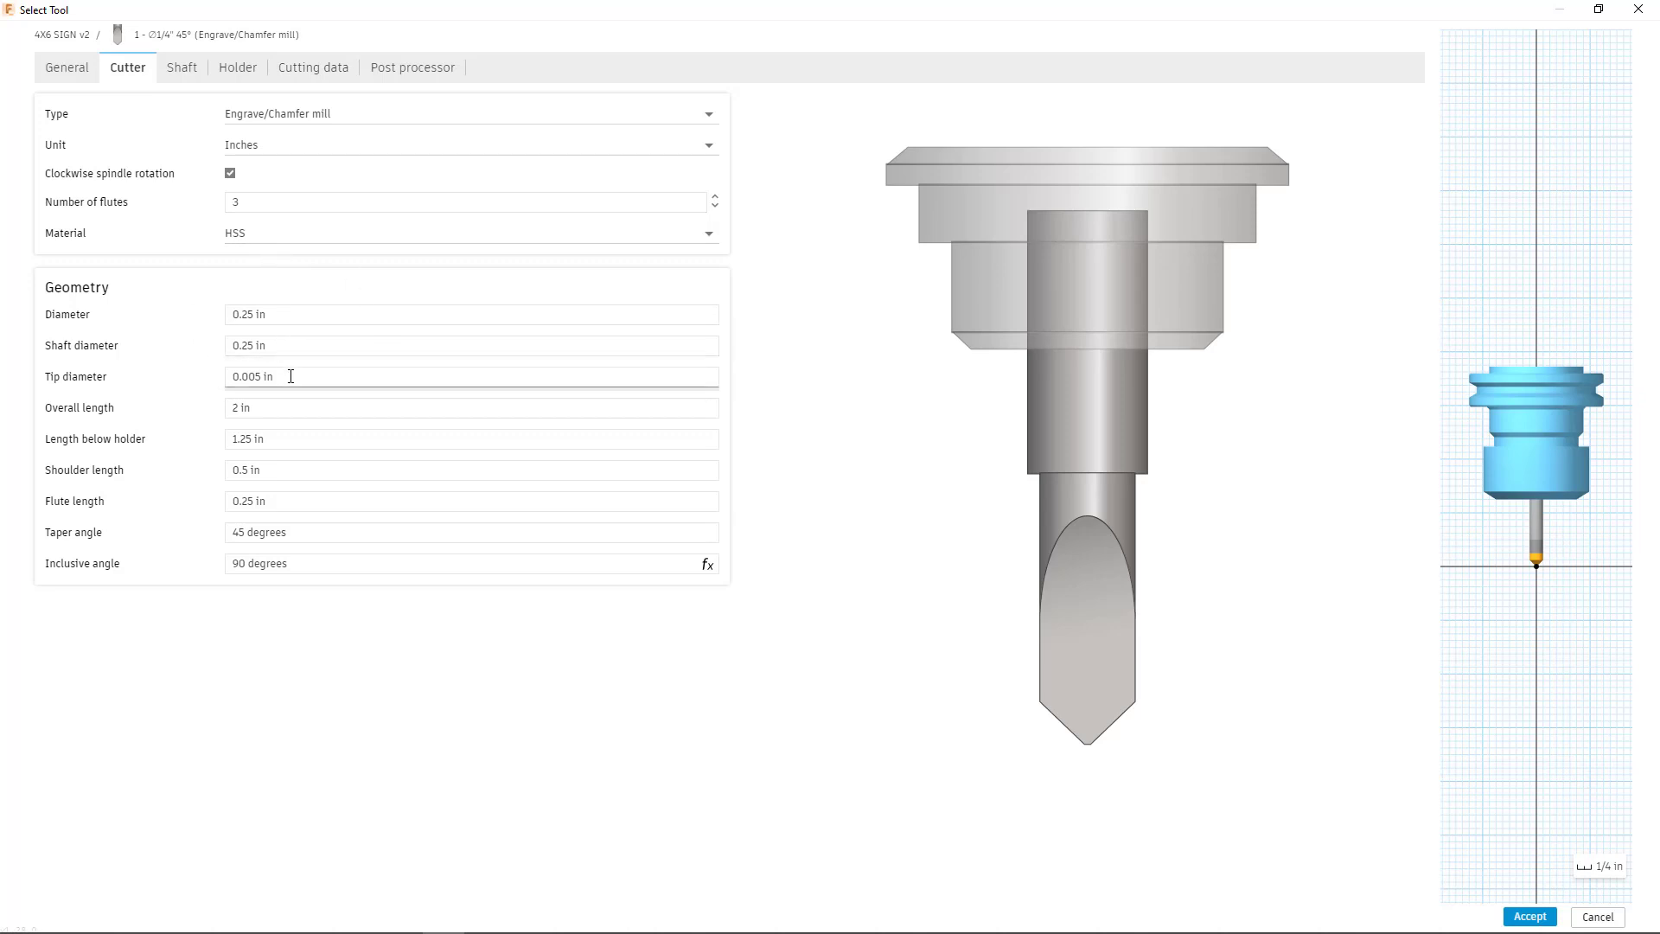
pyautogui.press('ctrl')
pyautogui.press('ctrl')
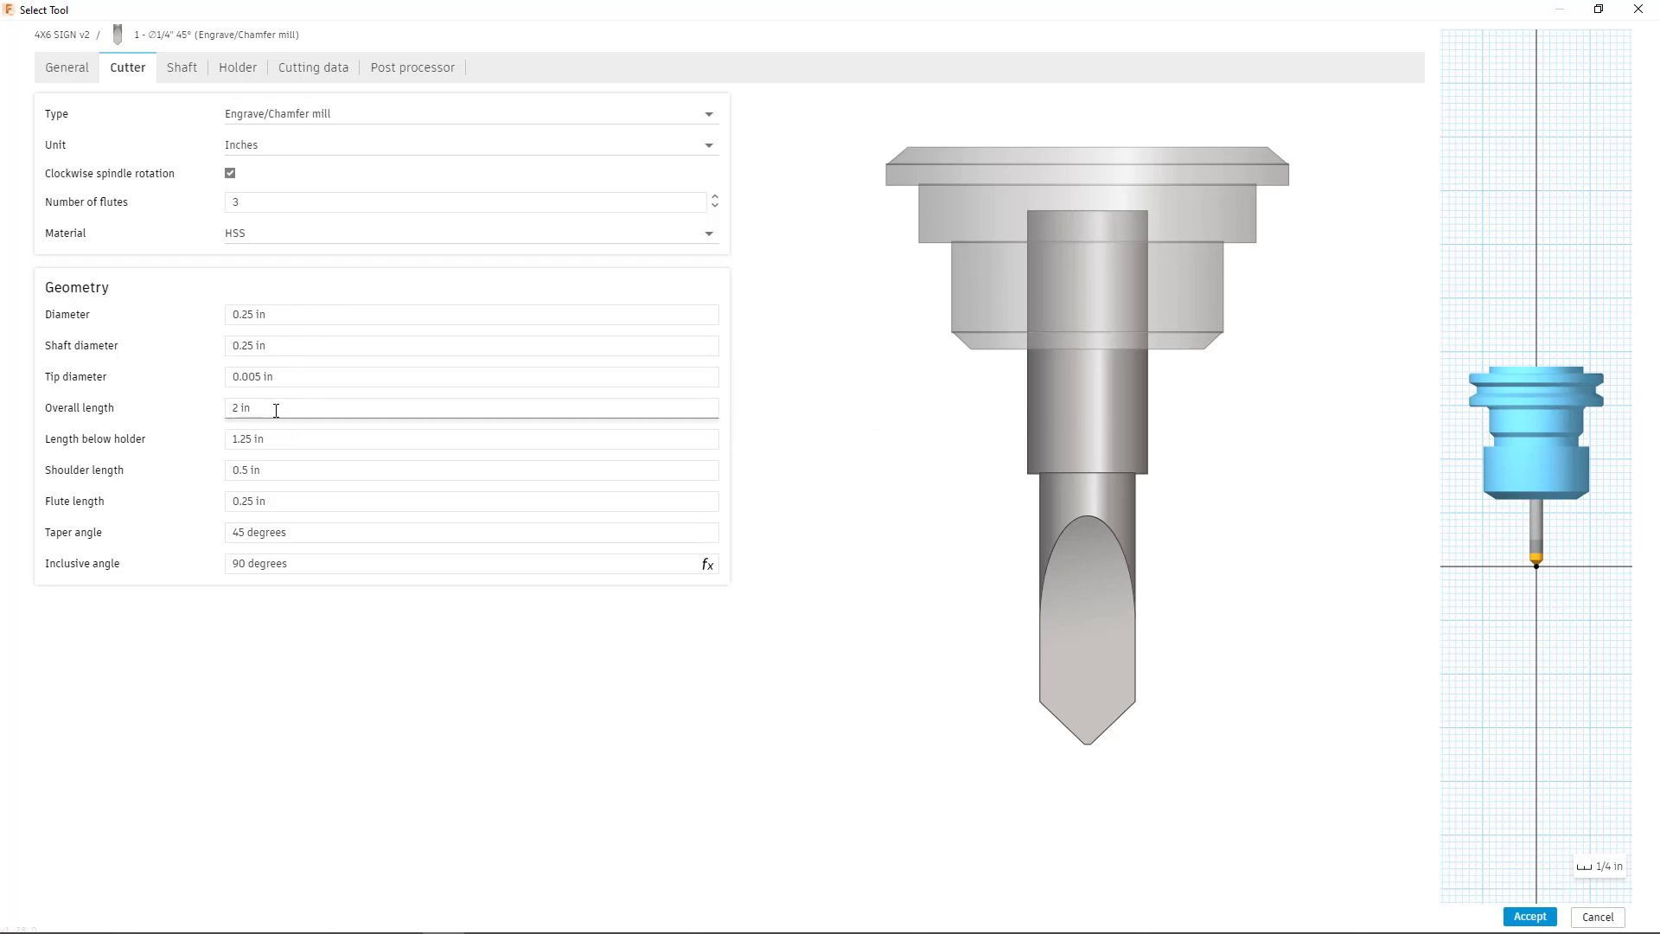
pyautogui.press('ctrl')
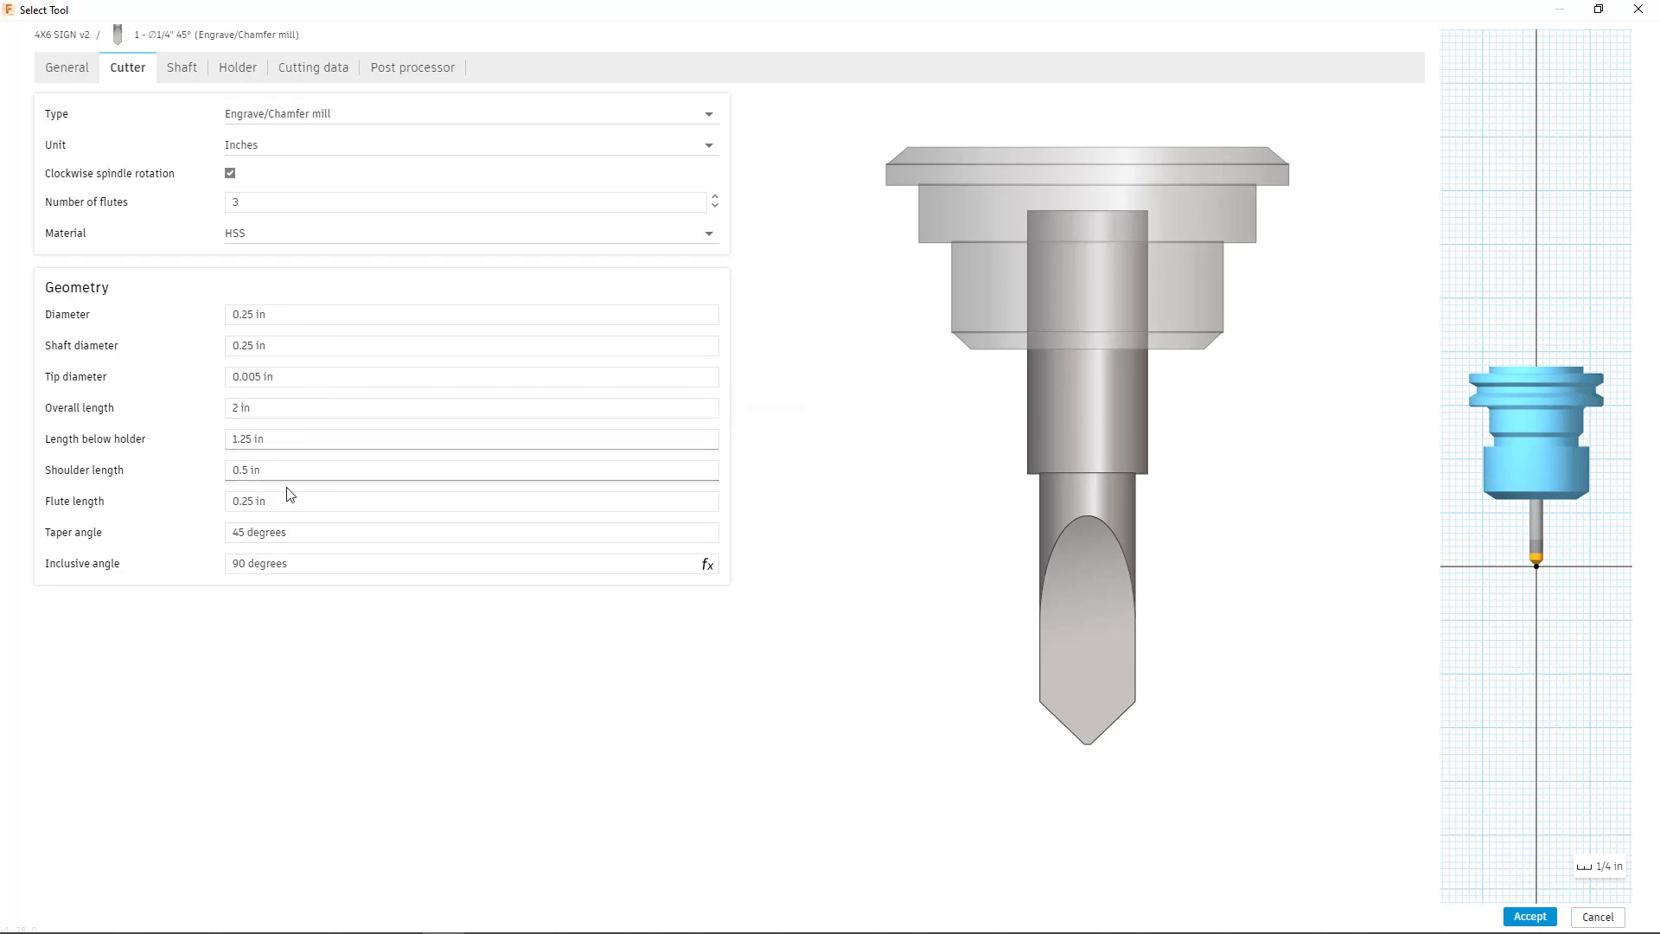
pyautogui.click(327, 534)
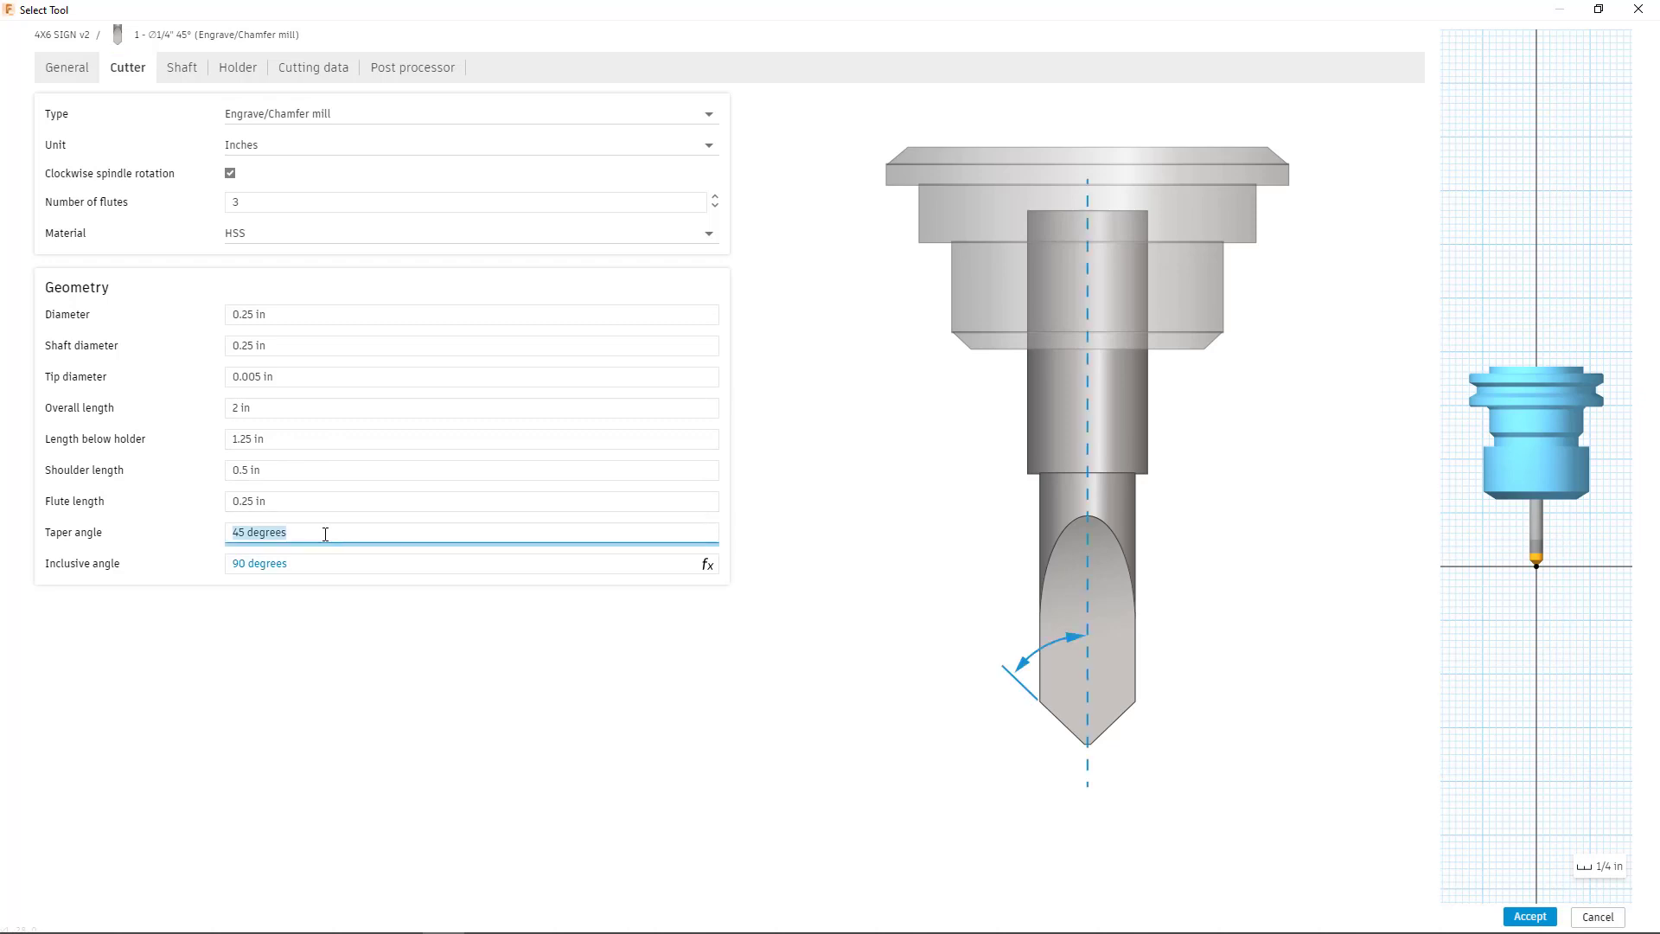
pyautogui.click(267, 203)
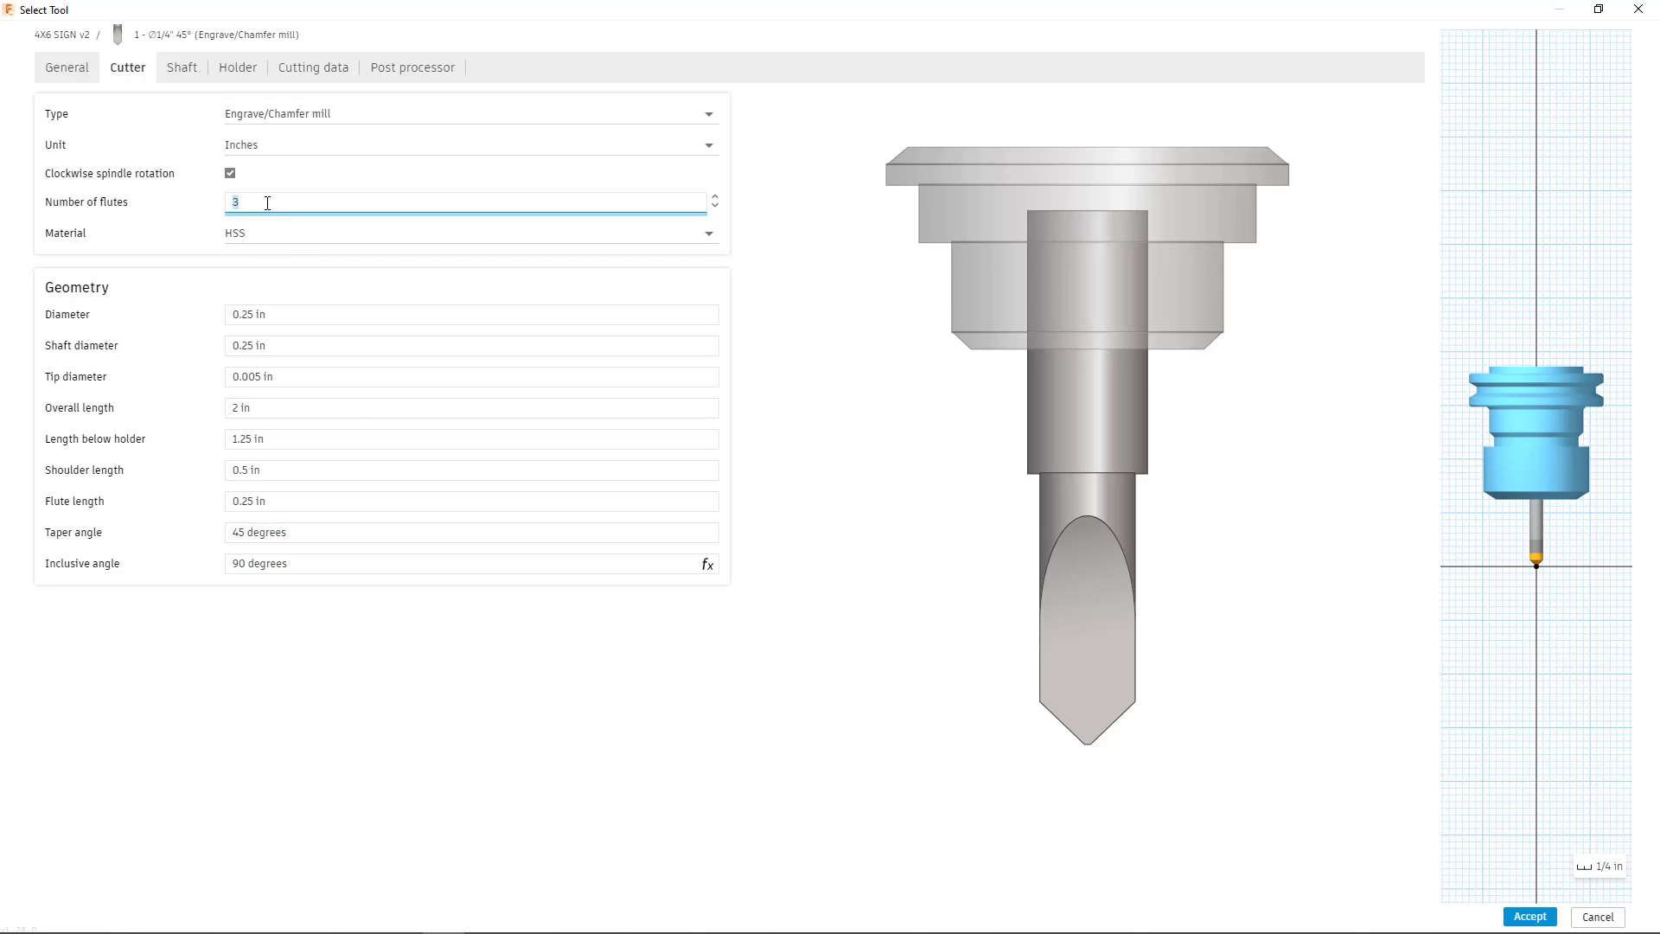
pyautogui.click(689, 239)
pyautogui.click(704, 234)
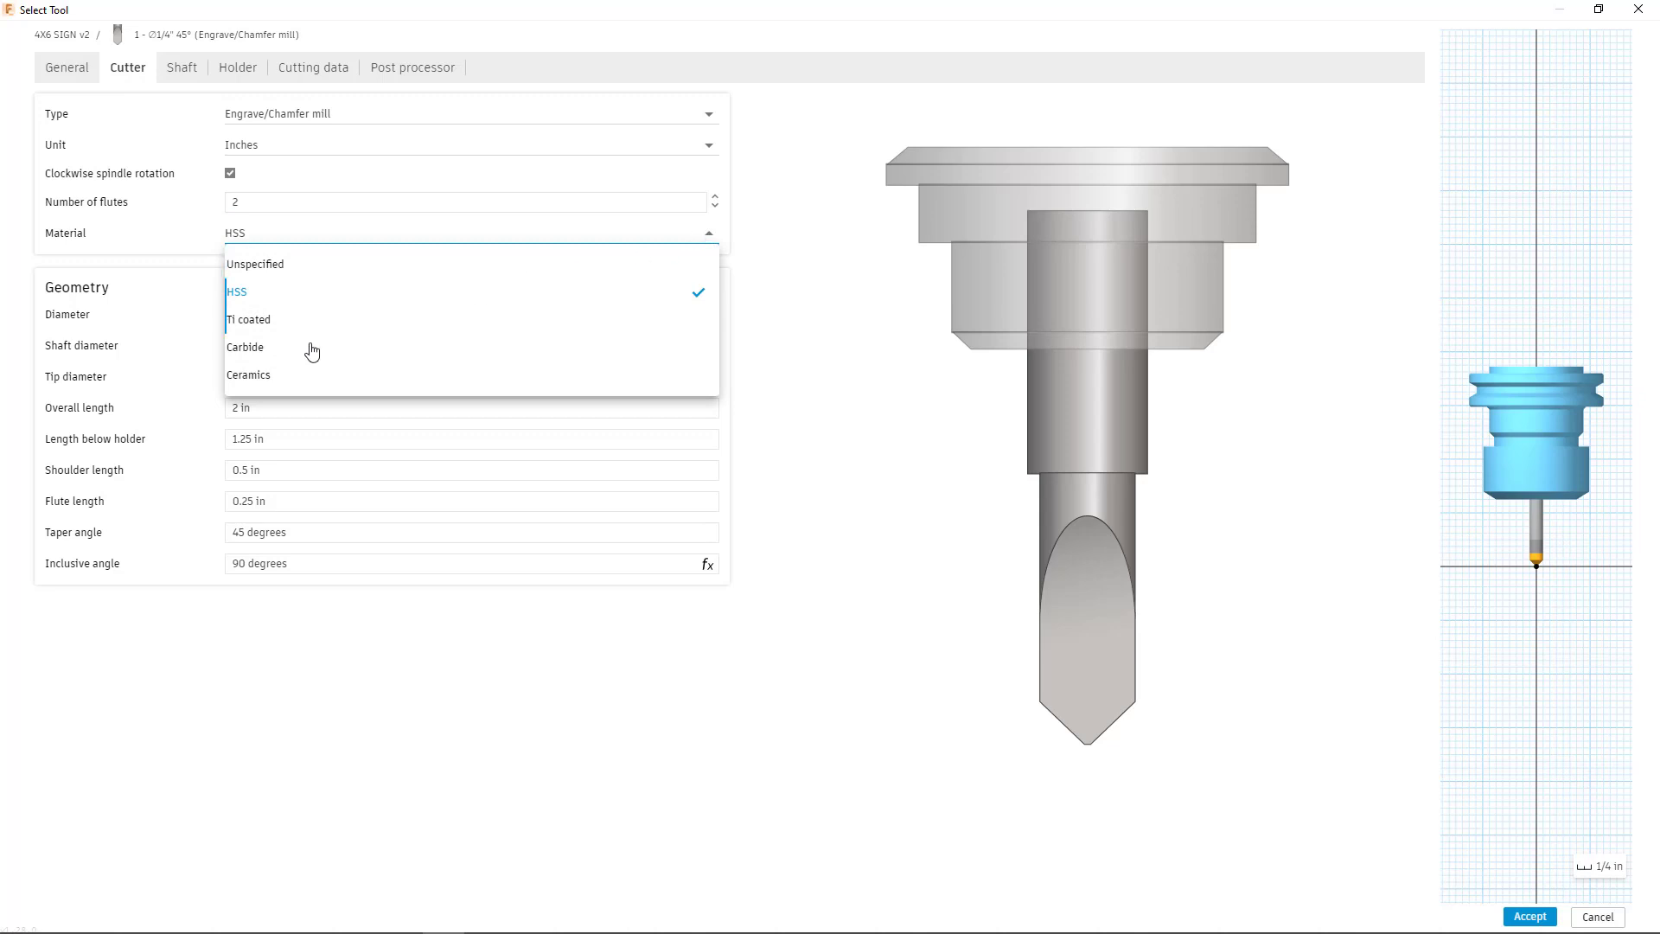
pyautogui.click(257, 350)
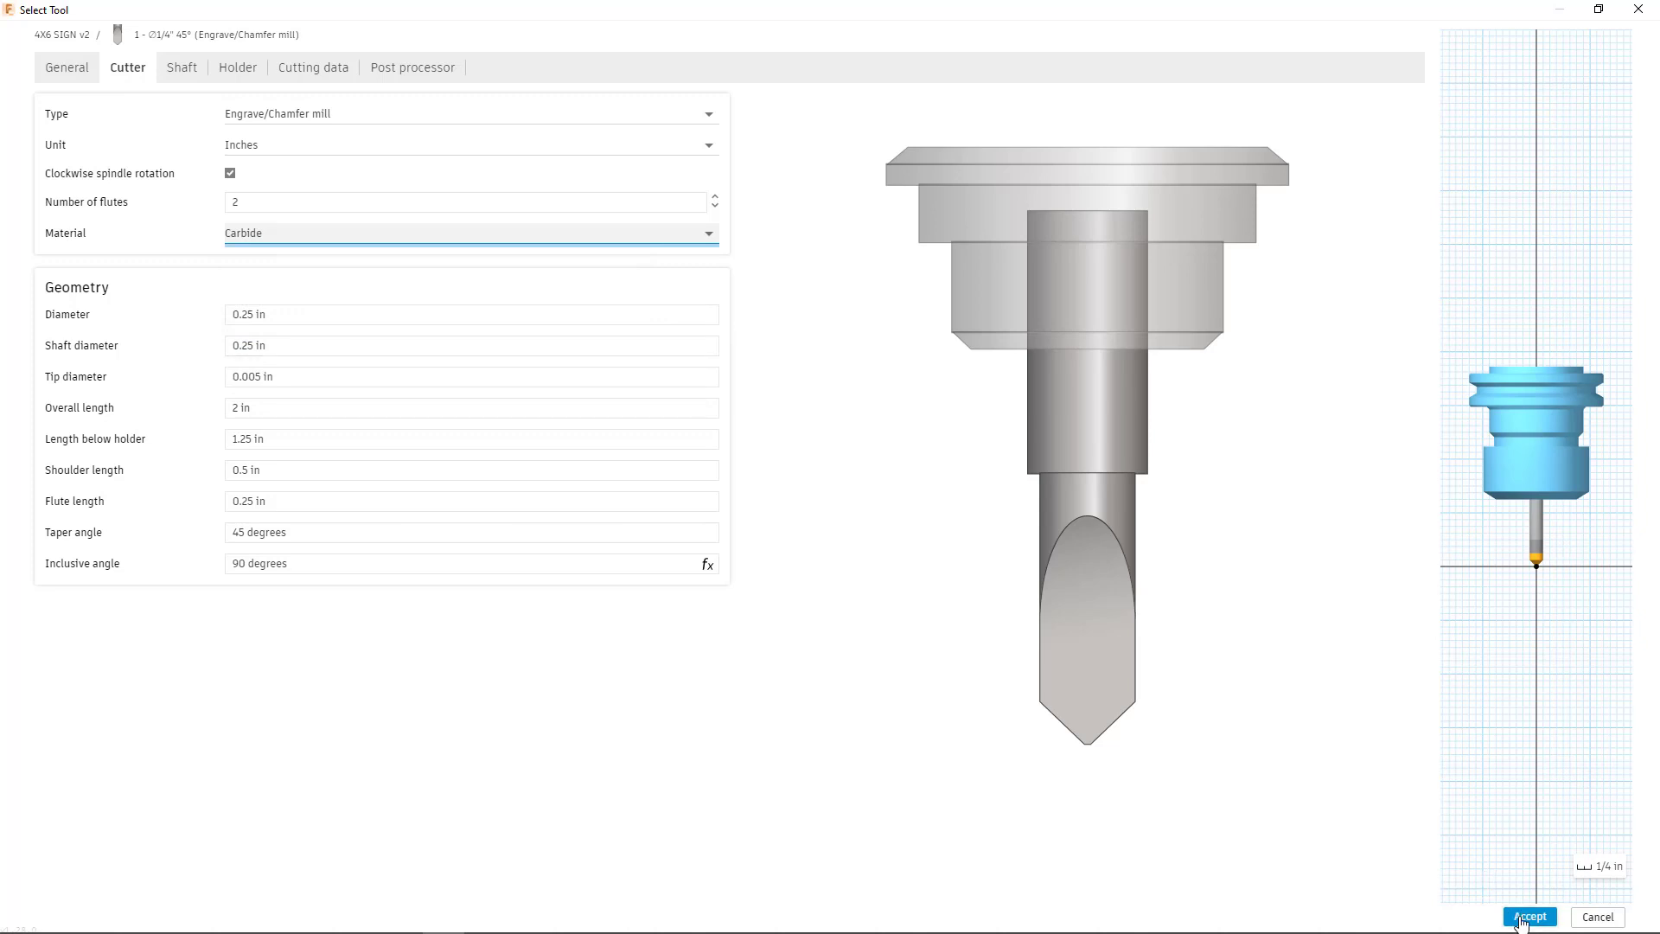
pyautogui.click(1527, 916)
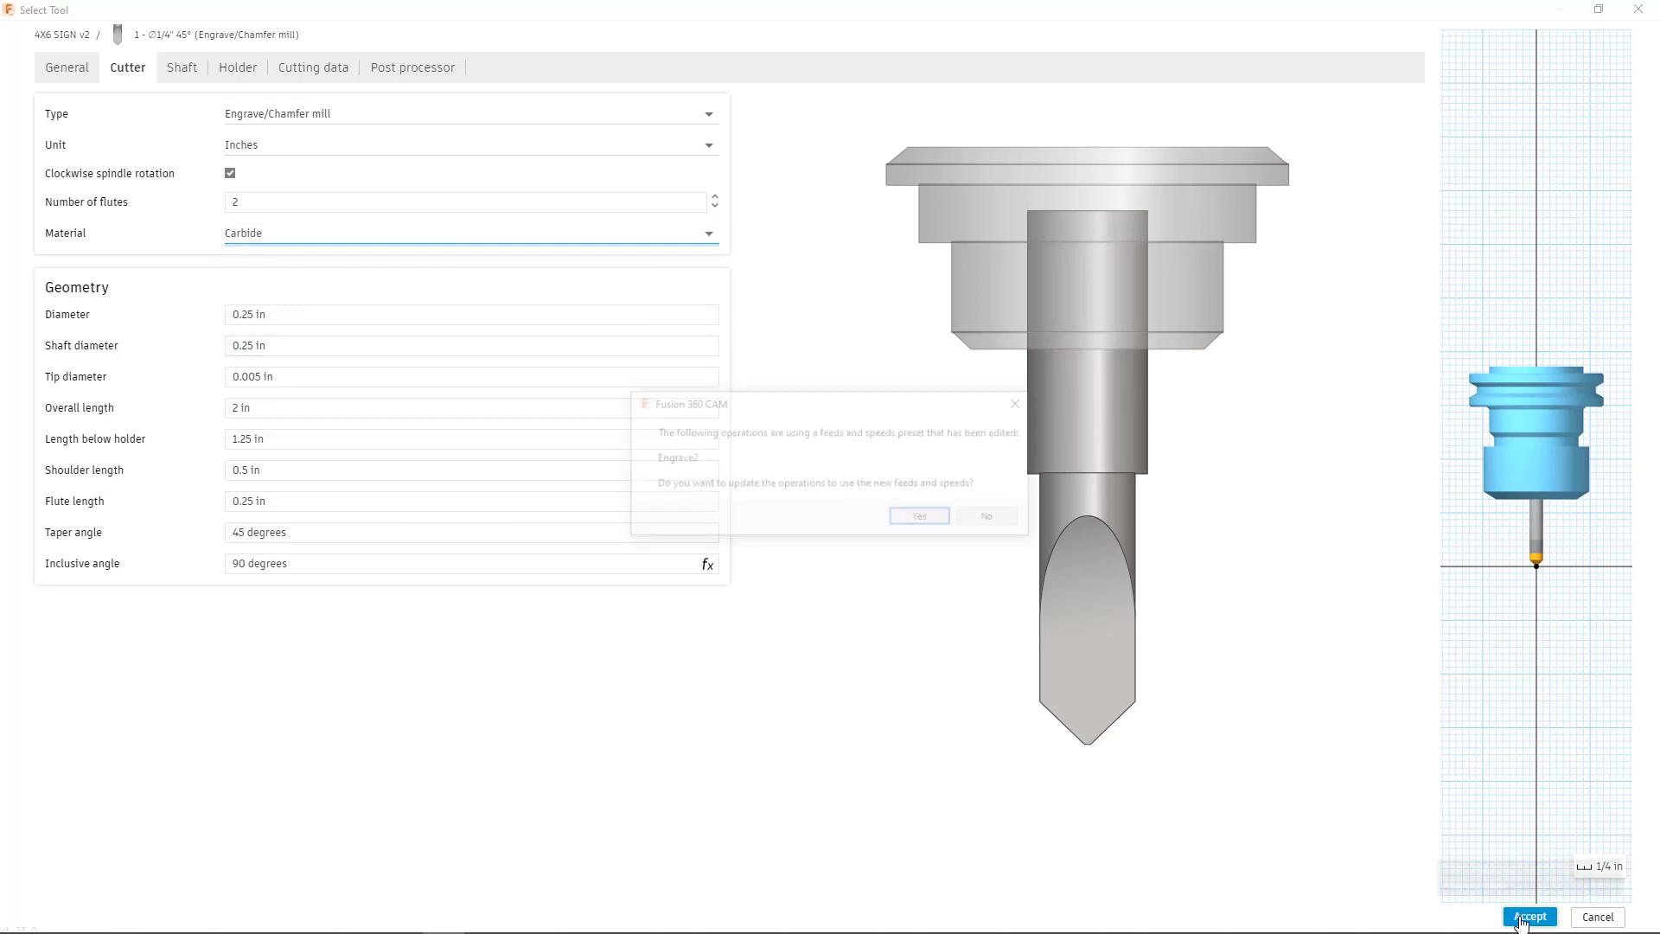
# - Apply the edited feeds and speeds to the engrave operation and use the 1/4 in 45° engrave/chamfer mill for it
pyautogui.click(923, 520)
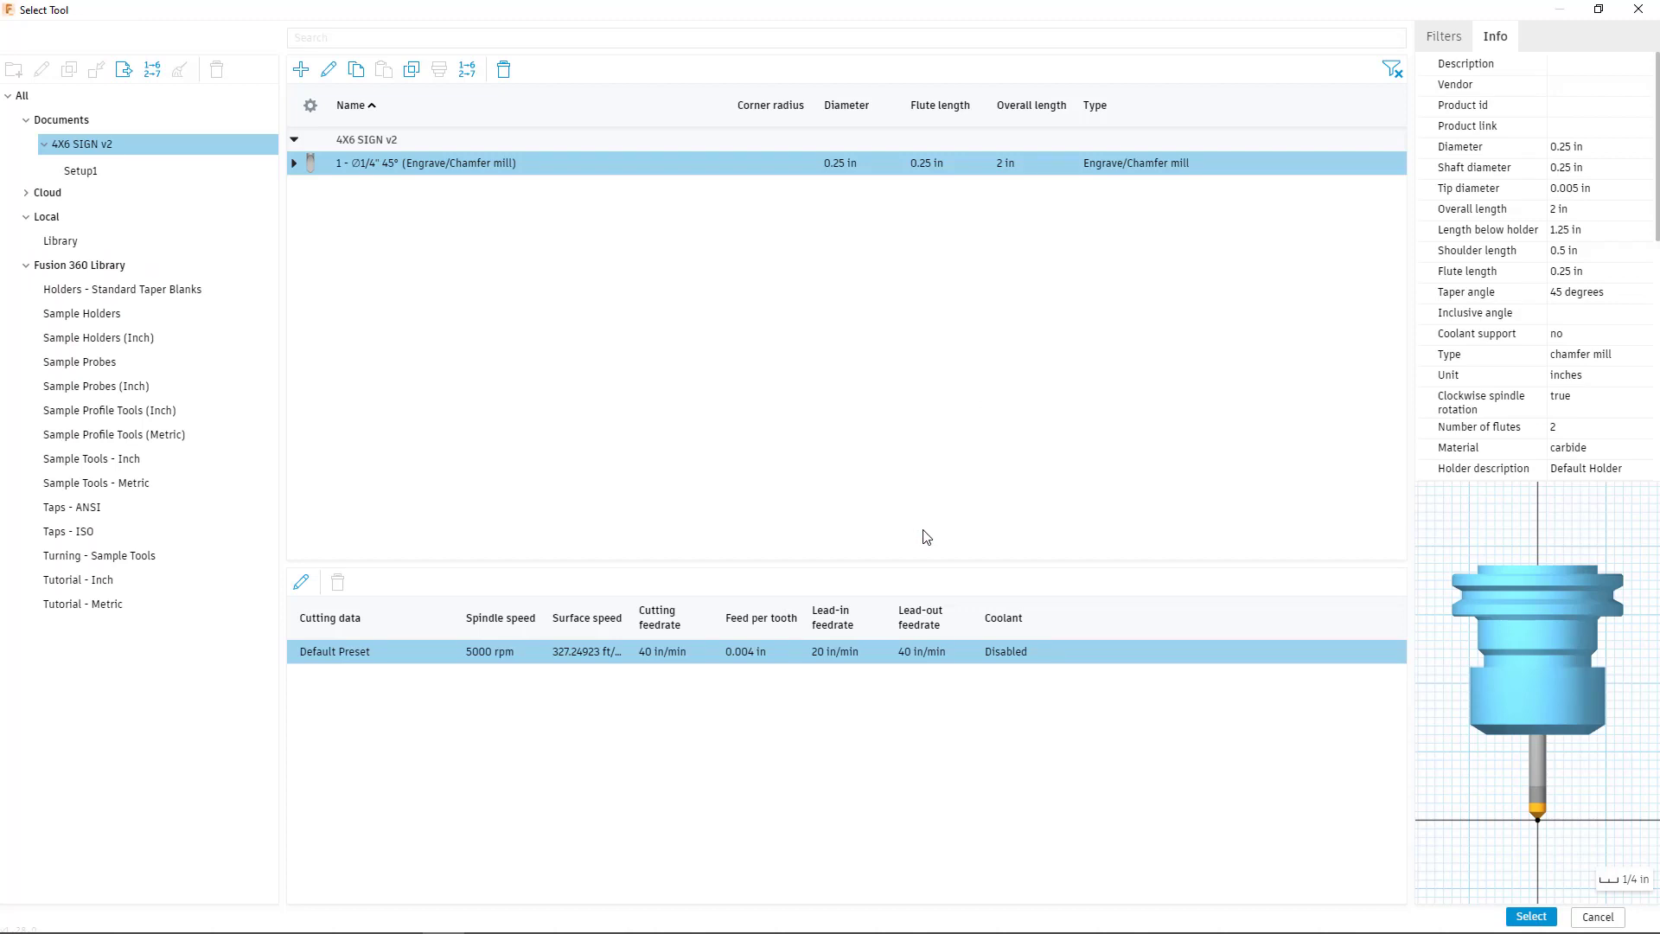
pyautogui.click(1527, 916)
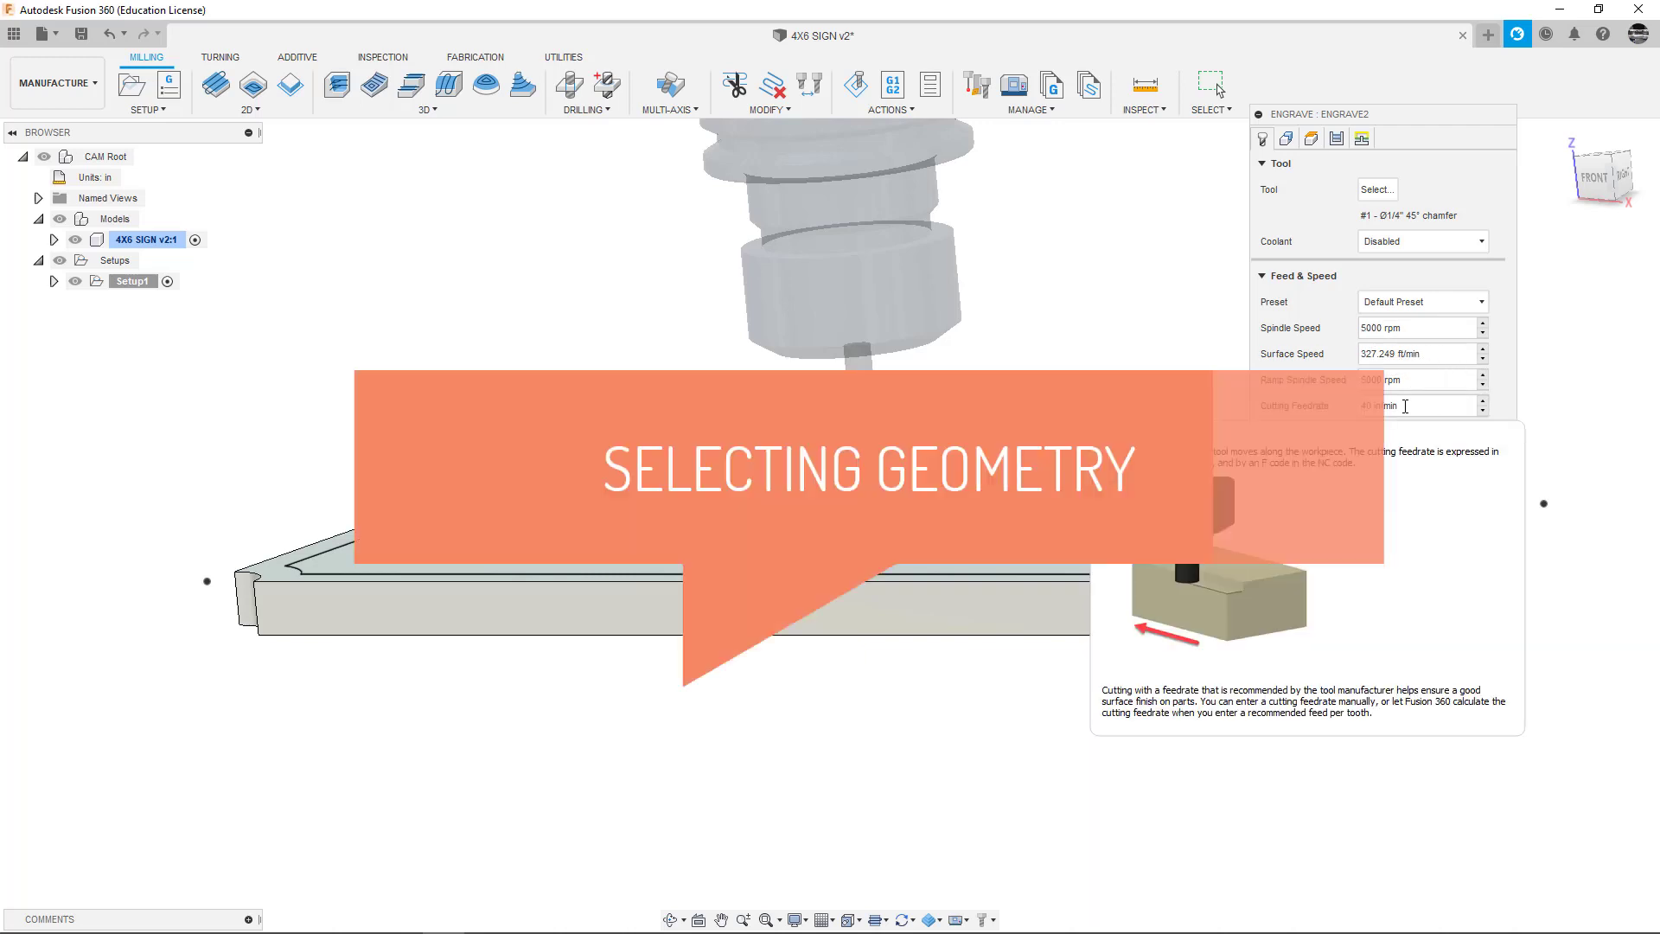
# - Open the engrave operation's geometry settings and expand the 4X6 SIGN v2:1 model in the browser
pyautogui.click(1287, 140)
pyautogui.keyDown('shift'); pyautogui.moveTo(1135, 244); pyautogui.dragTo(1145, 300, button='middle'); pyautogui.keyUp('shift')
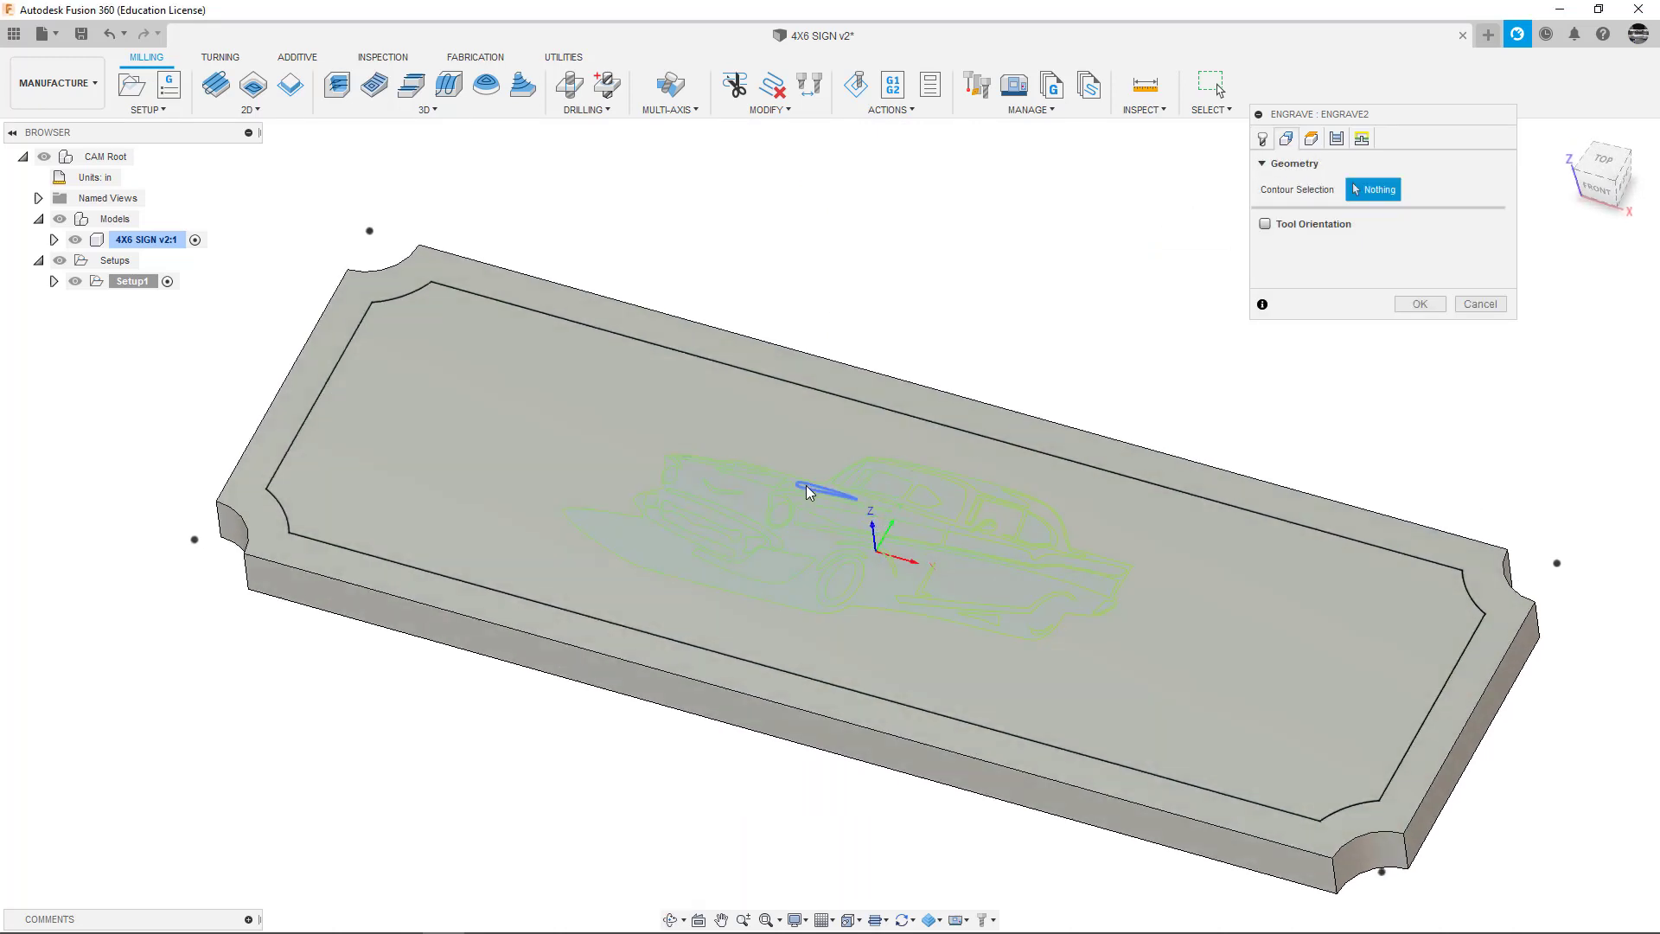
pyautogui.scroll(5, 807, 506)
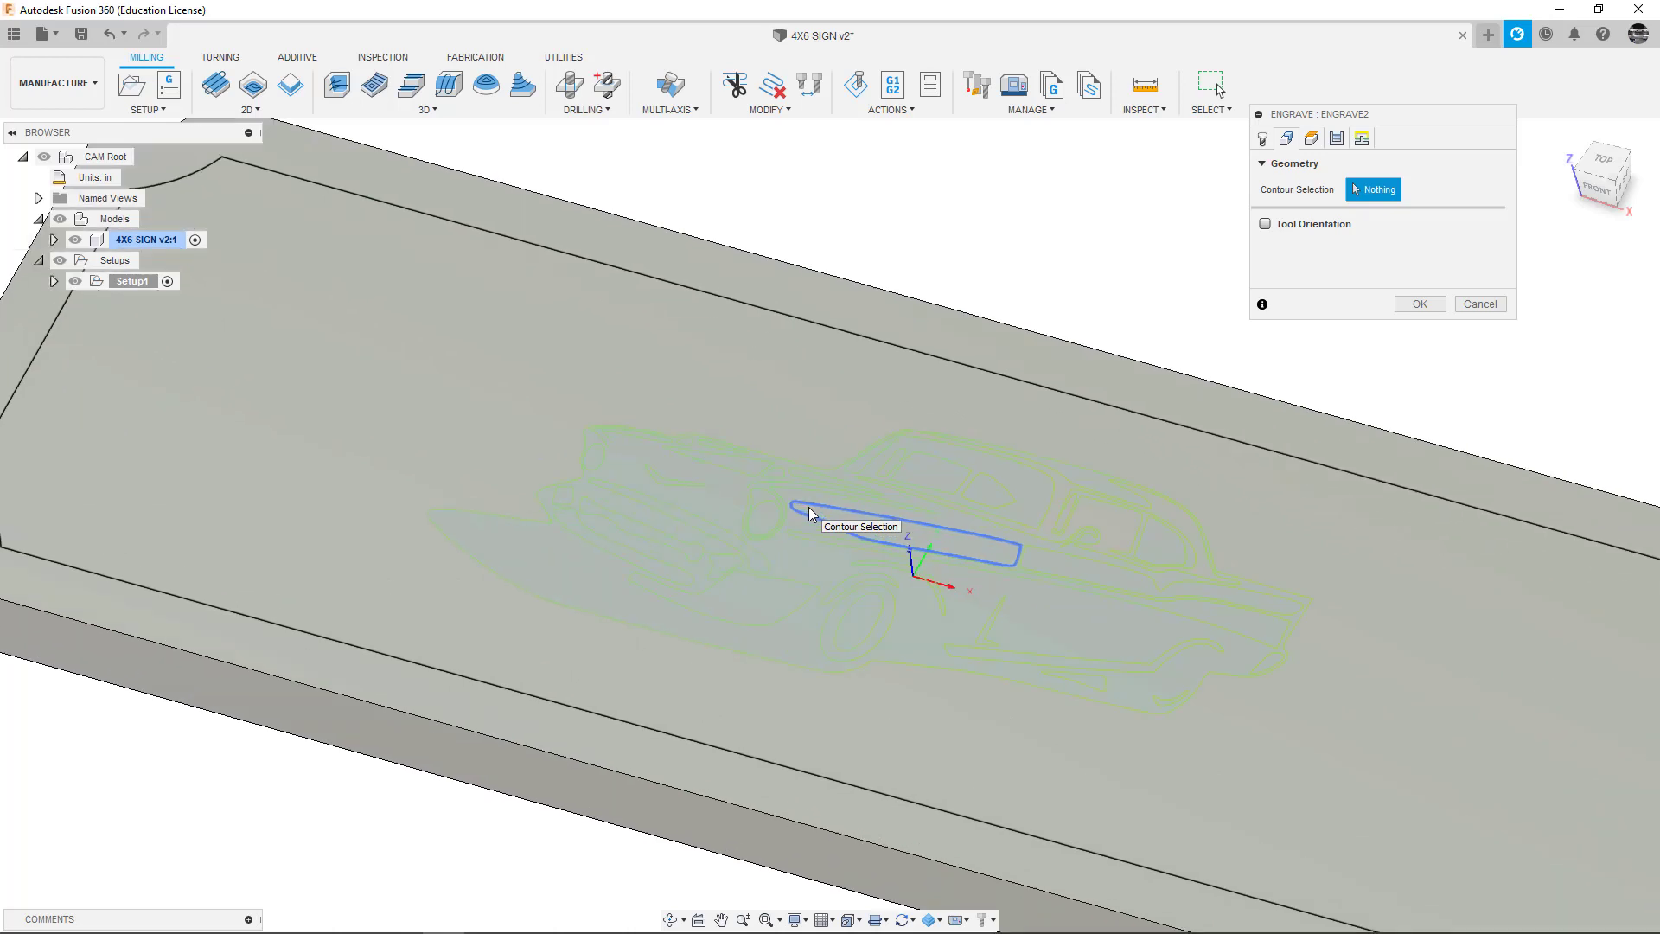
pyautogui.scroll(2, 800, 493)
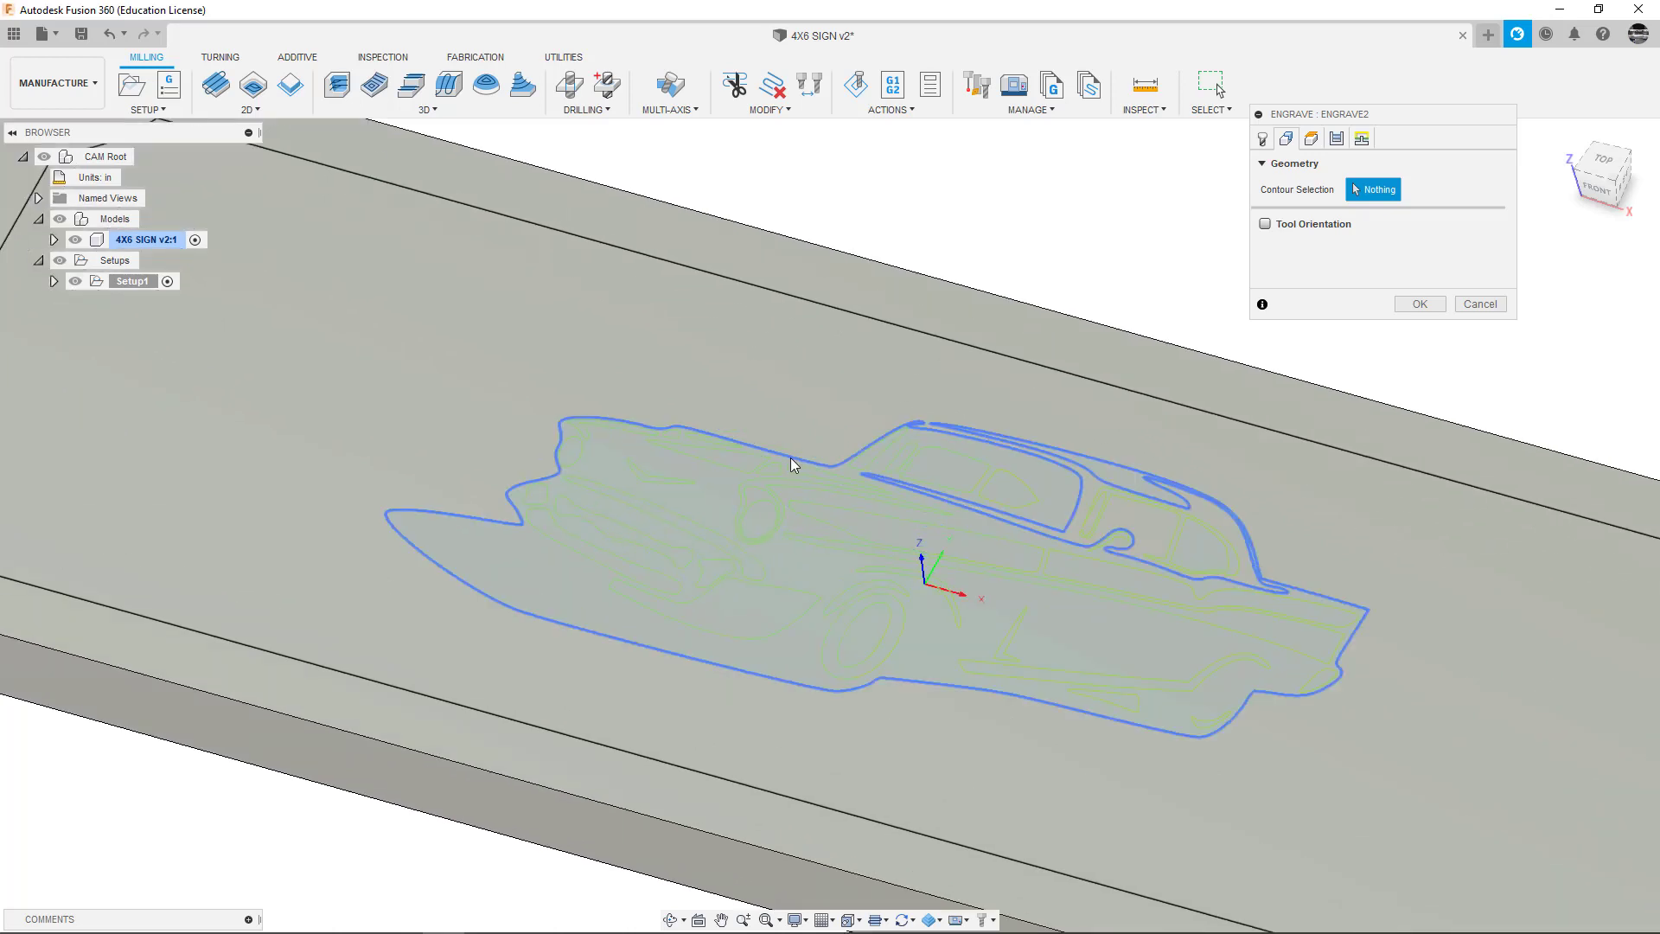
pyautogui.click(38, 220)
pyautogui.click(38, 219)
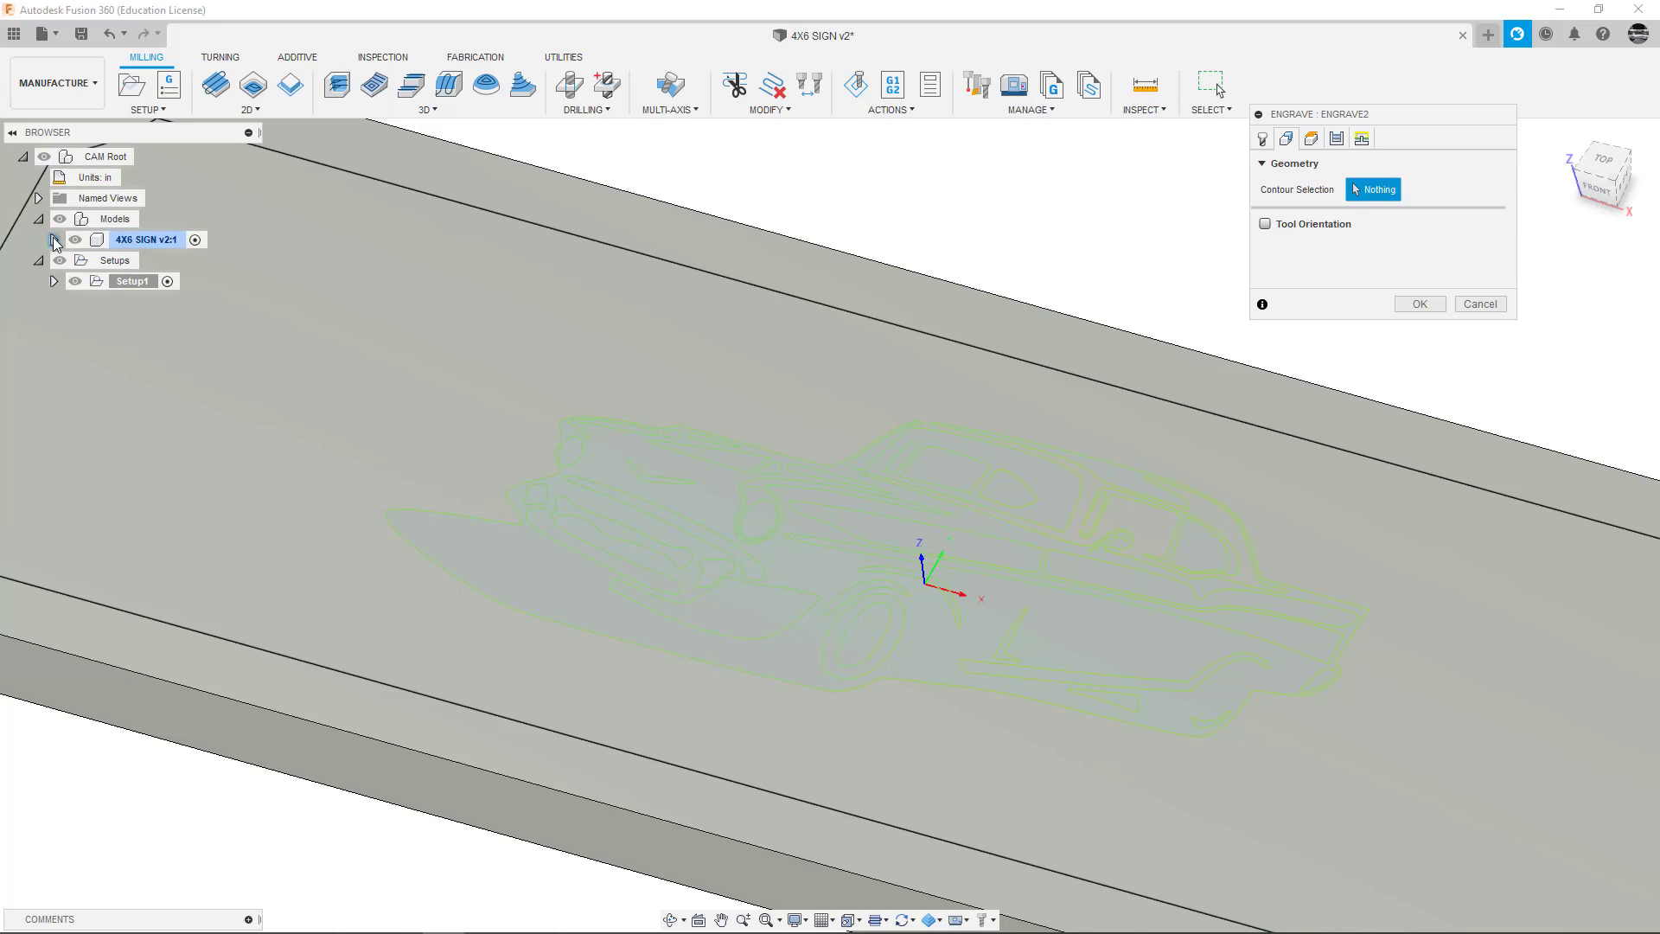
pyautogui.click(54, 241)
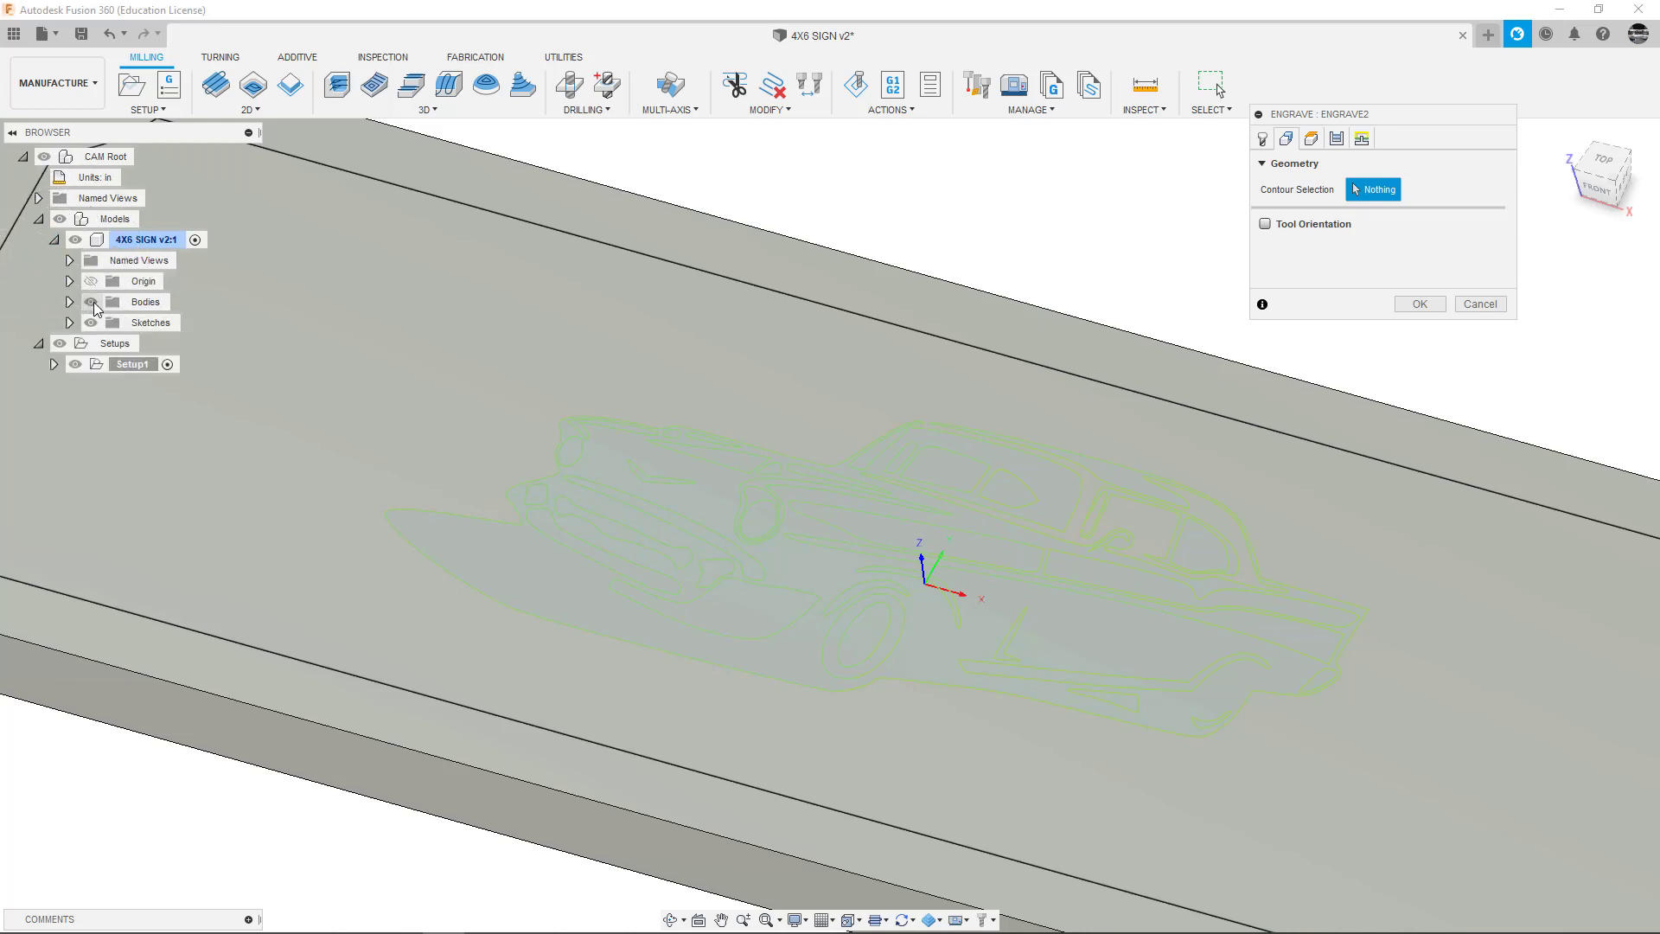
# - Try turning the visibility of the sign's bodies and of all models off and back on
pyautogui.click(91, 302)
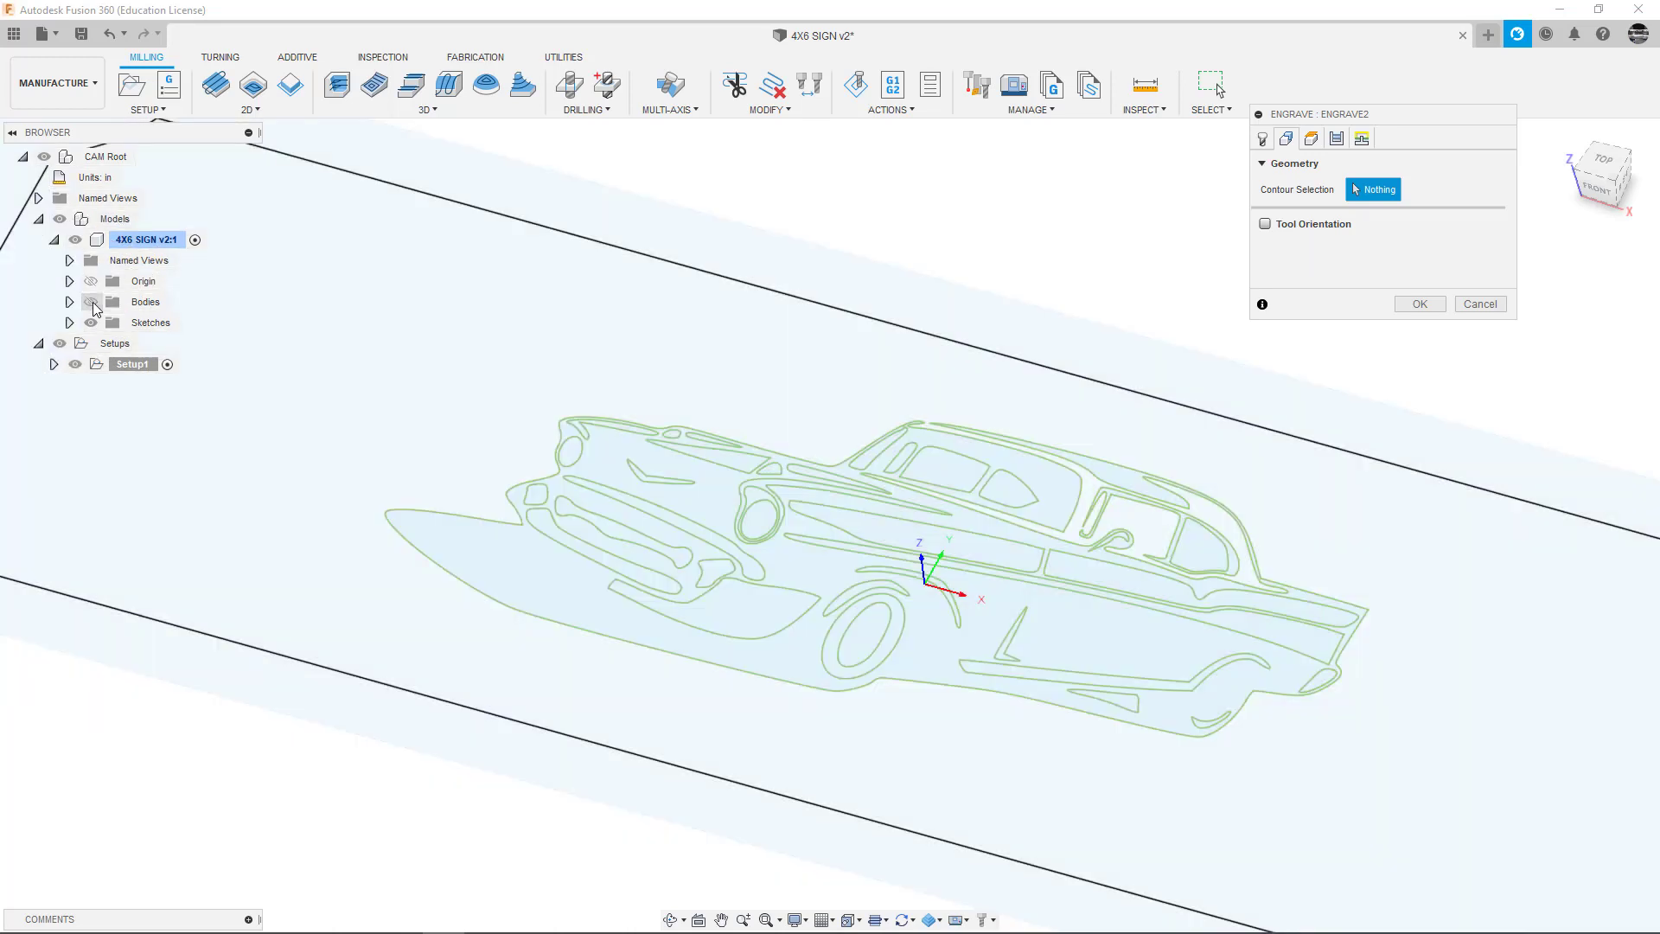
pyautogui.click(91, 301)
pyautogui.click(92, 302)
pyautogui.click(91, 302)
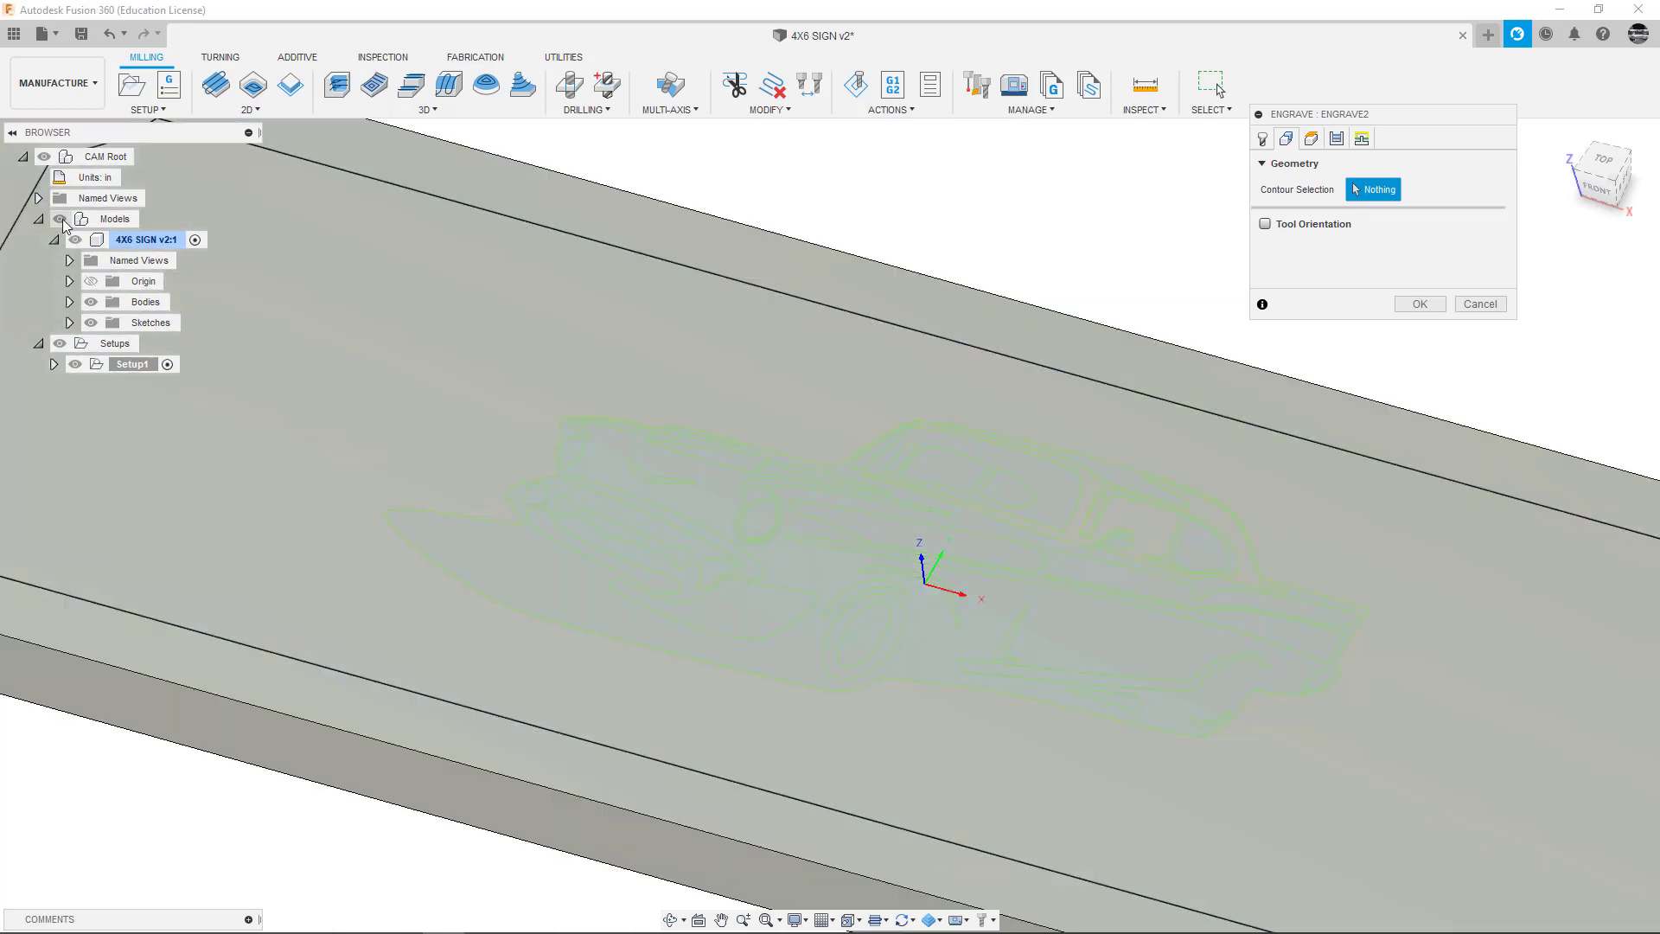
pyautogui.click(60, 219)
pyautogui.press('ctrl')
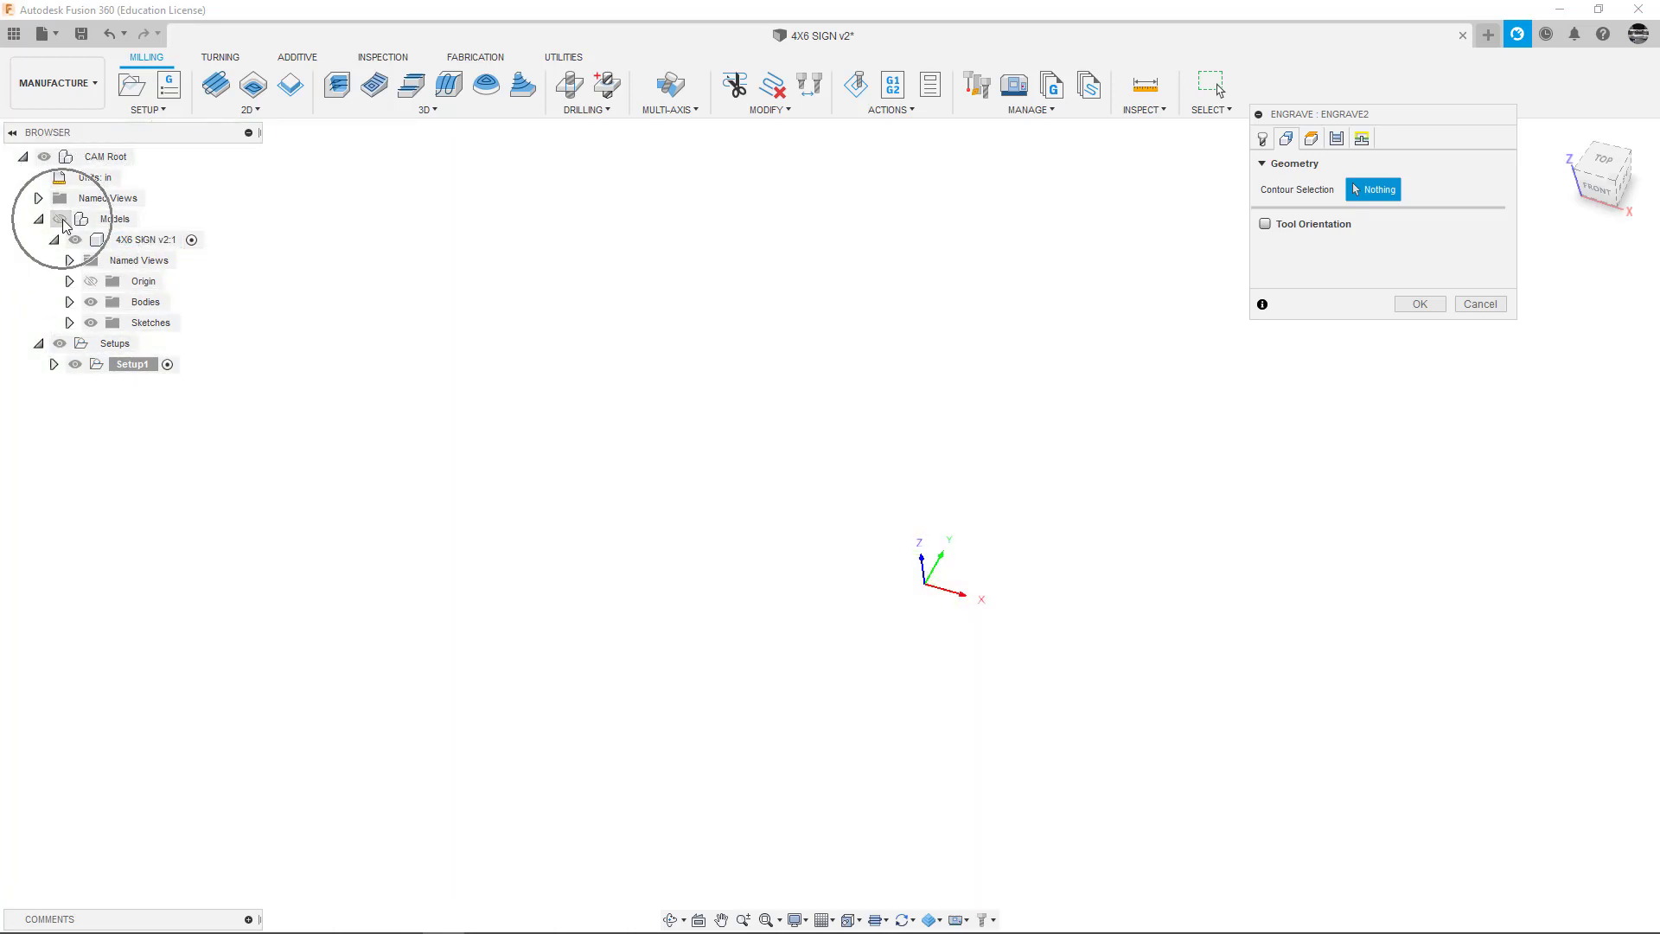
pyautogui.click(61, 219)
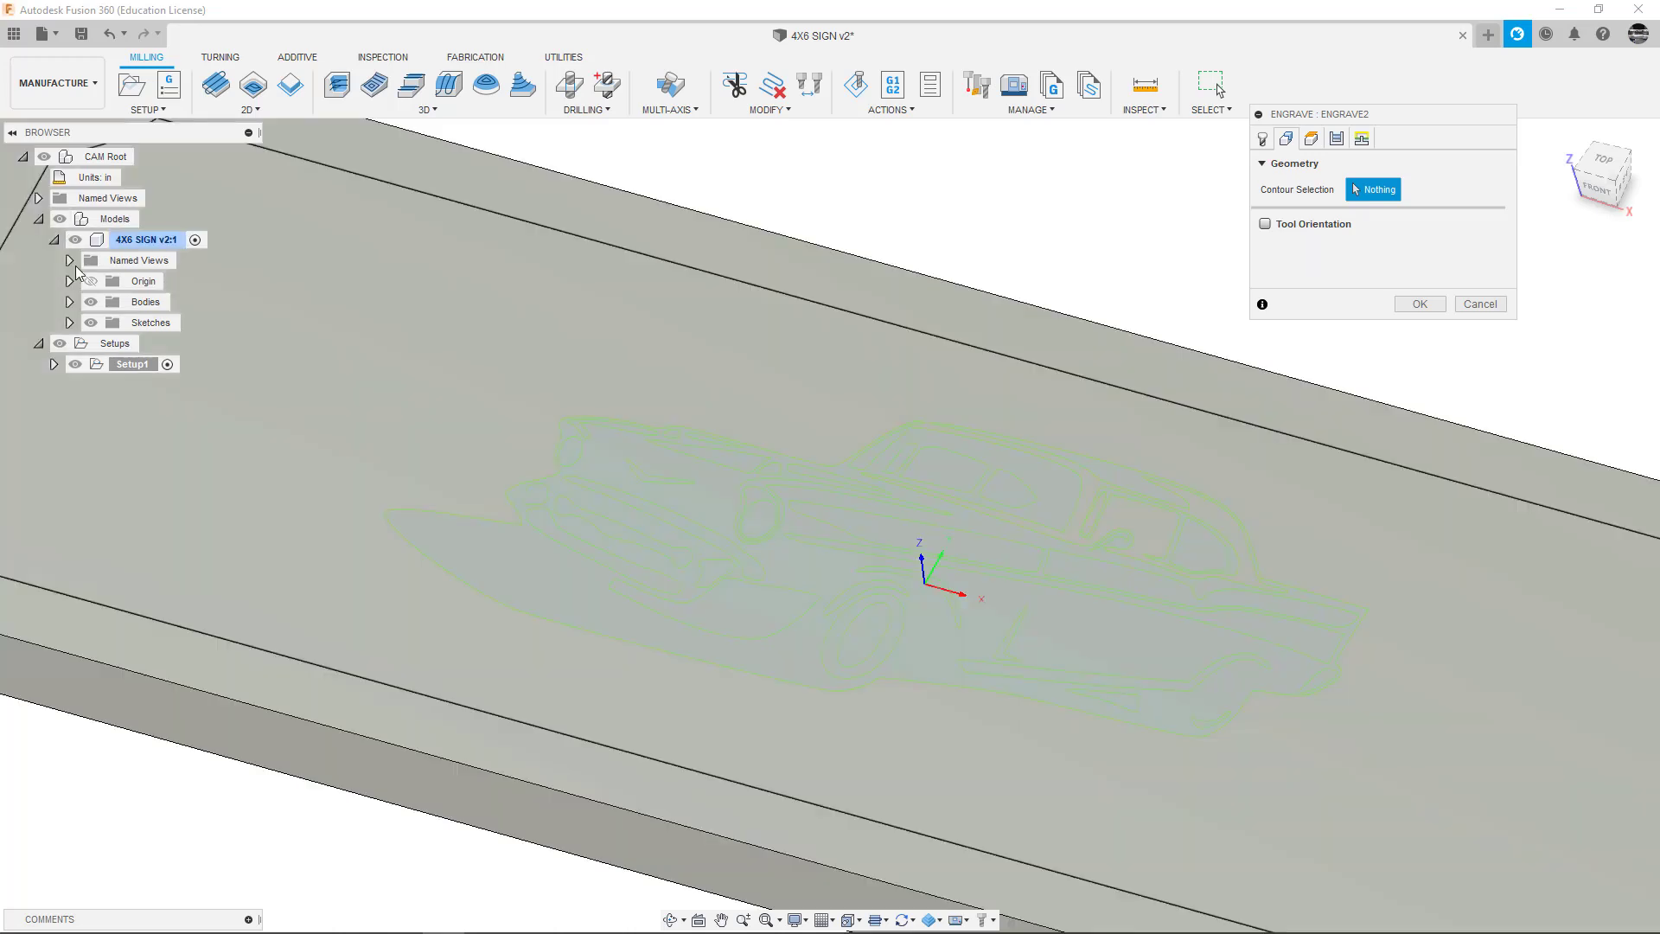
pyautogui.click(71, 322)
pyautogui.click(71, 322)
# - Hide the sign's bodies and pick the car's outer outline, front marker lamp, lower bumper opening and the shape below the bumper as contours
pyautogui.click(91, 303)
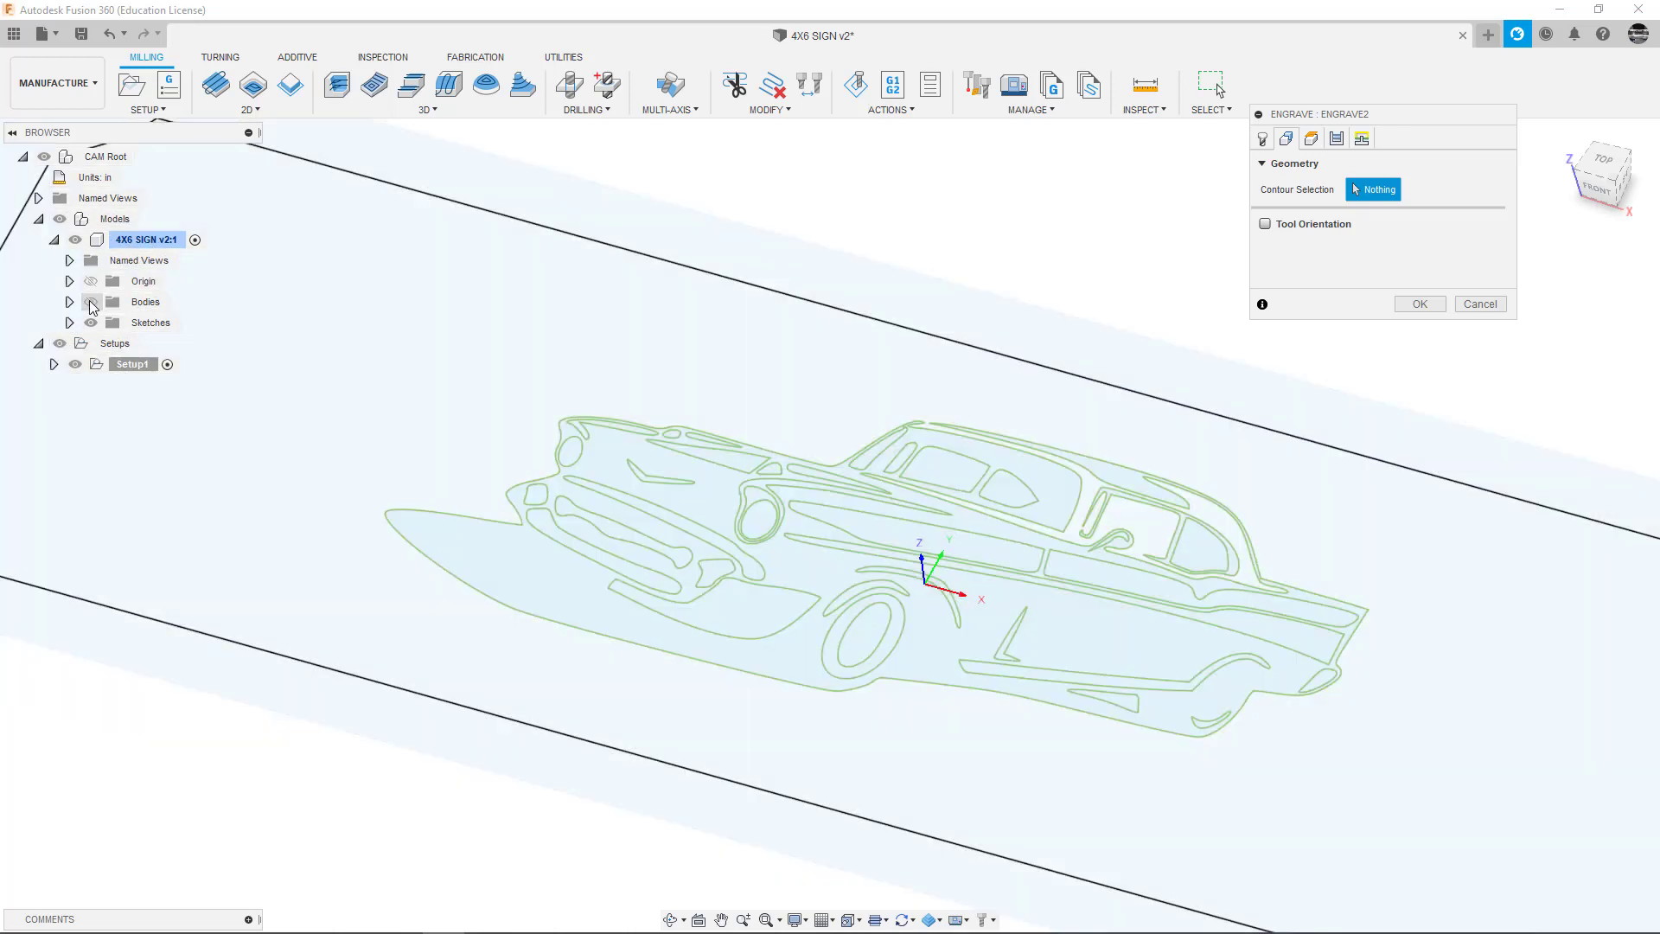
pyautogui.click(500, 525)
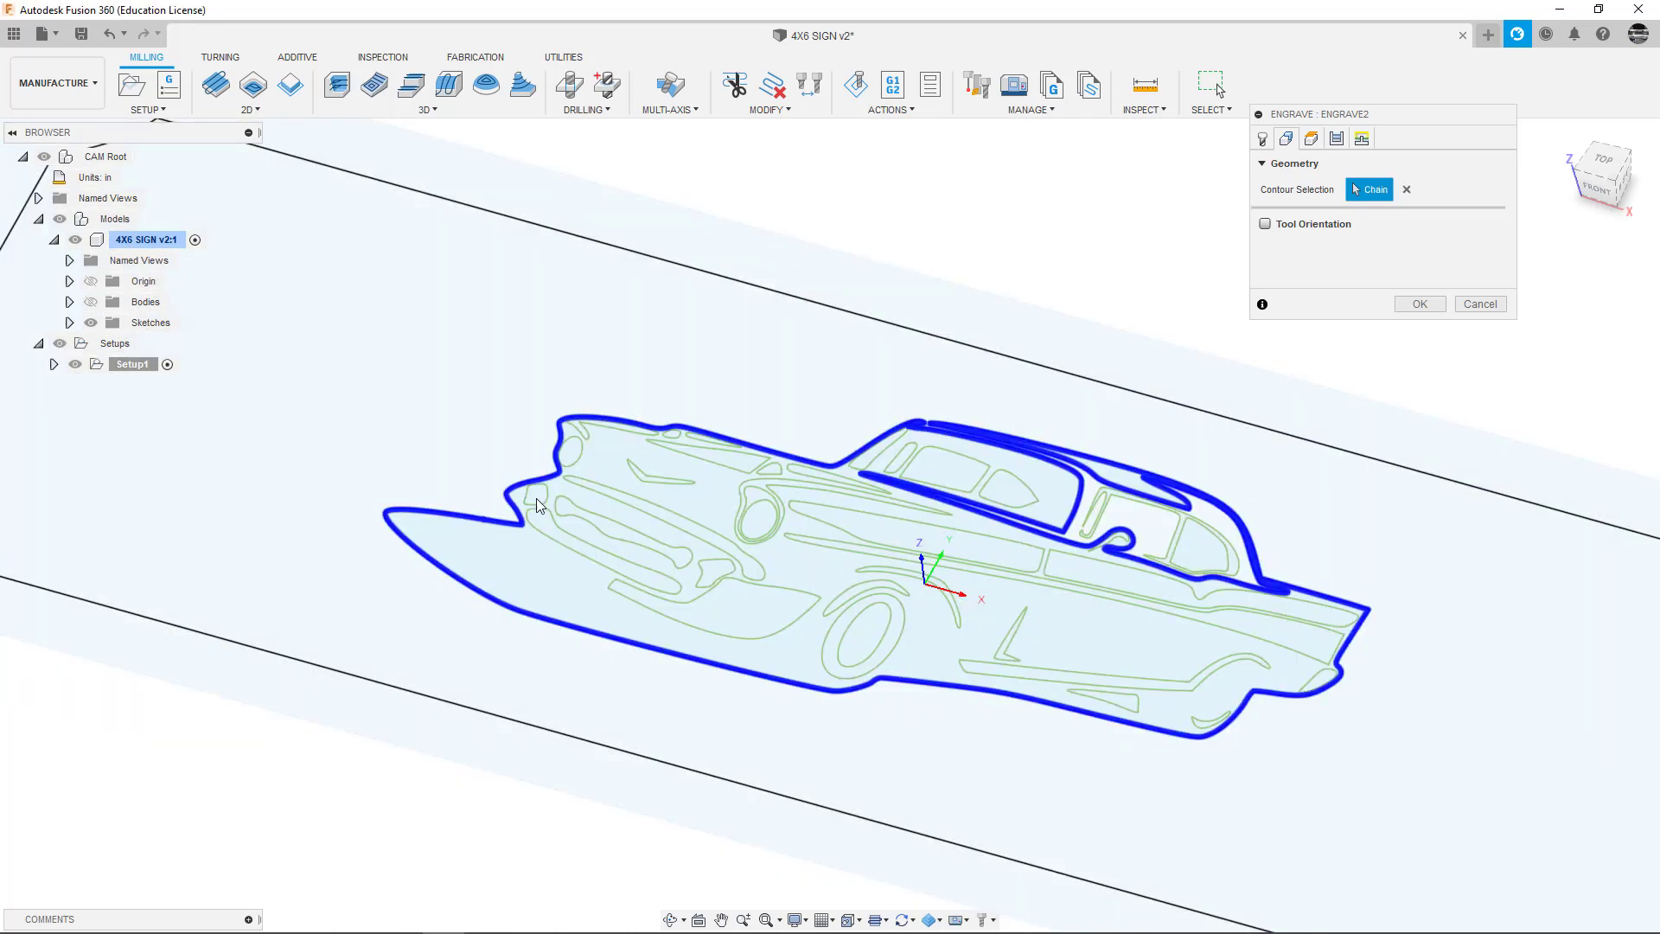
pyautogui.click(538, 503)
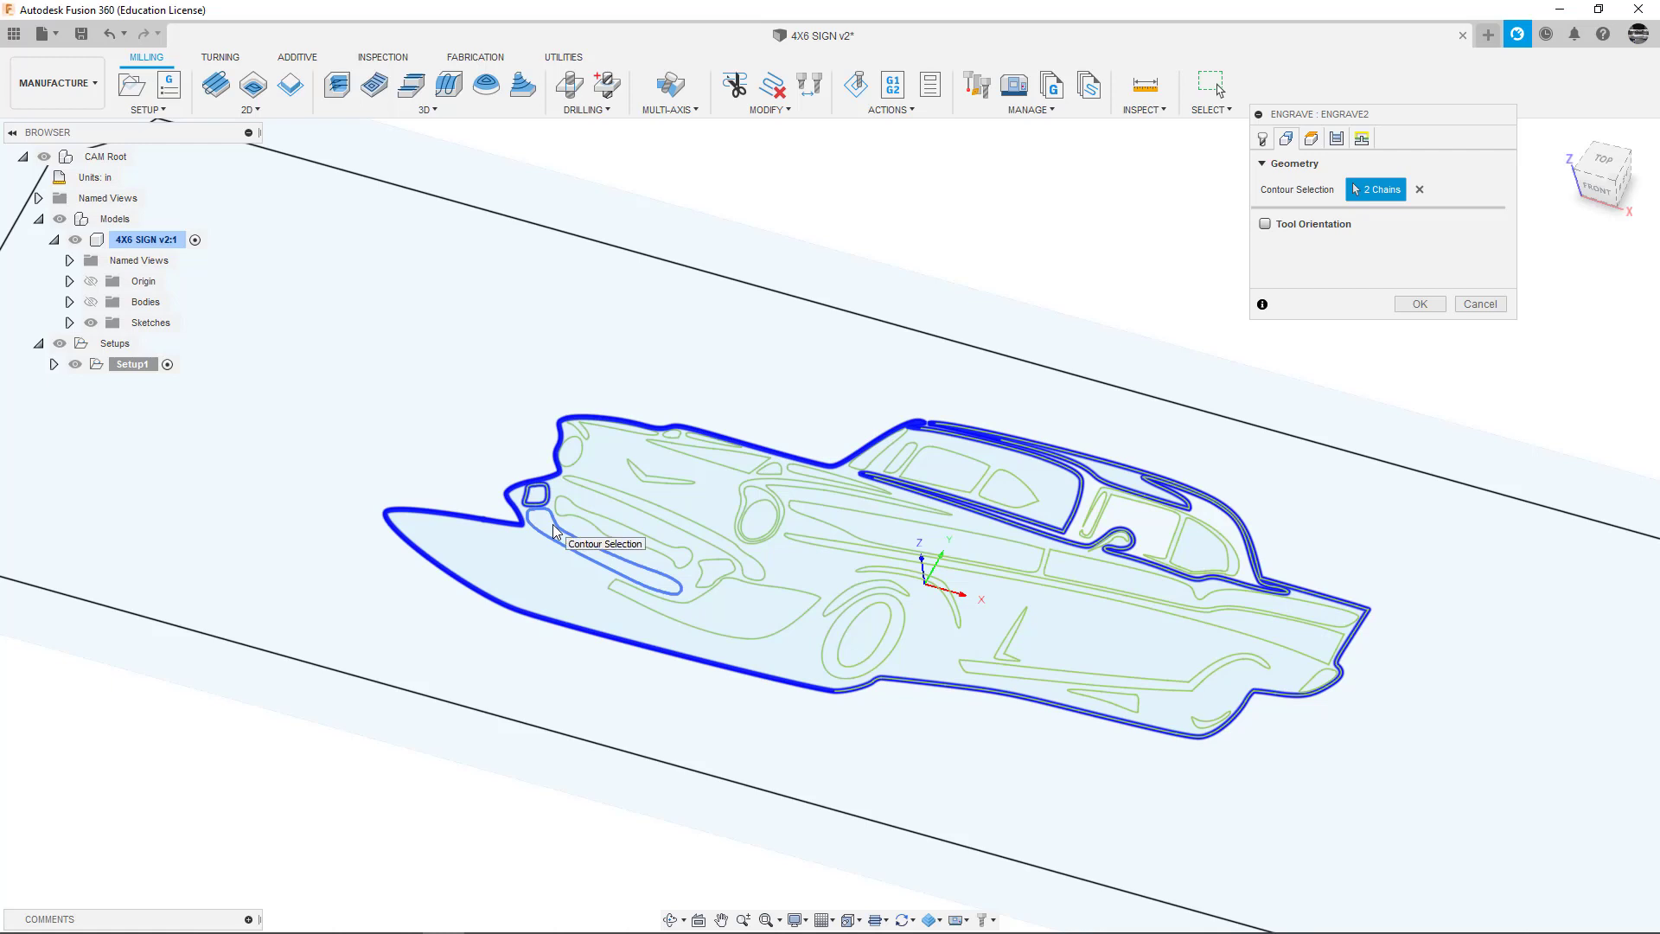
pyautogui.click(553, 523)
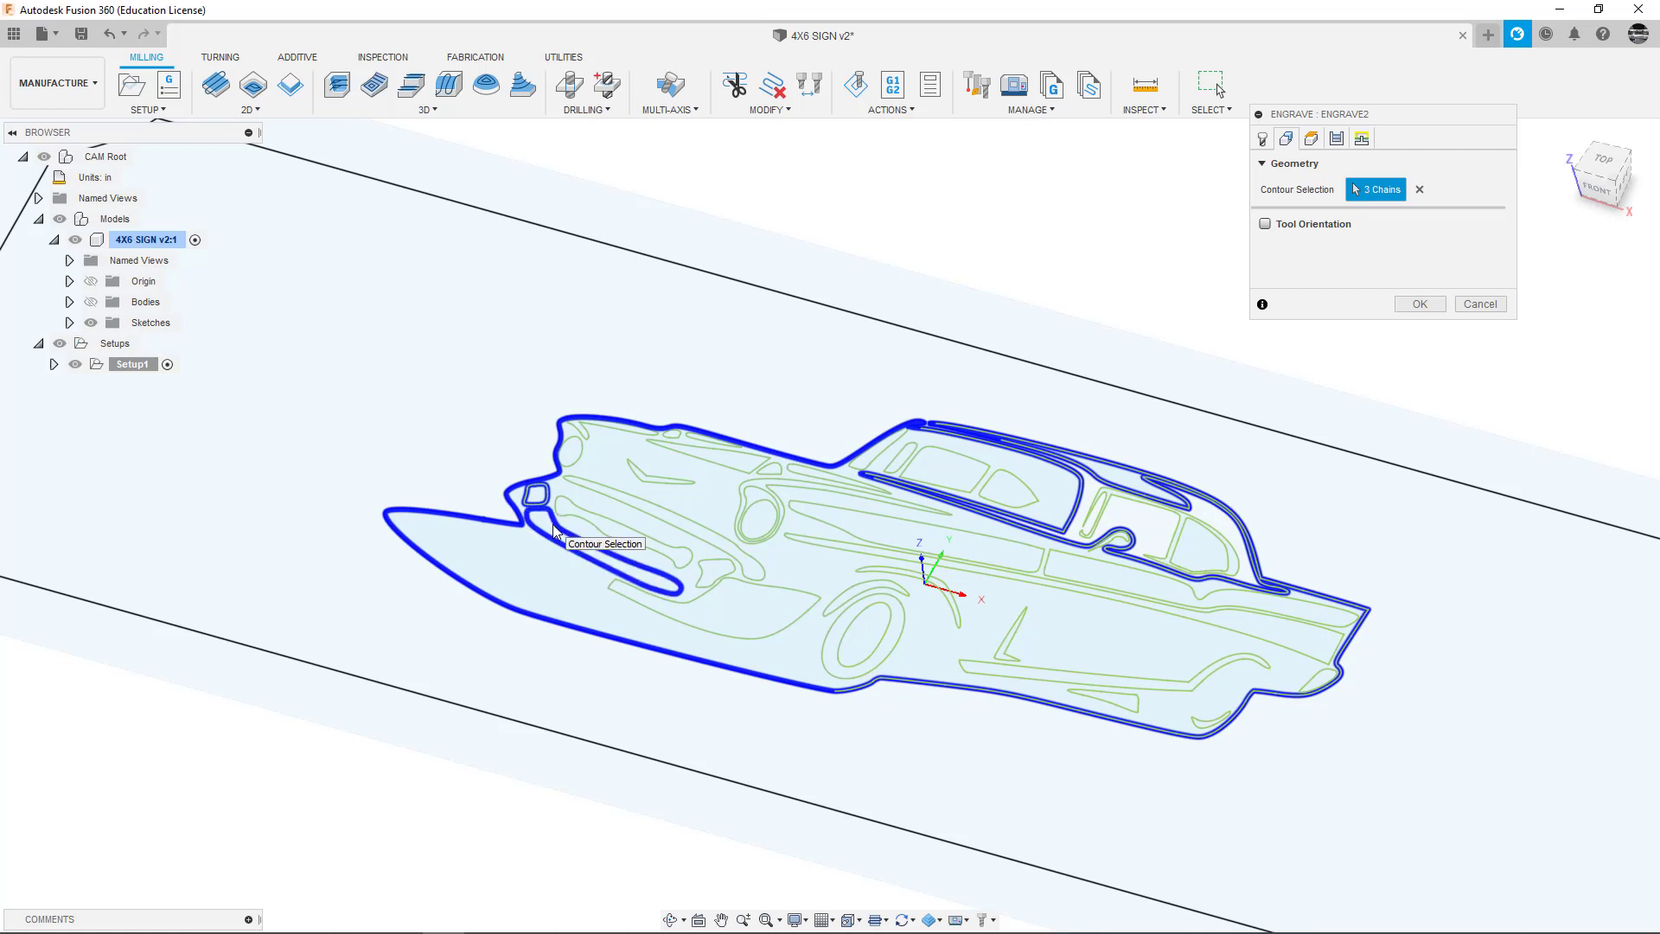
pyautogui.click(623, 593)
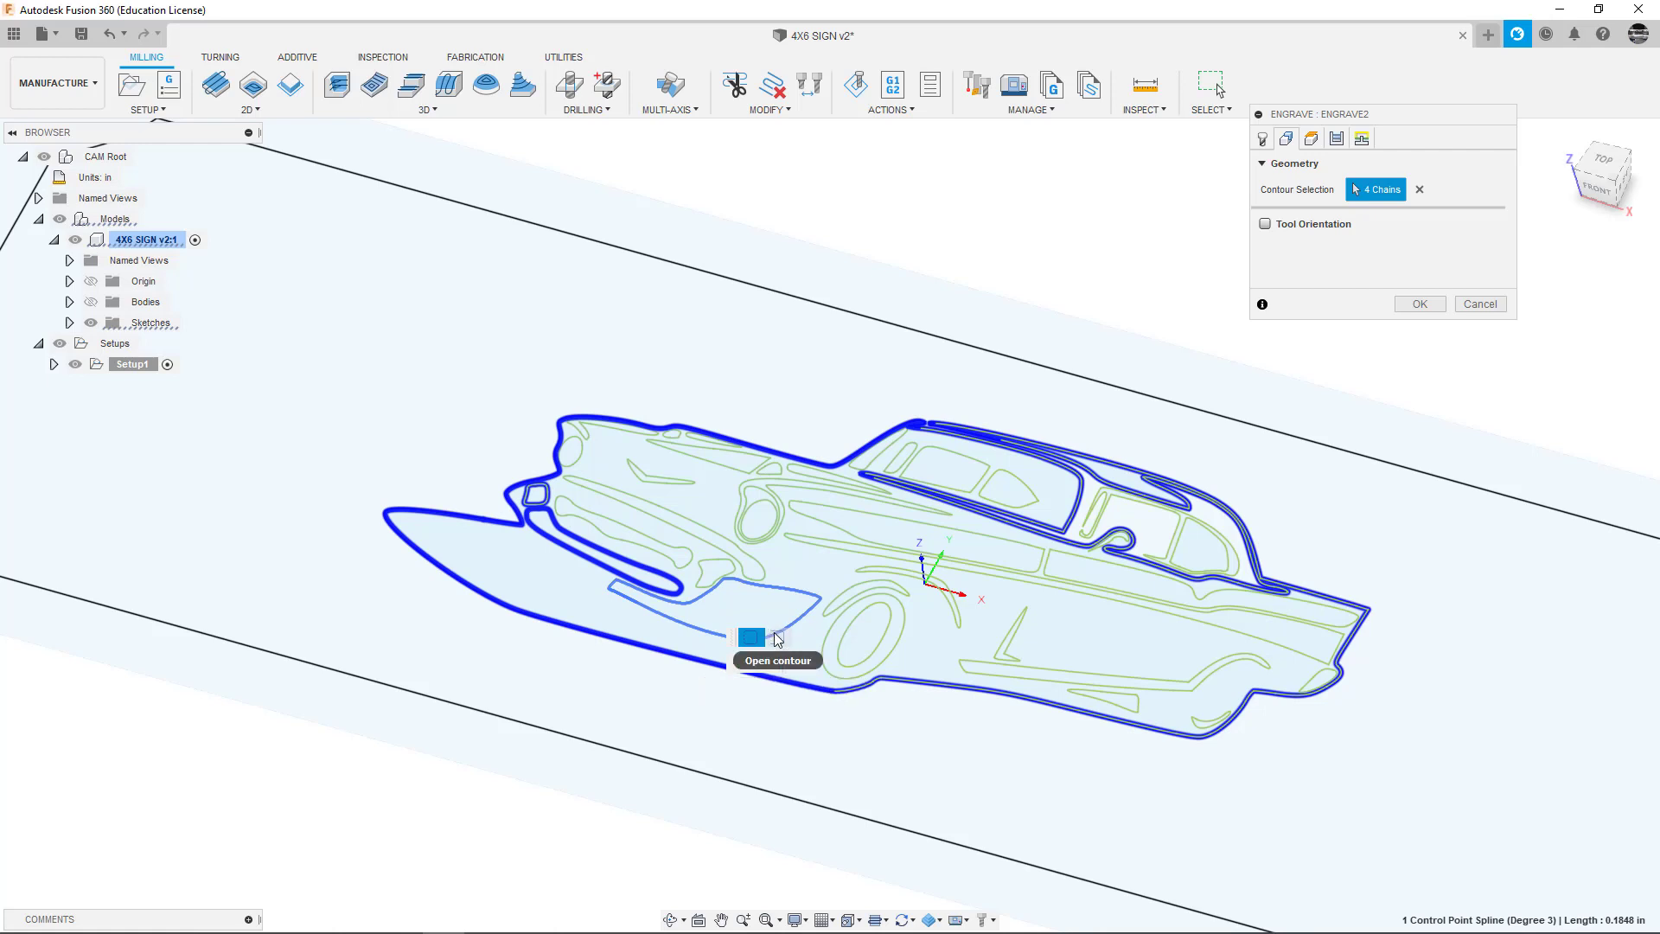
pyautogui.click(739, 672)
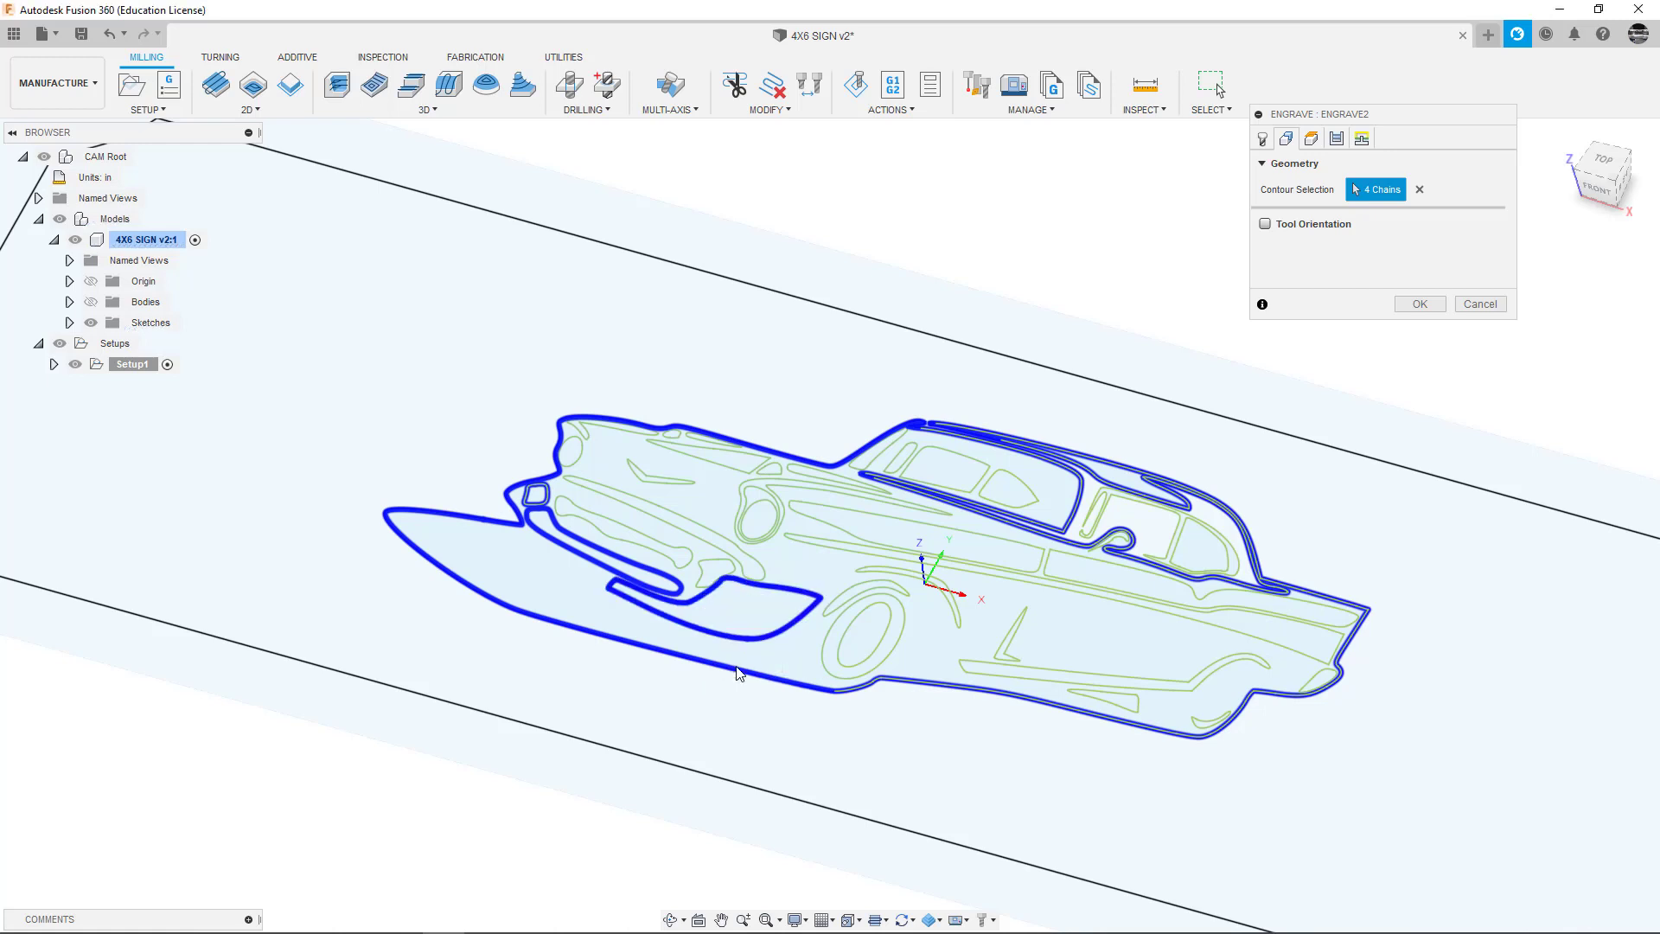
# - Add the bumper end, grille opening, front hood edge, far headlight, hood chevron and far fender contours to the engraving selection
pyautogui.click(701, 582)
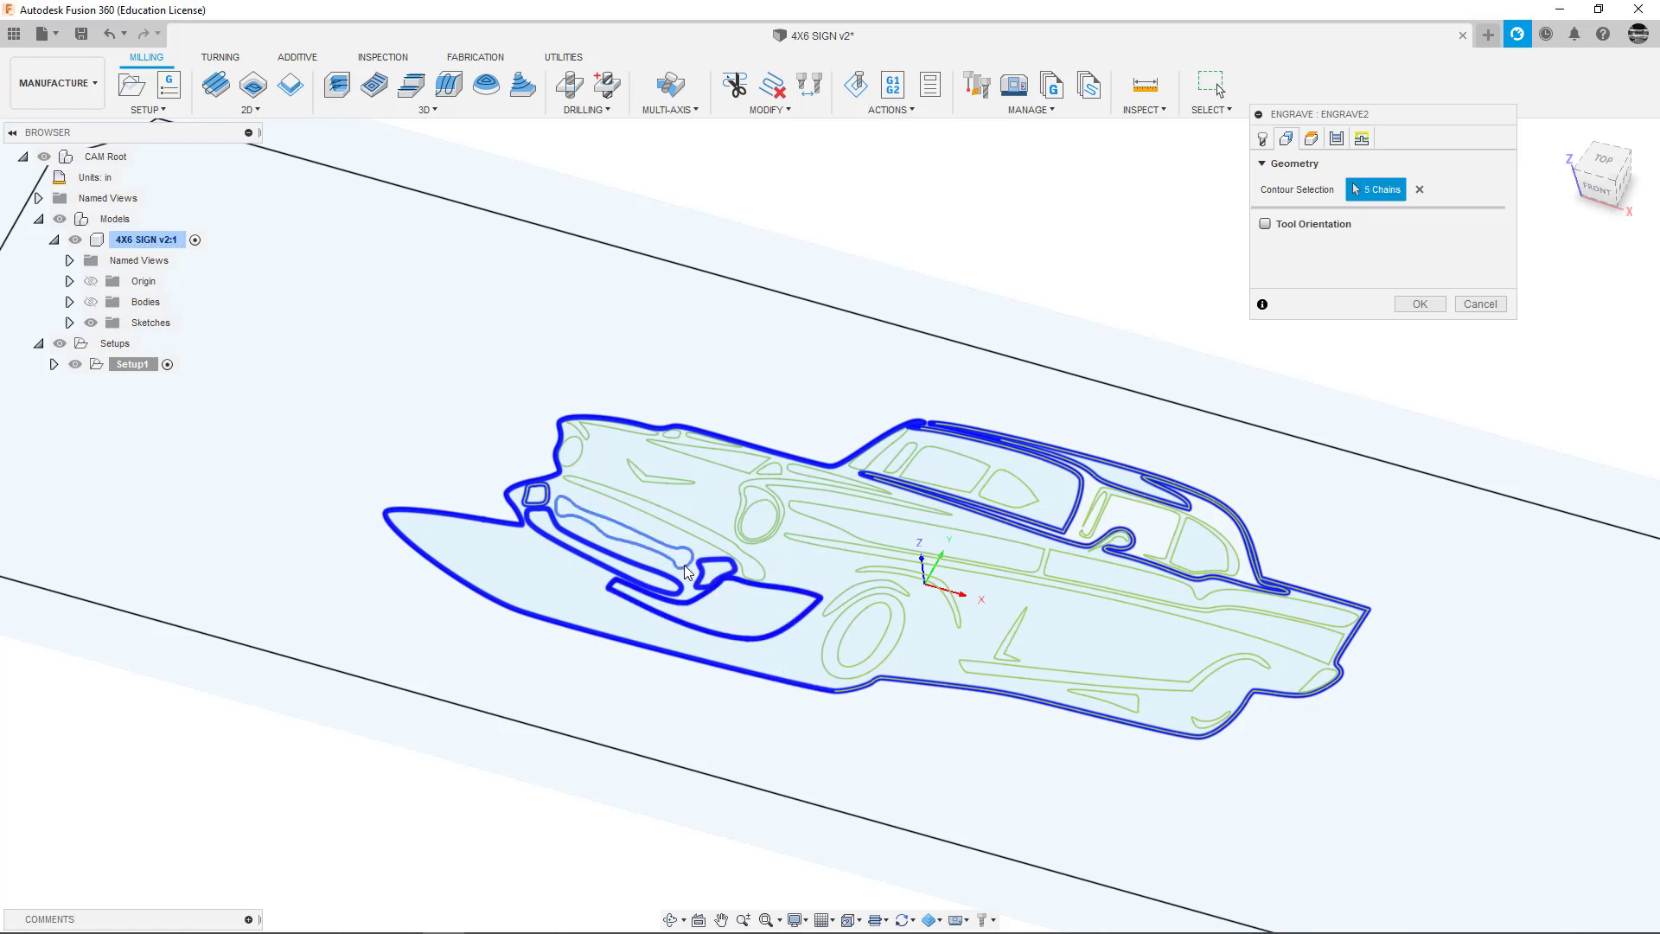
pyautogui.click(683, 563)
pyautogui.click(685, 550)
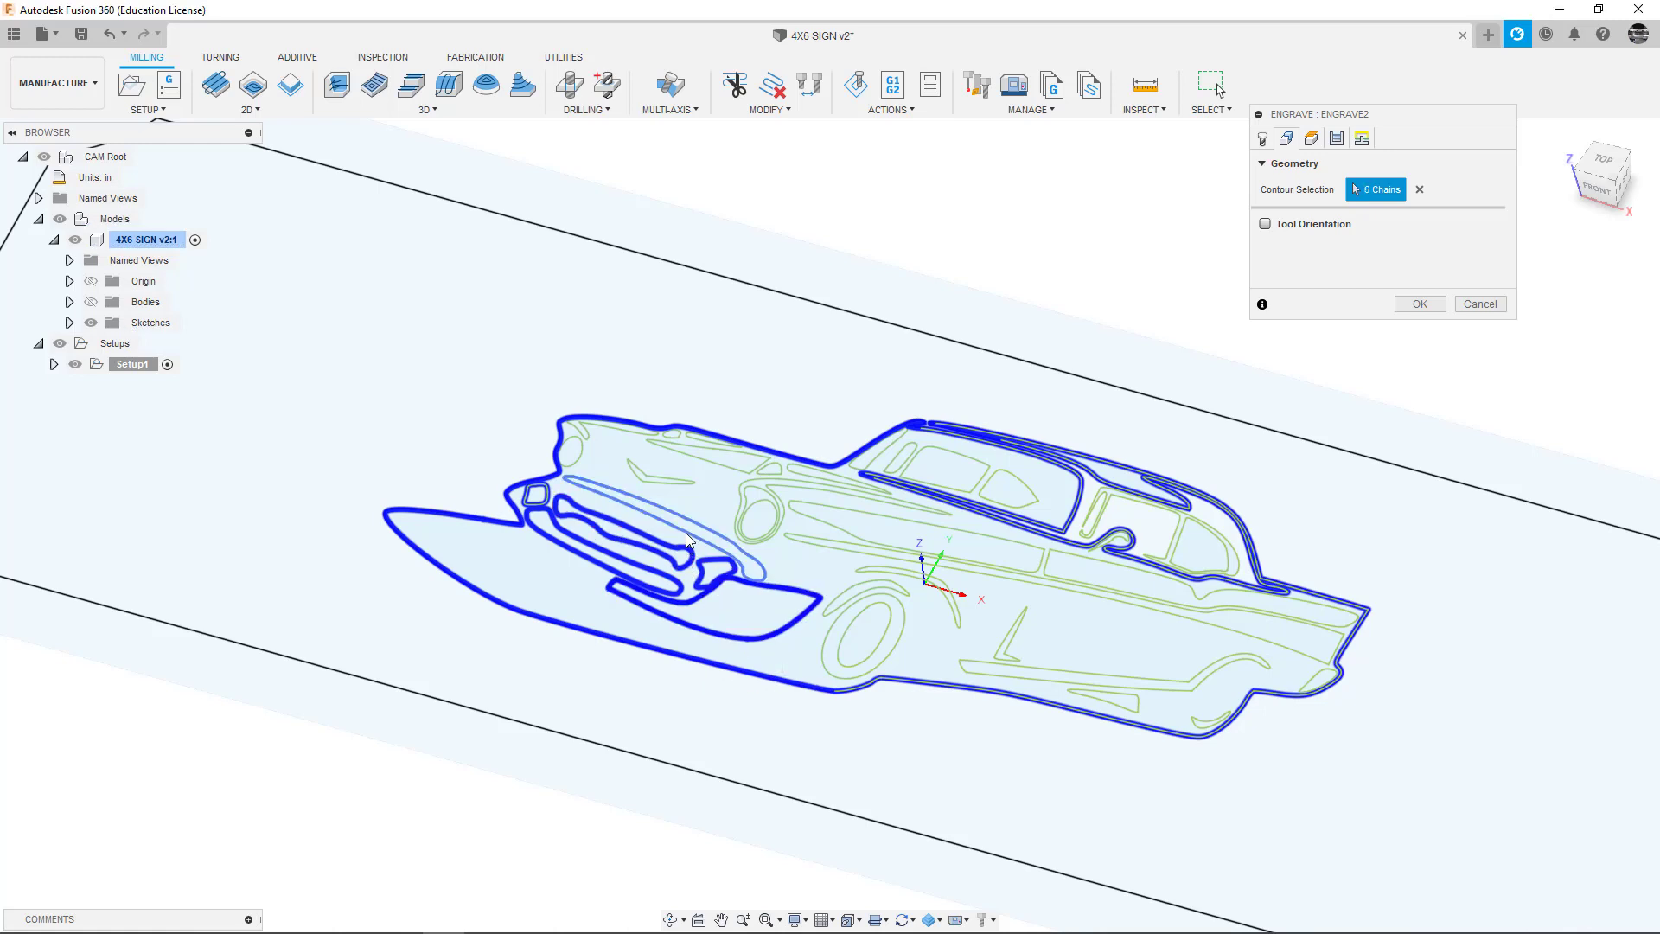
pyautogui.click(577, 448)
pyautogui.click(641, 434)
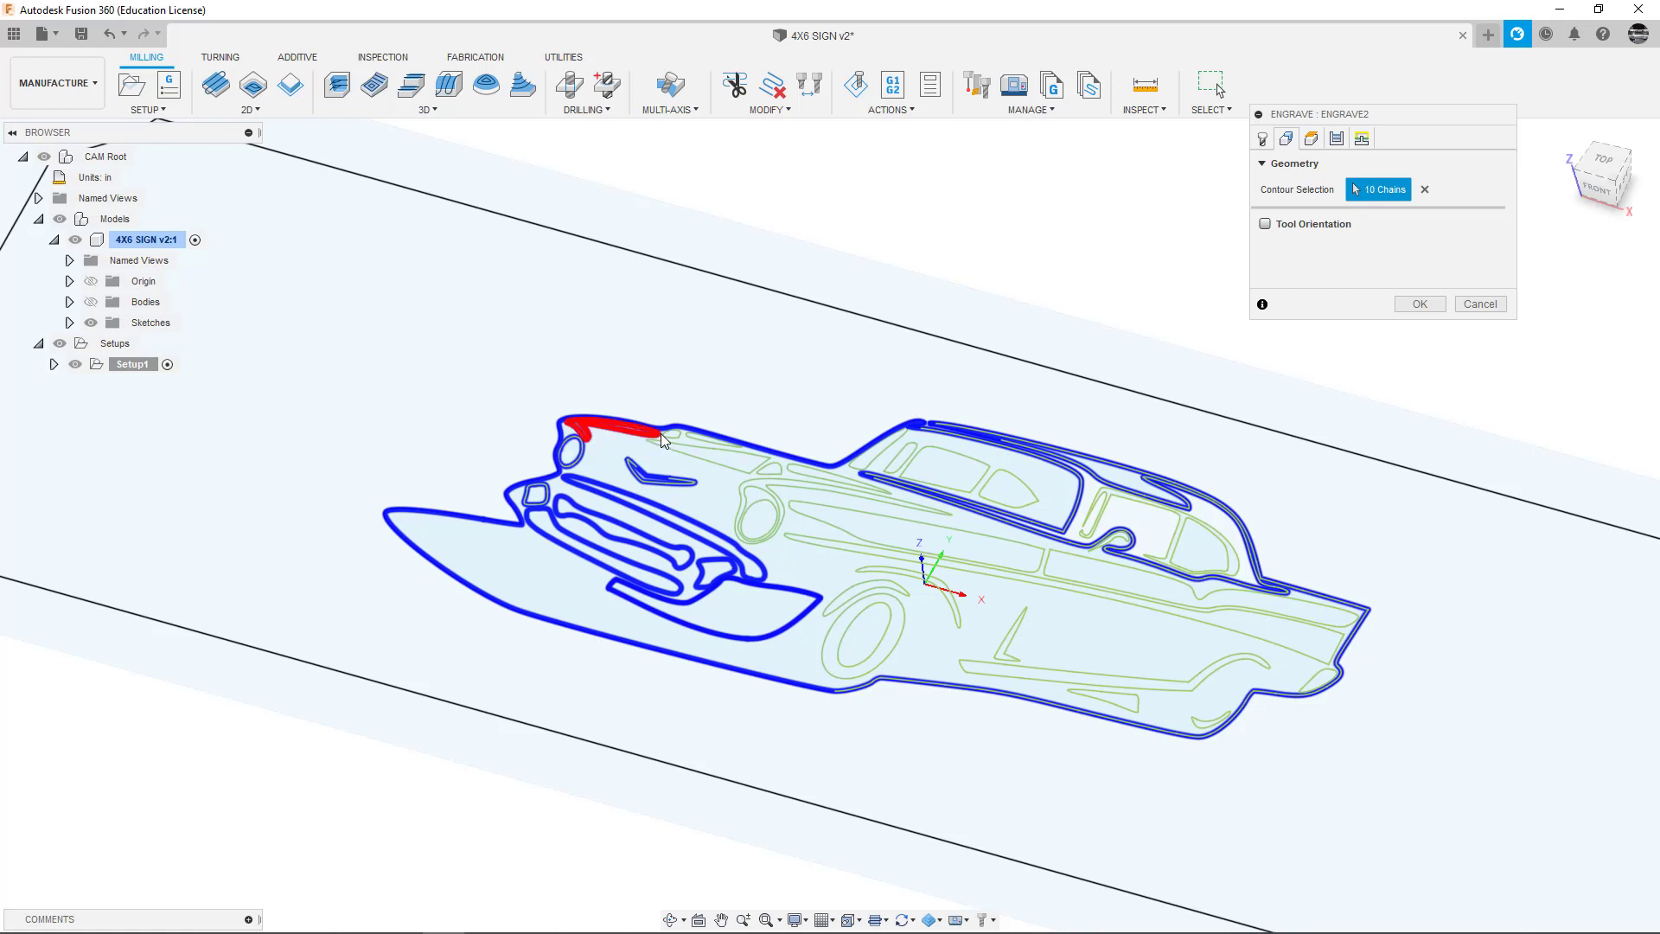
# - Add the hood ornament, the hood highlights and the contours at the base of the windshield to the engraving selection
pyautogui.click(675, 435)
pyautogui.click(683, 449)
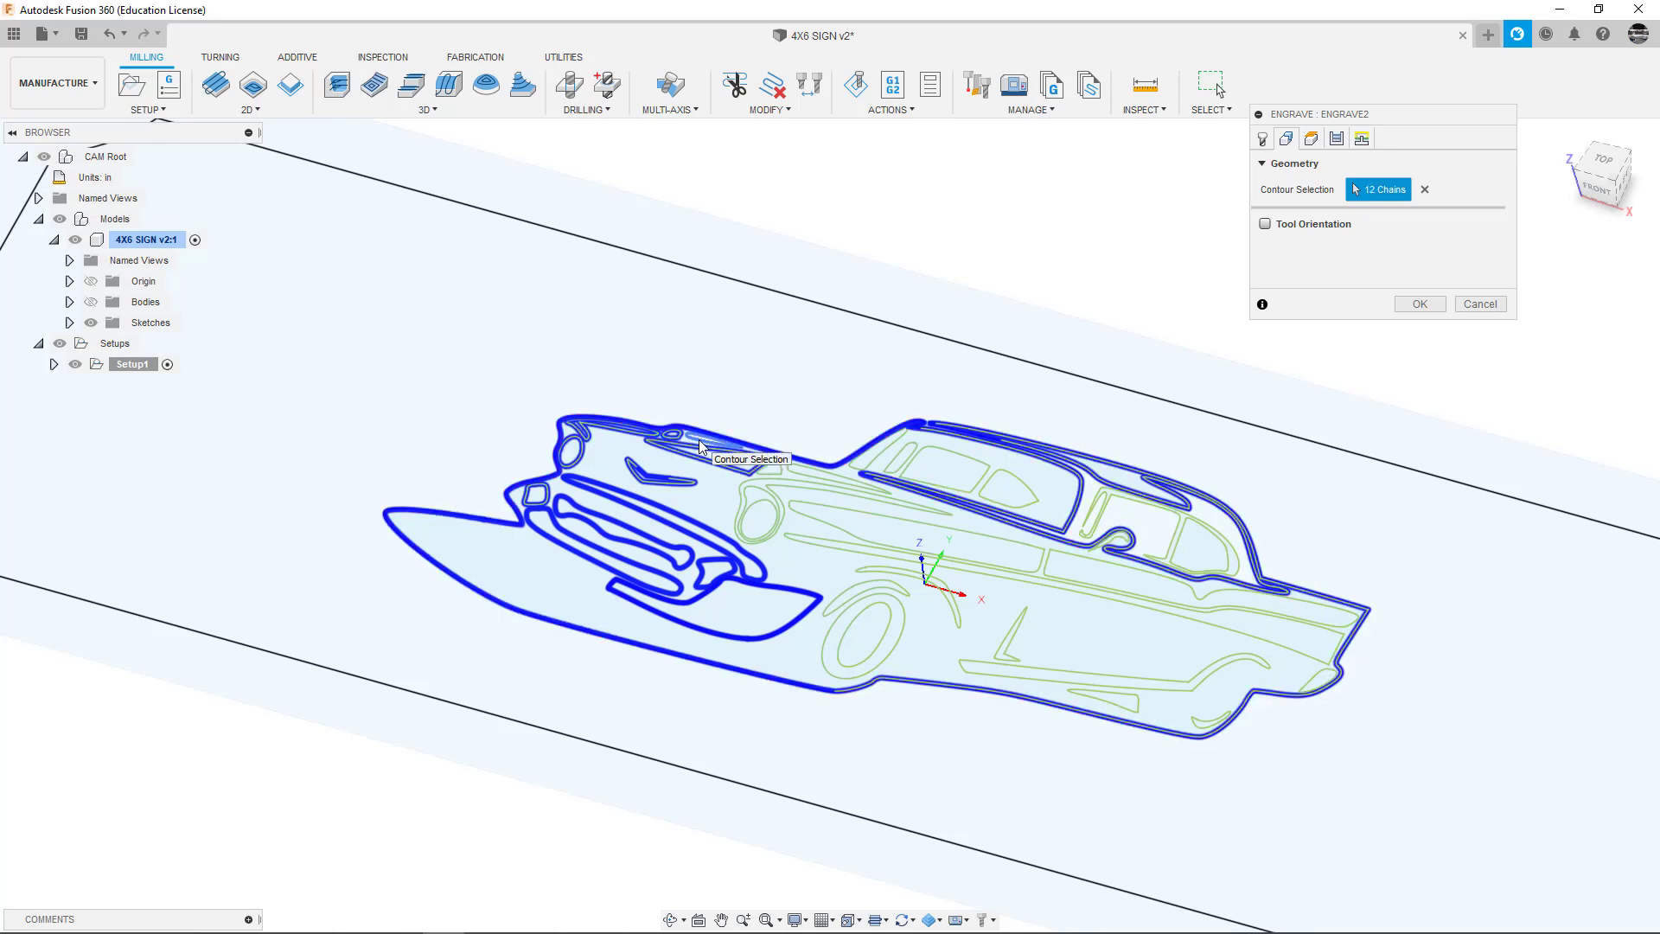
pyautogui.click(699, 440)
pyautogui.click(775, 473)
pyautogui.click(811, 474)
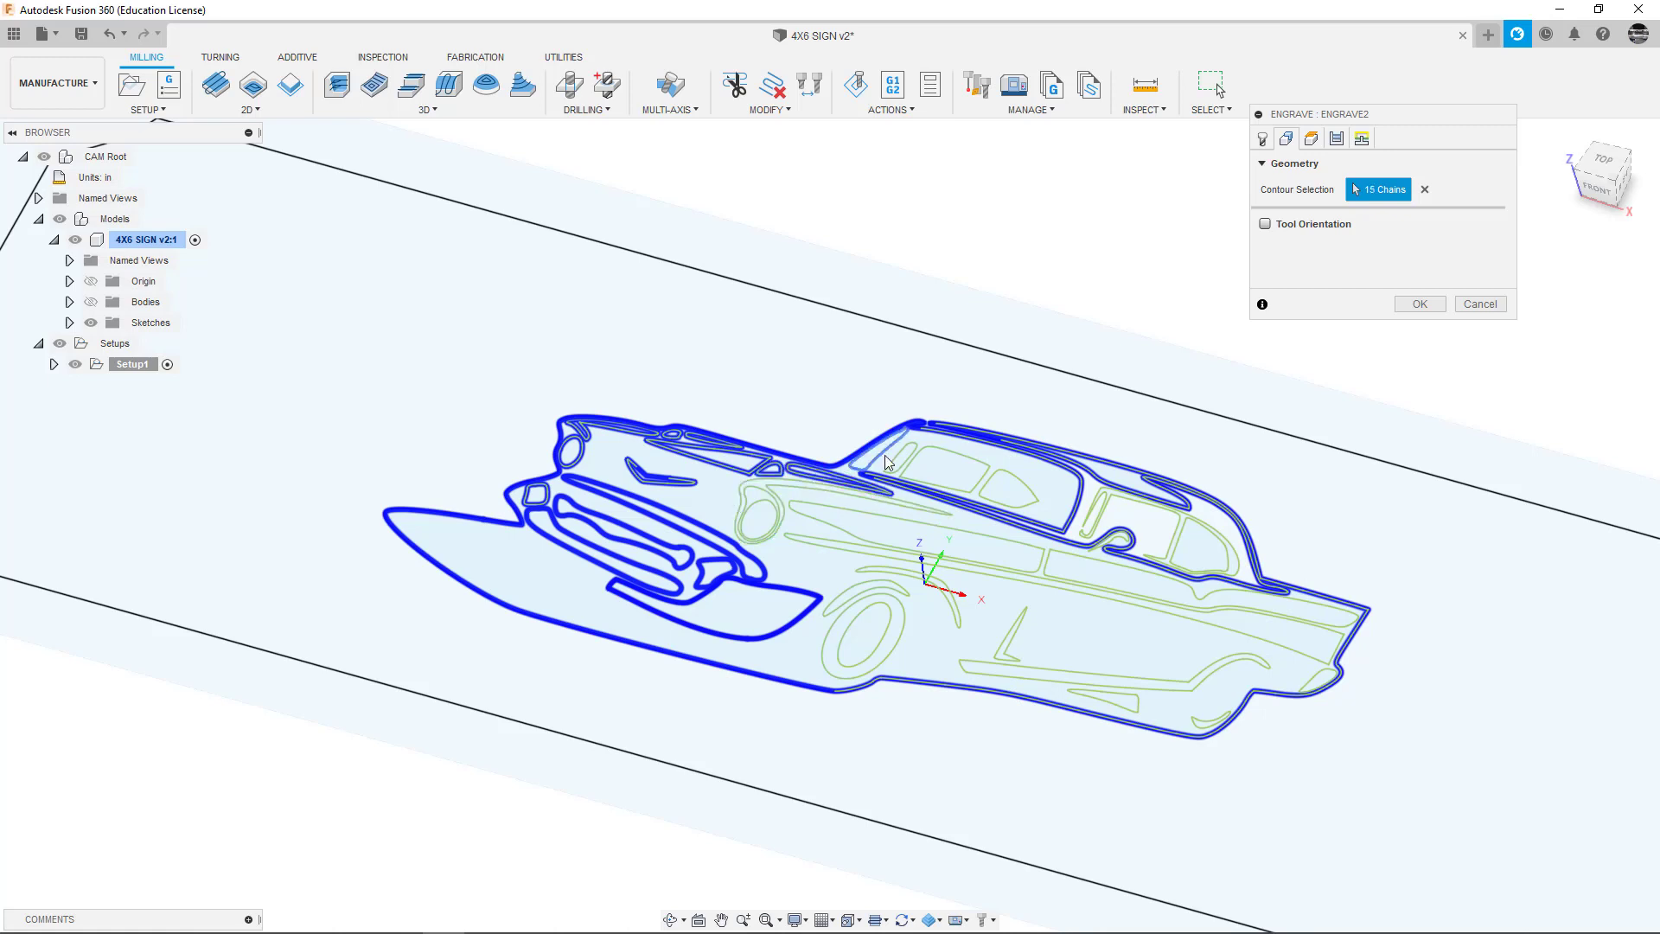
# - Add the windshield frame strips and the two closed shapes inside the windshield to the engraving selection
pyautogui.click(884, 456)
pyautogui.click(897, 459)
pyautogui.click(915, 462)
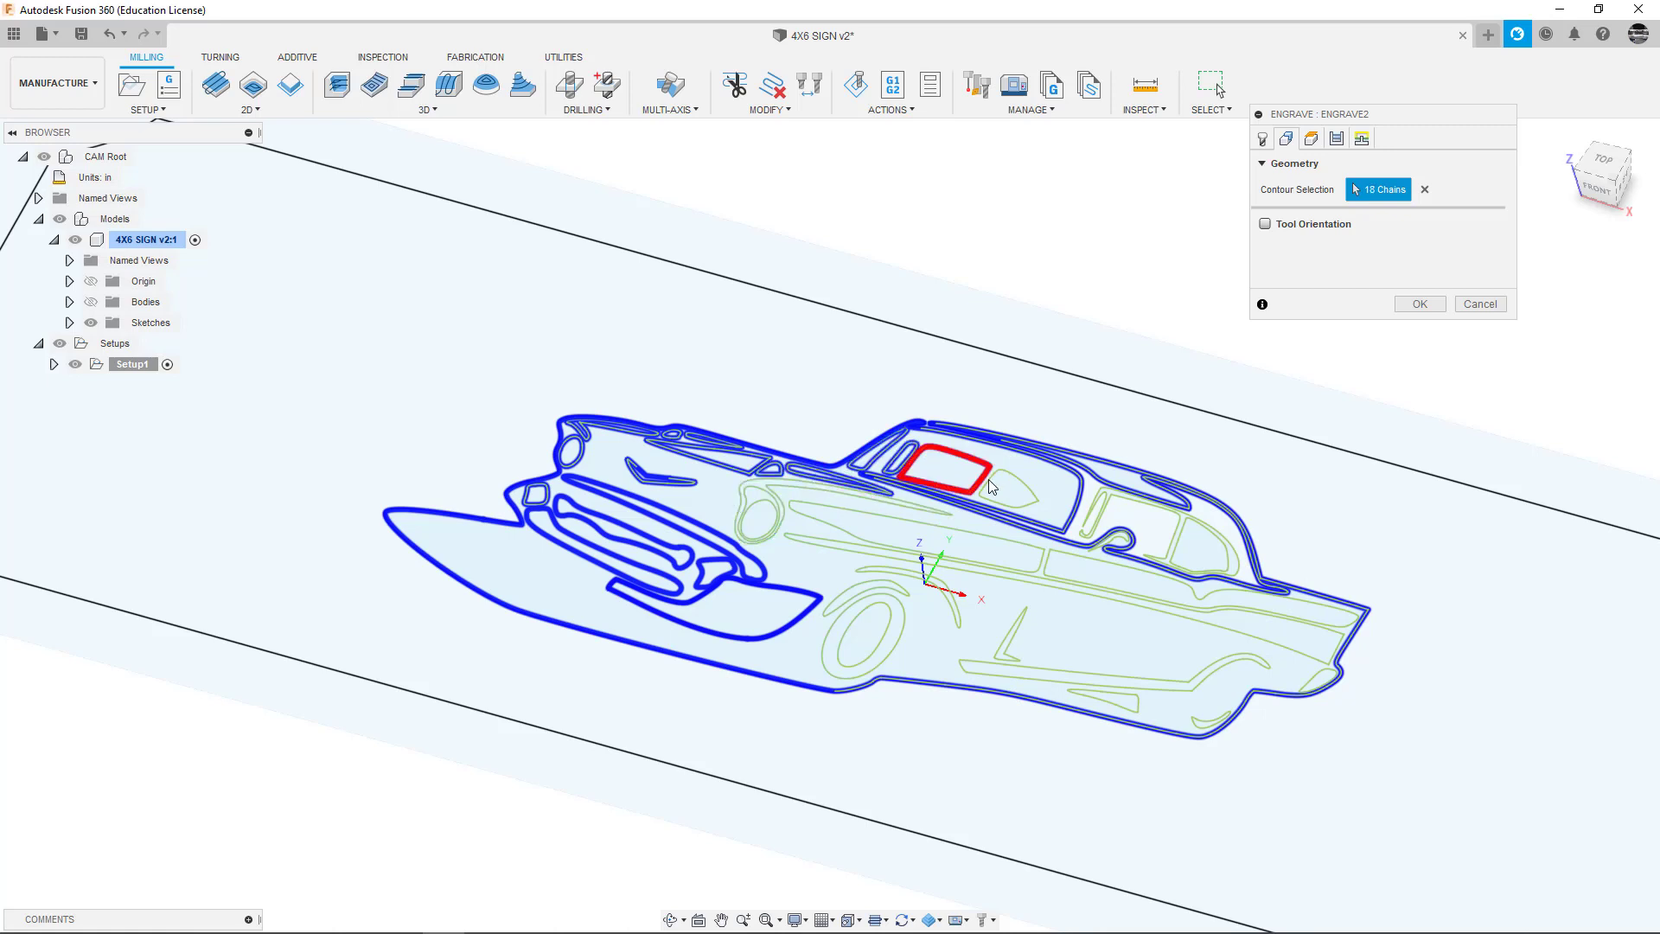
pyautogui.click(990, 479)
# - Add the near headlight's inner and outer contours, the front fender highlights, the side trim and the front wheel arch to the selection
pyautogui.click(785, 504)
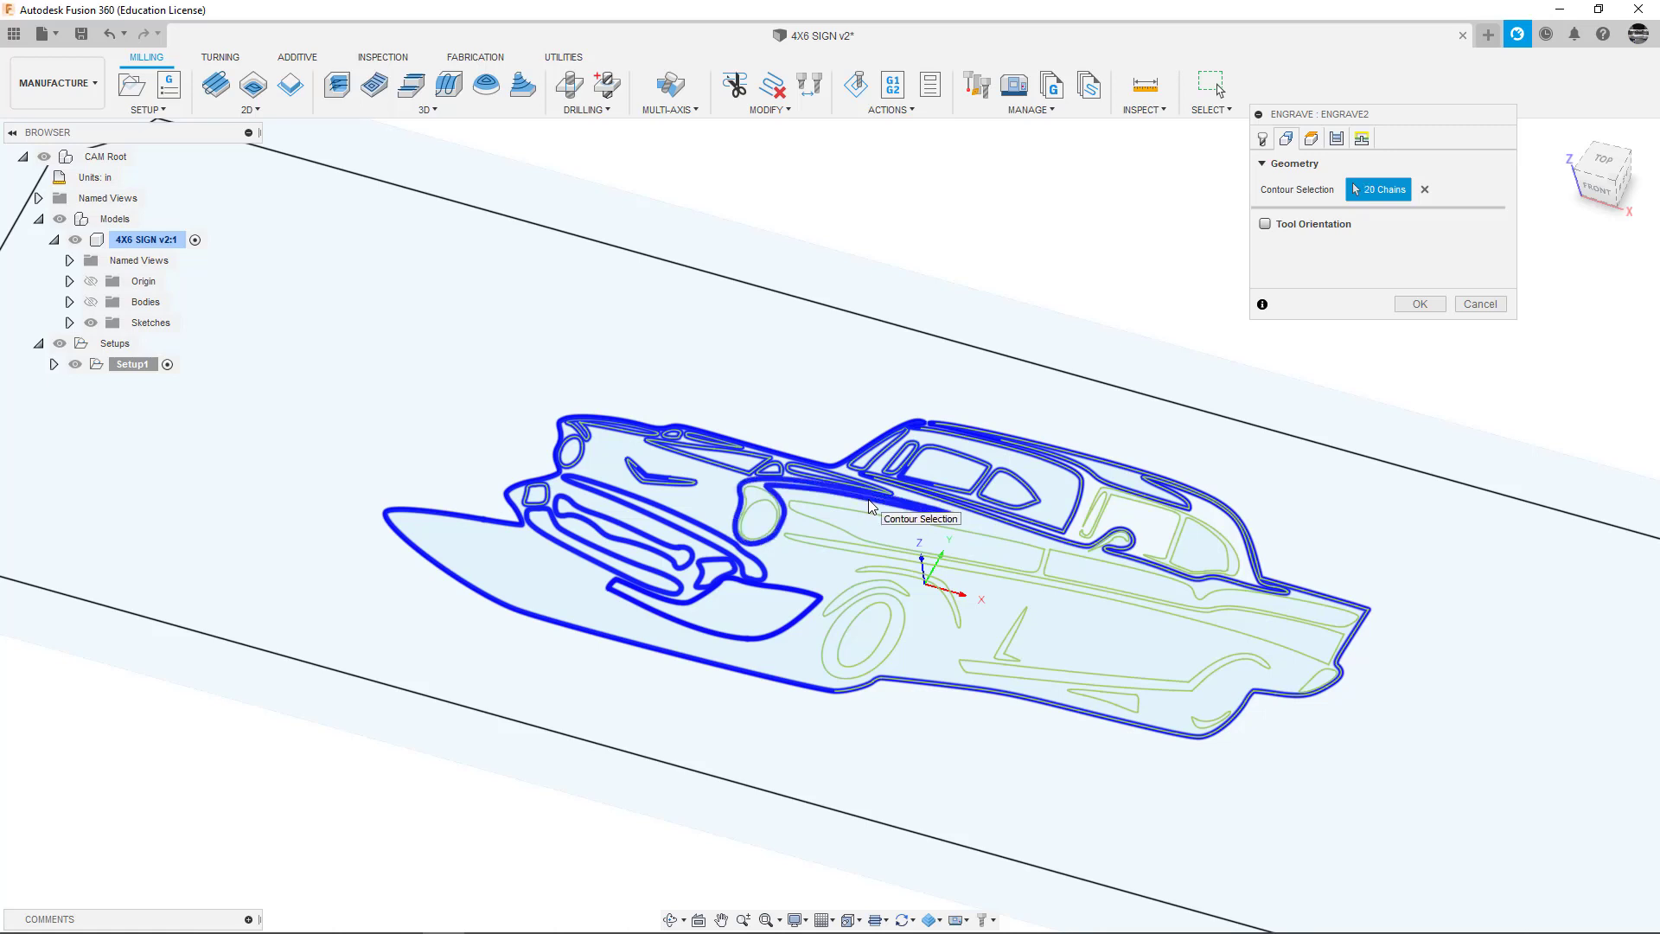
pyautogui.click(871, 507)
pyautogui.click(760, 500)
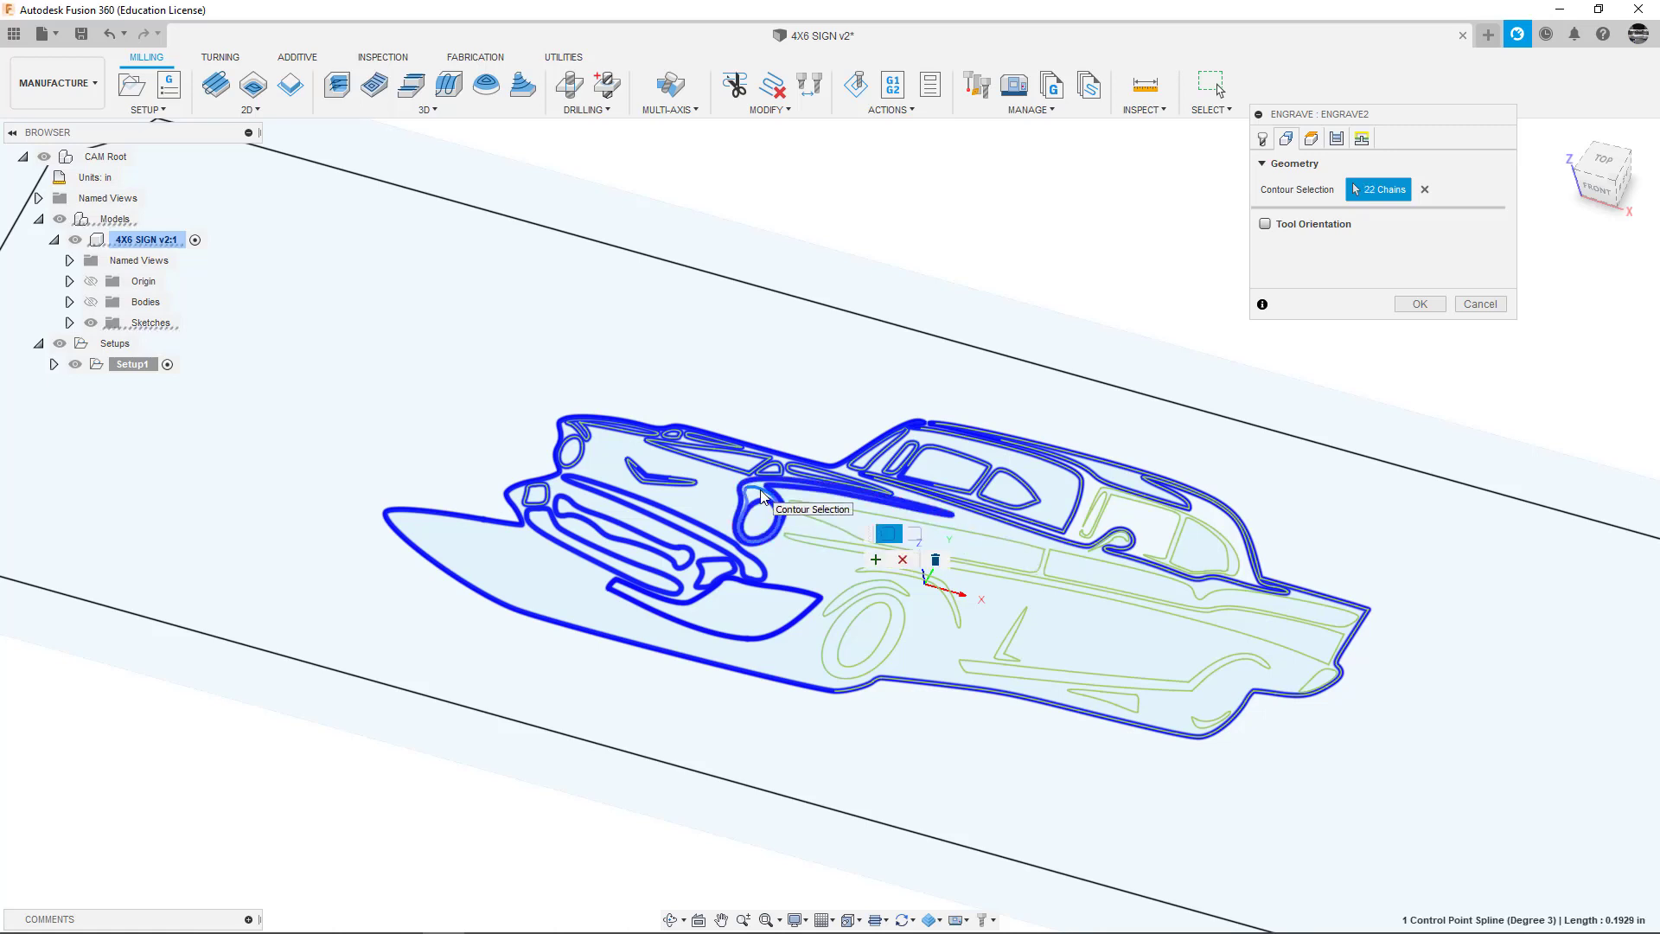
pyautogui.click(836, 543)
pyautogui.click(856, 585)
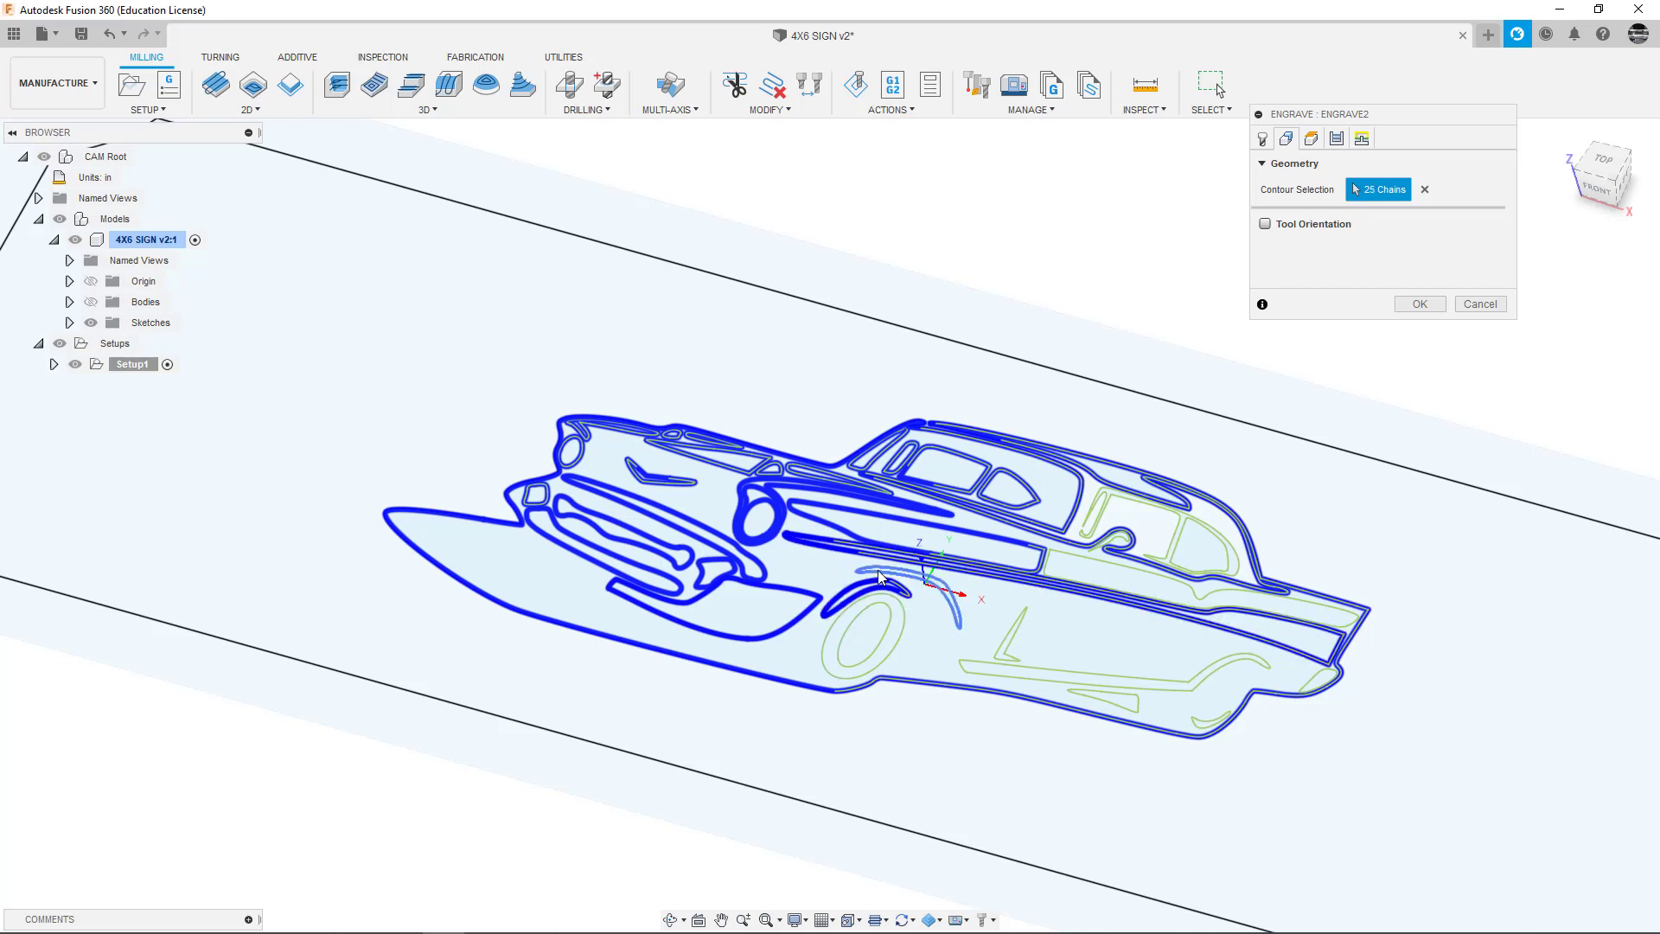
# - Add the curved line behind the front wheel arch and the front wheel's inner and outer rings to the engraving selection
pyautogui.click(878, 569)
pyautogui.click(887, 620)
pyautogui.click(887, 620)
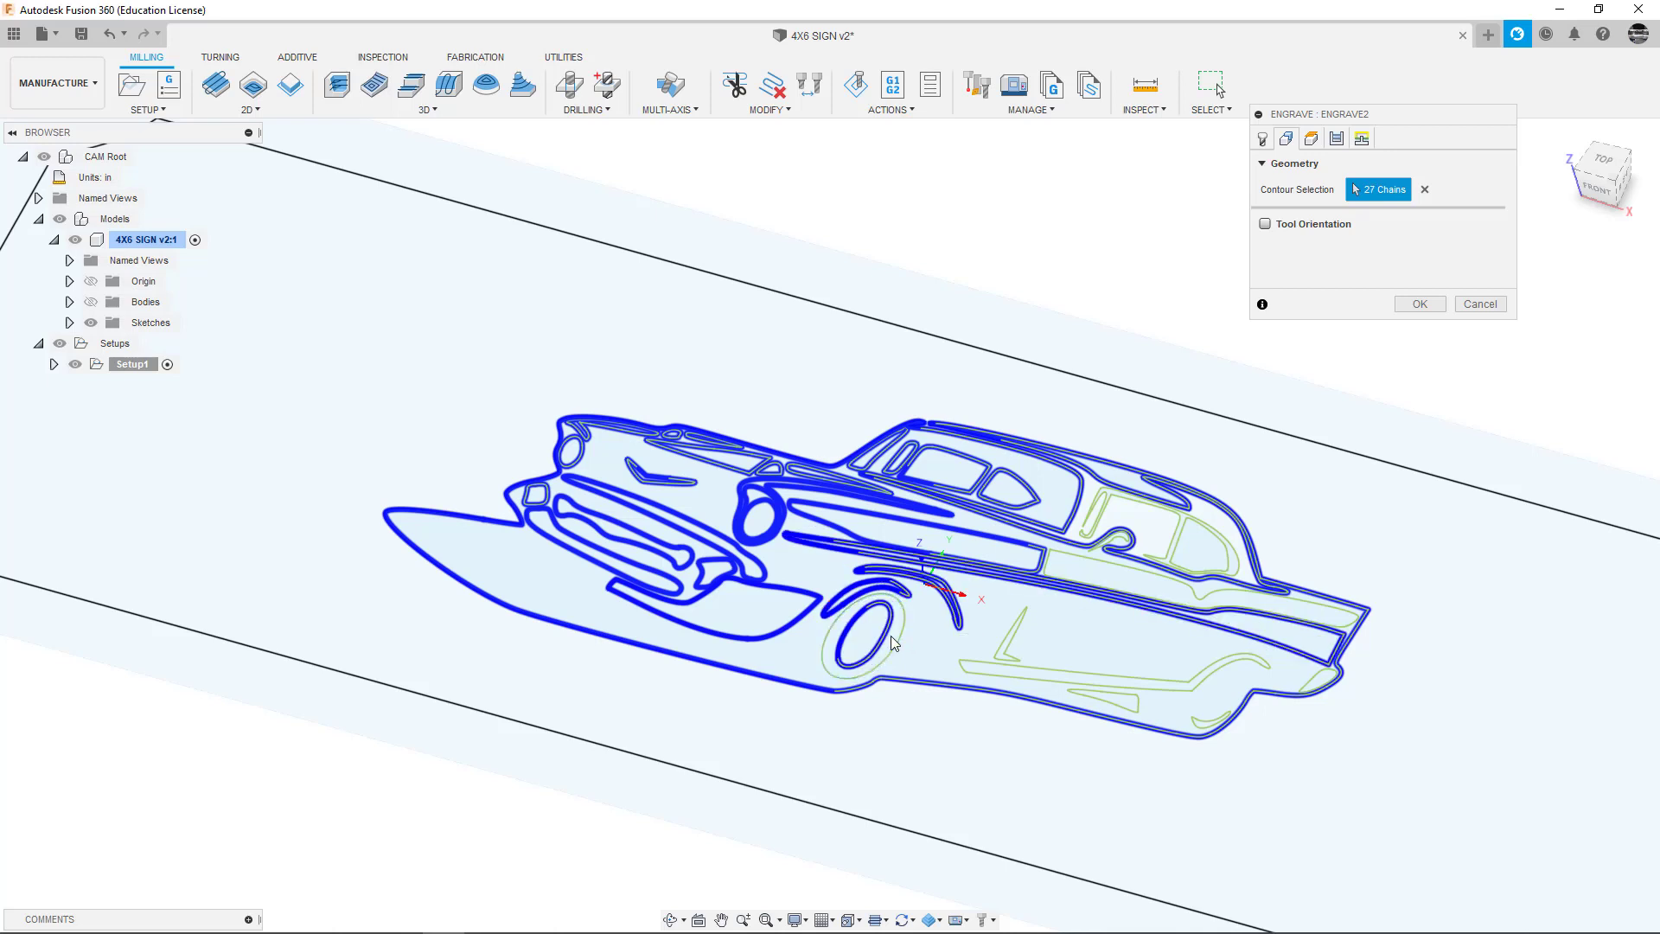
pyautogui.click(894, 643)
# - Add the lower body line, the small shapes above and below it, the rear wheel crescent and the rear bumper end to the selection
pyautogui.click(984, 672)
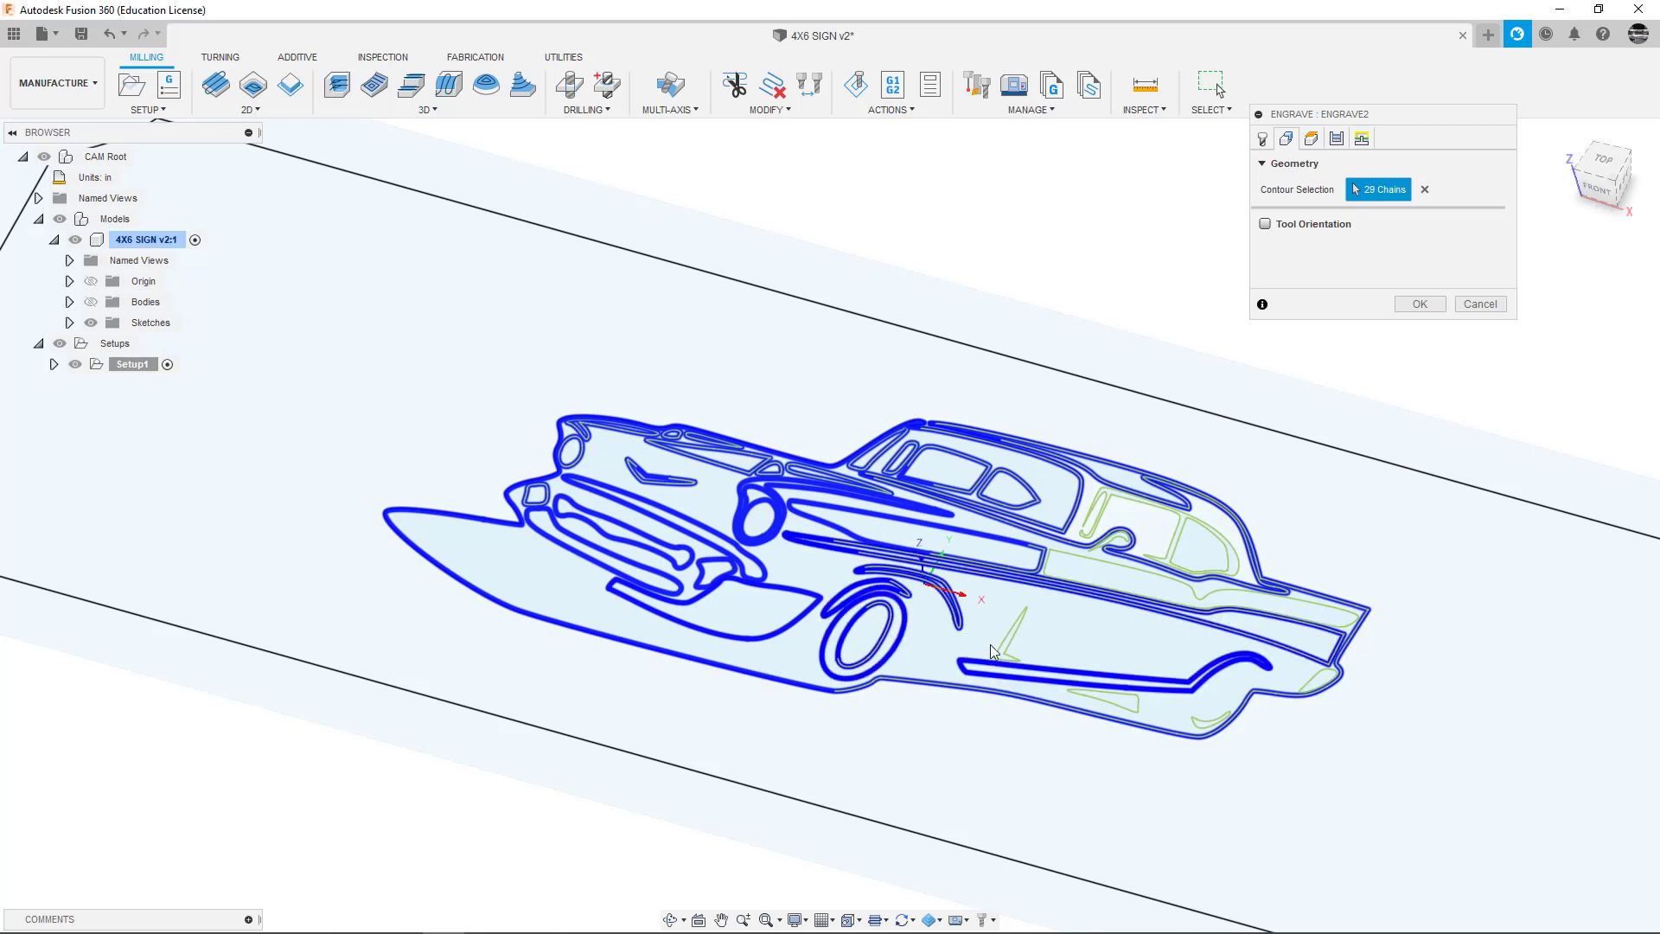
pyautogui.click(1001, 640)
pyautogui.click(1112, 702)
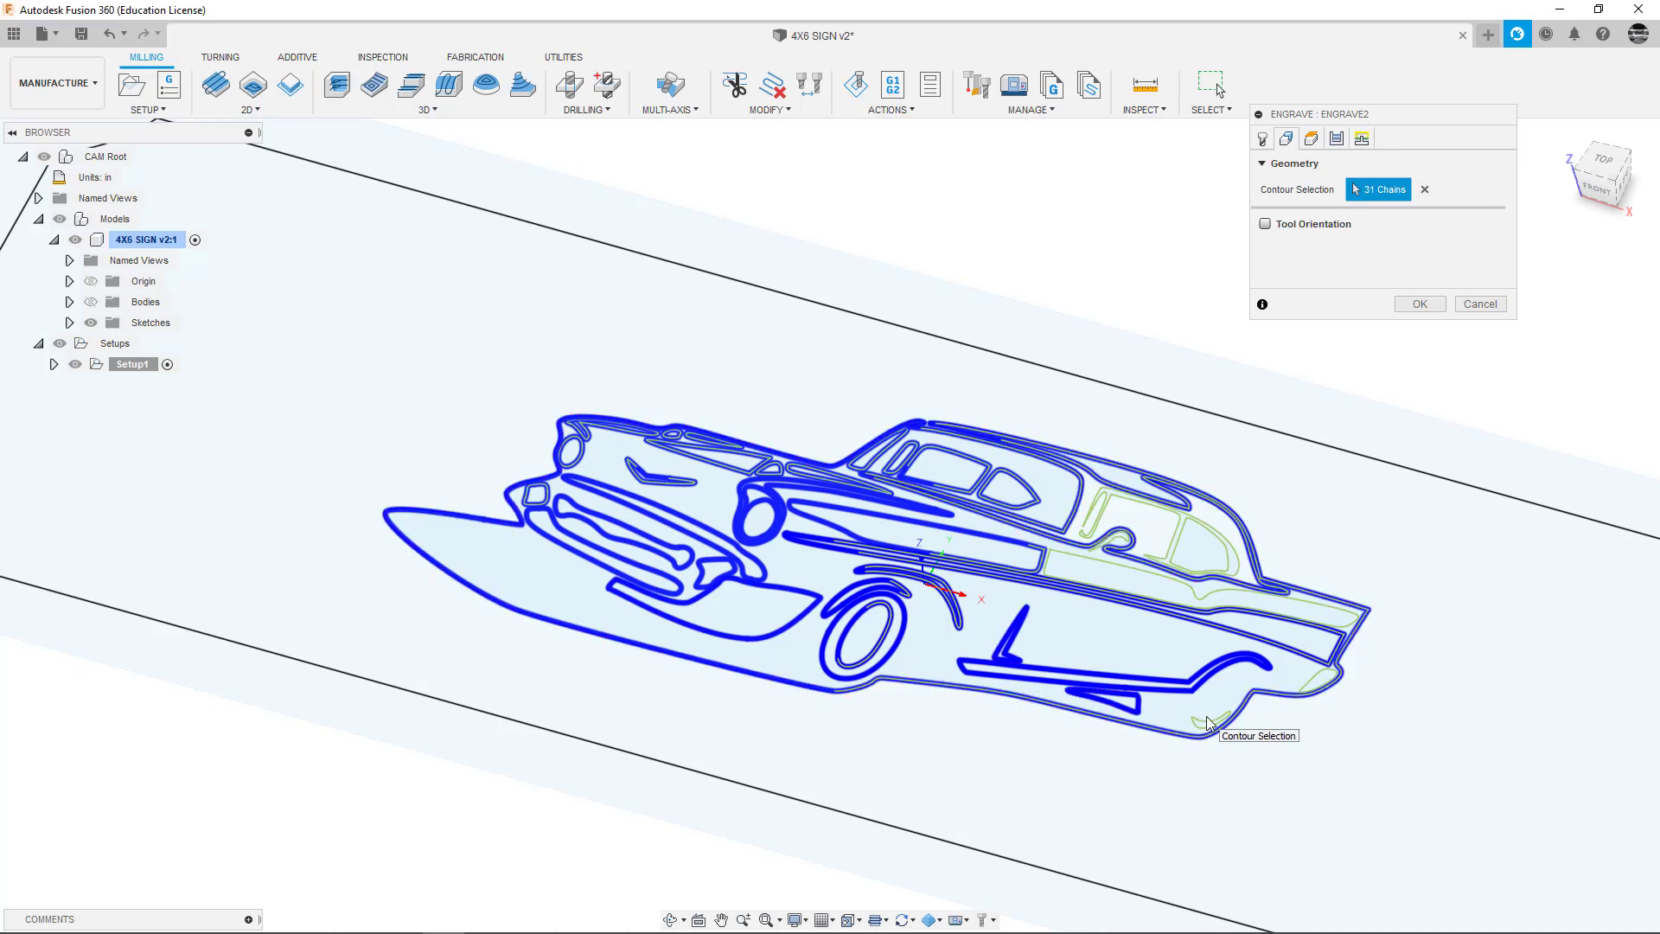
pyautogui.click(1208, 723)
pyautogui.click(1304, 686)
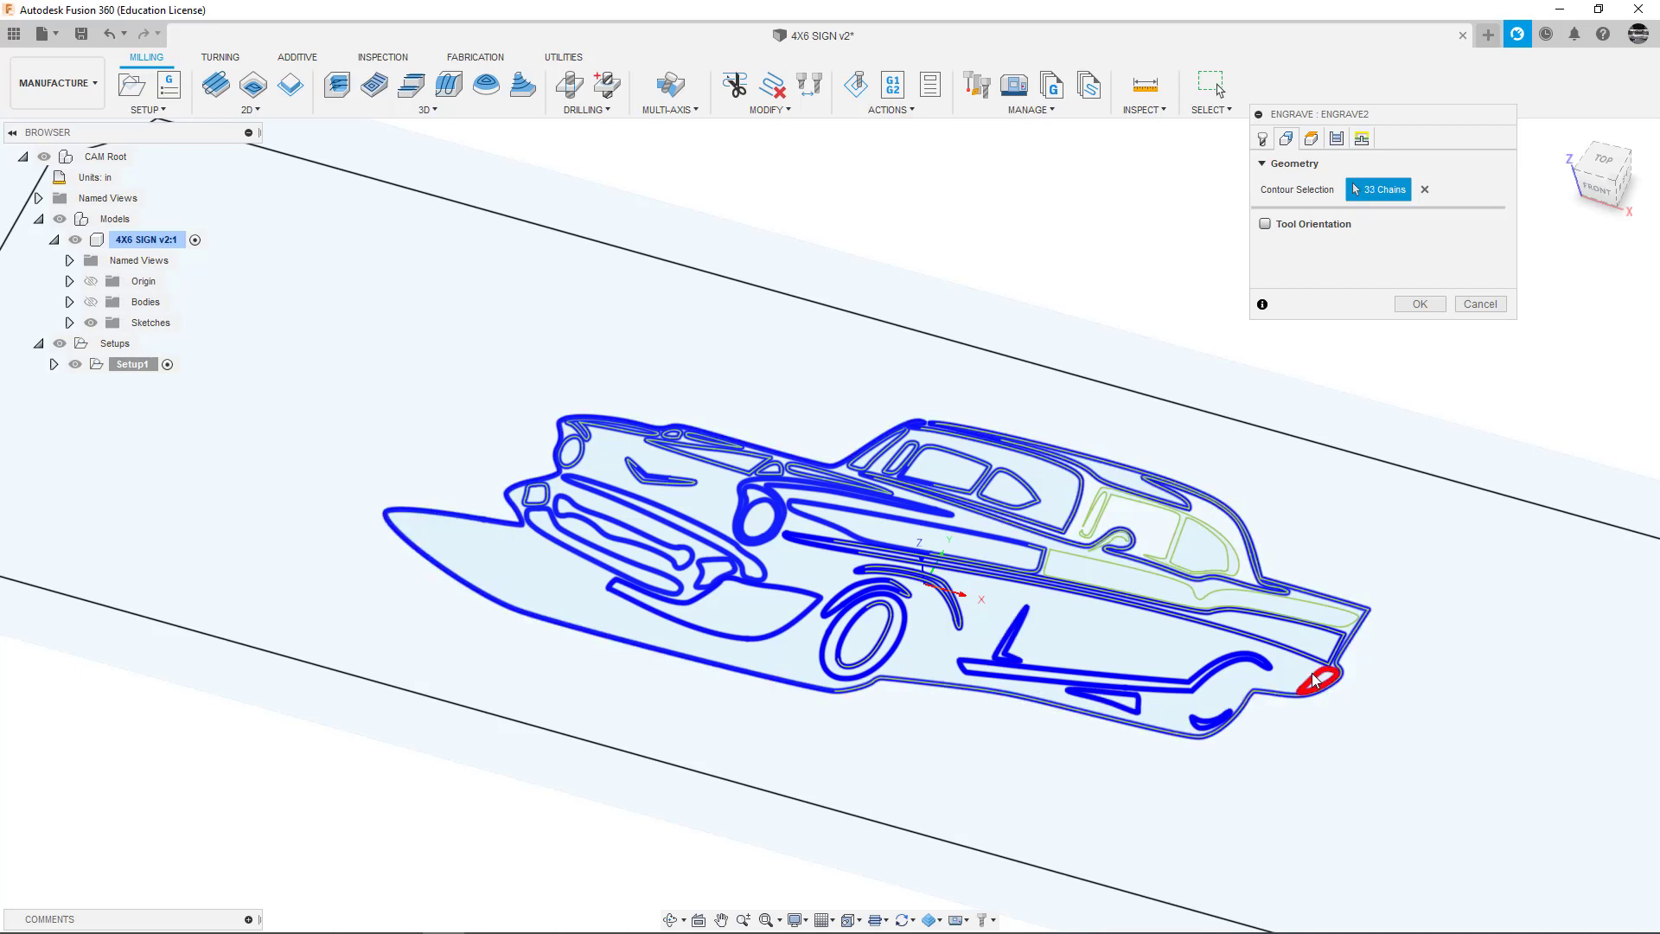
# - Add the rear quarter trim, the side window shapes and the remaining contour beside the hooked window detail to the engraving selection
pyautogui.click(1237, 601)
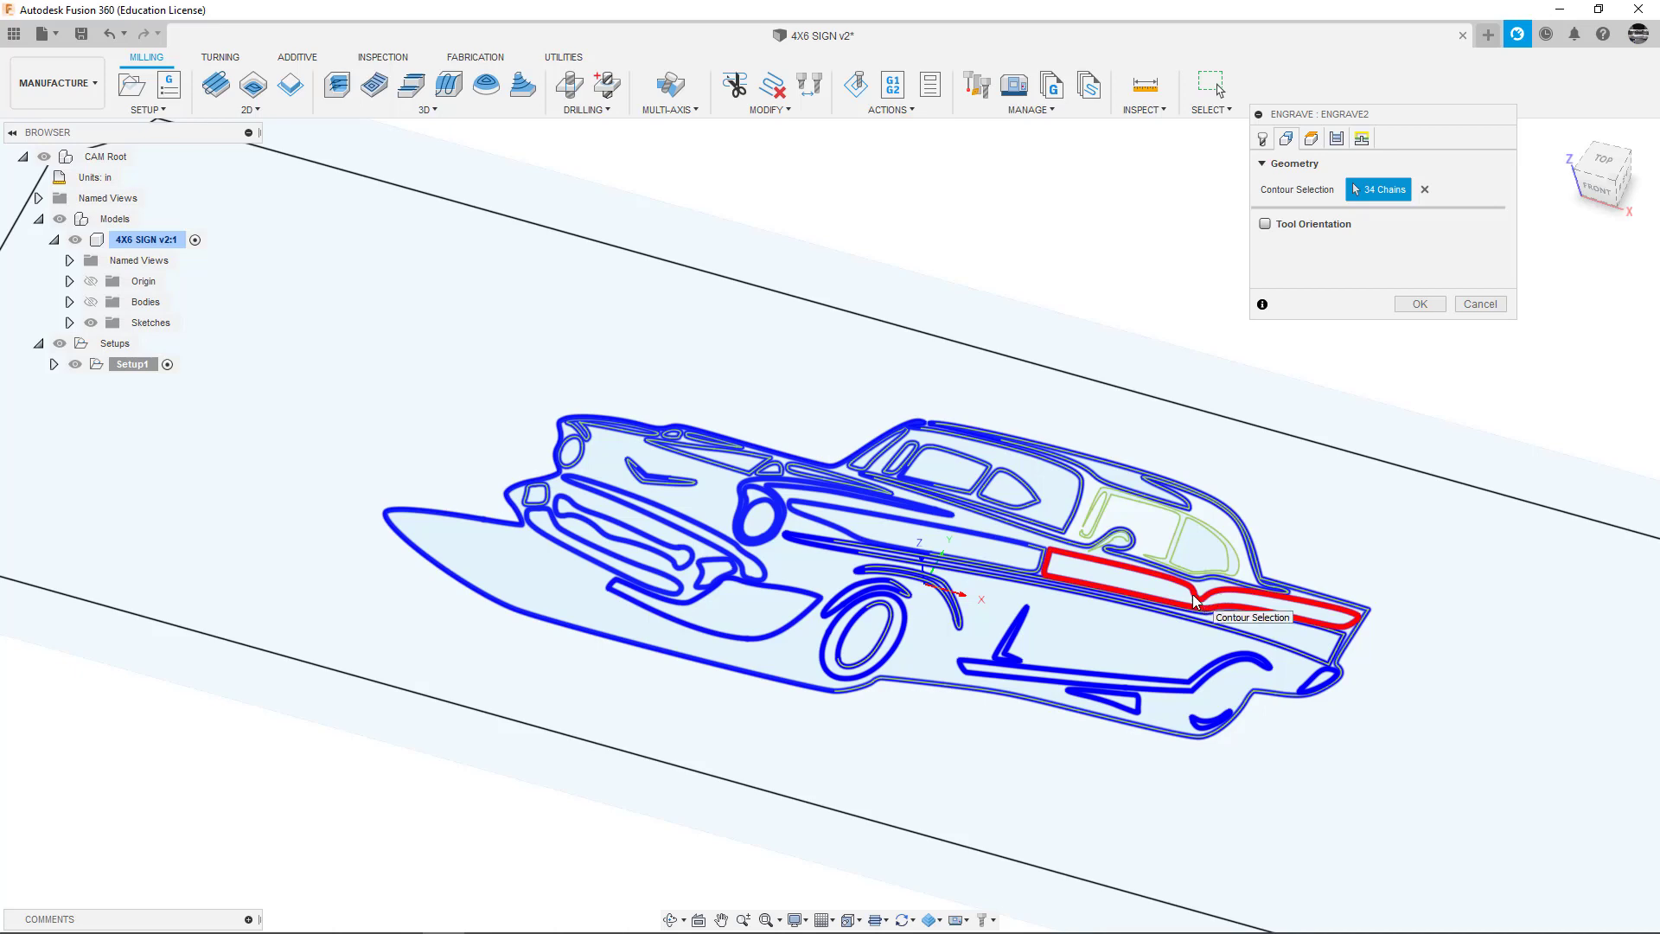
pyautogui.click(1196, 601)
pyautogui.click(1223, 546)
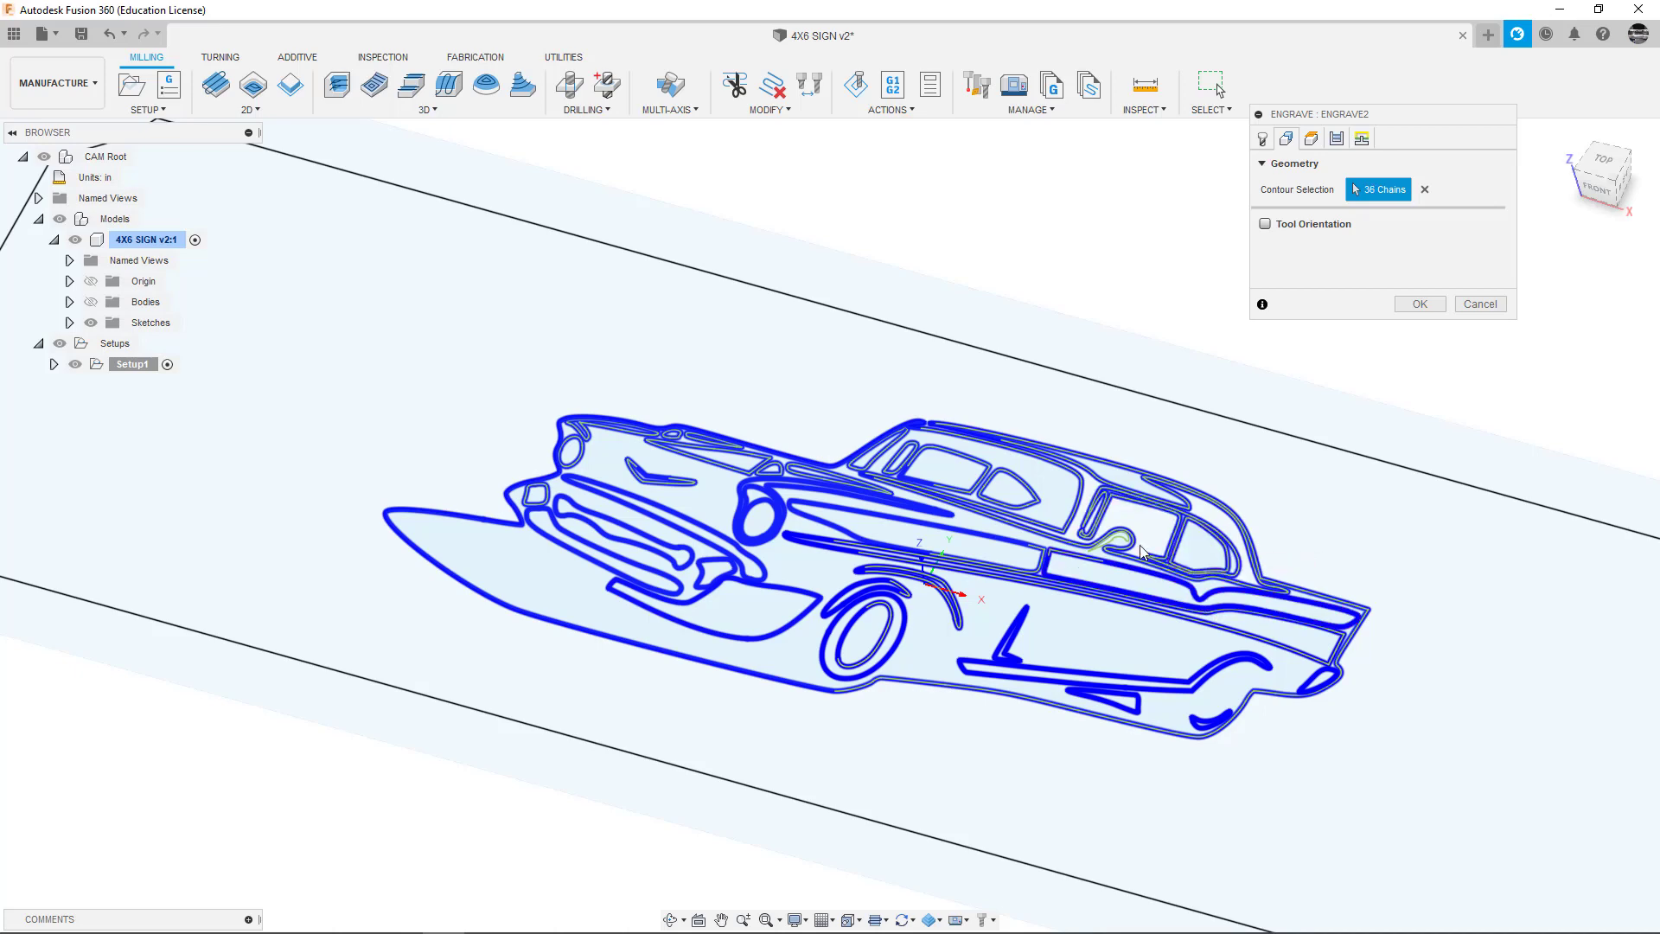
pyautogui.click(1115, 544)
# - Show the sign's bodies again and open the engrave operation's height settings
pyautogui.keyDown('shift'); pyautogui.moveTo(1037, 737); pyautogui.dragTo(1035, 746, button='middle'); pyautogui.keyUp('shift')
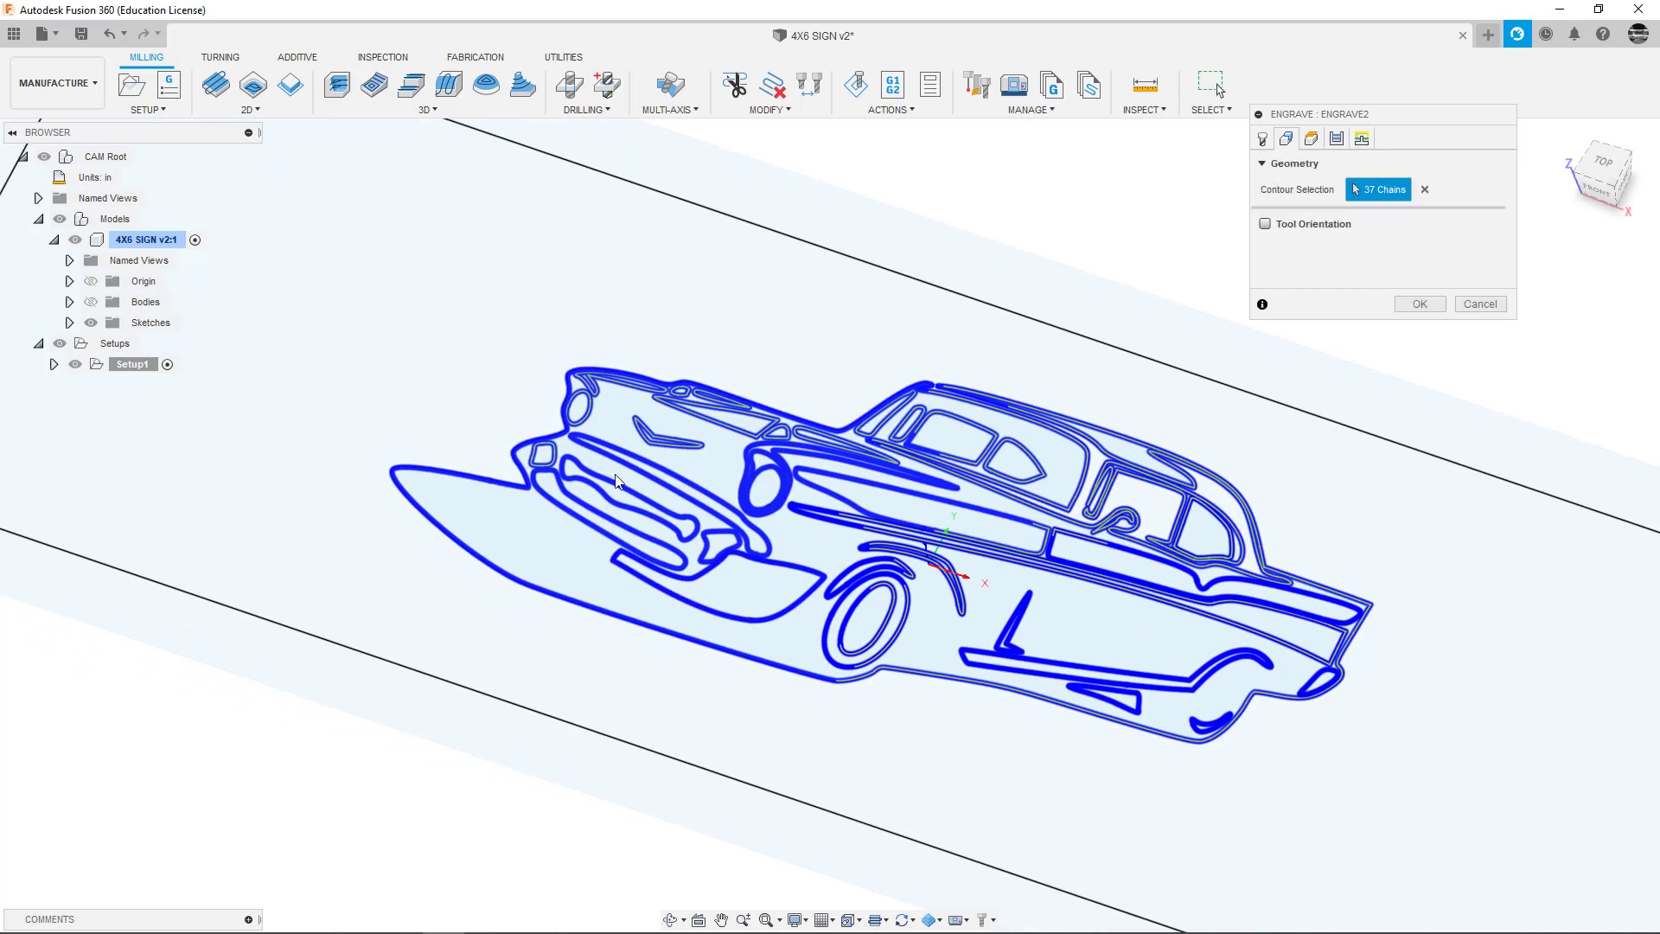
pyautogui.click(90, 300)
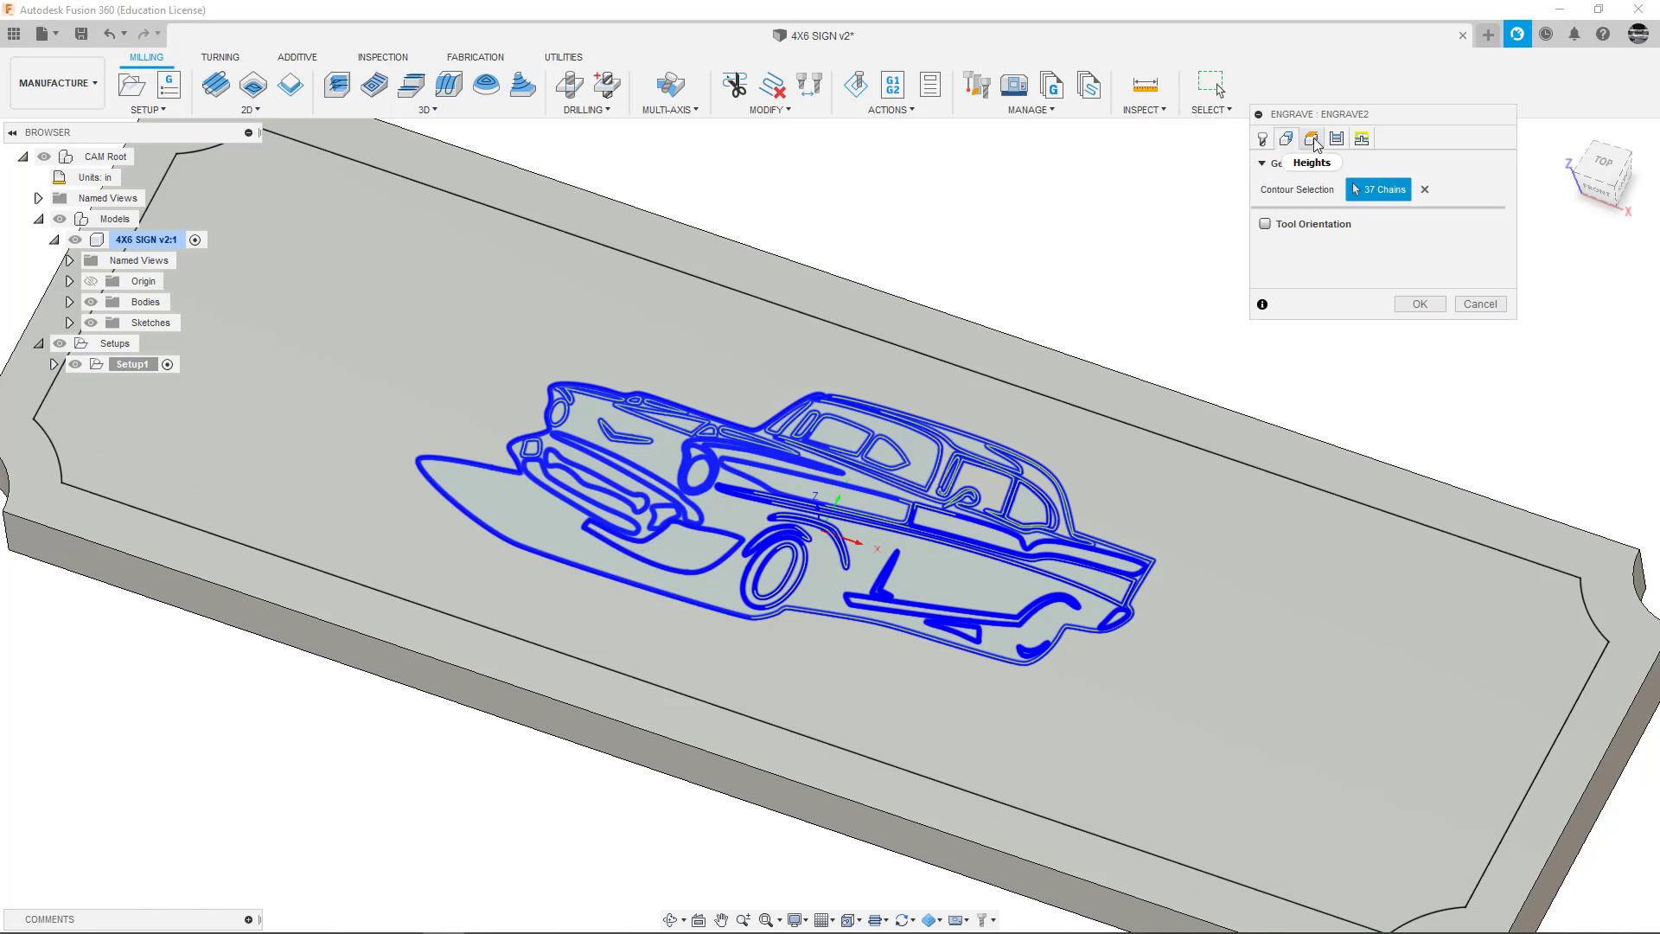
pyautogui.click(1312, 140)
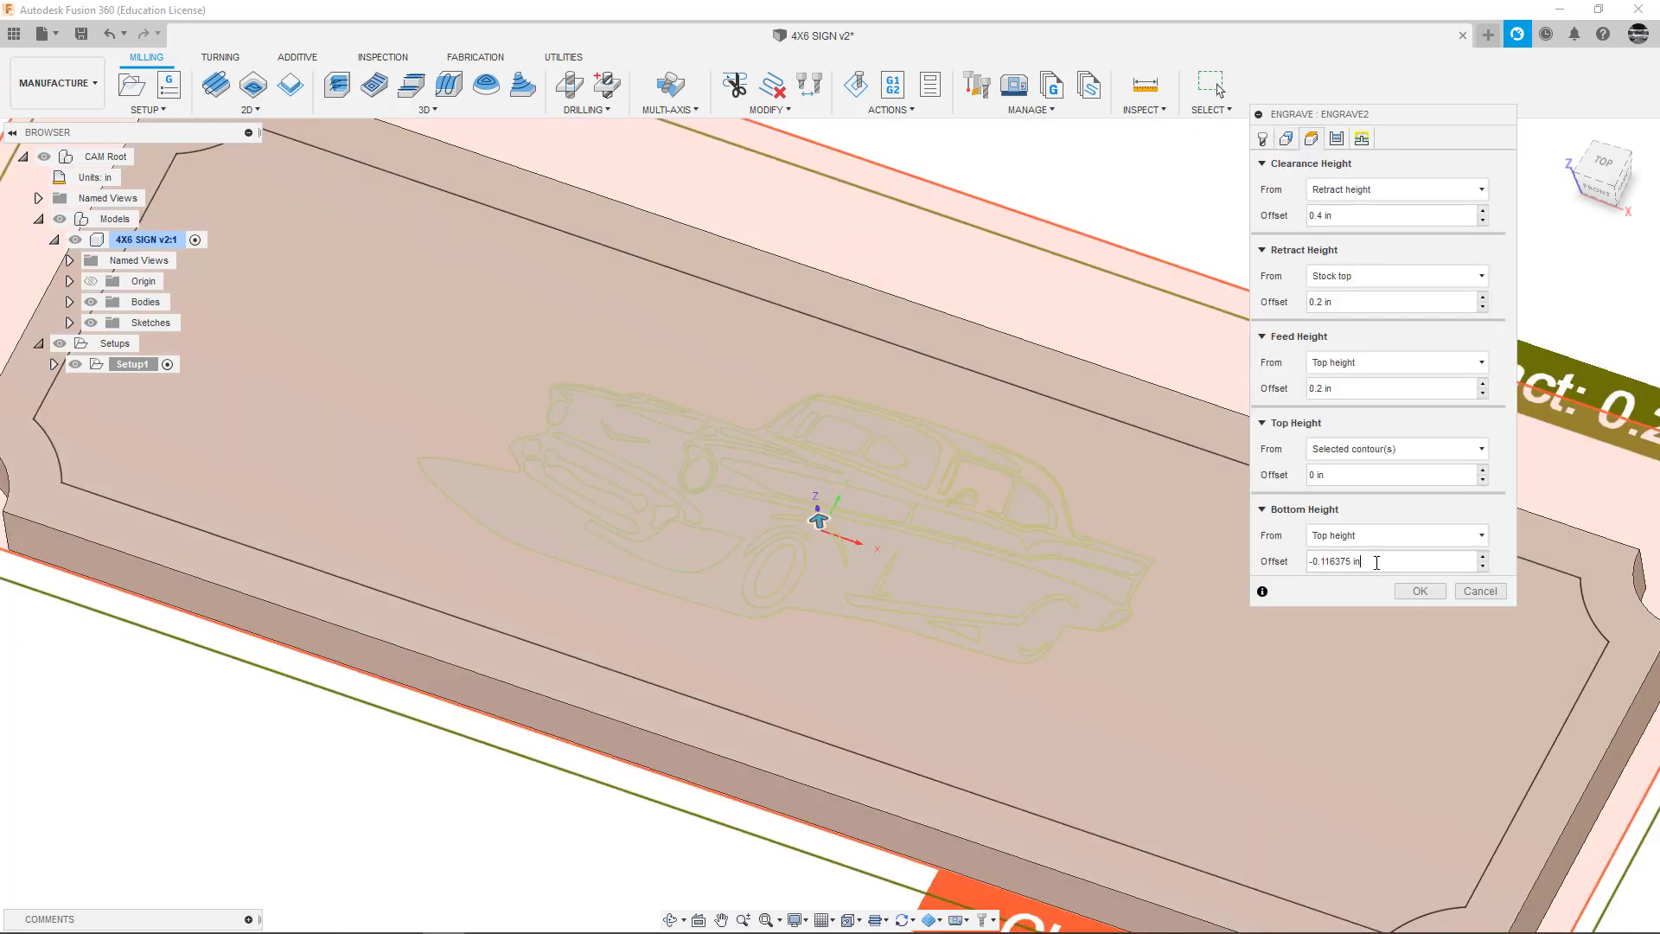
# - Set the engrave operation's bottom height offset to -0.05 in and generate the toolpath
pyautogui.moveTo(1377, 563); pyautogui.dragTo(1325, 565)
pyautogui.press('BackSpace')
pyautogui.click(1418, 591)
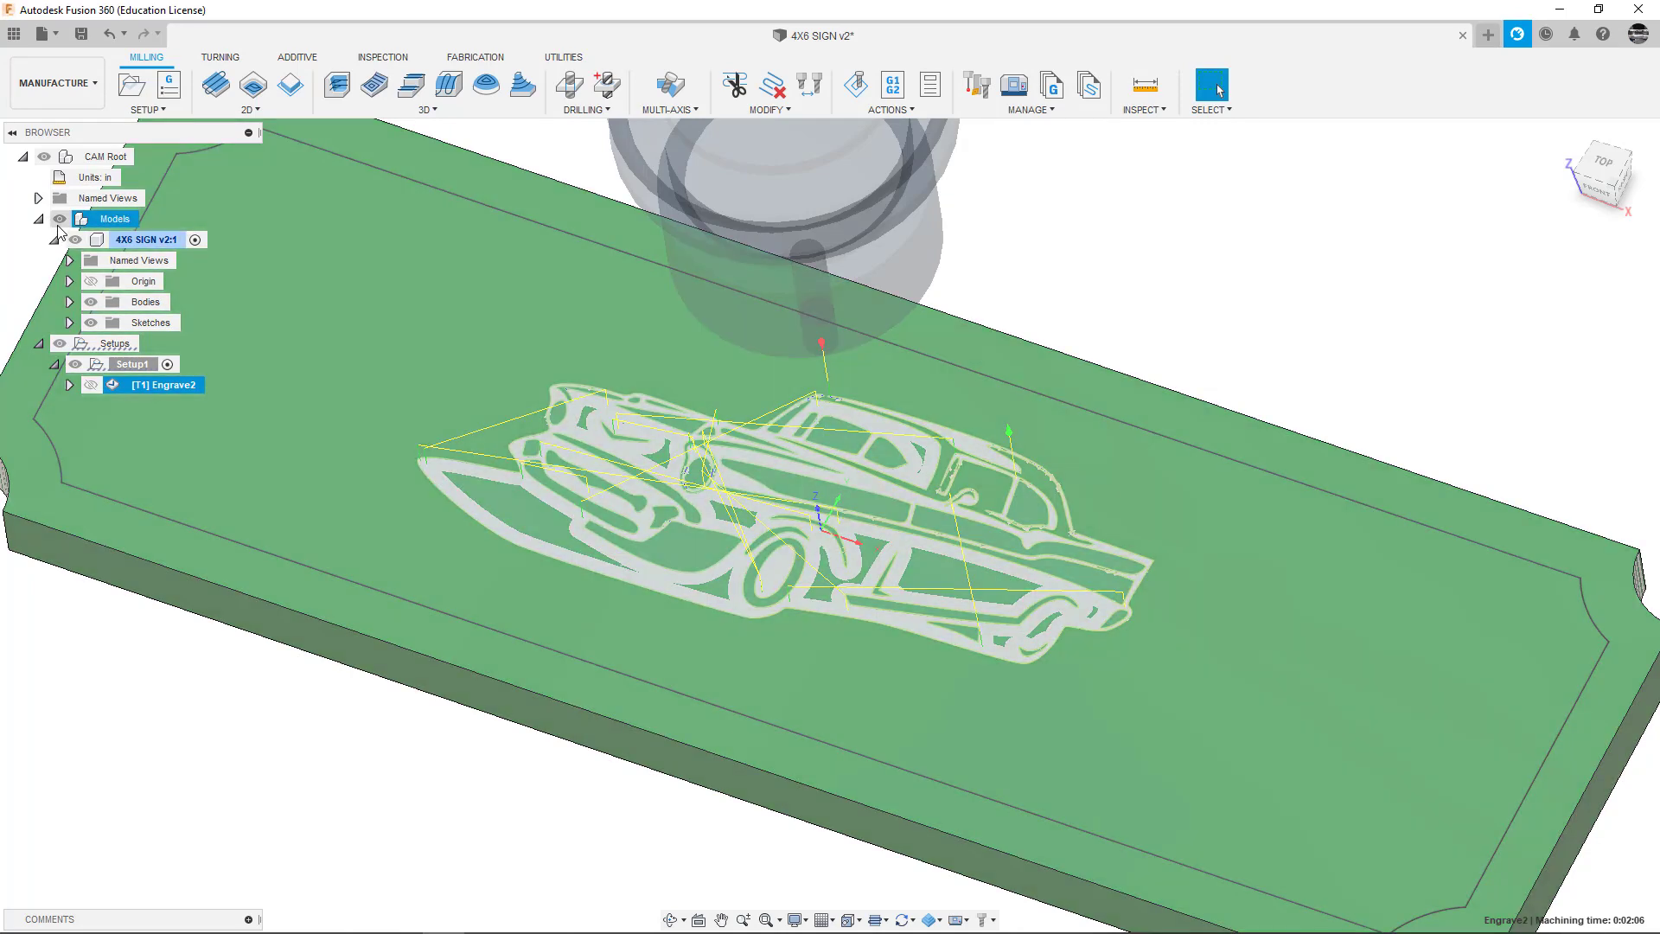
# - Hide the models and examine the generated engraving toolpath up close on the car artwork
pyautogui.click(59, 219)
pyautogui.keyDown('shift'); pyautogui.moveTo(732, 444); pyautogui.dragTo(878, 473, button='middle'); pyautogui.keyUp('shift')
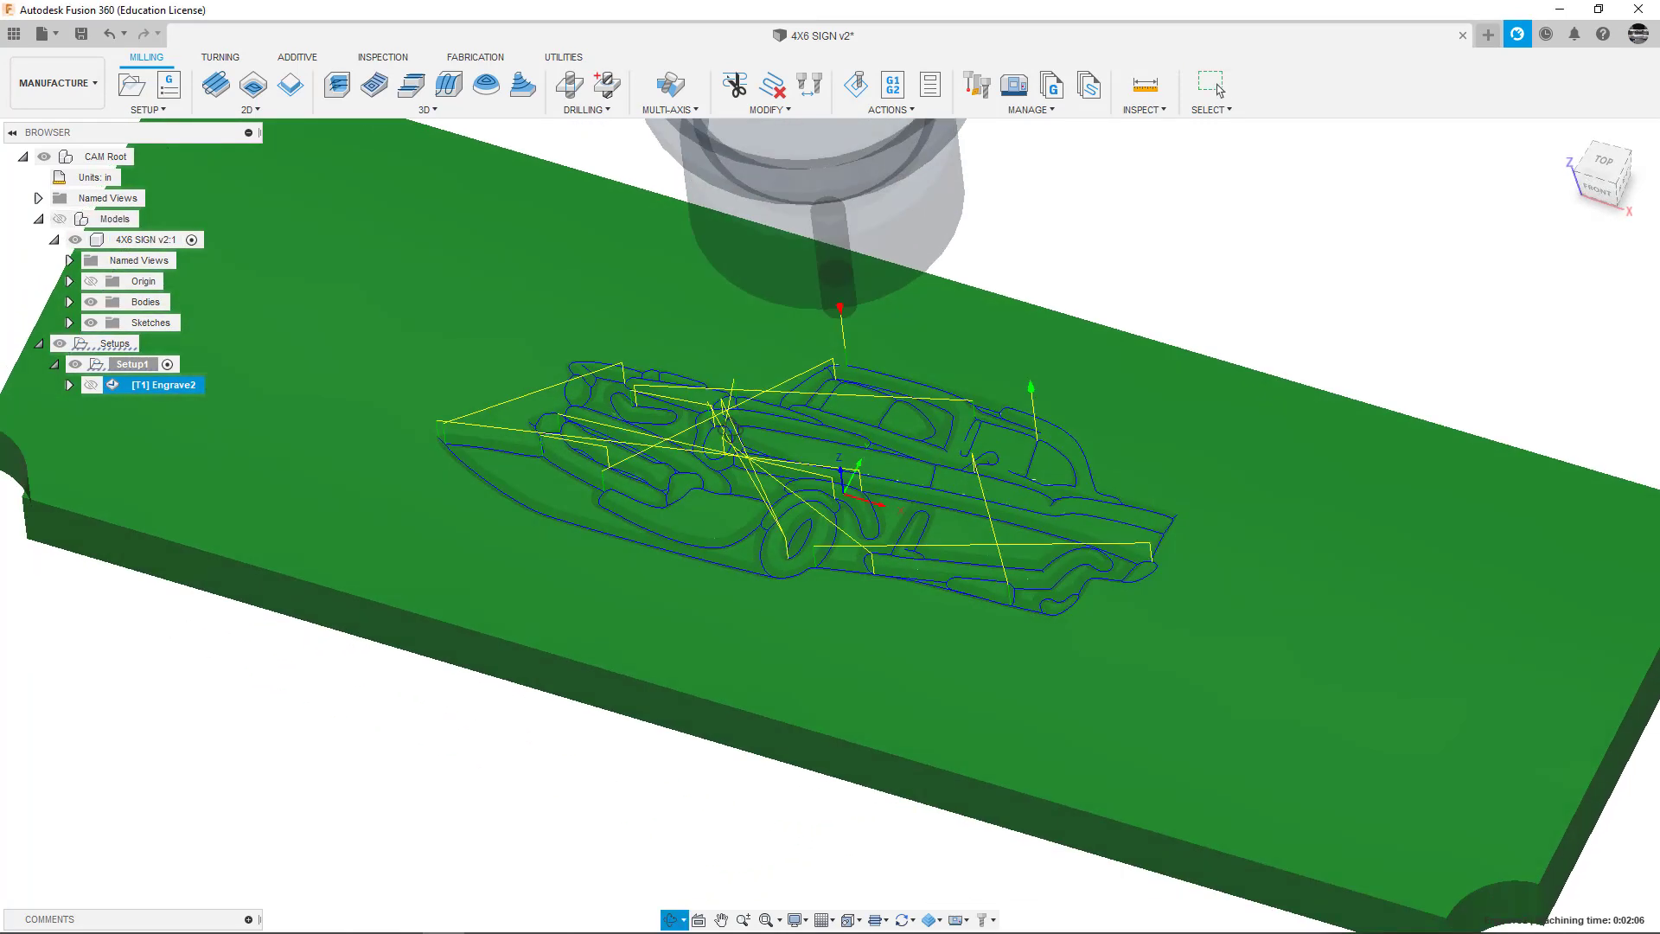
pyautogui.scroll(-2, 878, 473)
pyautogui.scroll(6, 878, 472)
pyautogui.scroll(5, 878, 471)
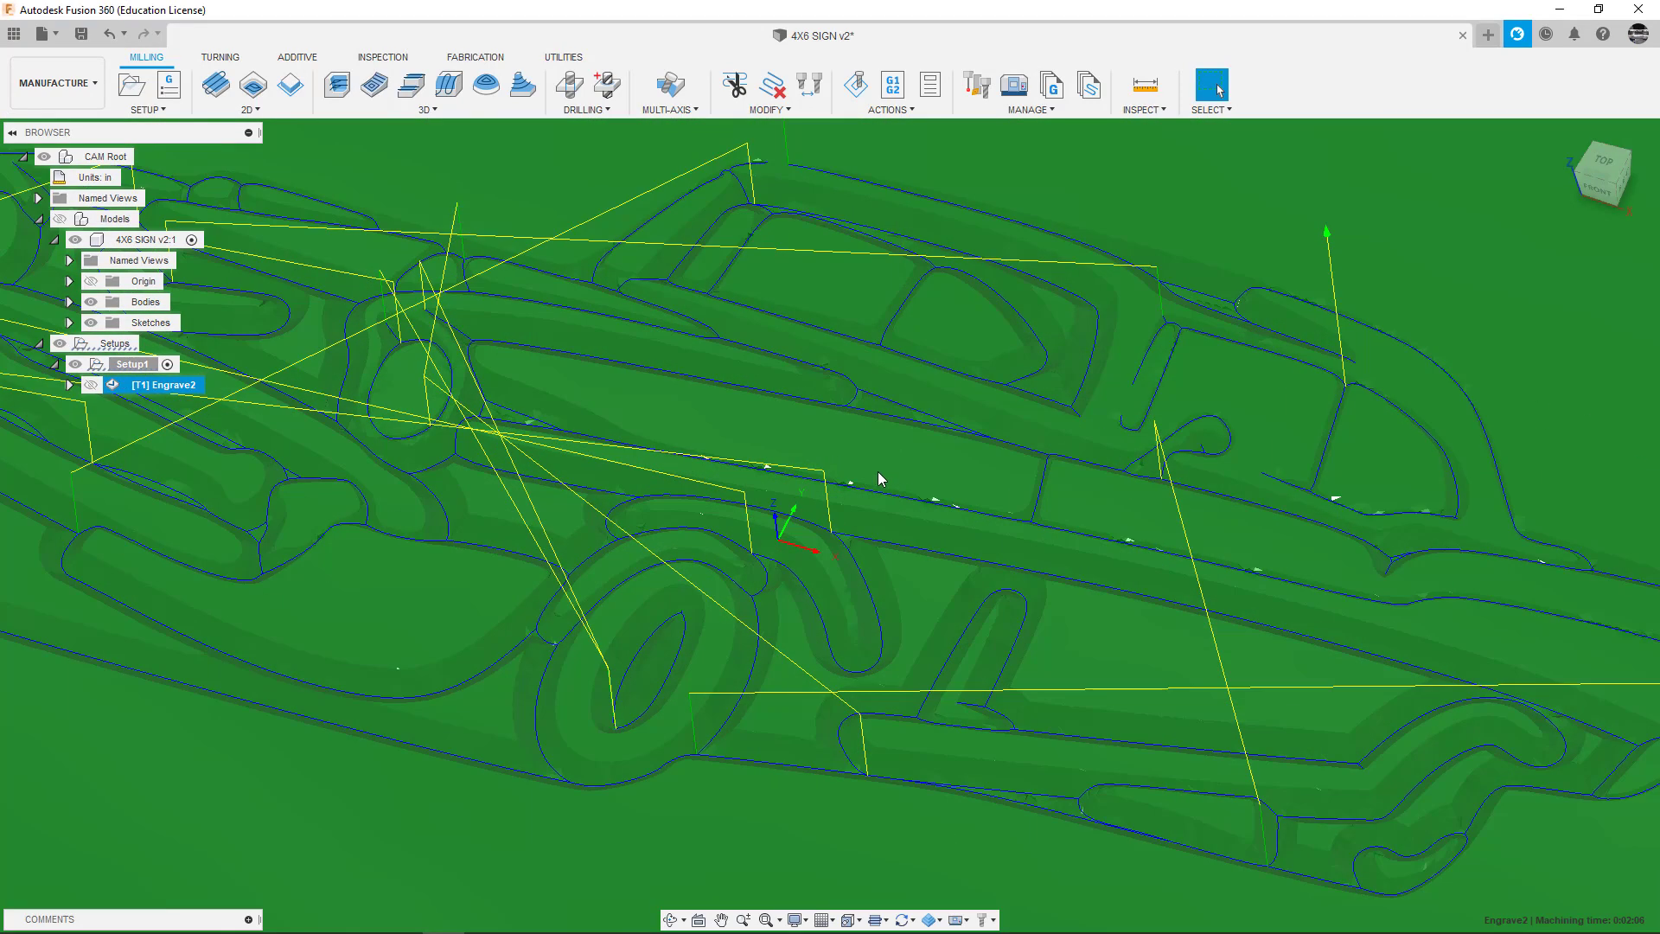
pyautogui.keyDown('shift'); pyautogui.moveTo(873, 472); pyautogui.dragTo(874, 459, button='middle'); pyautogui.keyUp('shift')
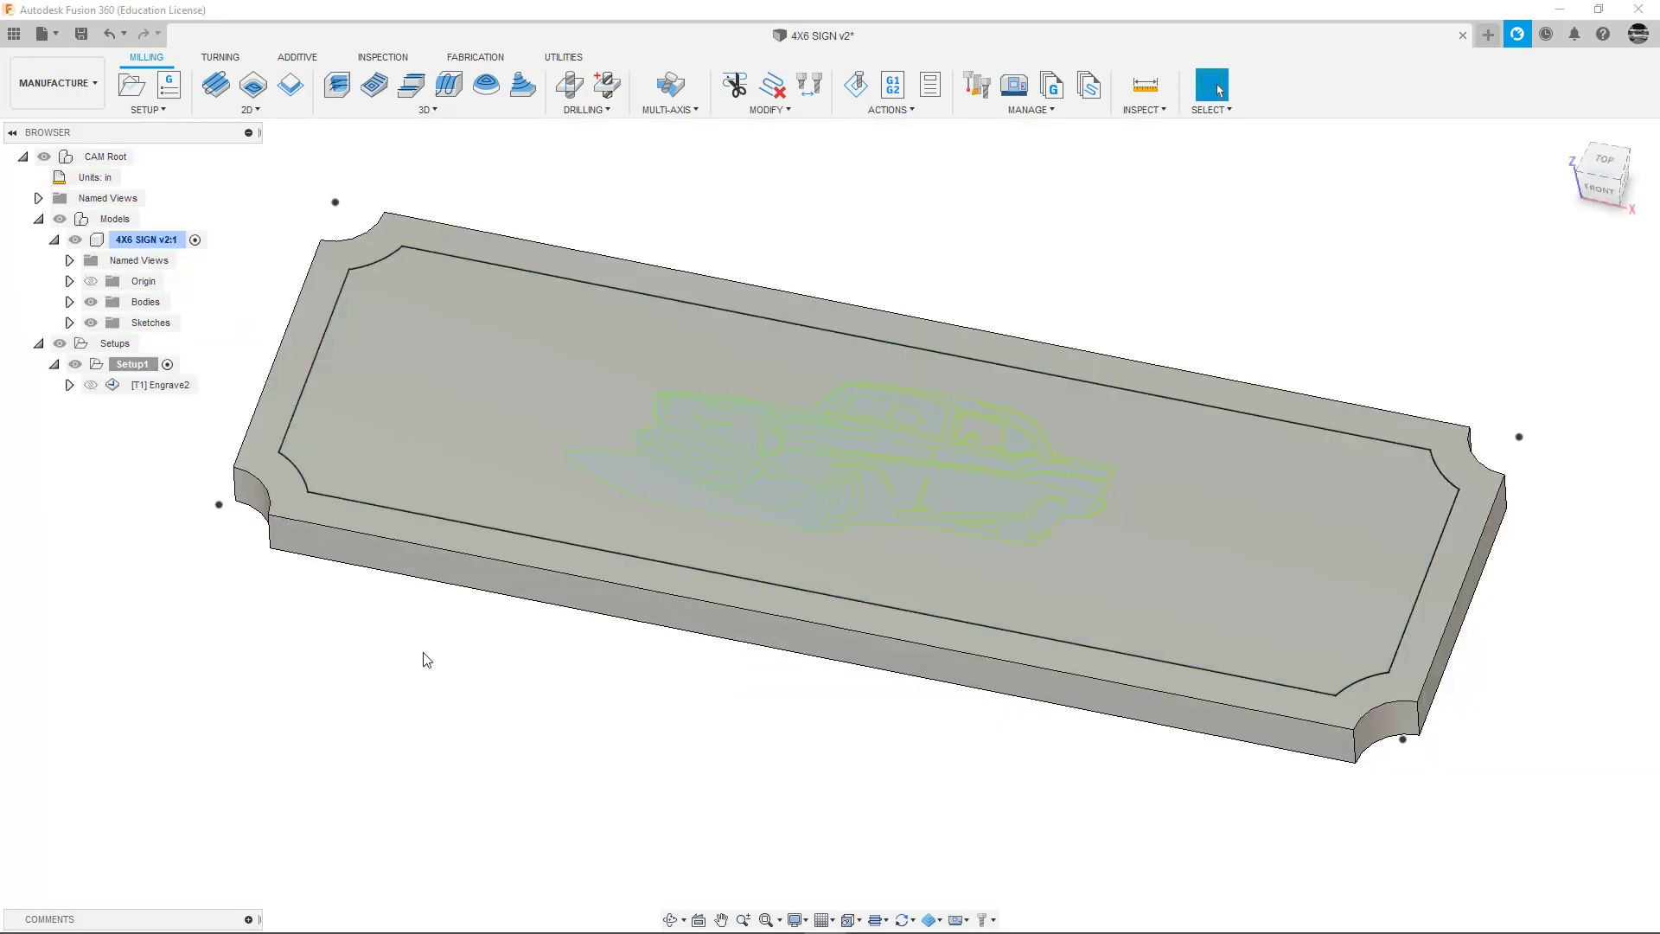
# - Hide the sign's bodies and simulate the Engrave2 toolpath at a reduced playback speed
pyautogui.click(167, 389)
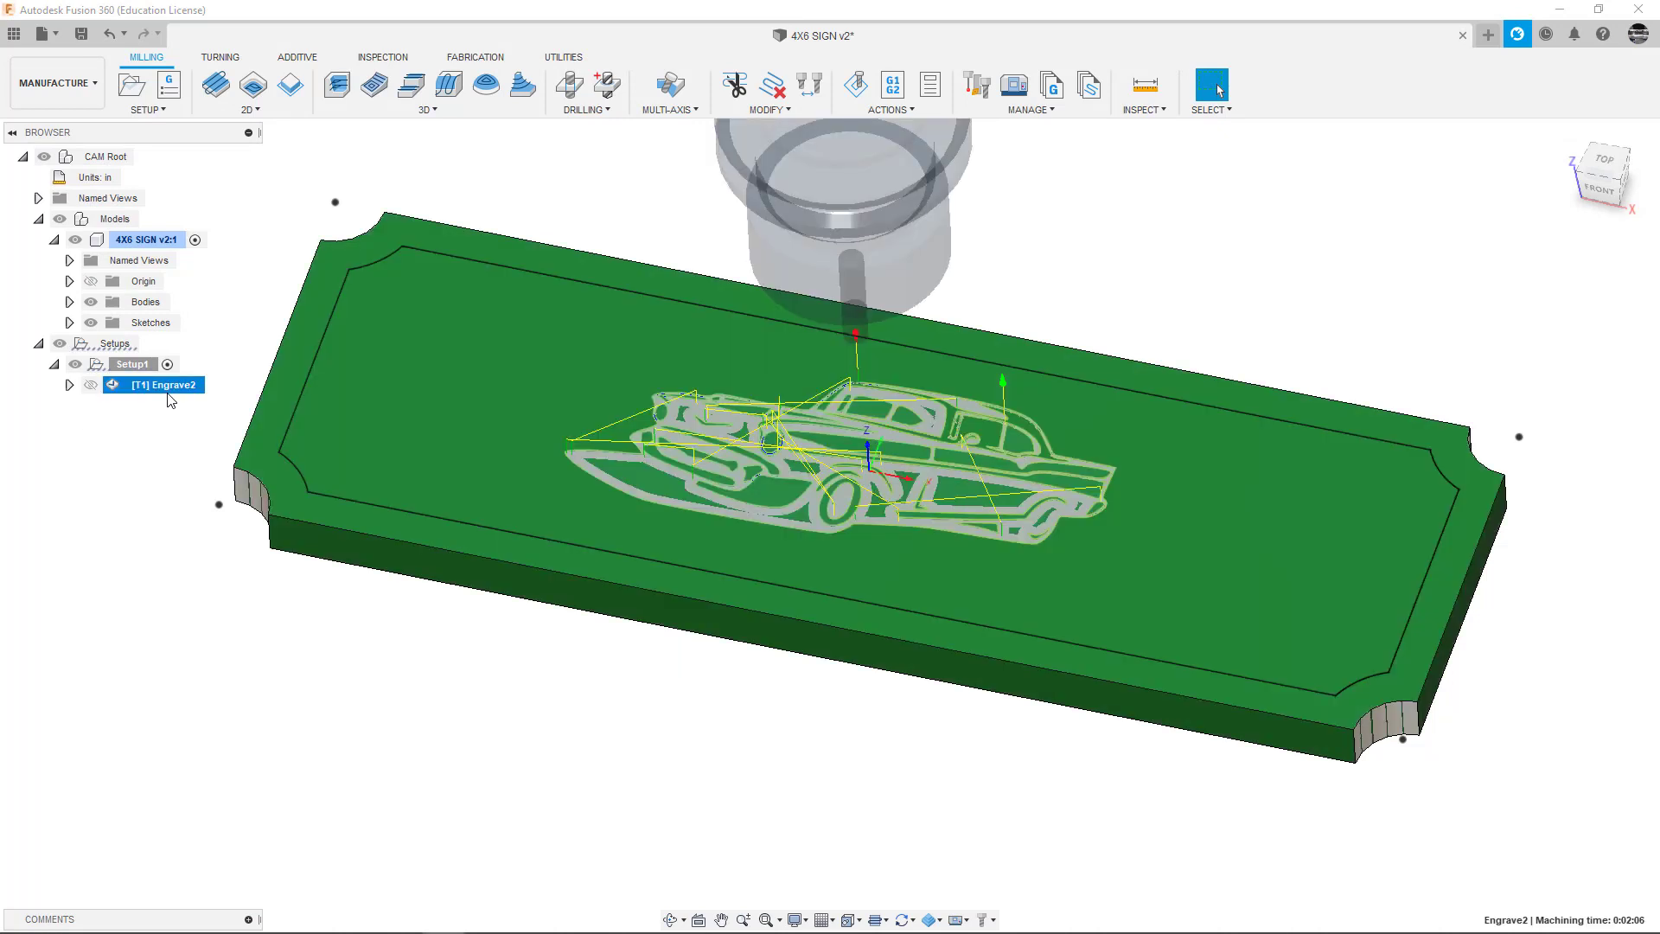
pyautogui.click(90, 301)
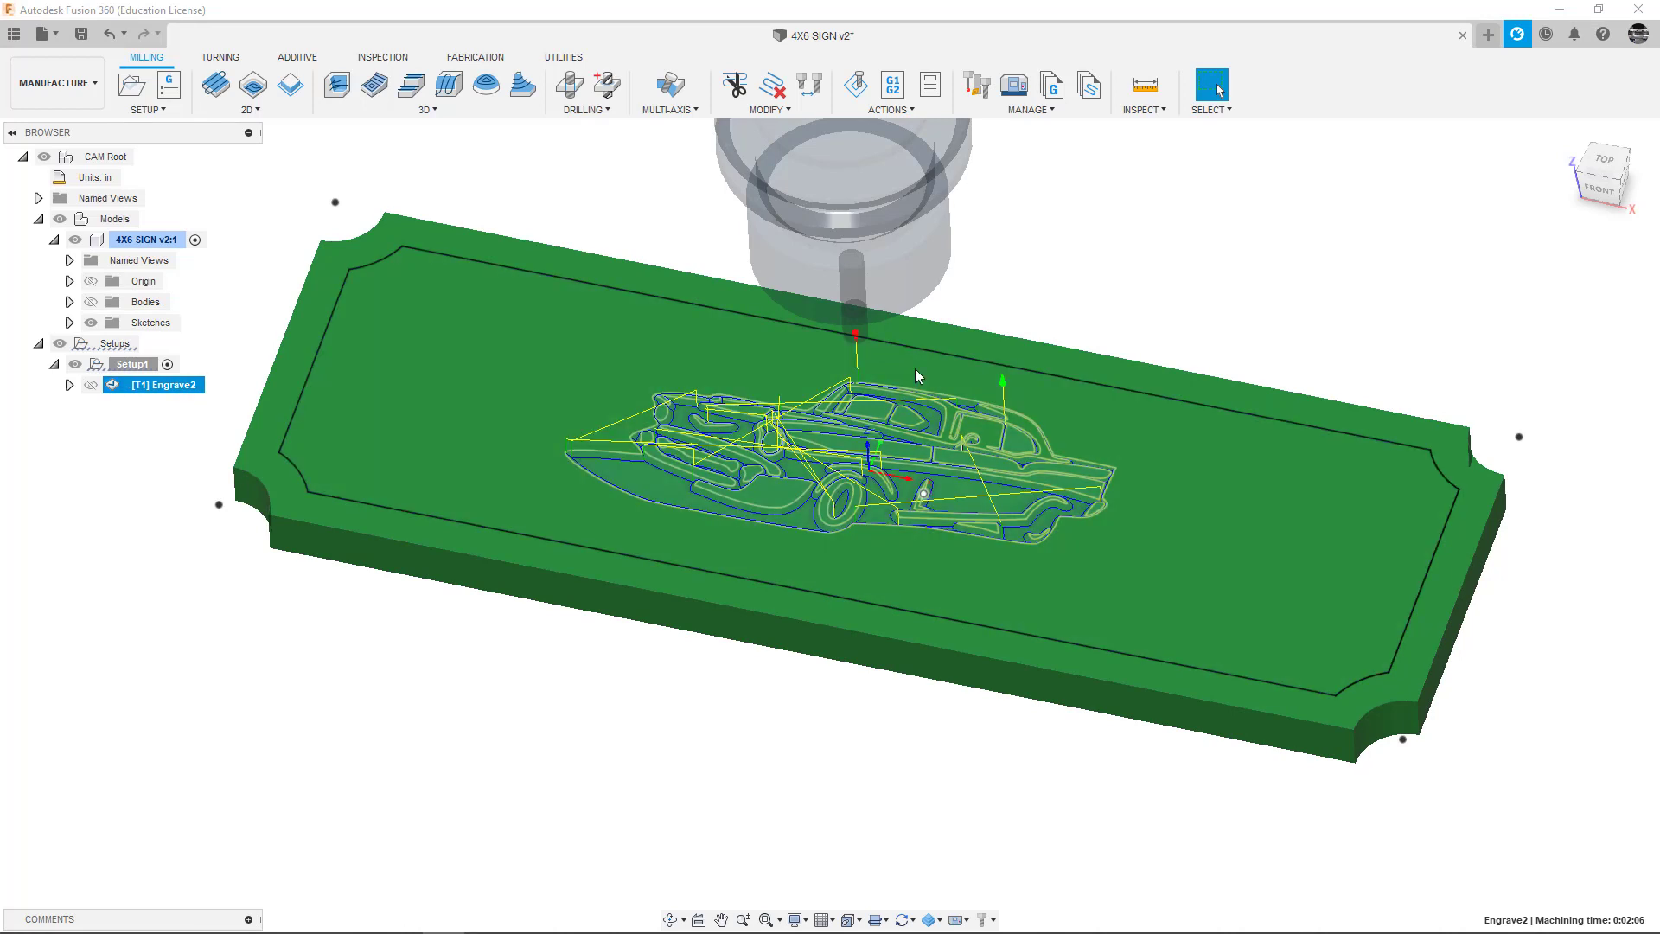
pyautogui.click(860, 94)
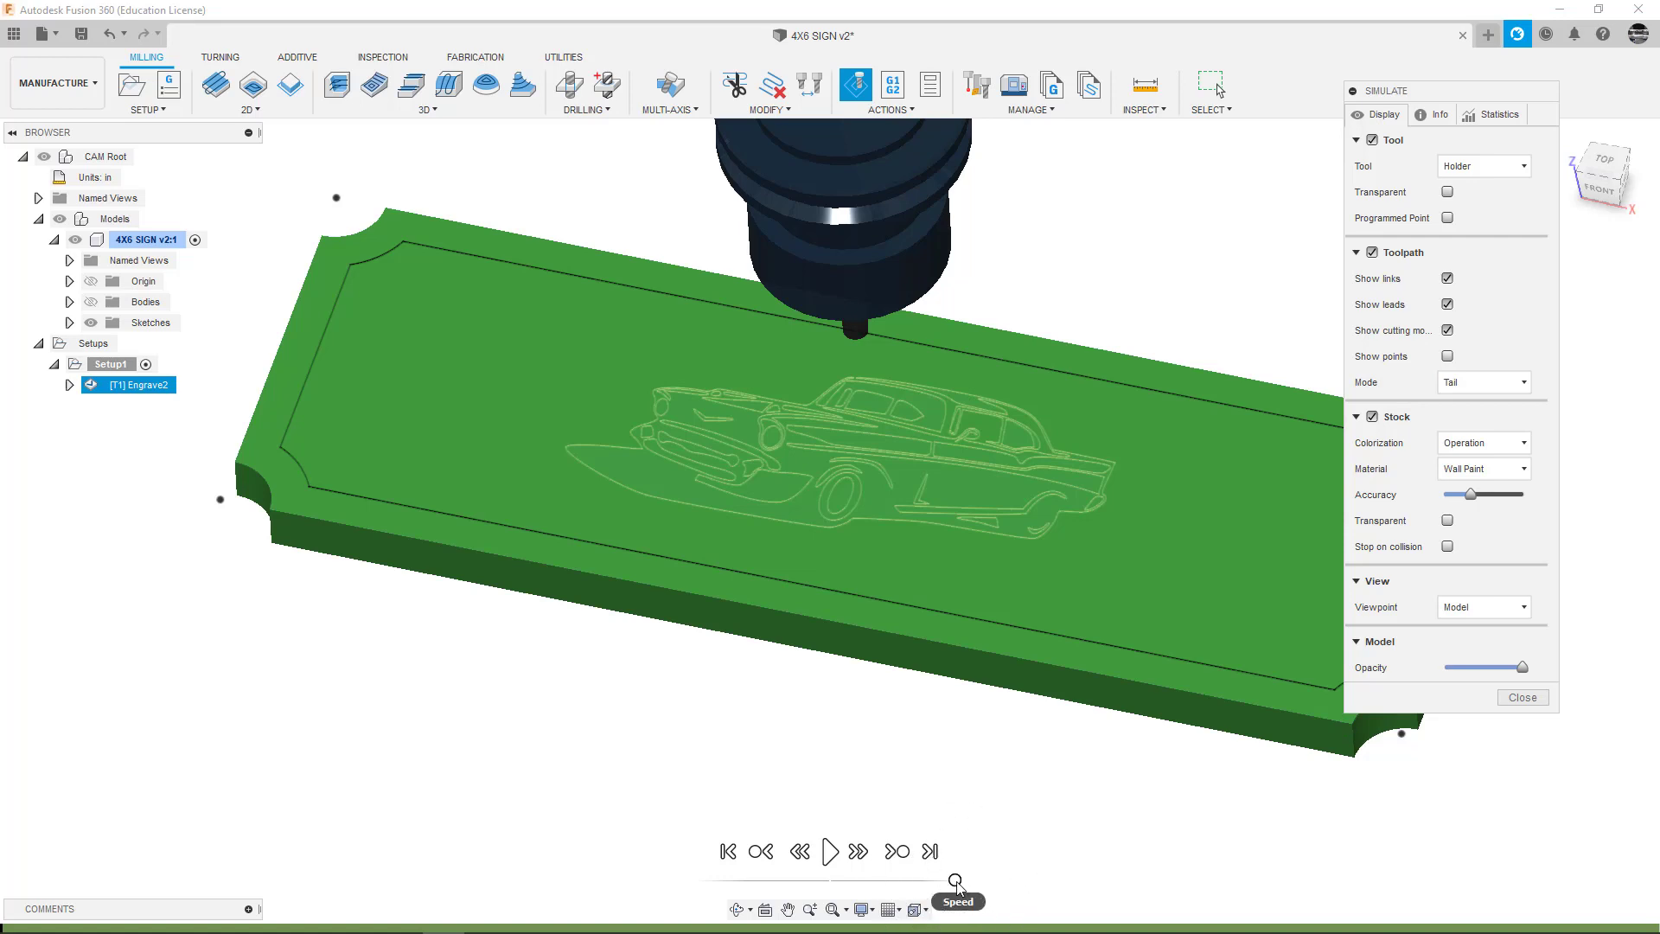
pyautogui.moveTo(955, 882); pyautogui.dragTo(887, 880)
pyautogui.click(829, 851)
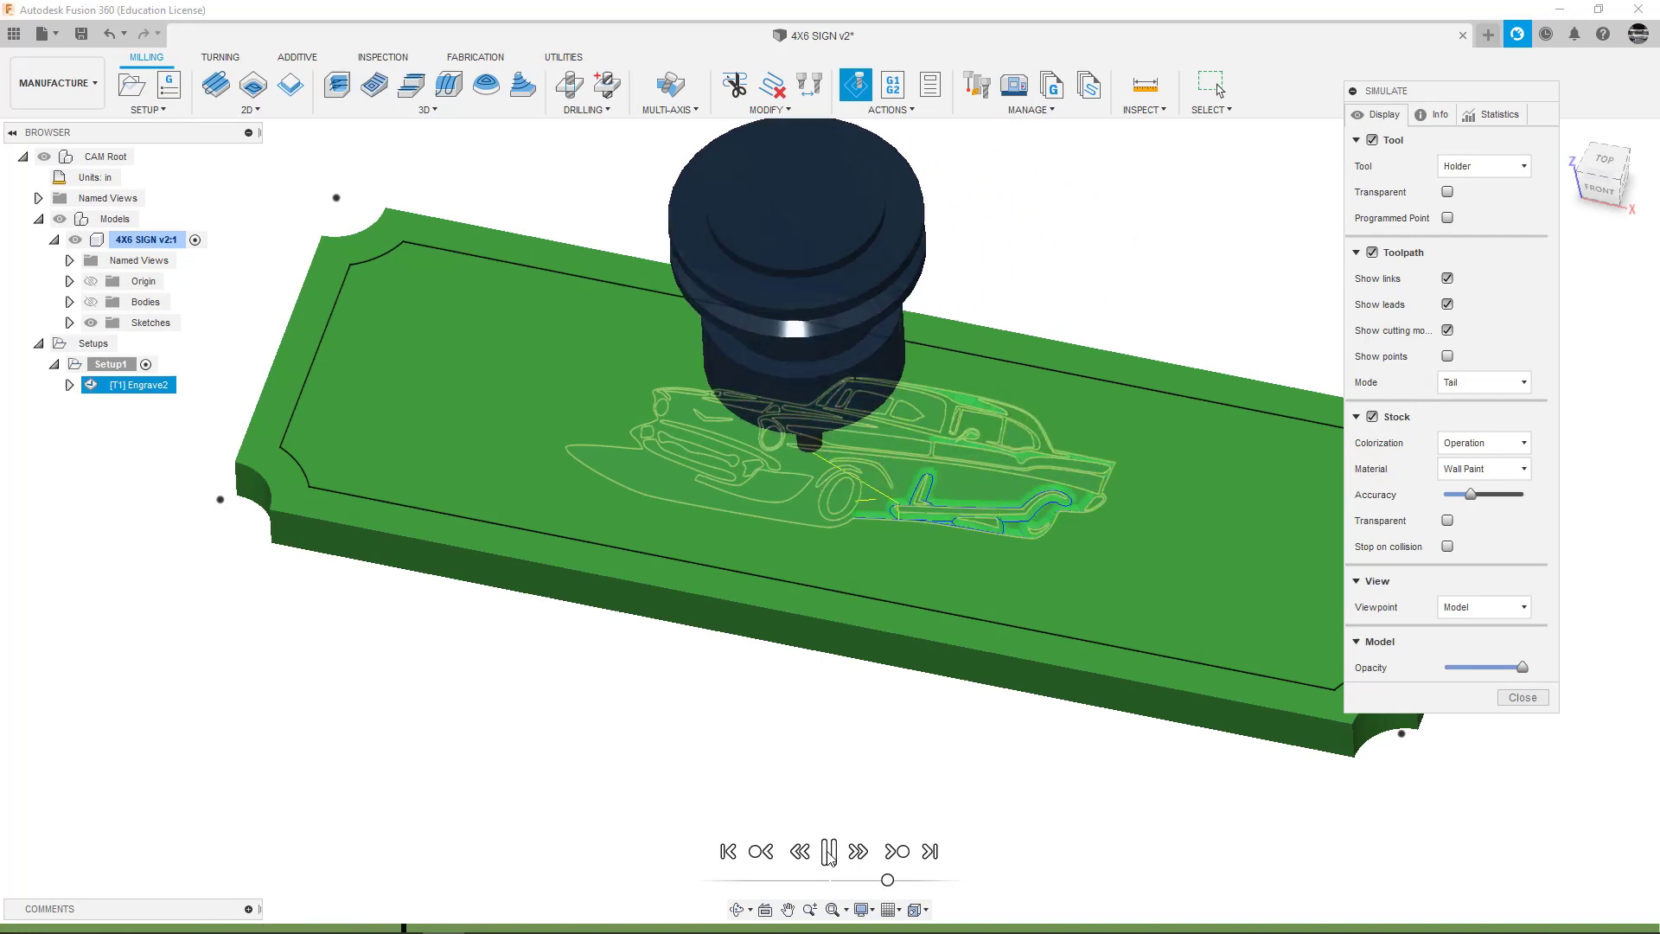
pyautogui.moveTo(887, 880)
pyautogui.mouseDown()
pyautogui.moveTo(857, 880)
pyautogui.moveTo(875, 880)
pyautogui.mouseUp()
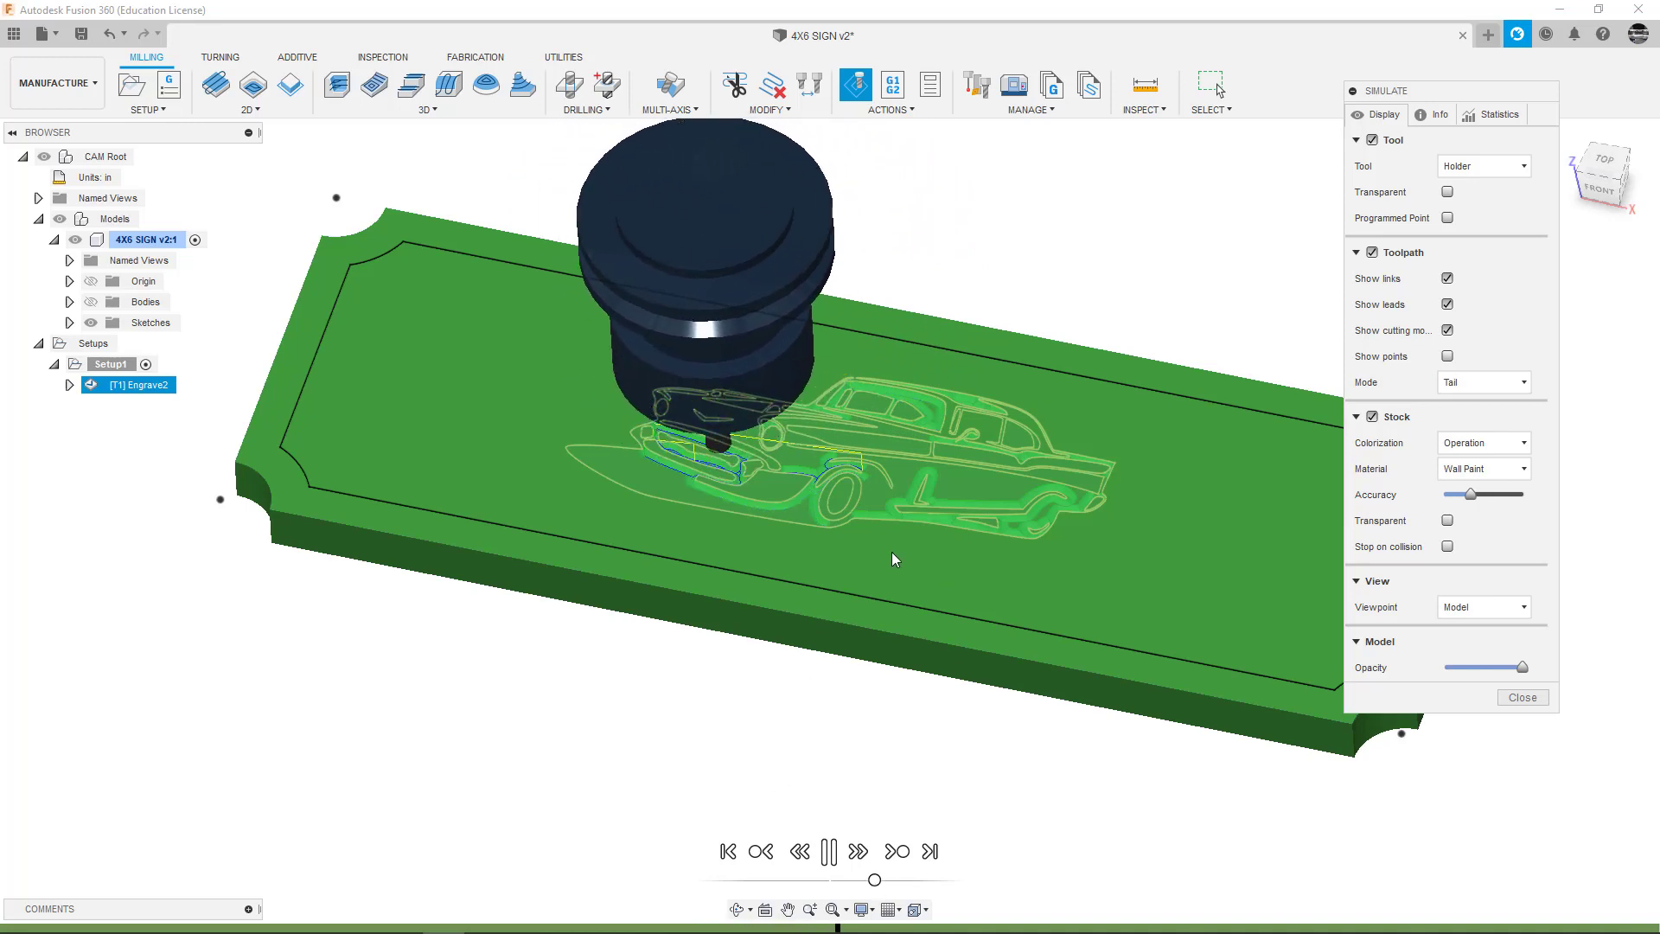
# - Hide the sketches during the simulation and examine the carved car lines from several angles
pyautogui.click(91, 323)
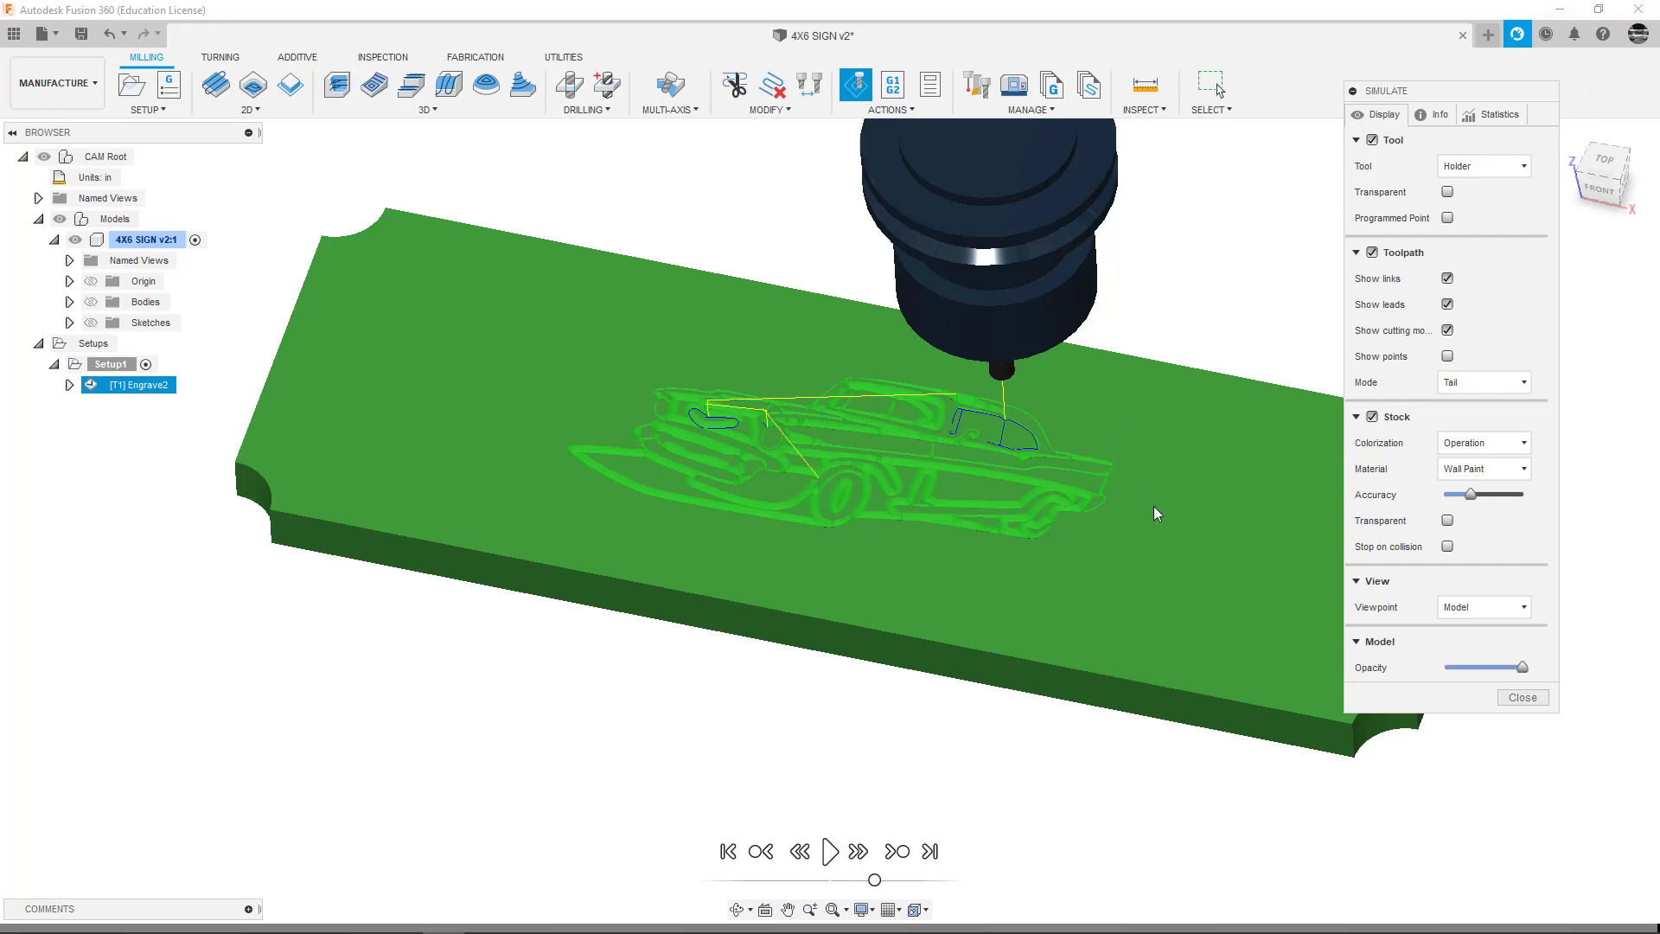
pyautogui.keyDown('shift'); pyautogui.moveTo(1153, 505); pyautogui.dragTo(994, 528, button='middle'); pyautogui.keyUp('shift')
pyautogui.scroll(5, 898, 484)
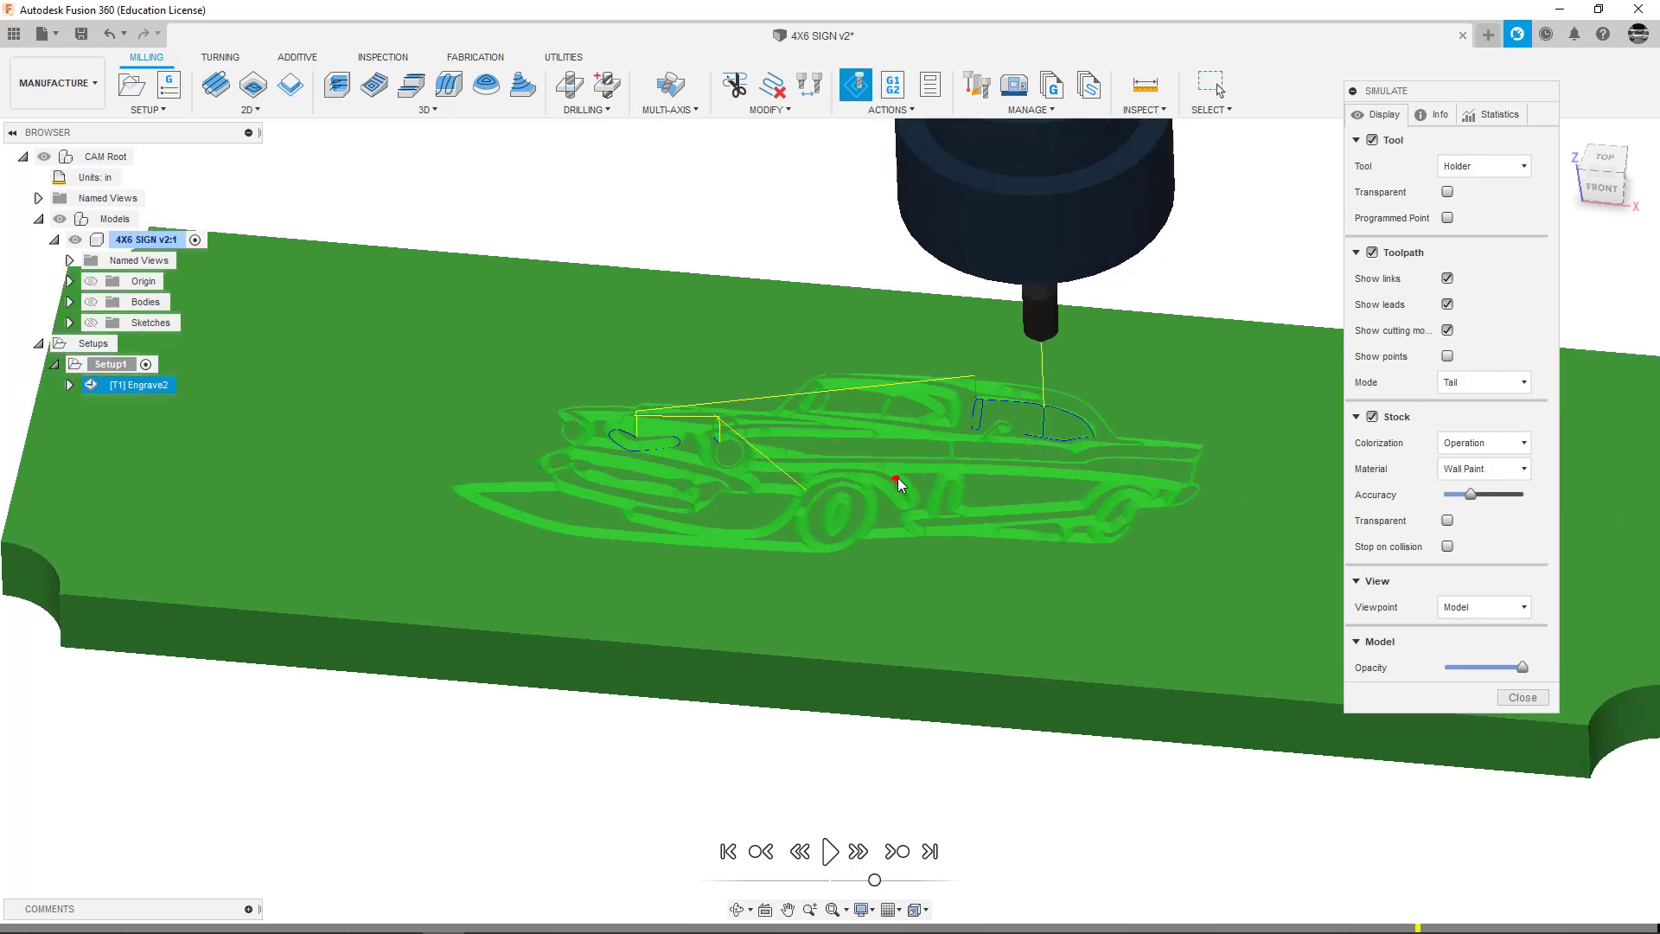
pyautogui.scroll(-5, 895, 496)
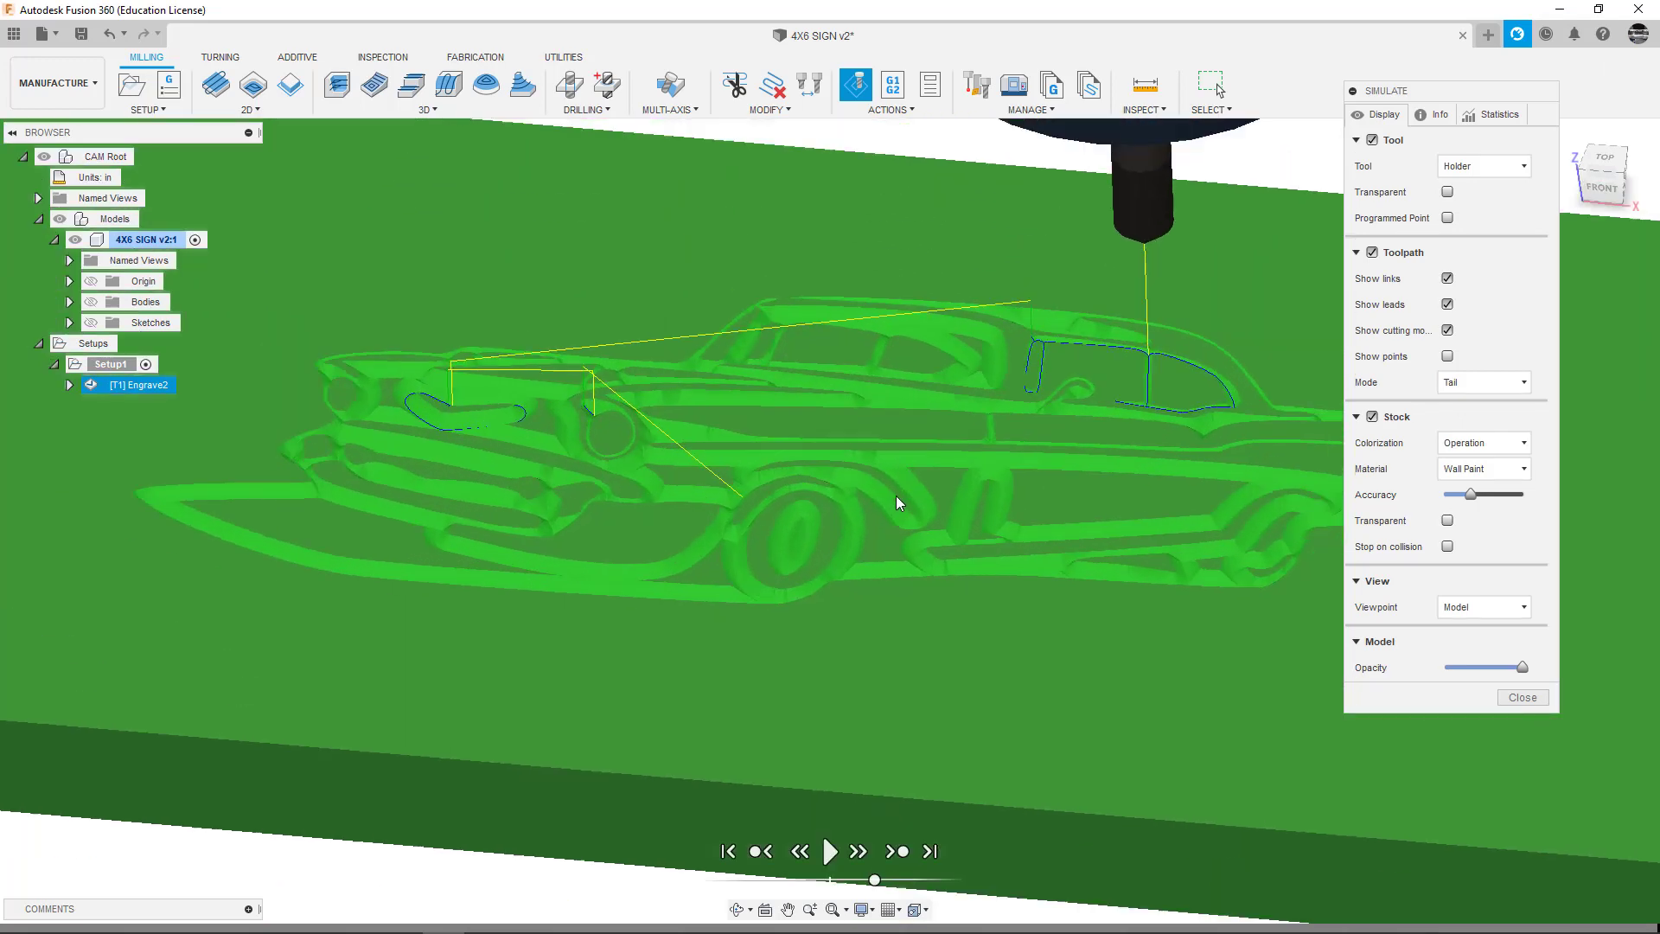
pyautogui.keyDown('shift'); pyautogui.moveTo(895, 495); pyautogui.dragTo(889, 541, button='middle'); pyautogui.keyUp('shift')
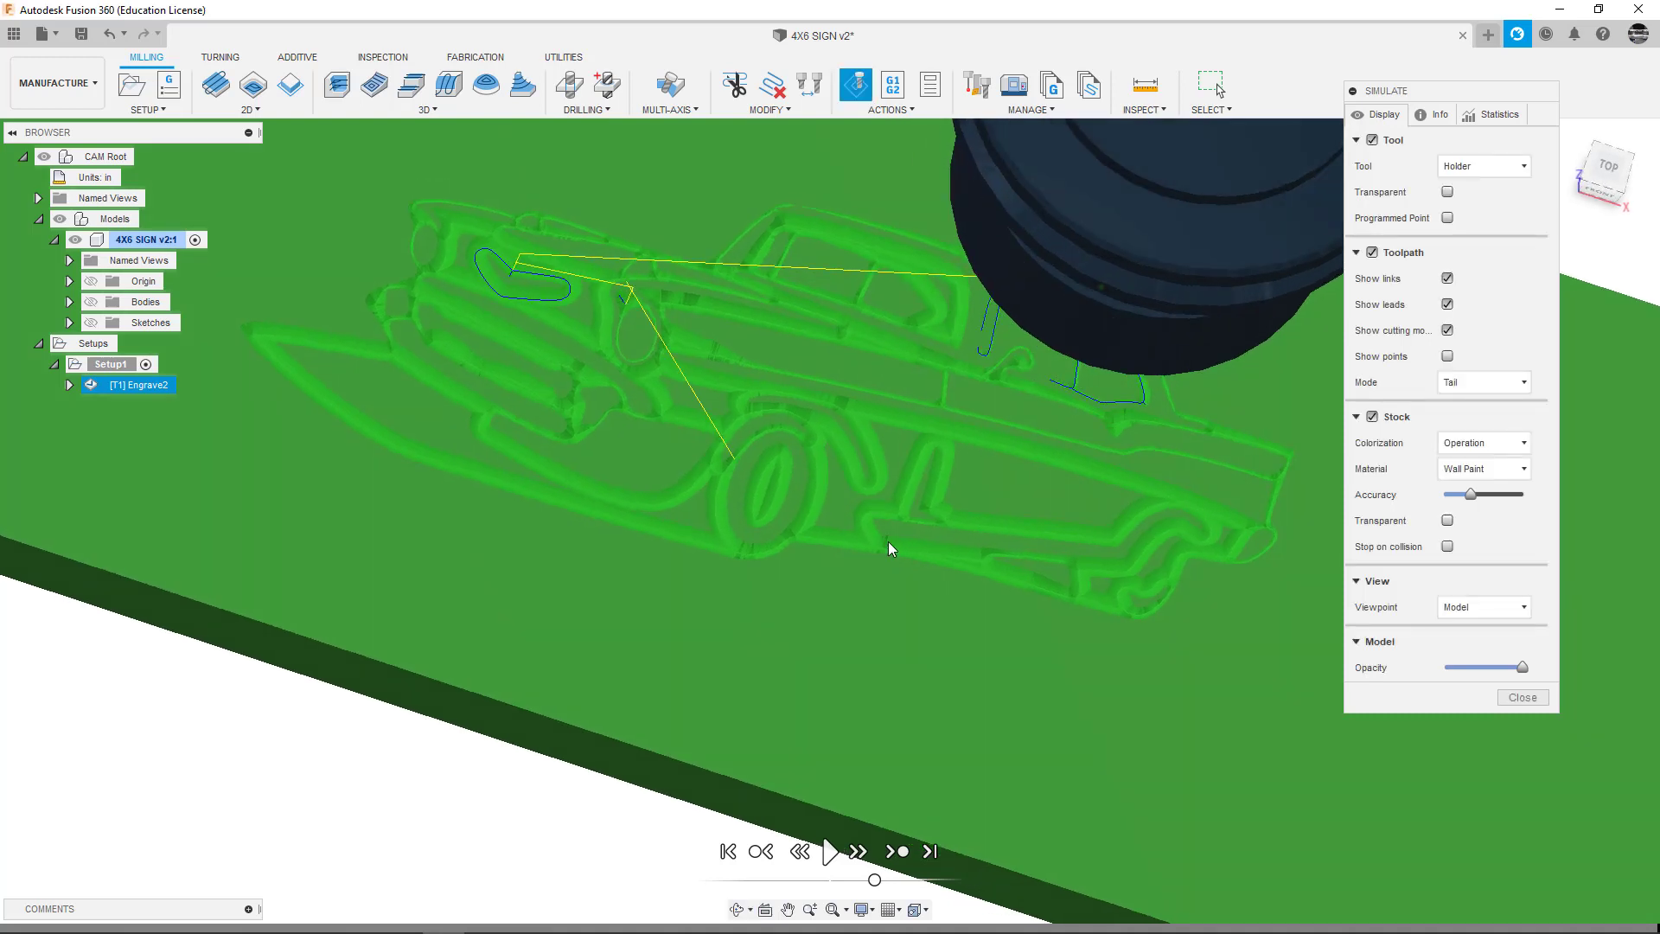
# - Close the simulation and show the sign's bodies and sketches again
pyautogui.click(1517, 700)
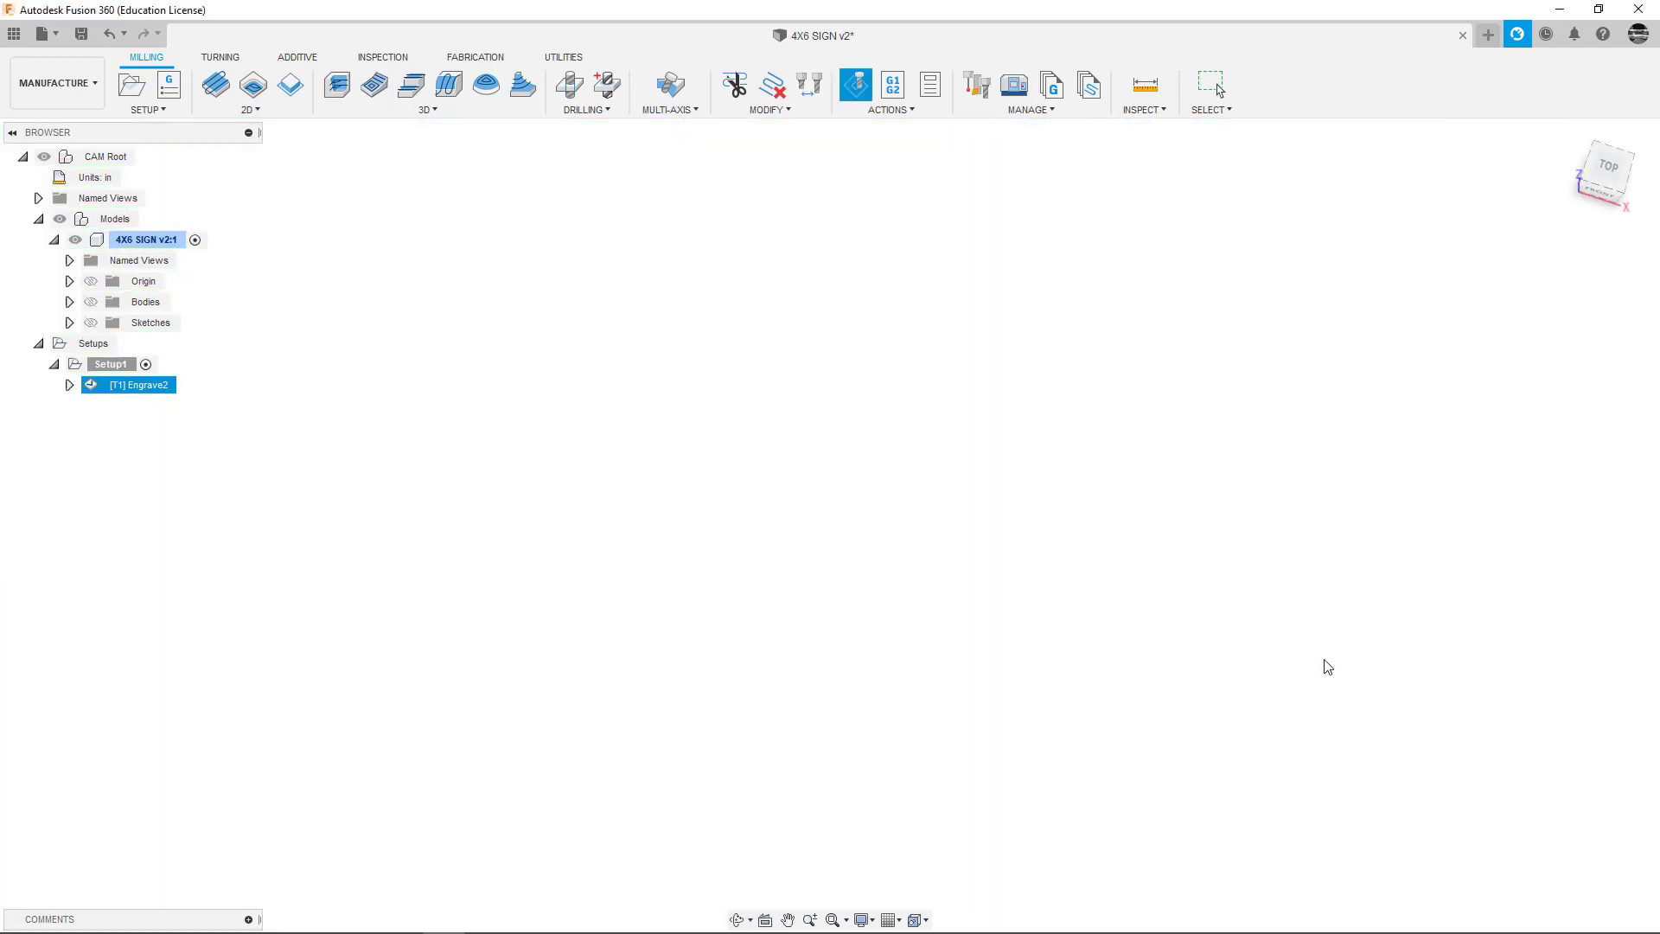
pyautogui.click(90, 302)
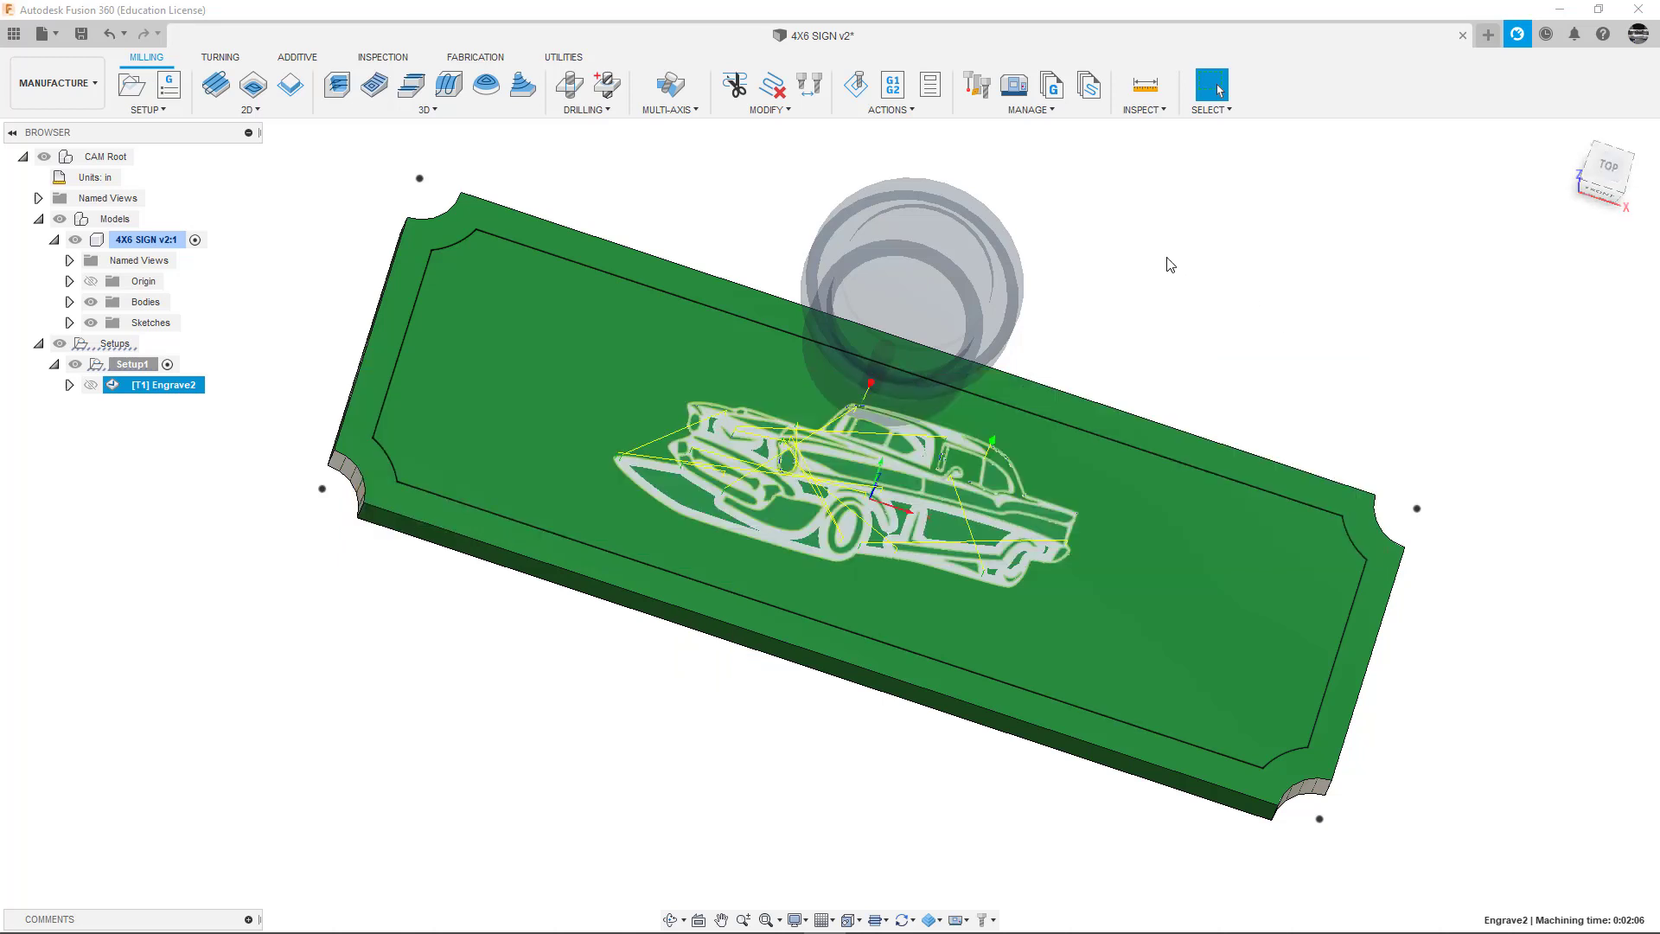
# - Create an NC program for the Engrave2 operation and assign the Artsoft Mach3Mill post from the Fusion 360 library
pyautogui.click(896, 89)
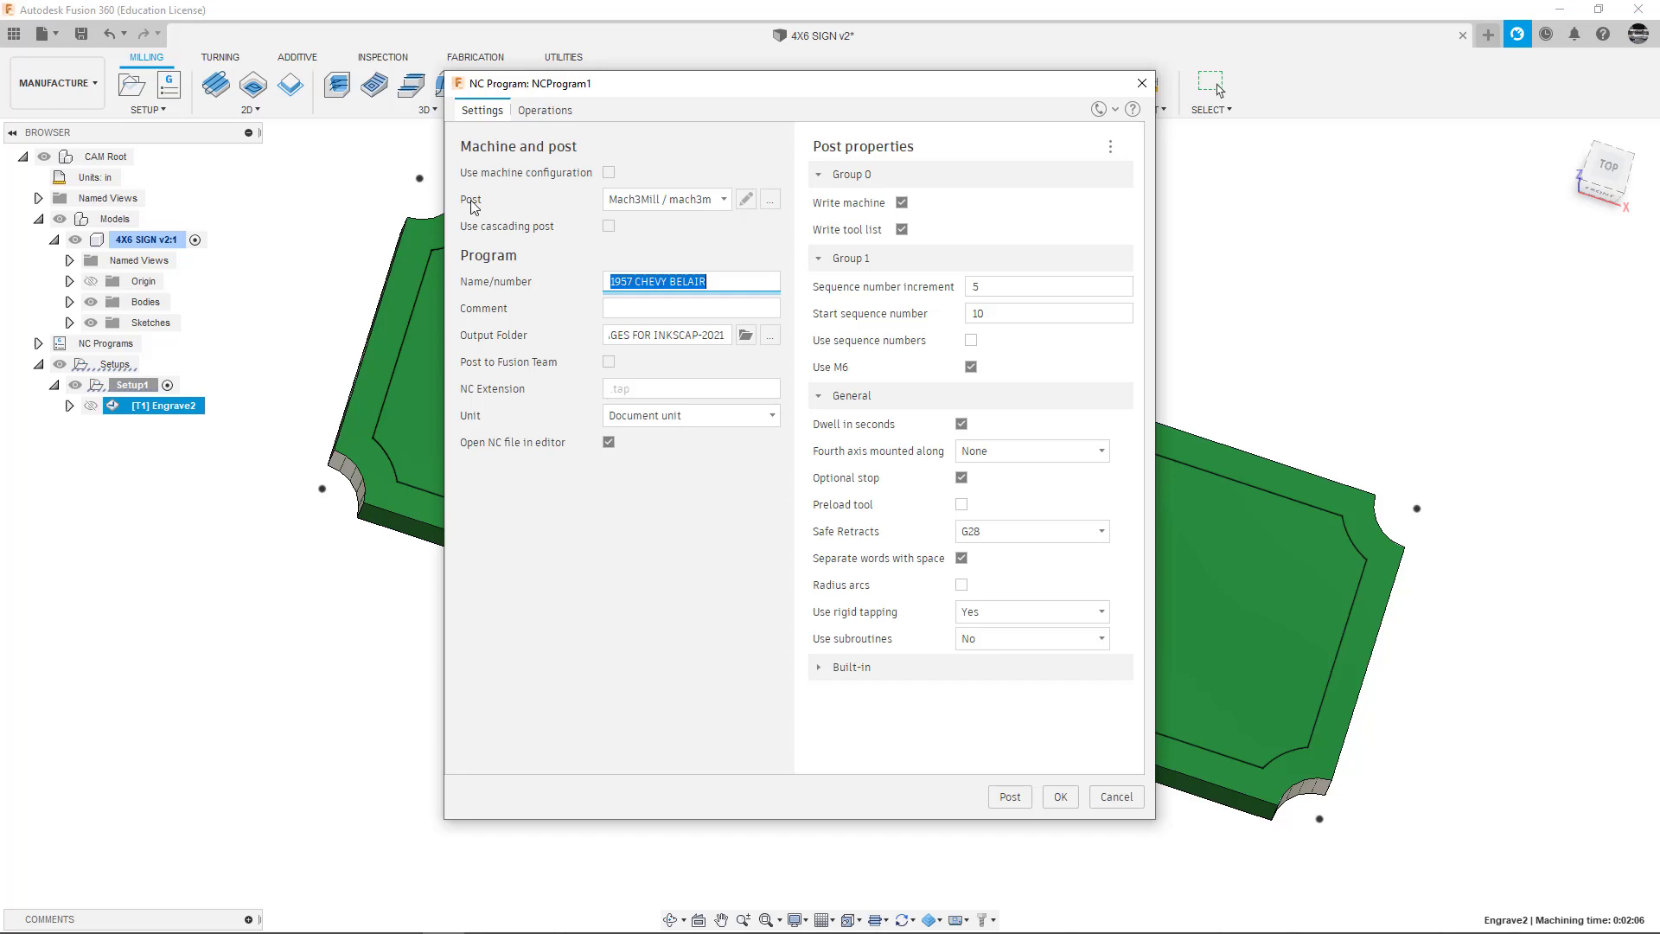
pyautogui.click(769, 202)
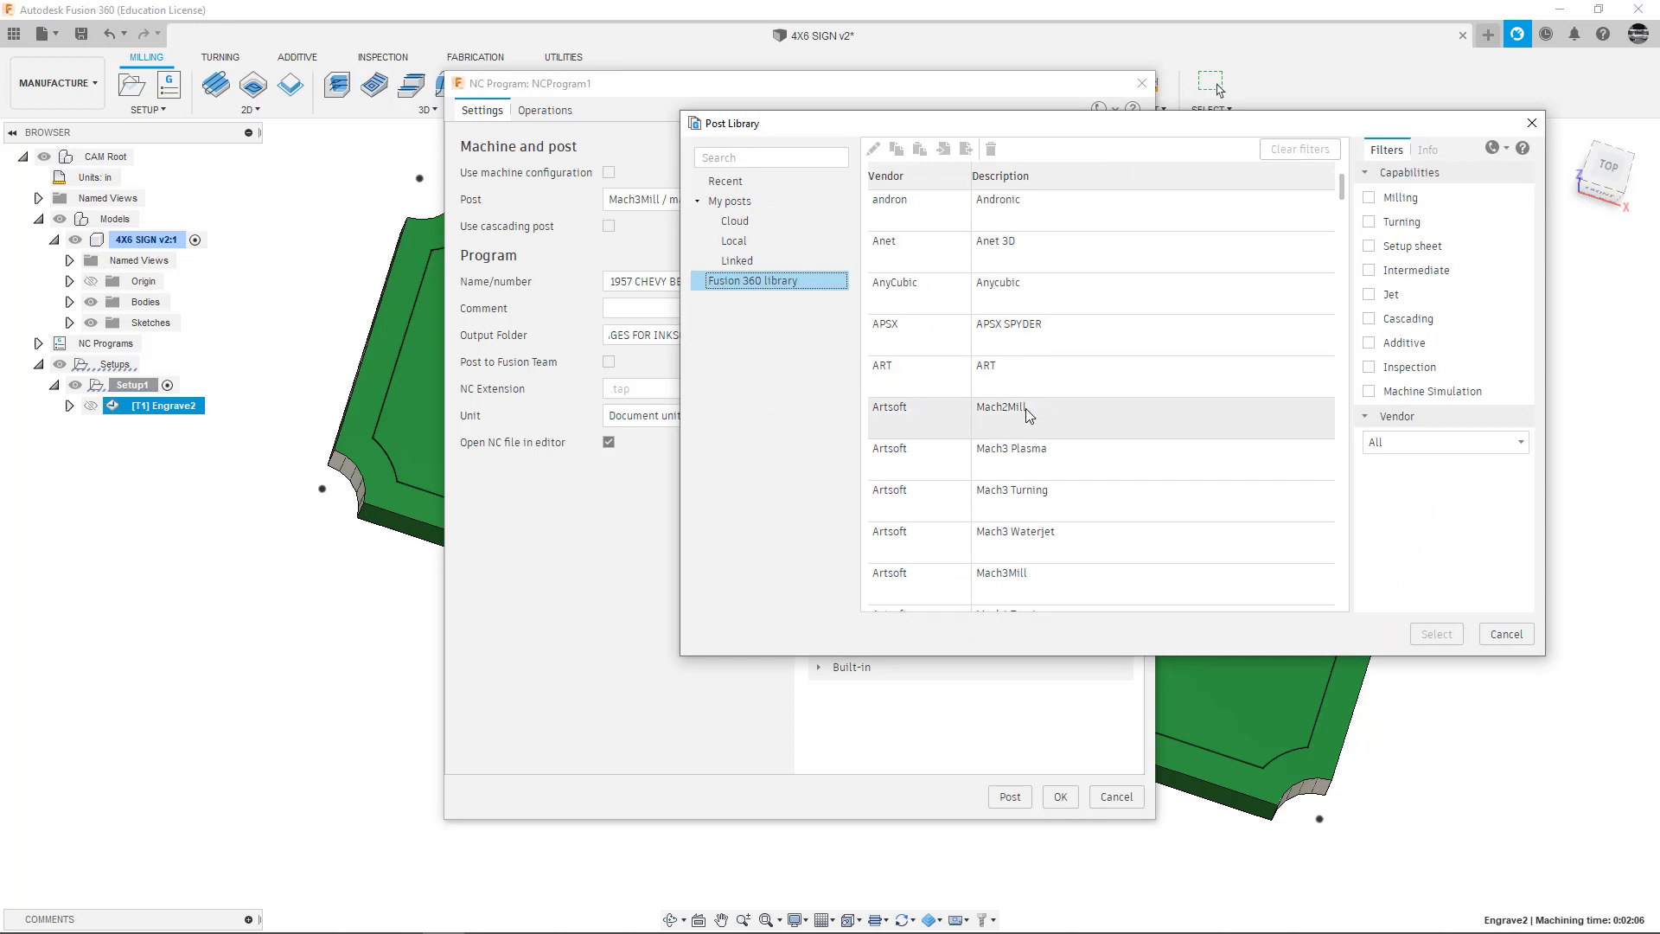
pyautogui.scroll(-2, 1029, 416)
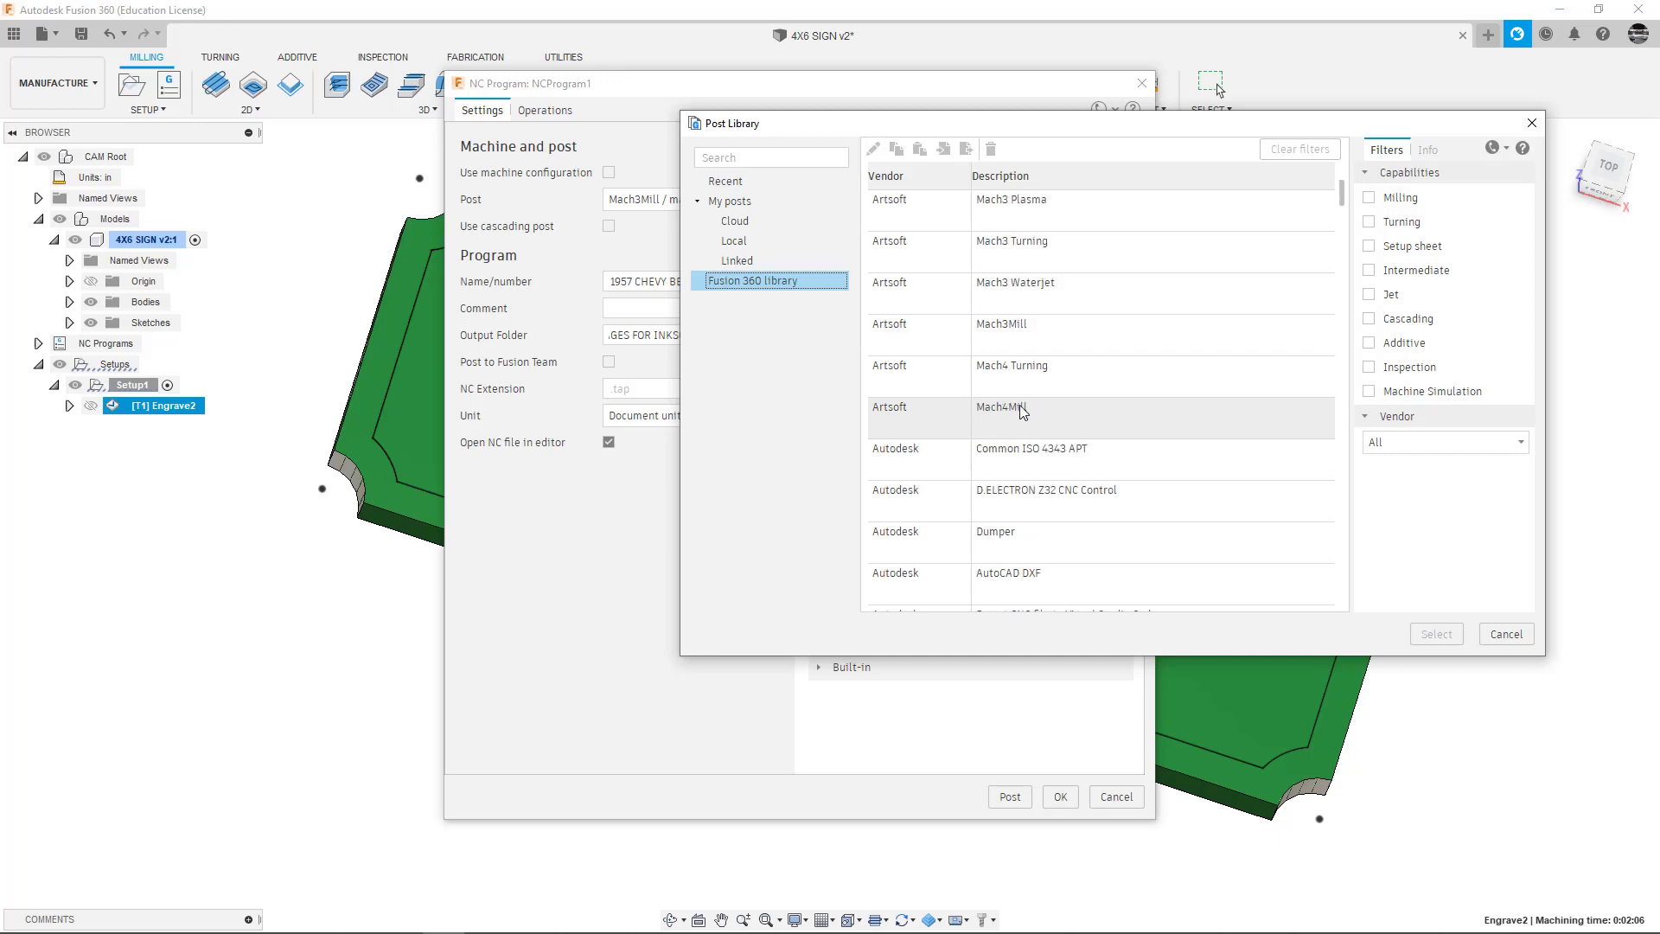
pyautogui.press('ctrl')
pyautogui.press('ctrl')
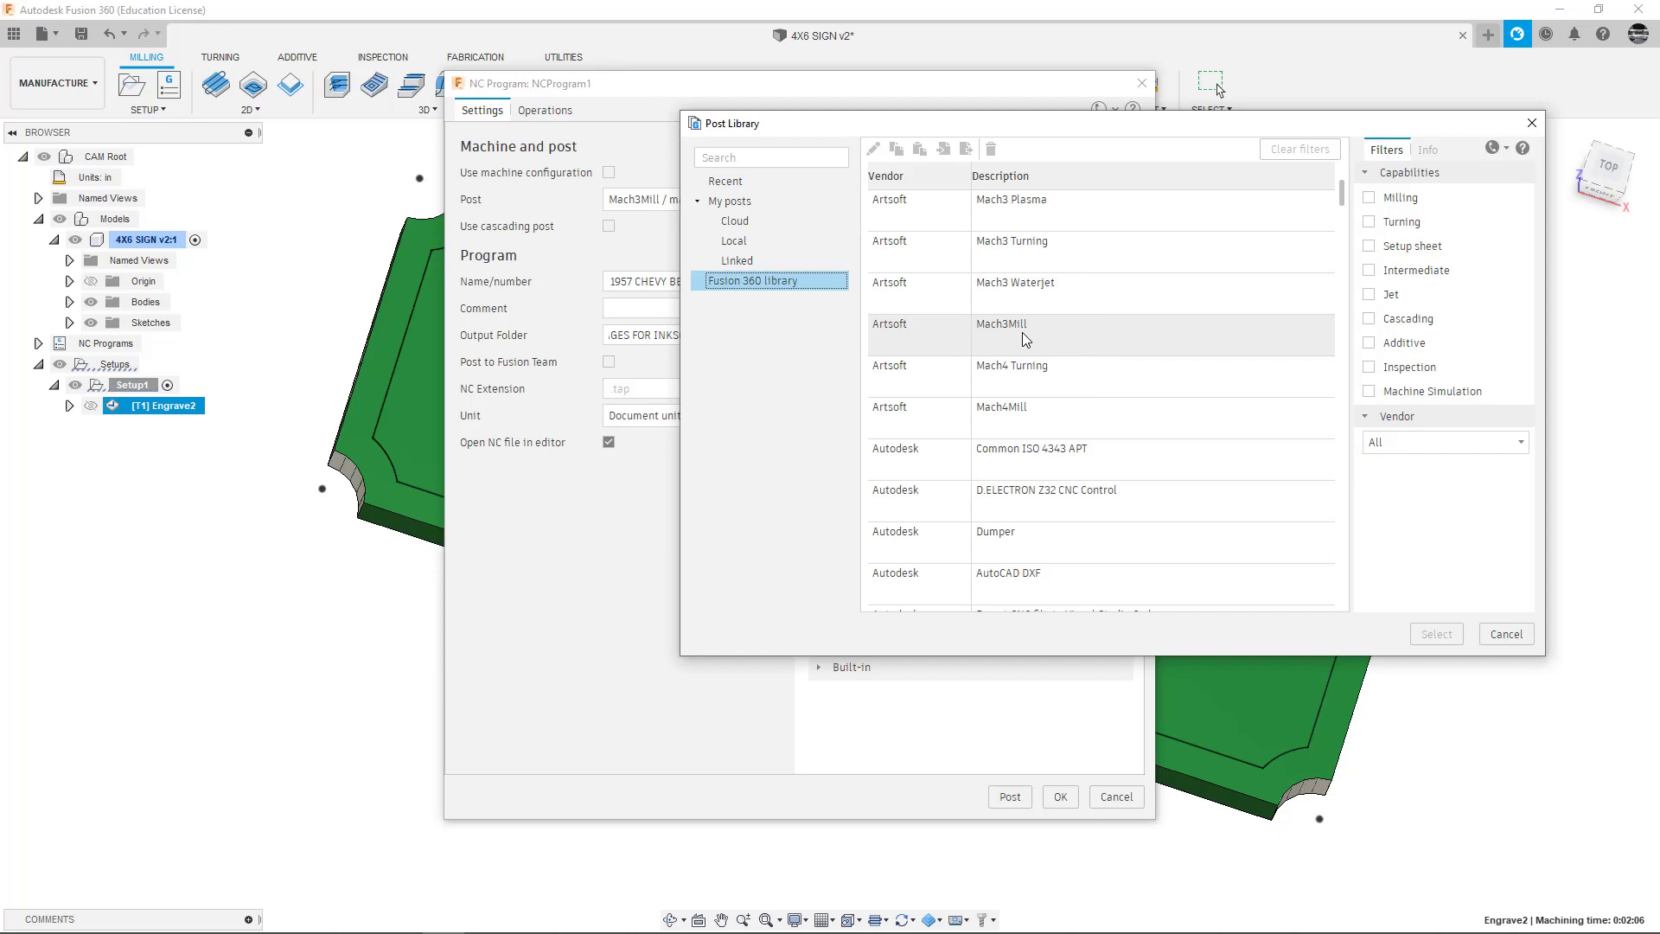
pyautogui.click(1026, 340)
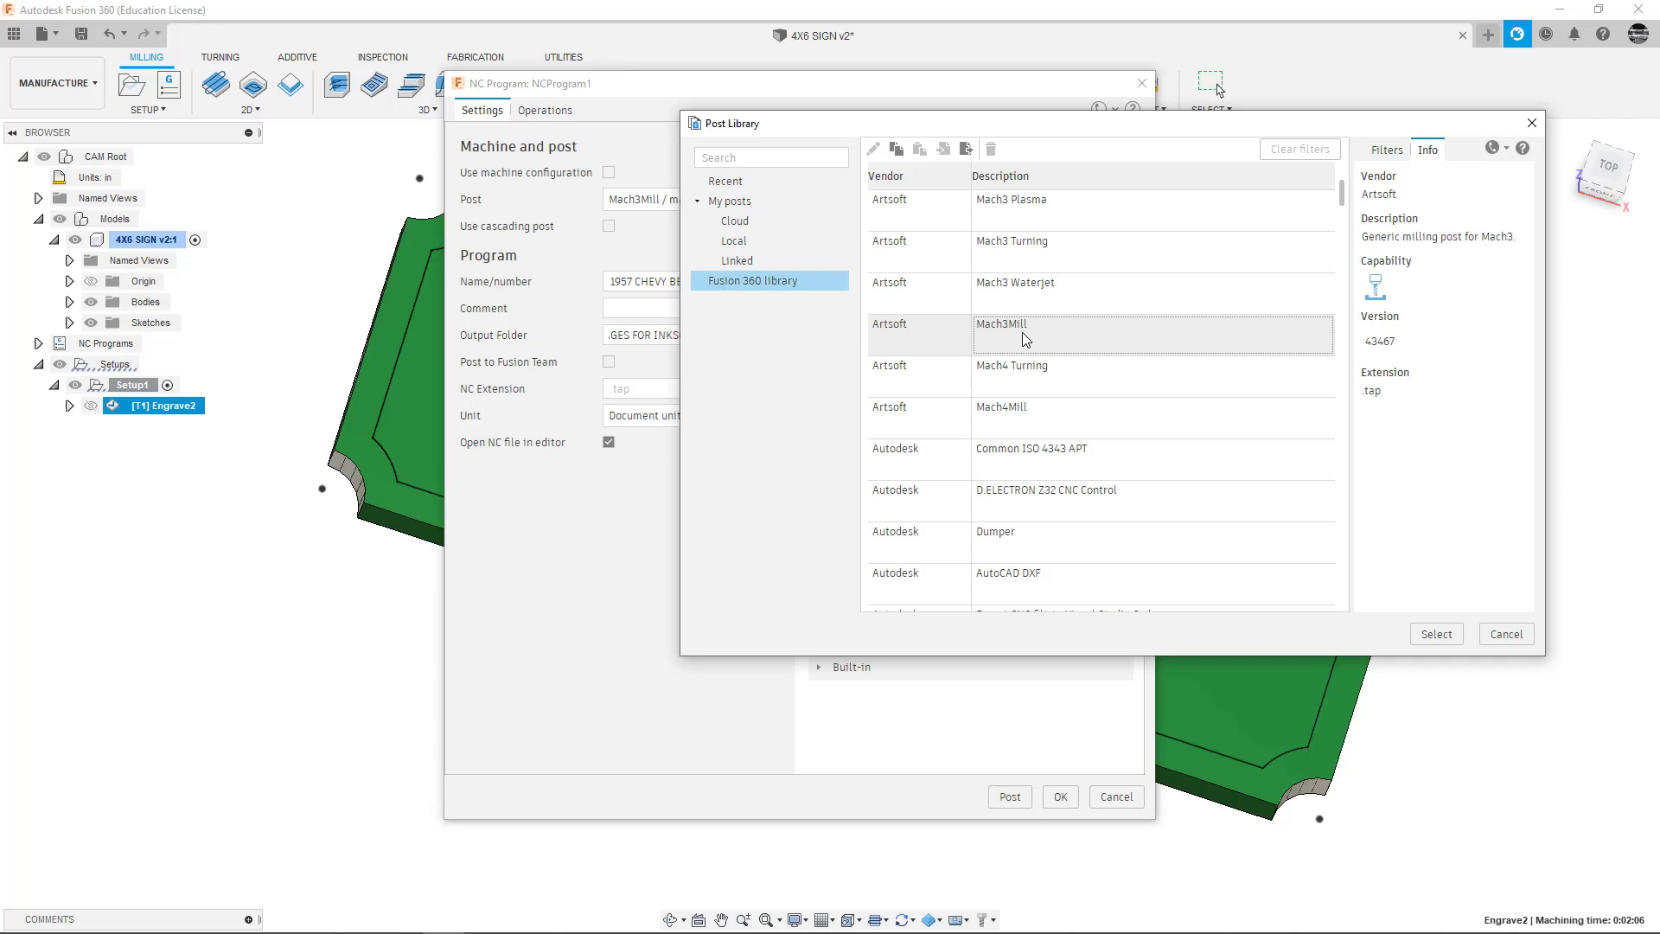
pyautogui.press('ctrl')
pyautogui.press('ctrl')
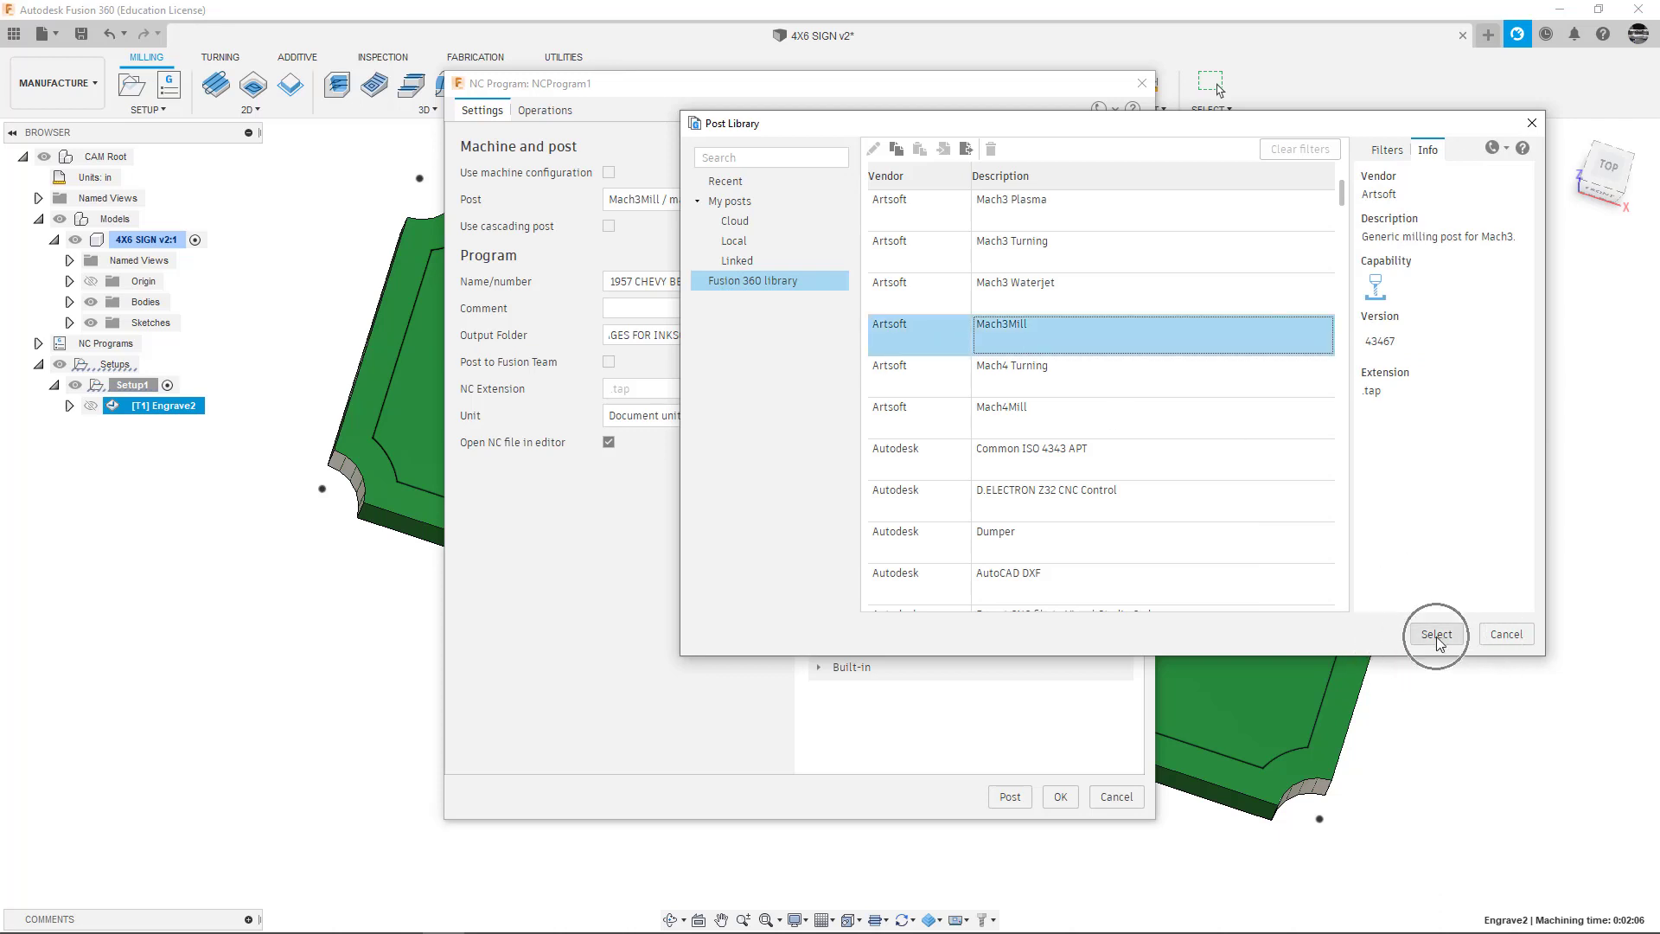
pyautogui.click(1438, 639)
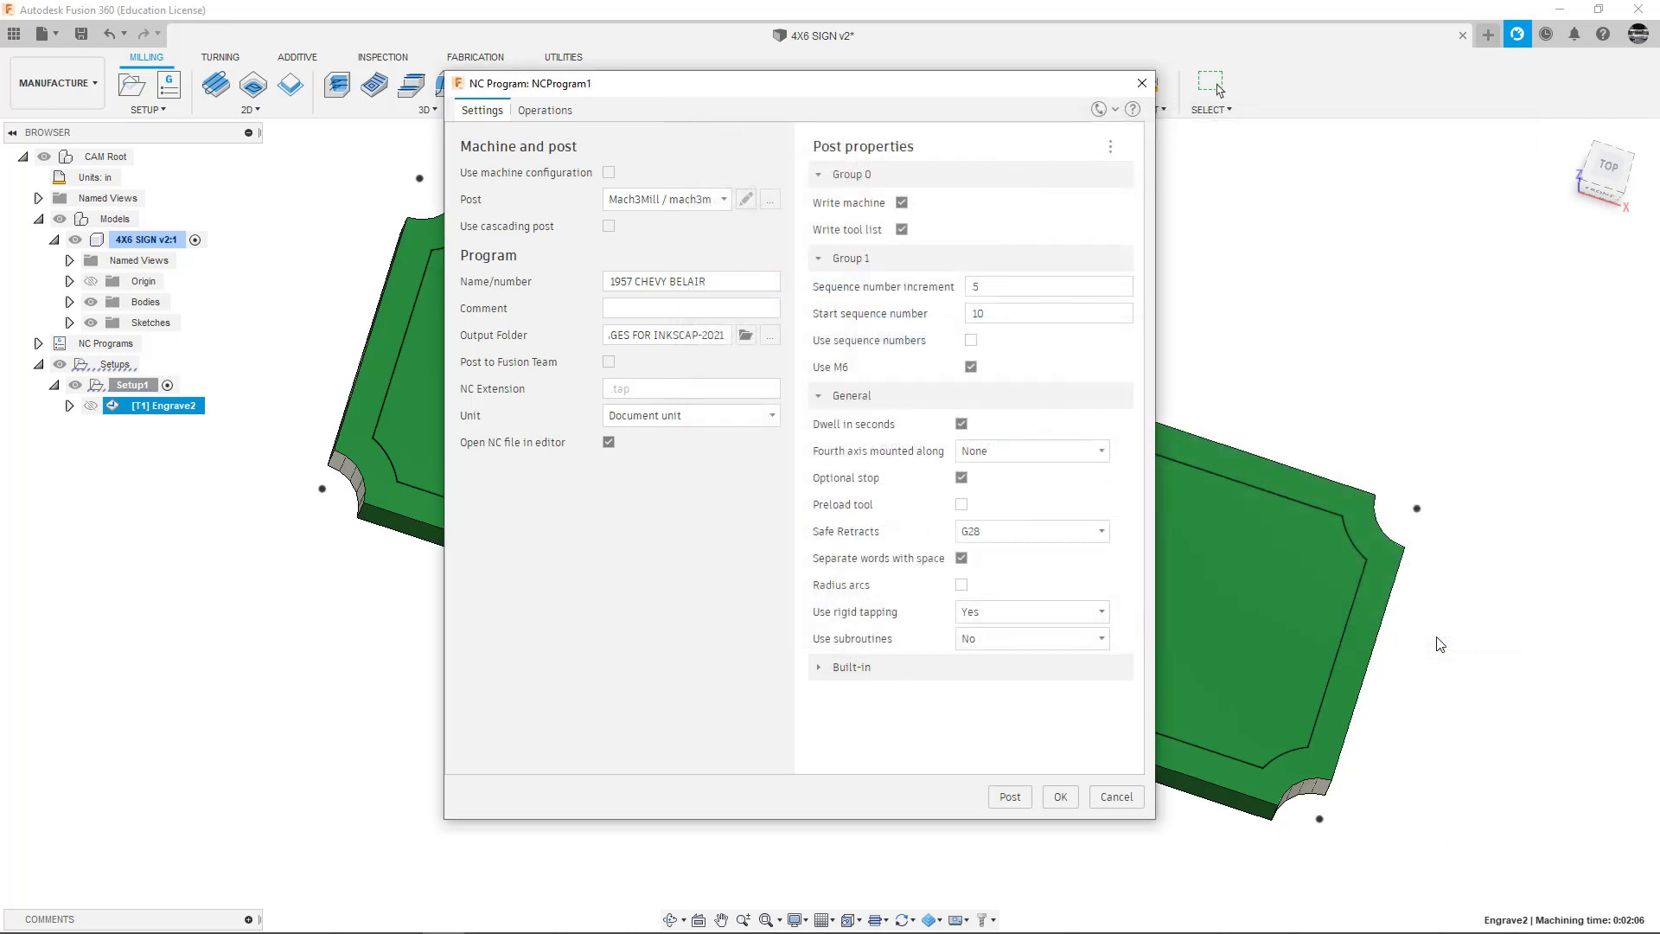
# - Keep the program name 1957 CHEVY BELAIR and set the NC program's output folder to 1-IMAGES FOR INKSCAP-2021
pyautogui.click(724, 285)
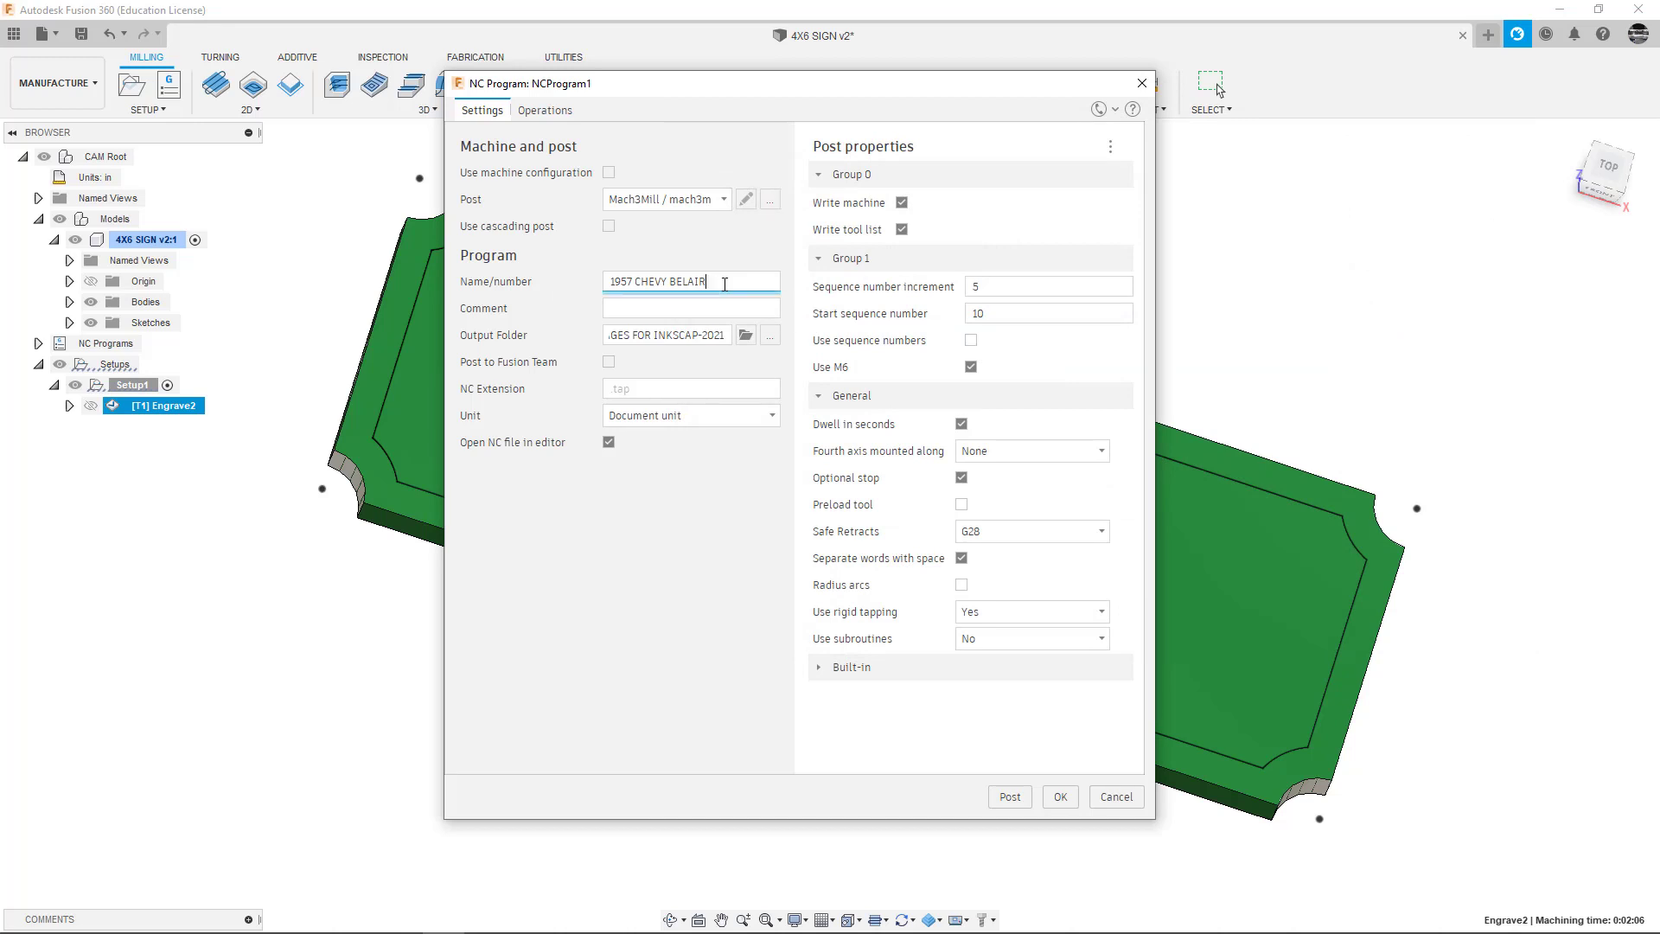
pyautogui.click(770, 339)
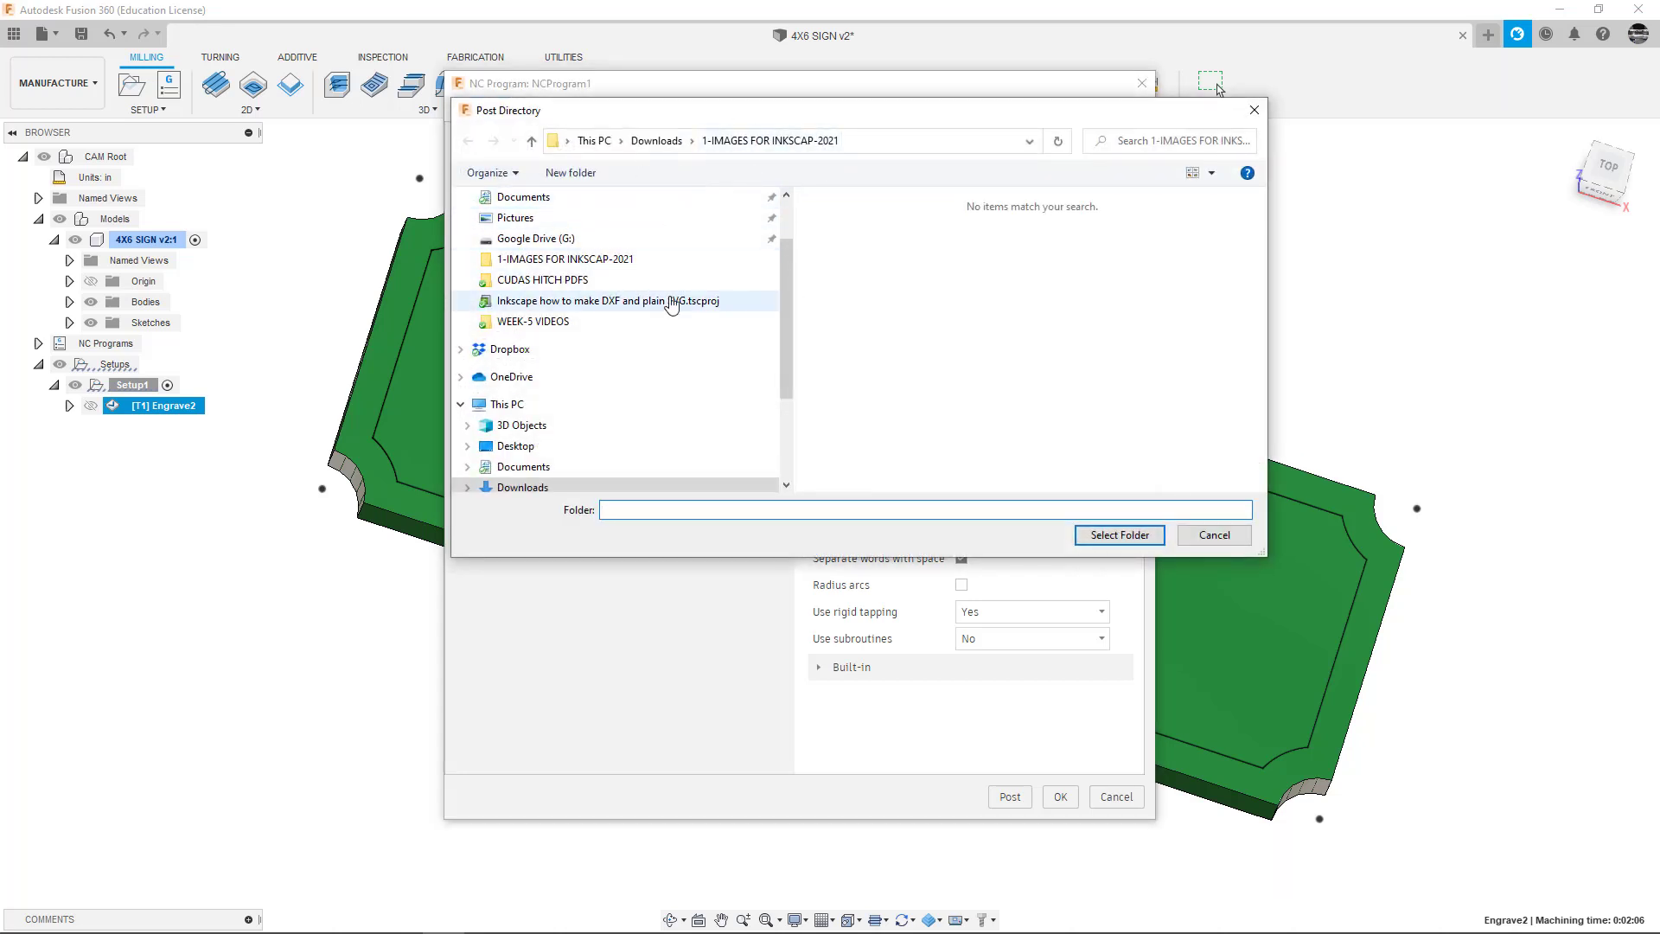
pyautogui.click(587, 262)
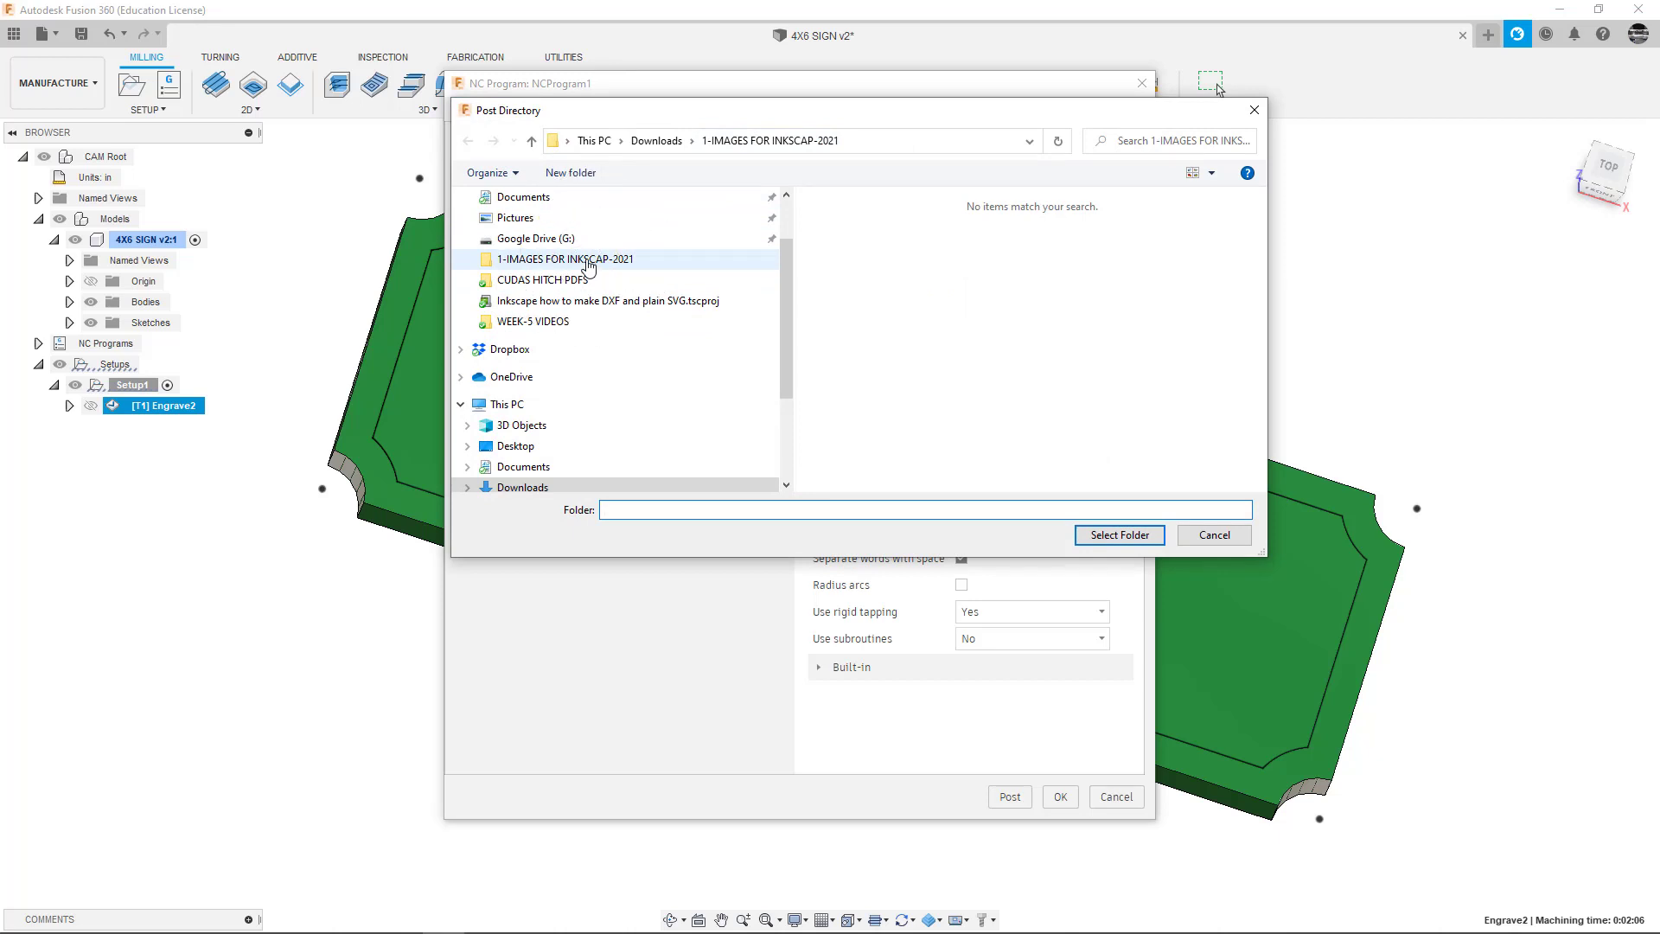
pyautogui.click(588, 262)
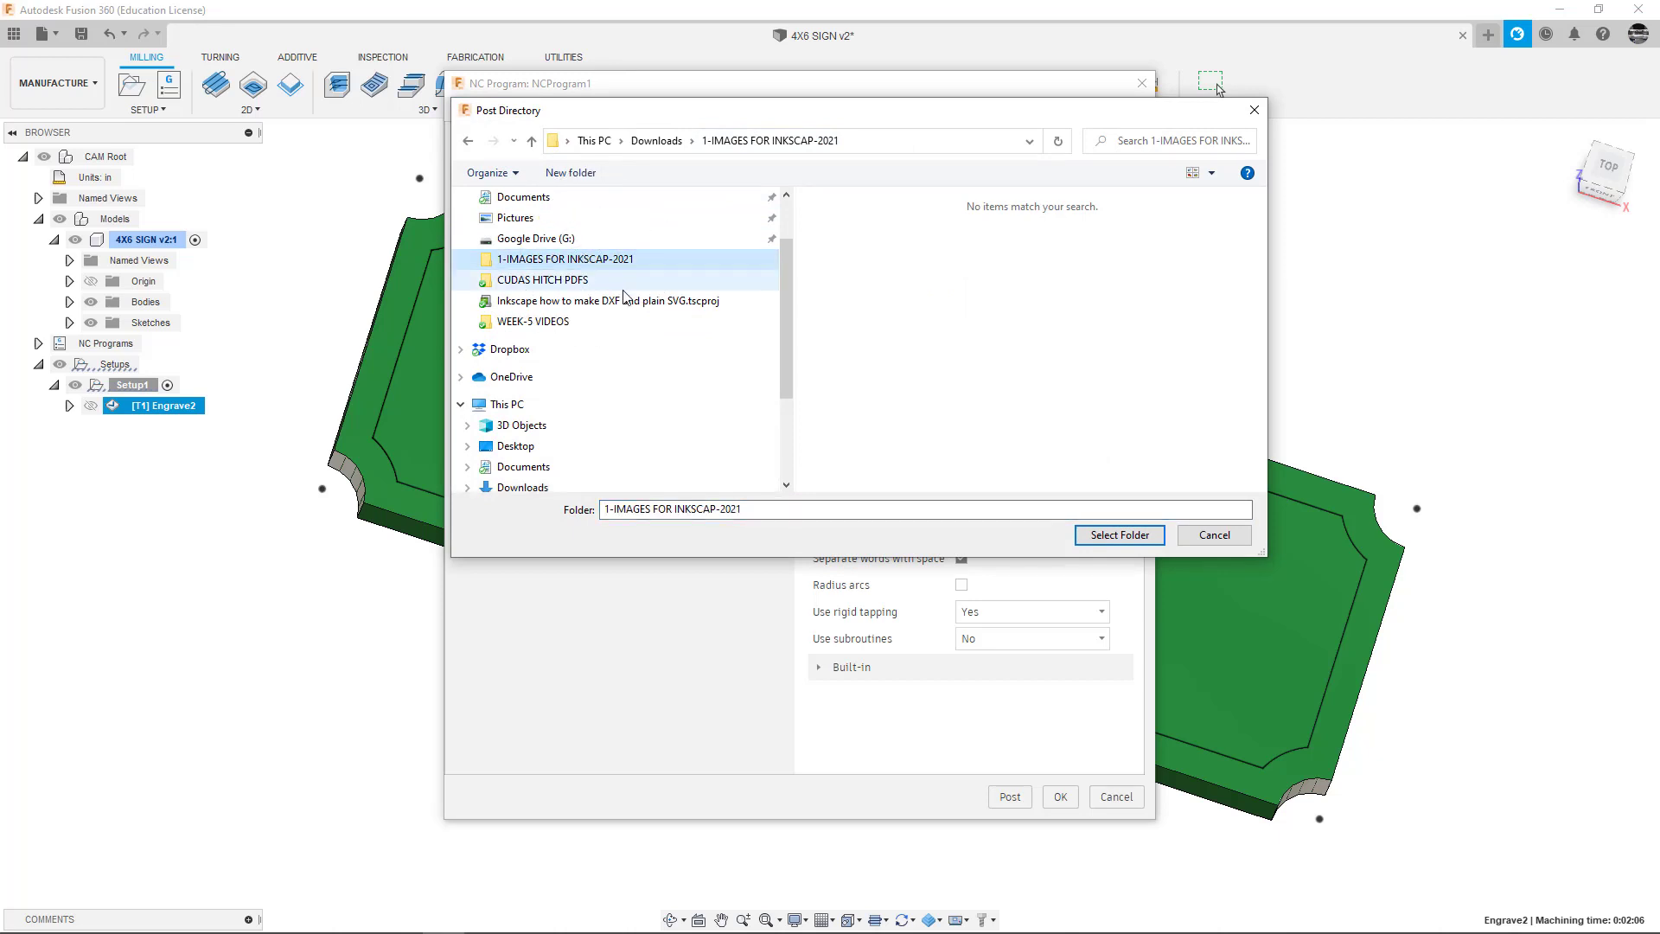
pyautogui.click(1117, 536)
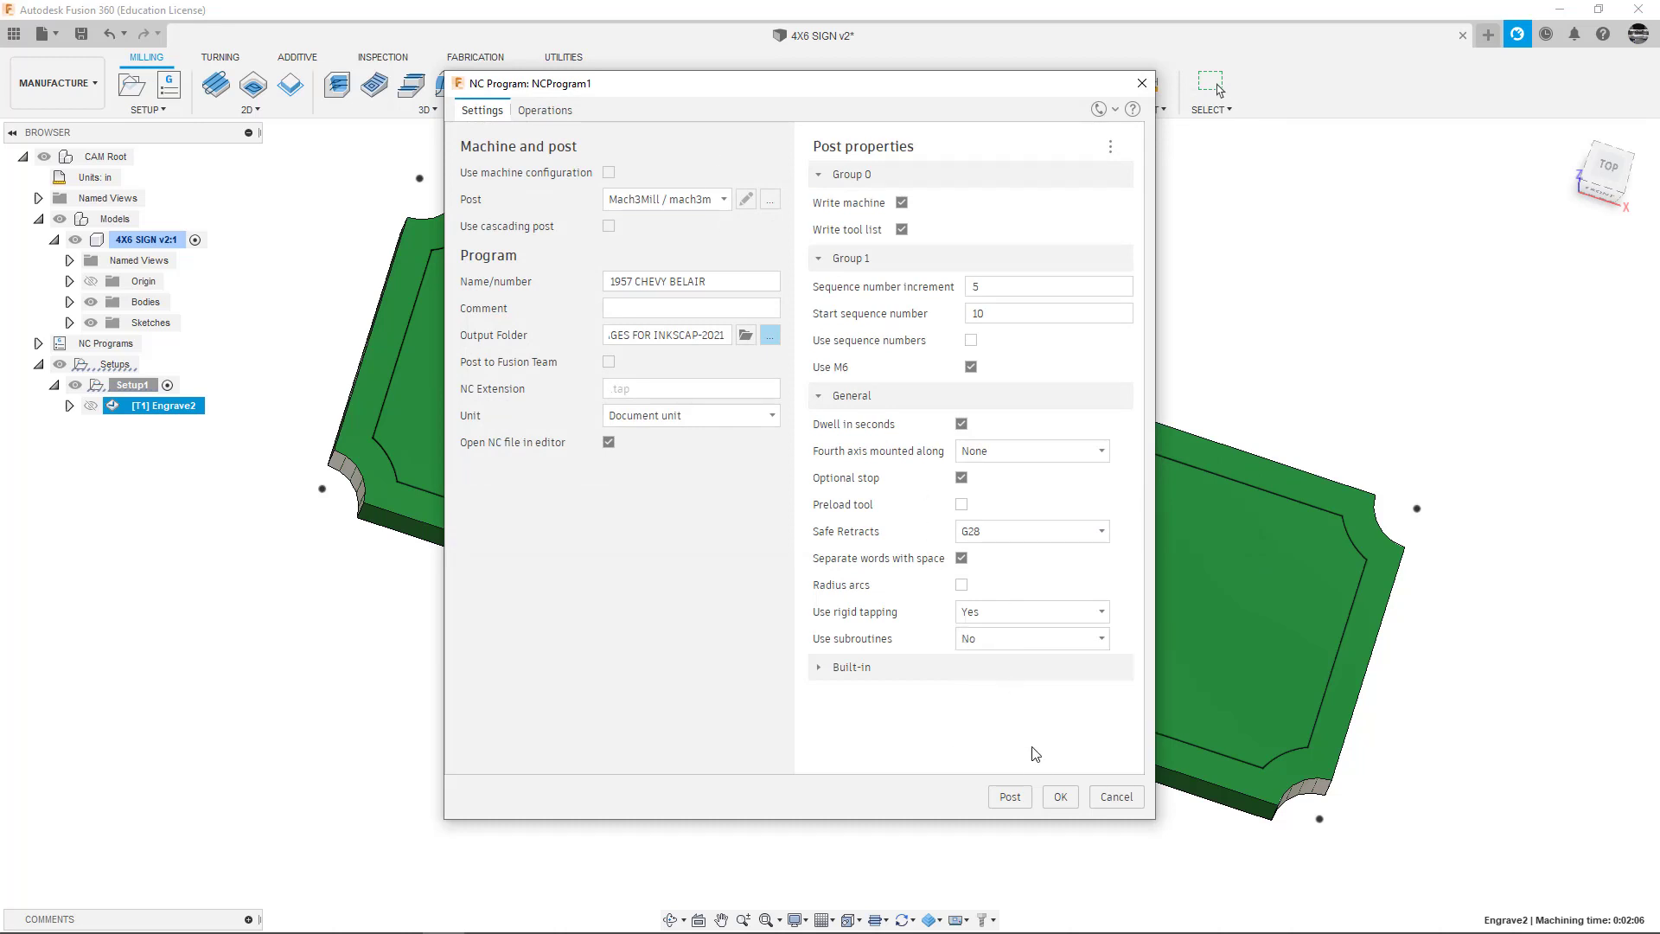
# - Post the NC program, save it as 1957 CHEVY BELAIR, and close the resulting G-code file in the editor
pyautogui.click(1010, 798)
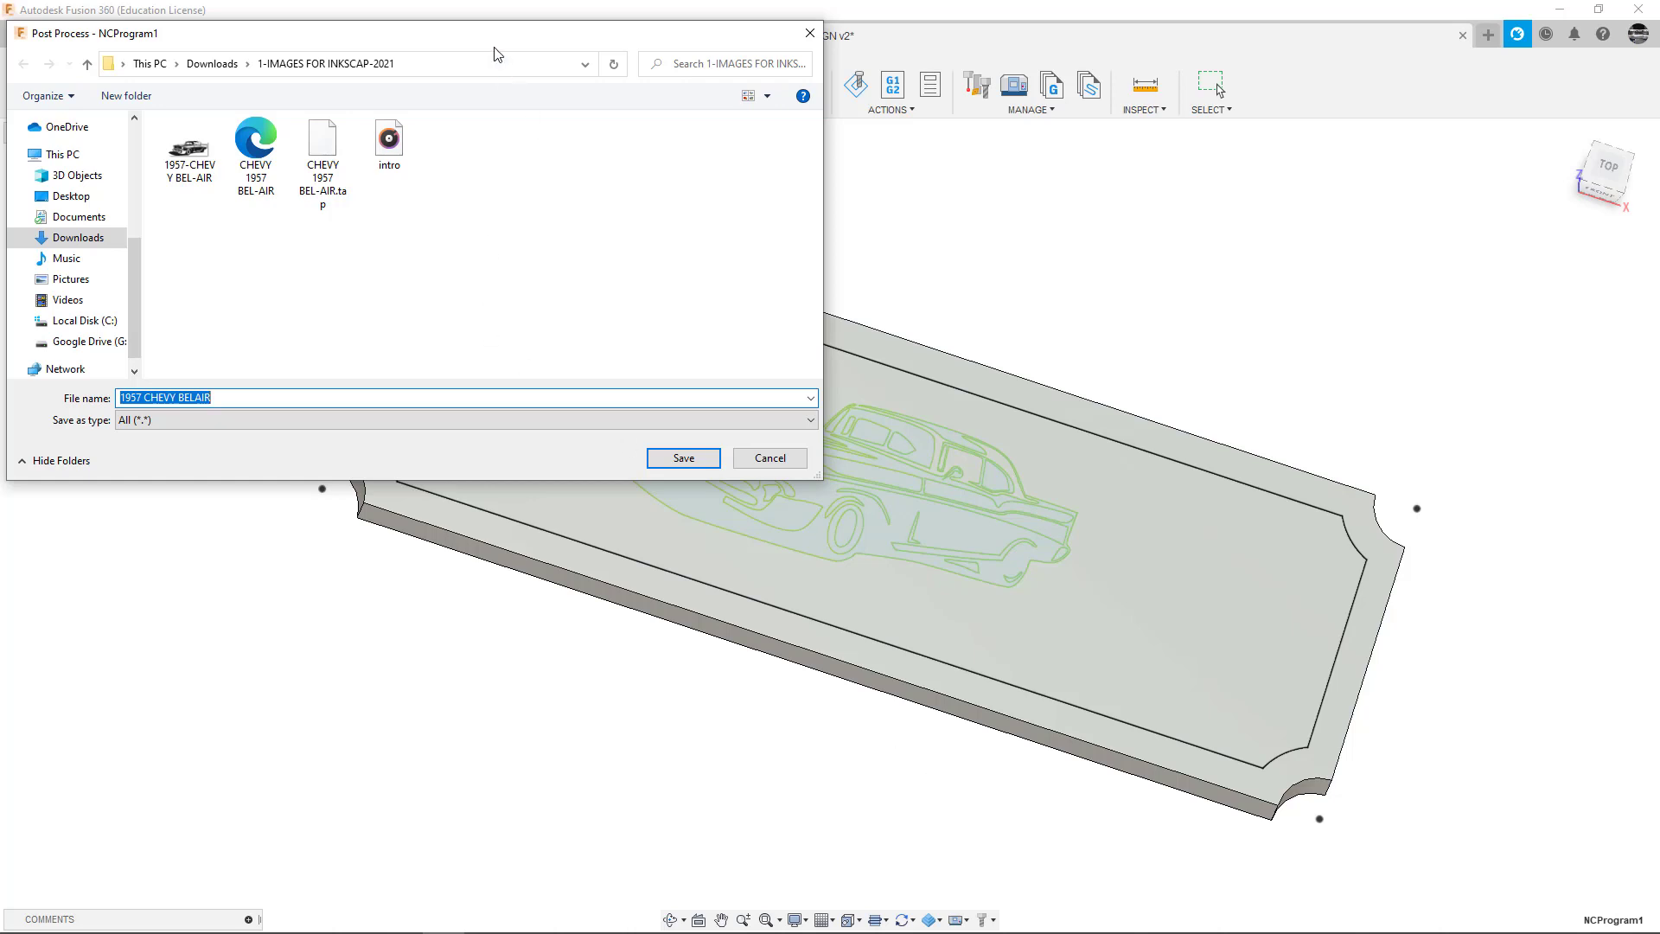
pyautogui.moveTo(496, 47); pyautogui.dragTo(1076, 95)
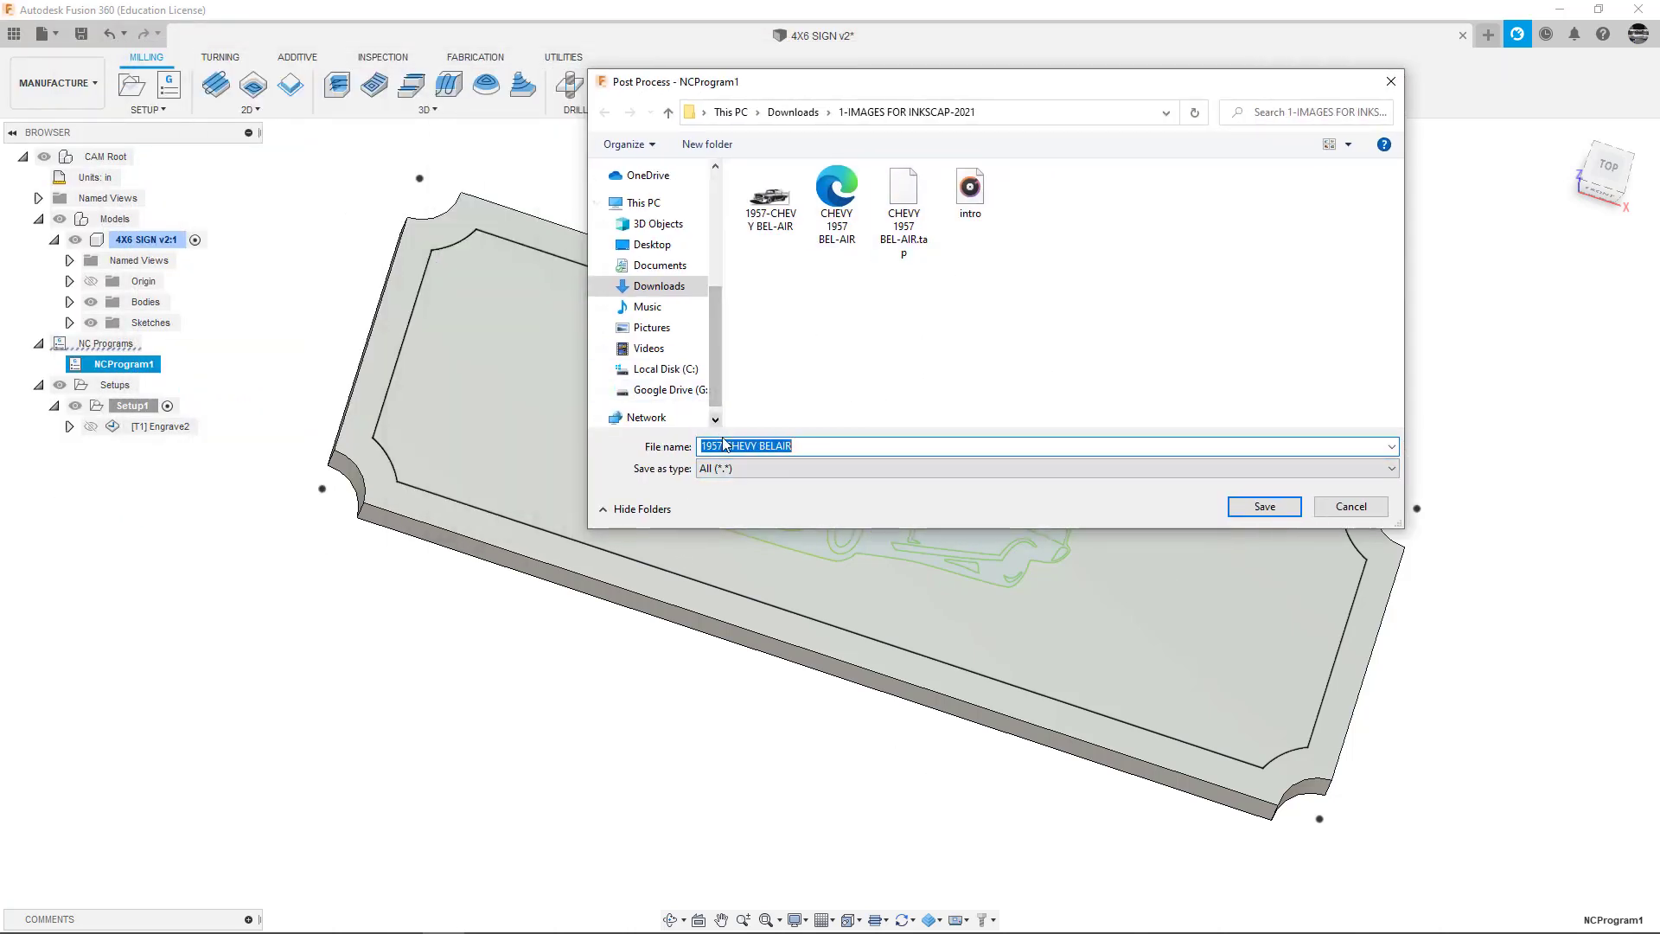
pyautogui.click(1263, 508)
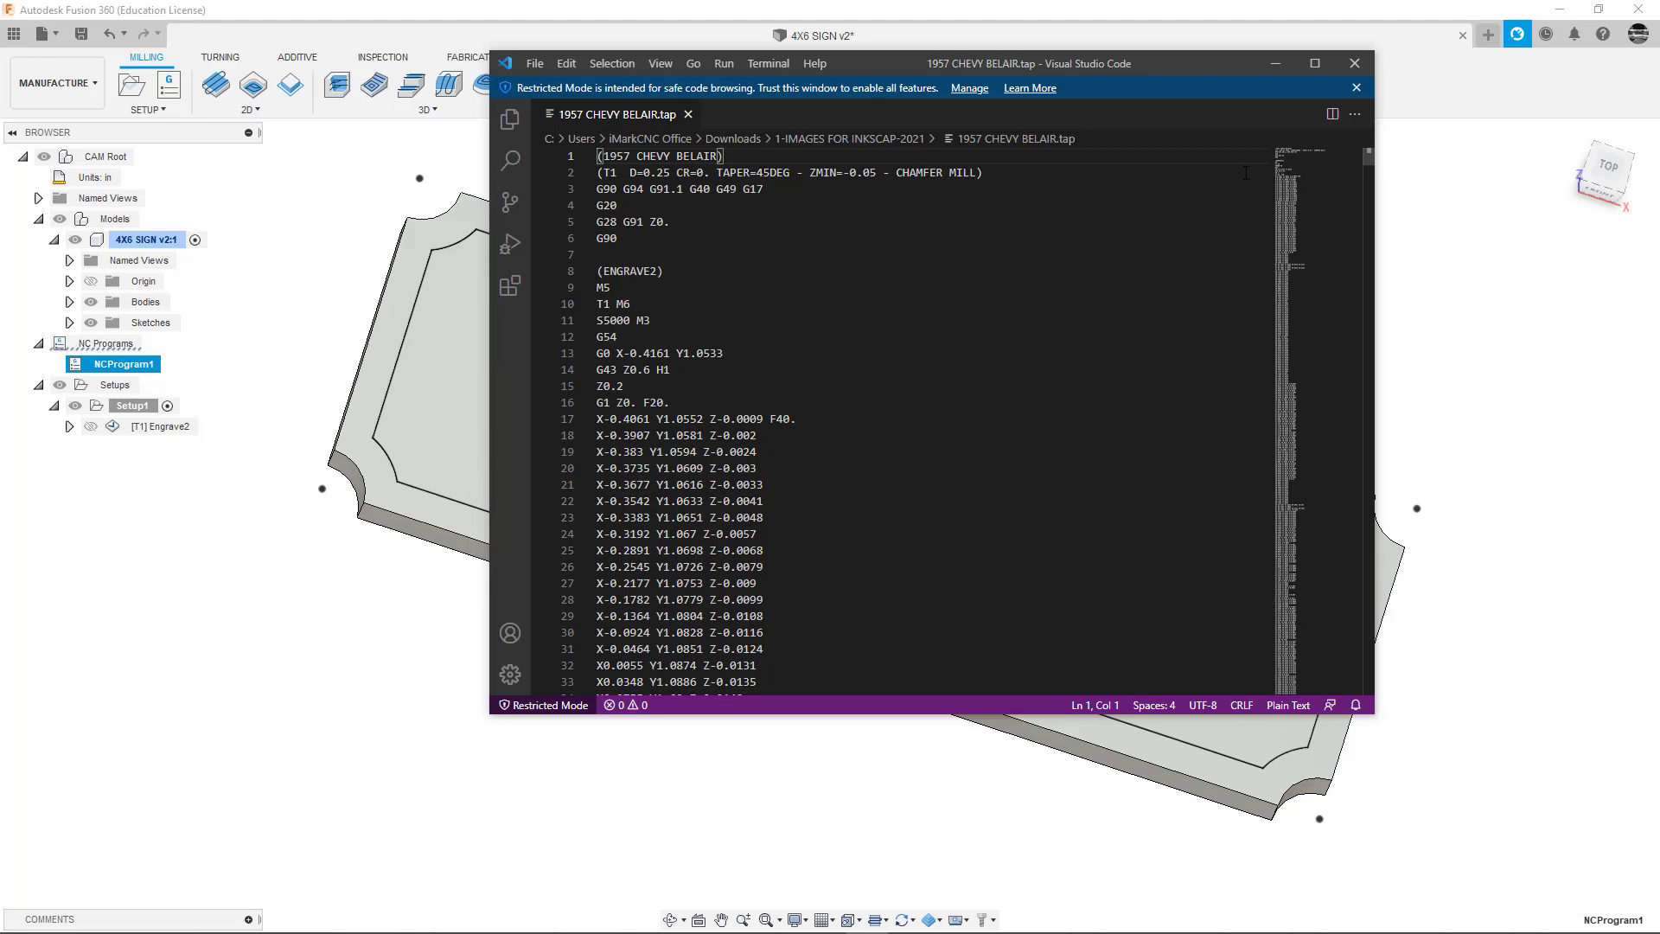
pyautogui.click(1355, 64)
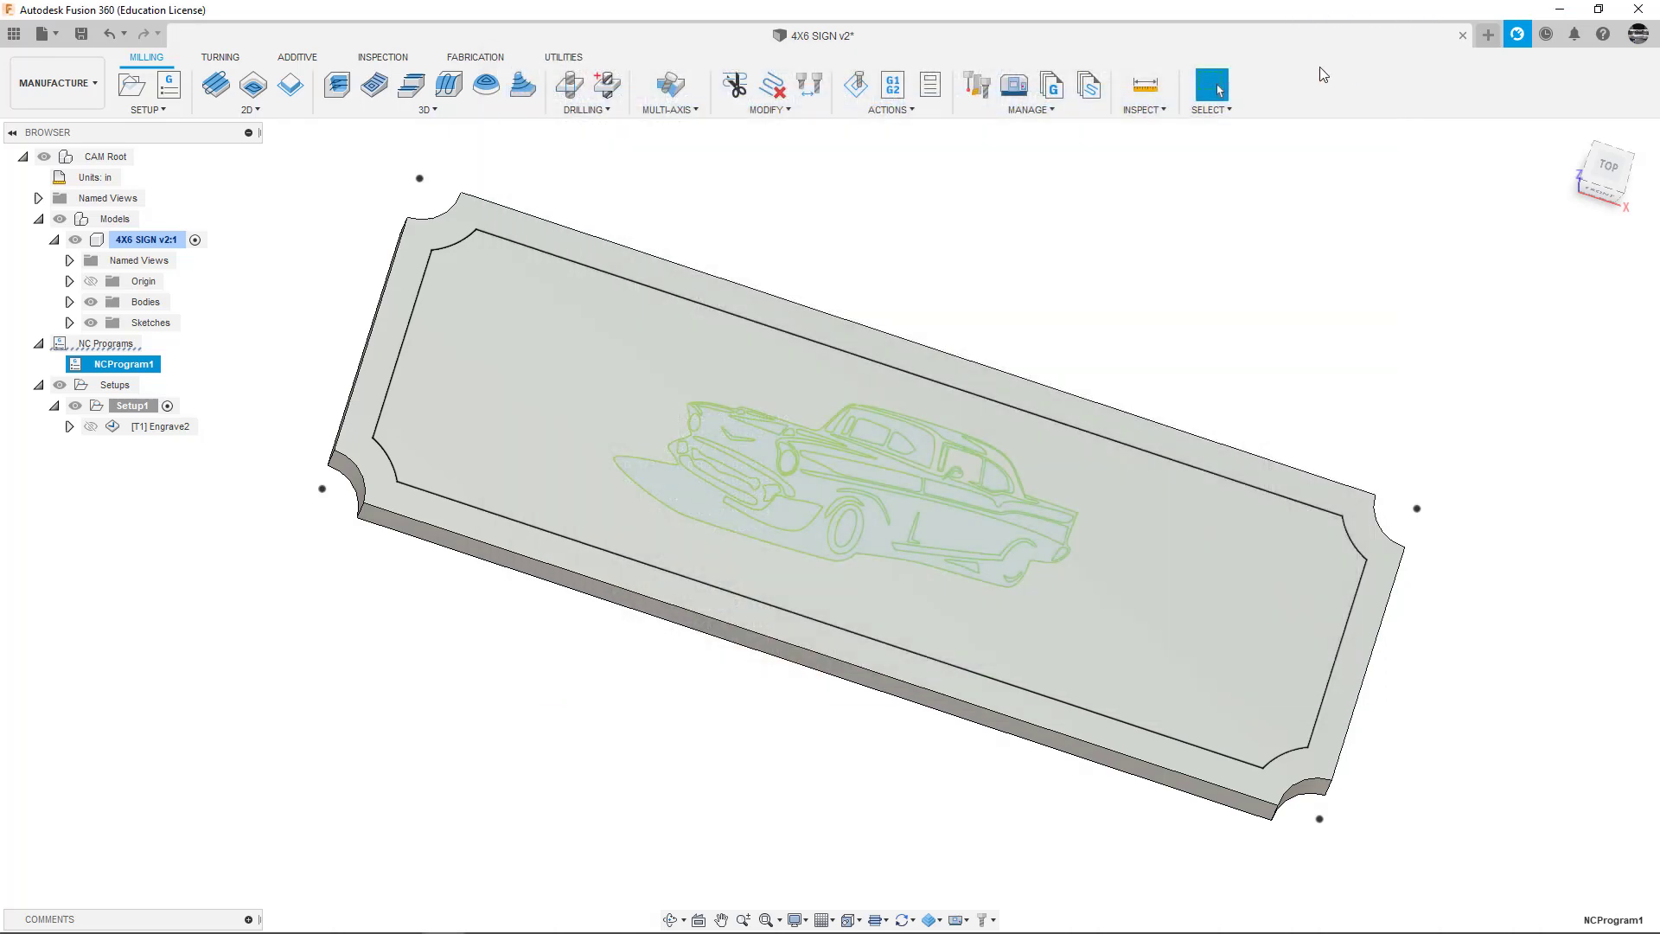
# - Select Setup1 and examine the work coordinate origin on the sign's top face
pyautogui.click(136, 408)
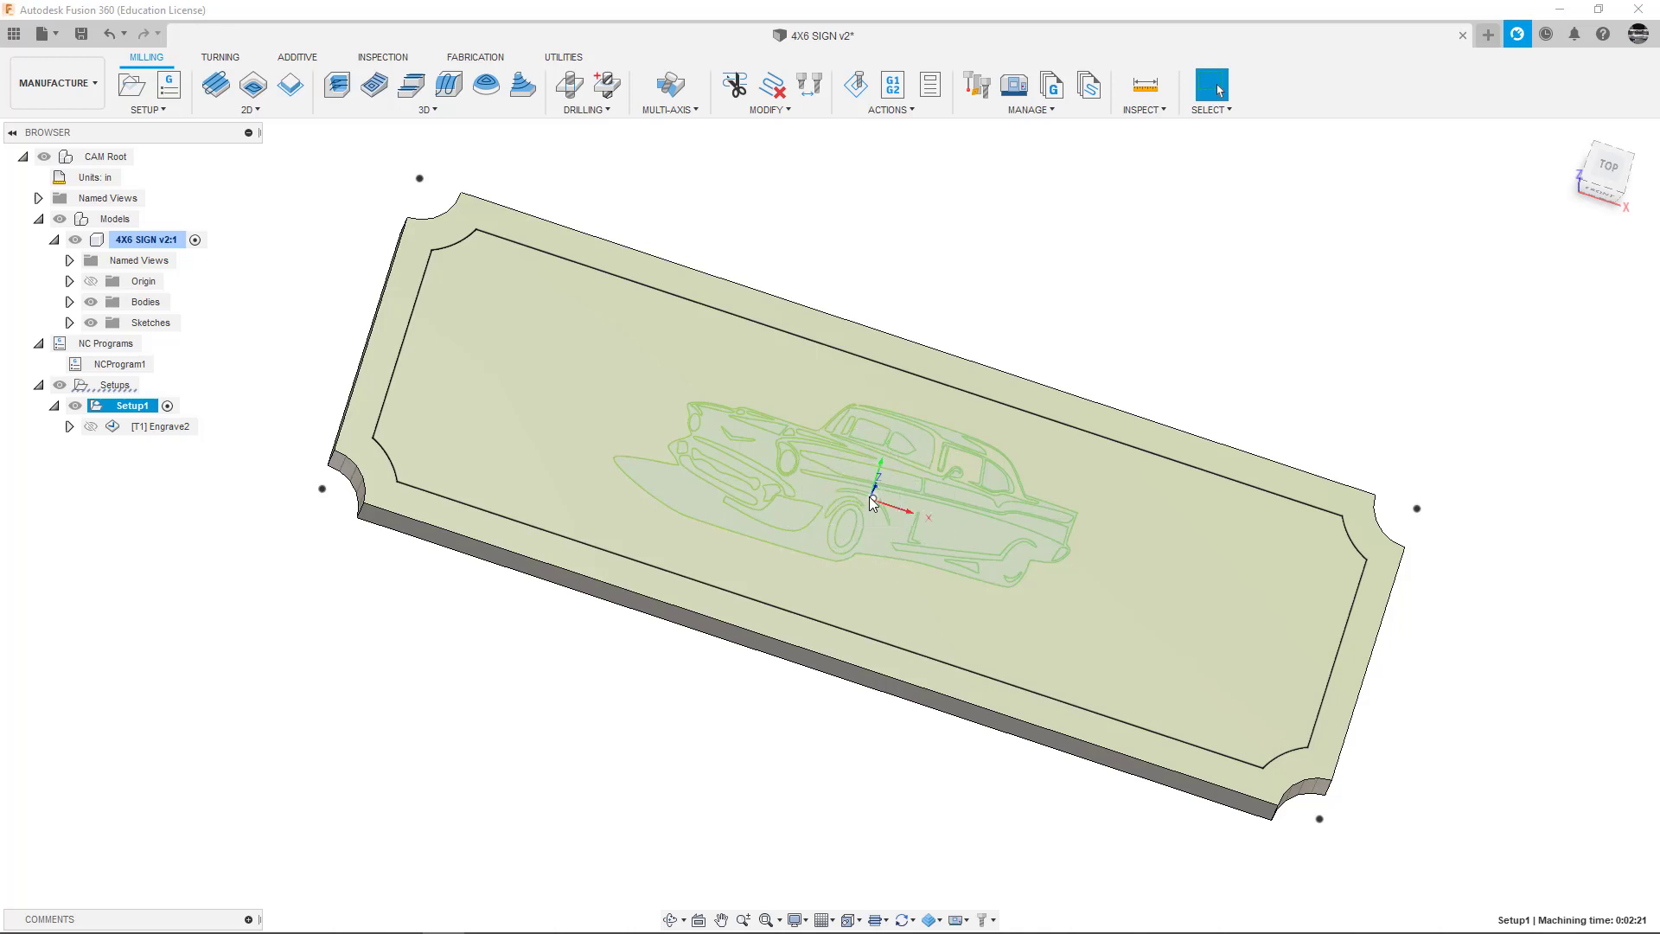
pyautogui.moveTo(872, 504)
pyautogui.keyDown('shift'); pyautogui.mouseDown(button='middle')
pyautogui.moveTo(875, 427)
pyautogui.moveTo(864, 492)
pyautogui.mouseUp(button='middle'); pyautogui.keyUp('shift')
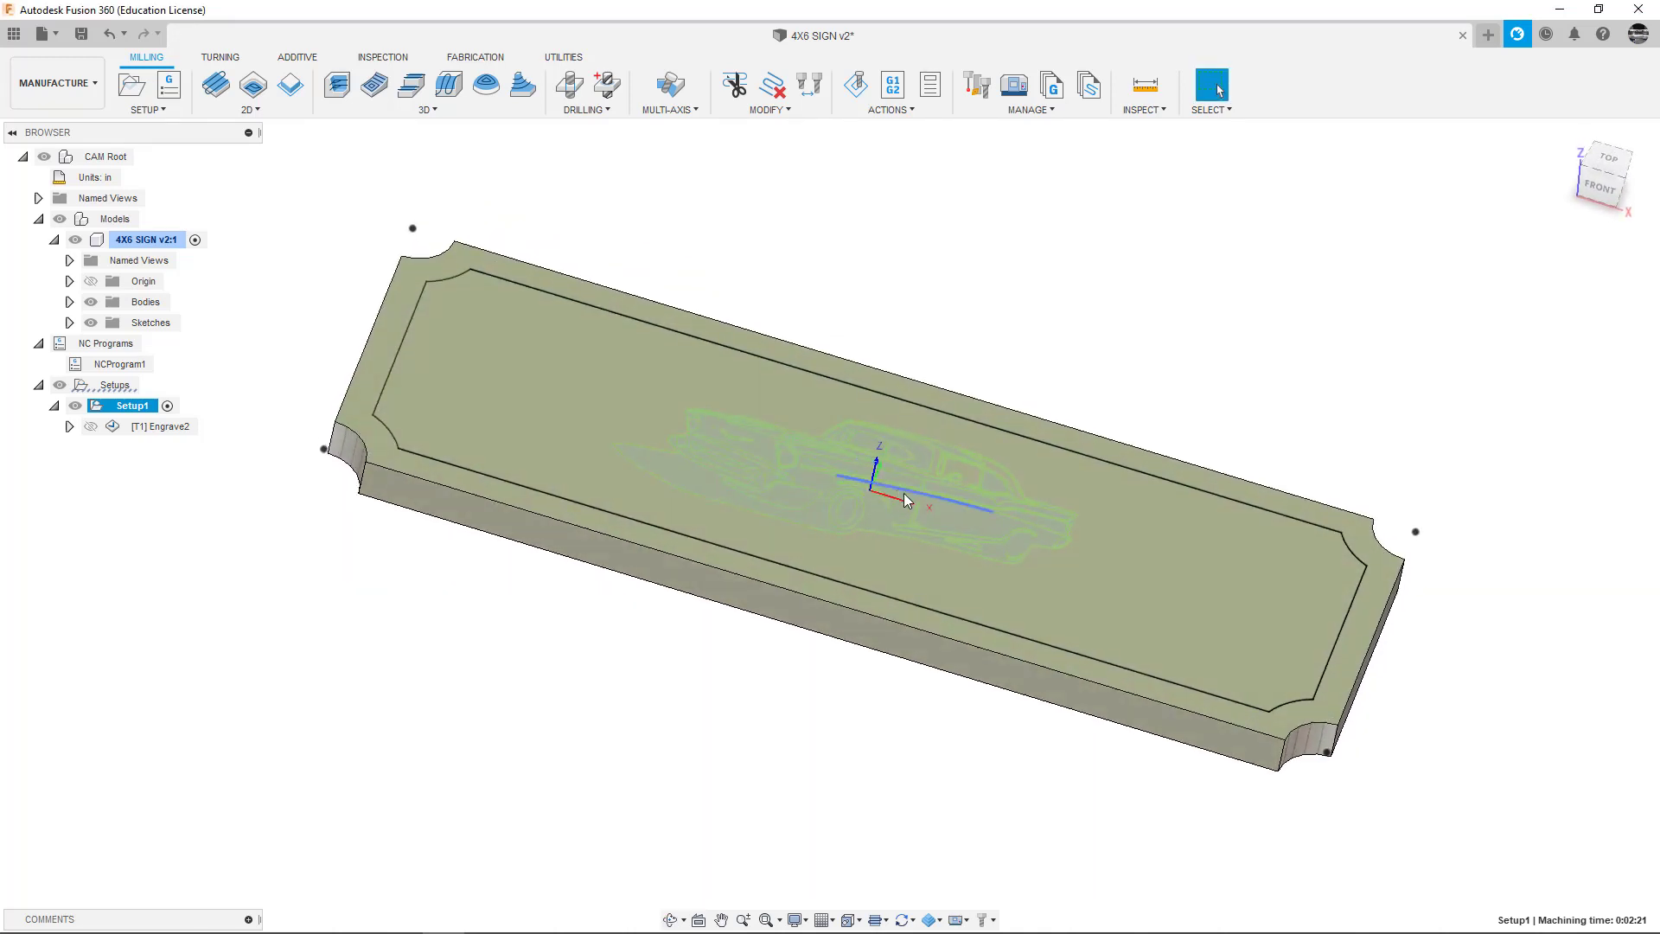